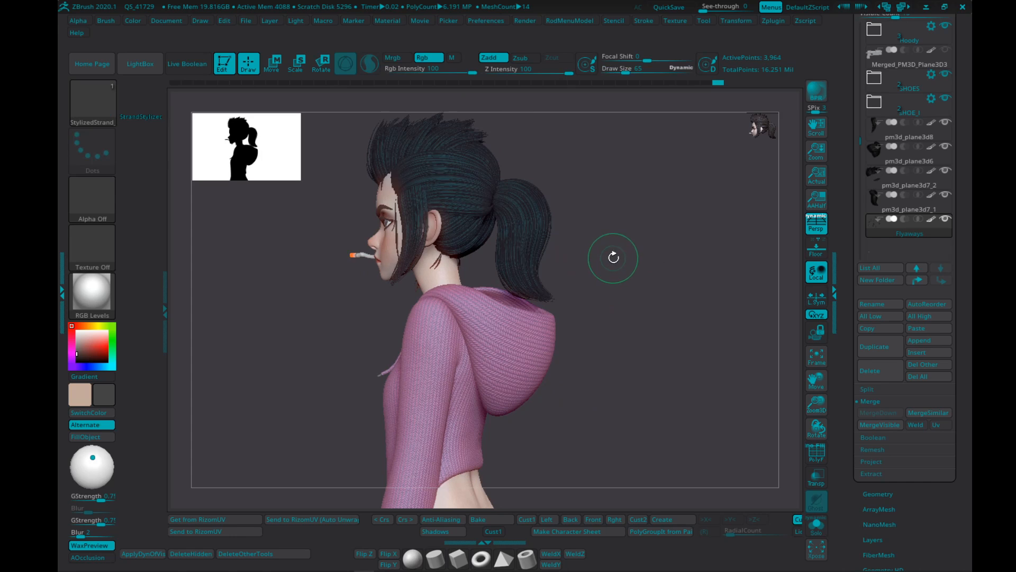
- Examine the character's face, hair and upper body from the front, three-quarter and side views
{"action": "mouse_move", "coordinate": [613, 258]}
{"action": "left_mouse_down"}
{"action": "mouse_move", "coordinate": [547, 245]}
{"action": "mouse_move", "coordinate": [560, 245]}
{"action": "mouse_move", "coordinate": [542, 253]}
{"action": "mouse_move", "coordinate": [585, 250]}
{"action": "left_mouse_up"}
{"action": "key", "text": "s"}
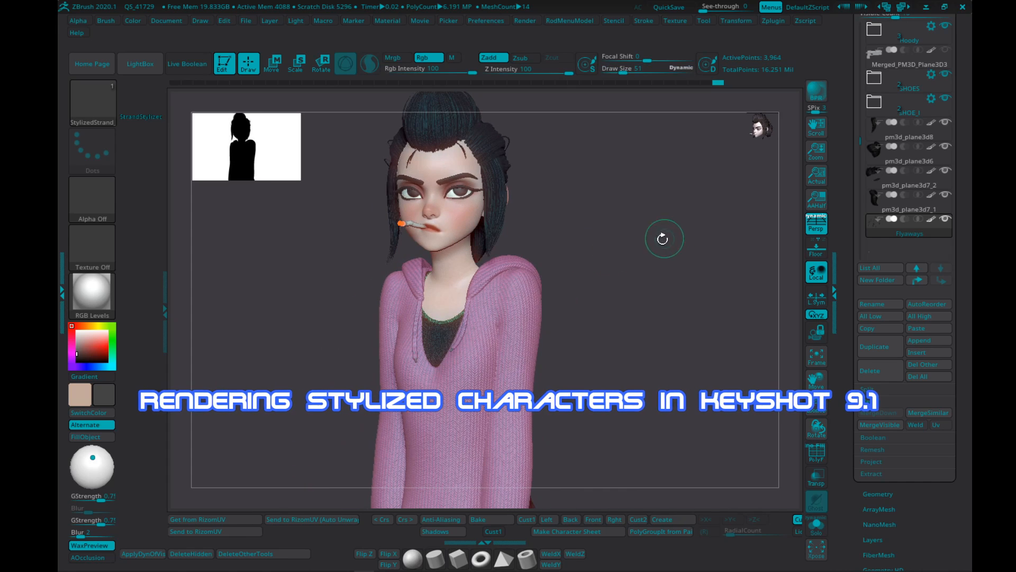
{"action": "right_click_drag", "start_coordinate": [662, 239], "coordinate": [633, 245]}
{"action": "right_click_drag", "start_coordinate": [551, 213], "coordinate": [574, 265], "text": "alt"}
{"action": "right_click_drag", "start_coordinate": [570, 196], "coordinate": [570, 229], "text": "ctrl"}
{"action": "key", "text": "s"}
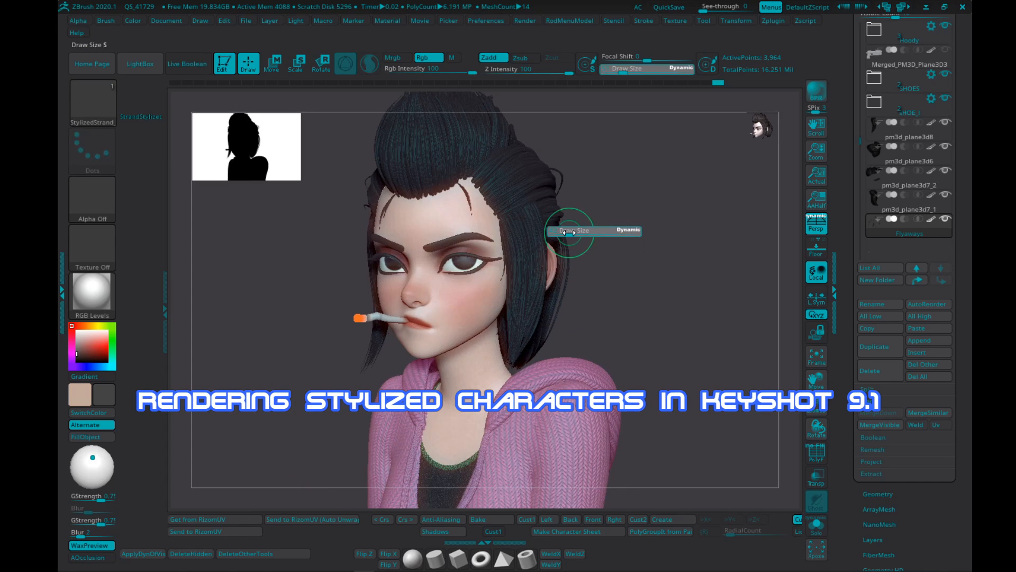
{"action": "mouse_move", "coordinate": [585, 237]}
{"action": "left_mouse_down"}
{"action": "mouse_move", "coordinate": [619, 243]}
{"action": "mouse_move", "coordinate": [617, 265]}
{"action": "mouse_move", "coordinate": [614, 254]}
{"action": "mouse_move", "coordinate": [598, 256]}
{"action": "mouse_move", "coordinate": [614, 254]}
{"action": "left_mouse_up"}
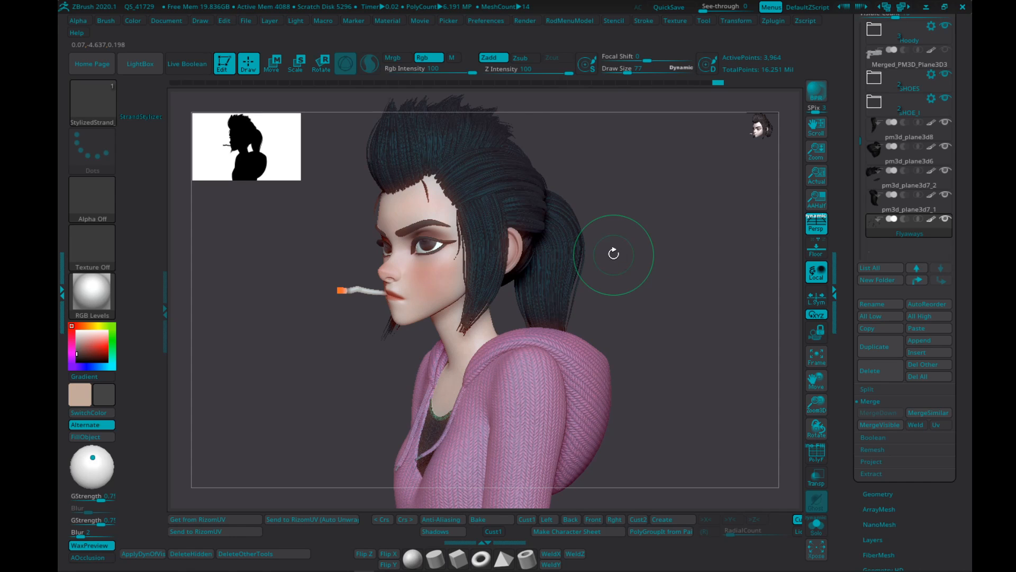
{"action": "left_click_drag", "start_coordinate": [613, 253], "coordinate": [631, 252]}
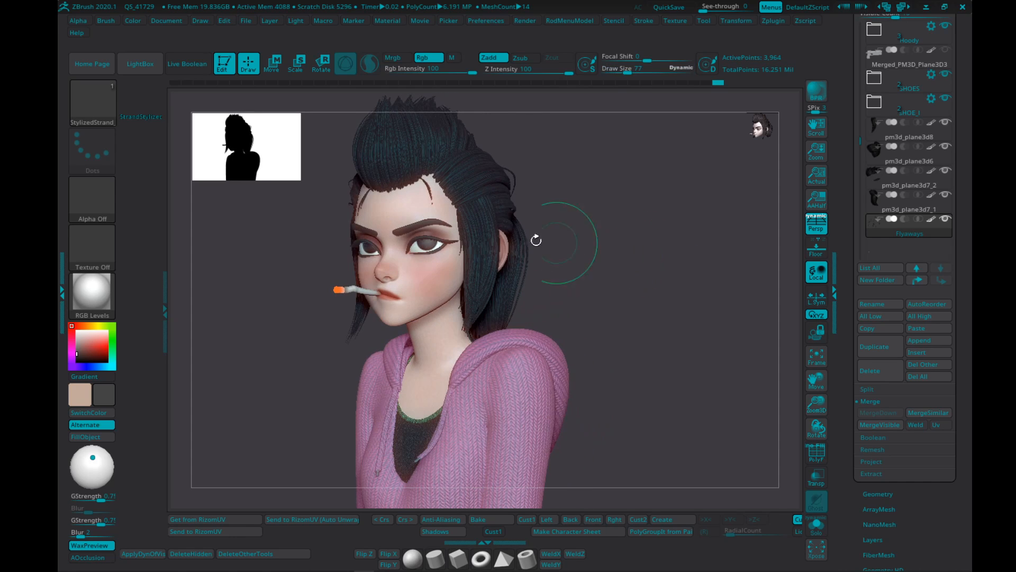
{"action": "mouse_move", "coordinate": [536, 241]}
{"action": "left_mouse_down"}
{"action": "mouse_move", "coordinate": [606, 252]}
{"action": "mouse_move", "coordinate": [605, 240]}
{"action": "mouse_move", "coordinate": [565, 253]}
{"action": "left_mouse_up"}
{"action": "key", "text": "s"}
{"action": "left_click", "coordinate": [564, 252]}
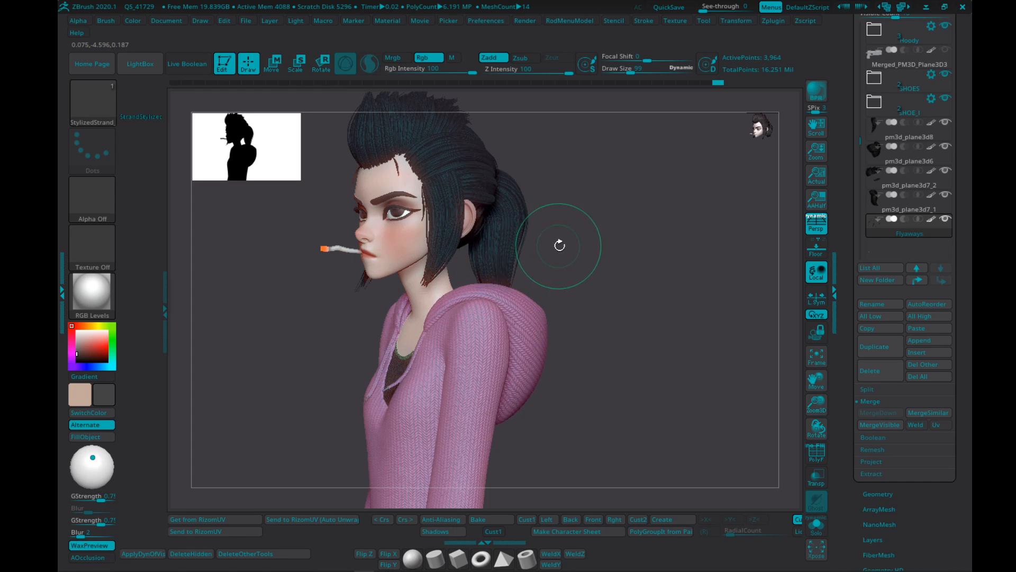
{"action": "mouse_move", "coordinate": [560, 245]}
{"action": "left_mouse_down"}
{"action": "mouse_move", "coordinate": [579, 234]}
{"action": "mouse_move", "coordinate": [606, 245]}
{"action": "mouse_move", "coordinate": [531, 252]}
{"action": "mouse_move", "coordinate": [596, 257]}
{"action": "mouse_move", "coordinate": [562, 262]}
{"action": "left_mouse_up"}
{"action": "key", "text": "s"}
{"action": "key", "text": "s"}
{"action": "mouse_move", "coordinate": [623, 272]}
{"action": "left_mouse_down", "text": "alt"}
{"action": "mouse_move", "coordinate": [566, 253]}
{"action": "mouse_move", "coordinate": [600, 254]}
{"action": "left_mouse_up", "text": "alt"}
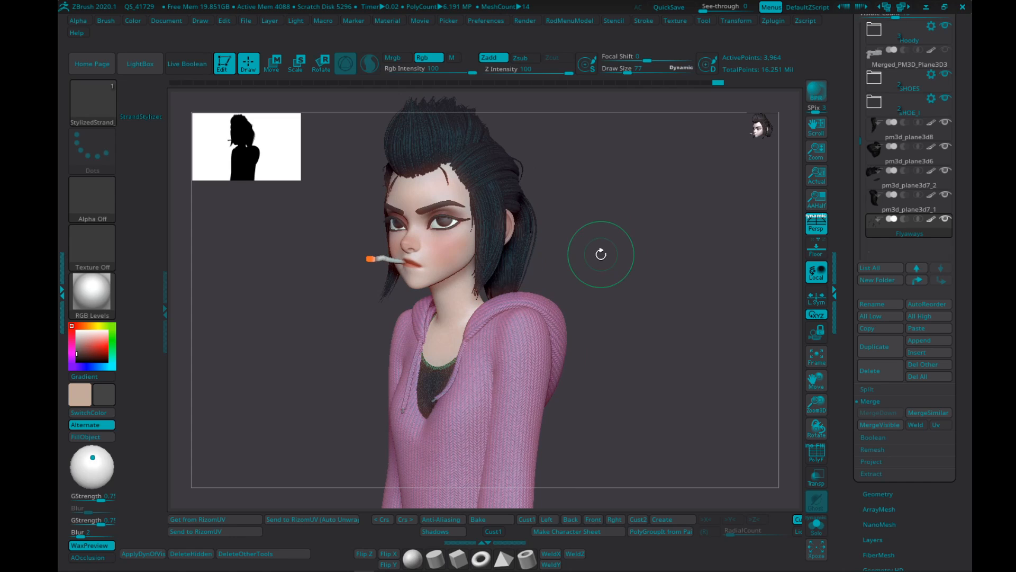
{"action": "key", "text": "s"}
{"action": "left_click_drag", "start_coordinate": [627, 237], "coordinate": [531, 183]}
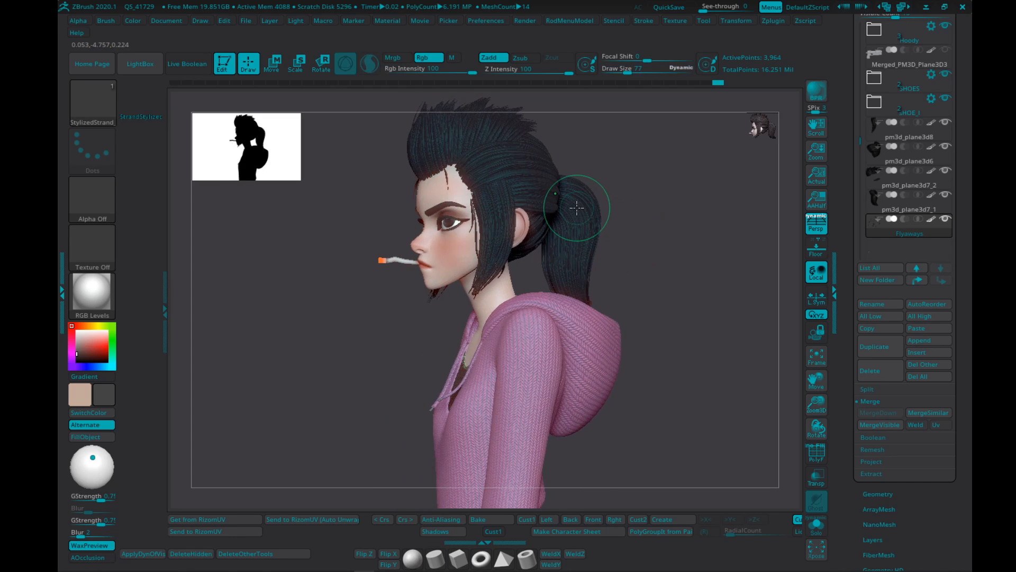
{"action": "mouse_move", "coordinate": [577, 208]}
{"action": "left_mouse_down"}
{"action": "mouse_move", "coordinate": [590, 226]}
{"action": "mouse_move", "coordinate": [584, 240]}
{"action": "mouse_move", "coordinate": [603, 240]}
{"action": "mouse_move", "coordinate": [597, 259]}
{"action": "mouse_move", "coordinate": [547, 230]}
{"action": "left_mouse_up"}
{"action": "key", "text": "ctrl"}
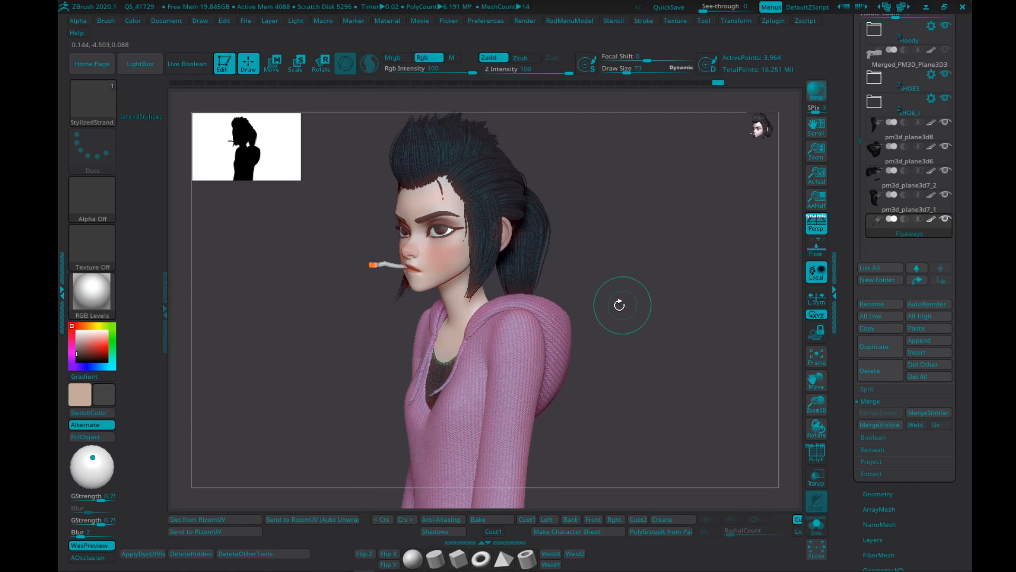
- Examine the knitted hoodie, hands and upper legs around the front of the character
{"action": "left_click_drag", "start_coordinate": [620, 305], "coordinate": [626, 274]}
{"action": "mouse_move", "coordinate": [509, 329]}
{"action": "right_mouse_down"}
{"action": "mouse_move", "coordinate": [576, 339]}
{"action": "mouse_move", "coordinate": [597, 261]}
{"action": "right_mouse_up"}
{"action": "key", "text": "s"}
{"action": "left_click", "coordinate": [601, 266]}
{"action": "right_click_drag", "start_coordinate": [494, 250], "coordinate": [510, 254]}
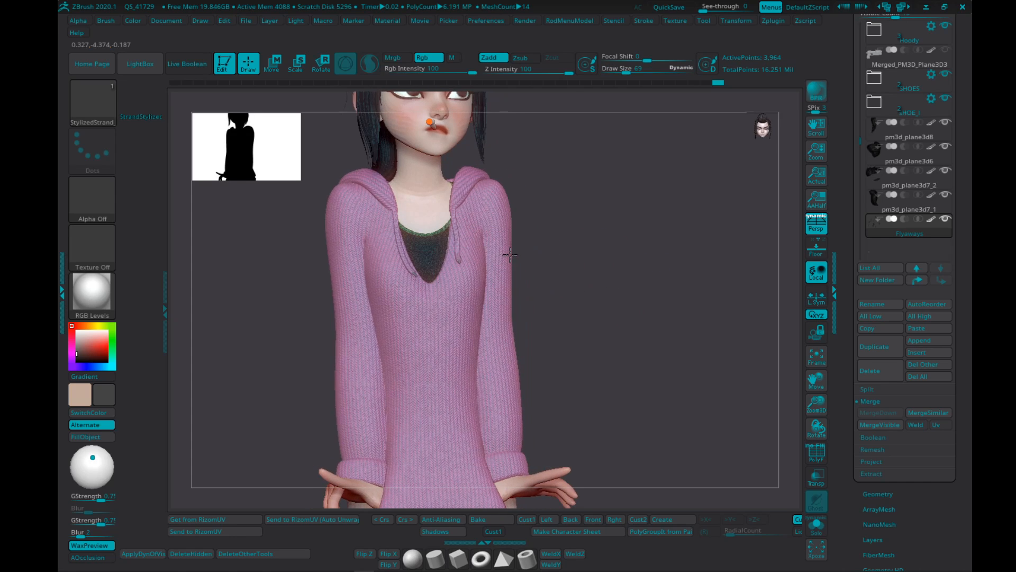
{"action": "right_click_drag", "start_coordinate": [423, 273], "coordinate": [483, 281]}
{"action": "right_click_drag", "start_coordinate": [427, 345], "coordinate": [446, 257], "text": "alt"}
{"action": "key", "text": "s"}
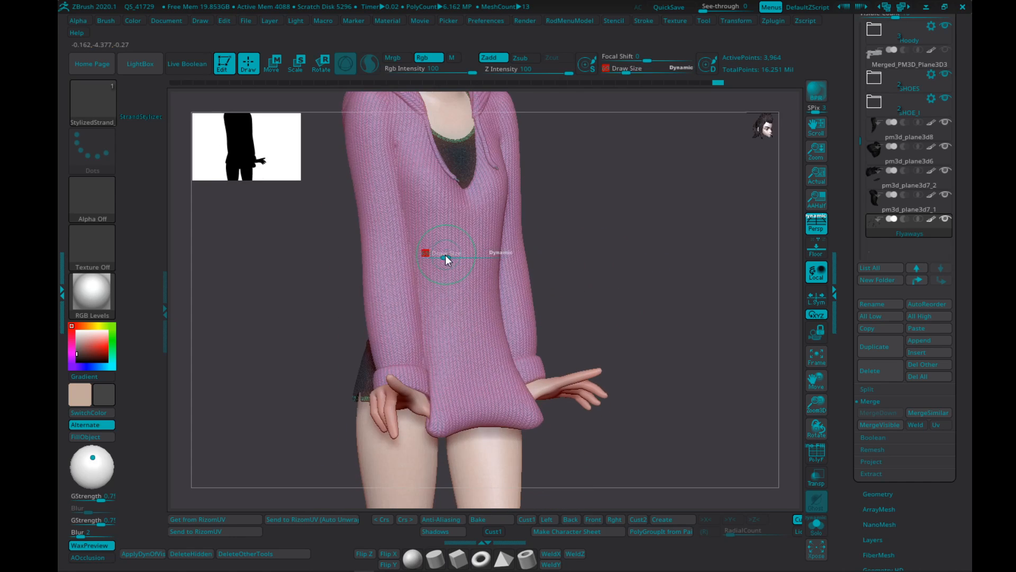
{"action": "right_click_drag", "start_coordinate": [480, 212], "coordinate": [455, 216]}
{"action": "mouse_move", "coordinate": [567, 228]}
{"action": "right_mouse_down", "text": "alt"}
{"action": "mouse_move", "coordinate": [563, 253]}
{"action": "mouse_move", "coordinate": [544, 249]}
{"action": "right_mouse_up", "text": "alt"}
{"action": "key", "text": "s"}
- Select the pulled-back hair on the side of the head and open its Surface settings
{"action": "mouse_move", "coordinate": [580, 281]}
{"action": "right_mouse_down", "text": "alt"}
{"action": "mouse_move", "coordinate": [570, 257]}
{"action": "mouse_move", "coordinate": [536, 260]}
{"action": "mouse_move", "coordinate": [455, 203]}
{"action": "mouse_move", "coordinate": [488, 235]}
{"action": "mouse_move", "coordinate": [509, 316]}
{"action": "right_mouse_up", "text": "alt"}
{"action": "mouse_move", "coordinate": [527, 258]}
{"action": "right_mouse_down"}
{"action": "mouse_move", "coordinate": [531, 215]}
{"action": "mouse_move", "coordinate": [569, 316]}
{"action": "mouse_move", "coordinate": [533, 205]}
{"action": "right_mouse_up"}
{"action": "mouse_move", "coordinate": [501, 127]}
{"action": "right_mouse_down", "text": "alt"}
{"action": "mouse_move", "coordinate": [483, 199]}
{"action": "mouse_move", "coordinate": [533, 233]}
{"action": "right_mouse_up", "text": "alt"}
{"action": "key", "text": "bracketleft"}
{"action": "key", "text": "bracketleft"}
{"action": "left_click", "coordinate": [441, 199], "text": "alt"}
{"action": "right_click_drag", "start_coordinate": [590, 216], "coordinate": [631, 193]}
{"action": "left_click_drag", "start_coordinate": [857, 59], "coordinate": [848, 108]}
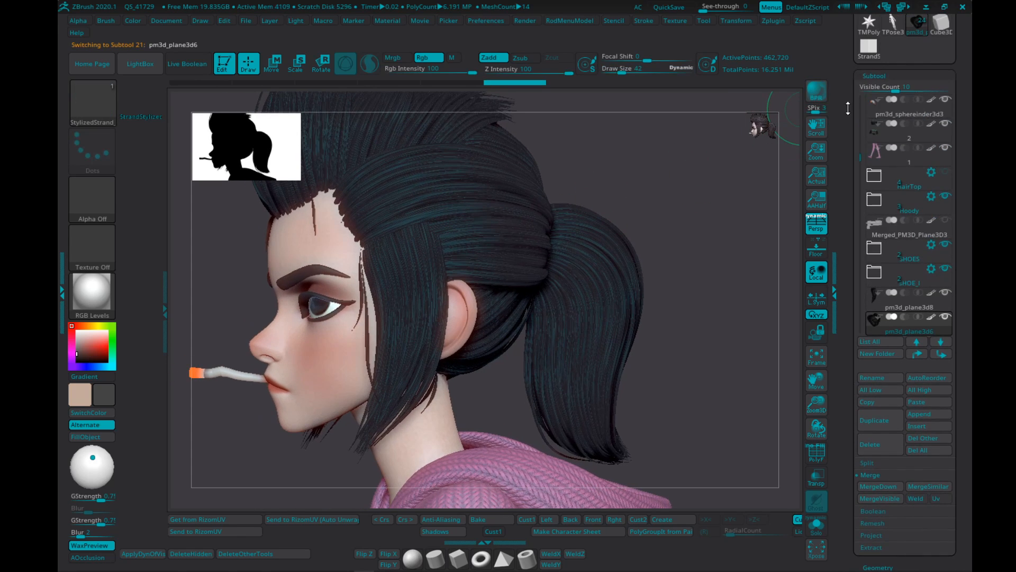
{"action": "left_click", "coordinate": [879, 74]}
{"action": "left_click", "coordinate": [878, 166]}
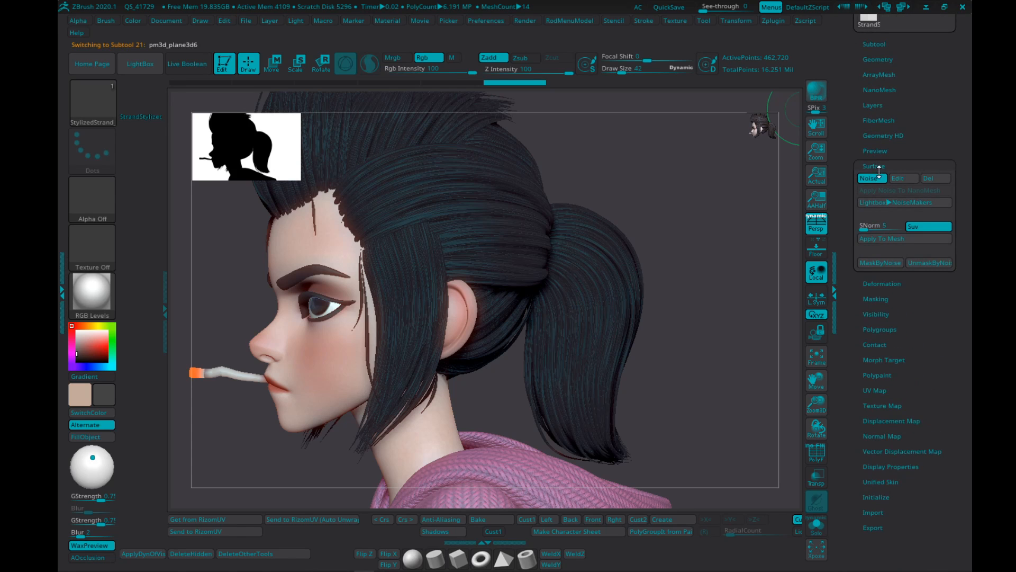
- Switch the hair's surface noise off and back on to compare the strand detail up close
{"action": "mouse_move", "coordinate": [527, 211]}
{"action": "right_mouse_down"}
{"action": "mouse_move", "coordinate": [496, 183]}
{"action": "mouse_move", "coordinate": [657, 209]}
{"action": "right_mouse_up"}
{"action": "key", "text": "s"}
{"action": "left_click_drag", "start_coordinate": [552, 206], "coordinate": [544, 206]}
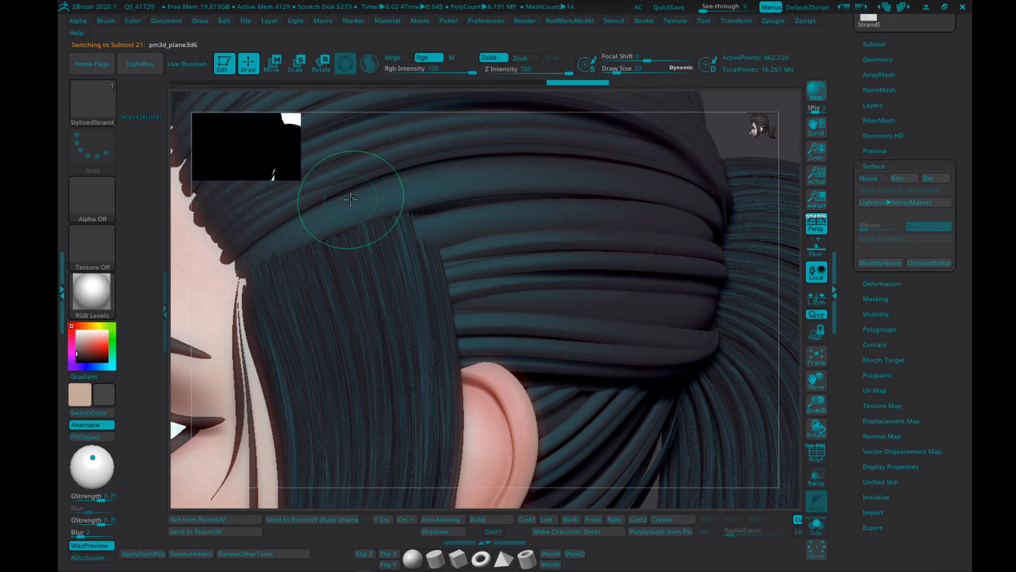
{"action": "left_click", "coordinate": [883, 178]}
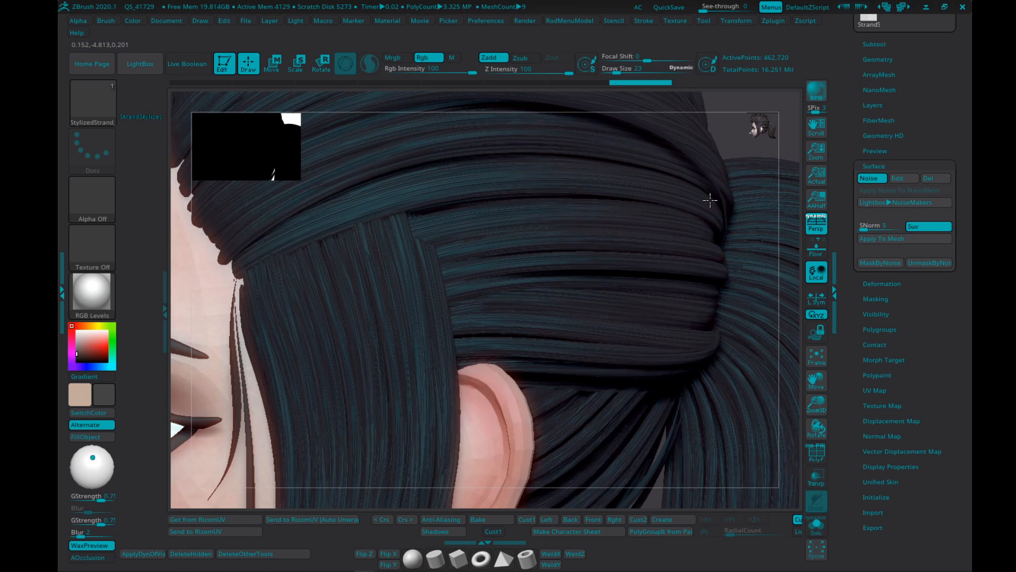
{"action": "right_click_drag", "start_coordinate": [710, 201], "coordinate": [614, 207]}
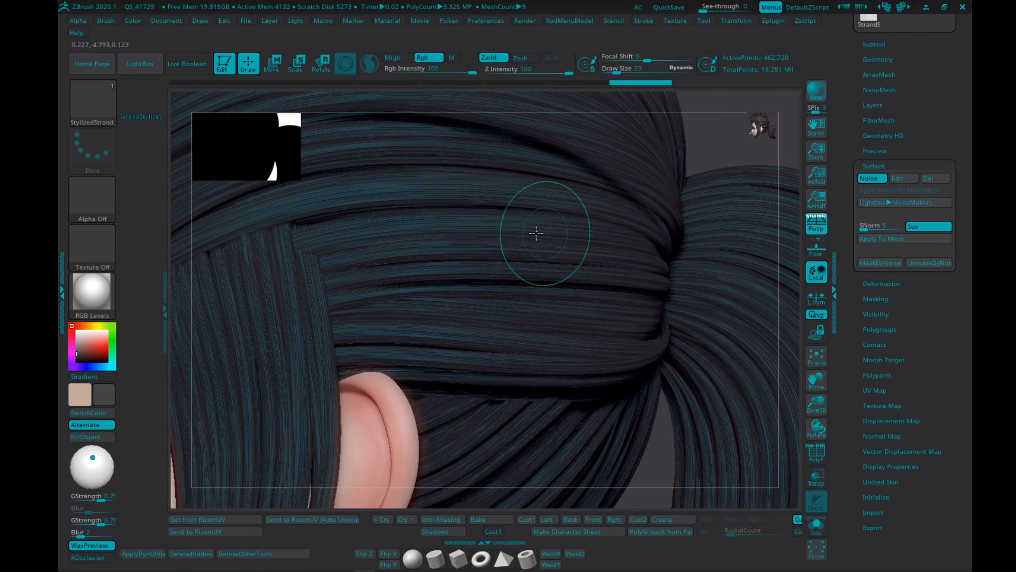
{"action": "right_click_drag", "start_coordinate": [536, 233], "coordinate": [573, 222]}
- Inspect the hair's NoiseMaker settings, strand alpha and preview from several angles, and close the editor without changes
{"action": "left_click", "coordinate": [900, 179]}
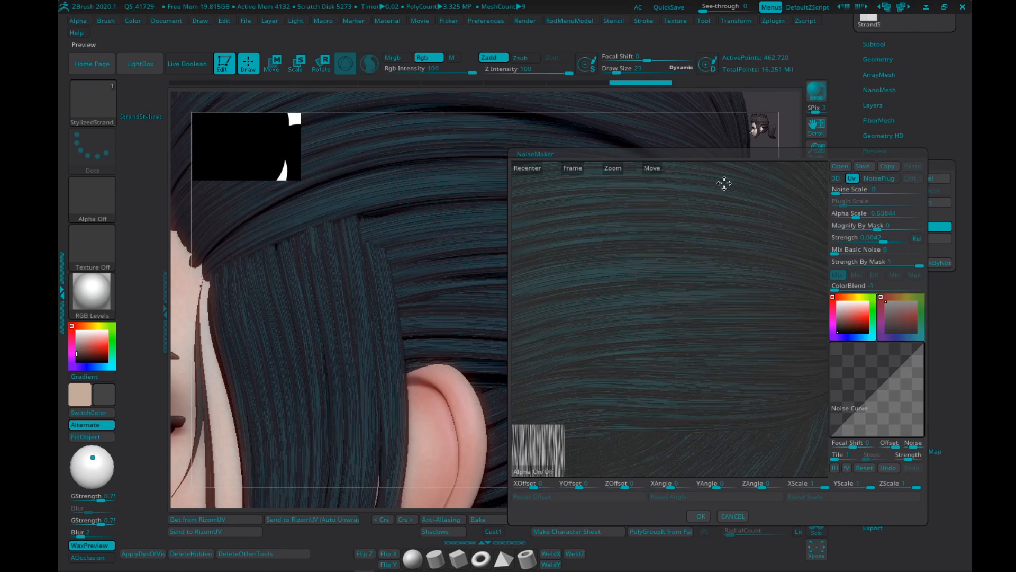
{"action": "right_click_drag", "start_coordinate": [666, 272], "coordinate": [697, 252]}
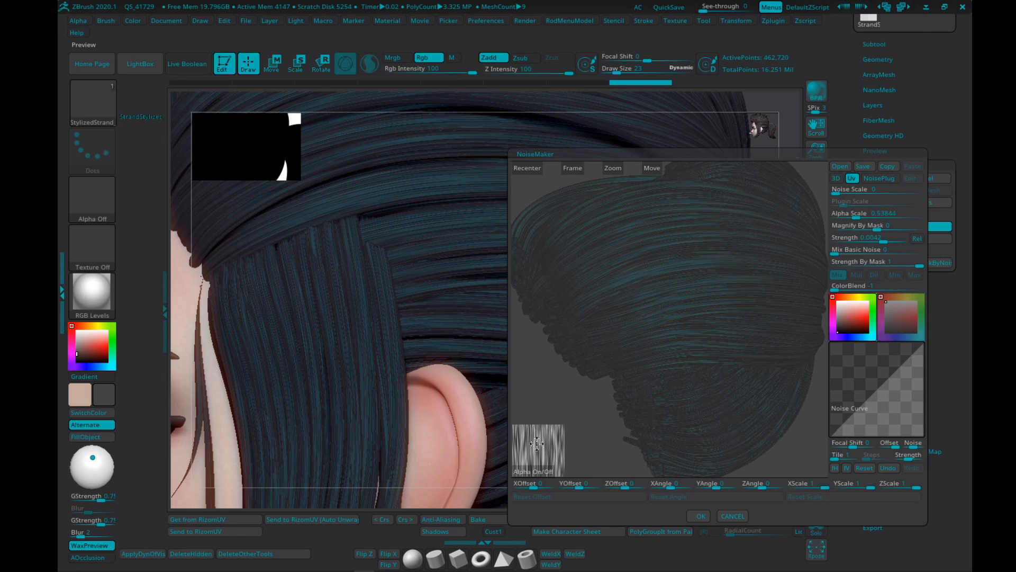
{"action": "mouse_move", "coordinate": [673, 265]}
{"action": "right_mouse_down"}
{"action": "mouse_move", "coordinate": [662, 261]}
{"action": "mouse_move", "coordinate": [700, 267]}
{"action": "mouse_move", "coordinate": [649, 263]}
{"action": "mouse_move", "coordinate": [685, 260]}
{"action": "right_mouse_up"}
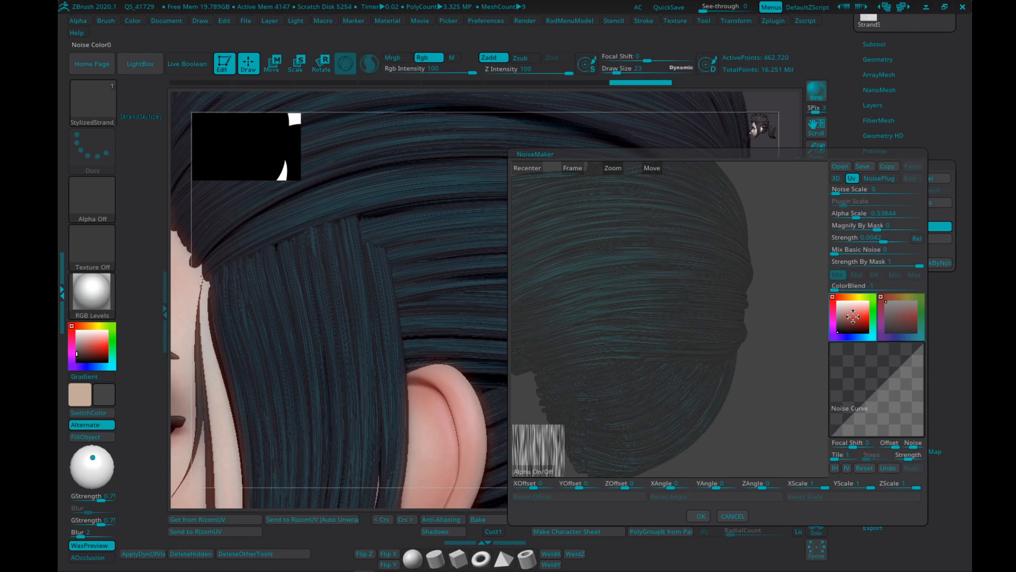
{"action": "right_click_drag", "start_coordinate": [647, 290], "coordinate": [706, 368]}
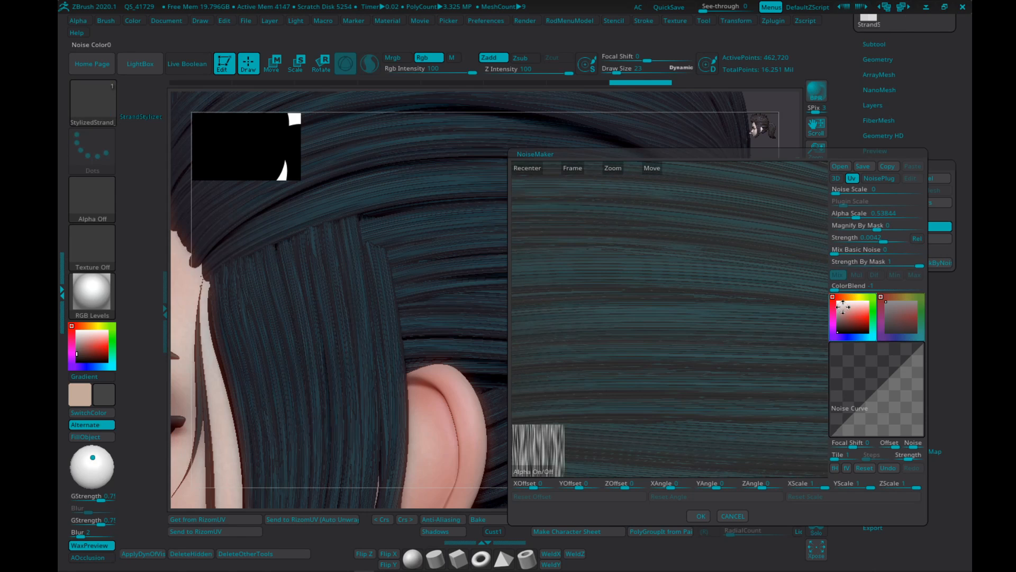
{"action": "mouse_move", "coordinate": [726, 271]}
{"action": "right_mouse_down"}
{"action": "mouse_move", "coordinate": [675, 262]}
{"action": "mouse_move", "coordinate": [701, 270]}
{"action": "mouse_move", "coordinate": [694, 258]}
{"action": "right_mouse_up"}
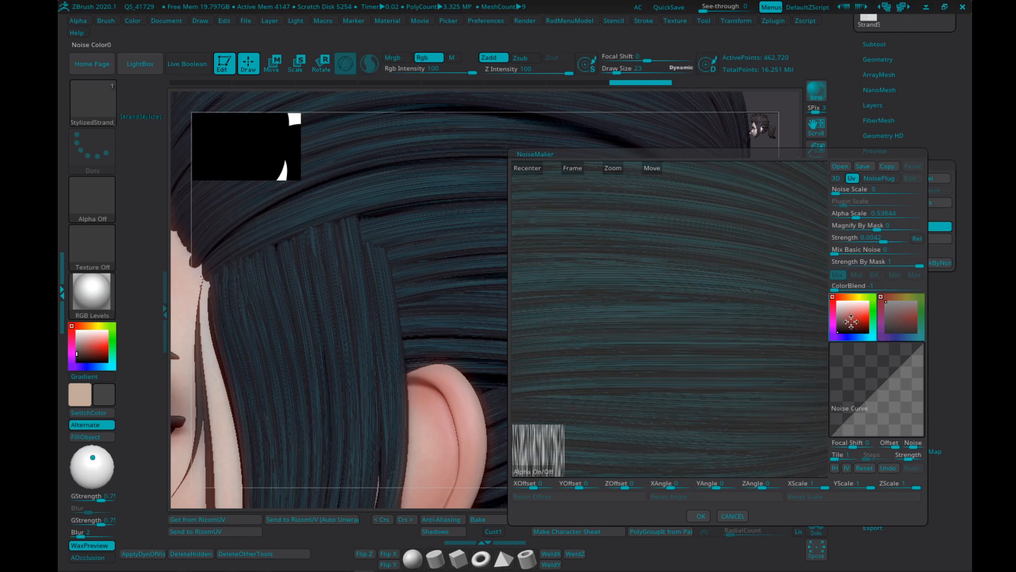
{"action": "mouse_move", "coordinate": [697, 259]}
{"action": "right_mouse_down", "text": "ctrl"}
{"action": "mouse_move", "coordinate": [685, 263]}
{"action": "mouse_move", "coordinate": [696, 259]}
{"action": "right_mouse_up", "text": "ctrl"}
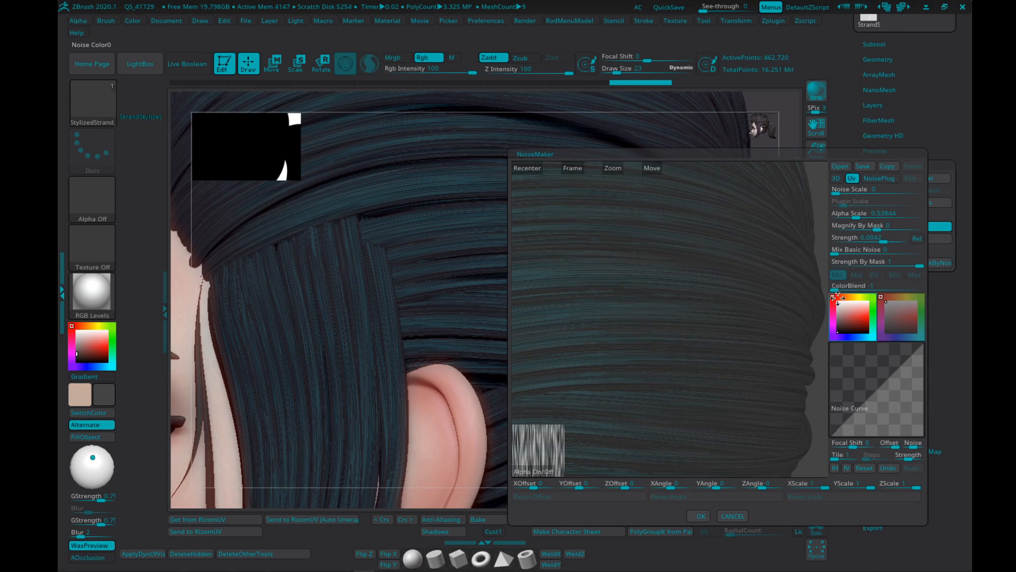
{"action": "right_click_drag", "start_coordinate": [726, 279], "coordinate": [619, 235]}
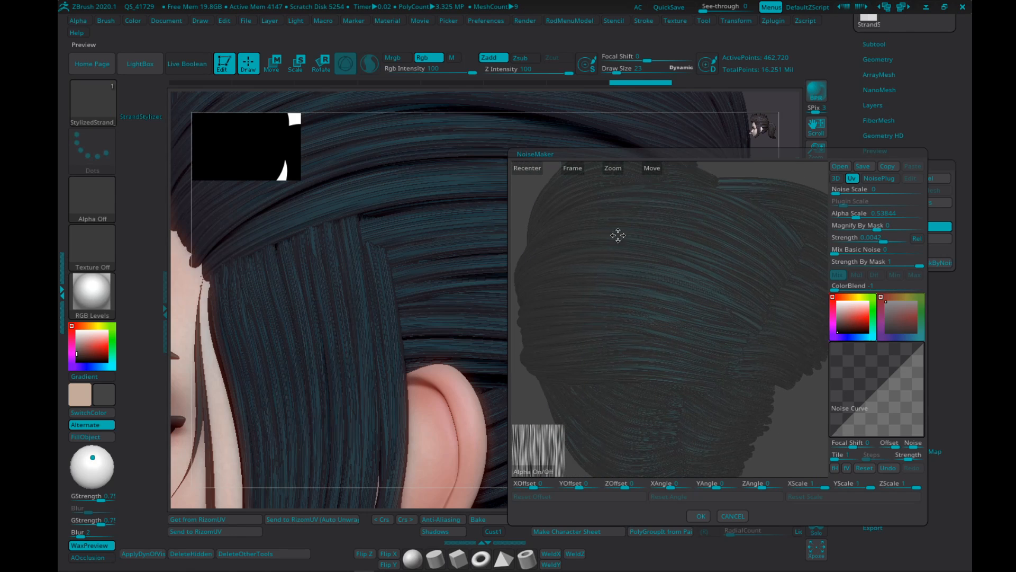
{"action": "right_click_drag", "start_coordinate": [616, 278], "coordinate": [585, 263]}
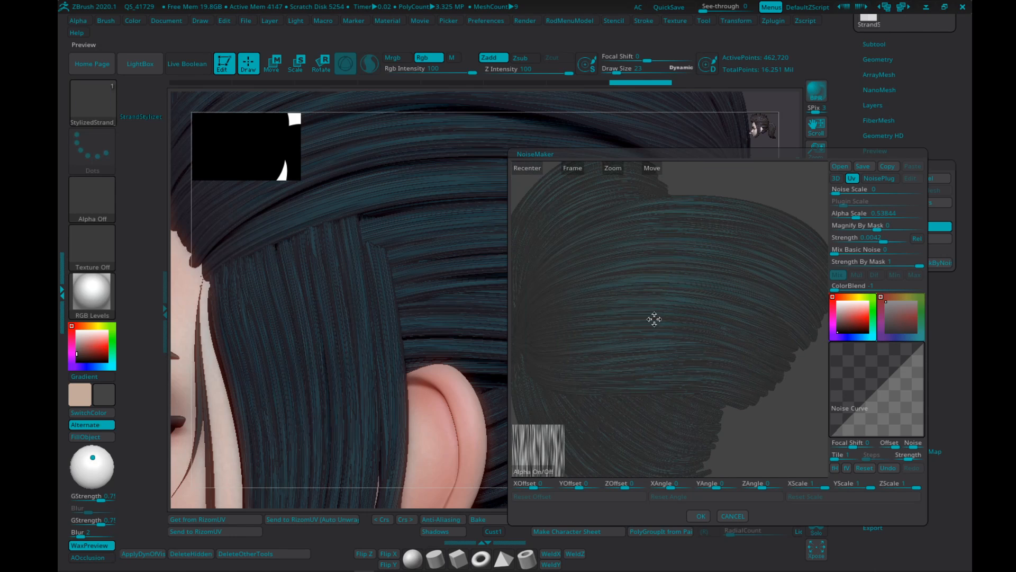
{"action": "right_click_drag", "start_coordinate": [678, 334], "coordinate": [668, 290]}
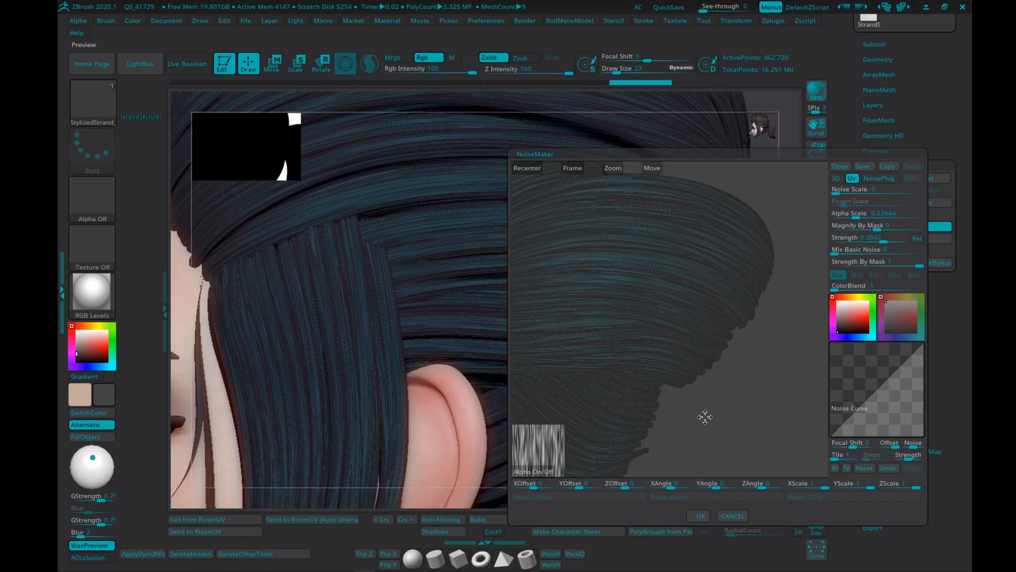
{"action": "mouse_move", "coordinate": [616, 276]}
{"action": "left_mouse_down"}
{"action": "mouse_move", "coordinate": [626, 270]}
{"action": "mouse_move", "coordinate": [617, 275]}
{"action": "left_mouse_up"}
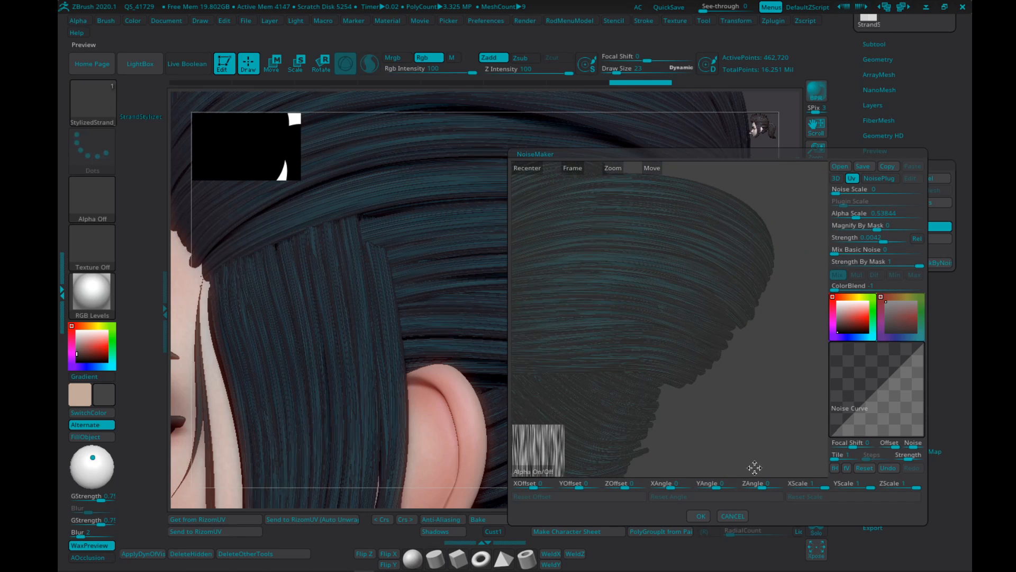
{"action": "left_click", "coordinate": [747, 516]}
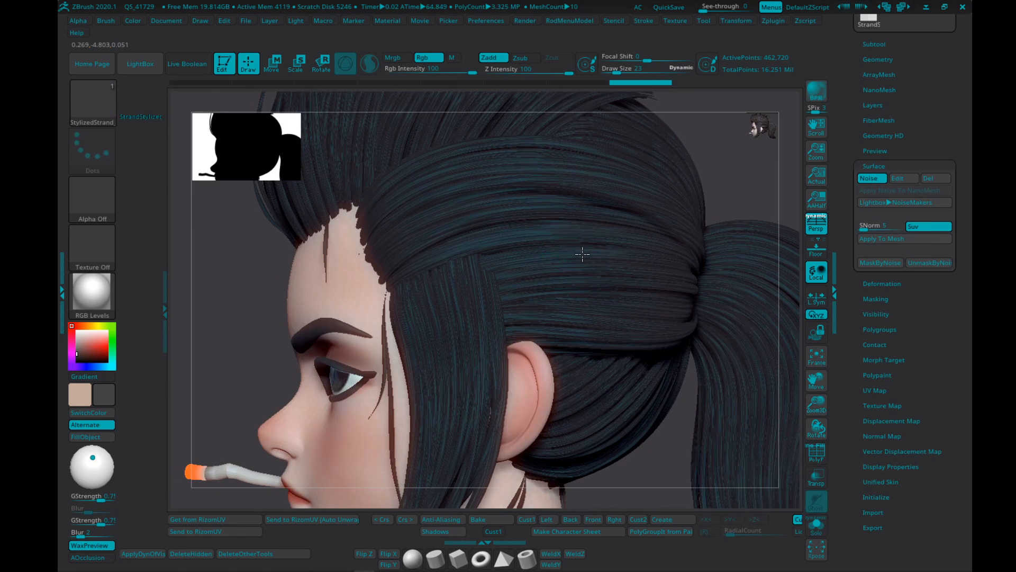
- Examine the strand detail at the hairline and across the character's hair from several angles
{"action": "right_click_drag", "start_coordinate": [583, 254], "coordinate": [540, 239]}
{"action": "right_click_drag", "start_coordinate": [479, 218], "coordinate": [573, 263], "text": "alt"}
{"action": "right_click_drag", "start_coordinate": [524, 236], "coordinate": [496, 263]}
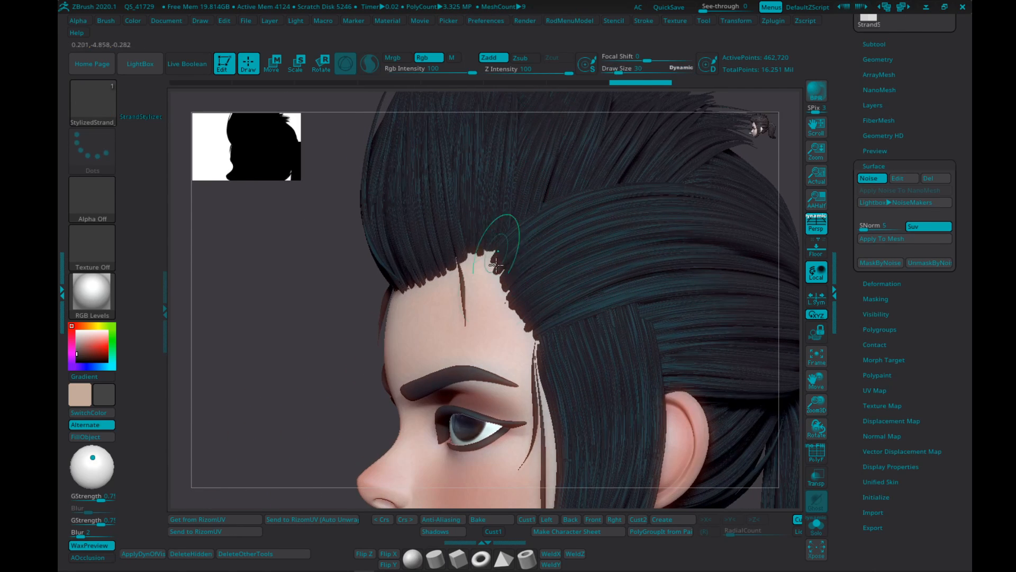
{"action": "mouse_move", "coordinate": [543, 232]}
{"action": "right_mouse_down", "text": "alt"}
{"action": "mouse_move", "coordinate": [485, 227]}
{"action": "mouse_move", "coordinate": [533, 252]}
{"action": "mouse_move", "coordinate": [503, 231]}
{"action": "mouse_move", "coordinate": [405, 207]}
{"action": "right_mouse_up", "text": "alt"}
{"action": "key", "text": "s"}
{"action": "mouse_move", "coordinate": [575, 257]}
{"action": "right_mouse_down", "text": "ctrl"}
{"action": "mouse_move", "coordinate": [588, 241]}
{"action": "mouse_move", "coordinate": [553, 224]}
{"action": "right_mouse_up", "text": "ctrl"}
{"action": "key", "text": "s"}
{"action": "left_click_drag", "start_coordinate": [553, 225], "coordinate": [558, 222]}
{"action": "mouse_move", "coordinate": [558, 222]}
{"action": "right_mouse_down"}
{"action": "mouse_move", "coordinate": [537, 224]}
{"action": "mouse_move", "coordinate": [576, 225]}
{"action": "right_mouse_up"}
{"action": "right_click_drag", "start_coordinate": [447, 265], "coordinate": [548, 218], "text": "alt"}
{"action": "right_click_drag", "start_coordinate": [548, 218], "coordinate": [576, 258], "text": "ctrl"}
{"action": "key", "text": "s"}
{"action": "left_click", "coordinate": [537, 253]}
{"action": "right_click_drag", "start_coordinate": [456, 363], "coordinate": [524, 352]}
{"action": "mouse_move", "coordinate": [592, 325]}
{"action": "right_mouse_down", "text": "ctrl"}
{"action": "mouse_move", "coordinate": [498, 251]}
{"action": "mouse_move", "coordinate": [521, 297]}
{"action": "right_mouse_up", "text": "ctrl"}
{"action": "mouse_move", "coordinate": [479, 253]}
{"action": "right_mouse_down"}
{"action": "mouse_move", "coordinate": [515, 249]}
{"action": "mouse_move", "coordinate": [484, 181]}
{"action": "mouse_move", "coordinate": [475, 200]}
{"action": "mouse_move", "coordinate": [457, 205]}
{"action": "mouse_move", "coordinate": [489, 219]}
{"action": "mouse_move", "coordinate": [474, 209]}
{"action": "mouse_move", "coordinate": [483, 209]}
{"action": "right_mouse_up"}
{"action": "key", "text": "s"}
{"action": "left_click", "coordinate": [498, 209]}
{"action": "key", "text": "s"}
{"action": "left_click", "coordinate": [476, 200]}
{"action": "key", "text": "s"}
{"action": "left_click", "coordinate": [459, 210]}
{"action": "mouse_move", "coordinate": [406, 209]}
{"action": "right_mouse_down"}
{"action": "mouse_move", "coordinate": [499, 224]}
{"action": "mouse_move", "coordinate": [437, 229]}
{"action": "mouse_move", "coordinate": [466, 233]}
{"action": "right_mouse_up"}
{"action": "mouse_move", "coordinate": [590, 280]}
{"action": "right_mouse_down", "text": "ctrl"}
{"action": "mouse_move", "coordinate": [608, 297]}
{"action": "mouse_move", "coordinate": [610, 214]}
{"action": "mouse_move", "coordinate": [577, 220]}
{"action": "right_mouse_up", "text": "ctrl"}
{"action": "key", "text": "s"}
{"action": "left_click", "coordinate": [613, 213]}
{"action": "mouse_move", "coordinate": [553, 305]}
{"action": "right_mouse_down", "text": "alt"}
{"action": "mouse_move", "coordinate": [544, 216]}
{"action": "mouse_move", "coordinate": [530, 217]}
{"action": "right_mouse_up", "text": "alt"}
{"action": "right_click_drag", "start_coordinate": [630, 225], "coordinate": [654, 297], "text": "ctrl"}
{"action": "key", "text": "s"}
{"action": "left_click", "coordinate": [614, 259]}
- Select the knitted body of the hoodie and isolate it in Solo mode
{"action": "mouse_move", "coordinate": [576, 211]}
{"action": "right_mouse_down"}
{"action": "mouse_move", "coordinate": [530, 211]}
{"action": "mouse_move", "coordinate": [542, 210]}
{"action": "mouse_move", "coordinate": [549, 247]}
{"action": "mouse_move", "coordinate": [540, 228]}
{"action": "mouse_move", "coordinate": [551, 227]}
{"action": "mouse_move", "coordinate": [477, 214]}
{"action": "right_mouse_up"}
{"action": "key", "text": "alt+s"}
{"action": "key", "text": "s"}
{"action": "left_click", "coordinate": [544, 247]}
{"action": "right_click_drag", "start_coordinate": [541, 295], "coordinate": [495, 209], "text": "alt"}
{"action": "key", "text": "s"}
{"action": "left_click", "coordinate": [512, 185]}
{"action": "right_click_drag", "start_coordinate": [537, 183], "coordinate": [500, 182]}
{"action": "right_click_drag", "start_coordinate": [543, 186], "coordinate": [519, 209], "text": "alt"}
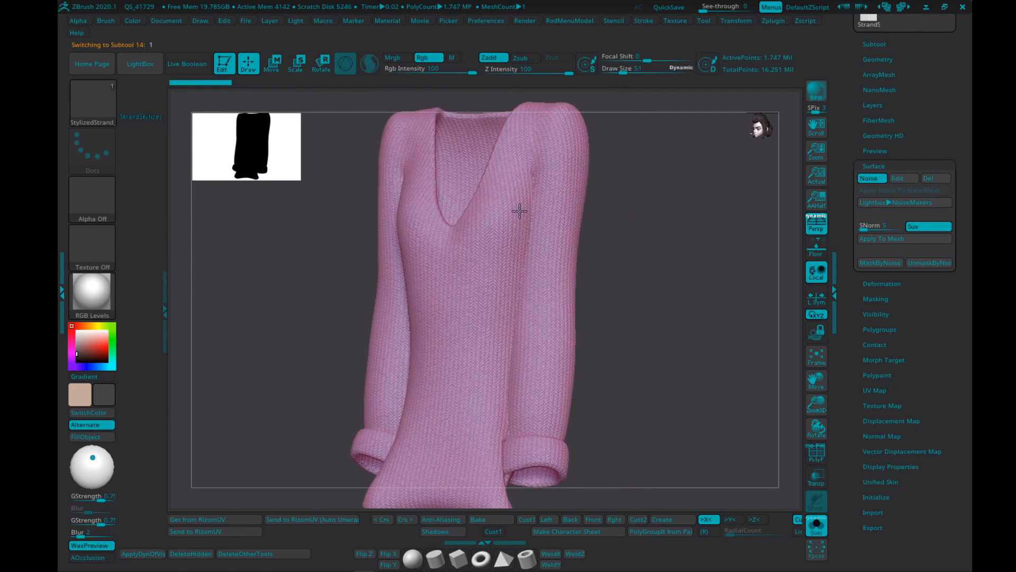
- Examine the knit pattern up close around the back of the isolated garment's shoulder and armhole
{"action": "right_click_drag", "start_coordinate": [603, 208], "coordinate": [501, 197]}
{"action": "mouse_move", "coordinate": [580, 172]}
{"action": "right_mouse_down", "text": "alt"}
{"action": "mouse_move", "coordinate": [516, 194]}
{"action": "mouse_move", "coordinate": [533, 183]}
{"action": "right_mouse_up", "text": "alt"}
{"action": "key", "text": "s"}
{"action": "left_click", "coordinate": [533, 181]}
{"action": "right_click_drag", "start_coordinate": [454, 152], "coordinate": [482, 254]}
{"action": "right_click_drag", "start_coordinate": [482, 254], "coordinate": [542, 209], "text": "ctrl"}
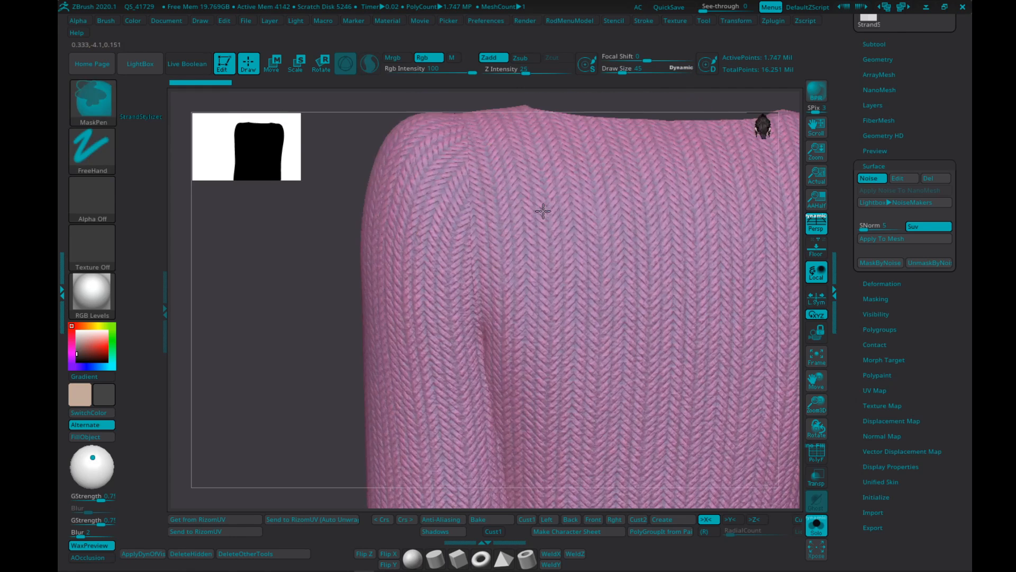
{"action": "key", "text": "s"}
{"action": "left_click", "coordinate": [500, 201]}
{"action": "right_click_drag", "start_coordinate": [465, 193], "coordinate": [504, 204], "text": "ctrl"}
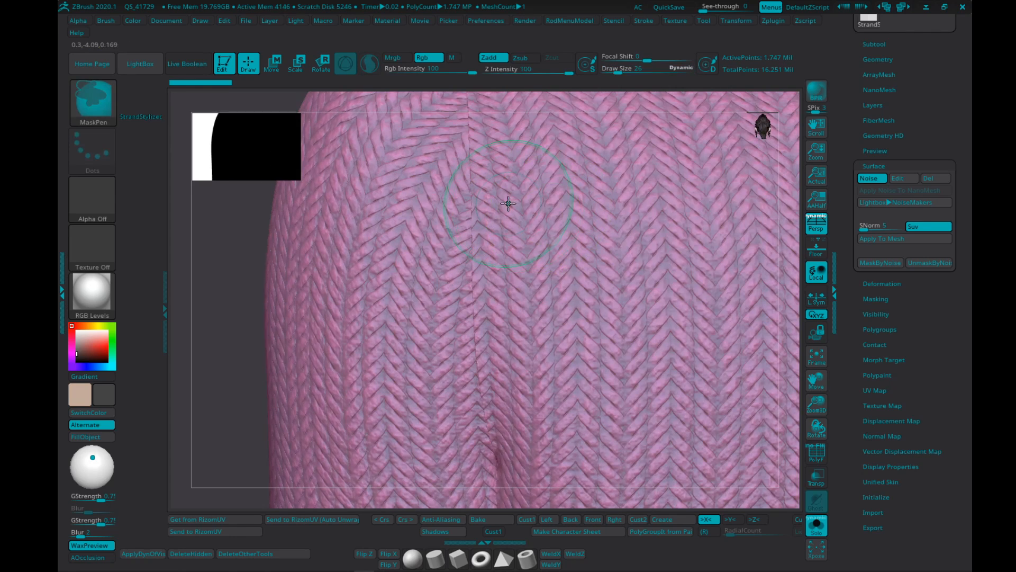
{"action": "left_click", "coordinate": [479, 260]}
{"action": "mouse_move", "coordinate": [533, 270]}
{"action": "right_mouse_down", "text": "ctrl"}
{"action": "mouse_move", "coordinate": [470, 221]}
{"action": "mouse_move", "coordinate": [486, 220]}
{"action": "mouse_move", "coordinate": [476, 226]}
{"action": "right_mouse_up", "text": "ctrl"}
{"action": "right_click_drag", "start_coordinate": [511, 235], "coordinate": [483, 220], "text": "ctrl"}
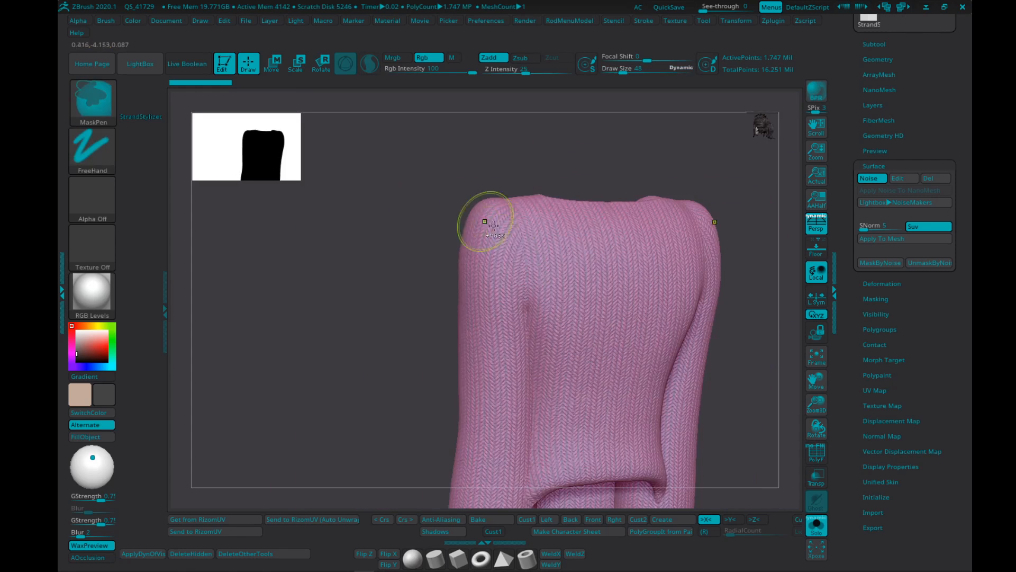
- Examine the knit pattern over the garment's back, lower hem, sleeves and front
{"action": "mouse_move", "coordinate": [593, 253]}
{"action": "right_mouse_down", "text": "alt"}
{"action": "mouse_move", "coordinate": [497, 218]}
{"action": "mouse_move", "coordinate": [496, 208]}
{"action": "mouse_move", "coordinate": [524, 218]}
{"action": "right_mouse_up", "text": "alt"}
{"action": "key", "text": "bracketright"}
{"action": "key", "text": "bracketright"}
{"action": "key", "text": "bracketright"}
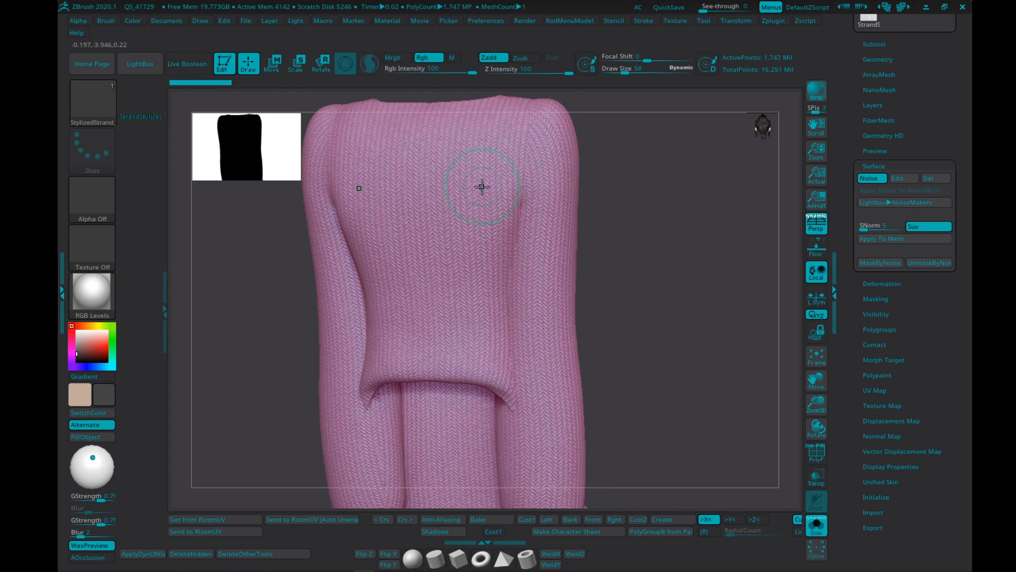
{"action": "mouse_move", "coordinate": [482, 186]}
{"action": "right_mouse_down"}
{"action": "mouse_move", "coordinate": [466, 175]}
{"action": "mouse_move", "coordinate": [478, 168]}
{"action": "right_mouse_up"}
{"action": "key", "text": "bracketleft"}
{"action": "key", "text": "bracketleft"}
{"action": "right_click_drag", "start_coordinate": [575, 300], "coordinate": [599, 234], "text": "alt"}
{"action": "mouse_move", "coordinate": [599, 234]}
{"action": "right_mouse_down", "text": "ctrl"}
{"action": "mouse_move", "coordinate": [563, 231]}
{"action": "mouse_move", "coordinate": [548, 267]}
{"action": "right_mouse_up", "text": "ctrl"}
{"action": "key", "text": "s"}
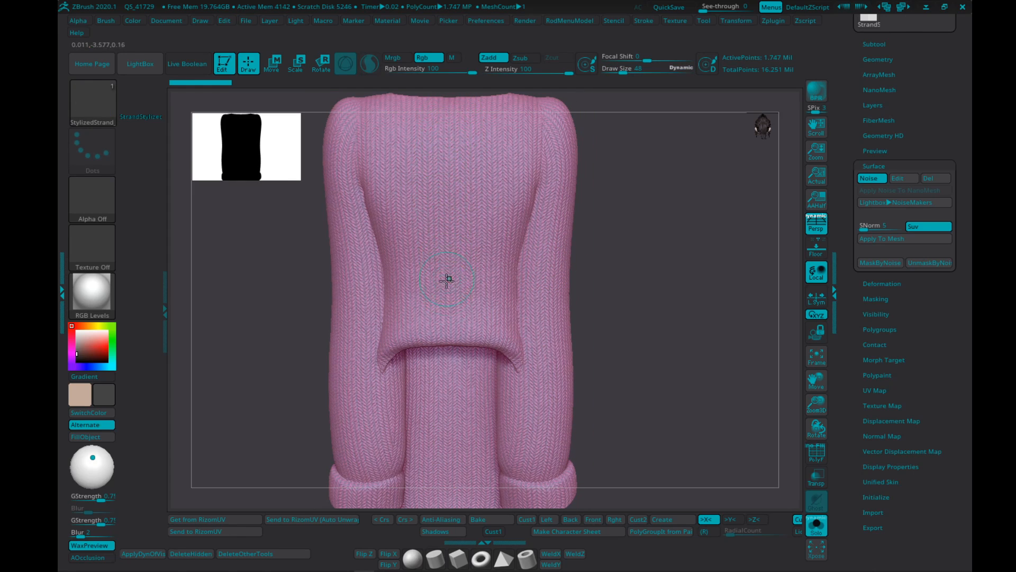
{"action": "right_click_drag", "start_coordinate": [452, 340], "coordinate": [483, 344]}
{"action": "right_click_drag", "start_coordinate": [572, 335], "coordinate": [423, 244]}
{"action": "mouse_move", "coordinate": [610, 408]}
{"action": "right_mouse_down", "text": "alt"}
{"action": "mouse_move", "coordinate": [523, 333]}
{"action": "mouse_move", "coordinate": [502, 329]}
{"action": "right_mouse_up", "text": "alt"}
{"action": "mouse_move", "coordinate": [503, 329]}
{"action": "right_mouse_down", "text": "ctrl"}
{"action": "mouse_move", "coordinate": [587, 274]}
{"action": "mouse_move", "coordinate": [518, 288]}
{"action": "right_mouse_up", "text": "ctrl"}
{"action": "key", "text": "s"}
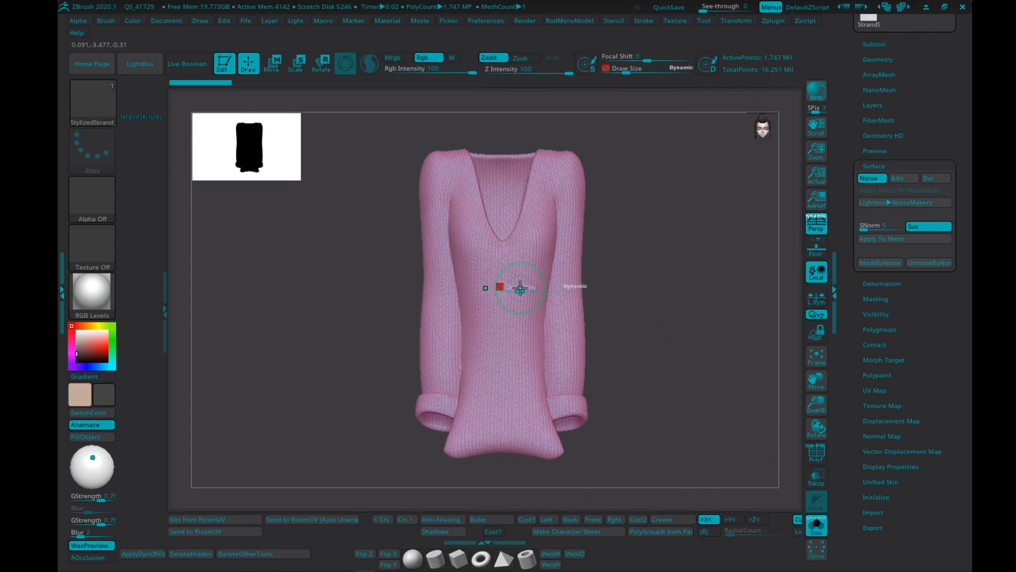
{"action": "left_click_drag", "start_coordinate": [520, 288], "coordinate": [523, 288]}
{"action": "mouse_move", "coordinate": [576, 286]}
{"action": "right_mouse_down"}
{"action": "mouse_move", "coordinate": [552, 282]}
{"action": "mouse_move", "coordinate": [571, 275]}
{"action": "mouse_move", "coordinate": [483, 256]}
{"action": "mouse_move", "coordinate": [594, 263]}
{"action": "mouse_move", "coordinate": [517, 272]}
{"action": "mouse_move", "coordinate": [484, 243]}
{"action": "mouse_move", "coordinate": [418, 267]}
{"action": "mouse_move", "coordinate": [500, 279]}
{"action": "mouse_move", "coordinate": [495, 236]}
{"action": "mouse_move", "coordinate": [508, 250]}
{"action": "right_mouse_up"}
{"action": "key", "text": "s"}
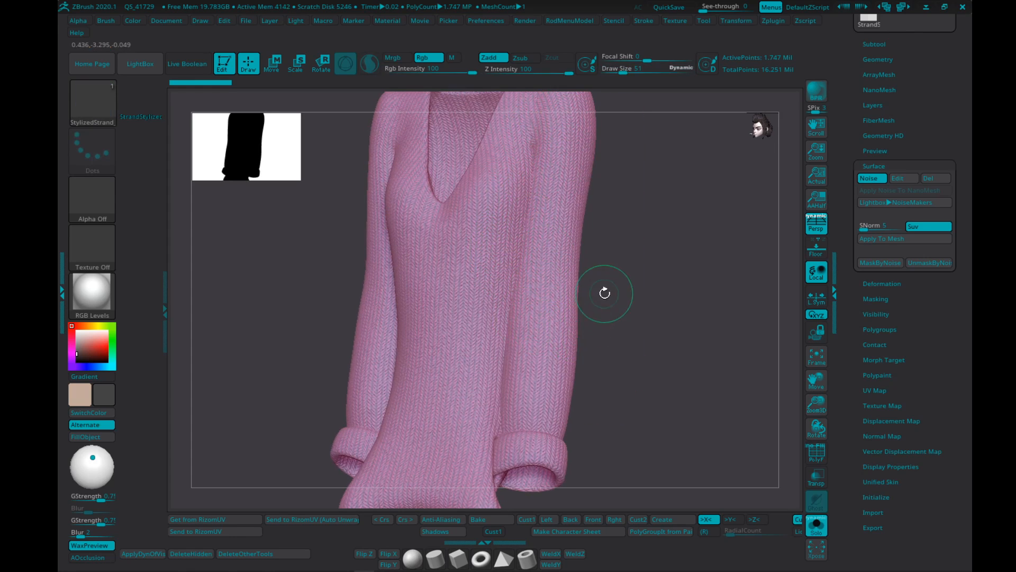
- Examine the knit pattern on the isolated garment's front, neckline, shoulders and sleeves from several angles
{"action": "right_click_drag", "start_coordinate": [604, 293], "coordinate": [563, 225]}
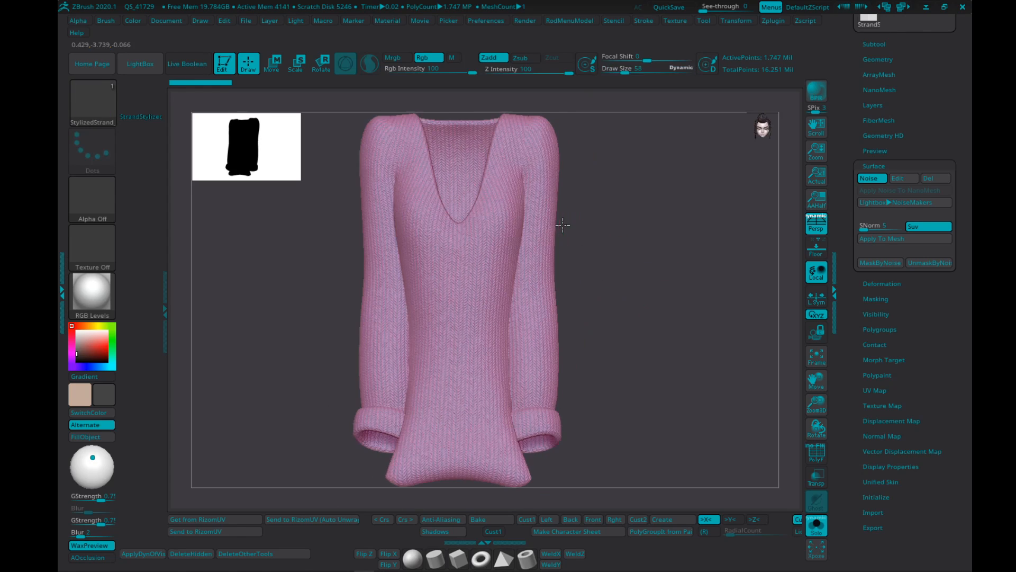
{"action": "mouse_move", "coordinate": [532, 171]}
{"action": "right_mouse_down"}
{"action": "mouse_move", "coordinate": [594, 205]}
{"action": "mouse_move", "coordinate": [585, 193]}
{"action": "right_mouse_up"}
{"action": "key", "text": "s"}
{"action": "left_click_drag", "start_coordinate": [585, 193], "coordinate": [591, 193]}
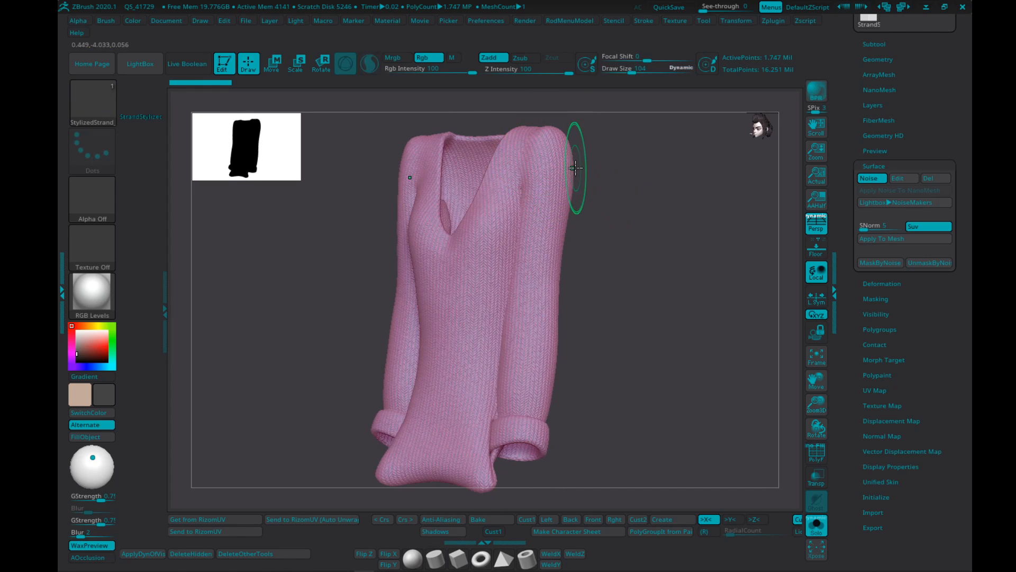
{"action": "mouse_move", "coordinate": [568, 171]}
{"action": "right_mouse_down"}
{"action": "mouse_move", "coordinate": [567, 222]}
{"action": "mouse_move", "coordinate": [597, 211]}
{"action": "mouse_move", "coordinate": [572, 205]}
{"action": "mouse_move", "coordinate": [575, 229]}
{"action": "mouse_move", "coordinate": [517, 212]}
{"action": "mouse_move", "coordinate": [541, 225]}
{"action": "right_mouse_up"}
{"action": "key", "text": "s"}
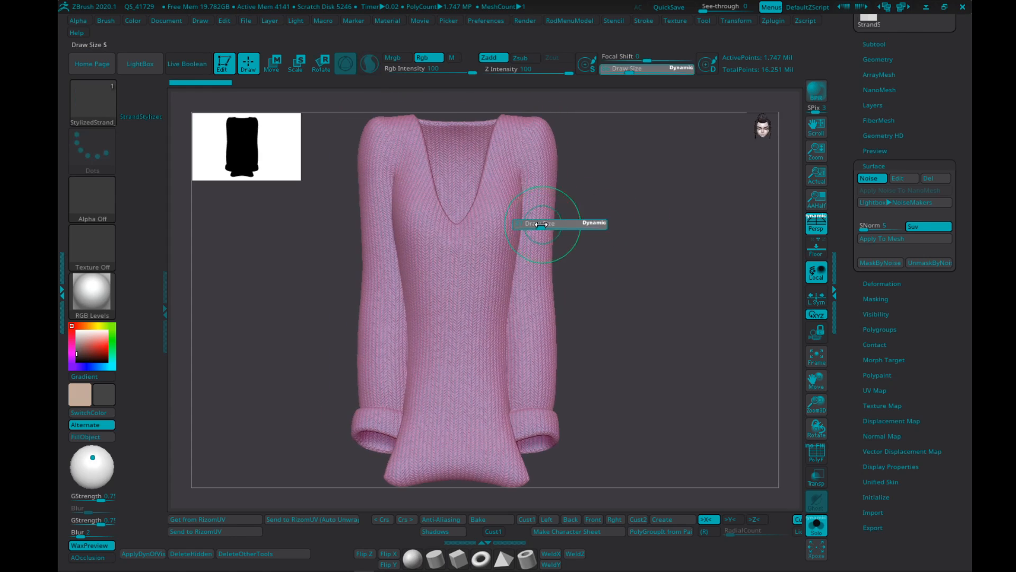
{"action": "mouse_move", "coordinate": [507, 151]}
{"action": "right_mouse_down"}
{"action": "mouse_move", "coordinate": [537, 179]}
{"action": "mouse_move", "coordinate": [561, 174]}
{"action": "mouse_move", "coordinate": [617, 216]}
{"action": "mouse_move", "coordinate": [550, 208]}
{"action": "mouse_move", "coordinate": [598, 243]}
{"action": "right_mouse_up"}
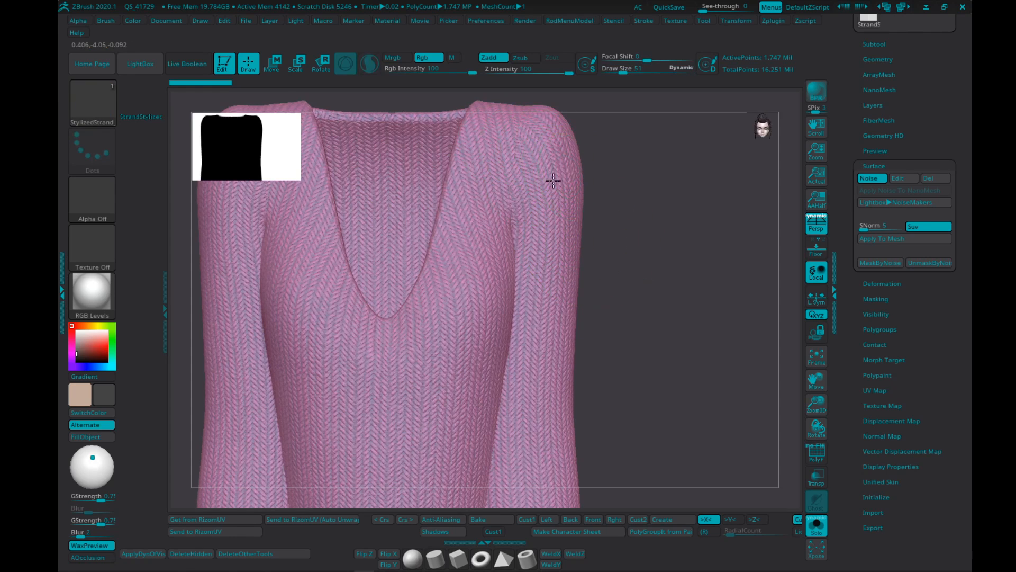
{"action": "mouse_move", "coordinate": [553, 180]}
{"action": "right_mouse_down"}
{"action": "mouse_move", "coordinate": [524, 229]}
{"action": "mouse_move", "coordinate": [585, 307]}
{"action": "mouse_move", "coordinate": [593, 294]}
{"action": "mouse_move", "coordinate": [567, 181]}
{"action": "right_mouse_up"}
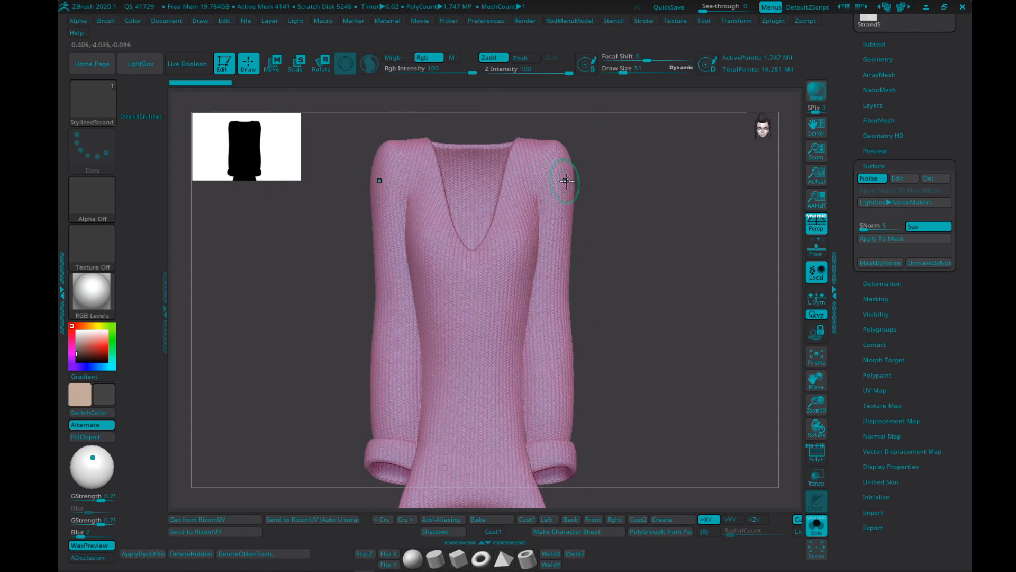
{"action": "mouse_move", "coordinate": [627, 253]}
{"action": "right_mouse_down", "text": "alt"}
{"action": "mouse_move", "coordinate": [564, 233]}
{"action": "mouse_move", "coordinate": [577, 265]}
{"action": "mouse_move", "coordinate": [574, 236]}
{"action": "right_mouse_up", "text": "alt"}
- Turn off Solo mode, select the patterned knee-high socks and isolate them in Solo mode
{"action": "key", "text": "ctrl+1"}
{"action": "mouse_move", "coordinate": [560, 276]}
{"action": "right_mouse_down"}
{"action": "mouse_move", "coordinate": [504, 317]}
{"action": "mouse_move", "coordinate": [511, 334]}
{"action": "right_mouse_up"}
{"action": "right_click_drag", "start_coordinate": [524, 420], "coordinate": [509, 207], "text": "alt"}
{"action": "mouse_move", "coordinate": [459, 315]}
{"action": "right_mouse_down", "text": "ctrl"}
{"action": "mouse_move", "coordinate": [472, 309]}
{"action": "mouse_move", "coordinate": [504, 211]}
{"action": "right_mouse_up", "text": "ctrl"}
{"action": "key", "text": "s"}
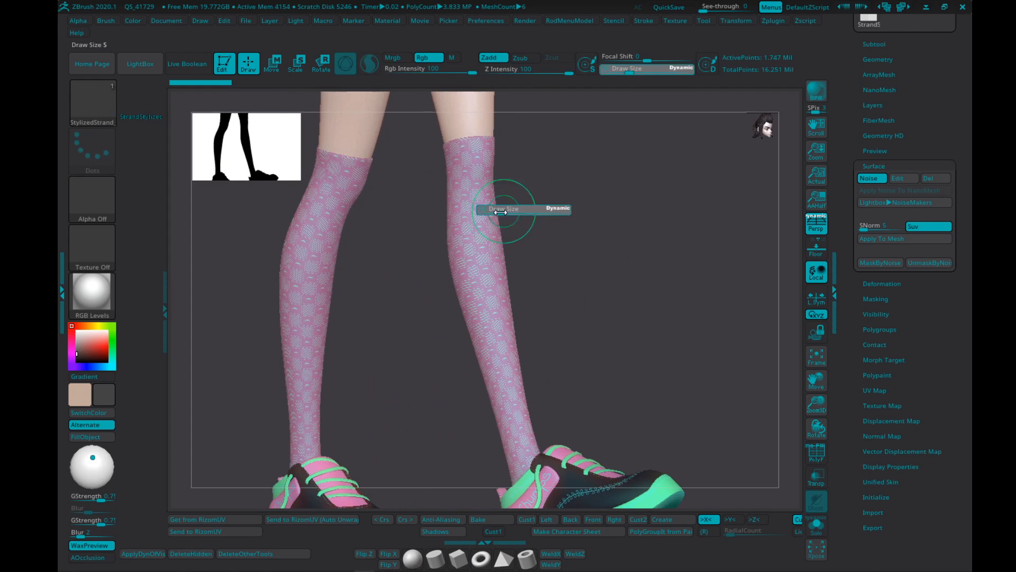
{"action": "left_click", "coordinate": [475, 219], "text": "alt"}
{"action": "key", "text": "ctrl+1"}
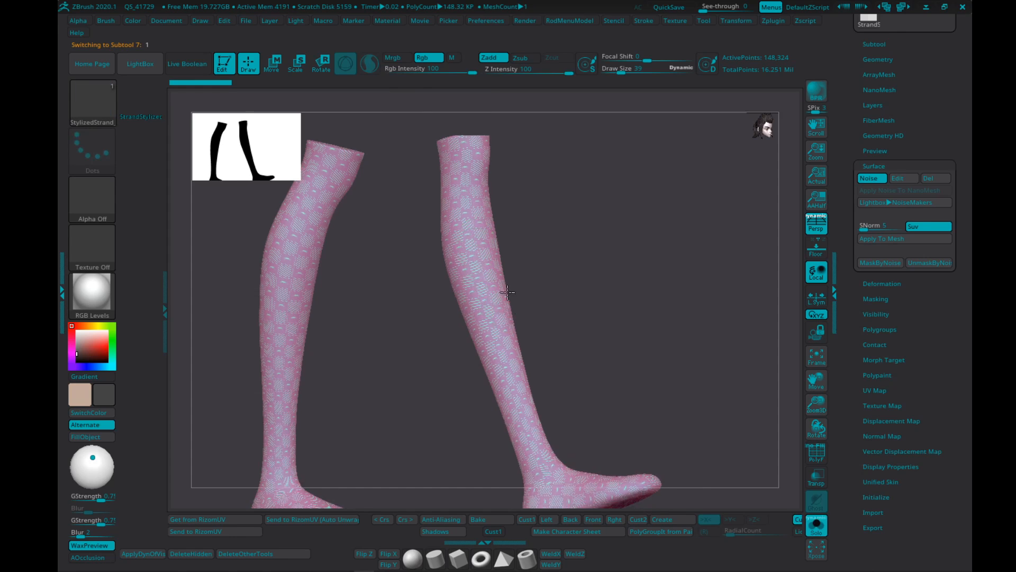
- Examine the sock's noise pattern up close along the calf and down to the heel
{"action": "mouse_move", "coordinate": [508, 292]}
{"action": "right_mouse_down", "text": "ctrl"}
{"action": "mouse_move", "coordinate": [524, 292]}
{"action": "mouse_move", "coordinate": [458, 151]}
{"action": "right_mouse_up", "text": "ctrl"}
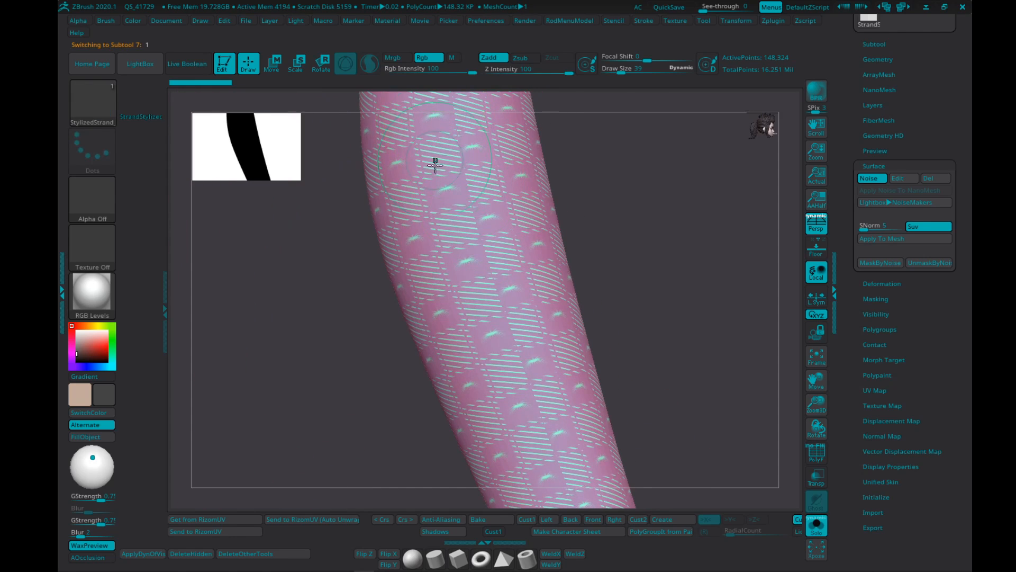
{"action": "right_click_drag", "start_coordinate": [458, 247], "coordinate": [513, 327]}
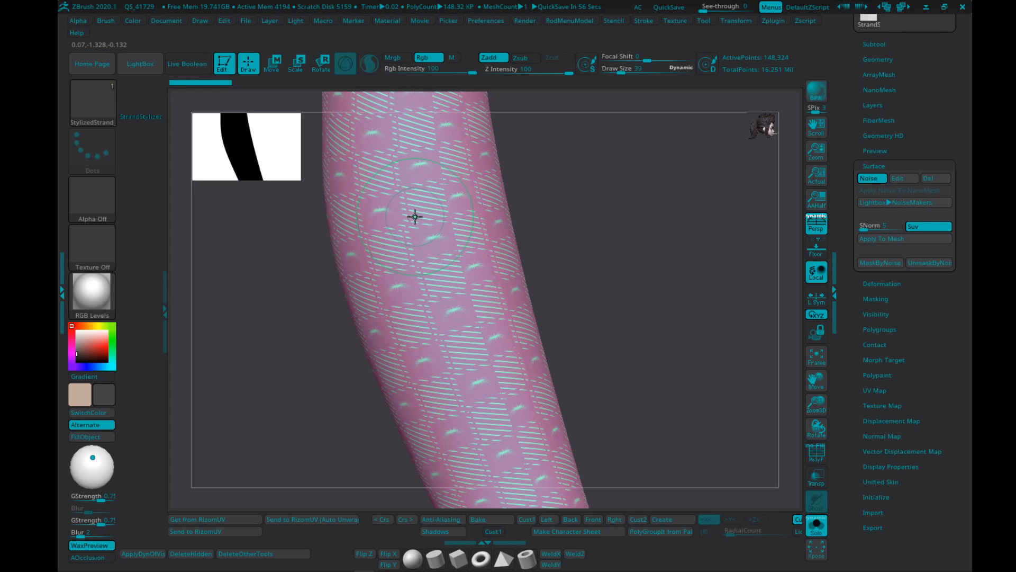
{"action": "left_click_drag", "start_coordinate": [578, 308], "coordinate": [441, 186]}
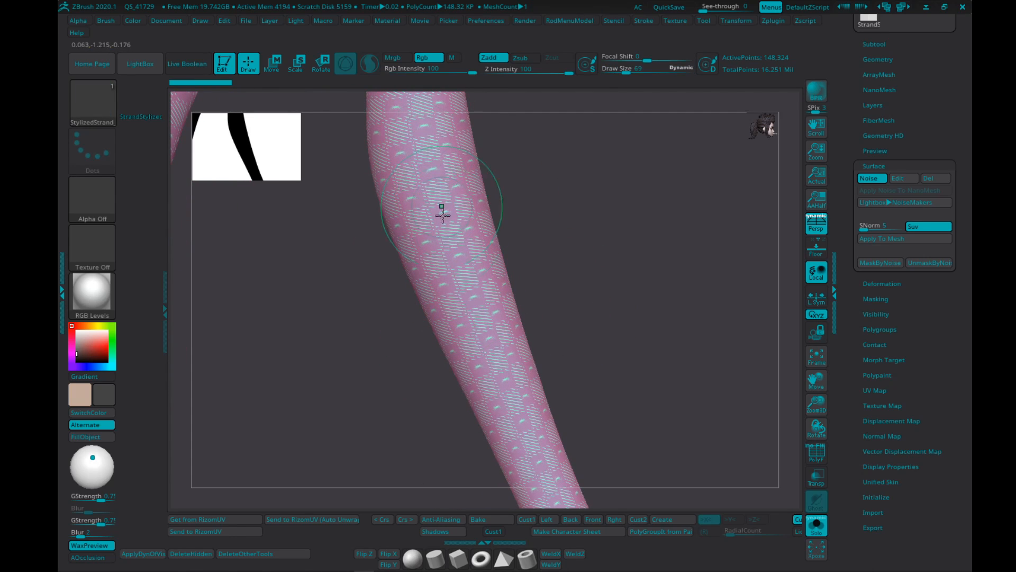
{"action": "key", "text": "s"}
{"action": "mouse_move", "coordinate": [530, 329]}
{"action": "right_mouse_down", "text": "alt"}
{"action": "mouse_move", "coordinate": [503, 204]}
{"action": "mouse_move", "coordinate": [473, 129]}
{"action": "right_mouse_up", "text": "alt"}
{"action": "mouse_move", "coordinate": [514, 376]}
{"action": "right_mouse_down", "text": "alt"}
{"action": "mouse_move", "coordinate": [458, 218]}
{"action": "mouse_move", "coordinate": [695, 287]}
{"action": "right_mouse_up", "text": "alt"}
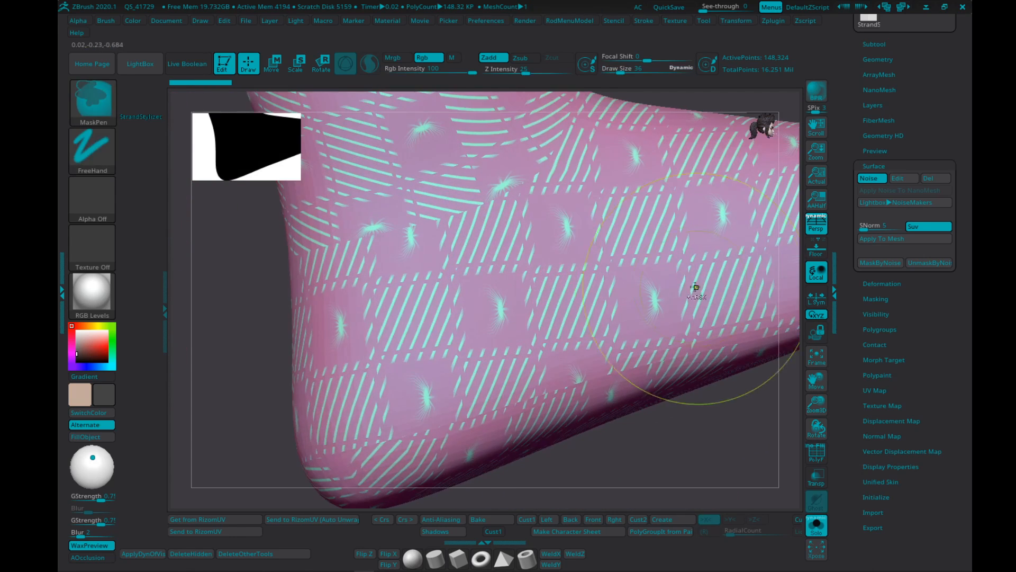
{"action": "key", "text": "s"}
{"action": "mouse_move", "coordinate": [477, 206]}
{"action": "right_mouse_down", "text": "alt"}
{"action": "mouse_move", "coordinate": [495, 268]}
{"action": "mouse_move", "coordinate": [550, 227]}
{"action": "right_mouse_up", "text": "alt"}
{"action": "key", "text": "s"}
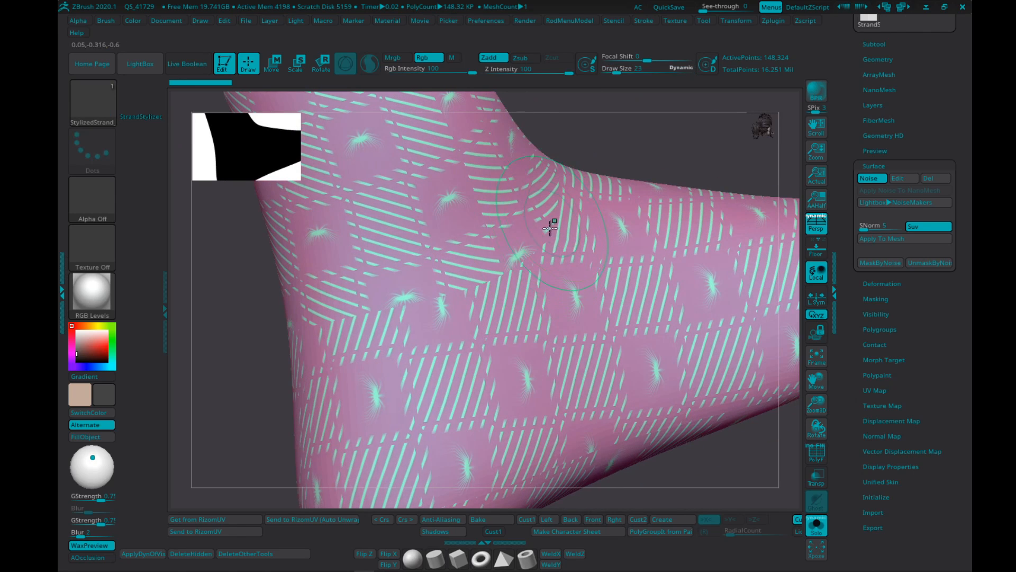
- Turn off Solo mode to view the sock inside its shoe, and isolate the socks again
{"action": "key", "text": "ctrl+s"}
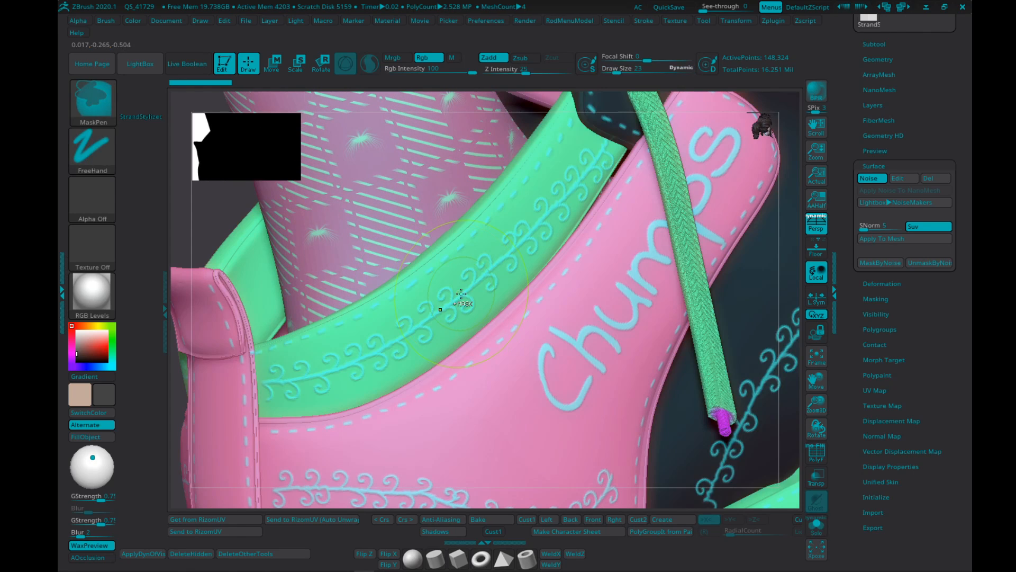
{"action": "right_click_drag", "start_coordinate": [461, 293], "coordinate": [481, 256], "text": "ctrl"}
{"action": "key", "text": "s"}
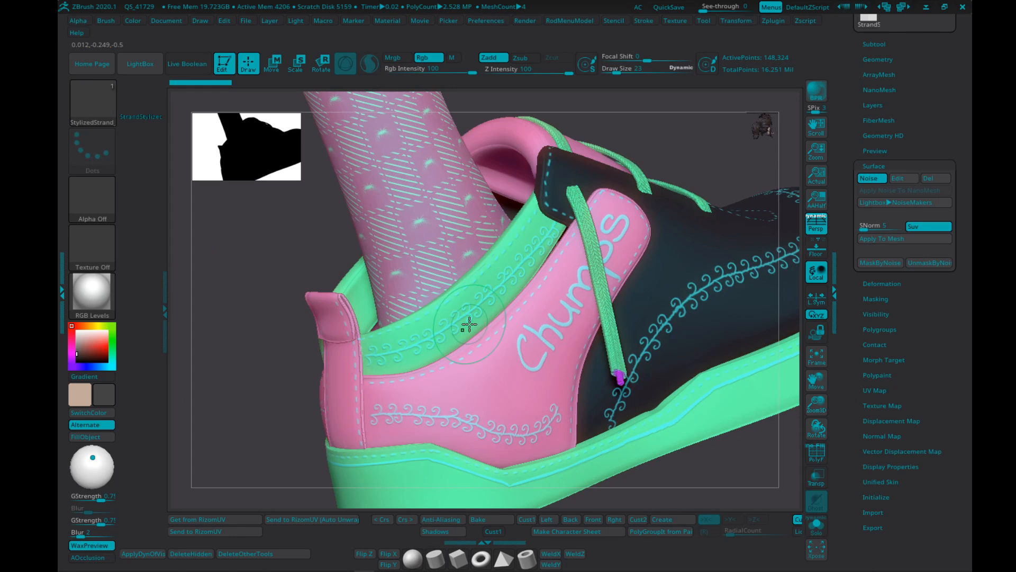
{"action": "key", "text": "ctrl+s"}
{"action": "mouse_move", "coordinate": [485, 316]}
{"action": "right_mouse_down", "text": "alt"}
{"action": "mouse_move", "coordinate": [449, 263]}
{"action": "mouse_move", "coordinate": [469, 267]}
{"action": "right_mouse_up", "text": "alt"}
{"action": "key", "text": "s"}
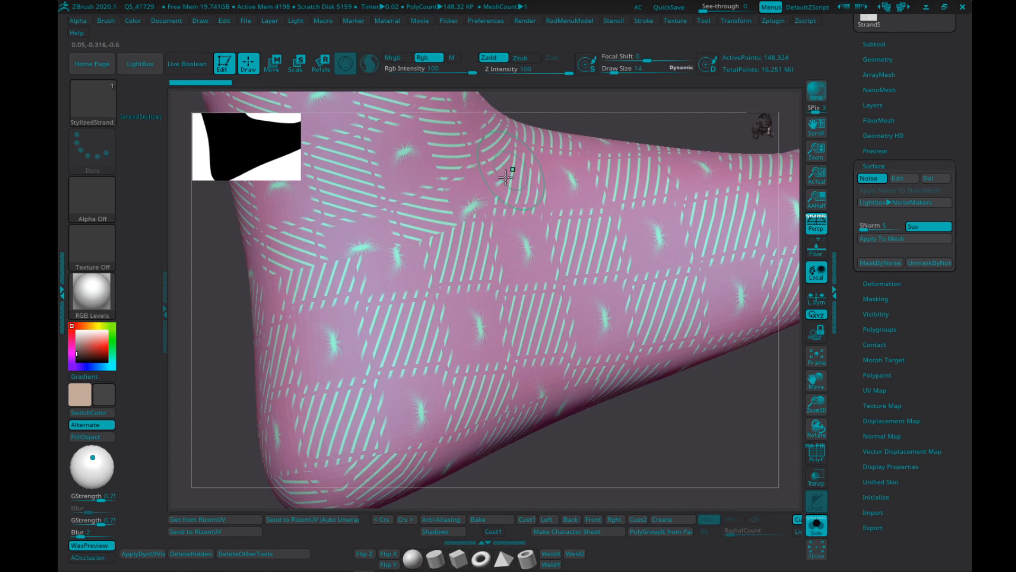
- Examine the sock's noise pattern around the ankle and up the shin
{"action": "right_click_drag", "start_coordinate": [356, 256], "coordinate": [433, 247]}
{"action": "right_click_drag", "start_coordinate": [434, 139], "coordinate": [449, 253], "text": "ctrl"}
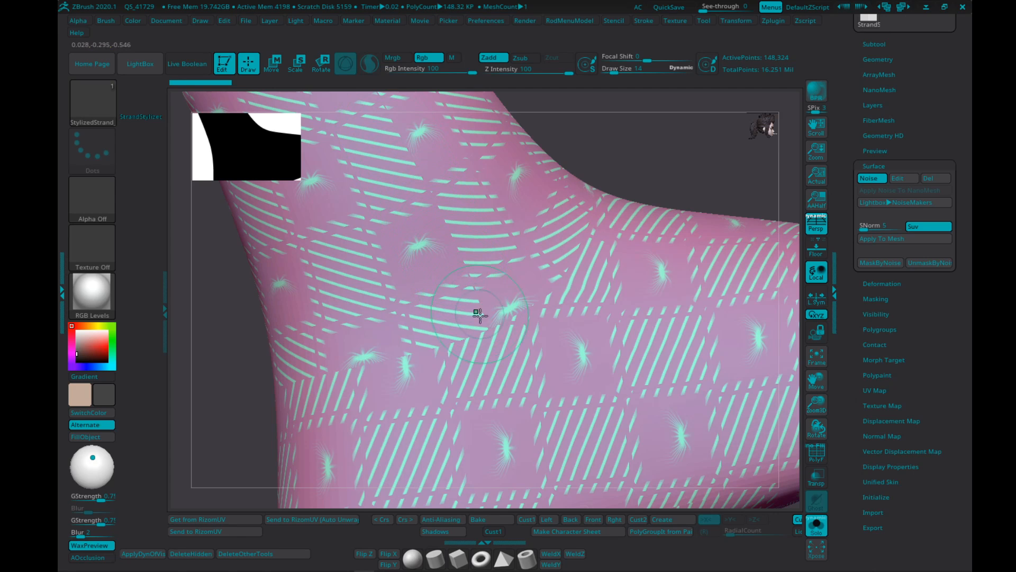
{"action": "right_click_drag", "start_coordinate": [480, 315], "coordinate": [421, 266]}
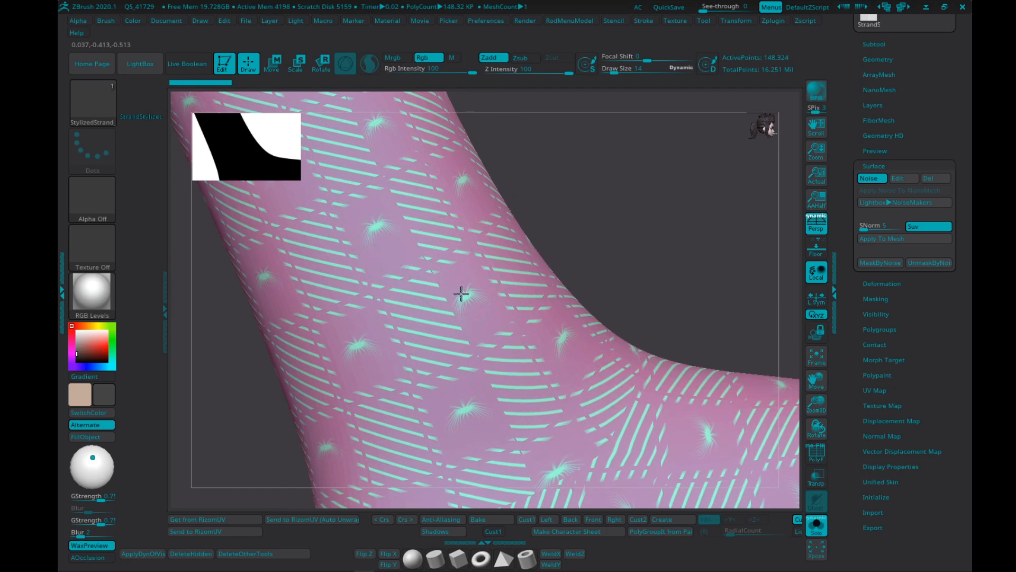
{"action": "right_click_drag", "start_coordinate": [461, 294], "coordinate": [424, 232]}
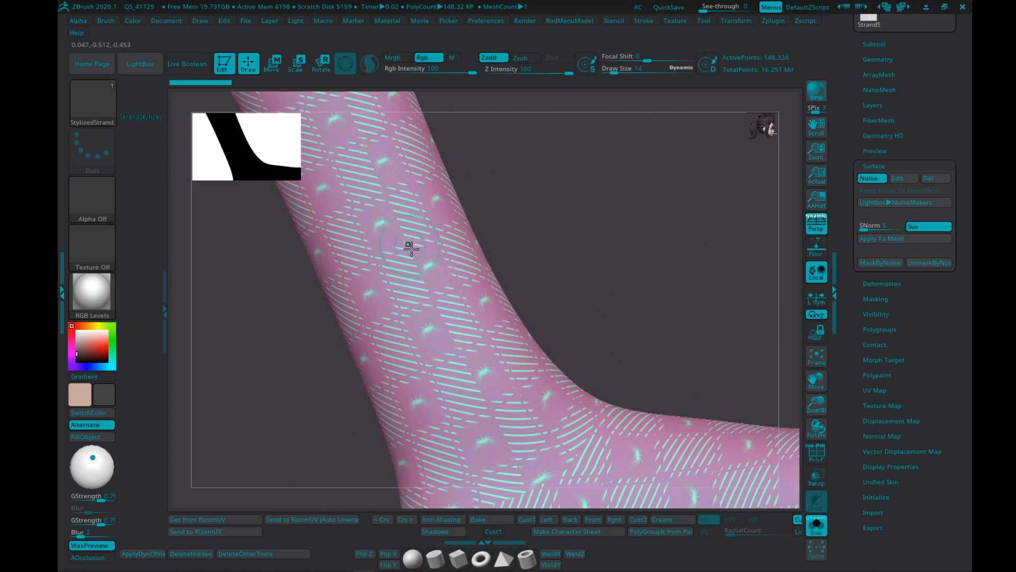
{"action": "right_click_drag", "start_coordinate": [437, 269], "coordinate": [383, 193]}
{"action": "mouse_move", "coordinate": [447, 362]}
{"action": "right_mouse_down"}
{"action": "mouse_move", "coordinate": [470, 331]}
{"action": "mouse_move", "coordinate": [456, 245]}
{"action": "mouse_move", "coordinate": [455, 264]}
{"action": "right_mouse_up"}
- Examine the sock's noise pattern over the front of the ankle, the heel and the side of the foot
{"action": "key", "text": "s"}
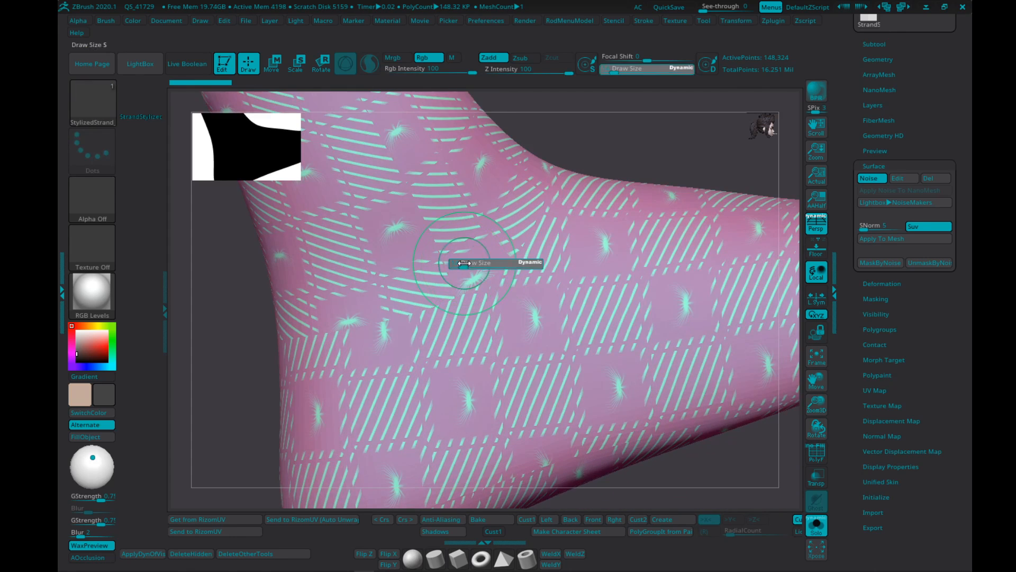
{"action": "mouse_move", "coordinate": [455, 264]}
{"action": "left_mouse_down"}
{"action": "mouse_move", "coordinate": [457, 275]}
{"action": "mouse_move", "coordinate": [475, 255]}
{"action": "left_mouse_up"}
{"action": "key", "text": "s"}
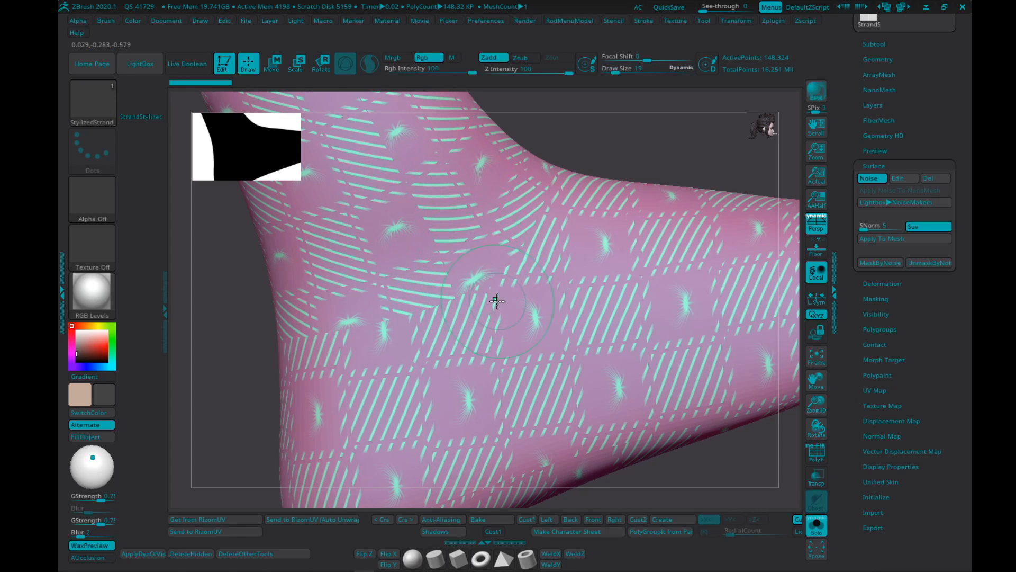
{"action": "key", "text": "s"}
{"action": "mouse_move", "coordinate": [497, 300]}
{"action": "right_mouse_down", "text": "alt"}
{"action": "mouse_move", "coordinate": [457, 225]}
{"action": "mouse_move", "coordinate": [422, 270]}
{"action": "right_mouse_up", "text": "alt"}
{"action": "key", "text": "s"}
{"action": "left_click_drag", "start_coordinate": [422, 270], "coordinate": [416, 269]}
{"action": "right_click_drag", "start_coordinate": [521, 280], "coordinate": [441, 283], "text": "ctrl"}
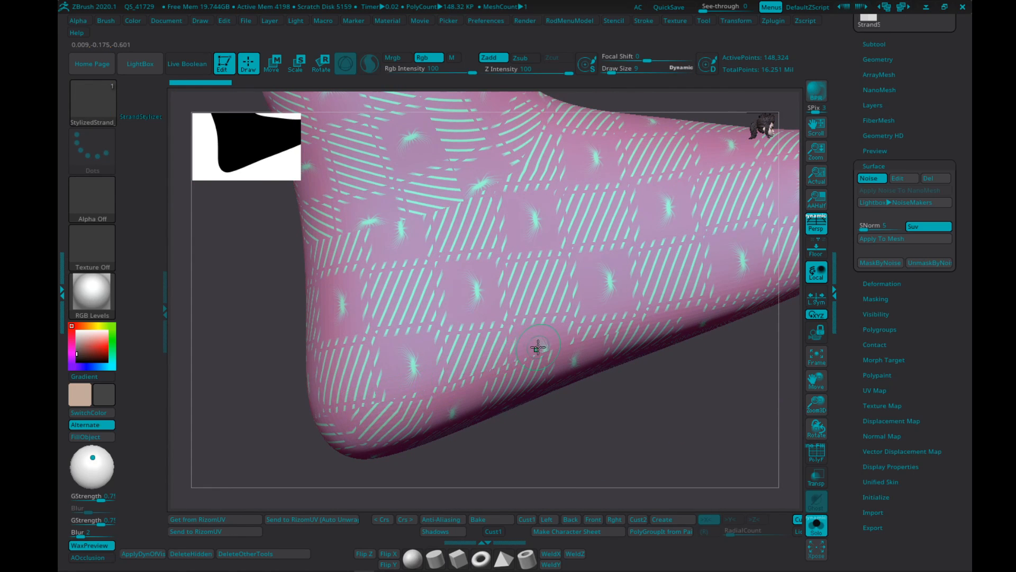
{"action": "mouse_move", "coordinate": [477, 321]}
{"action": "right_mouse_down", "text": "alt"}
{"action": "mouse_move", "coordinate": [452, 361]}
{"action": "mouse_move", "coordinate": [488, 229]}
{"action": "right_mouse_up", "text": "alt"}
{"action": "key", "text": "s"}
{"action": "key", "text": "s"}
{"action": "mouse_move", "coordinate": [549, 217]}
{"action": "right_mouse_down", "text": "alt"}
{"action": "mouse_move", "coordinate": [500, 239]}
{"action": "mouse_move", "coordinate": [503, 192]}
{"action": "mouse_move", "coordinate": [529, 182]}
{"action": "right_mouse_up", "text": "alt"}
- Turn off Solo mode and examine the character's legs and upper thighs up to the shorts' lower edge
{"action": "key", "text": "ctrl+s"}
{"action": "mouse_move", "coordinate": [556, 211]}
{"action": "right_mouse_down", "text": "alt"}
{"action": "mouse_move", "coordinate": [524, 243]}
{"action": "mouse_move", "coordinate": [444, 229]}
{"action": "mouse_move", "coordinate": [416, 337]}
{"action": "mouse_move", "coordinate": [445, 243]}
{"action": "mouse_move", "coordinate": [481, 260]}
{"action": "right_mouse_up", "text": "alt"}
{"action": "key", "text": "s"}
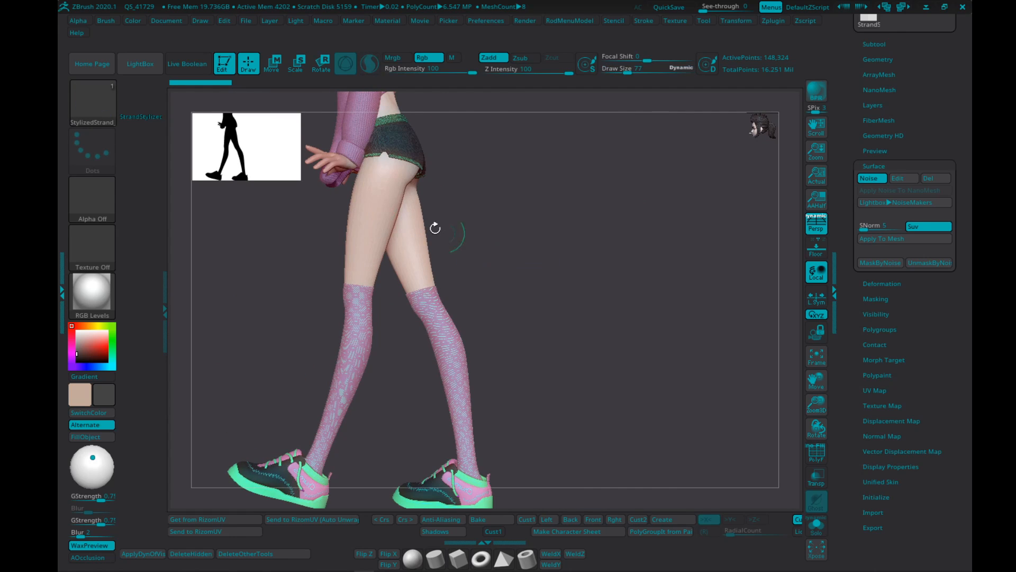
{"action": "mouse_move", "coordinate": [435, 228]}
{"action": "right_mouse_down"}
{"action": "mouse_move", "coordinate": [361, 221]}
{"action": "mouse_move", "coordinate": [408, 216]}
{"action": "mouse_move", "coordinate": [462, 254]}
{"action": "mouse_move", "coordinate": [402, 206]}
{"action": "mouse_move", "coordinate": [339, 211]}
{"action": "right_mouse_up"}
{"action": "right_click_drag", "start_coordinate": [455, 175], "coordinate": [485, 249], "text": "ctrl"}
{"action": "key", "text": "bracketleft"}
{"action": "right_click_drag", "start_coordinate": [479, 214], "coordinate": [459, 292], "text": "alt"}
{"action": "key", "text": "s"}
{"action": "left_click_drag", "start_coordinate": [459, 293], "coordinate": [456, 293]}
{"action": "mouse_move", "coordinate": [376, 223]}
{"action": "right_mouse_down"}
{"action": "mouse_move", "coordinate": [420, 272]}
{"action": "mouse_move", "coordinate": [506, 291]}
{"action": "mouse_move", "coordinate": [463, 270]}
{"action": "mouse_move", "coordinate": [413, 266]}
{"action": "mouse_move", "coordinate": [549, 277]}
{"action": "right_mouse_up"}
{"action": "key", "text": "s"}
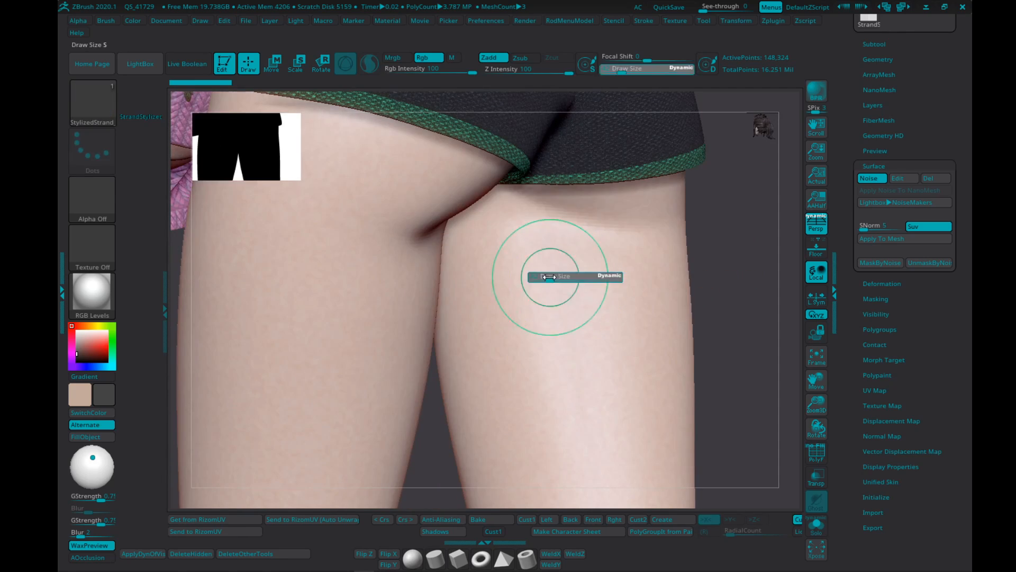
- Examine the knit texture and green trim of the shorts from the side and back
{"action": "left_click_drag", "start_coordinate": [550, 277], "coordinate": [546, 277]}
{"action": "mouse_move", "coordinate": [545, 277]}
{"action": "right_mouse_down", "text": "alt"}
{"action": "mouse_move", "coordinate": [554, 395]}
{"action": "mouse_move", "coordinate": [582, 503]}
{"action": "right_mouse_up", "text": "alt"}
{"action": "mouse_move", "coordinate": [474, 236]}
{"action": "right_mouse_down", "text": "alt"}
{"action": "mouse_move", "coordinate": [486, 285]}
{"action": "mouse_move", "coordinate": [489, 246]}
{"action": "right_mouse_up", "text": "alt"}
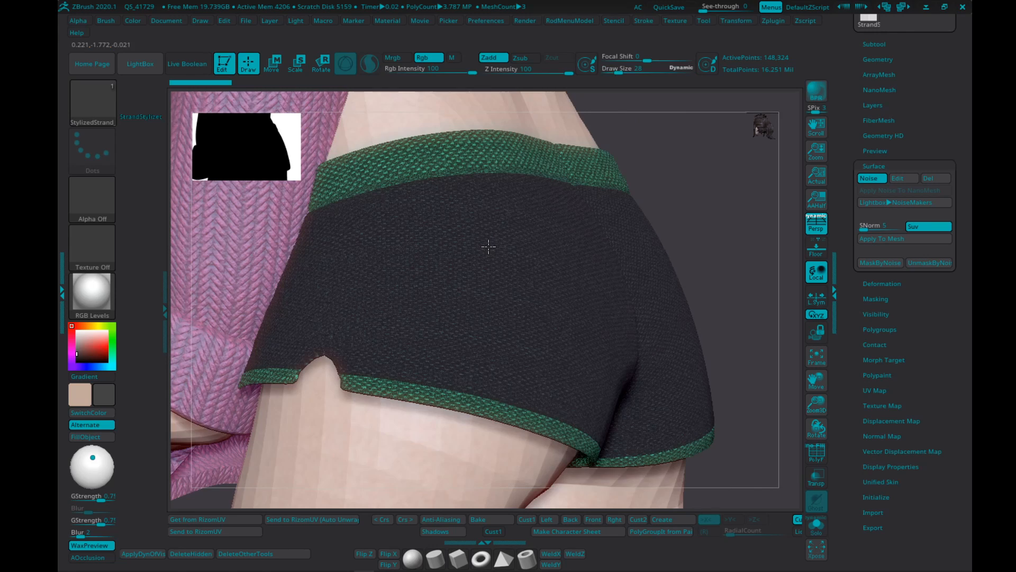
{"action": "key", "text": "s"}
{"action": "left_click_drag", "start_coordinate": [489, 247], "coordinate": [503, 245]}
{"action": "right_click_drag", "start_coordinate": [503, 245], "coordinate": [551, 254]}
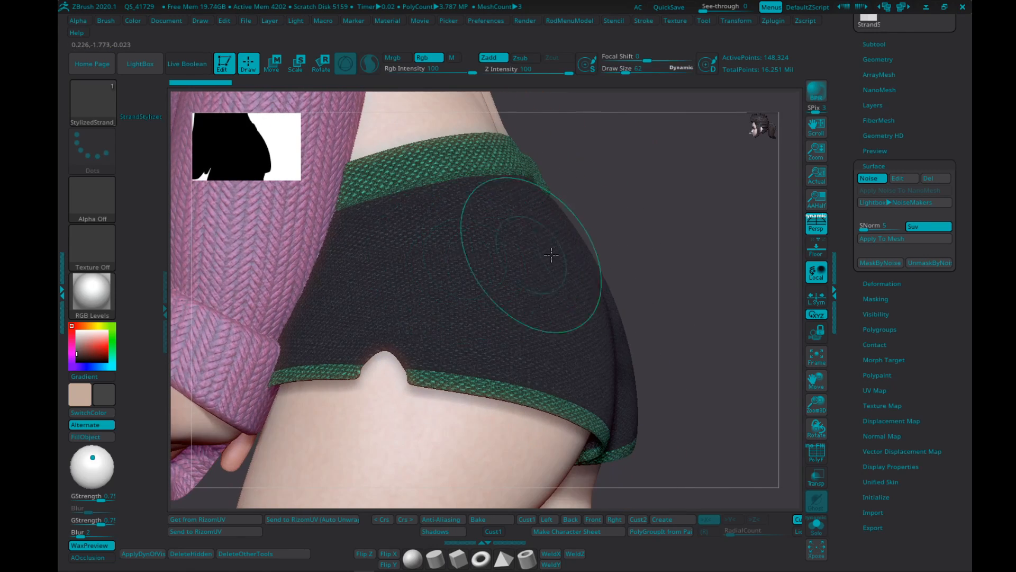
{"action": "key", "text": "s"}
{"action": "left_click_drag", "start_coordinate": [461, 246], "coordinate": [457, 246]}
{"action": "right_click_drag", "start_coordinate": [461, 247], "coordinate": [433, 248]}
{"action": "key", "text": "s"}
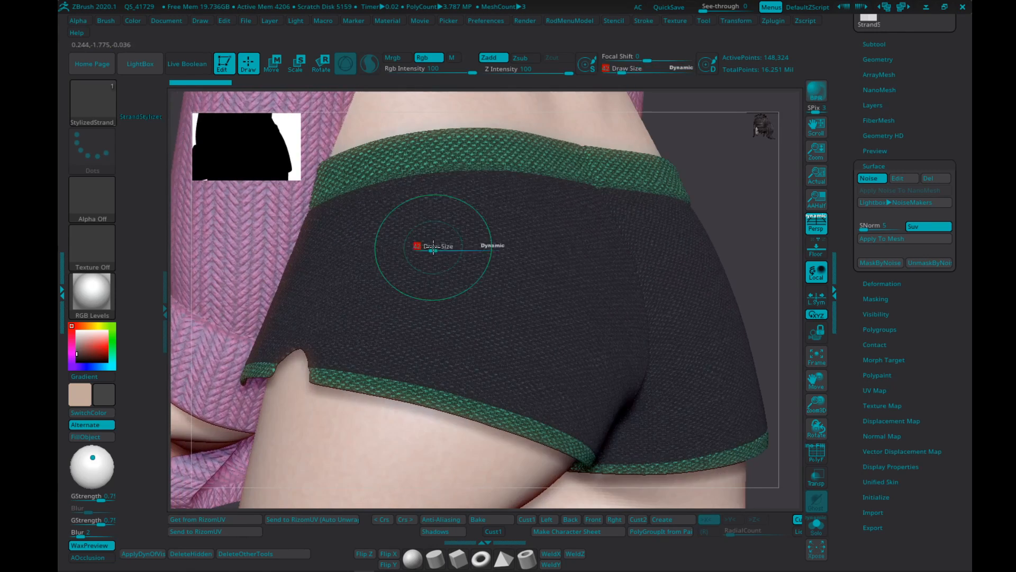
{"action": "left_click_drag", "start_coordinate": [433, 248], "coordinate": [435, 247]}
{"action": "mouse_move", "coordinate": [435, 247]}
{"action": "right_mouse_down"}
{"action": "mouse_move", "coordinate": [426, 227]}
{"action": "mouse_move", "coordinate": [403, 231]}
{"action": "mouse_move", "coordinate": [618, 240]}
{"action": "right_mouse_up"}
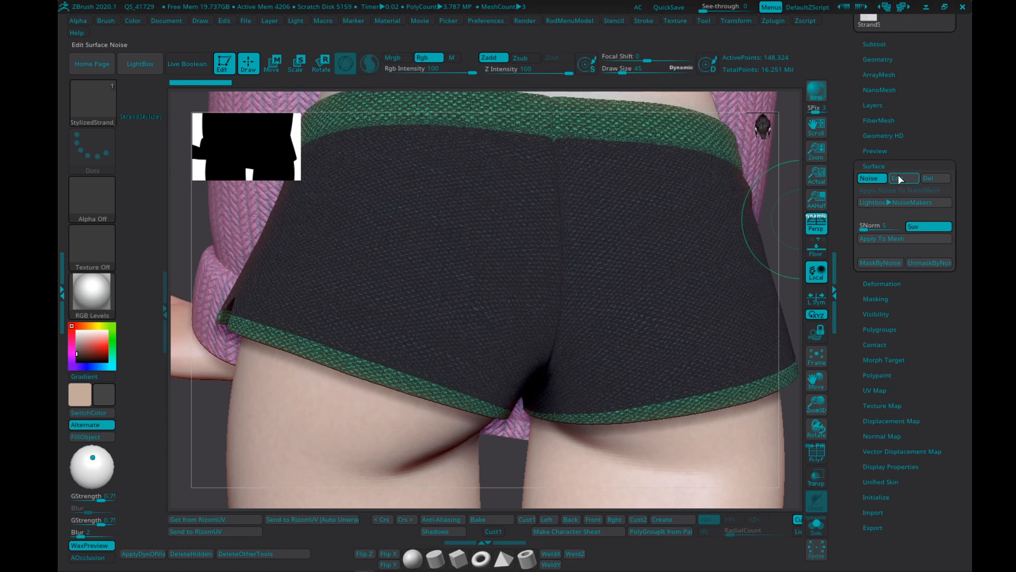
- Open the socks' surface noise in NoiseMaker to review it, and cancel out of the editor
{"action": "left_click", "coordinate": [900, 180]}
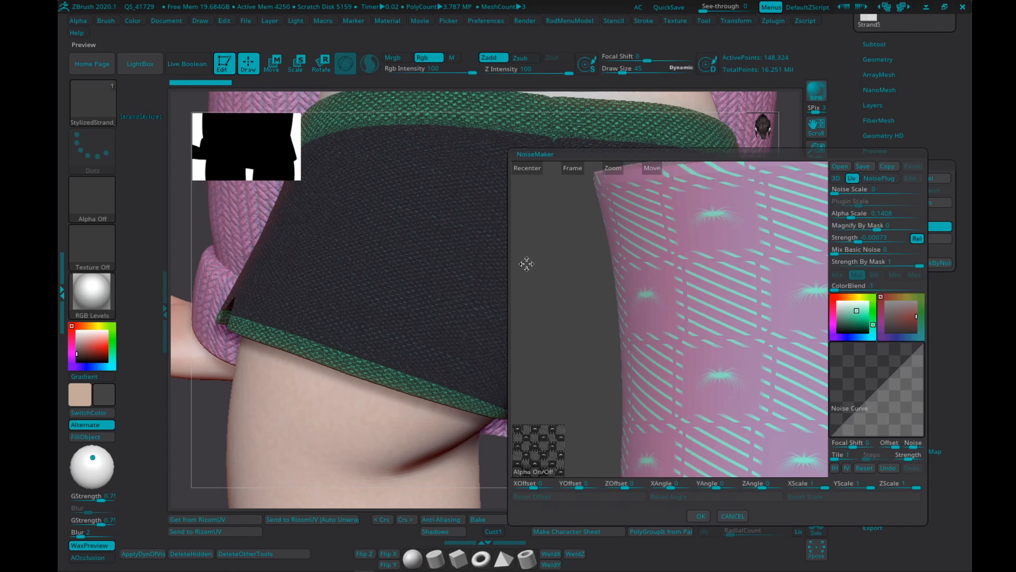
{"action": "left_click", "coordinate": [732, 516]}
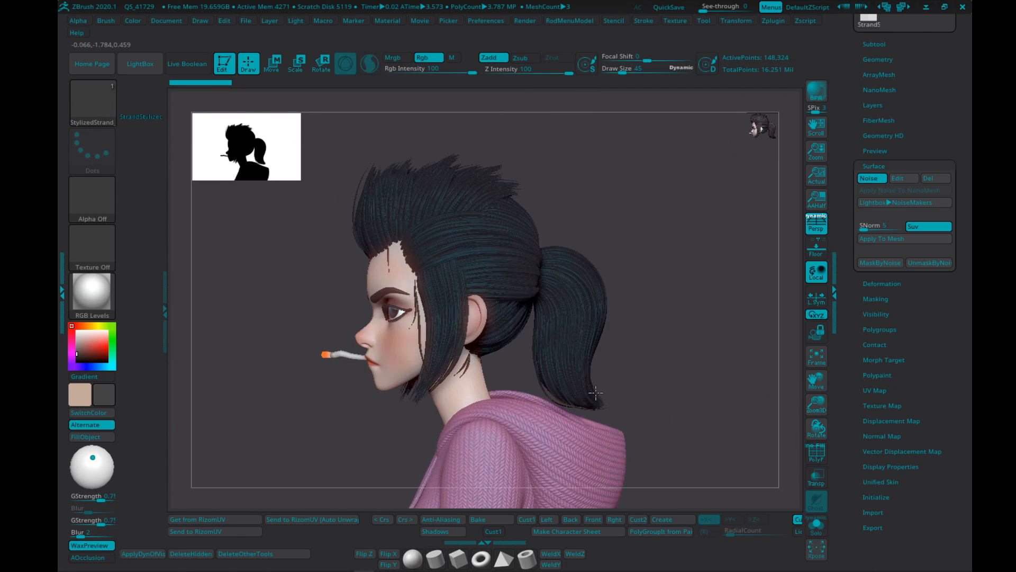
- Select the shoe, isolate it in Solo mode and lower it by four subdivision levels
{"action": "mouse_move", "coordinate": [596, 393]}
{"action": "right_mouse_down", "text": "alt"}
{"action": "mouse_move", "coordinate": [543, 148]}
{"action": "mouse_move", "coordinate": [548, 169]}
{"action": "right_mouse_up", "text": "alt"}
{"action": "right_click_drag", "start_coordinate": [518, 352], "coordinate": [528, 154], "text": "alt"}
{"action": "right_click_drag", "start_coordinate": [487, 377], "coordinate": [511, 190], "text": "alt"}
{"action": "right_click_drag", "start_coordinate": [447, 428], "coordinate": [527, 204], "text": "alt"}
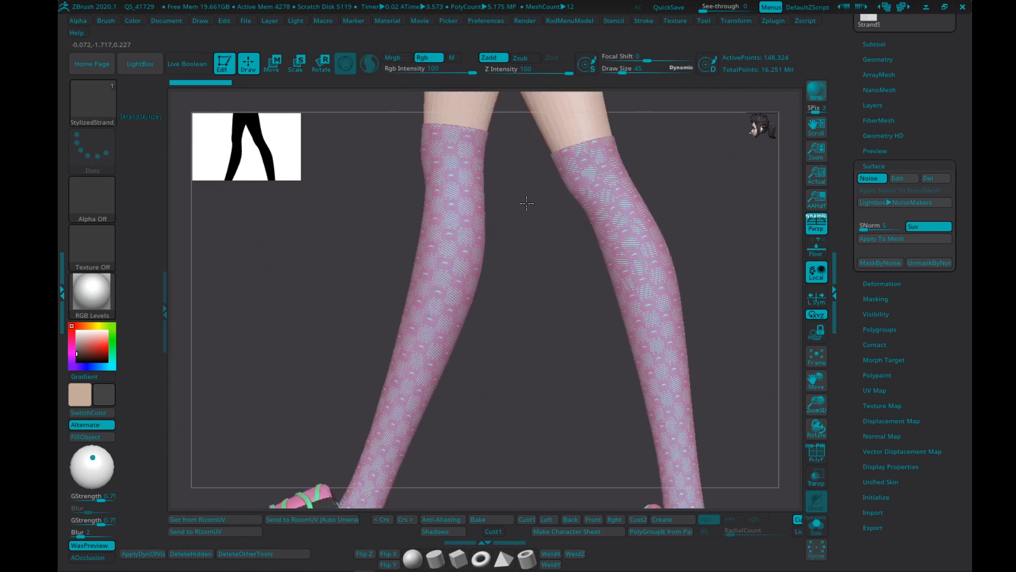
{"action": "right_click_drag", "start_coordinate": [455, 365], "coordinate": [497, 211], "text": "alt"}
{"action": "mouse_move", "coordinate": [389, 413]}
{"action": "right_mouse_down", "text": "alt"}
{"action": "mouse_move", "coordinate": [450, 250]}
{"action": "mouse_move", "coordinate": [470, 249]}
{"action": "mouse_move", "coordinate": [520, 293]}
{"action": "mouse_move", "coordinate": [508, 265]}
{"action": "mouse_move", "coordinate": [441, 274]}
{"action": "mouse_move", "coordinate": [508, 227]}
{"action": "right_mouse_up", "text": "alt"}
{"action": "key", "text": "ctrl+s"}
{"action": "key", "text": "shift+d"}
{"action": "key", "text": "shift+d"}
{"action": "key", "text": "shift+d"}
{"action": "key", "text": "shift+d"}
{"action": "key", "text": "s"}
- Examine the stitching, scrollwork and "Chumps" lettering on the isolated low-subdivision shoe
{"action": "right_click_drag", "start_coordinate": [622, 238], "coordinate": [581, 232]}
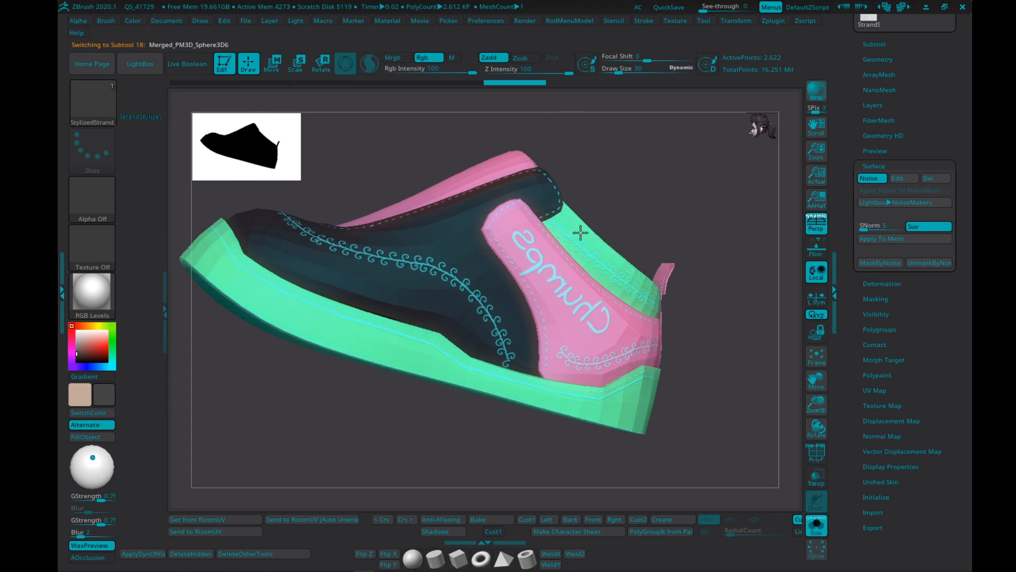
{"action": "key", "text": "s"}
{"action": "left_click_drag", "start_coordinate": [521, 239], "coordinate": [517, 239]}
{"action": "mouse_move", "coordinate": [516, 241]}
{"action": "right_mouse_down"}
{"action": "mouse_move", "coordinate": [535, 253]}
{"action": "mouse_move", "coordinate": [527, 206]}
{"action": "mouse_move", "coordinate": [517, 274]}
{"action": "right_mouse_up"}
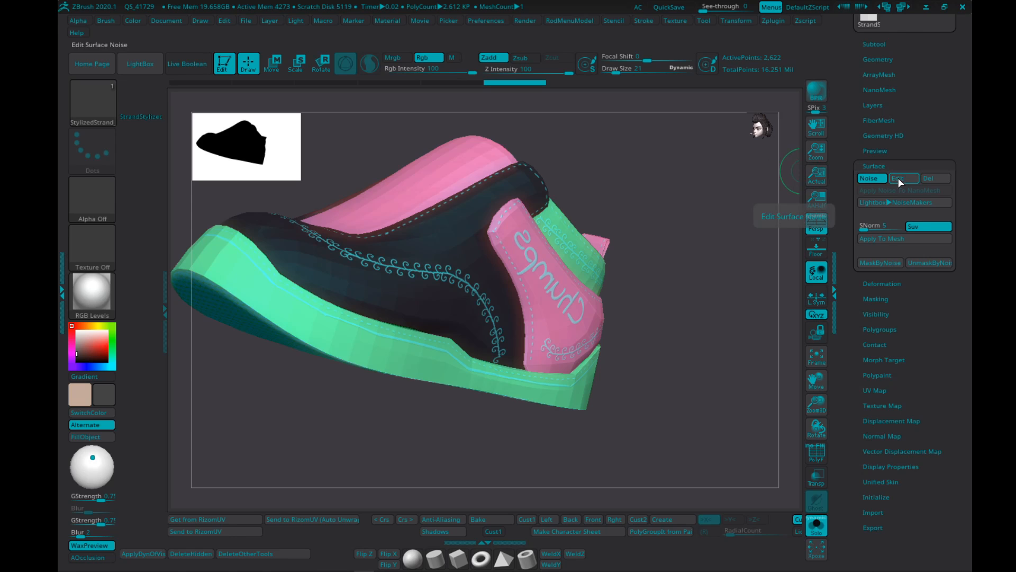
{"action": "mouse_move", "coordinate": [534, 209]}
{"action": "right_mouse_down"}
{"action": "mouse_move", "coordinate": [474, 218]}
{"action": "mouse_move", "coordinate": [533, 214]}
{"action": "mouse_move", "coordinate": [544, 233]}
{"action": "right_mouse_up"}
{"action": "key", "text": "s"}
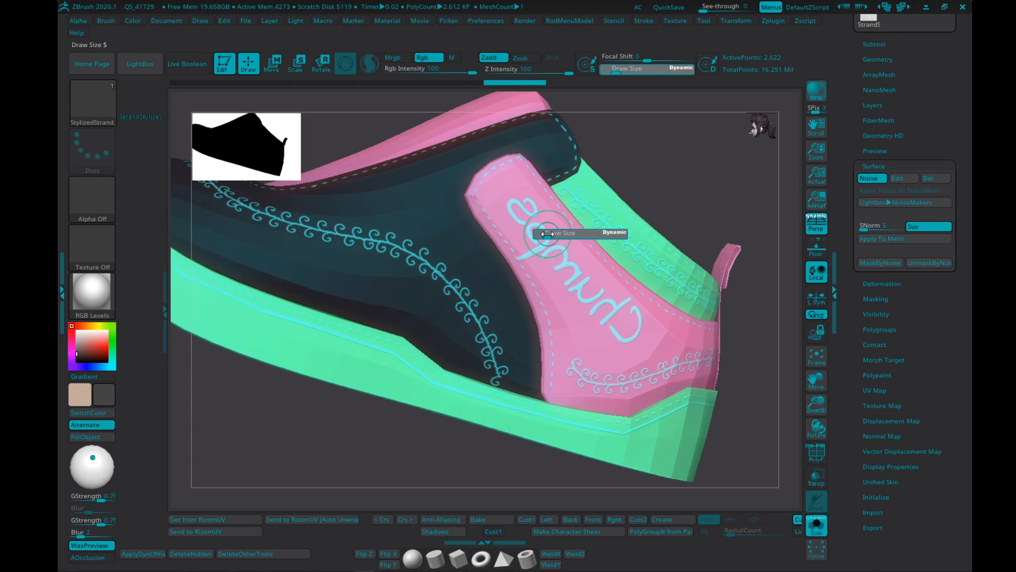
{"action": "left_click_drag", "start_coordinate": [544, 233], "coordinate": [541, 234]}
{"action": "mouse_move", "coordinate": [541, 233]}
{"action": "right_mouse_down"}
{"action": "mouse_move", "coordinate": [483, 237]}
{"action": "mouse_move", "coordinate": [540, 227]}
{"action": "mouse_move", "coordinate": [598, 196]}
{"action": "right_mouse_up"}
- Open the shoe's surface noise for editing in NoiseMaker
{"action": "mouse_move", "coordinate": [497, 214]}
{"action": "right_mouse_down", "text": "alt"}
{"action": "mouse_move", "coordinate": [488, 251]}
{"action": "mouse_move", "coordinate": [498, 293]}
{"action": "right_mouse_up", "text": "alt"}
{"action": "key", "text": "s"}
{"action": "left_click_drag", "start_coordinate": [496, 293], "coordinate": [490, 292]}
{"action": "mouse_move", "coordinate": [490, 293]}
{"action": "right_mouse_down"}
{"action": "mouse_move", "coordinate": [531, 269]}
{"action": "mouse_move", "coordinate": [792, 213]}
{"action": "right_mouse_up"}
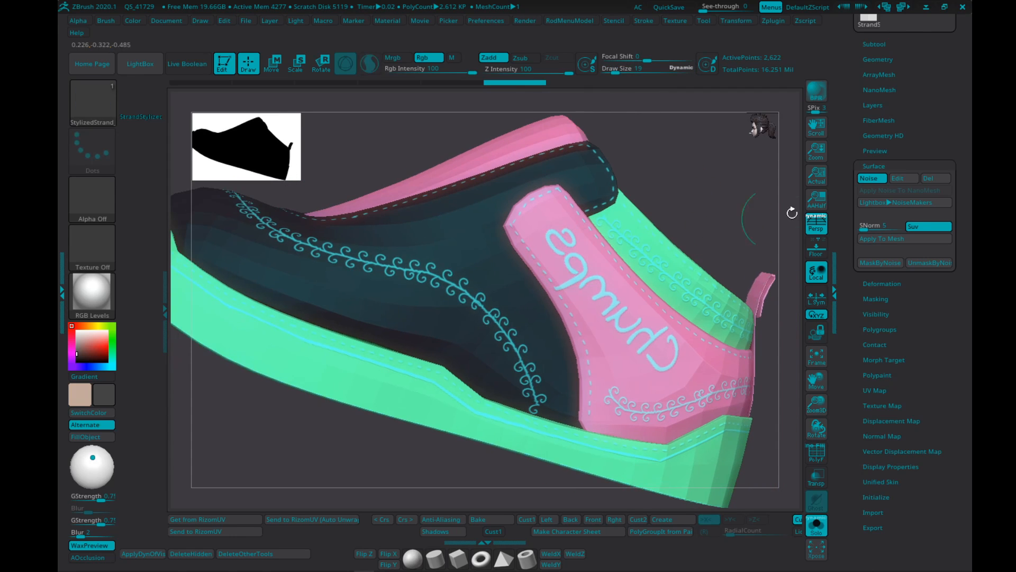
{"action": "left_click", "coordinate": [899, 179]}
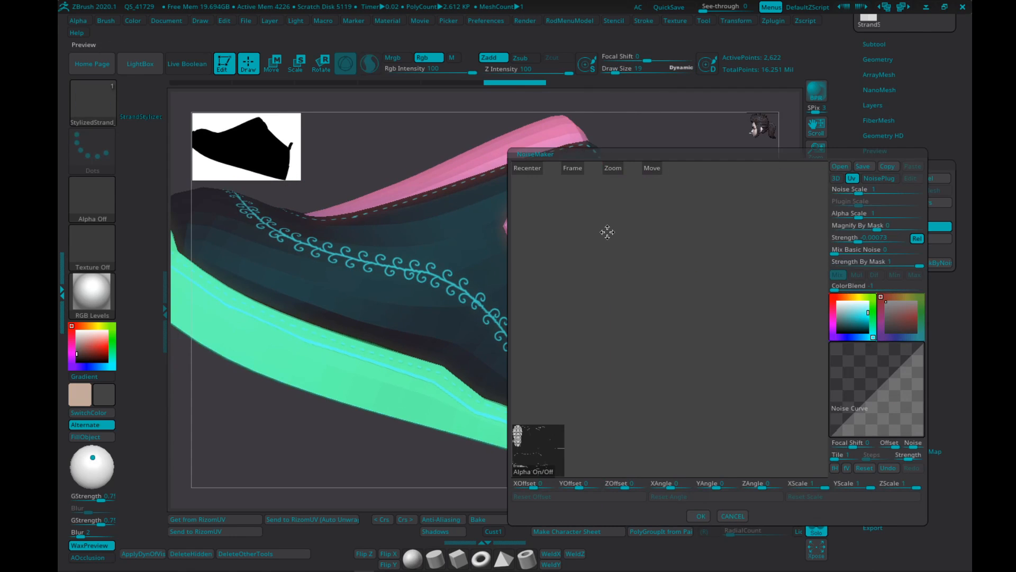
- Frame the shoe in the NoiseMaker preview and examine its stitching, scrollwork and "Chumps" lettering from several angles
{"action": "left_click", "coordinate": [578, 168]}
{"action": "right_click_drag", "start_coordinate": [635, 266], "coordinate": [542, 411]}
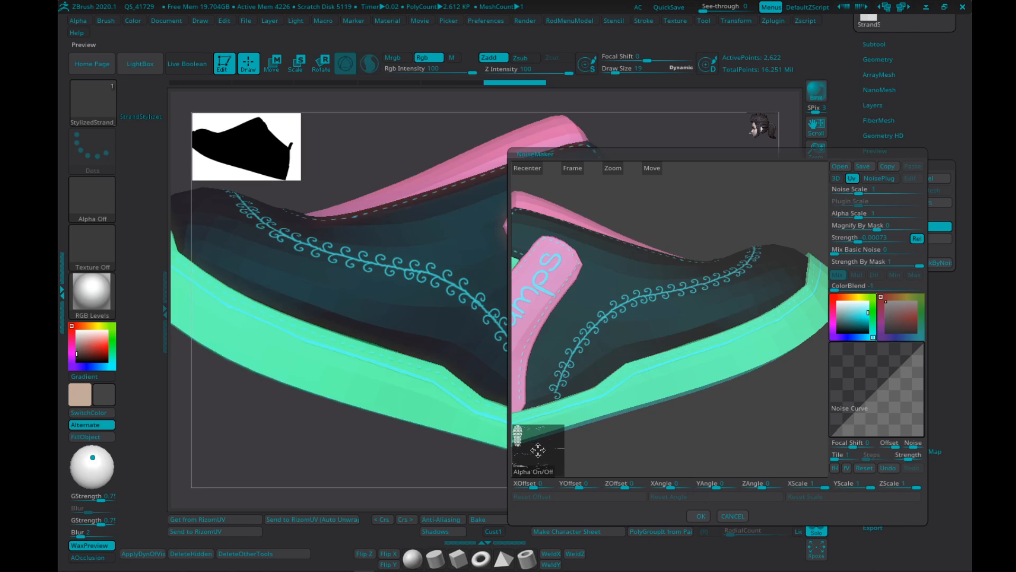
{"action": "mouse_move", "coordinate": [619, 328]}
{"action": "right_mouse_down"}
{"action": "mouse_move", "coordinate": [528, 421]}
{"action": "mouse_move", "coordinate": [620, 313]}
{"action": "right_mouse_up"}
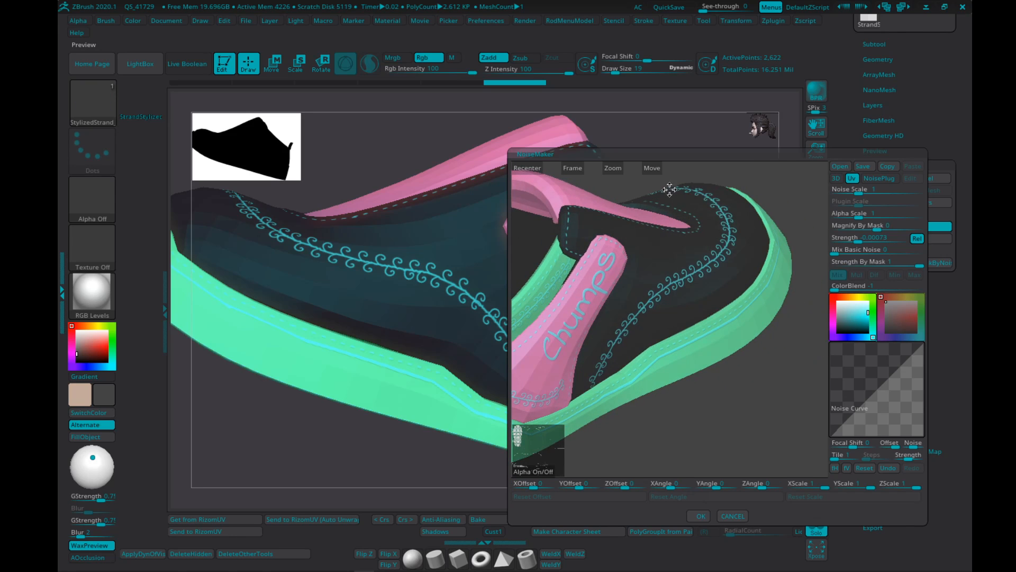
{"action": "right_click_drag", "start_coordinate": [622, 353], "coordinate": [725, 238]}
{"action": "right_click_drag", "start_coordinate": [709, 334], "coordinate": [674, 246]}
{"action": "right_click_drag", "start_coordinate": [604, 317], "coordinate": [576, 325]}
{"action": "right_click_drag", "start_coordinate": [685, 265], "coordinate": [646, 248]}
{"action": "left_click_drag", "start_coordinate": [663, 264], "coordinate": [650, 254]}
{"action": "left_click_drag", "start_coordinate": [636, 297], "coordinate": [666, 297]}
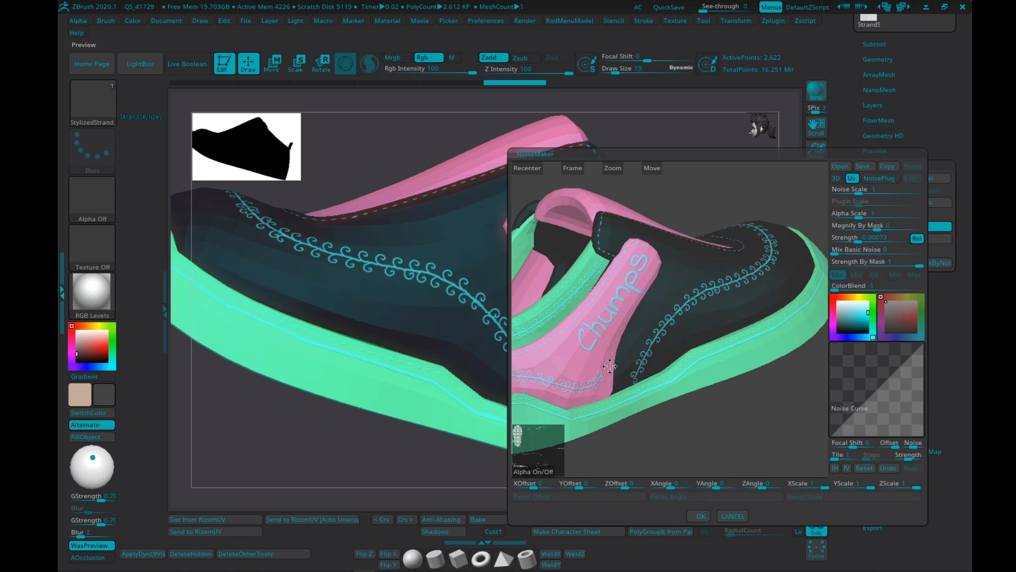
{"action": "left_click_drag", "start_coordinate": [600, 319], "coordinate": [638, 261]}
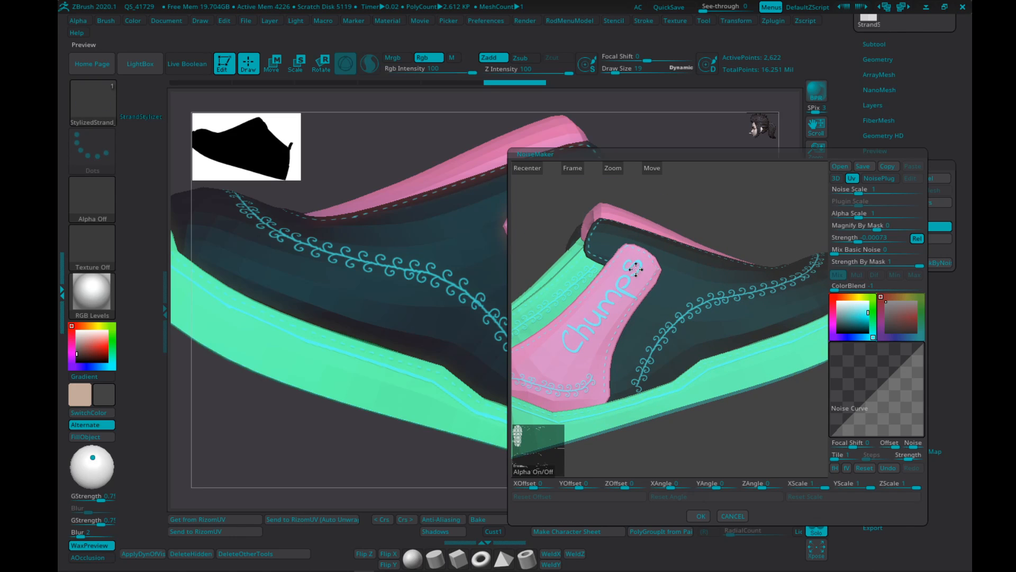
- Try a neutral ColorBlend on the shoe noise to compare the detail without its colour, and restore the original blend
{"action": "left_click_drag", "start_coordinate": [841, 288], "coordinate": [870, 288]}
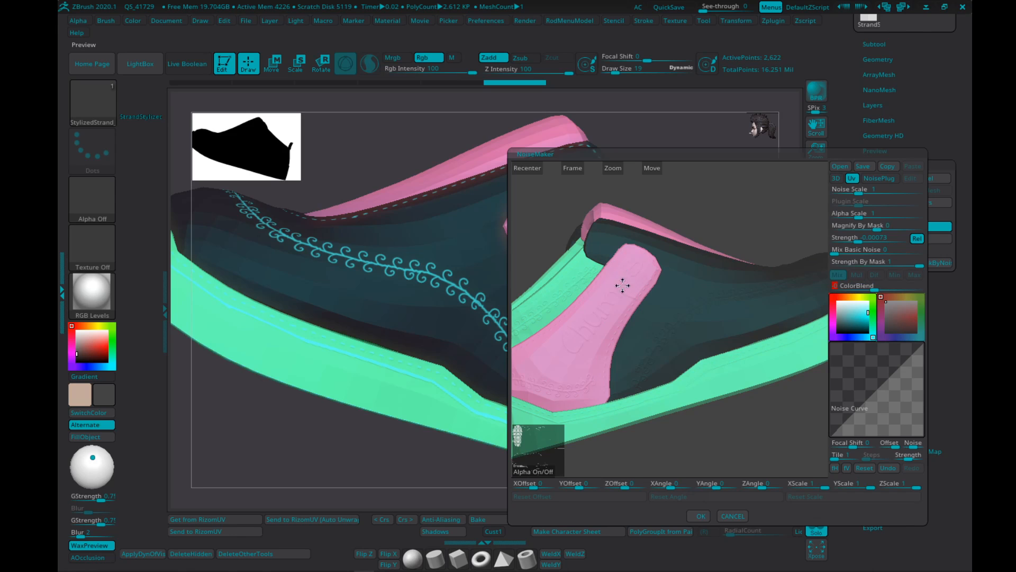
{"action": "mouse_move", "coordinate": [622, 285]}
{"action": "right_mouse_down", "text": "ctrl"}
{"action": "mouse_move", "coordinate": [637, 371]}
{"action": "mouse_move", "coordinate": [626, 331]}
{"action": "mouse_move", "coordinate": [579, 349]}
{"action": "right_mouse_up", "text": "ctrl"}
{"action": "right_click_drag", "start_coordinate": [629, 322], "coordinate": [701, 298], "text": "ctrl"}
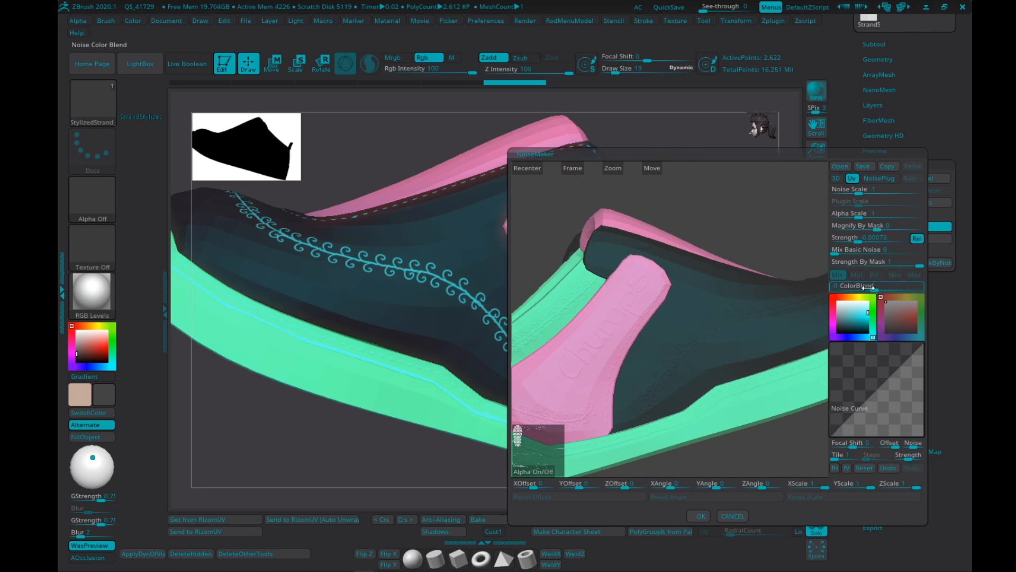
{"action": "left_click_drag", "start_coordinate": [865, 288], "coordinate": [828, 288]}
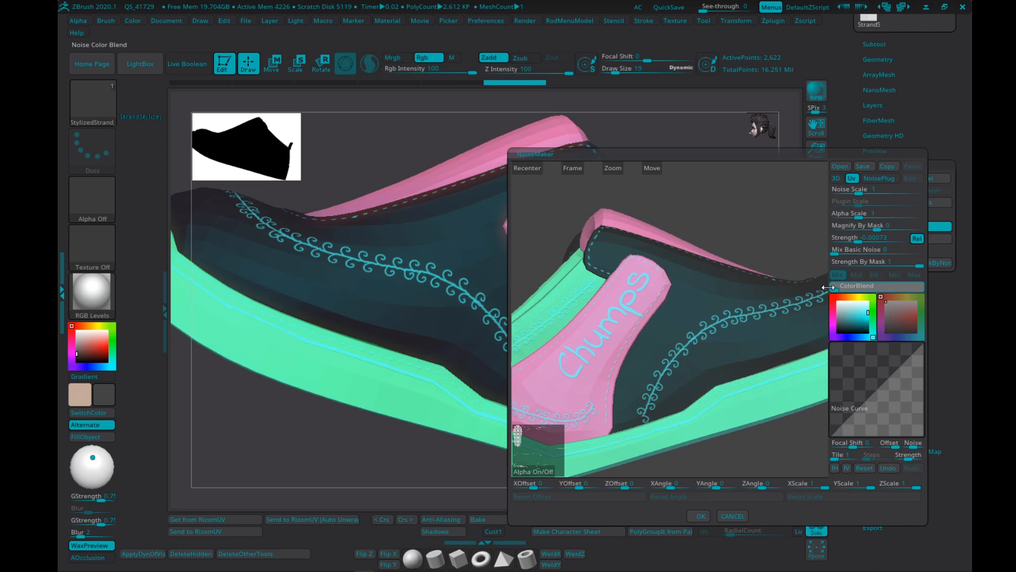
- Accept the shoe's surface noise, leave Solo mode and restore the shoe's higher subdivision level
{"action": "left_click", "coordinate": [701, 517]}
{"action": "mouse_move", "coordinate": [482, 250]}
{"action": "right_mouse_down", "text": "ctrl"}
{"action": "mouse_move", "coordinate": [546, 243]}
{"action": "mouse_move", "coordinate": [604, 275]}
{"action": "mouse_move", "coordinate": [606, 298]}
{"action": "mouse_move", "coordinate": [584, 291]}
{"action": "right_mouse_up", "text": "ctrl"}
{"action": "key", "text": "ctrl+s"}
{"action": "key", "text": "s"}
{"action": "mouse_move", "coordinate": [479, 275]}
{"action": "right_mouse_down"}
{"action": "mouse_move", "coordinate": [544, 260]}
{"action": "mouse_move", "coordinate": [569, 282]}
{"action": "mouse_move", "coordinate": [631, 216]}
{"action": "mouse_move", "coordinate": [682, 180]}
{"action": "right_mouse_up"}
{"action": "right_click_drag", "start_coordinate": [683, 180], "coordinate": [731, 135], "text": "ctrl"}
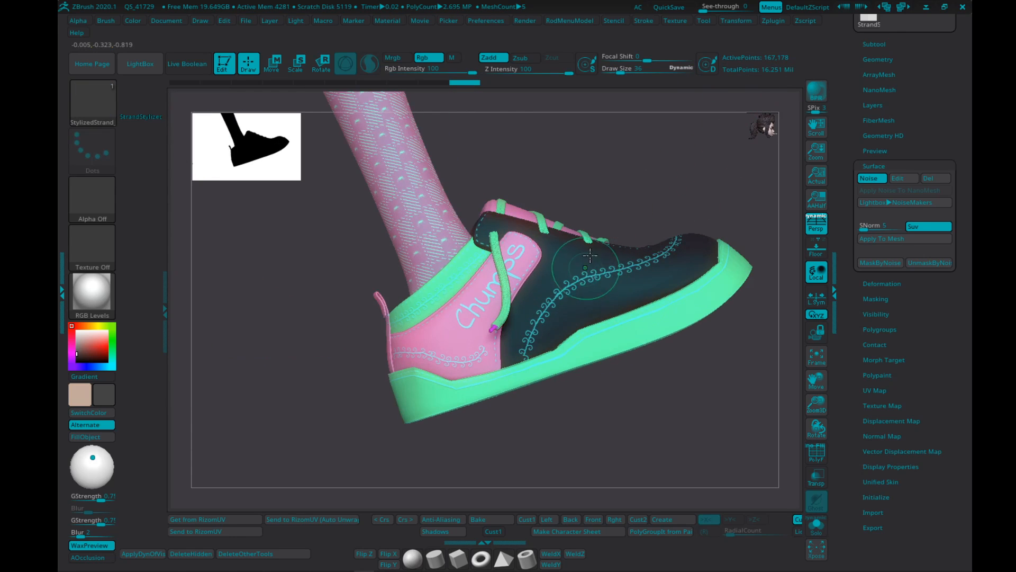
- Examine the assembled shoes up close, including the braided laces, stitching and "Chumps" lettering
{"action": "mouse_move", "coordinate": [590, 255]}
{"action": "right_mouse_down", "text": "ctrl"}
{"action": "mouse_move", "coordinate": [601, 271]}
{"action": "mouse_move", "coordinate": [635, 270]}
{"action": "mouse_move", "coordinate": [433, 307]}
{"action": "mouse_move", "coordinate": [625, 273]}
{"action": "right_mouse_up", "text": "ctrl"}
{"action": "key", "text": "s"}
{"action": "left_click", "coordinate": [422, 316], "text": "alt"}
{"action": "mouse_move", "coordinate": [469, 259]}
{"action": "right_mouse_down", "text": "ctrl"}
{"action": "mouse_move", "coordinate": [452, 325]}
{"action": "mouse_move", "coordinate": [594, 296]}
{"action": "mouse_move", "coordinate": [559, 251]}
{"action": "mouse_move", "coordinate": [533, 290]}
{"action": "mouse_move", "coordinate": [422, 292]}
{"action": "mouse_move", "coordinate": [493, 317]}
{"action": "mouse_move", "coordinate": [403, 307]}
{"action": "mouse_move", "coordinate": [538, 293]}
{"action": "right_mouse_up", "text": "ctrl"}
{"action": "key", "text": "shift+d"}
{"action": "key", "text": "s"}
{"action": "key", "text": "s"}
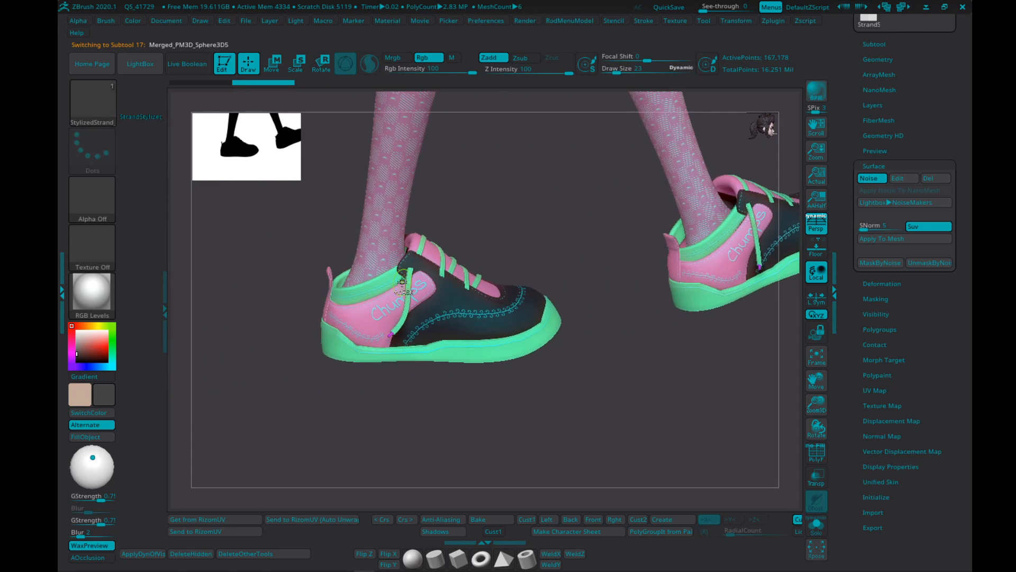
{"action": "right_click_drag", "start_coordinate": [466, 233], "coordinate": [448, 290], "text": "ctrl"}
{"action": "key", "text": "s"}
{"action": "left_click_drag", "start_coordinate": [448, 291], "coordinate": [444, 290]}
{"action": "right_click_drag", "start_coordinate": [400, 299], "coordinate": [494, 256]}
{"action": "key", "text": "s"}
{"action": "left_click_drag", "start_coordinate": [545, 249], "coordinate": [553, 249]}
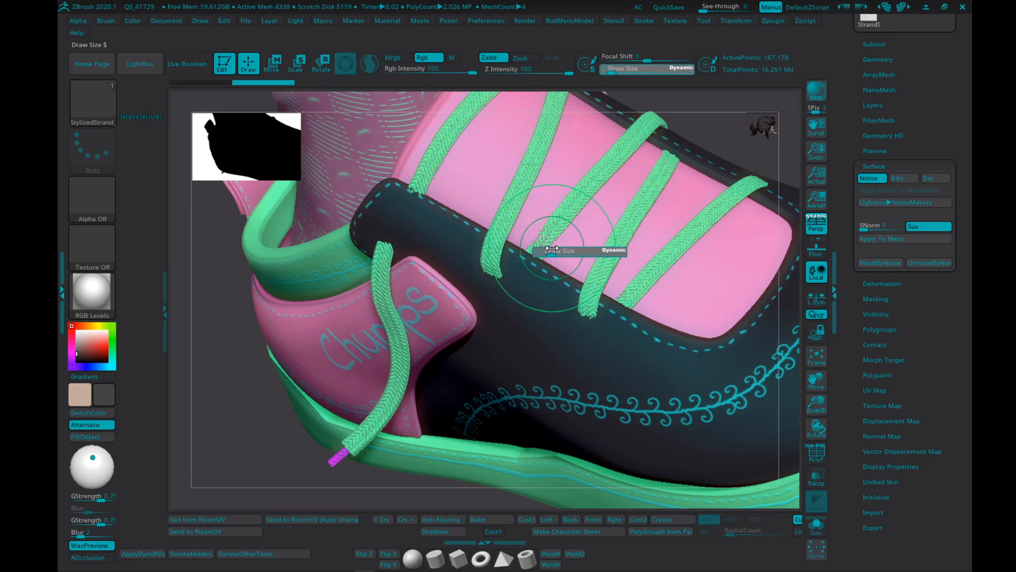
{"action": "mouse_move", "coordinate": [493, 266]}
{"action": "right_mouse_down"}
{"action": "mouse_move", "coordinate": [545, 249]}
{"action": "mouse_move", "coordinate": [551, 260]}
{"action": "right_mouse_up"}
- Select the shoelaces, and toggle their mask display to inspect the masked lace sections
{"action": "key", "text": "s"}
{"action": "mouse_move", "coordinate": [551, 258]}
{"action": "left_mouse_down"}
{"action": "mouse_move", "coordinate": [503, 229]}
{"action": "mouse_move", "coordinate": [499, 258]}
{"action": "mouse_move", "coordinate": [471, 227]}
{"action": "mouse_move", "coordinate": [479, 217]}
{"action": "mouse_move", "coordinate": [469, 226]}
{"action": "left_mouse_up"}
{"action": "key", "text": "s"}
{"action": "left_click", "coordinate": [473, 224], "text": "alt"}
{"action": "key", "text": "s"}
{"action": "key", "text": "s"}
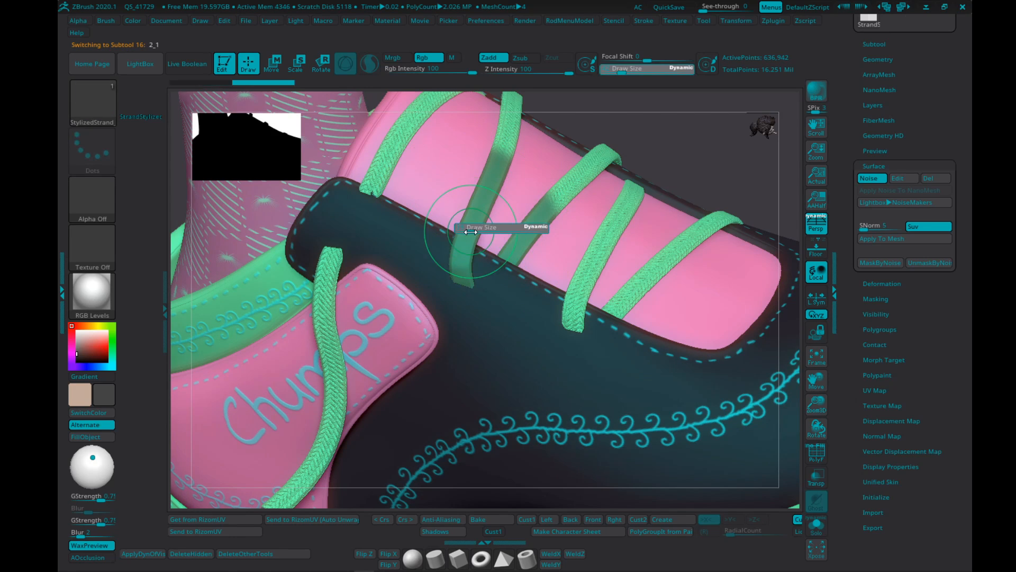
{"action": "right_click_drag", "start_coordinate": [486, 228], "coordinate": [463, 227]}
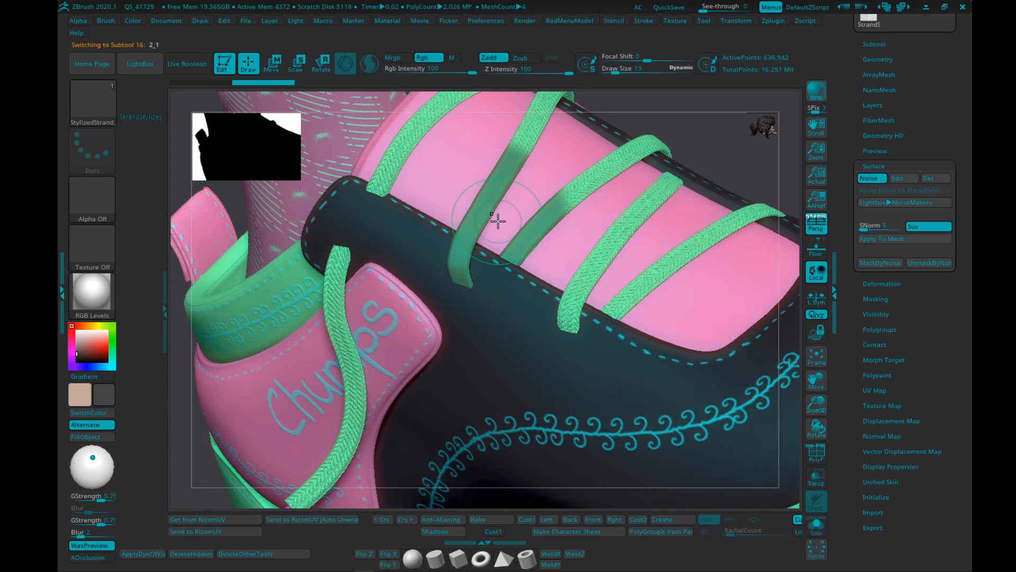
{"action": "key", "text": "ctrl"}
{"action": "key", "text": "ctrl+h"}
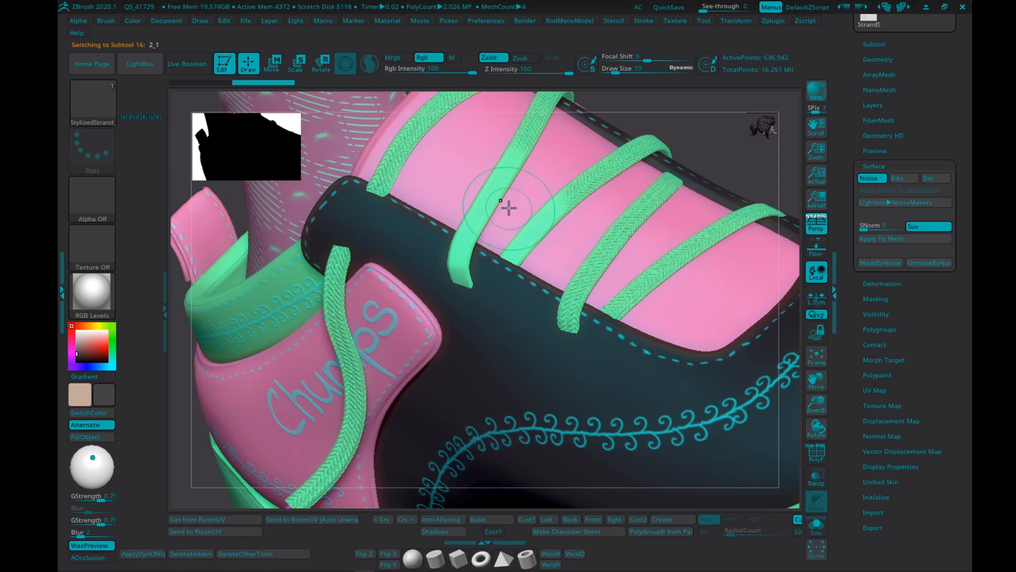
{"action": "mouse_move", "coordinate": [508, 208]}
{"action": "right_mouse_down"}
{"action": "mouse_move", "coordinate": [528, 209]}
{"action": "mouse_move", "coordinate": [497, 208]}
{"action": "mouse_move", "coordinate": [510, 210]}
{"action": "mouse_move", "coordinate": [520, 150]}
{"action": "right_mouse_up"}
{"action": "key", "text": "ctrl+h"}
- Select the character's body at the thighs and open its surface noise for editing in NoiseMaker
{"action": "left_click_drag", "start_coordinate": [337, 213], "coordinate": [297, 264], "text": "ctrl"}
{"action": "mouse_move", "coordinate": [508, 222]}
{"action": "right_mouse_down", "text": "shift"}
{"action": "mouse_move", "coordinate": [561, 196]}
{"action": "mouse_move", "coordinate": [489, 258]}
{"action": "right_mouse_up", "text": "shift"}
{"action": "right_click_drag", "start_coordinate": [564, 269], "coordinate": [450, 214], "text": "ctrl"}
{"action": "mouse_move", "coordinate": [450, 215]}
{"action": "right_mouse_down", "text": "alt"}
{"action": "mouse_move", "coordinate": [426, 337]}
{"action": "mouse_move", "coordinate": [434, 247]}
{"action": "mouse_move", "coordinate": [435, 266]}
{"action": "mouse_move", "coordinate": [417, 279]}
{"action": "mouse_move", "coordinate": [482, 315]}
{"action": "right_mouse_up", "text": "alt"}
{"action": "left_click", "coordinate": [441, 276], "text": "alt"}
{"action": "key", "text": "s"}
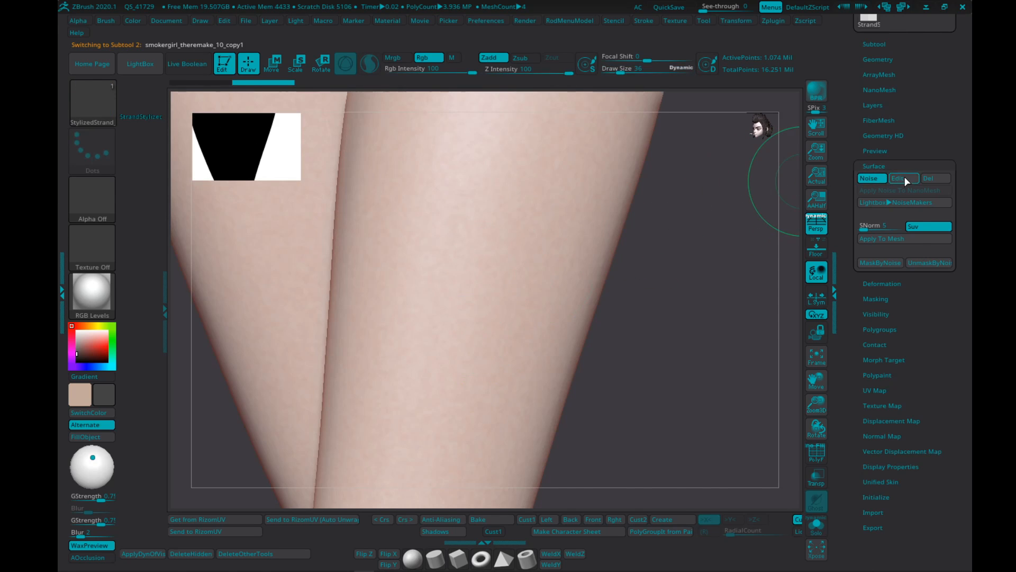
{"action": "left_click", "coordinate": [904, 177]}
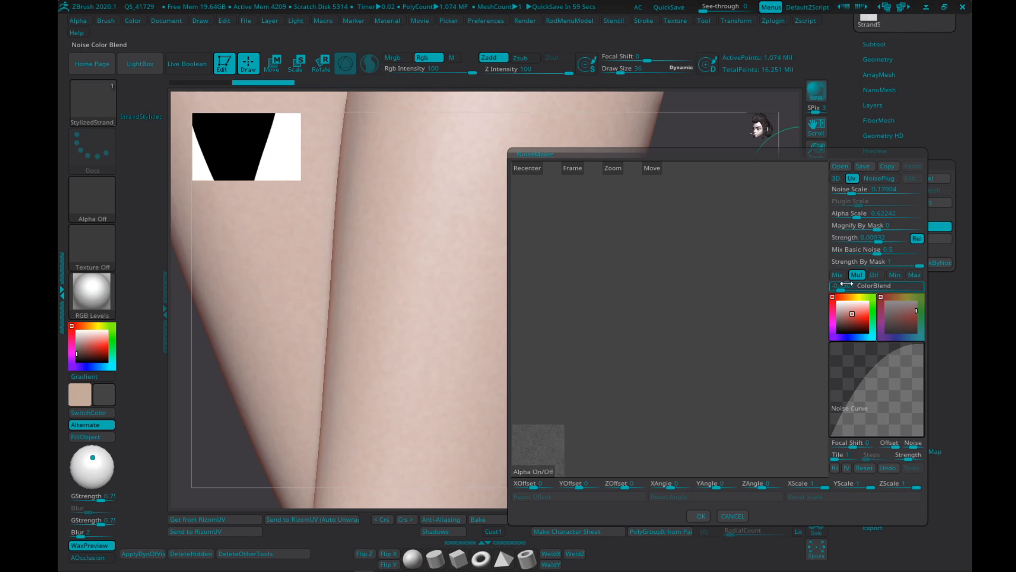
- Frame the body in the NoiseMaker preview, examine the skin noise on the face and torso, and accept the noise
{"action": "left_click", "coordinate": [583, 168]}
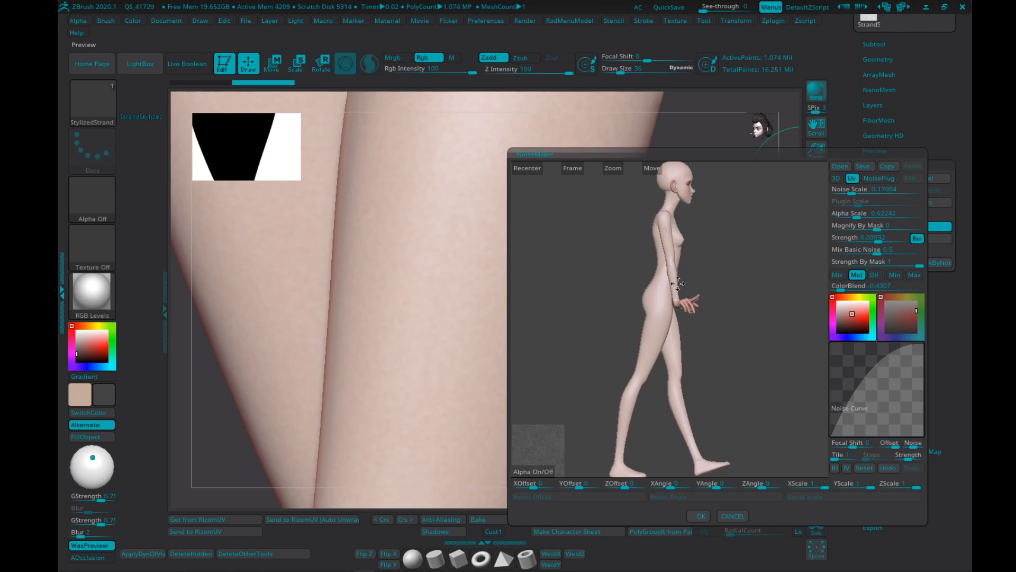
{"action": "right_click_drag", "start_coordinate": [696, 305], "coordinate": [624, 342]}
{"action": "mouse_move", "coordinate": [624, 341]}
{"action": "right_mouse_down", "text": "ctrl"}
{"action": "mouse_move", "coordinate": [683, 373]}
{"action": "mouse_move", "coordinate": [701, 306]}
{"action": "mouse_move", "coordinate": [718, 296]}
{"action": "mouse_move", "coordinate": [700, 417]}
{"action": "right_mouse_up", "text": "ctrl"}
{"action": "mouse_move", "coordinate": [682, 307]}
{"action": "right_mouse_down", "text": "ctrl"}
{"action": "mouse_move", "coordinate": [694, 341]}
{"action": "mouse_move", "coordinate": [652, 207]}
{"action": "mouse_move", "coordinate": [644, 263]}
{"action": "mouse_move", "coordinate": [682, 333]}
{"action": "mouse_move", "coordinate": [668, 364]}
{"action": "mouse_move", "coordinate": [650, 296]}
{"action": "right_mouse_up", "text": "ctrl"}
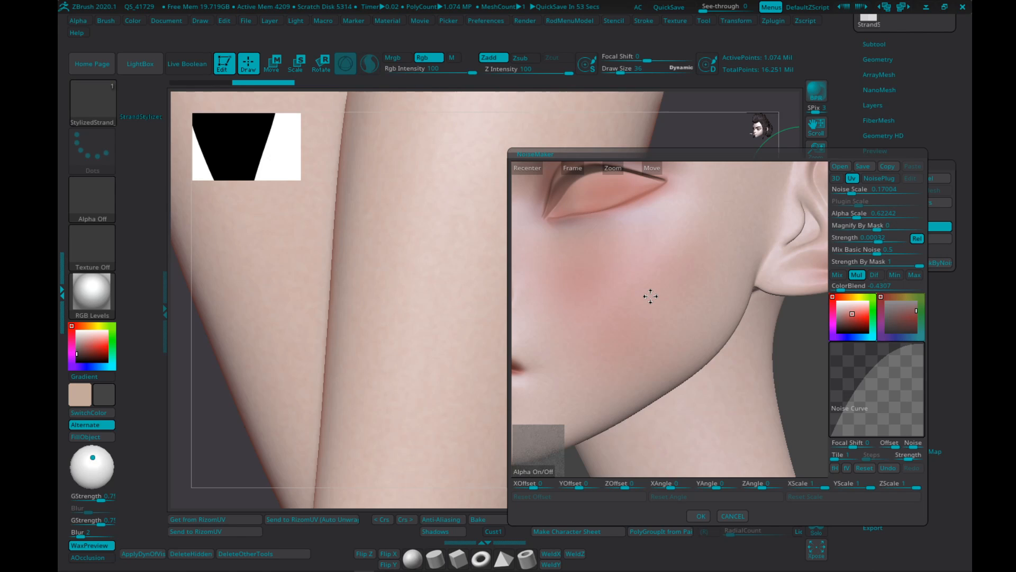
{"action": "mouse_move", "coordinate": [650, 296]}
{"action": "right_mouse_down"}
{"action": "mouse_move", "coordinate": [633, 283]}
{"action": "mouse_move", "coordinate": [667, 286]}
{"action": "mouse_move", "coordinate": [638, 279]}
{"action": "mouse_move", "coordinate": [644, 290]}
{"action": "mouse_move", "coordinate": [651, 283]}
{"action": "mouse_move", "coordinate": [670, 214]}
{"action": "right_mouse_up"}
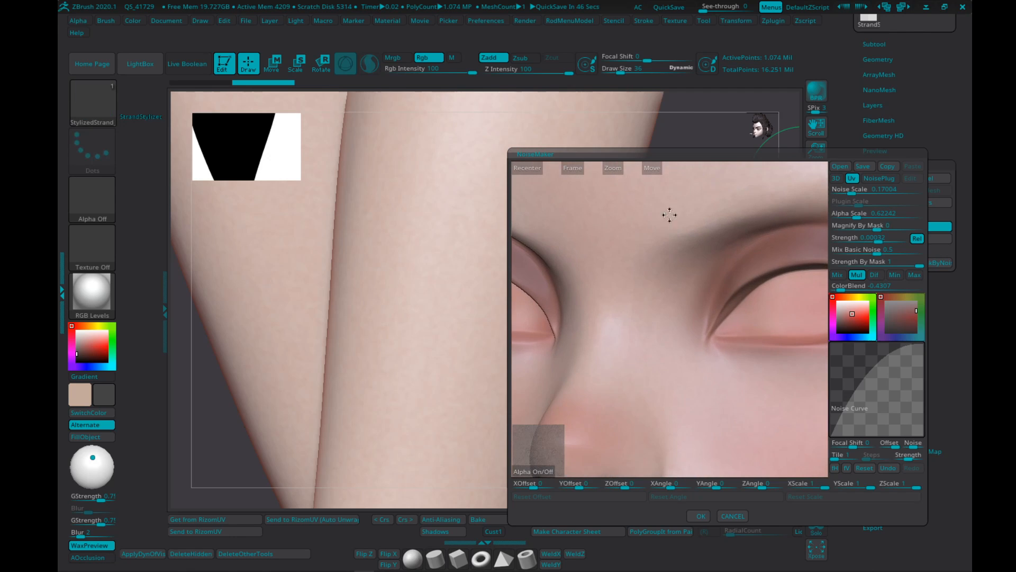
{"action": "right_click_drag", "start_coordinate": [611, 288], "coordinate": [668, 309]}
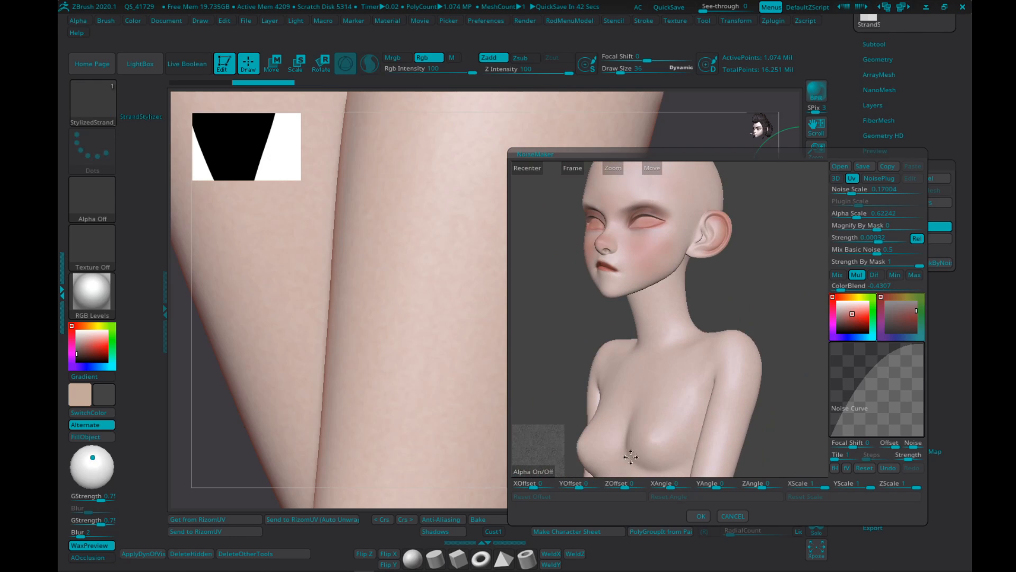
{"action": "left_click", "coordinate": [692, 515]}
- Frame the character's upper body and switch the current material to SkinShade4
{"action": "mouse_move", "coordinate": [633, 279]}
{"action": "right_mouse_down"}
{"action": "mouse_move", "coordinate": [665, 301]}
{"action": "mouse_move", "coordinate": [616, 197]}
{"action": "right_mouse_up"}
{"action": "right_click_drag", "start_coordinate": [617, 197], "coordinate": [669, 316], "text": "alt"}
{"action": "right_click_drag", "start_coordinate": [669, 317], "coordinate": [633, 216], "text": "ctrl"}
{"action": "right_click_drag", "start_coordinate": [633, 217], "coordinate": [608, 305], "text": "alt"}
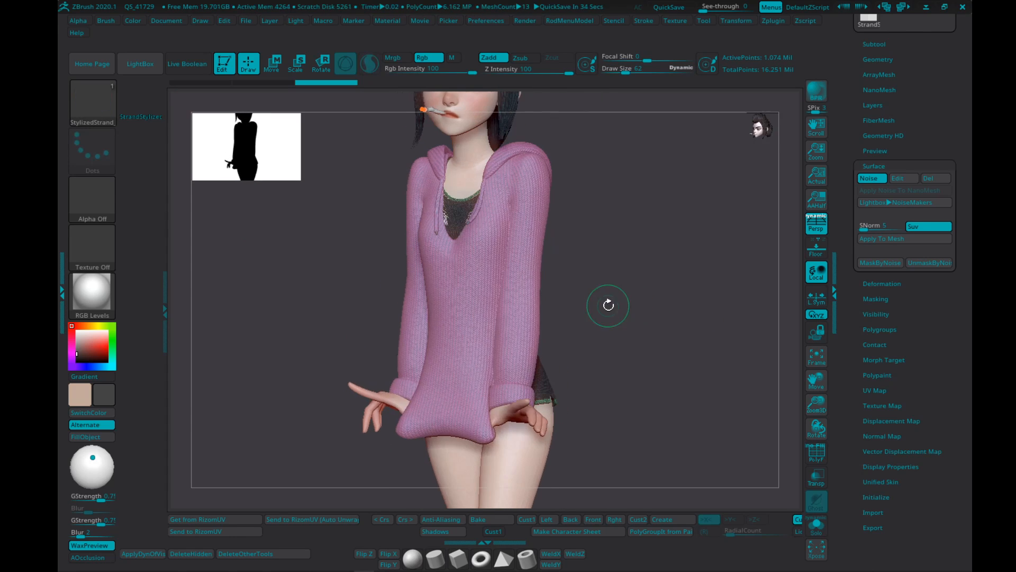
{"action": "left_click", "coordinate": [112, 293]}
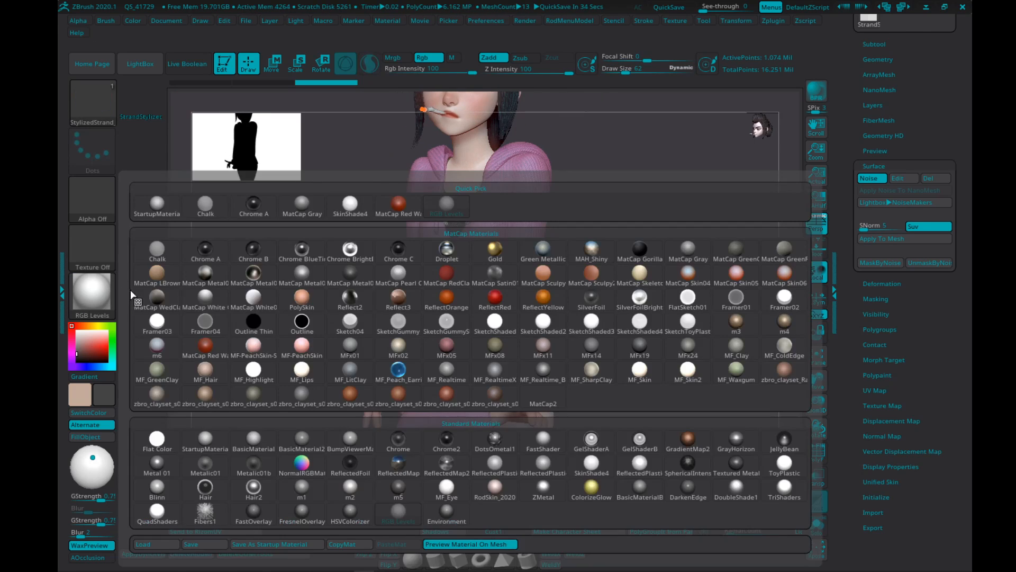
{"action": "left_click", "coordinate": [591, 470]}
{"action": "right_click_drag", "start_coordinate": [577, 283], "coordinate": [585, 329], "text": "alt"}
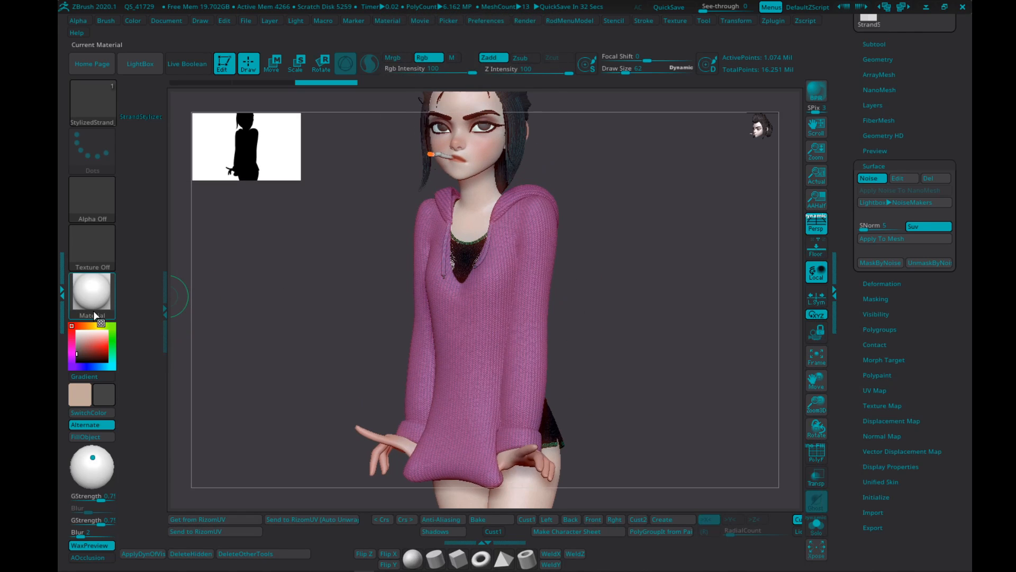
- Open the SkinShade4 material's modifiers and examine its shading settings and its diffuse, specular and ambient colours
{"action": "left_click", "coordinate": [62, 298]}
{"action": "left_click_drag", "start_coordinate": [141, 361], "coordinate": [139, 119]}
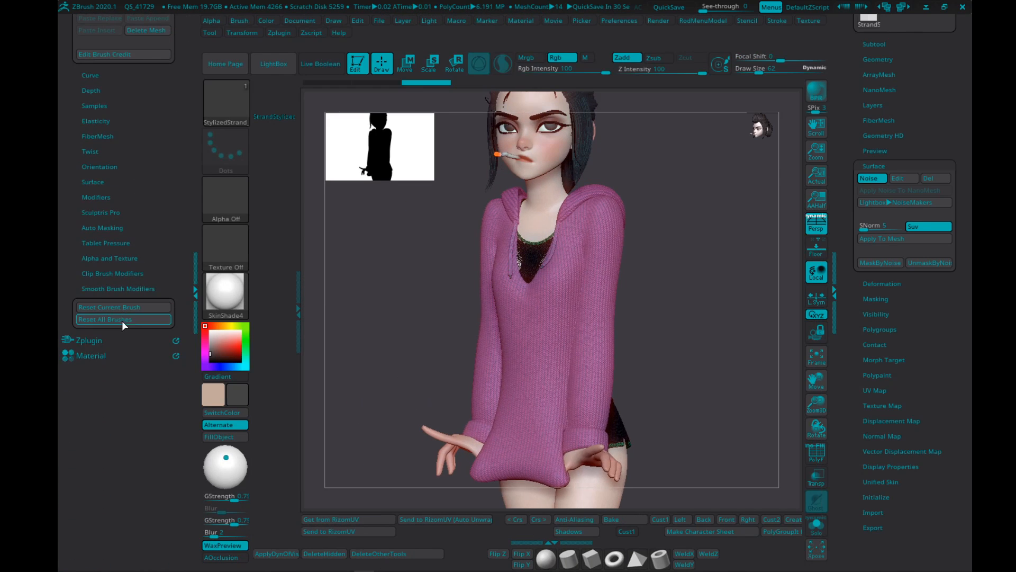
{"action": "left_click", "coordinate": [107, 355]}
{"action": "left_click_drag", "start_coordinate": [141, 289], "coordinate": [139, 404]}
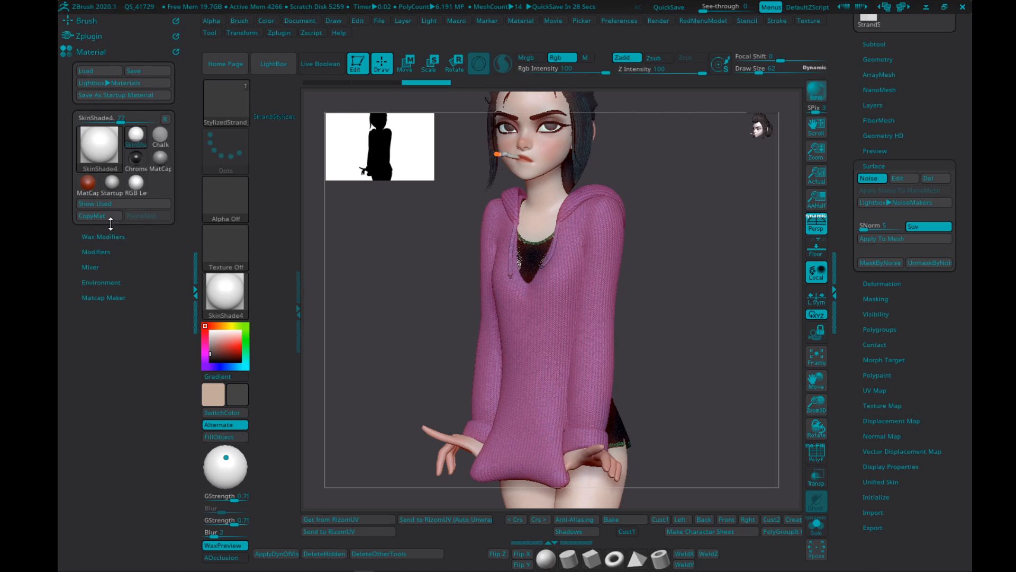
{"action": "left_click", "coordinate": [85, 254]}
{"action": "left_click_drag", "start_coordinate": [66, 260], "coordinate": [69, 142]}
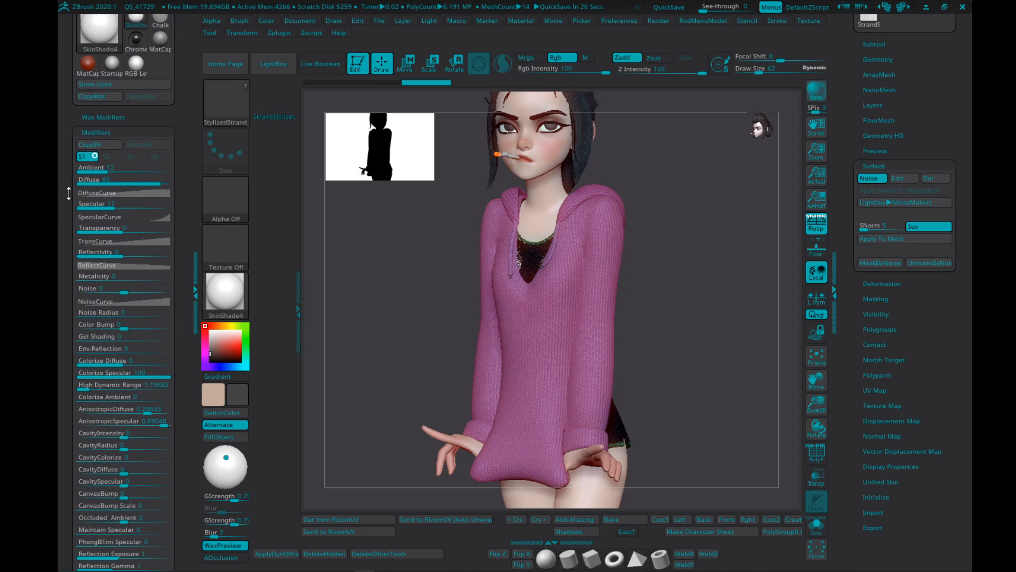
{"action": "left_click_drag", "start_coordinate": [66, 301], "coordinate": [68, 79]}
{"action": "mouse_move", "coordinate": [114, 394]}
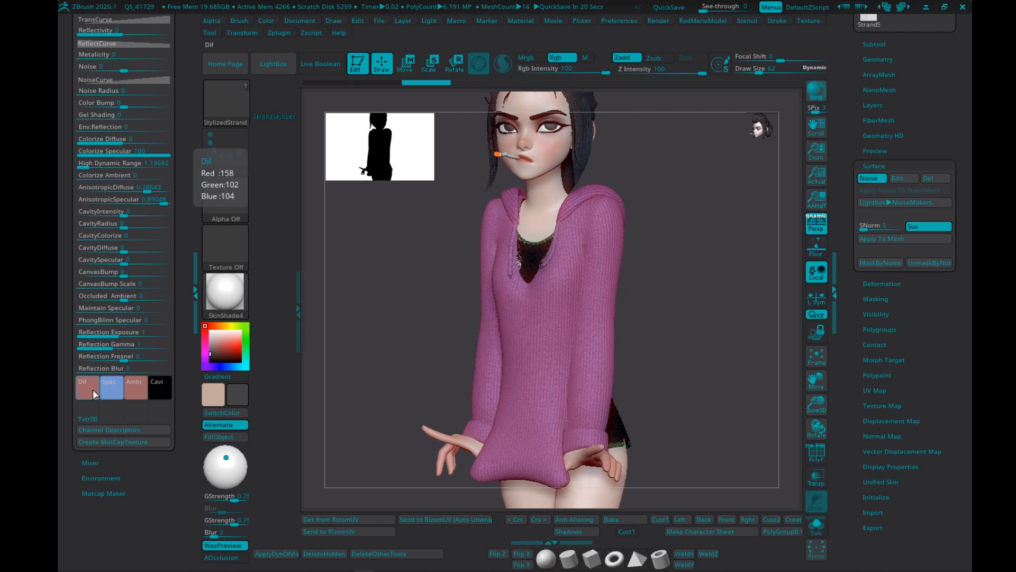
{"action": "left_click_drag", "start_coordinate": [68, 259], "coordinate": [69, 325]}
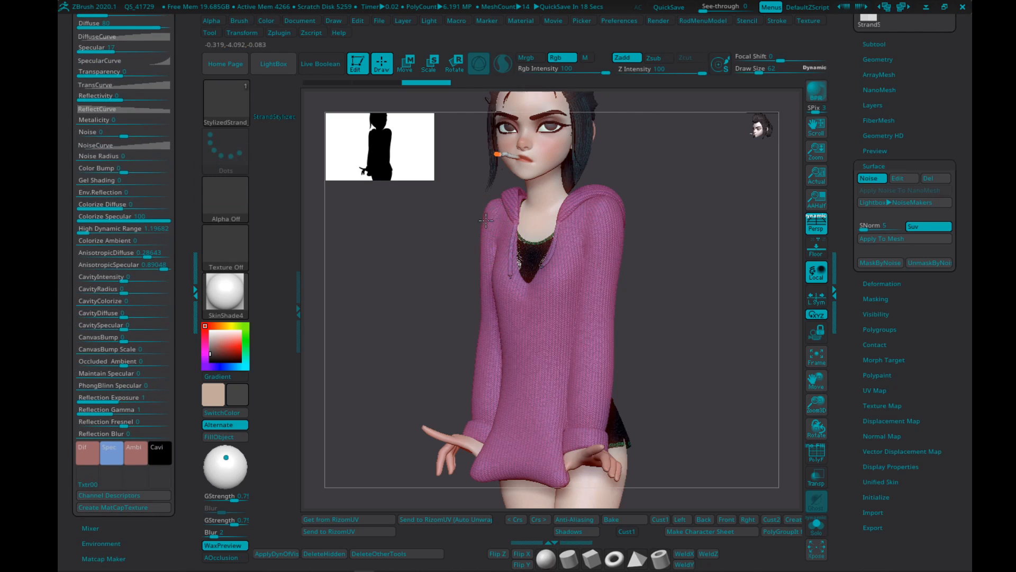
- Examine the character's skin, hair and knit sweater under the SkinShade4 material from several angles
{"action": "mouse_move", "coordinate": [518, 233]}
{"action": "right_mouse_down"}
{"action": "mouse_move", "coordinate": [461, 220]}
{"action": "mouse_move", "coordinate": [552, 191]}
{"action": "mouse_move", "coordinate": [610, 198]}
{"action": "mouse_move", "coordinate": [587, 212]}
{"action": "mouse_move", "coordinate": [604, 241]}
{"action": "mouse_move", "coordinate": [564, 252]}
{"action": "right_mouse_up"}
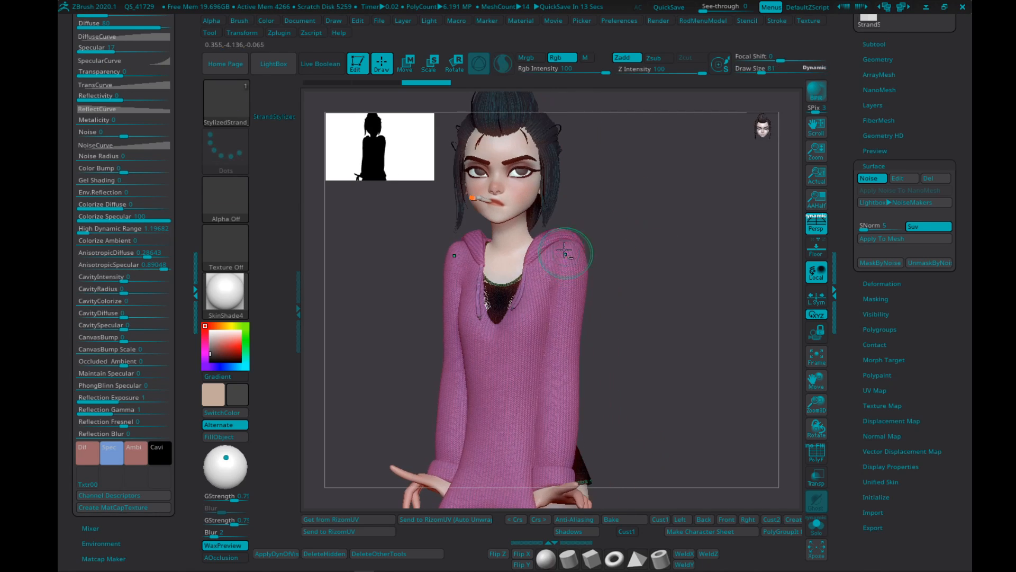
{"action": "right_click_drag", "start_coordinate": [611, 277], "coordinate": [611, 263], "text": "alt"}
{"action": "key", "text": "s"}
{"action": "left_click_drag", "start_coordinate": [610, 265], "coordinate": [616, 265]}
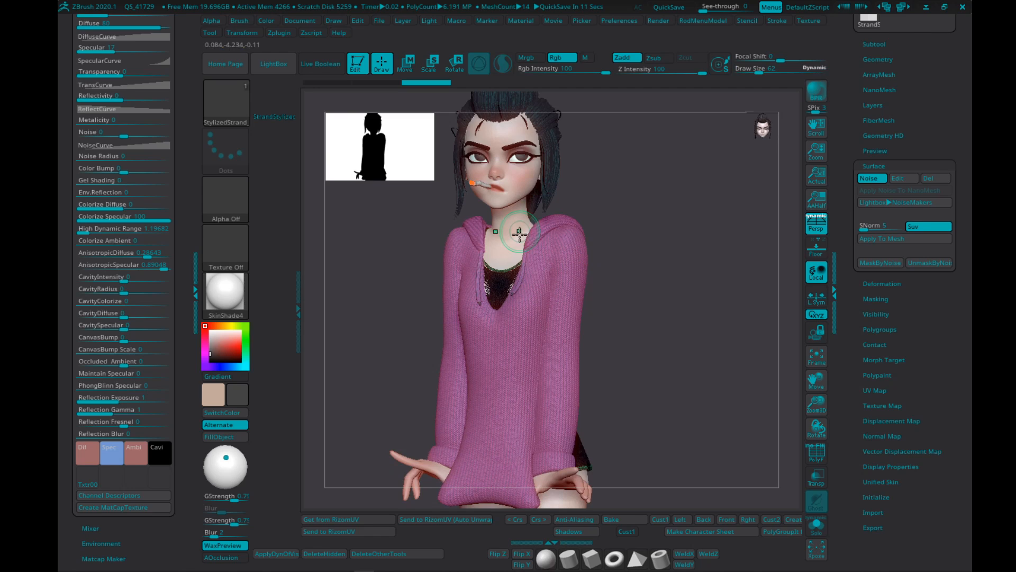
{"action": "right_click_drag", "start_coordinate": [616, 256], "coordinate": [606, 249]}
{"action": "key", "text": "s"}
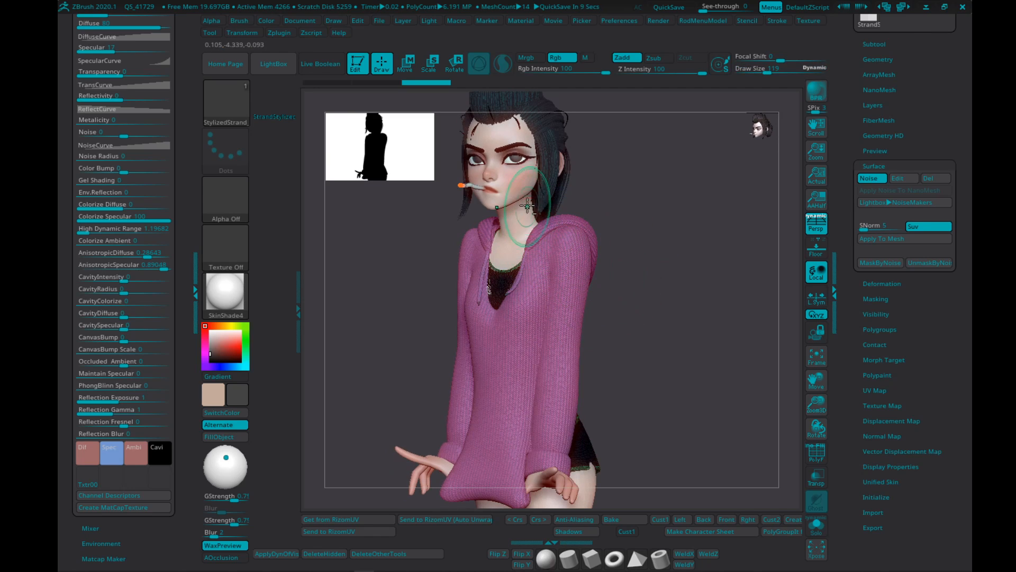
{"action": "left_click", "coordinate": [527, 205], "text": "alt"}
{"action": "right_click_drag", "start_coordinate": [618, 220], "coordinate": [596, 230]}
{"action": "key", "text": "s"}
{"action": "left_click_drag", "start_coordinate": [607, 232], "coordinate": [604, 232]}
{"action": "right_click_drag", "start_coordinate": [626, 270], "coordinate": [624, 220], "text": "alt"}
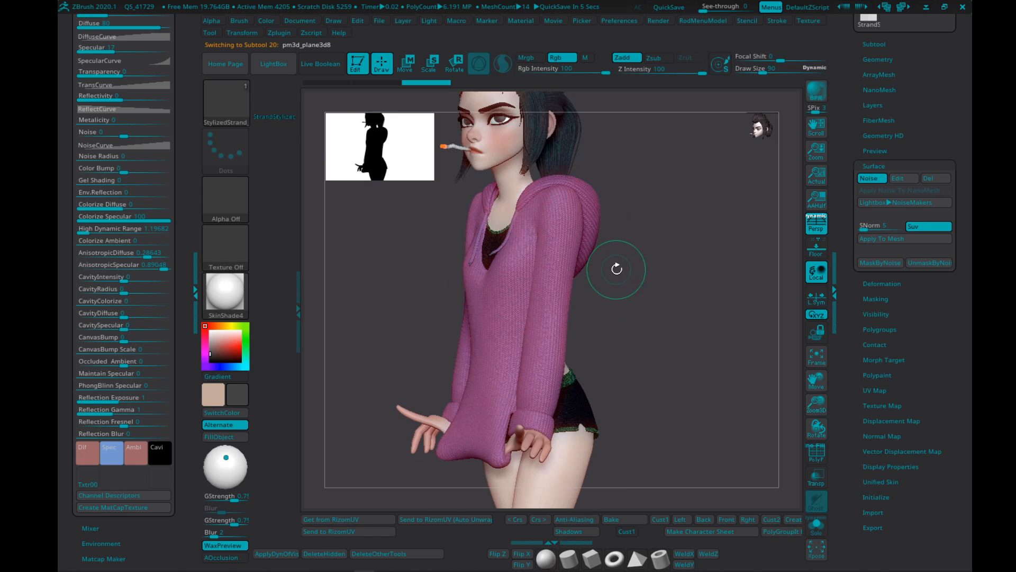
{"action": "mouse_move", "coordinate": [617, 268]}
{"action": "right_mouse_down"}
{"action": "mouse_move", "coordinate": [637, 272]}
{"action": "mouse_move", "coordinate": [637, 299]}
{"action": "right_mouse_up"}
{"action": "key", "text": "s"}
{"action": "left_click_drag", "start_coordinate": [636, 299], "coordinate": [642, 299]}
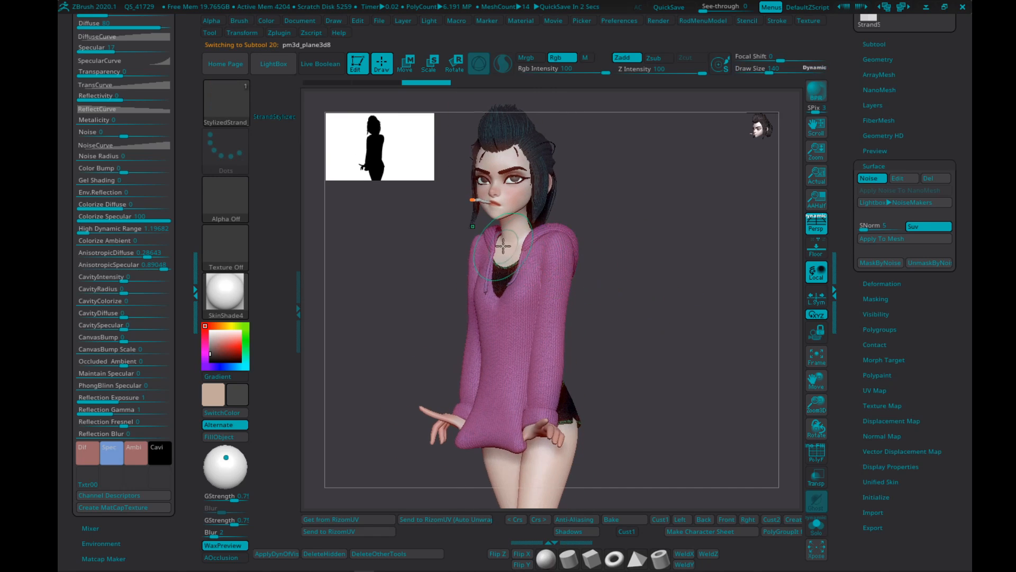
{"action": "right_click_drag", "start_coordinate": [505, 247], "coordinate": [574, 257]}
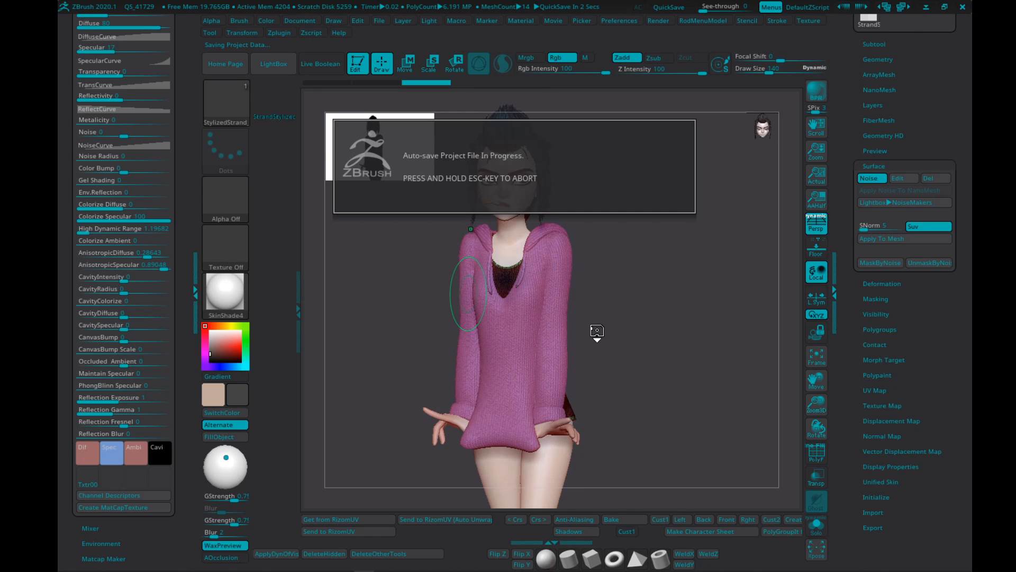
{"action": "key", "text": "s"}
{"action": "left_click_drag", "start_coordinate": [596, 330], "coordinate": [587, 331]}
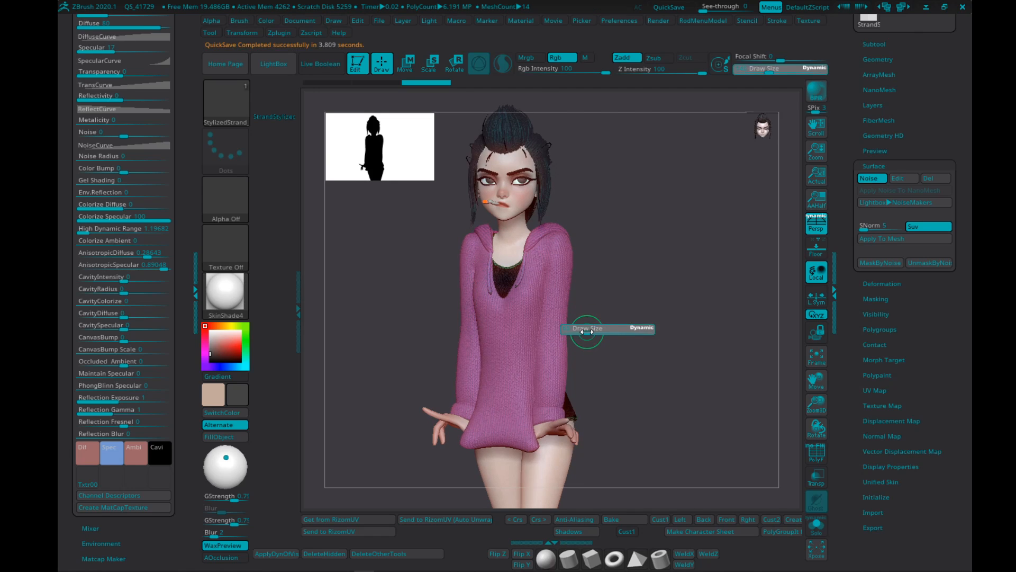
- Open the SkinShade4 material's Wax Modifiers, check the wax Strength, and examine the face and hair strands up close from the side
{"action": "left_click_drag", "start_coordinate": [63, 52], "coordinate": [61, 118]}
{"action": "left_click", "coordinate": [104, 86]}
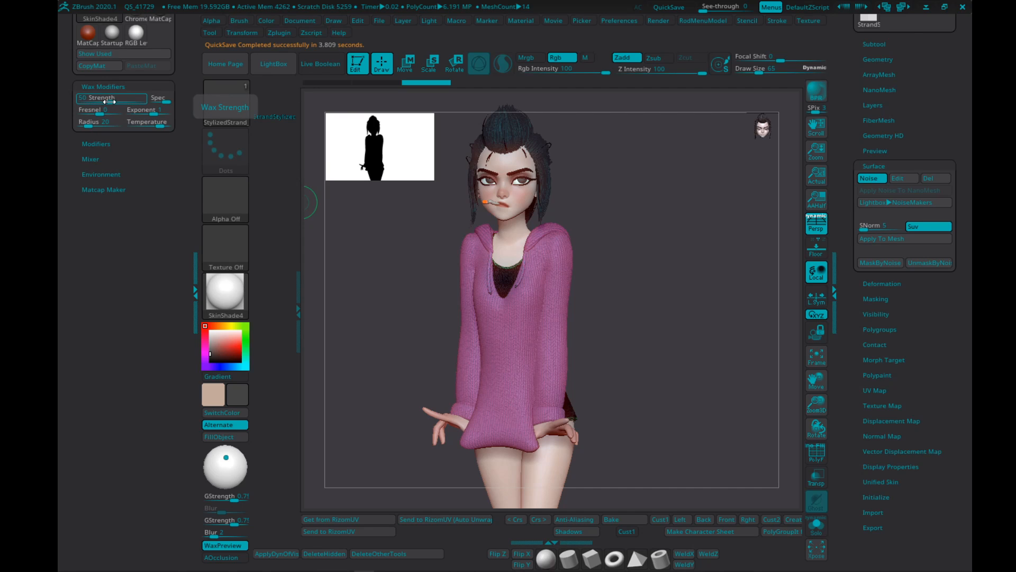
{"action": "mouse_move", "coordinate": [600, 262]}
{"action": "right_mouse_down"}
{"action": "mouse_move", "coordinate": [567, 247]}
{"action": "mouse_move", "coordinate": [595, 255]}
{"action": "mouse_move", "coordinate": [675, 355]}
{"action": "right_mouse_up"}
{"action": "right_click_drag", "start_coordinate": [637, 266], "coordinate": [650, 309], "text": "ctrl"}
{"action": "key", "text": "s"}
{"action": "left_click_drag", "start_coordinate": [586, 251], "coordinate": [583, 252]}
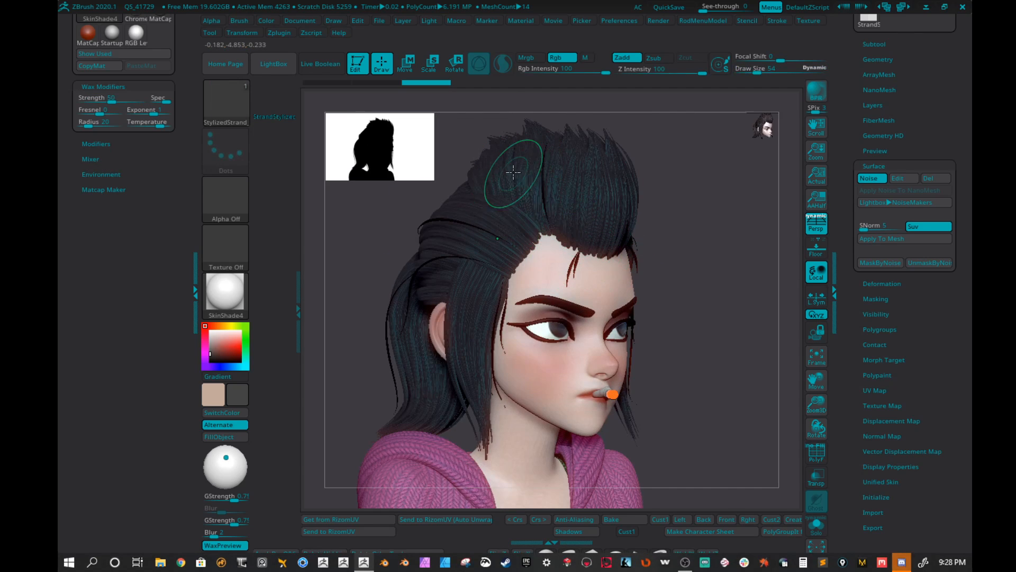
{"action": "right_click_drag", "start_coordinate": [527, 185], "coordinate": [572, 212]}
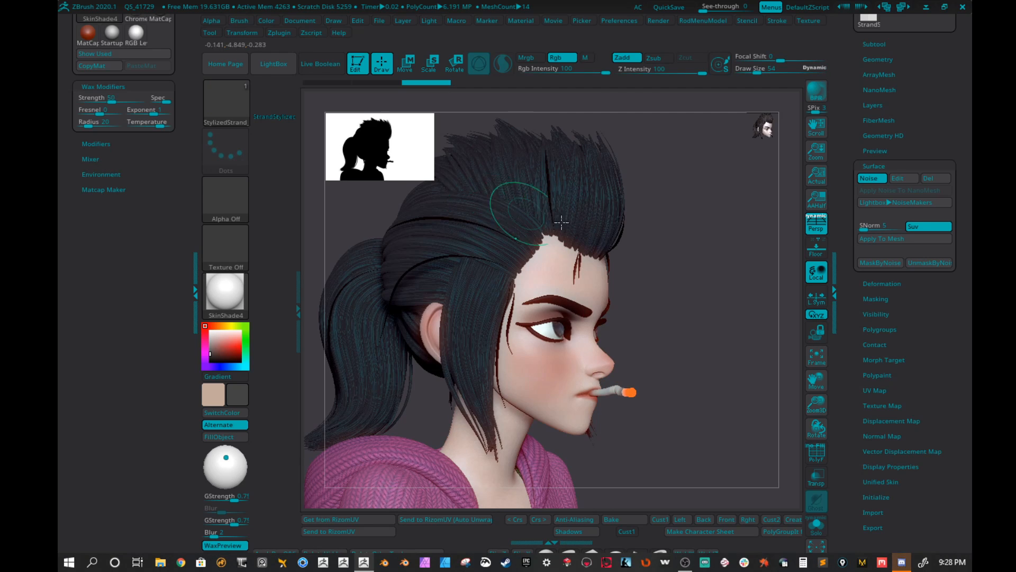
{"action": "key", "text": "s"}
{"action": "right_click_drag", "start_coordinate": [428, 224], "coordinate": [442, 228]}
{"action": "mouse_move", "coordinate": [442, 228]}
{"action": "right_mouse_down", "text": "alt"}
{"action": "mouse_move", "coordinate": [492, 215]}
{"action": "mouse_move", "coordinate": [570, 253]}
{"action": "right_mouse_up", "text": "alt"}
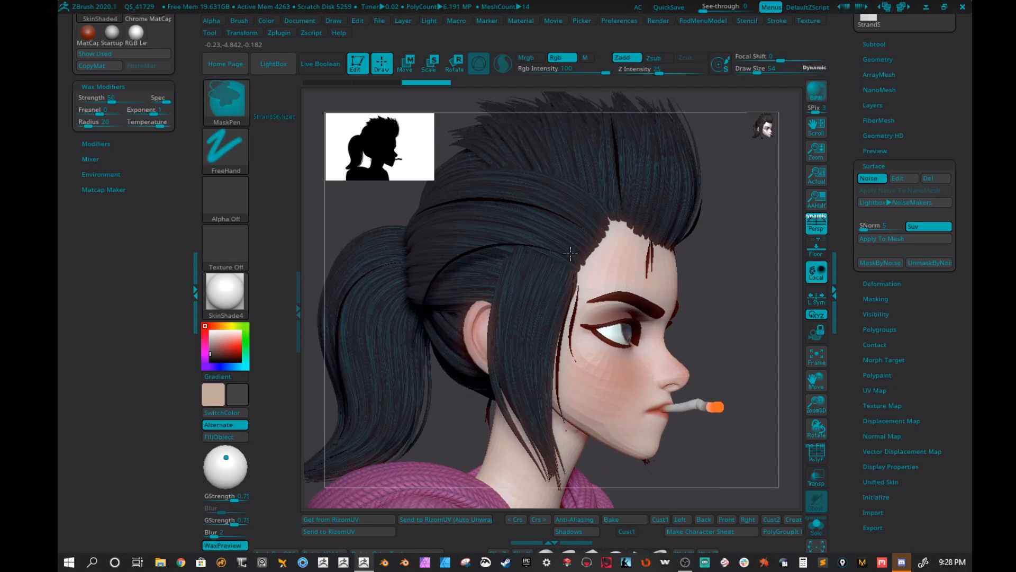
{"action": "key", "text": "s"}
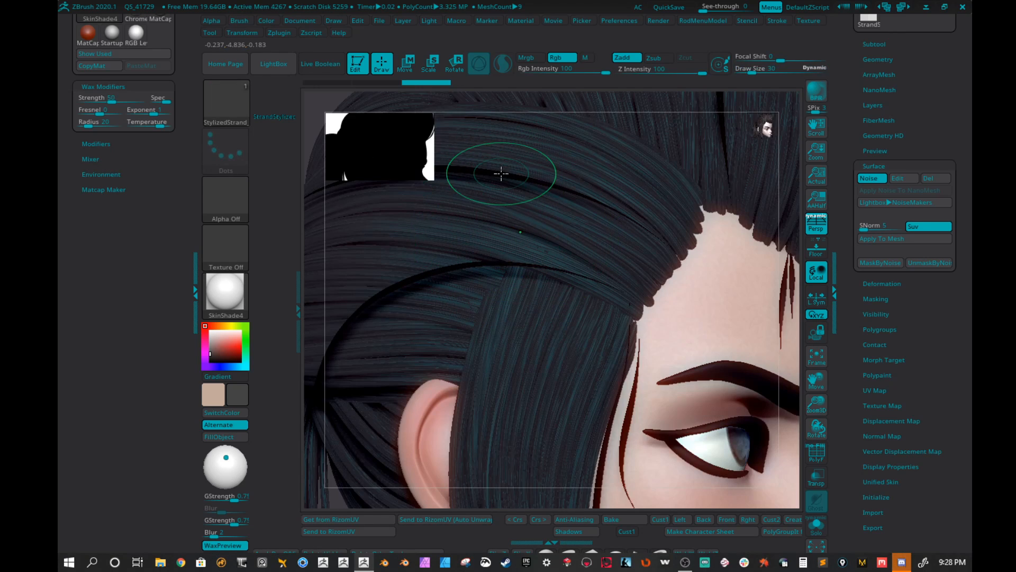
- Select the Flyaways hair subtool and switch the current material to RGB Levels, viewing the head and sweater from several angles
{"action": "left_click", "coordinate": [501, 202], "text": "alt"}
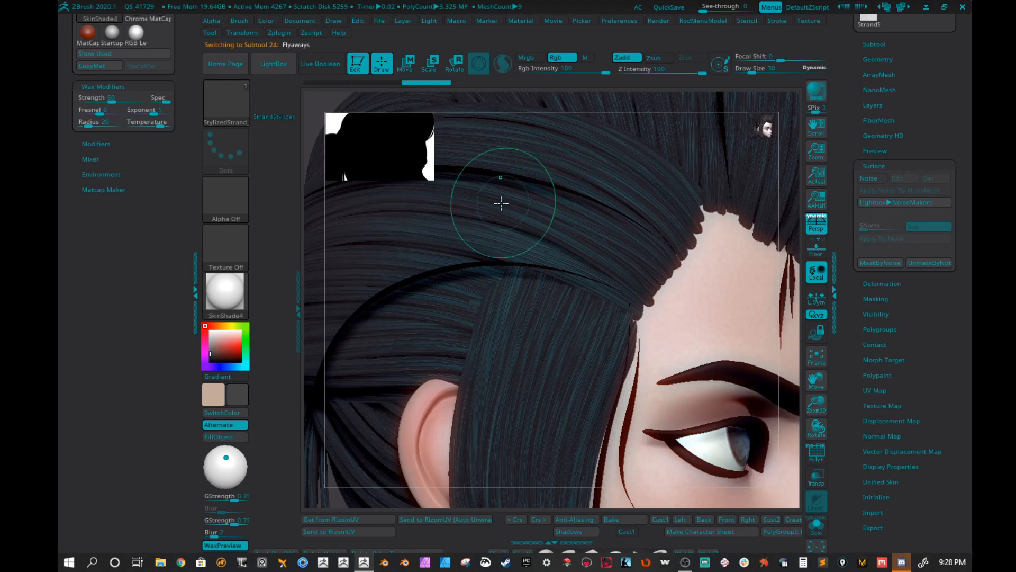
{"action": "left_click", "coordinate": [225, 291]}
{"action": "left_click", "coordinate": [532, 512]}
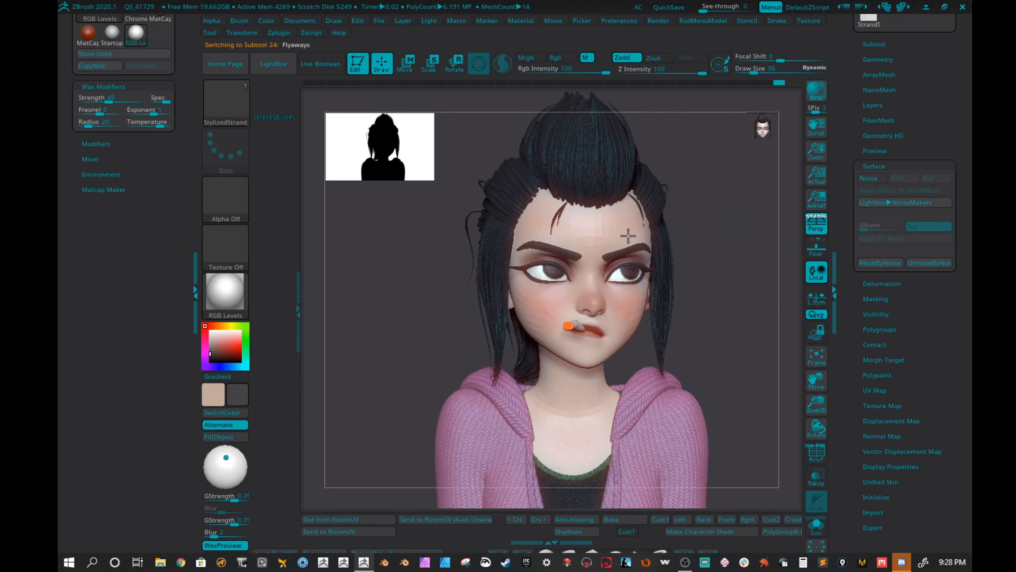
{"action": "right_click_drag", "start_coordinate": [628, 235], "coordinate": [580, 193]}
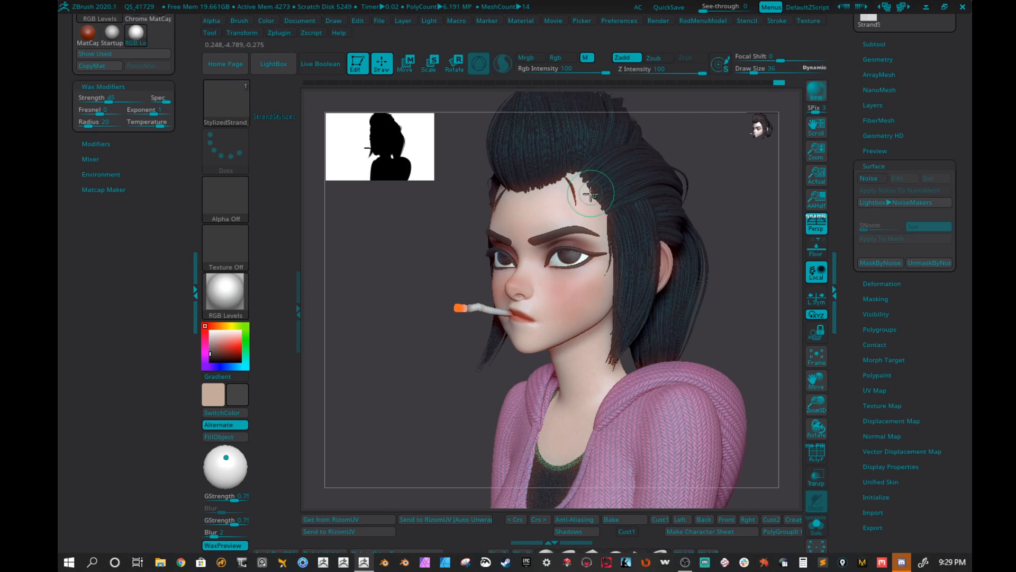
{"action": "right_click_drag", "start_coordinate": [633, 293], "coordinate": [642, 245]}
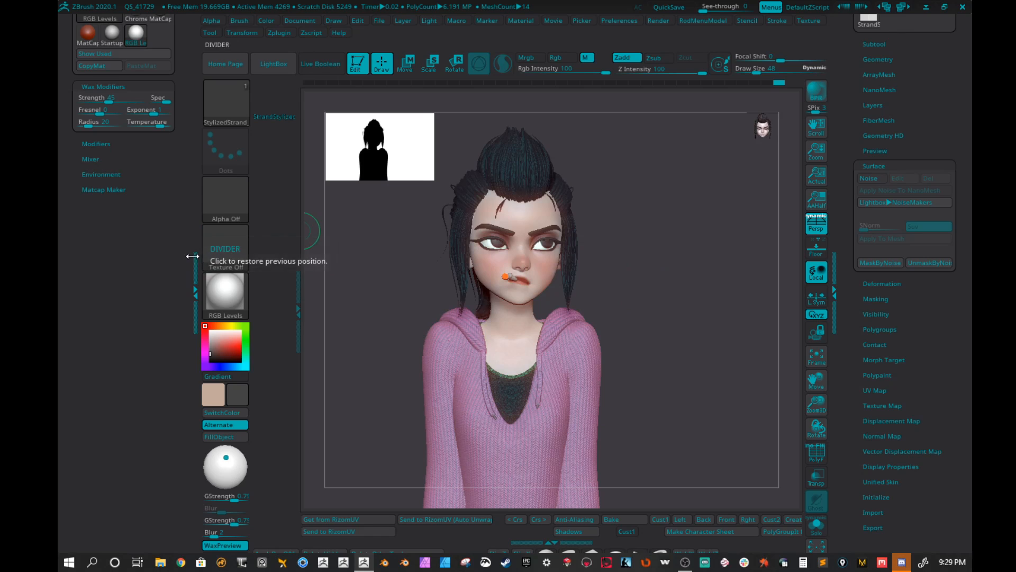
- Hide the tray with the material settings and frame the whole character from the front
{"action": "left_click", "coordinate": [192, 256]}
{"action": "right_click_drag", "start_coordinate": [531, 306], "coordinate": [589, 261], "text": "ctrl"}
{"action": "mouse_move", "coordinate": [591, 230]}
{"action": "left_mouse_down"}
{"action": "mouse_move", "coordinate": [564, 223]}
{"action": "mouse_move", "coordinate": [576, 239]}
{"action": "left_mouse_up"}
{"action": "mouse_move", "coordinate": [576, 238]}
{"action": "left_mouse_down"}
{"action": "mouse_move", "coordinate": [545, 239]}
{"action": "mouse_move", "coordinate": [586, 239]}
{"action": "mouse_move", "coordinate": [564, 240]}
{"action": "left_mouse_up"}
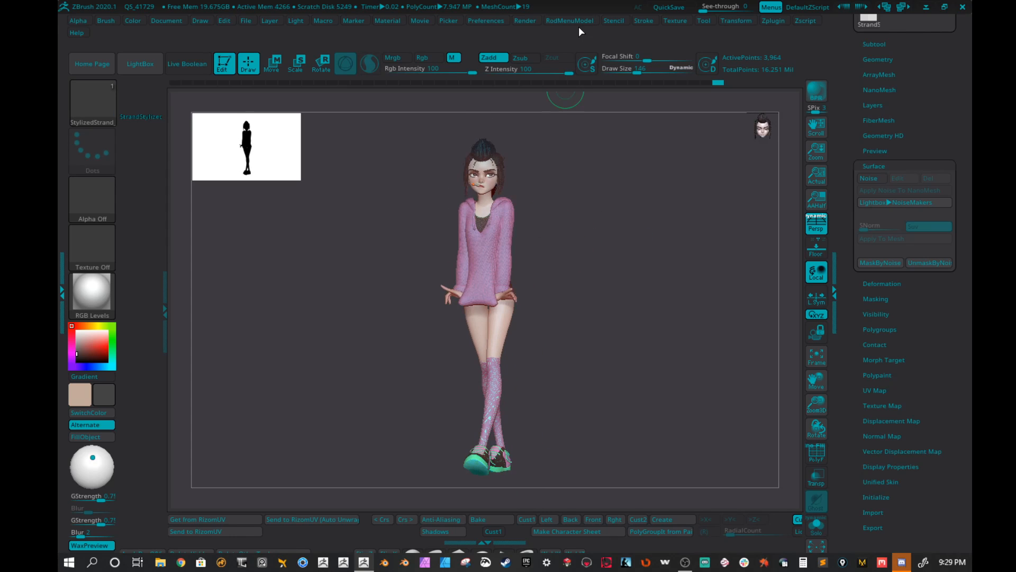
- Collapse the render Adjustments, check the External Renderer settings, and send the full-body character to KeyShot with a BPR render
{"action": "left_click", "coordinate": [525, 20]}
{"action": "scroll", "coordinate": [614, 188], "scroll_direction": "down", "scroll_amount": 2}
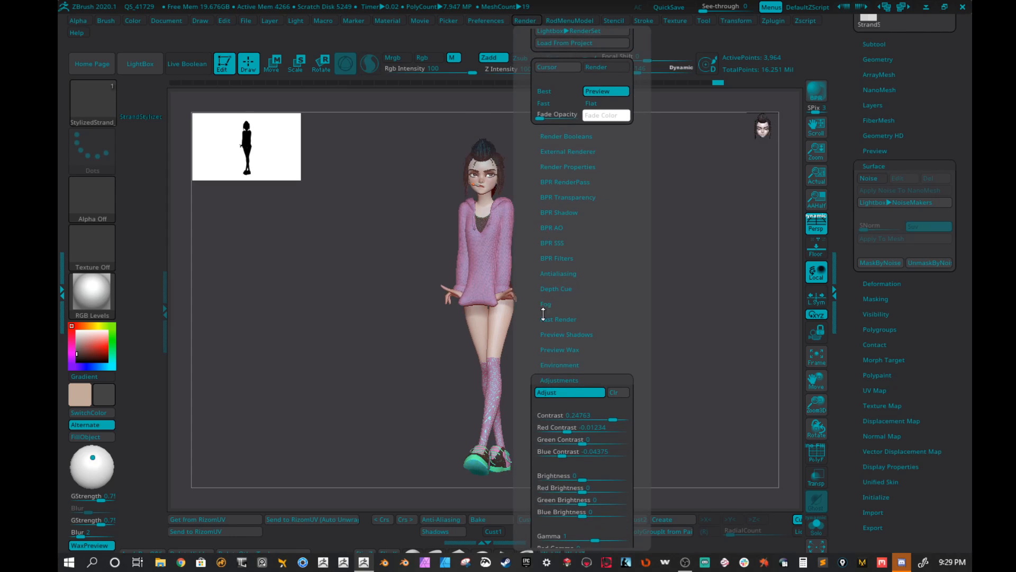
{"action": "left_click", "coordinate": [559, 380]}
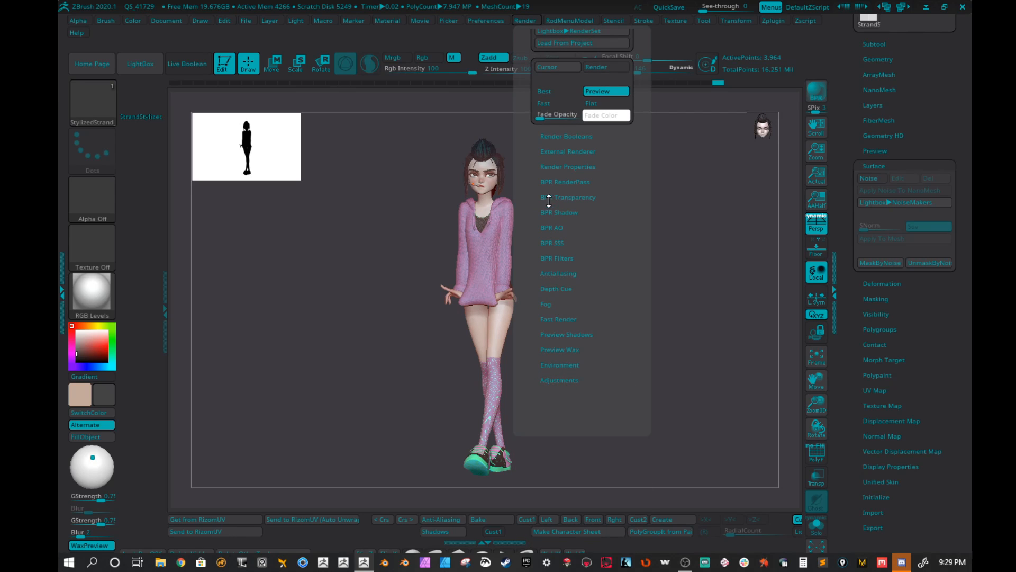
{"action": "scroll", "coordinate": [528, 198], "scroll_direction": "up", "scroll_amount": 2}
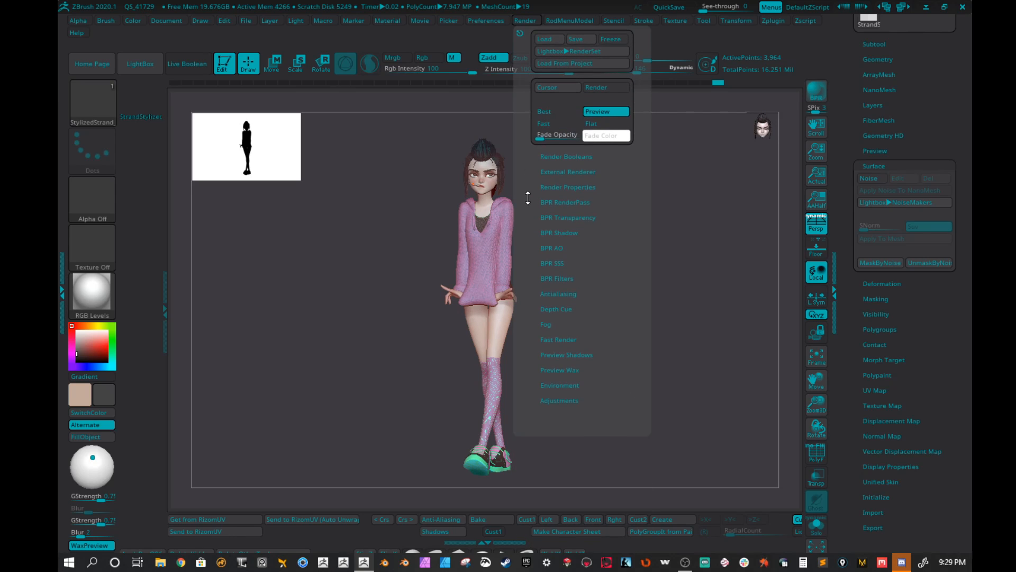
{"action": "left_click", "coordinate": [553, 172]}
{"action": "scroll", "coordinate": [531, 159], "scroll_direction": "down", "scroll_amount": 1}
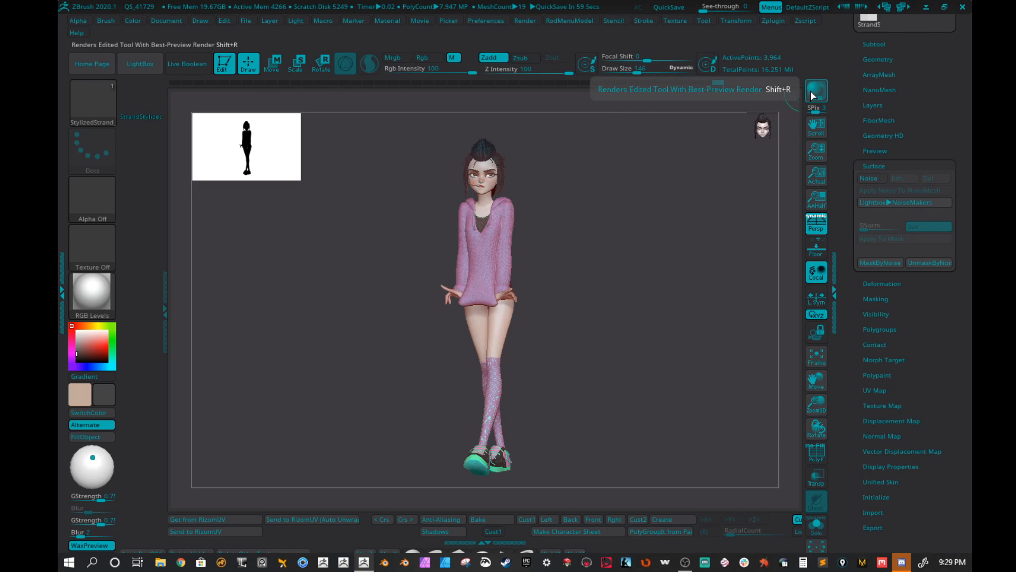
{"action": "left_click", "coordinate": [811, 91]}
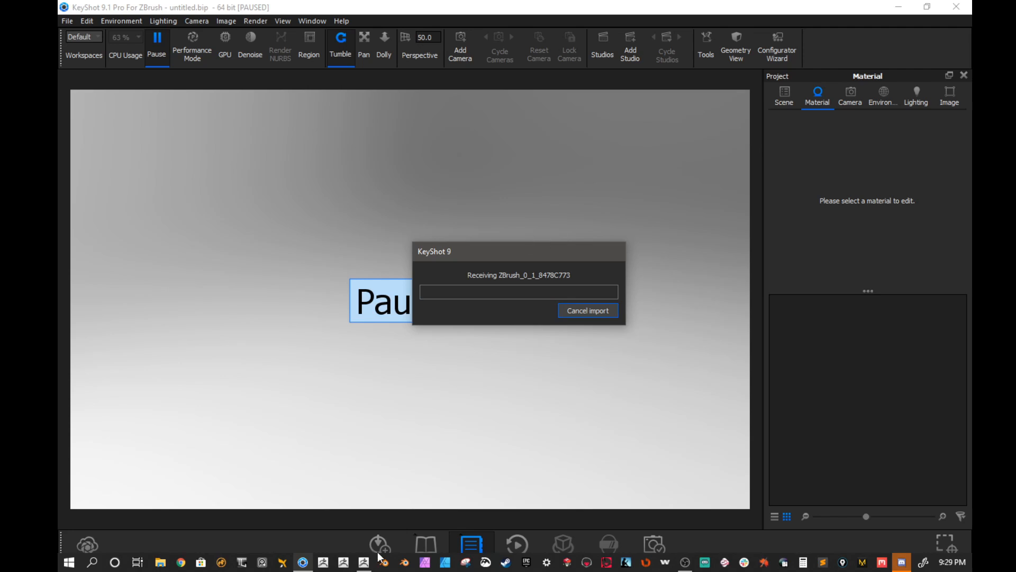
{"action": "mouse_move", "coordinate": [363, 562]}
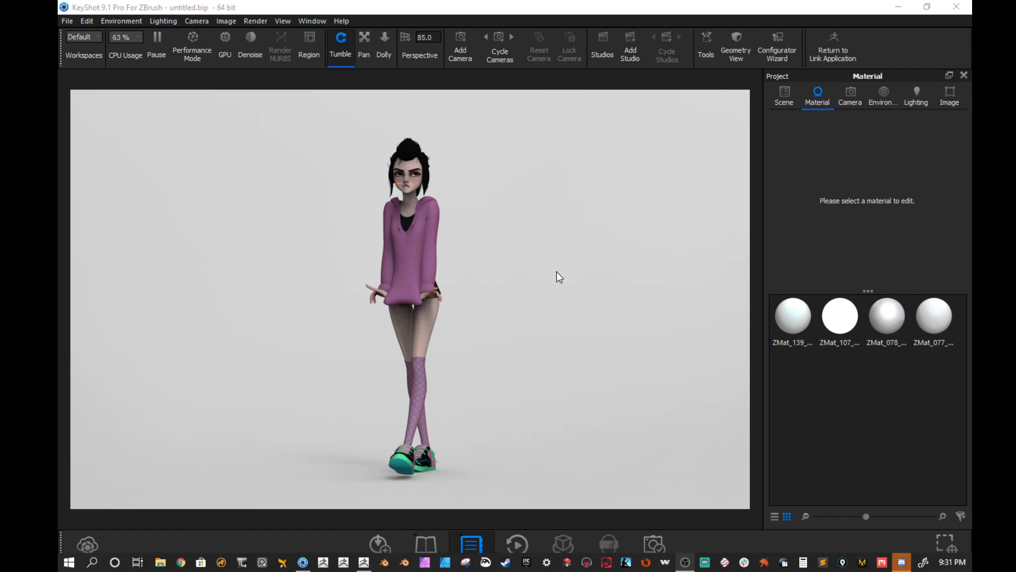
- Examine the imported character in KeyShot's real-time view from several angles and distances
{"action": "left_click_drag", "start_coordinate": [557, 271], "coordinate": [530, 258]}
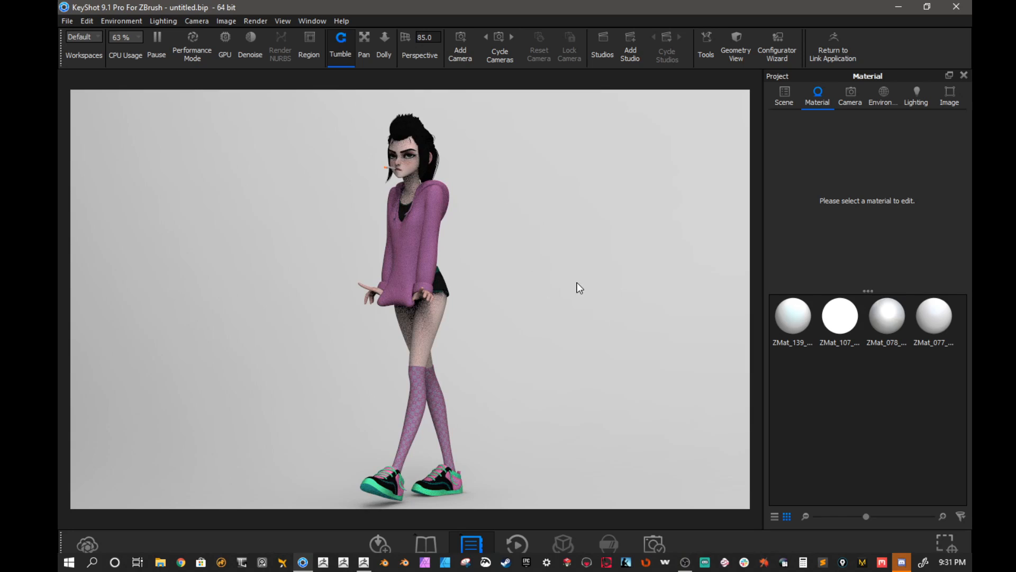
{"action": "left_click_drag", "start_coordinate": [578, 286], "coordinate": [535, 253]}
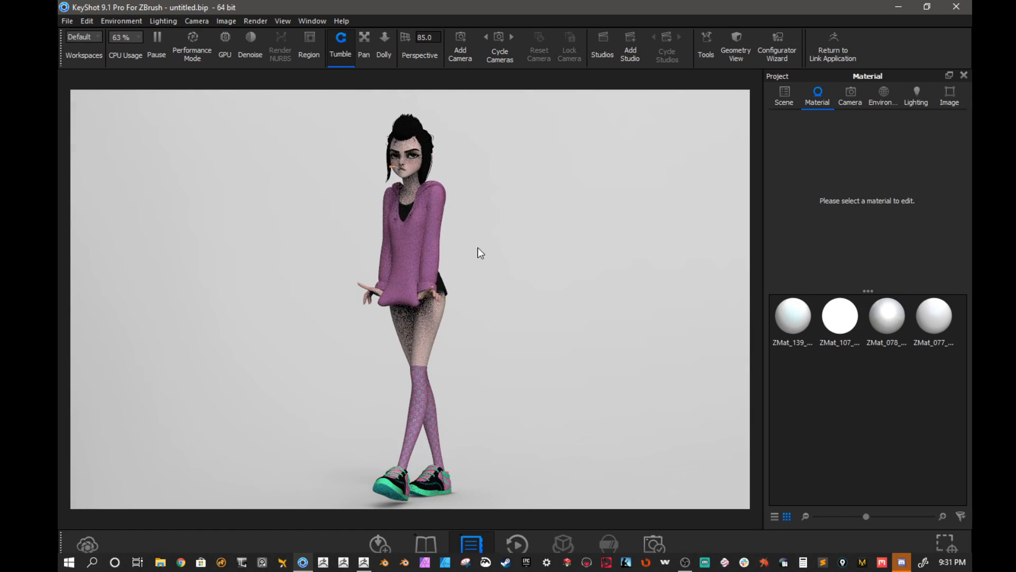
{"action": "left_click_drag", "start_coordinate": [456, 247], "coordinate": [445, 221]}
{"action": "scroll", "coordinate": [551, 232], "scroll_direction": "up", "scroll_amount": 3}
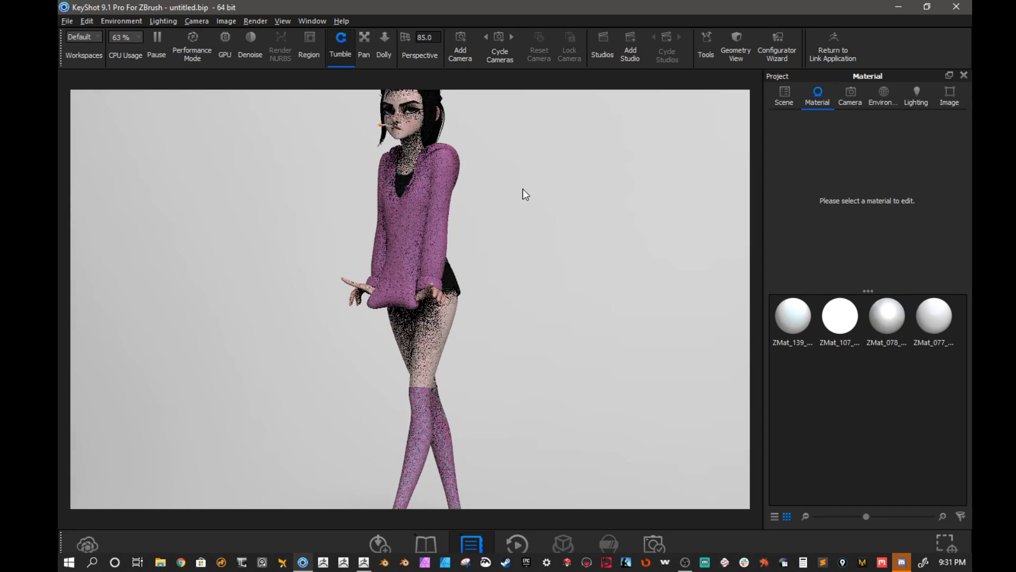
{"action": "left_click_drag", "start_coordinate": [508, 237], "coordinate": [401, 252]}
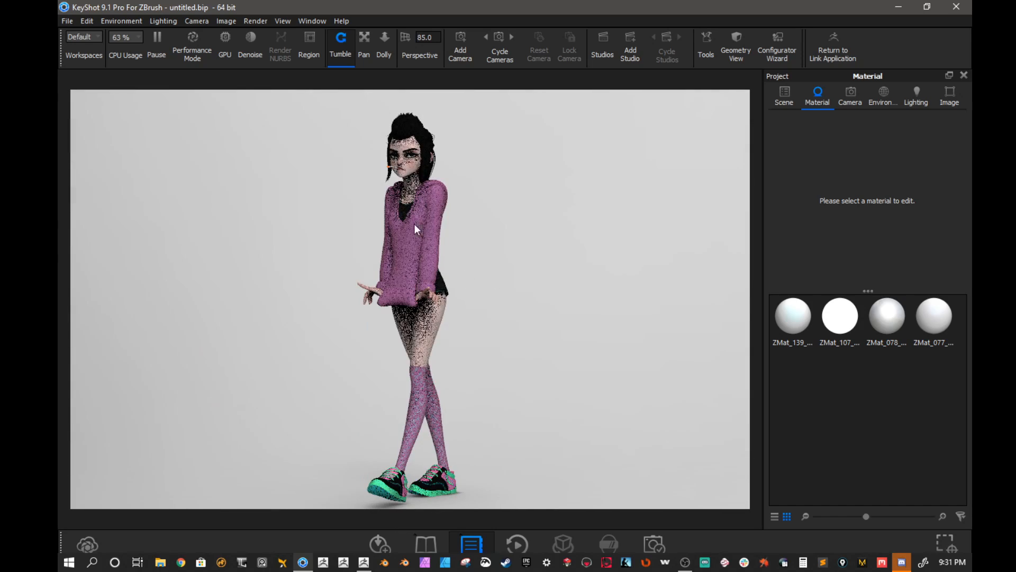
{"action": "mouse_move", "coordinate": [480, 237]}
{"action": "left_mouse_down"}
{"action": "mouse_move", "coordinate": [508, 227]}
{"action": "mouse_move", "coordinate": [493, 236]}
{"action": "mouse_move", "coordinate": [564, 247]}
{"action": "mouse_move", "coordinate": [577, 238]}
{"action": "mouse_move", "coordinate": [422, 233]}
{"action": "mouse_move", "coordinate": [531, 238]}
{"action": "mouse_move", "coordinate": [478, 227]}
{"action": "mouse_move", "coordinate": [471, 246]}
{"action": "left_mouse_up"}
- Review the camera control hotkey presets in the preferences, choose the Maya preset, and save the changes
{"action": "left_click", "coordinate": [88, 21]}
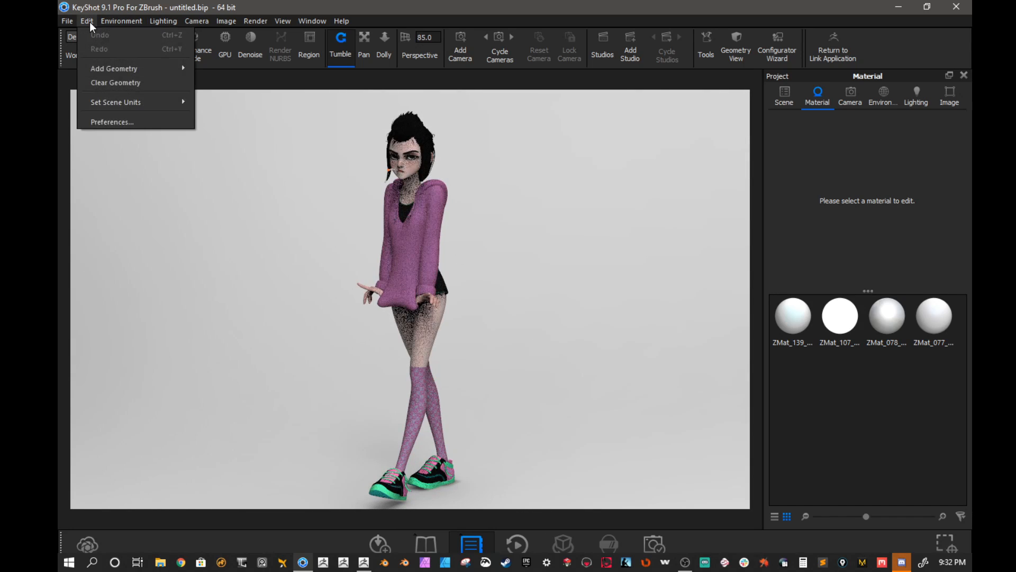
{"action": "left_click", "coordinate": [114, 121]}
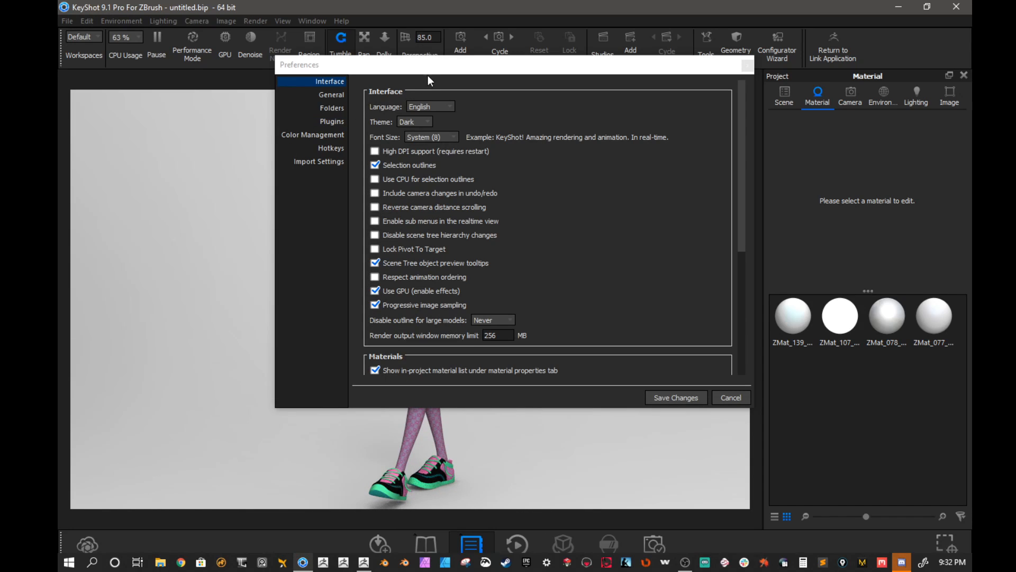
{"action": "left_click_drag", "start_coordinate": [428, 76], "coordinate": [350, 60]}
{"action": "left_click", "coordinate": [249, 138]}
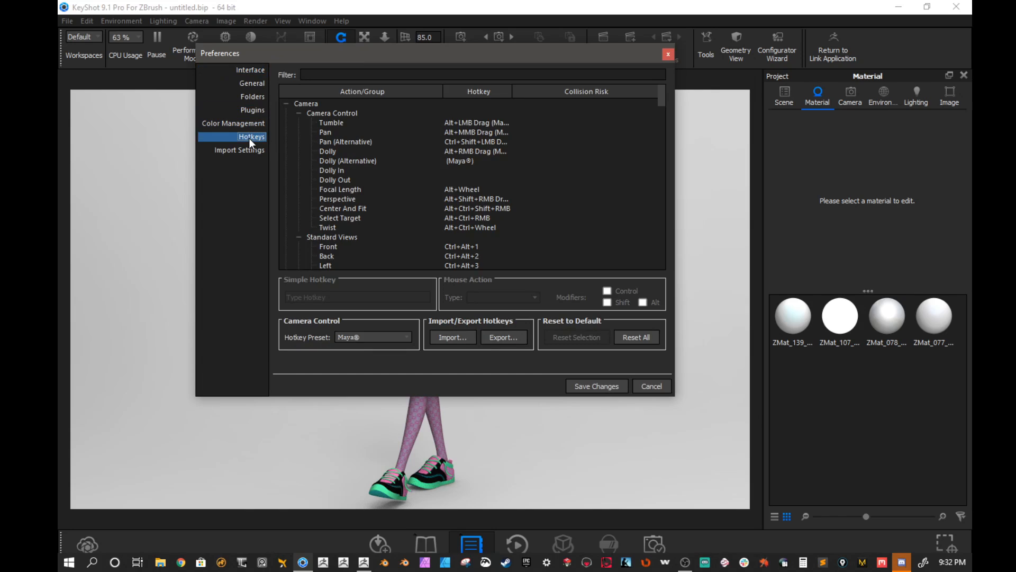
{"action": "left_click", "coordinate": [359, 336]}
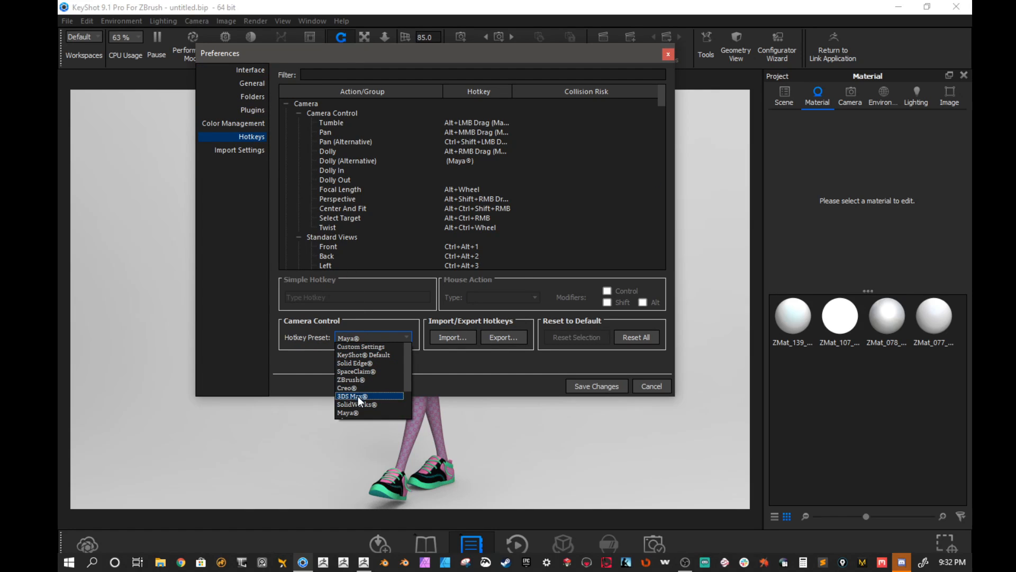
{"action": "scroll", "coordinate": [358, 380], "scroll_direction": "down", "scroll_amount": 2}
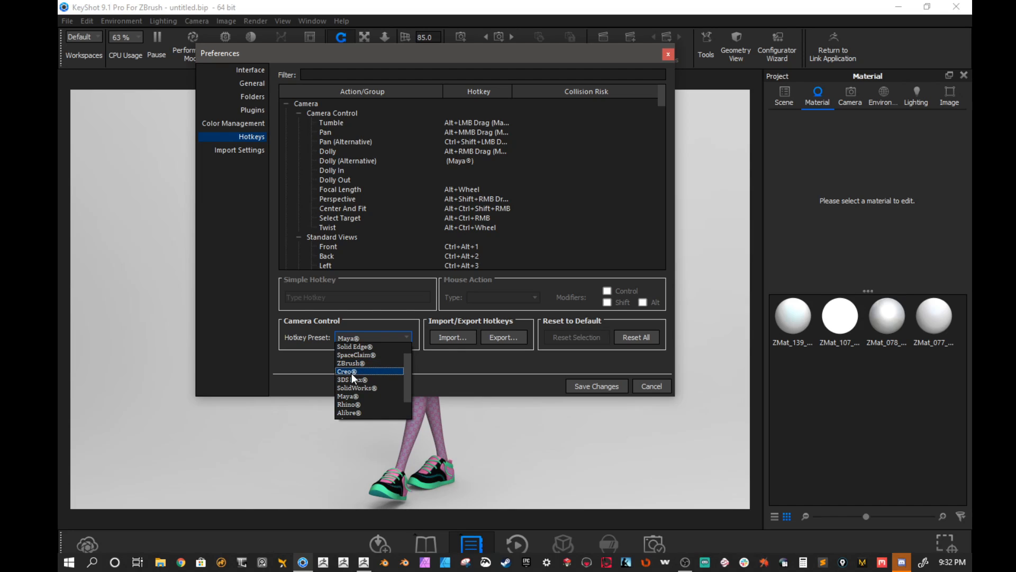
{"action": "scroll", "coordinate": [361, 373], "scroll_direction": "up", "scroll_amount": 3}
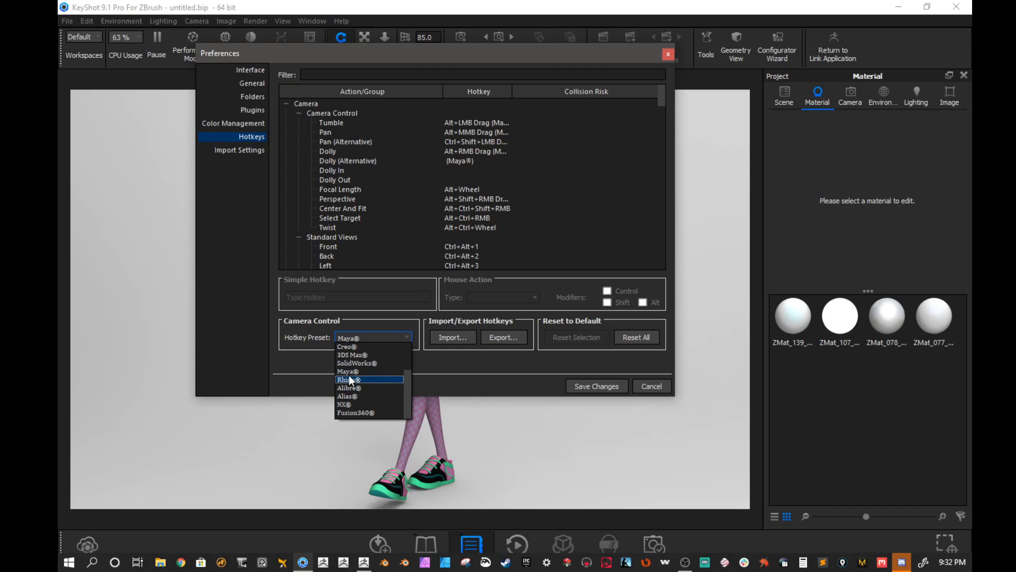
{"action": "left_click", "coordinate": [348, 373]}
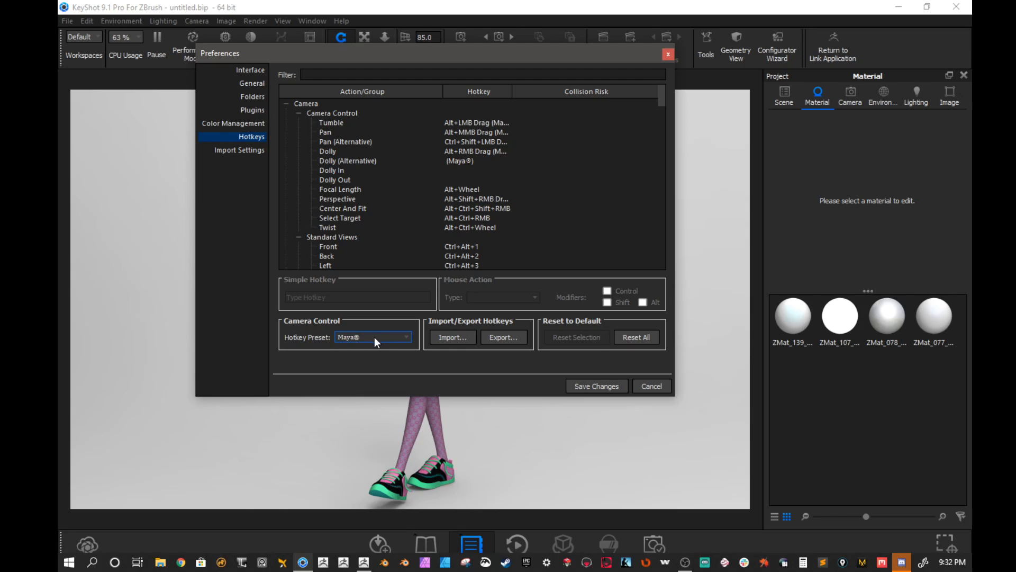
{"action": "left_click", "coordinate": [593, 382]}
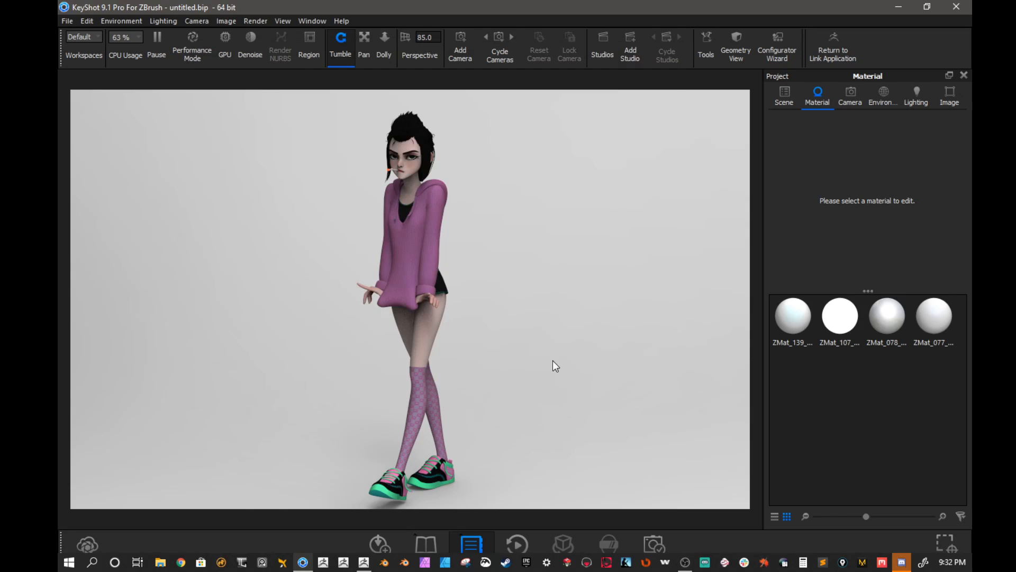
- Try the tumble and pan camera controls on the character and activate the Dolly tool
{"action": "left_click_drag", "start_coordinate": [553, 360], "coordinate": [484, 312], "text": "alt"}
{"action": "middle_click_drag", "start_coordinate": [484, 311], "coordinate": [479, 337], "text": "alt"}
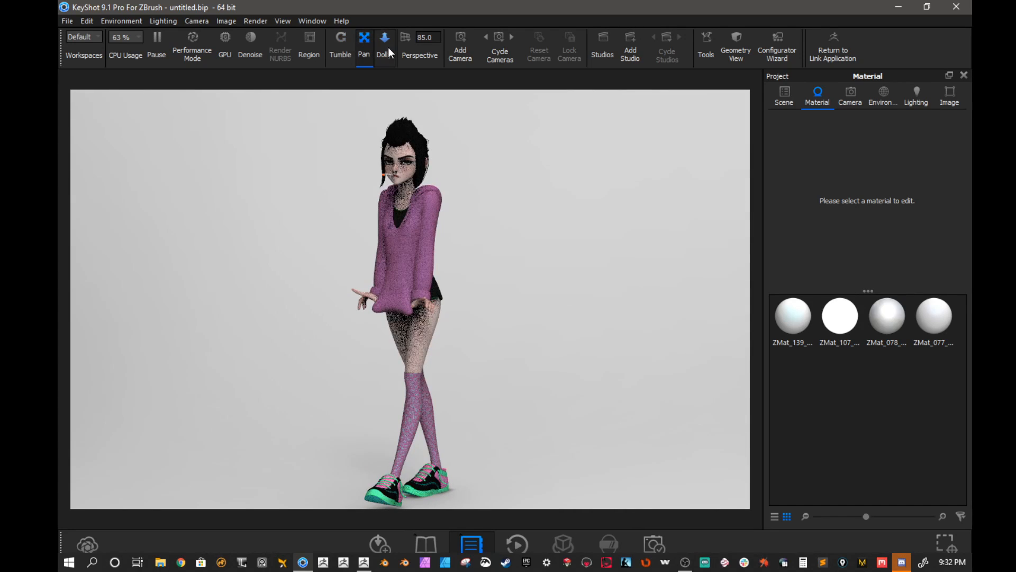
{"action": "left_click_drag", "start_coordinate": [476, 176], "coordinate": [494, 166]}
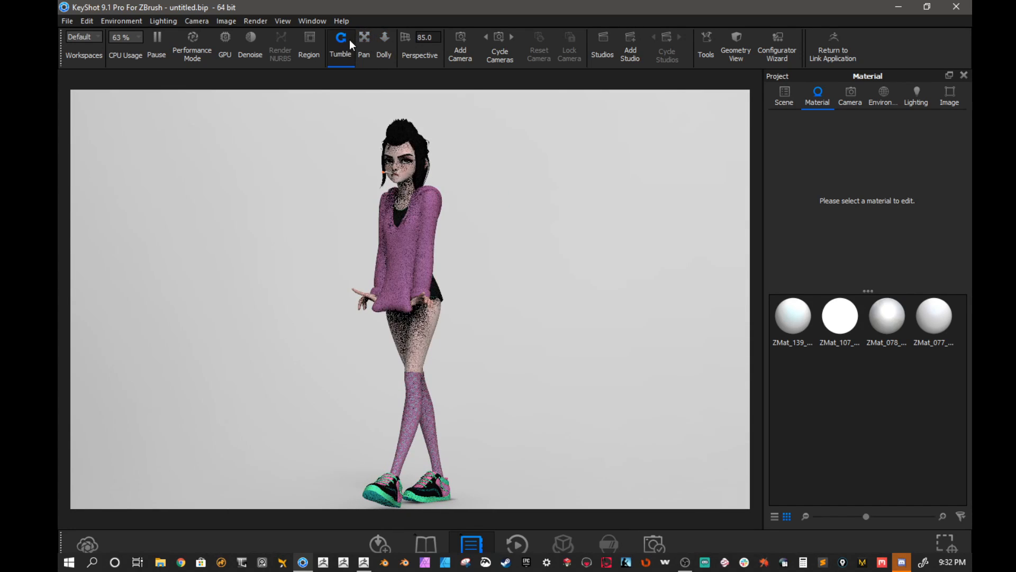
{"action": "left_click", "coordinate": [383, 45]}
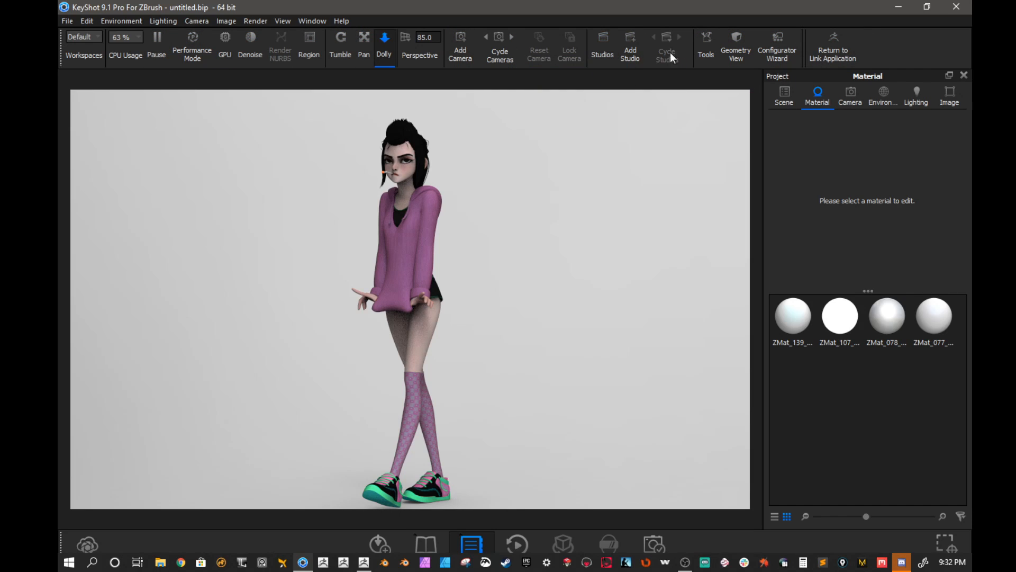
- Add the Scripting Console to the displayed tools and remove it again
{"action": "right_click", "coordinate": [903, 47]}
{"action": "left_click", "coordinate": [904, 42]}
{"action": "right_click", "coordinate": [914, 48]}
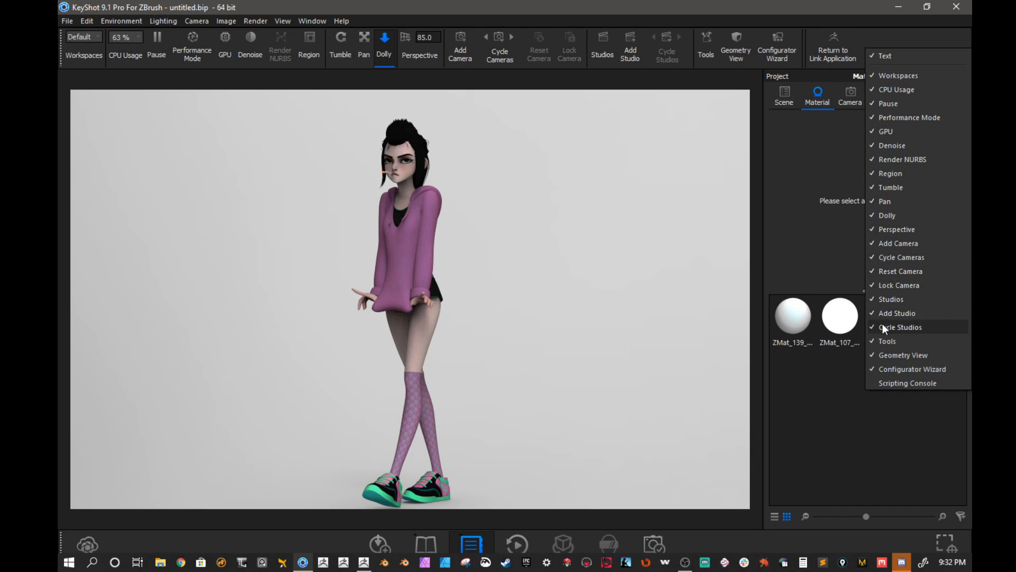
{"action": "left_click", "coordinate": [885, 382]}
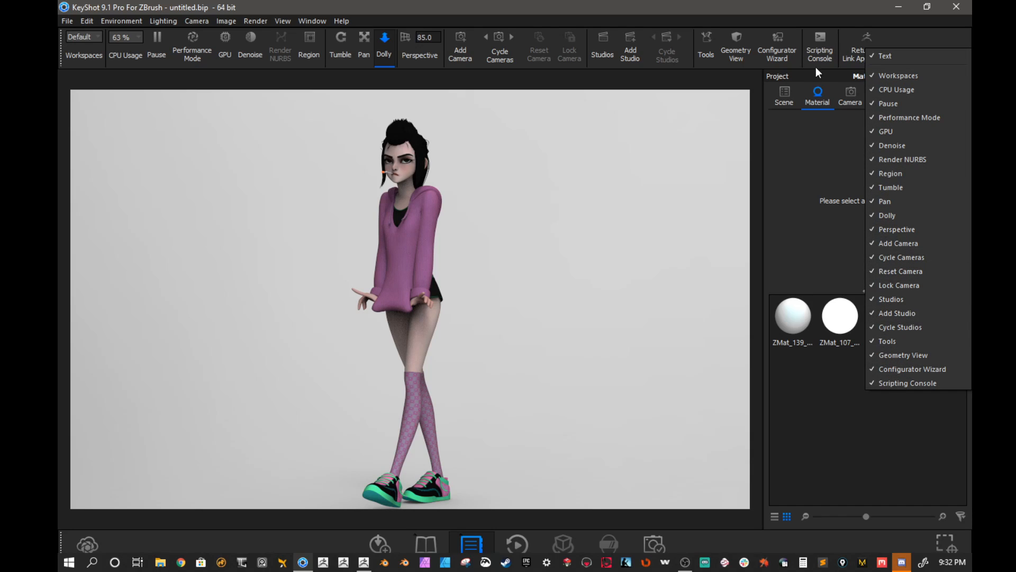
{"action": "left_click", "coordinate": [883, 382]}
{"action": "left_click", "coordinate": [627, 168]}
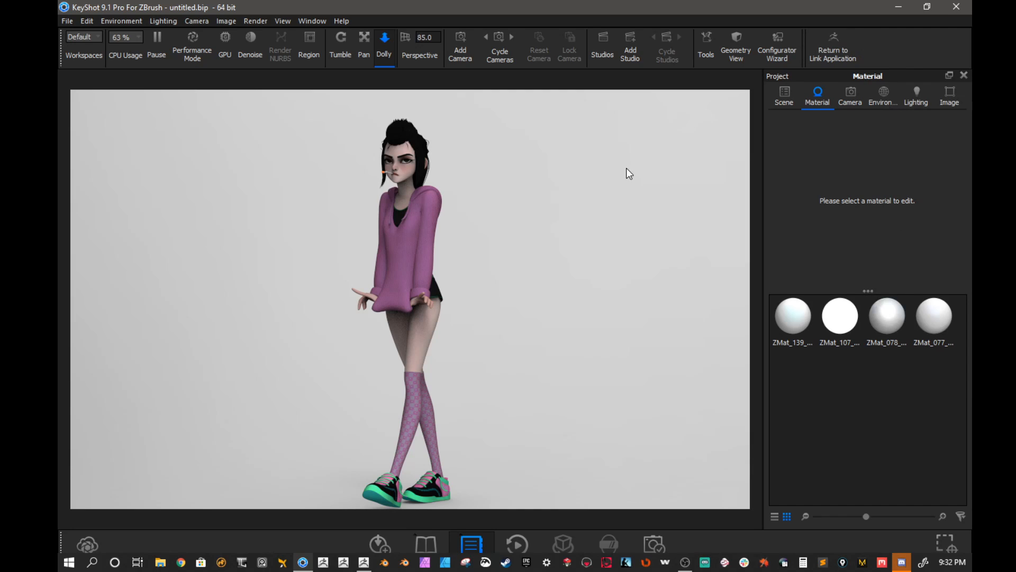
- Dolly and tumble the camera slightly around the full-body character
{"action": "right_click_drag", "start_coordinate": [519, 175], "coordinate": [500, 176], "text": "alt"}
{"action": "mouse_move", "coordinate": [501, 175]}
{"action": "left_mouse_down", "text": "alt"}
{"action": "mouse_move", "coordinate": [356, 163]}
{"action": "mouse_move", "coordinate": [500, 173]}
{"action": "left_mouse_up", "text": "alt"}
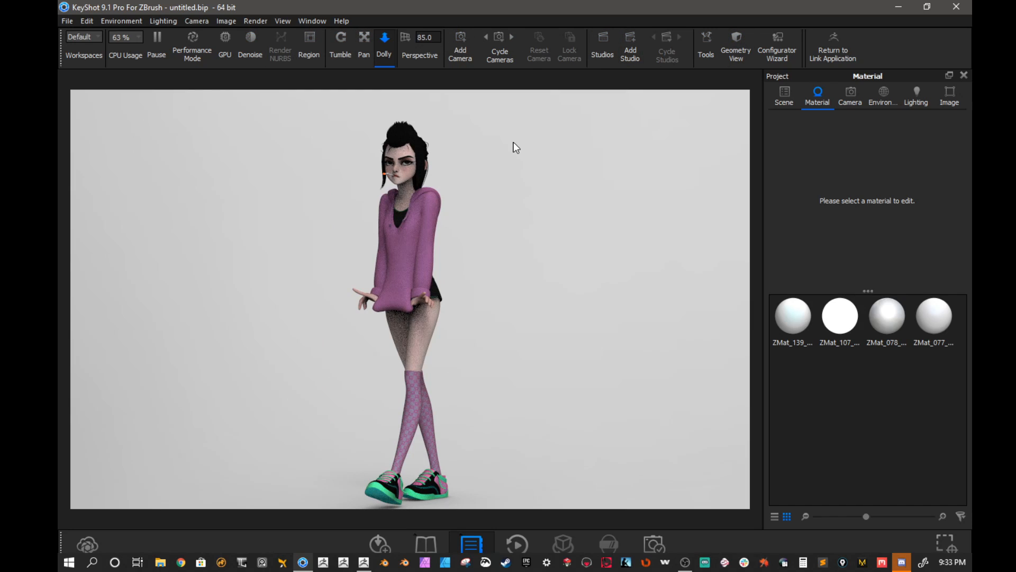
- Tumble and reposition the view around the character and look over the available geometry, material and camera tools
{"action": "left_click_drag", "start_coordinate": [513, 145], "coordinate": [515, 184], "text": "alt"}
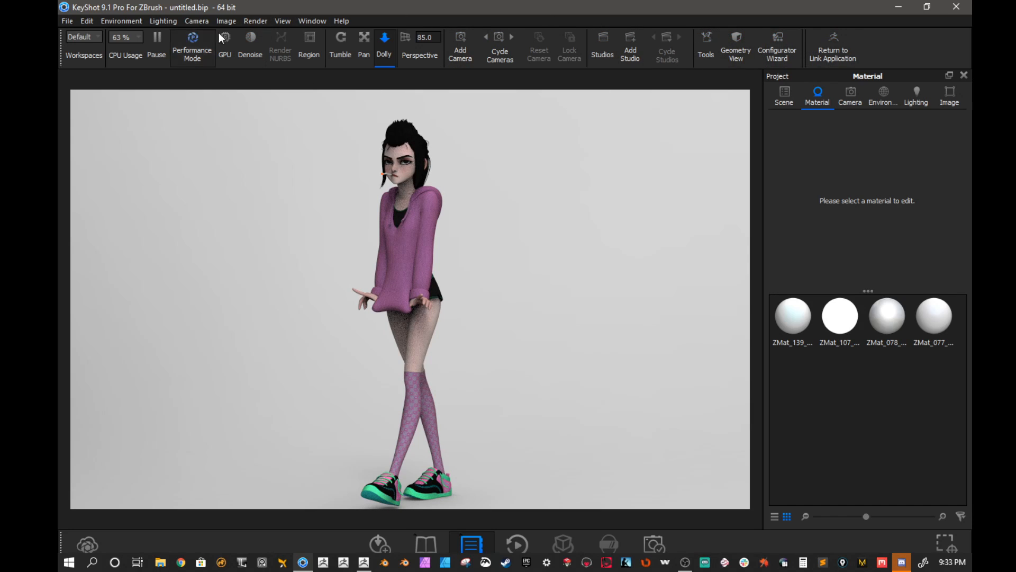
{"action": "mouse_move", "coordinate": [504, 148]}
{"action": "left_mouse_down", "text": "alt"}
{"action": "mouse_move", "coordinate": [457, 141]}
{"action": "mouse_move", "coordinate": [506, 168]}
{"action": "mouse_move", "coordinate": [530, 154]}
{"action": "mouse_move", "coordinate": [503, 146]}
{"action": "mouse_move", "coordinate": [521, 157]}
{"action": "left_mouse_up", "text": "alt"}
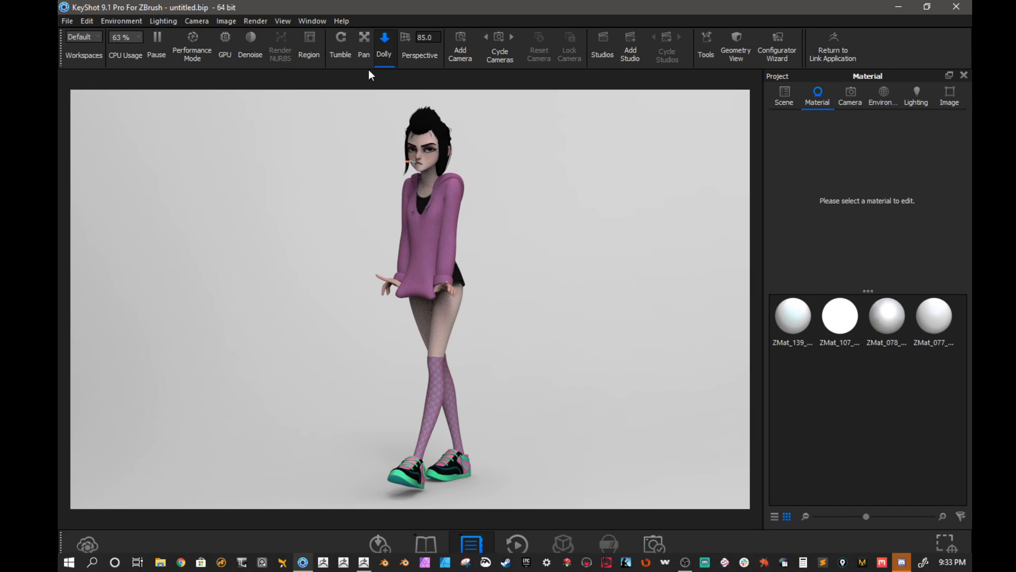
{"action": "left_click", "coordinate": [704, 45]}
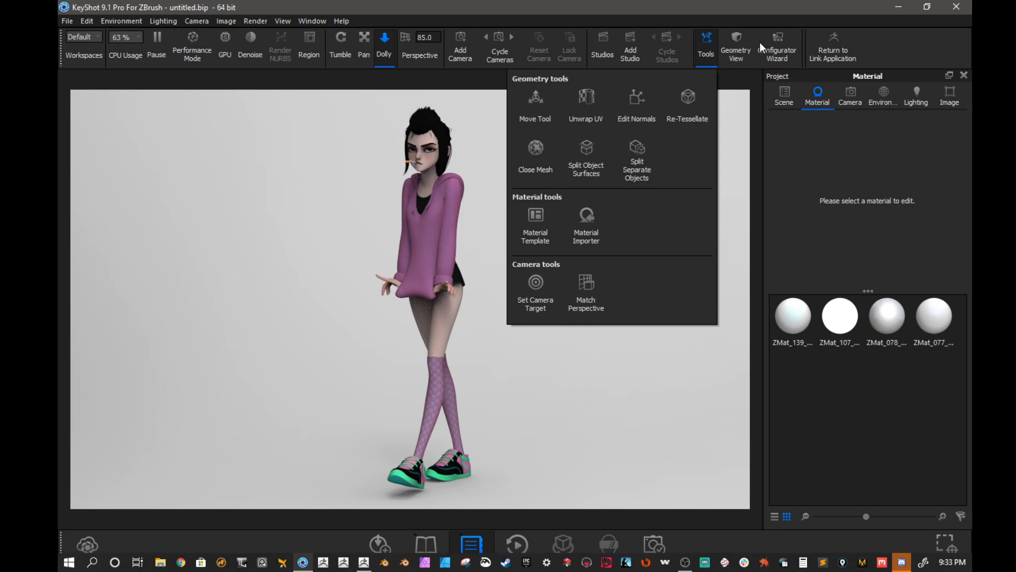
{"action": "left_click", "coordinate": [877, 45]}
{"action": "left_click", "coordinate": [709, 49]}
{"action": "left_click", "coordinate": [711, 38]}
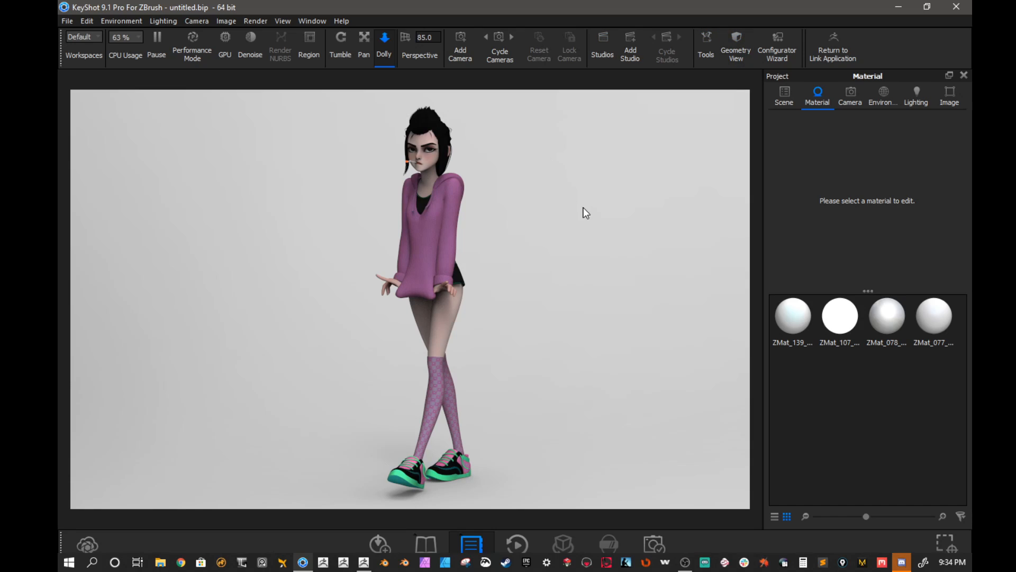
- Reduce the camera perspective to 61 and tumble around the character to check the effect
{"action": "left_click_drag", "start_coordinate": [583, 214], "coordinate": [581, 186]}
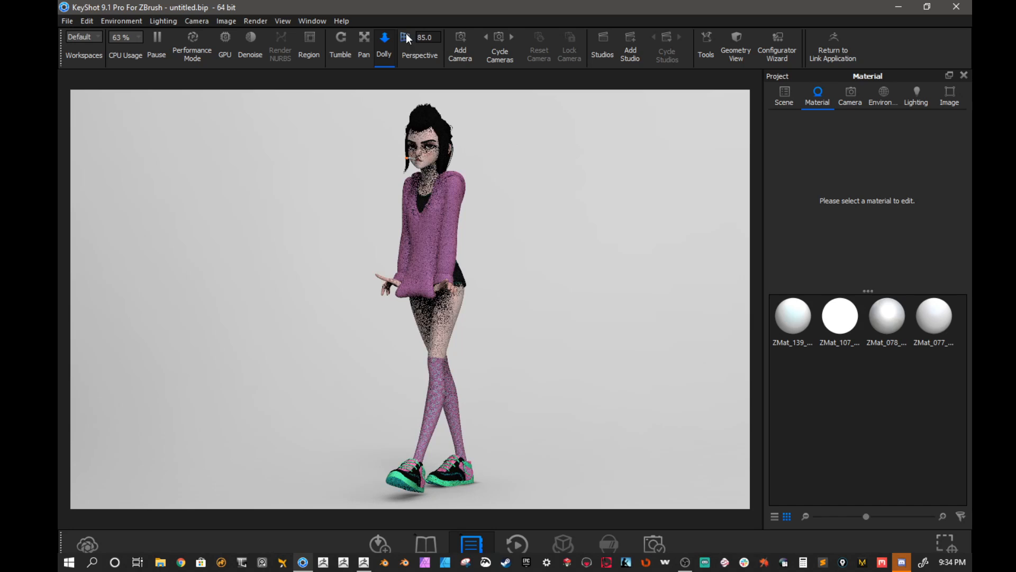
{"action": "left_click", "coordinate": [406, 37]}
{"action": "left_click_drag", "start_coordinate": [470, 55], "coordinate": [465, 56]}
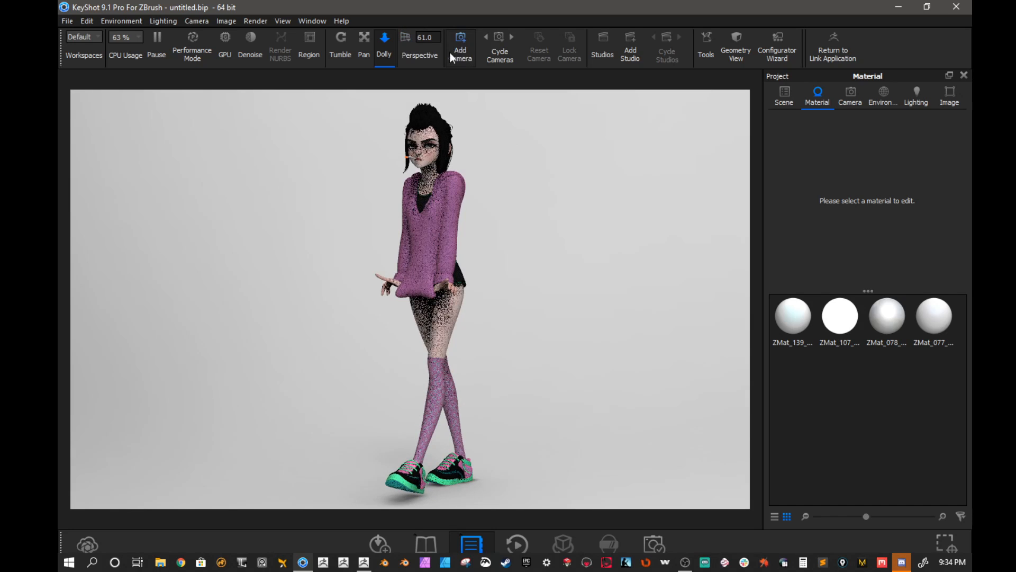
{"action": "left_click", "coordinate": [405, 38]}
{"action": "left_click", "coordinate": [529, 139]}
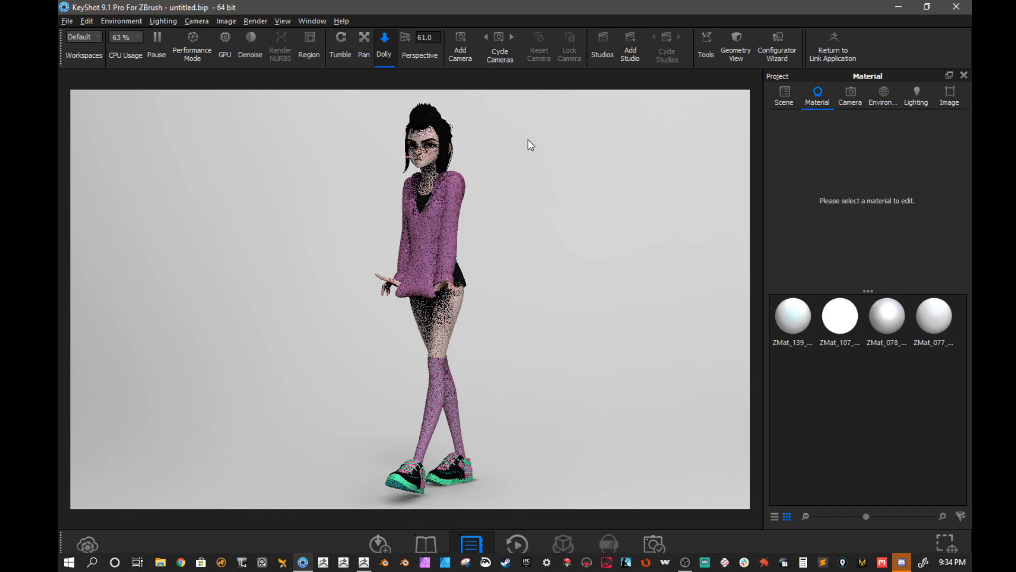
{"action": "left_click_drag", "start_coordinate": [492, 166], "coordinate": [546, 167], "text": "alt"}
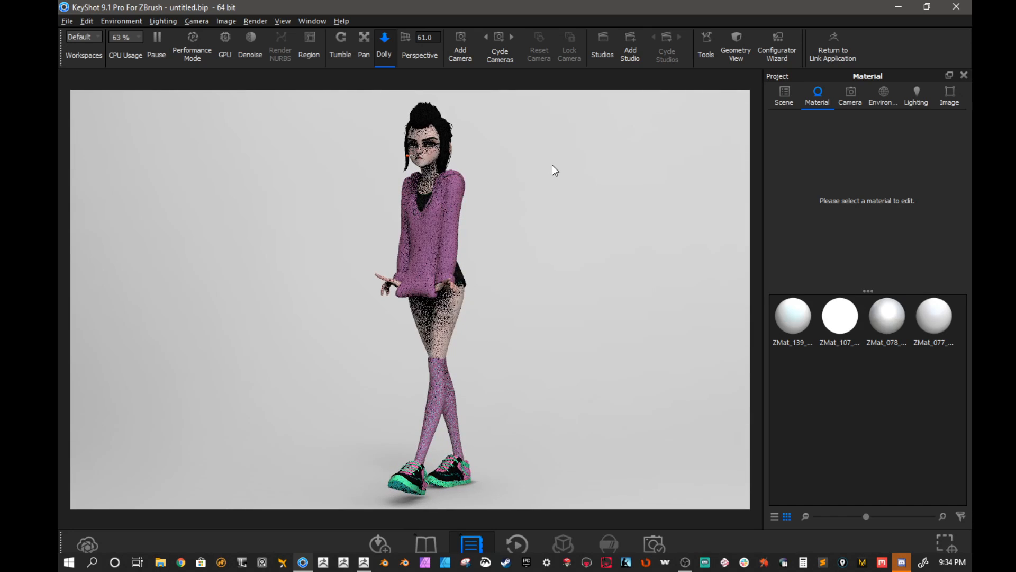
- Set the camera perspective to exactly 60 and tumble to a three-quarter view of the character
{"action": "left_click", "coordinate": [414, 38]}
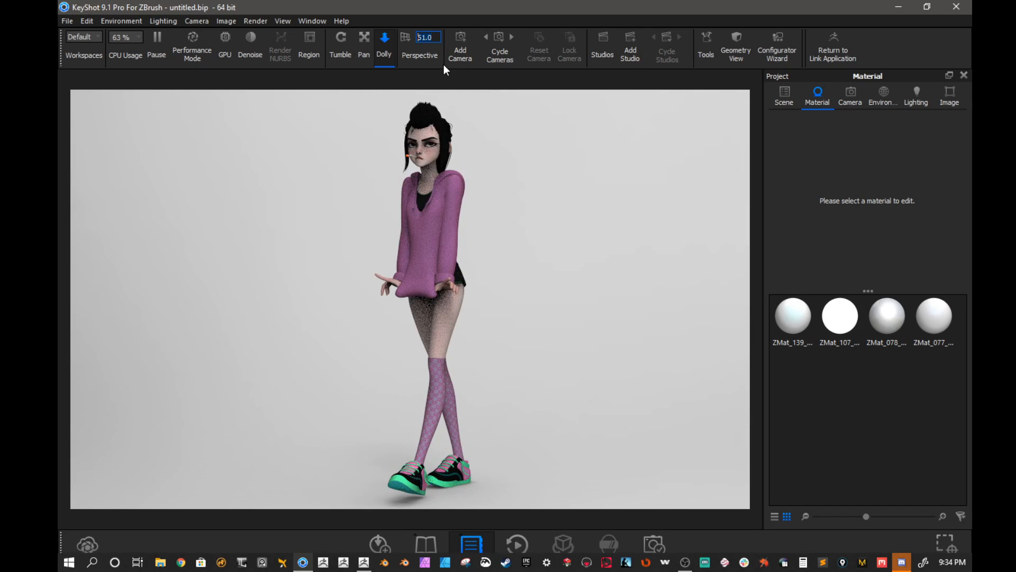
{"action": "type", "text": "60"}
{"action": "key", "text": "Return"}
{"action": "left_click", "coordinate": [538, 163]}
{"action": "left_click_drag", "start_coordinate": [538, 268], "coordinate": [390, 271]}
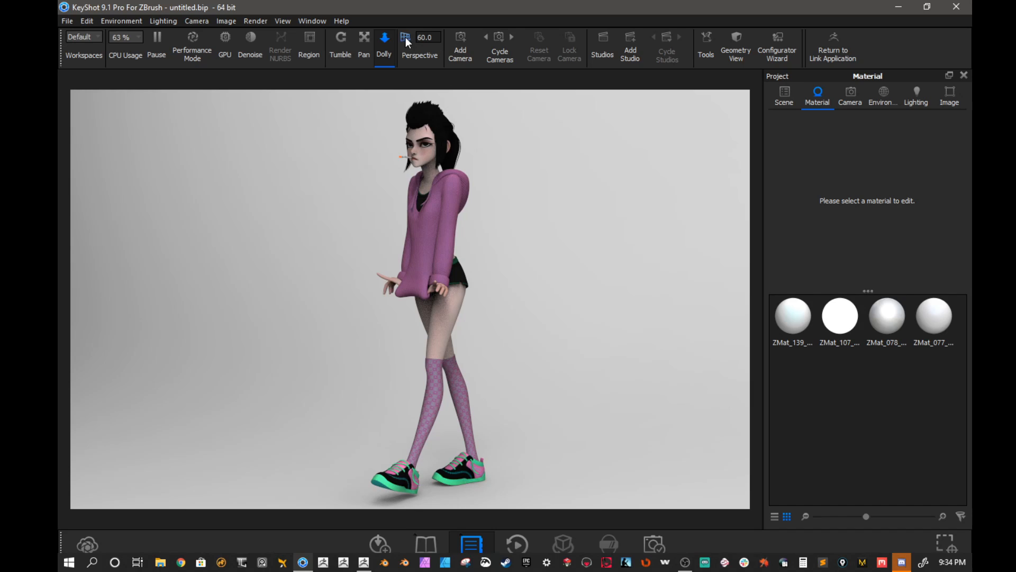
- Raise the camera perspective in stages through 117 and 147 to 200 and tumble around the character to judge the flattening
{"action": "left_click_drag", "start_coordinate": [406, 39], "coordinate": [480, 50]}
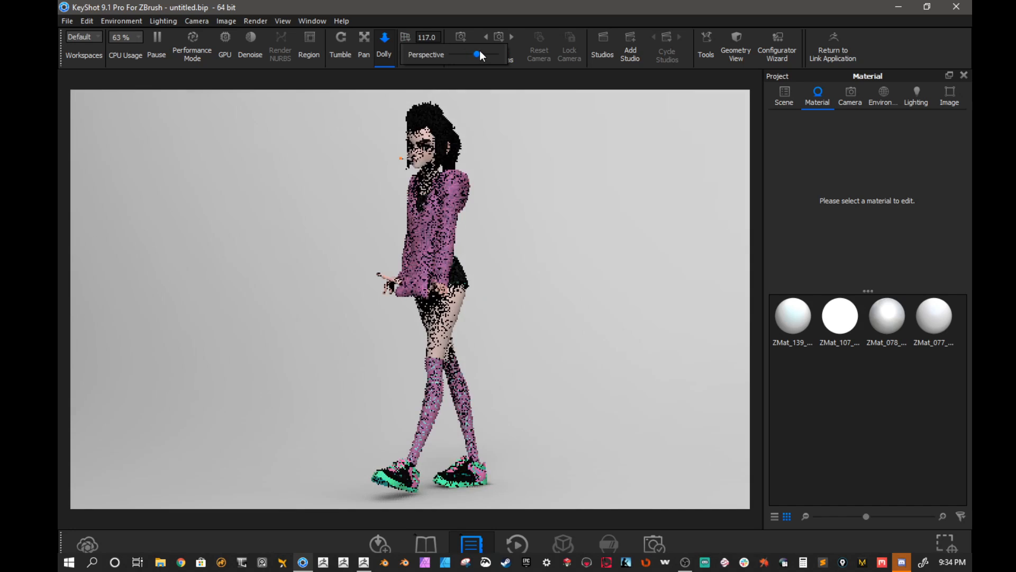
{"action": "left_click", "coordinate": [406, 38]}
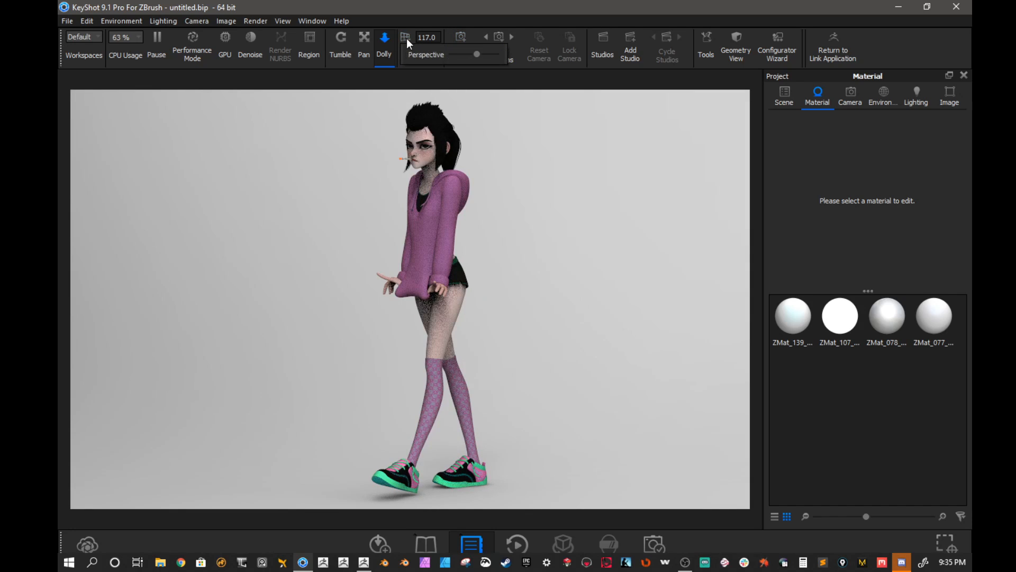
{"action": "left_click_drag", "start_coordinate": [475, 53], "coordinate": [482, 51]}
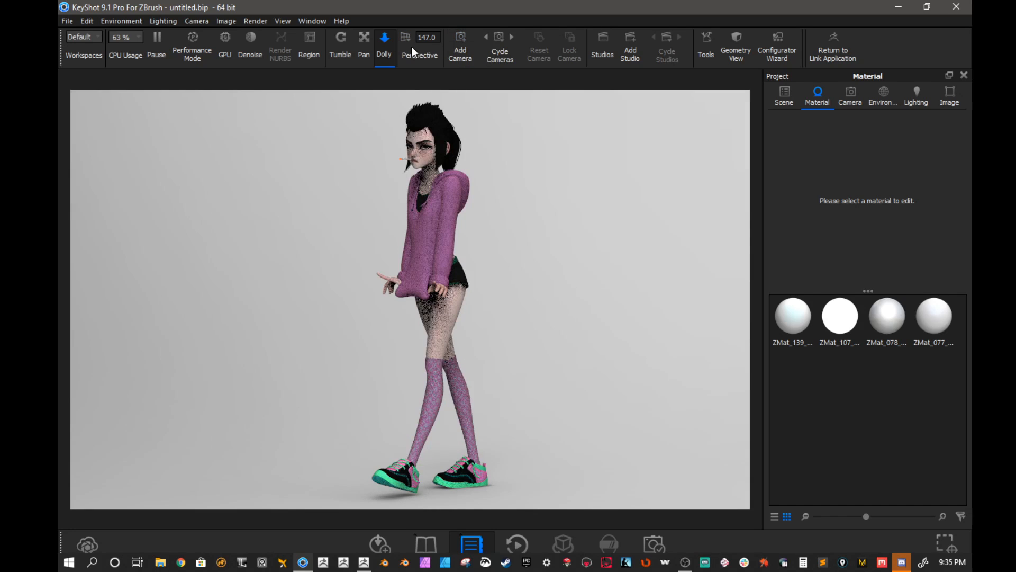
{"action": "left_click", "coordinate": [407, 40]}
{"action": "left_click_drag", "start_coordinate": [474, 58], "coordinate": [501, 46]}
{"action": "left_click_drag", "start_coordinate": [543, 248], "coordinate": [490, 238]}
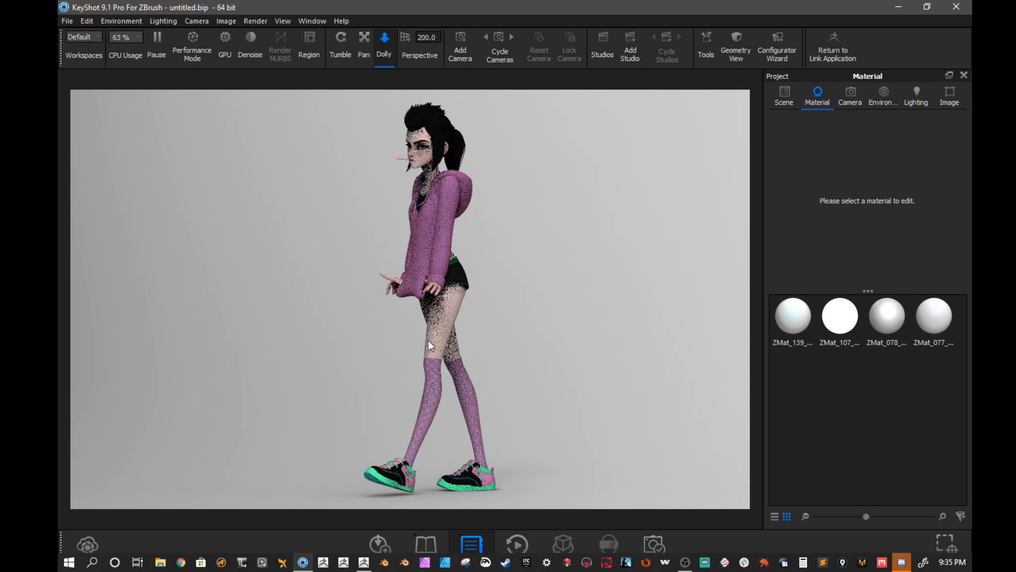
- Lower the camera perspective to 5 and tumble around the character to inspect the extreme distortion
{"action": "mouse_move", "coordinate": [407, 42]}
{"action": "left_click_drag", "start_coordinate": [495, 53], "coordinate": [453, 52]}
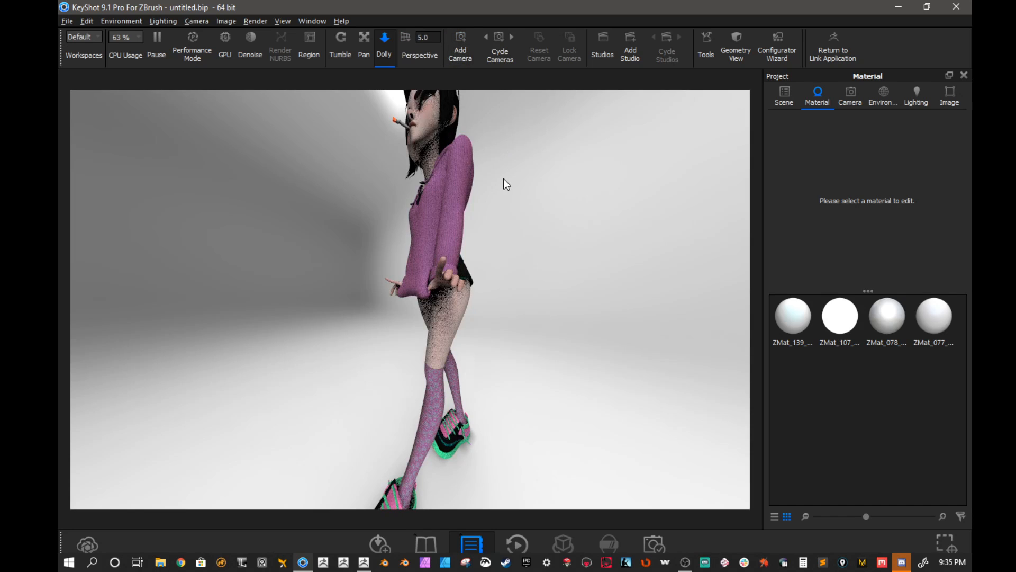
{"action": "left_click_drag", "start_coordinate": [504, 181], "coordinate": [535, 209]}
{"action": "left_click_drag", "start_coordinate": [528, 152], "coordinate": [508, 228]}
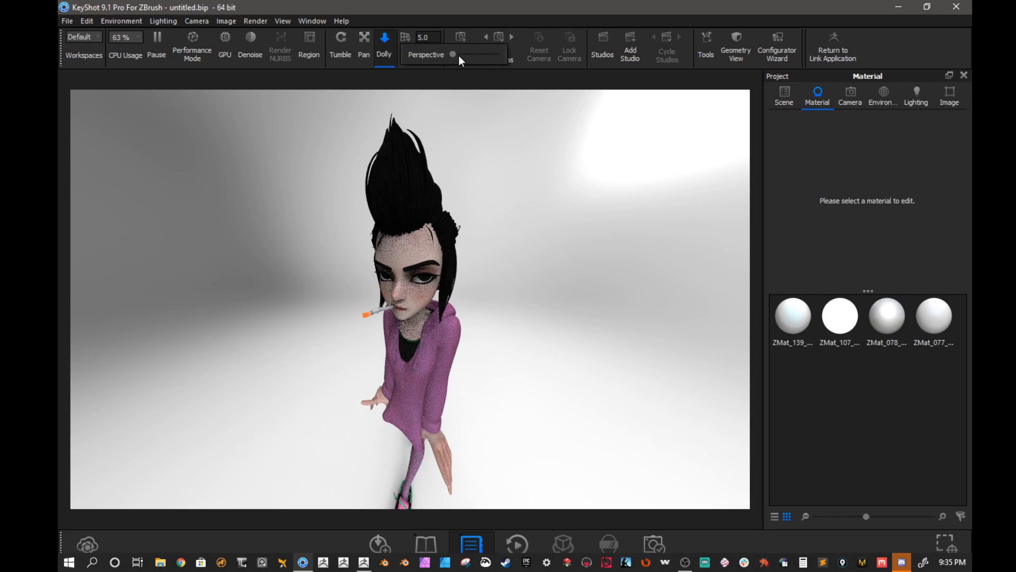
- Return the camera perspective to 60 and frame the character from the head to the knees
{"action": "mouse_move", "coordinate": [414, 37]}
{"action": "left_click_drag", "start_coordinate": [451, 53], "coordinate": [405, 37]}
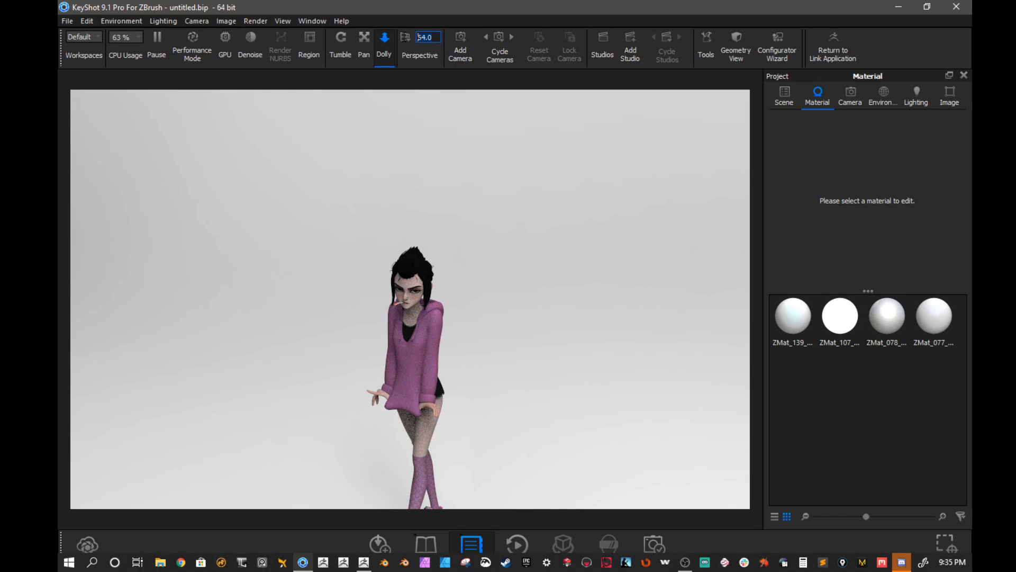
{"action": "type", "text": "60"}
{"action": "key", "text": "Return"}
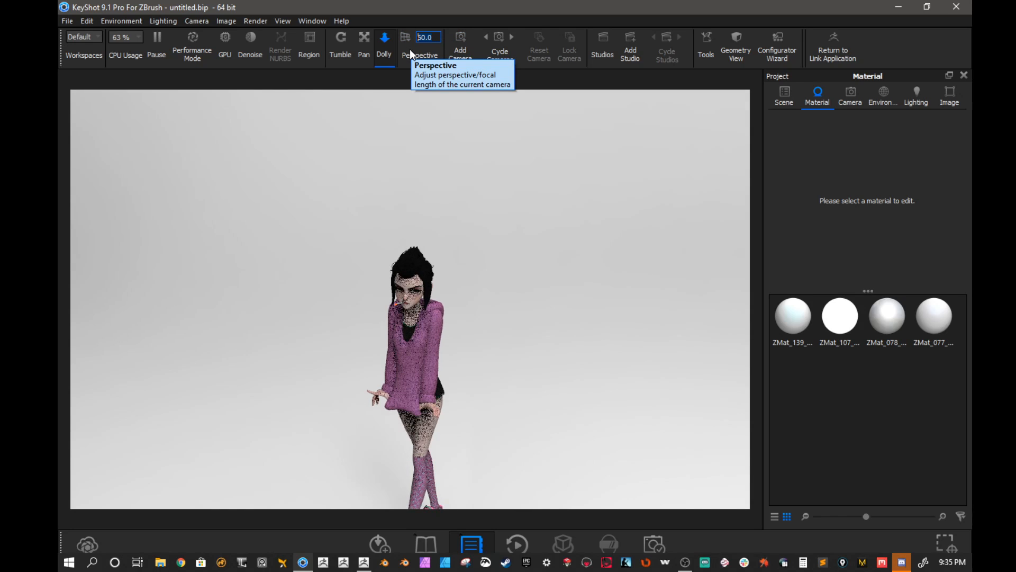
{"action": "left_click_drag", "start_coordinate": [462, 279], "coordinate": [378, 242]}
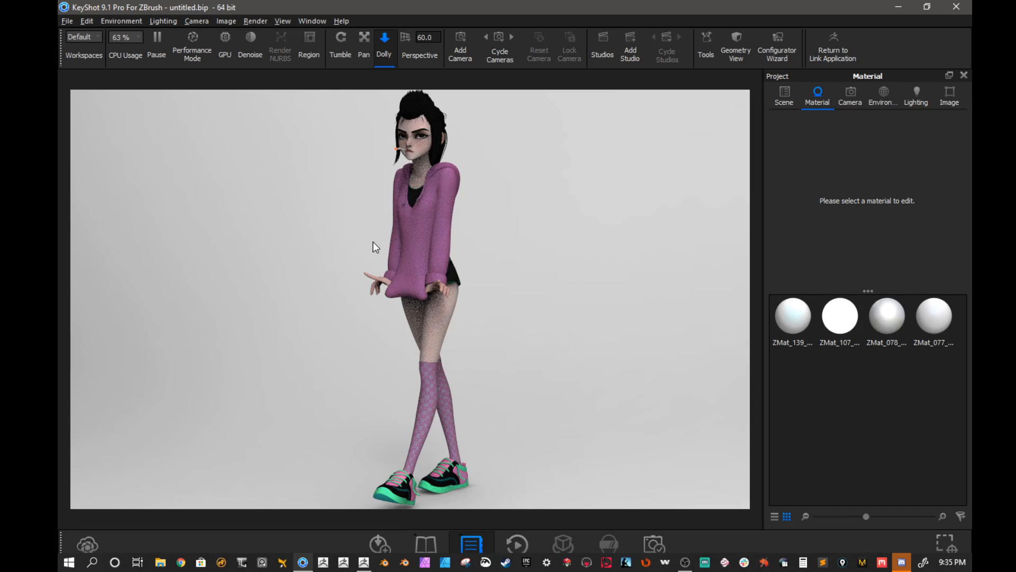
{"action": "left_click_drag", "start_coordinate": [372, 241], "coordinate": [505, 274]}
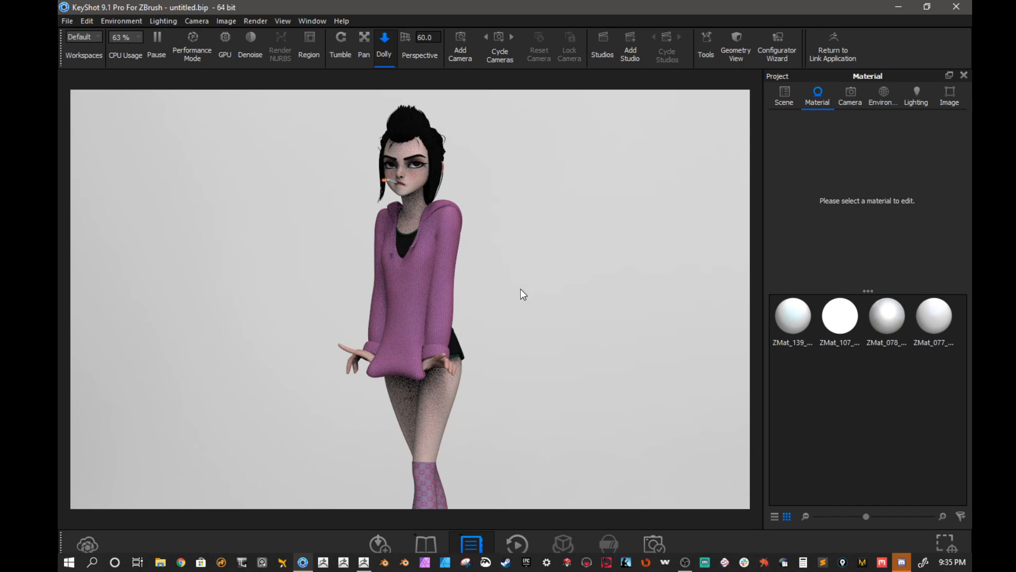
{"action": "left_click_drag", "start_coordinate": [544, 266], "coordinate": [519, 272]}
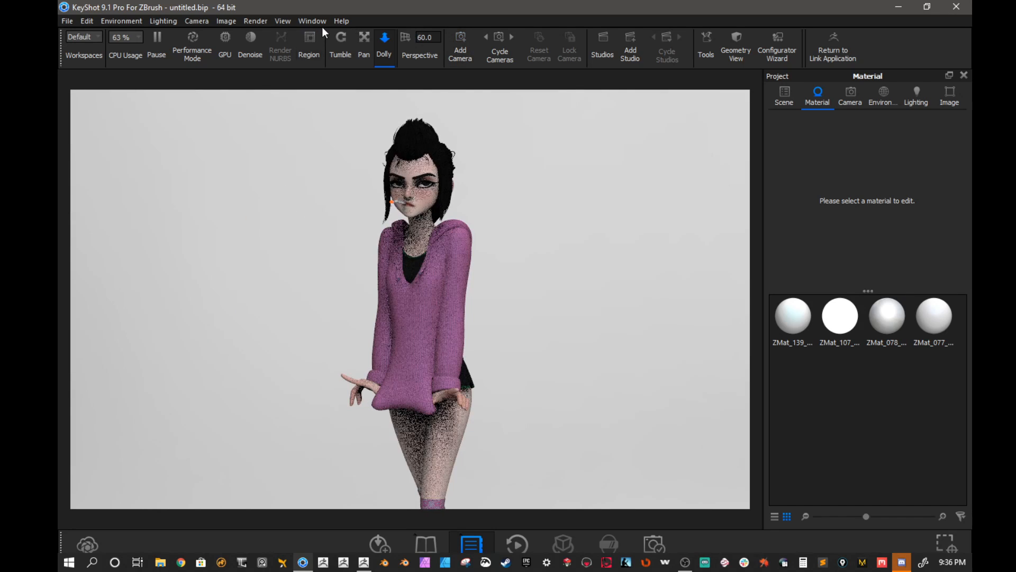
- Show the Materials library and re-maximize the window so that both the library and project panels fit on screen
{"action": "left_click", "coordinate": [322, 21]}
{"action": "mouse_move", "coordinate": [329, 90]}
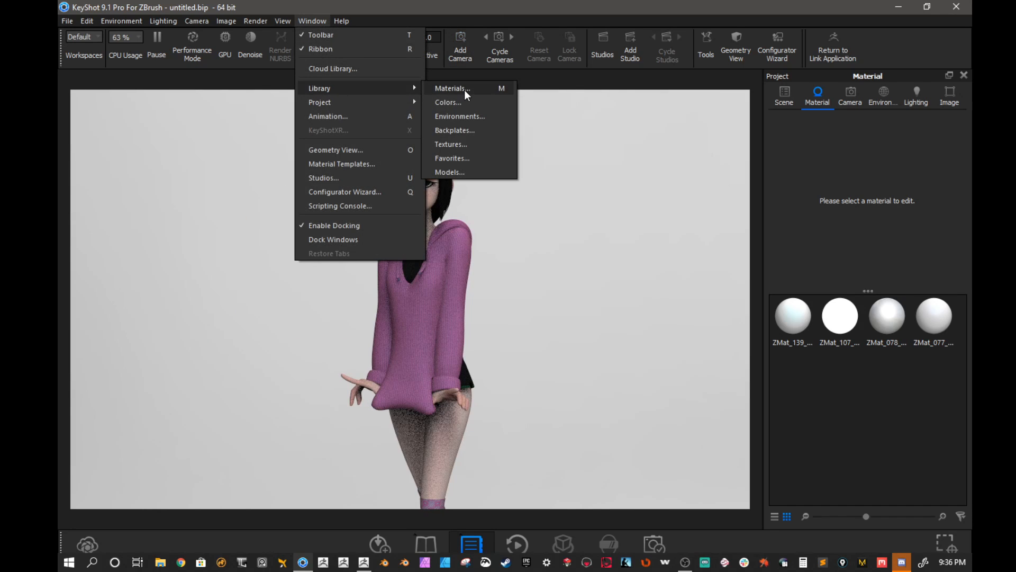
{"action": "left_click", "coordinate": [503, 87]}
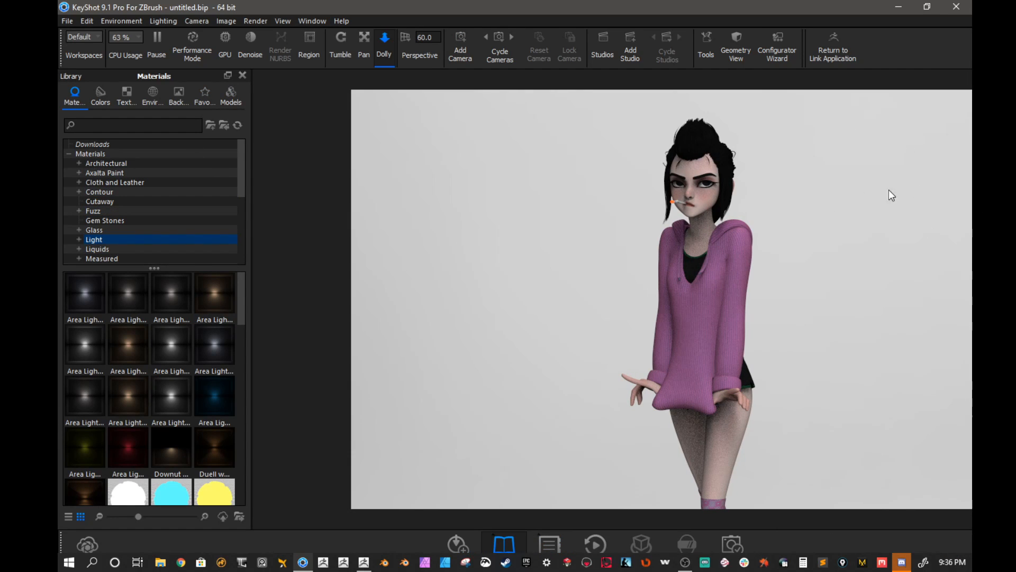
{"action": "key", "text": "space"}
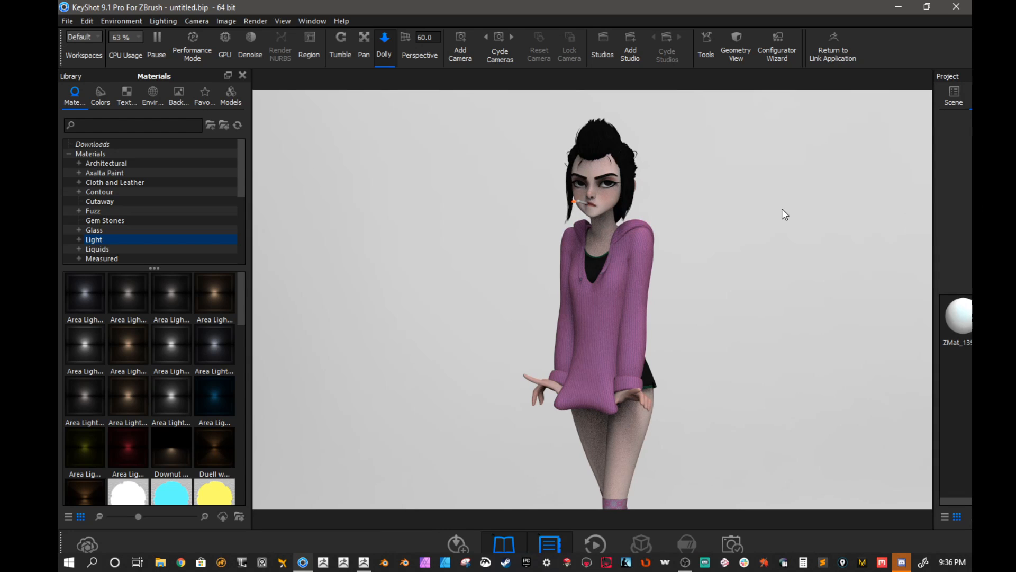
{"action": "key", "text": "f"}
{"action": "key", "text": "f"}
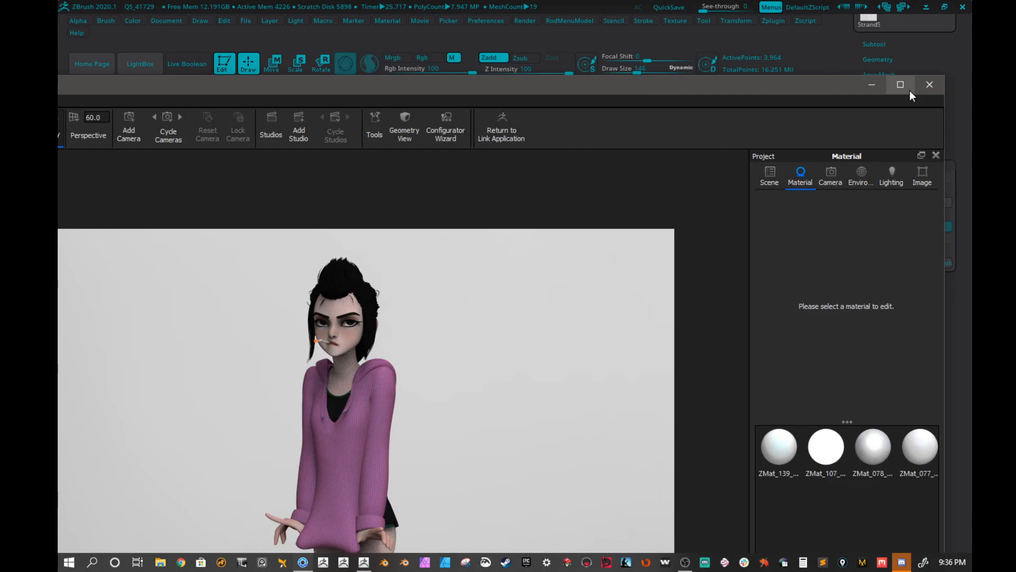
{"action": "left_click", "coordinate": [901, 86]}
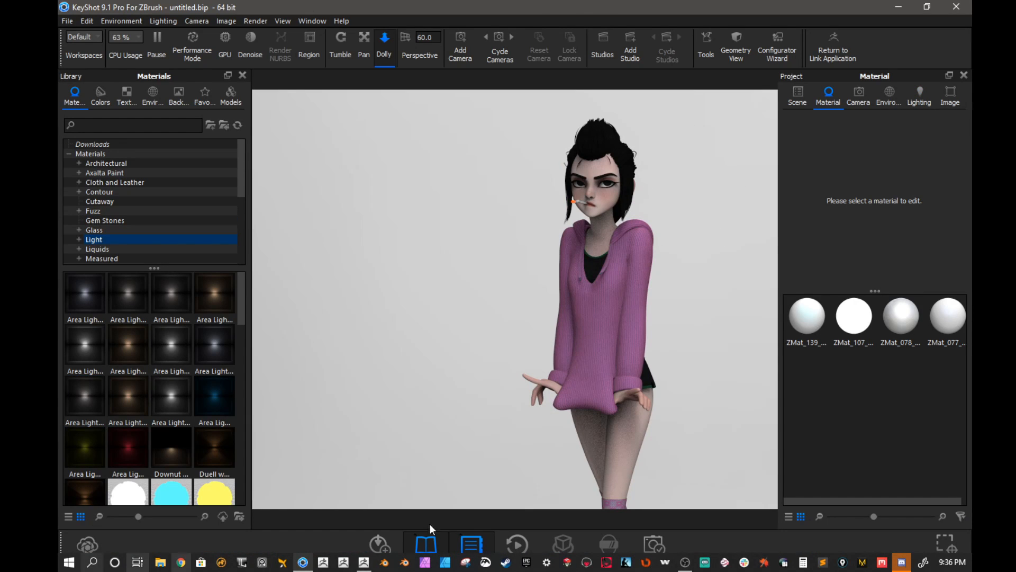
- Restore and maximize the window once more, and reframe the view closer on the character's upper body
{"action": "key", "text": "f"}
{"action": "key", "text": "f"}
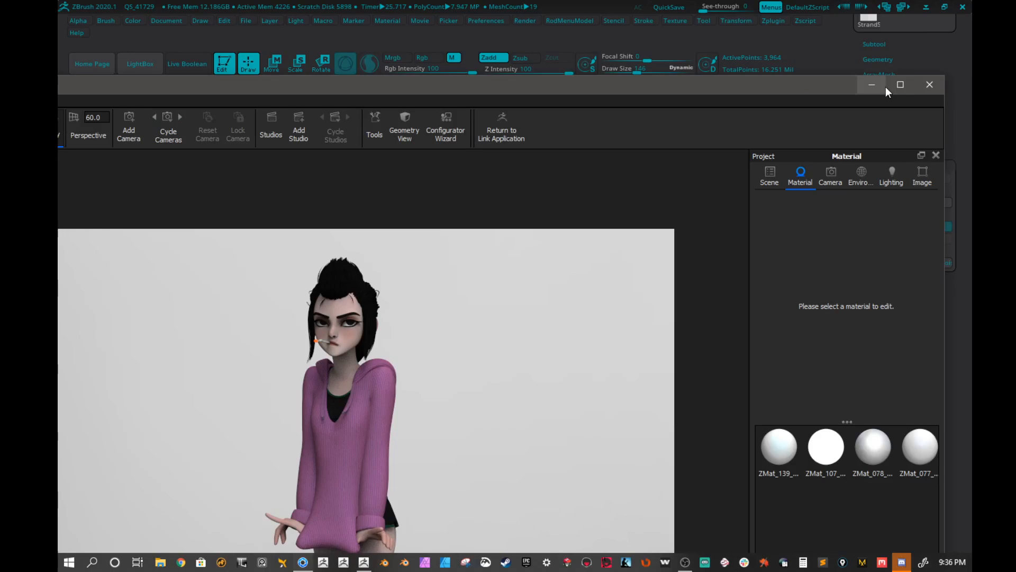
{"action": "left_click", "coordinate": [888, 86]}
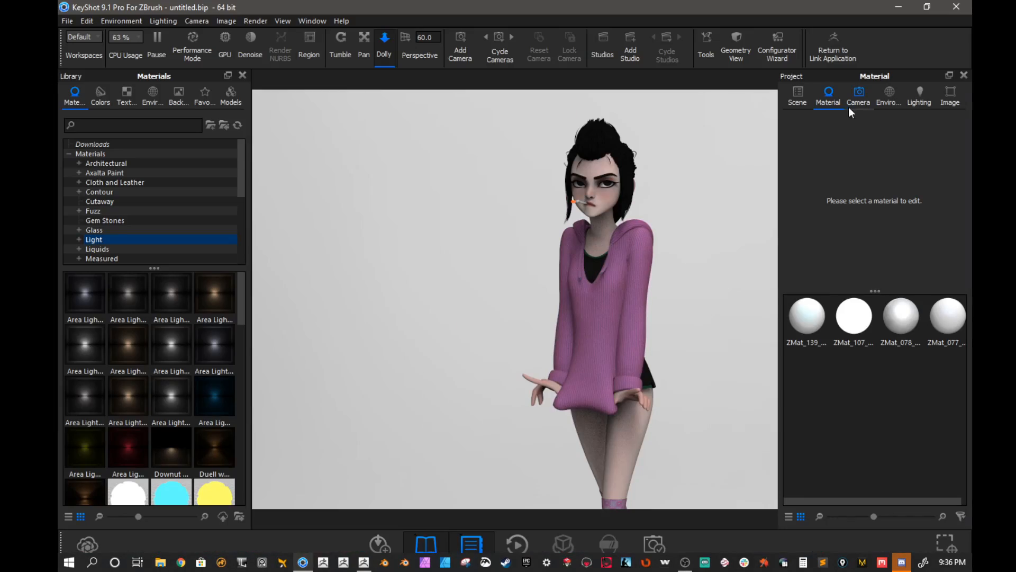
{"action": "left_click_drag", "start_coordinate": [459, 225], "coordinate": [617, 263]}
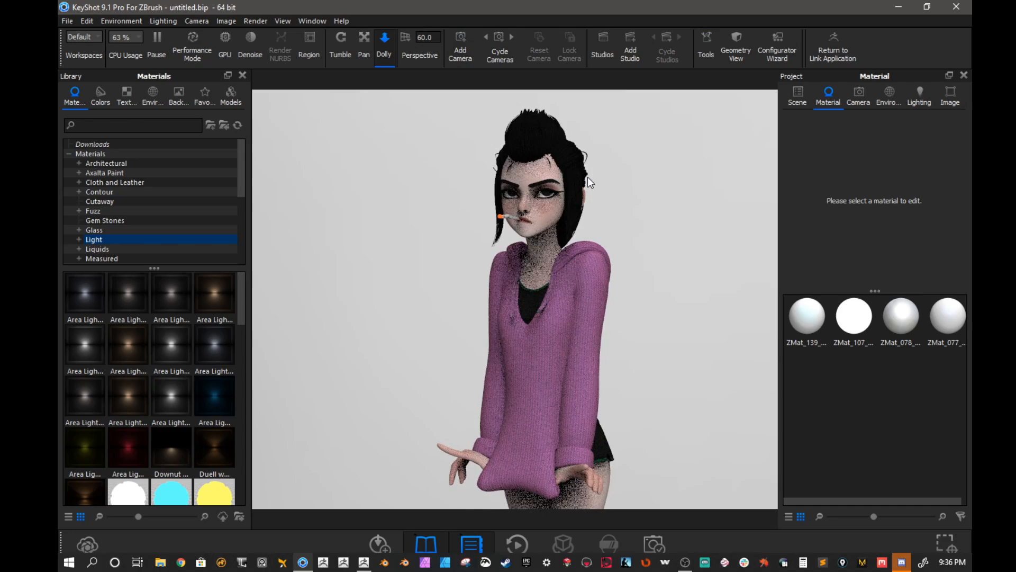
{"action": "key", "text": "f"}
{"action": "key", "text": "f"}
{"action": "key", "text": "f"}
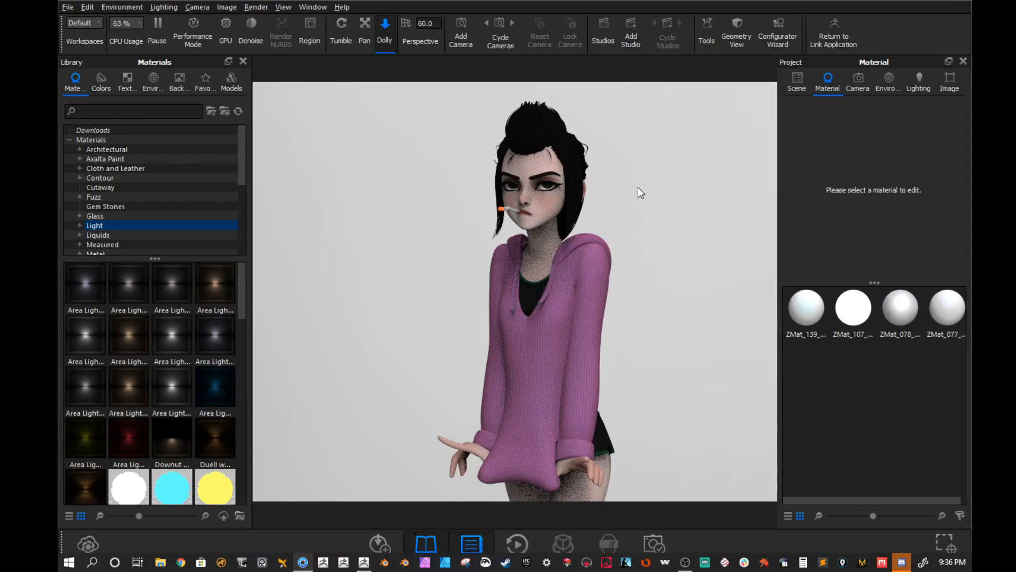
{"action": "left_click_drag", "start_coordinate": [637, 186], "coordinate": [595, 208]}
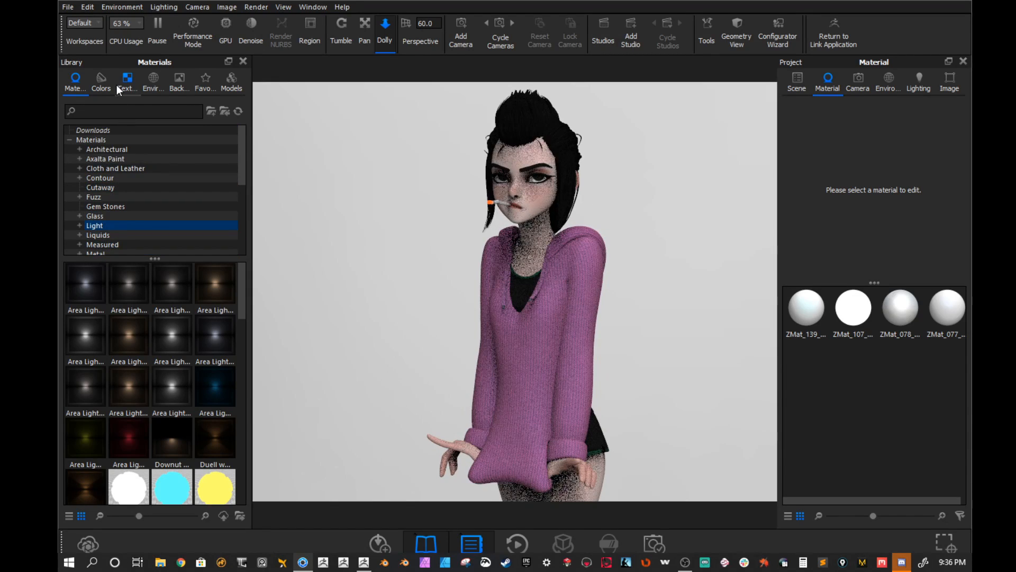
- Apply the interior environment Aversis_Bathroom_3k from the library to the scene and tumble to a frontal view of the character
{"action": "left_click", "coordinate": [154, 84]}
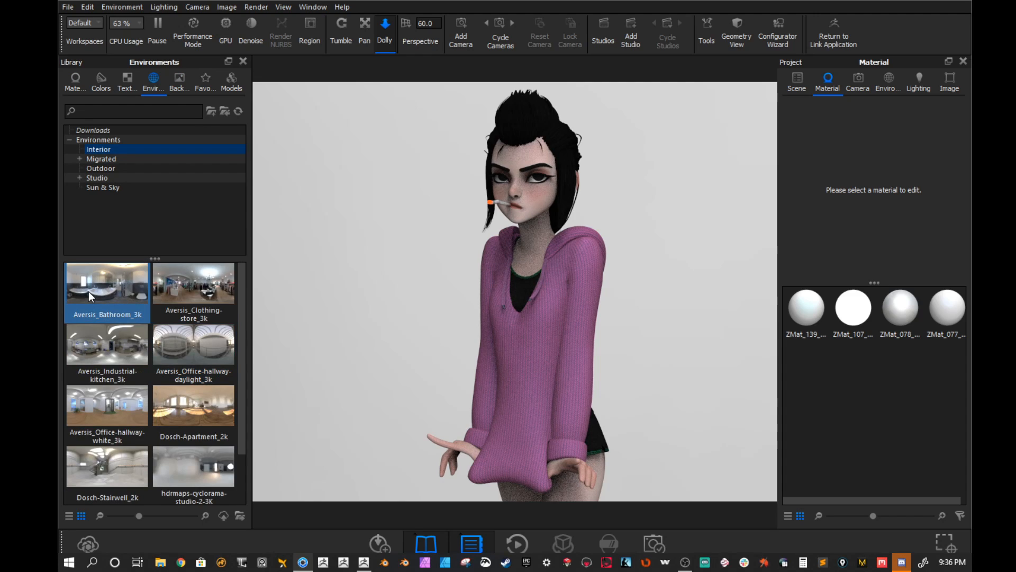
{"action": "mouse_move", "coordinate": [90, 281]}
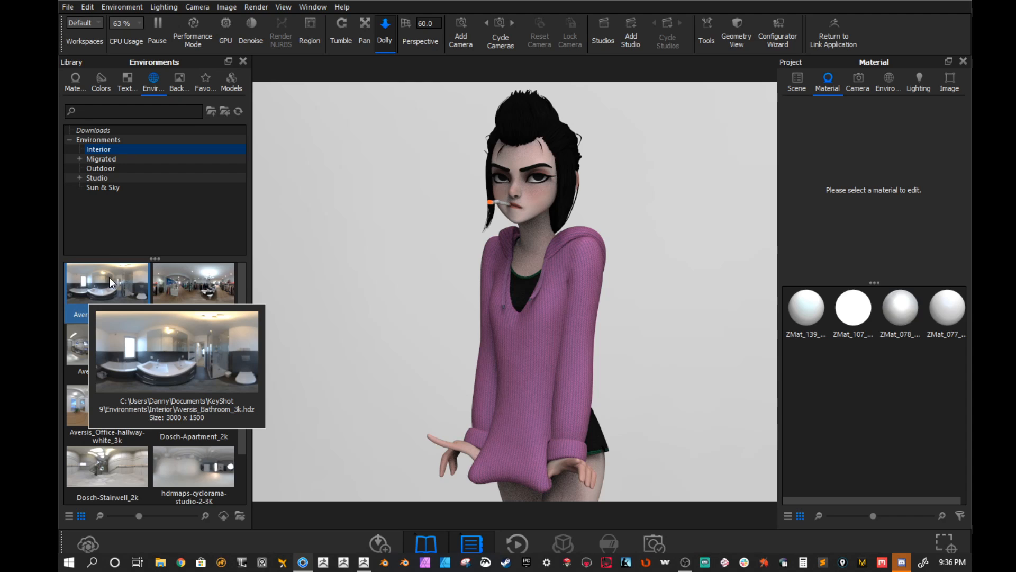
{"action": "left_click_drag", "start_coordinate": [104, 282], "coordinate": [301, 268]}
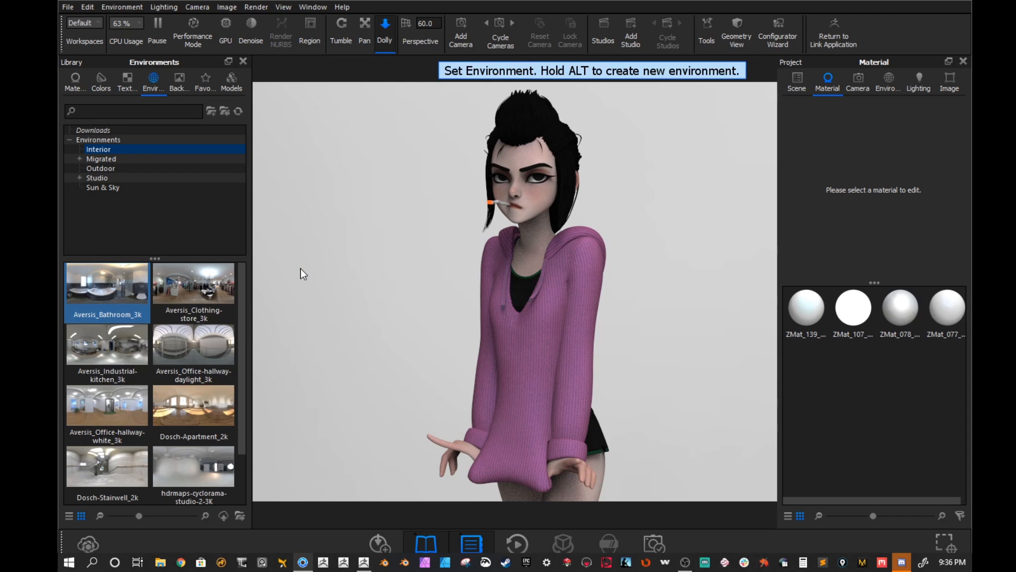
{"action": "left_click_drag", "start_coordinate": [311, 262], "coordinate": [444, 263]}
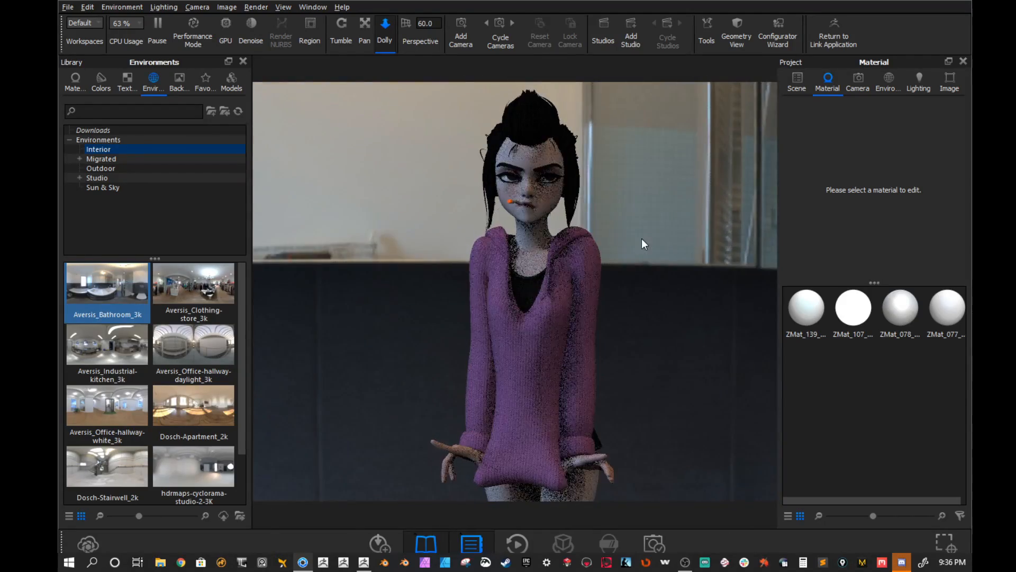
- Show the scene environment's settings and tumble the camera until the character is turned slightly away from the front
{"action": "left_click", "coordinate": [890, 85]}
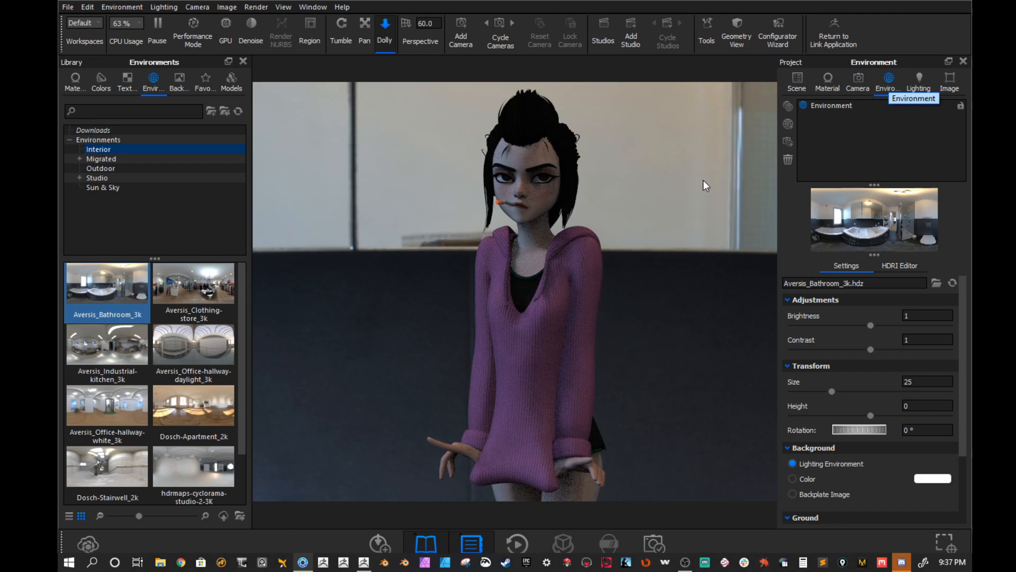
{"action": "left_click_drag", "start_coordinate": [701, 173], "coordinate": [677, 173]}
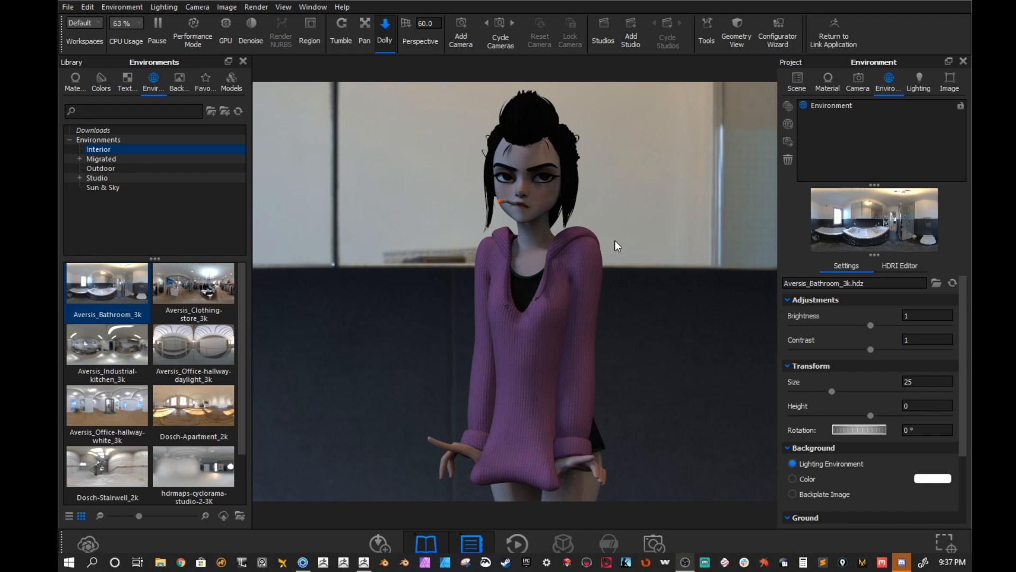
{"action": "left_click_drag", "start_coordinate": [615, 240], "coordinate": [675, 278]}
{"action": "scroll", "coordinate": [867, 313], "scroll_direction": "down", "scroll_amount": 2}
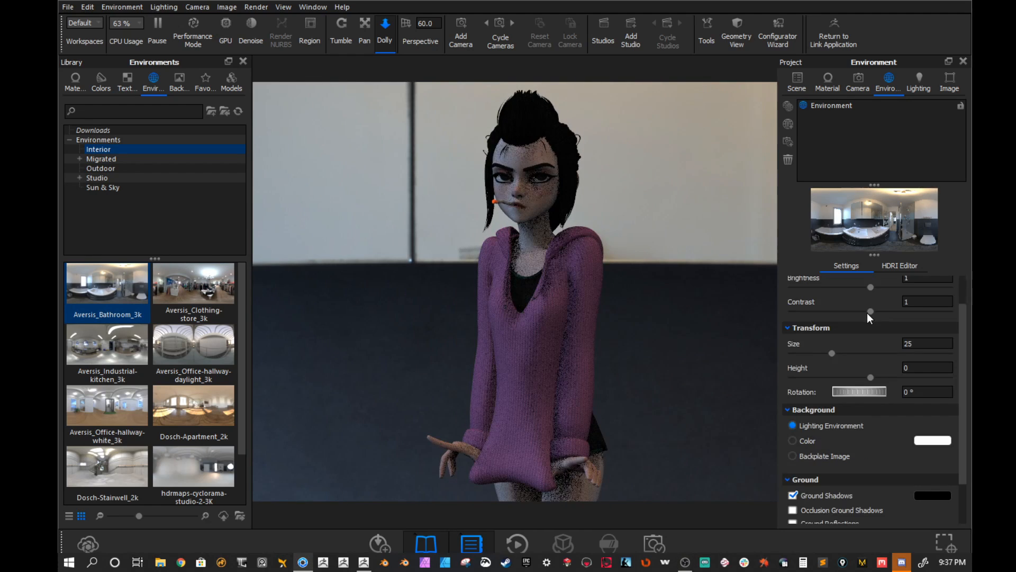
- Try a higher brightness and contrast in the environment adjustments, and reset both values to 1
{"action": "scroll", "coordinate": [867, 313], "scroll_direction": "up", "scroll_amount": 2}
{"action": "left_click_drag", "start_coordinate": [870, 324], "coordinate": [890, 325]}
{"action": "left_click_drag", "start_coordinate": [650, 266], "coordinate": [645, 265]}
{"action": "left_click_drag", "start_coordinate": [872, 350], "coordinate": [874, 326]}
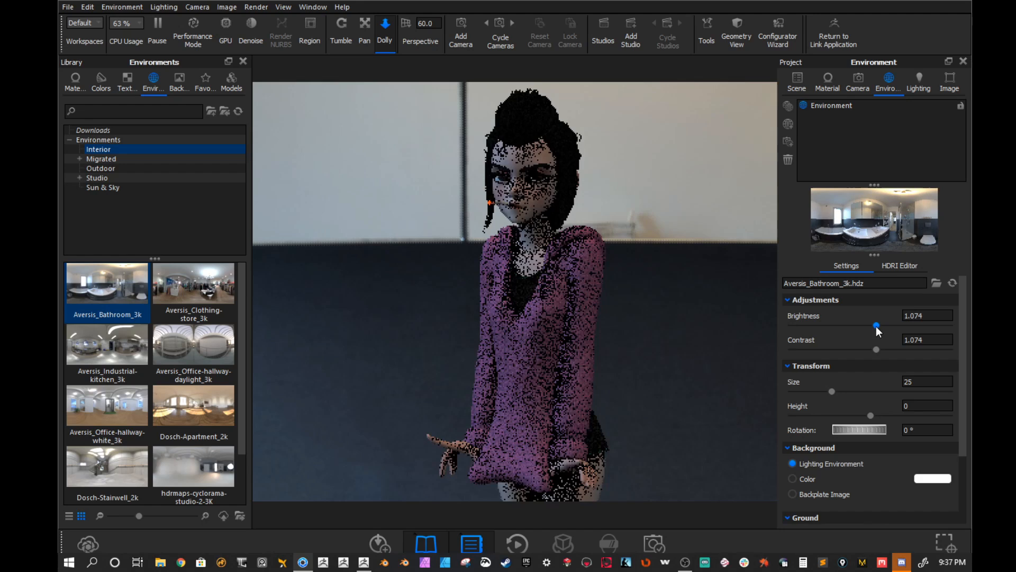
{"action": "left_click", "coordinate": [925, 336]}
{"action": "type", "text": "1"}
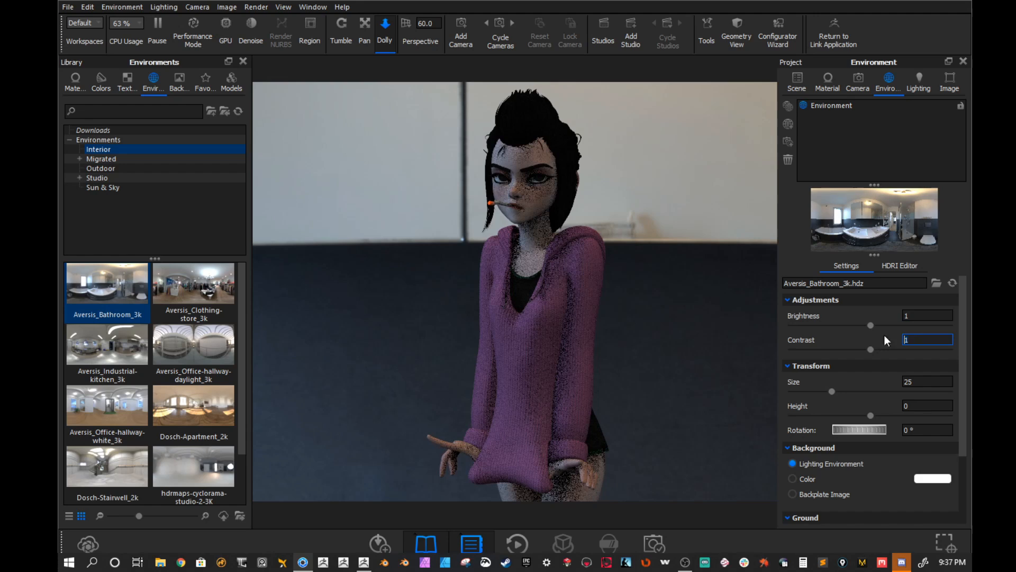
- In the HDRI Editor, raise the background image's brightness to 1.39 and its contrast to 0.258, and check the lighting from a slightly turned view
{"action": "left_click", "coordinate": [897, 265]}
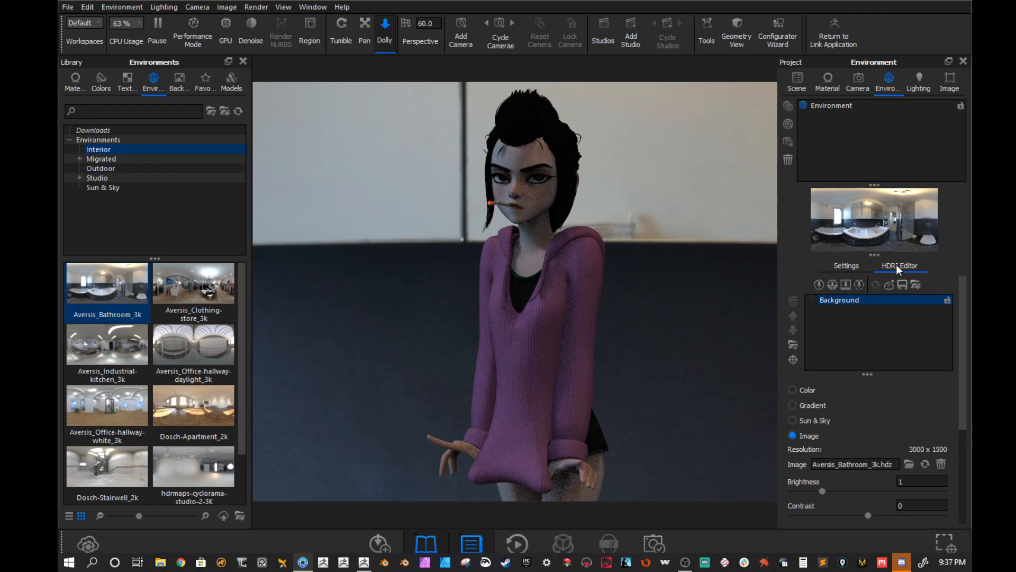
{"action": "scroll", "coordinate": [858, 383], "scroll_direction": "down", "scroll_amount": 3}
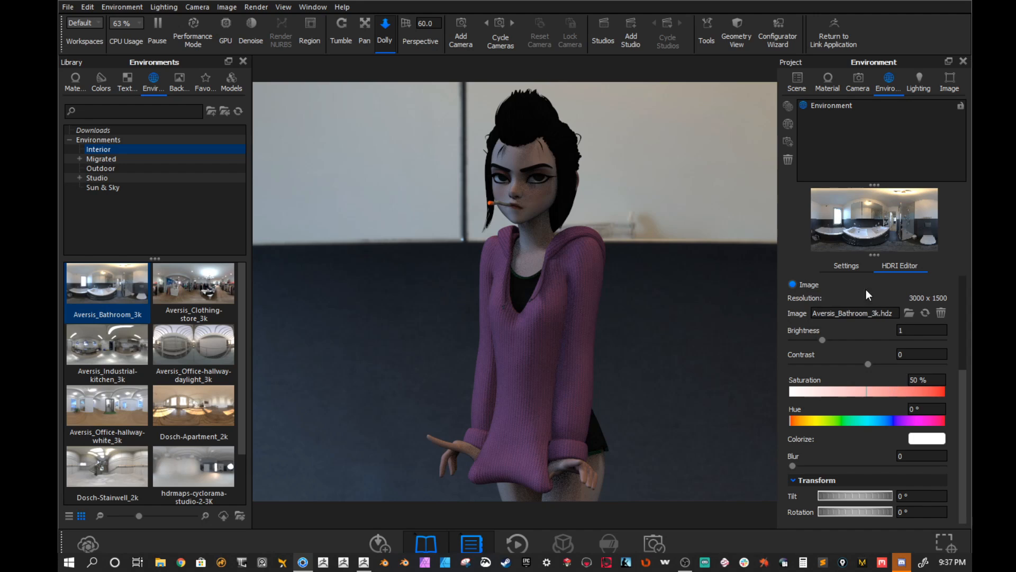
{"action": "left_click", "coordinate": [852, 270]}
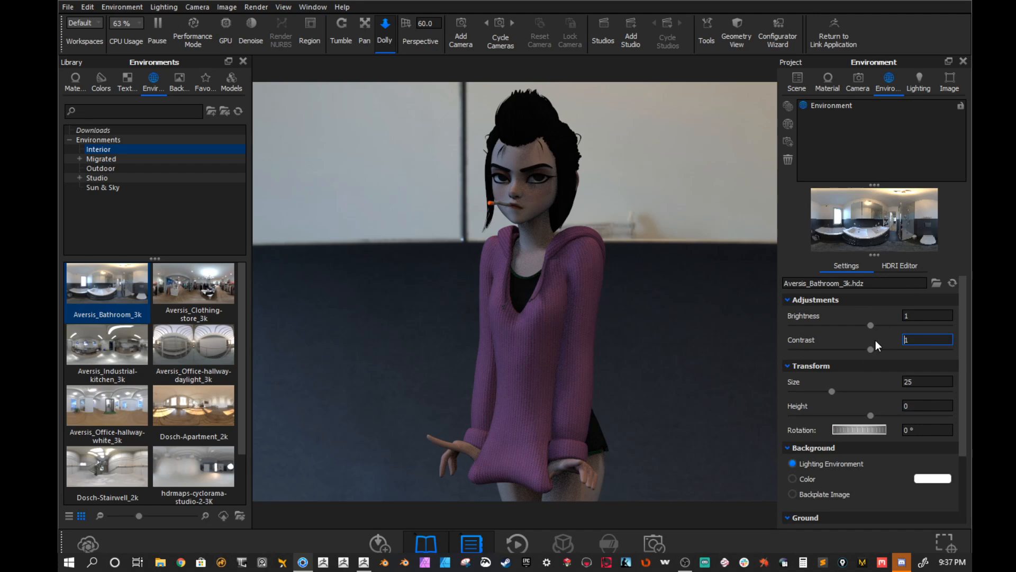
{"action": "left_click", "coordinate": [898, 264]}
{"action": "left_click_drag", "start_coordinate": [830, 339], "coordinate": [834, 339]}
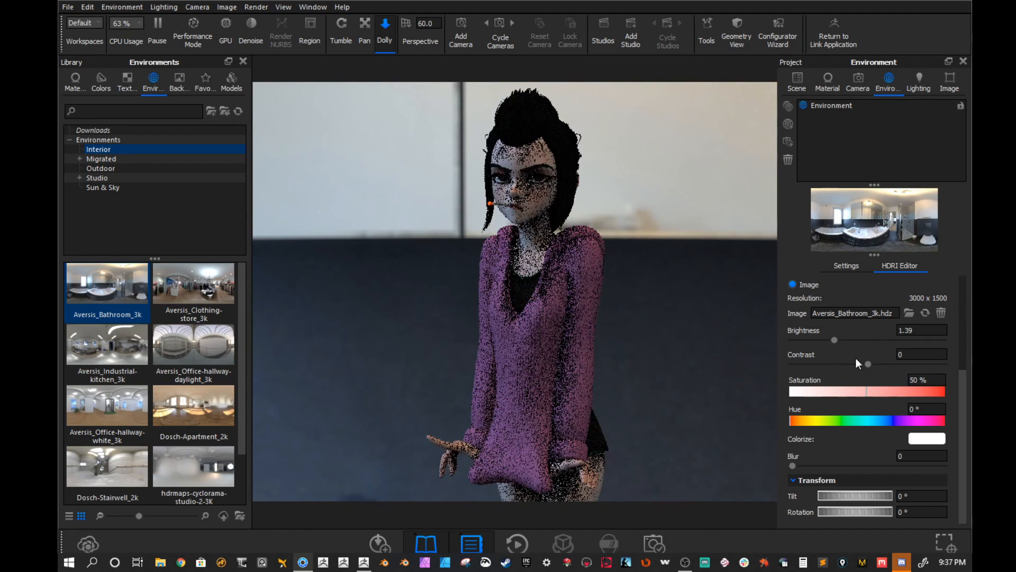
{"action": "left_click_drag", "start_coordinate": [868, 364], "coordinate": [887, 362]}
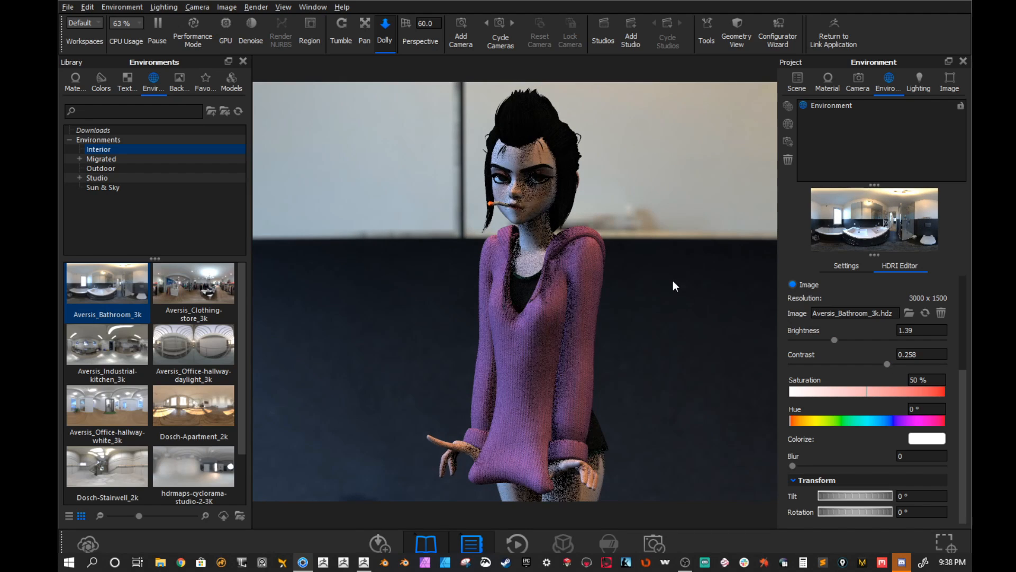
{"action": "mouse_move", "coordinate": [673, 281]}
{"action": "left_mouse_down"}
{"action": "mouse_move", "coordinate": [554, 273]}
{"action": "mouse_move", "coordinate": [656, 279]}
{"action": "left_mouse_up"}
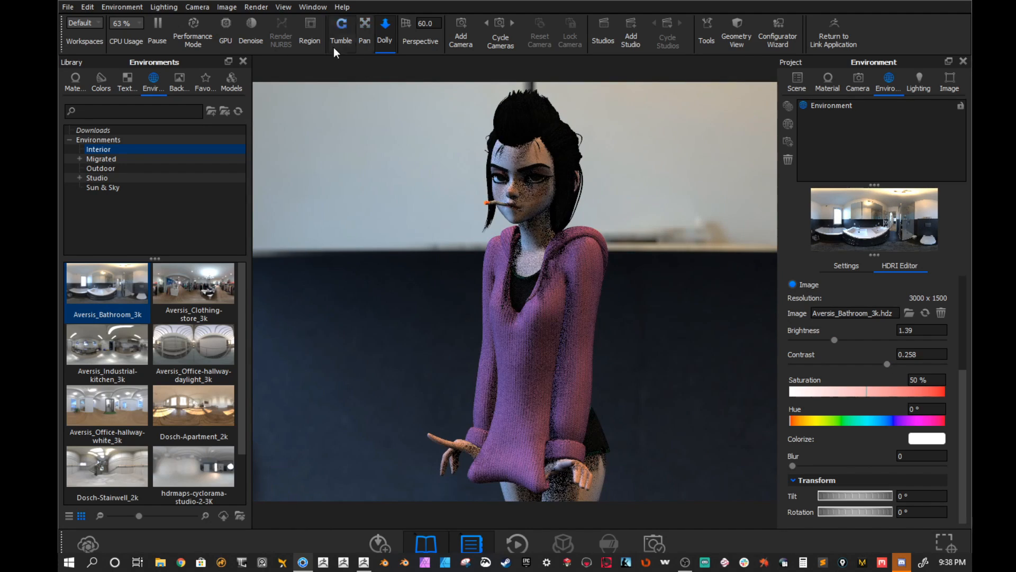
- Enable the render region and fit it around the character's head and chest at 664 by 400 px
{"action": "left_click", "coordinate": [308, 30]}
{"action": "left_click_drag", "start_coordinate": [532, 257], "coordinate": [522, 236]}
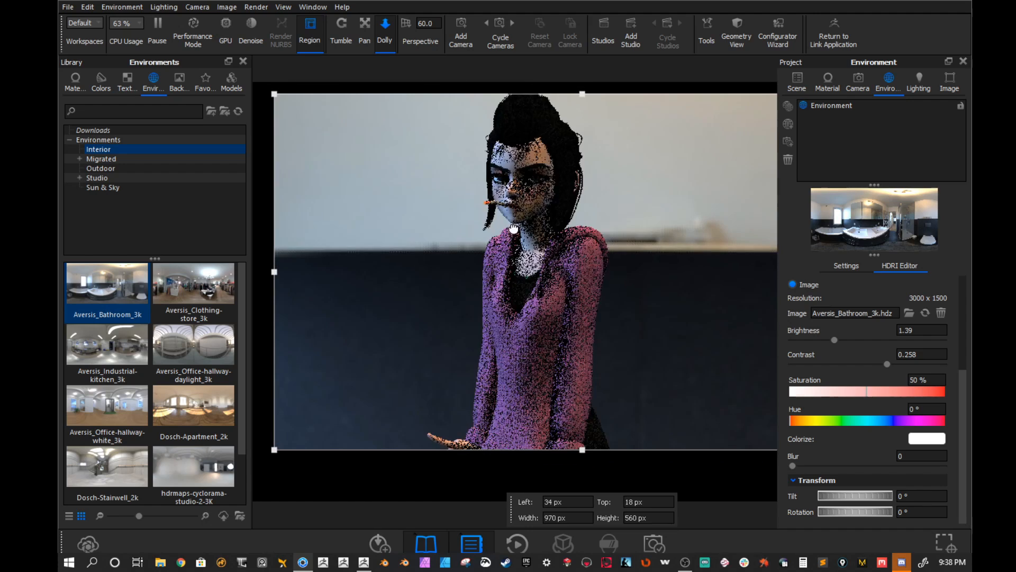
{"action": "left_click_drag", "start_coordinate": [274, 450], "coordinate": [468, 336]}
{"action": "left_click_drag", "start_coordinate": [647, 263], "coordinate": [493, 276]}
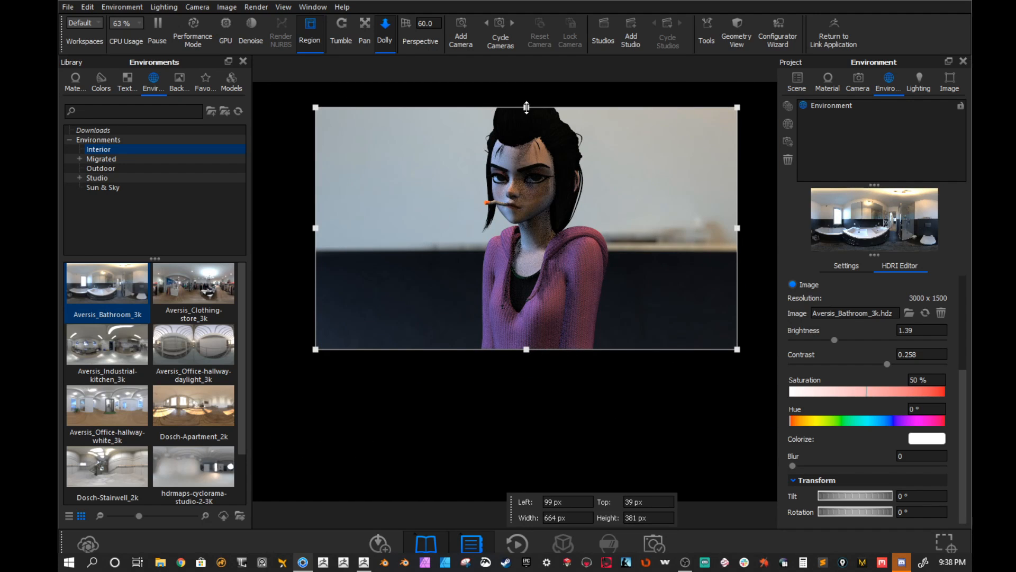
{"action": "left_click_drag", "start_coordinate": [527, 107], "coordinate": [527, 95]}
- Try a contrast of 0.722 on the HDRI image, and settle on contrast 0.3 with brightness 1.625
{"action": "left_click_drag", "start_coordinate": [887, 364], "coordinate": [922, 364]}
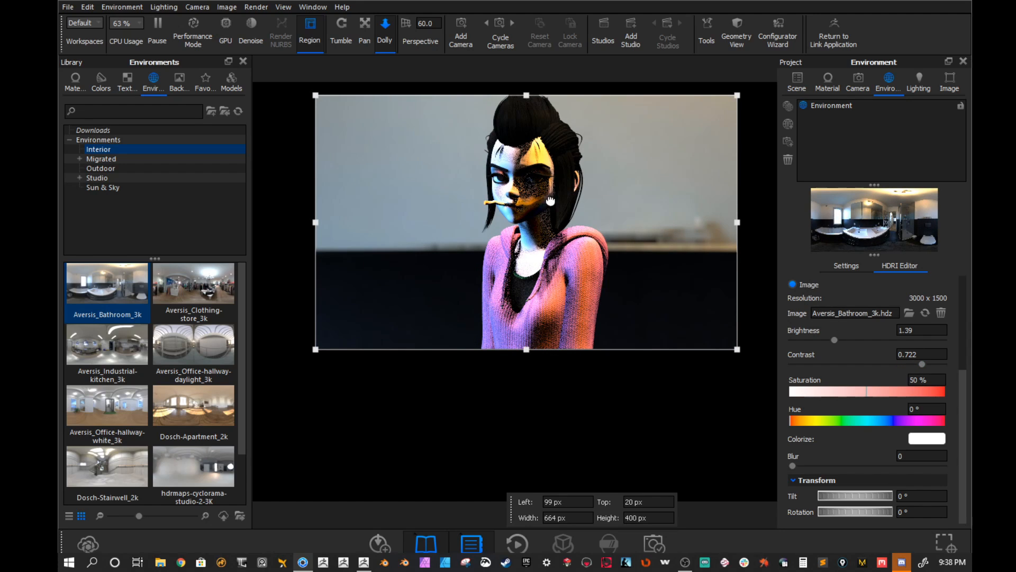
{"action": "left_click_drag", "start_coordinate": [922, 364], "coordinate": [891, 364]}
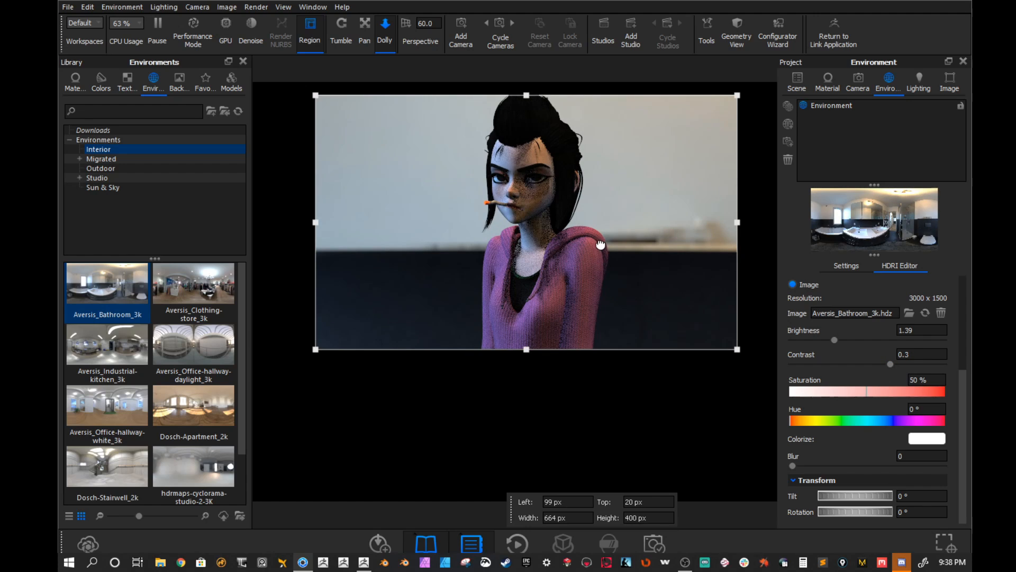
{"action": "left_click_drag", "start_coordinate": [835, 340], "coordinate": [841, 341]}
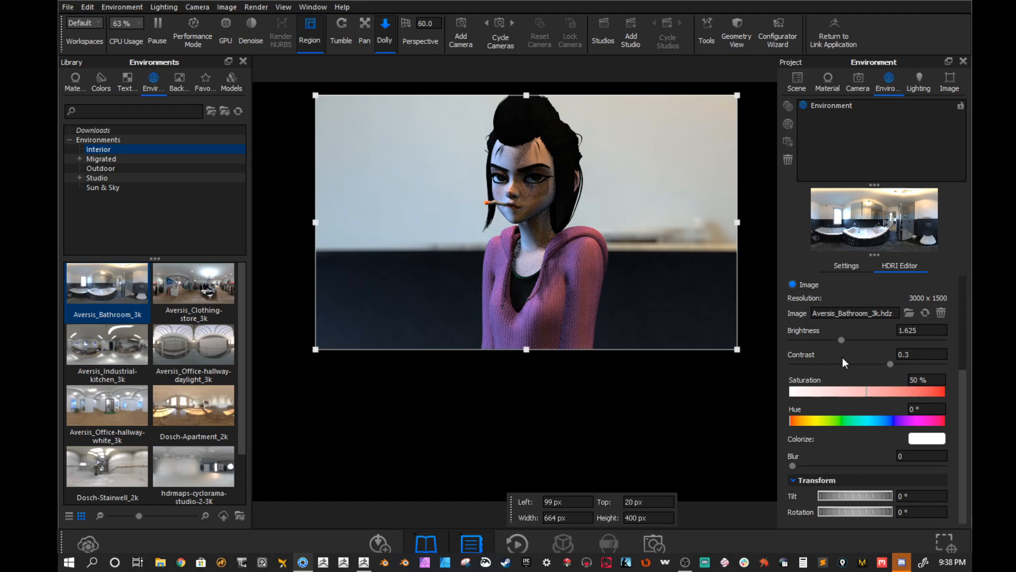
- Rotate the HDRI image to 38° and shift its color to 61 % saturation and a 10° hue
{"action": "left_click_drag", "start_coordinate": [839, 513], "coordinate": [872, 512]}
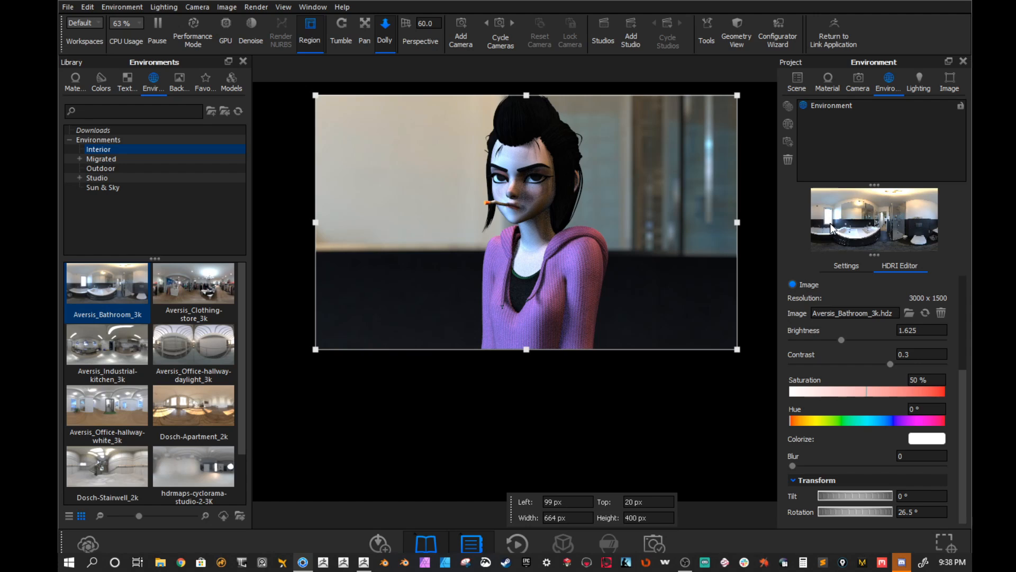
{"action": "left_click_drag", "start_coordinate": [846, 515], "coordinate": [859, 516]}
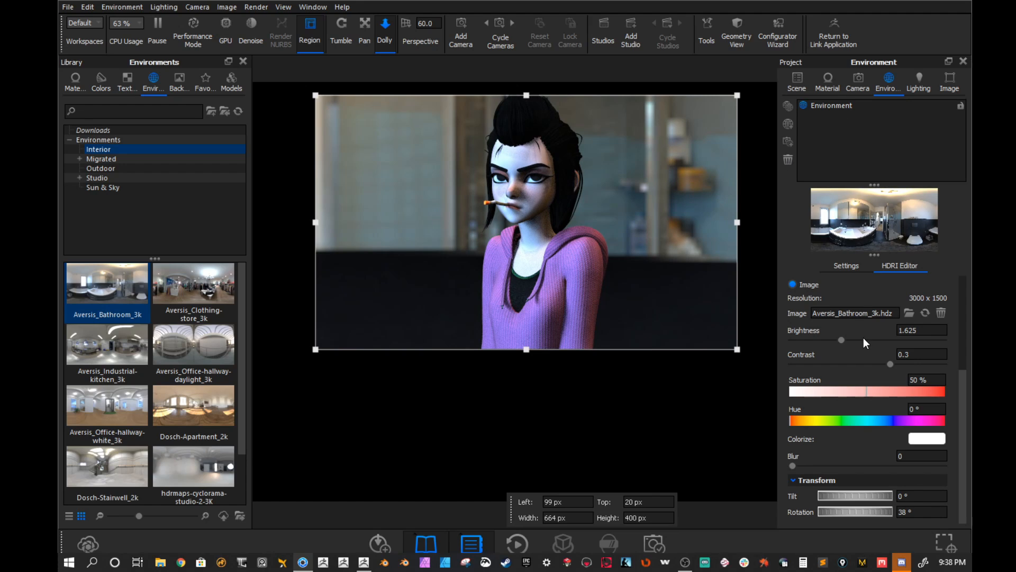
{"action": "mouse_move", "coordinate": [872, 392]}
{"action": "left_mouse_down"}
{"action": "mouse_move", "coordinate": [897, 394]}
{"action": "mouse_move", "coordinate": [834, 392]}
{"action": "mouse_move", "coordinate": [884, 393]}
{"action": "left_mouse_up"}
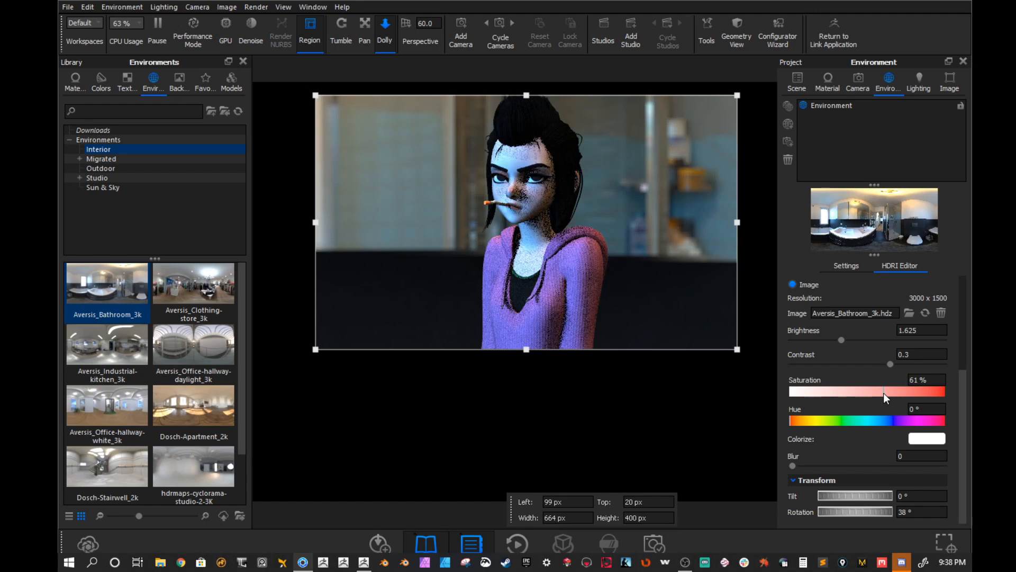
{"action": "left_click_drag", "start_coordinate": [797, 422], "coordinate": [946, 420]}
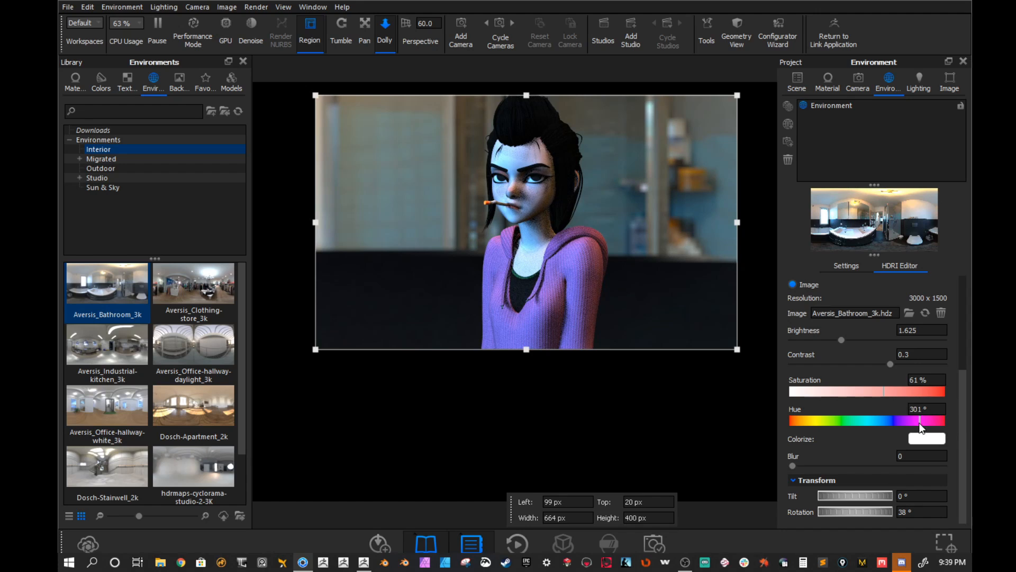
{"action": "left_click_drag", "start_coordinate": [922, 421], "coordinate": [794, 420]}
- Move the render region to the top edge of the image and extend its height to 531 px
{"action": "mouse_move", "coordinate": [601, 234]}
{"action": "left_mouse_down"}
{"action": "mouse_move", "coordinate": [617, 231]}
{"action": "mouse_move", "coordinate": [607, 216]}
{"action": "left_mouse_up"}
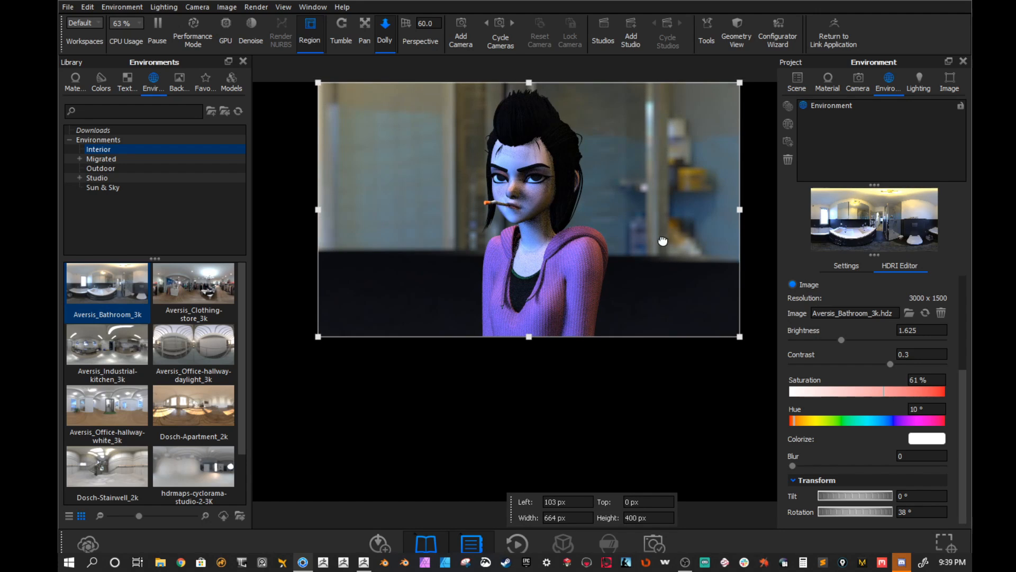
{"action": "left_click_drag", "start_coordinate": [530, 336], "coordinate": [529, 420]}
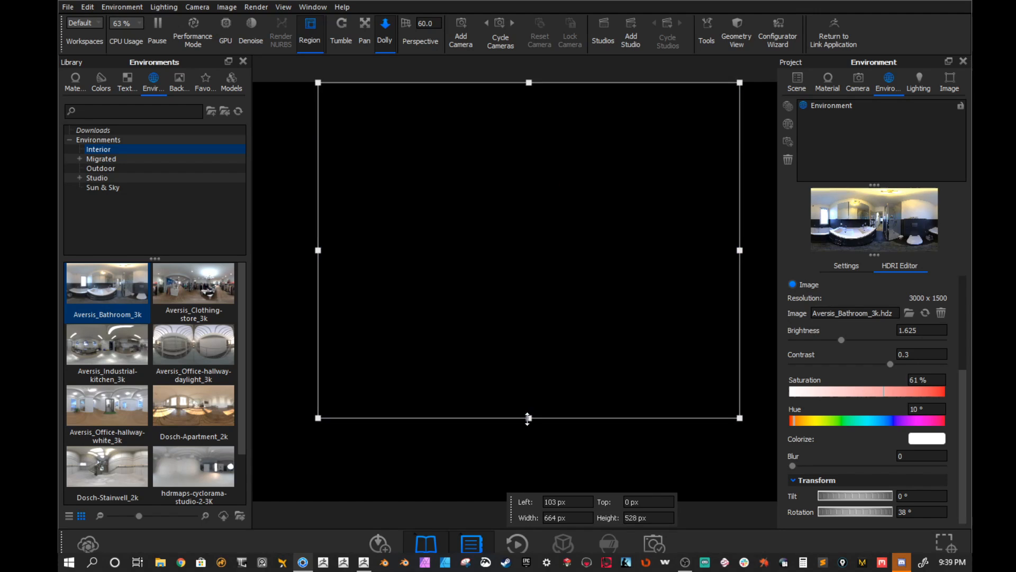
- Switch the environment background to a solid color and pick a dark blue with L 20.43, a 5.77 and b -19.80
{"action": "left_click", "coordinate": [851, 266]}
{"action": "scroll", "coordinate": [847, 379], "scroll_direction": "down", "scroll_amount": 5}
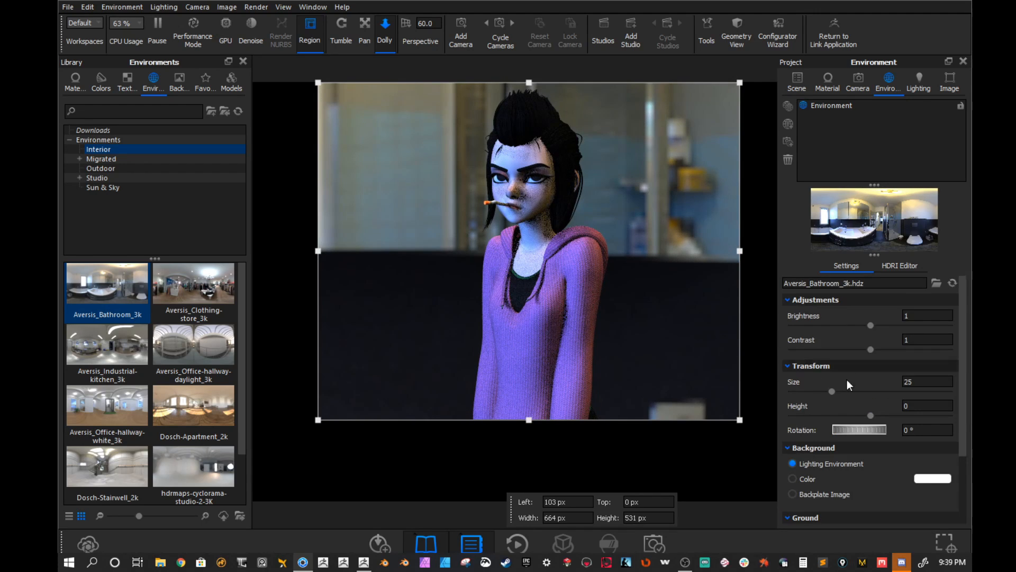
{"action": "left_click", "coordinate": [808, 389]}
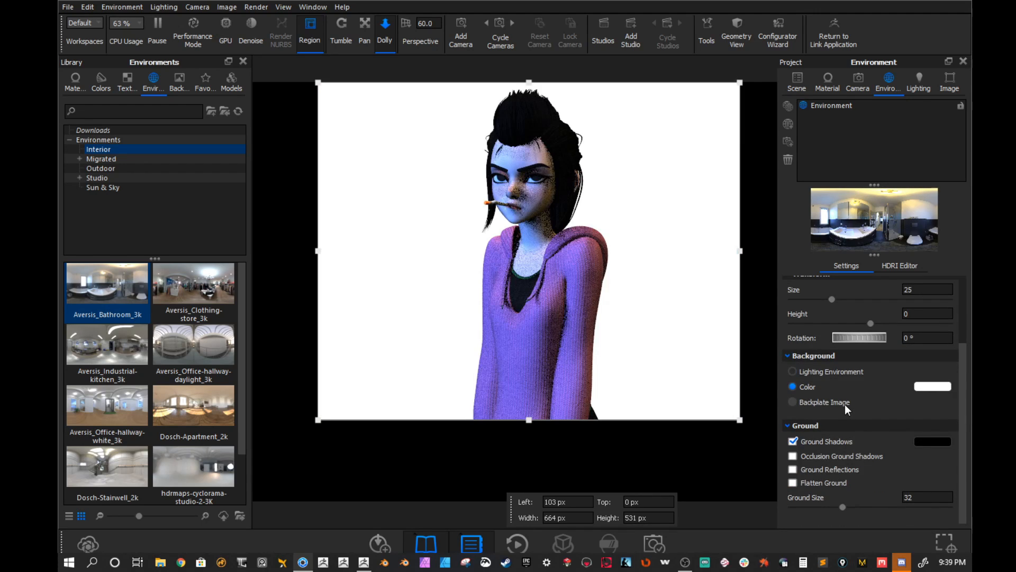
{"action": "left_click", "coordinate": [932, 386]}
{"action": "left_click_drag", "start_coordinate": [859, 286], "coordinate": [895, 301]}
{"action": "left_click", "coordinate": [827, 320]}
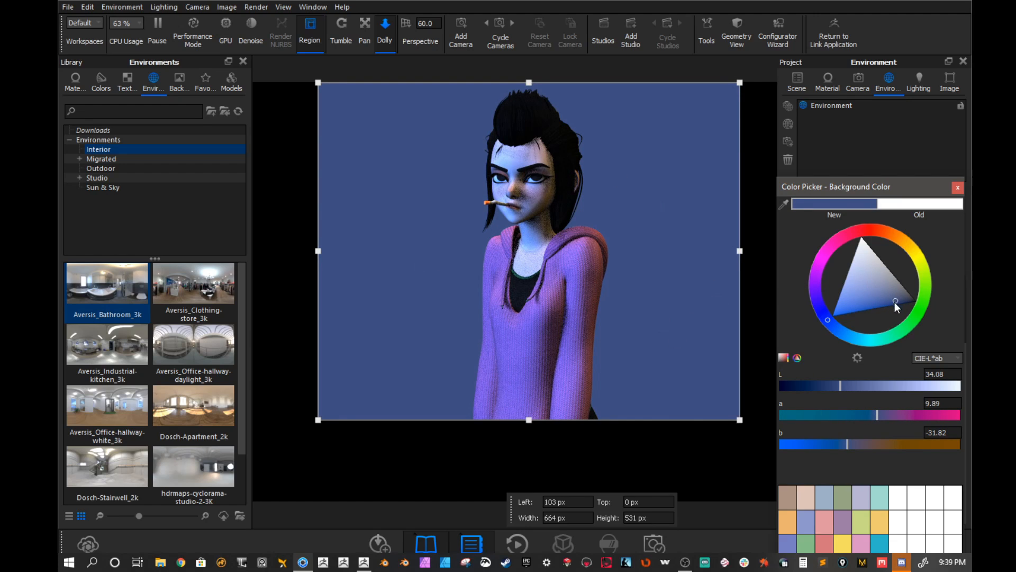
{"action": "left_click_drag", "start_coordinate": [894, 298], "coordinate": [909, 301]}
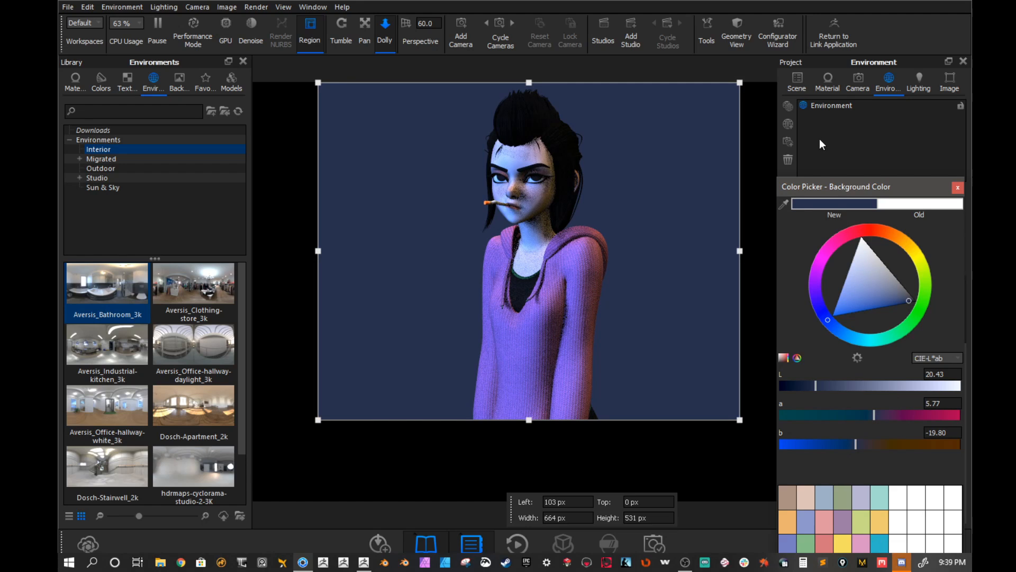
- Move the color picker aside and refine the background color to L 19, a 9 and b -25
{"action": "left_click_drag", "start_coordinate": [818, 185], "coordinate": [730, 73]}
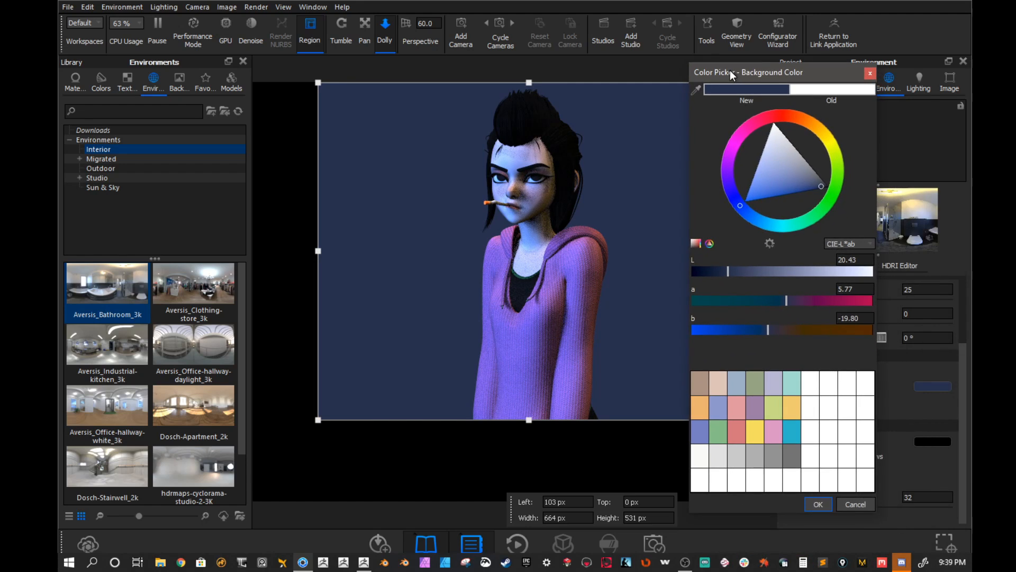
{"action": "left_click", "coordinate": [790, 303]}
{"action": "left_click", "coordinate": [726, 272]}
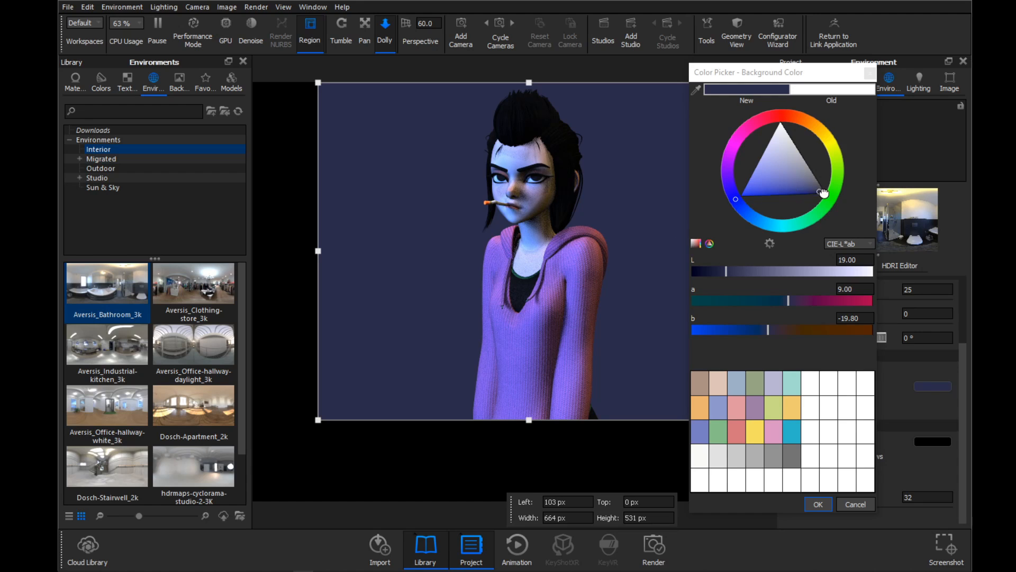
{"action": "left_click_drag", "start_coordinate": [768, 329], "coordinate": [765, 332]}
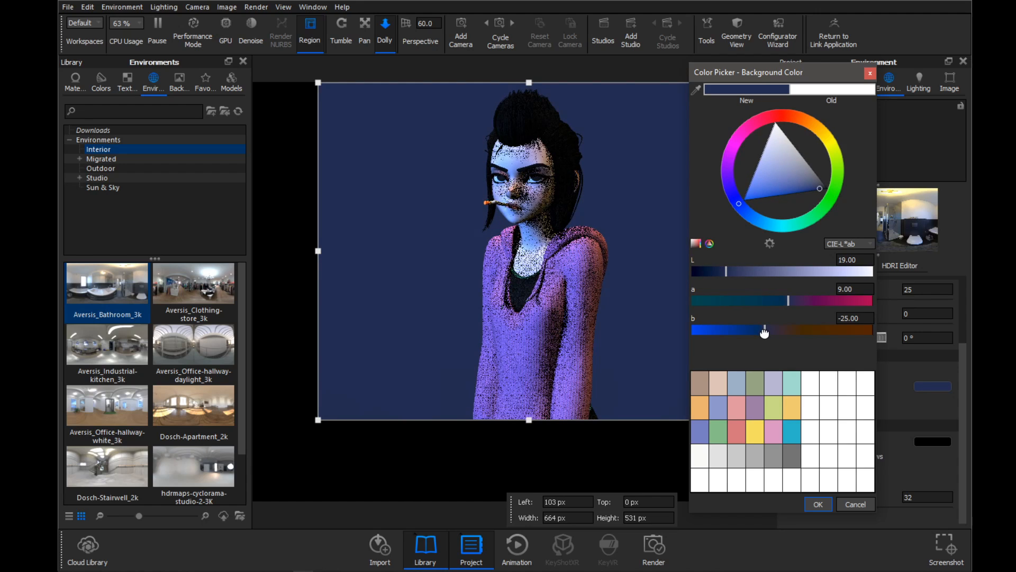
{"action": "left_click_drag", "start_coordinate": [792, 301], "coordinate": [788, 302]}
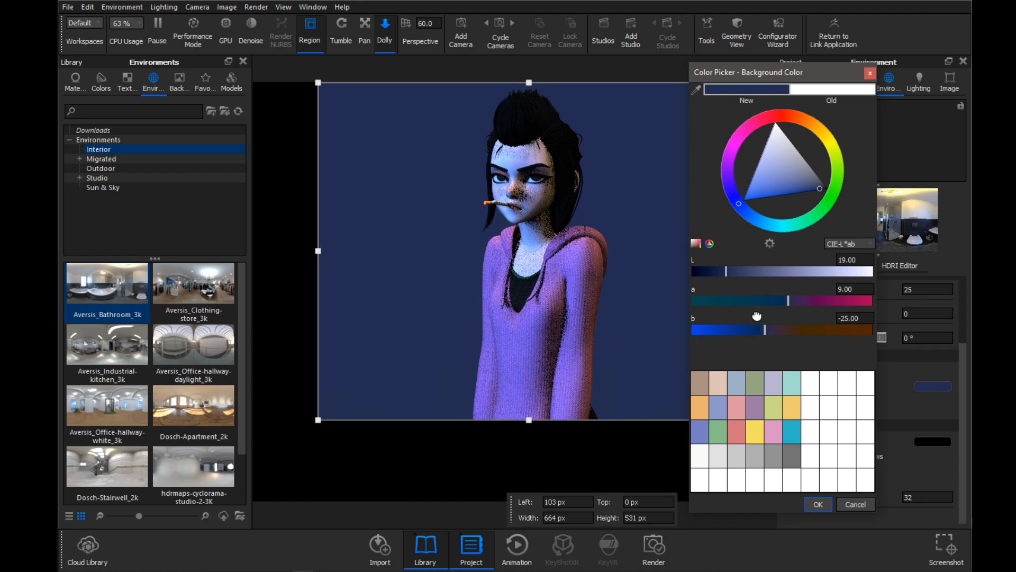
- Try the RGB color mode for the background color and return to CIE-L*ab
{"action": "left_click", "coordinate": [821, 244]}
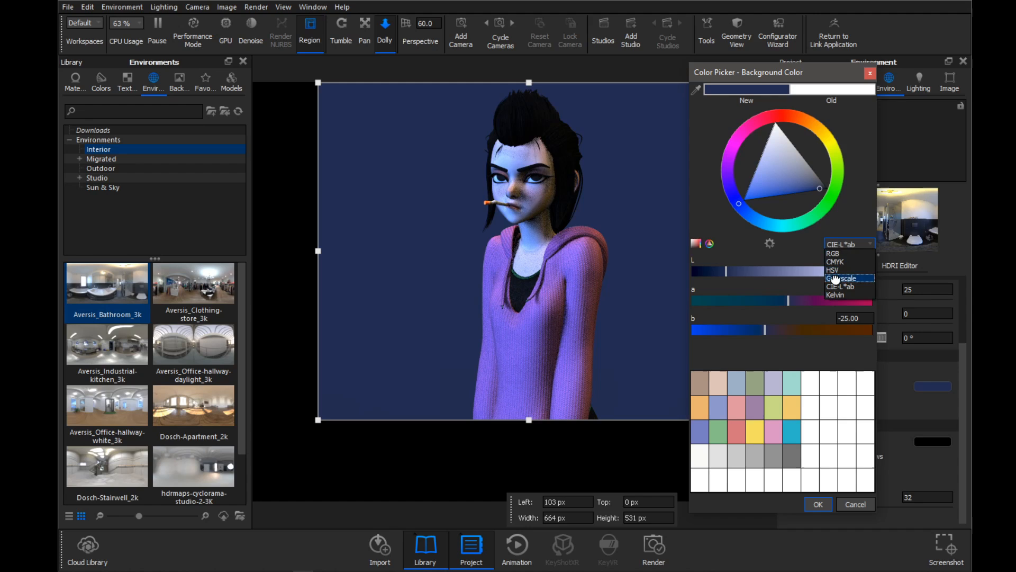
{"action": "left_click", "coordinate": [838, 254]}
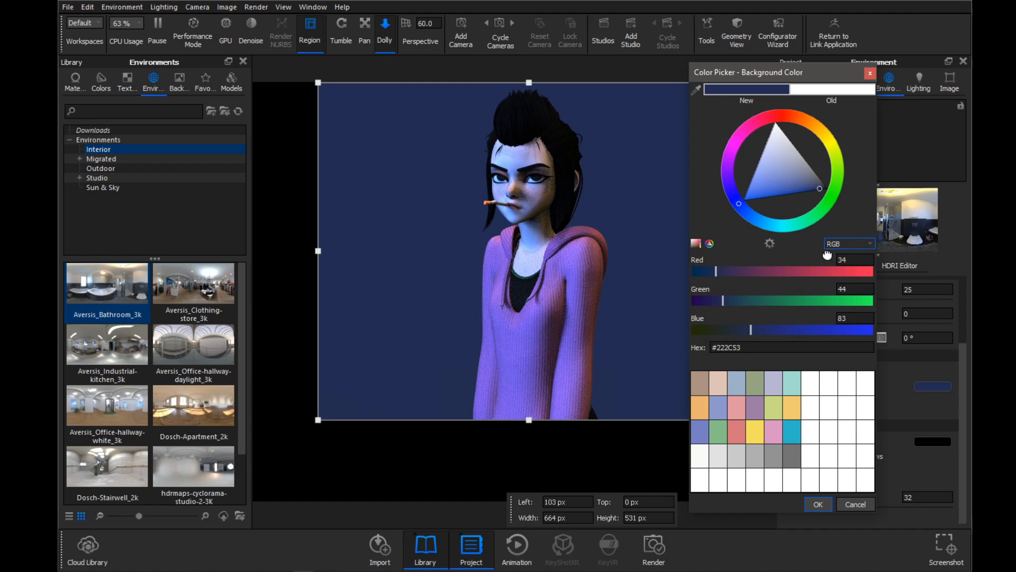
{"action": "left_click", "coordinate": [831, 244]}
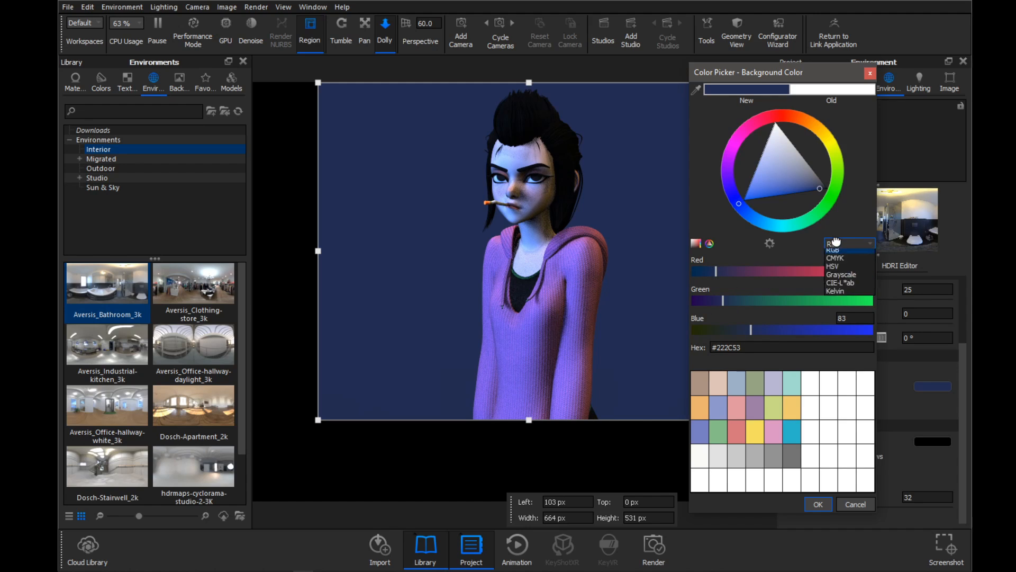
{"action": "left_click", "coordinate": [836, 287]}
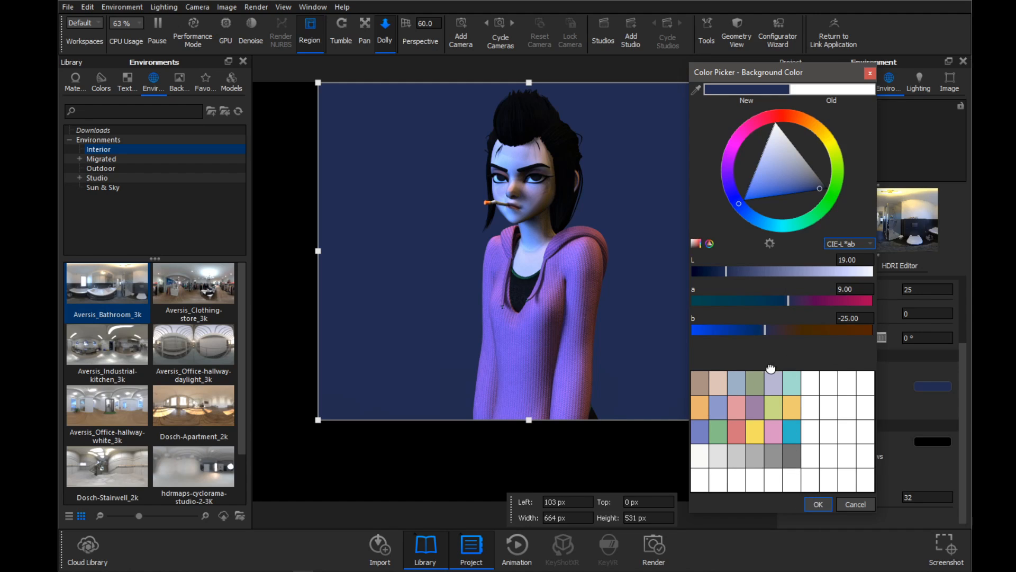
- Accept the dark blue background color and shift the render region to a left offset of 99 px
{"action": "left_click", "coordinate": [818, 503]}
{"action": "left_click_drag", "start_coordinate": [669, 251], "coordinate": [742, 234]}
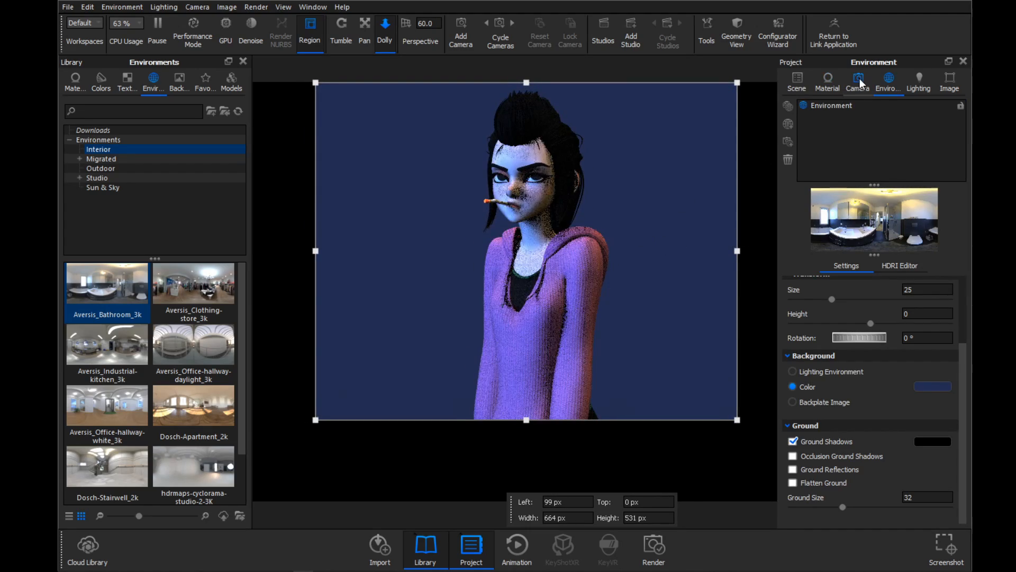
- Set the environment image's contrast to 0.198 and its brightness to 1.75 in the HDRI Editor
{"action": "left_click", "coordinate": [899, 266]}
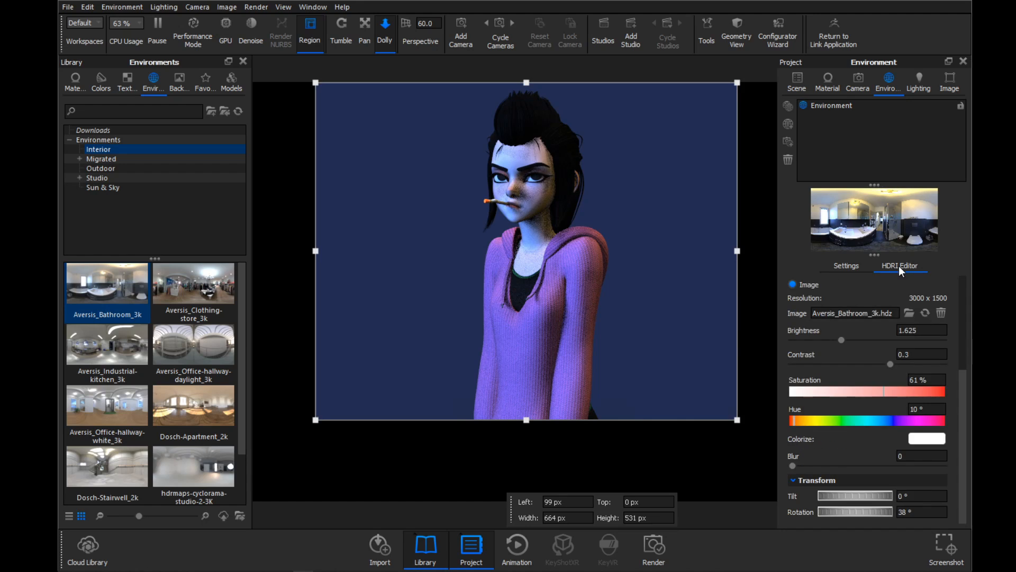
{"action": "left_click_drag", "start_coordinate": [890, 364], "coordinate": [882, 367]}
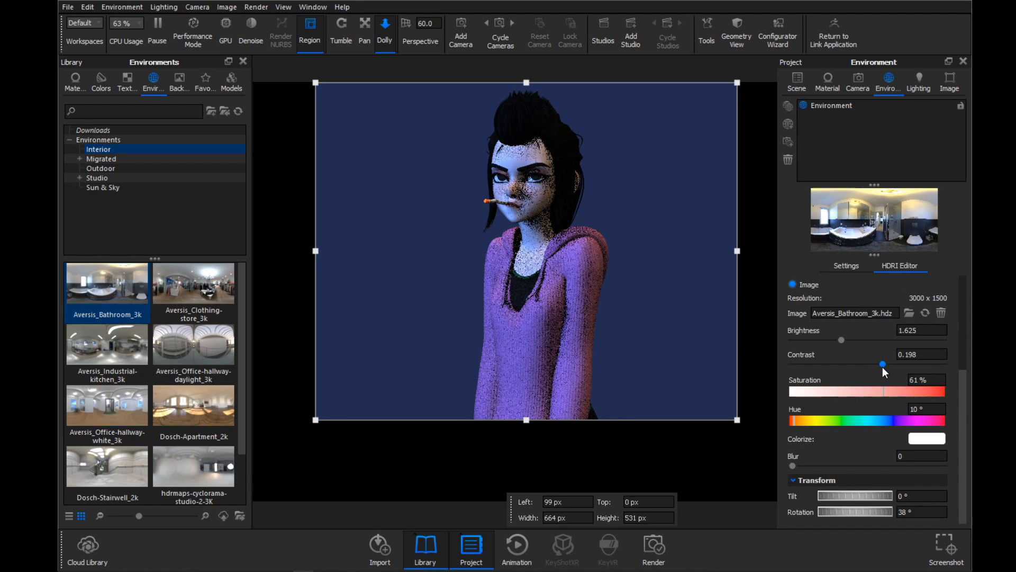
{"action": "left_click_drag", "start_coordinate": [842, 340], "coordinate": [847, 339]}
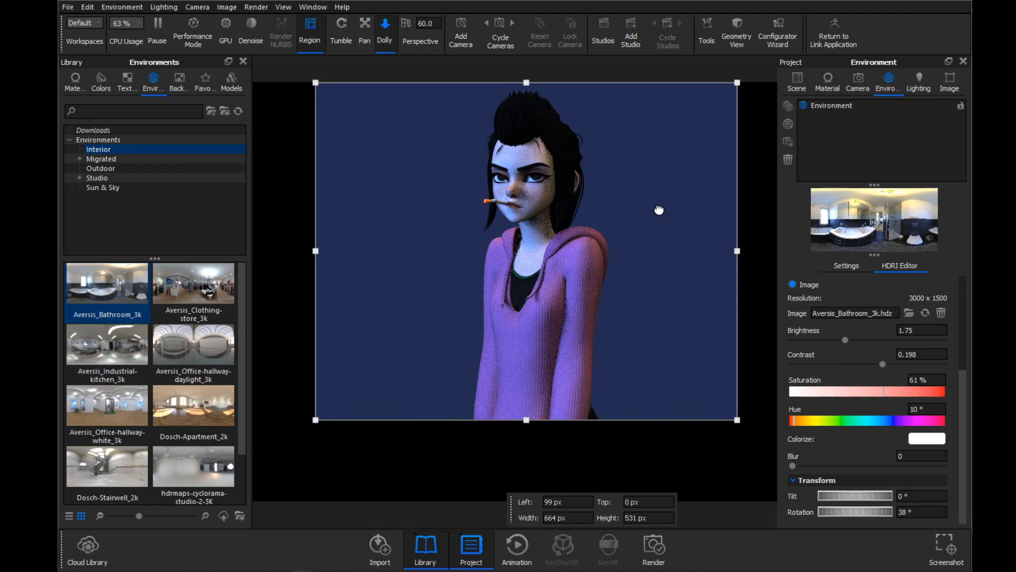
- Examine the lighting on the character's face, hair and sweater up close and from several angles
{"action": "mouse_move", "coordinate": [659, 210]}
{"action": "left_mouse_down"}
{"action": "mouse_move", "coordinate": [444, 205]}
{"action": "mouse_move", "coordinate": [658, 206]}
{"action": "left_mouse_up"}
{"action": "middle_click_drag", "start_coordinate": [657, 205], "coordinate": [619, 259]}
{"action": "scroll", "coordinate": [618, 260], "scroll_direction": "up", "scroll_amount": 5}
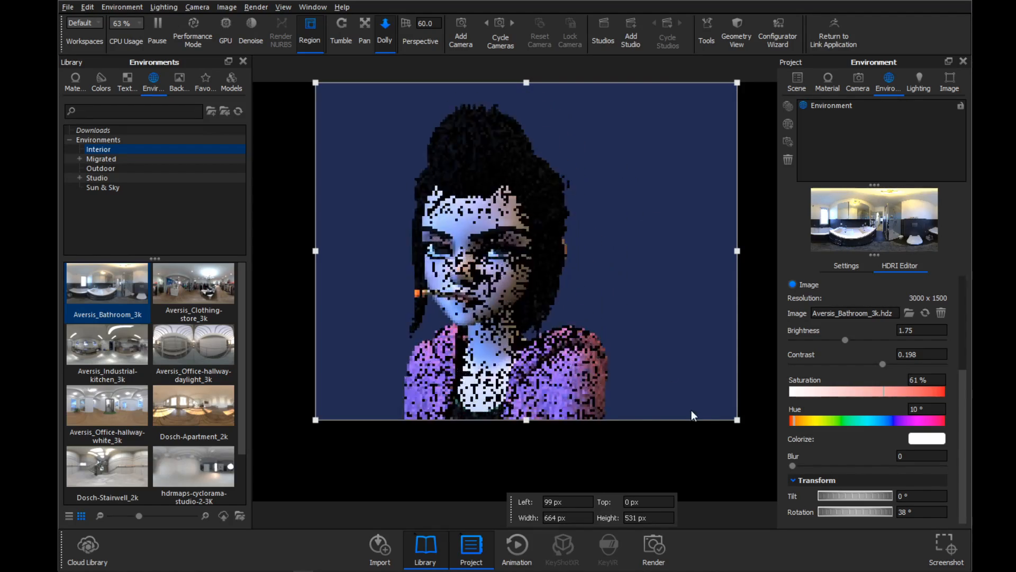
{"action": "left_click_drag", "start_coordinate": [692, 411], "coordinate": [424, 222]}
{"action": "scroll", "coordinate": [731, 297], "scroll_direction": "up", "scroll_amount": 5}
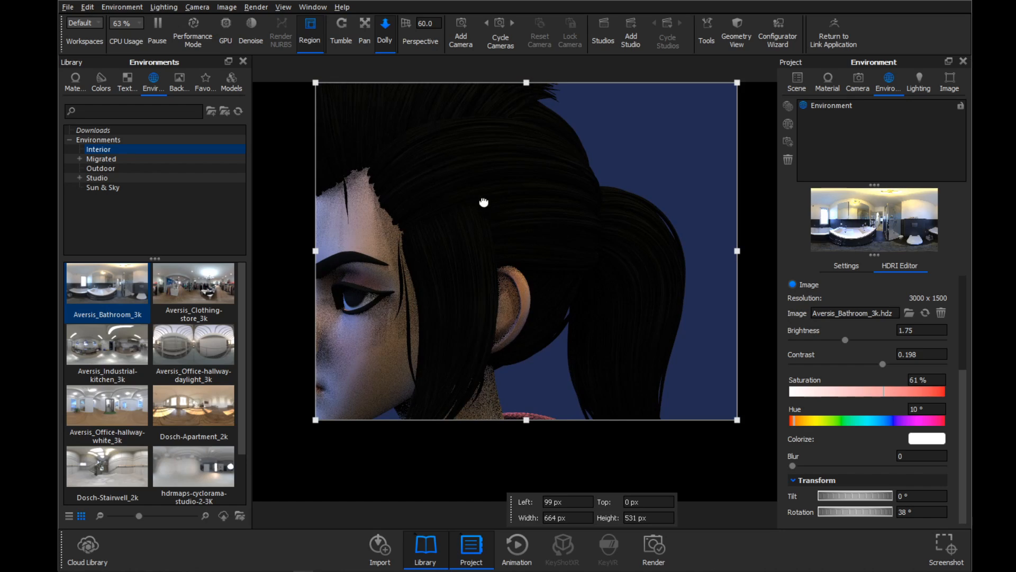
{"action": "middle_click_drag", "start_coordinate": [483, 202], "coordinate": [559, 209]}
{"action": "scroll", "coordinate": [399, 177], "scroll_direction": "down", "scroll_amount": 5}
{"action": "scroll", "coordinate": [547, 212], "scroll_direction": "down", "scroll_amount": 1}
{"action": "left_click_drag", "start_coordinate": [547, 212], "coordinate": [650, 225]}
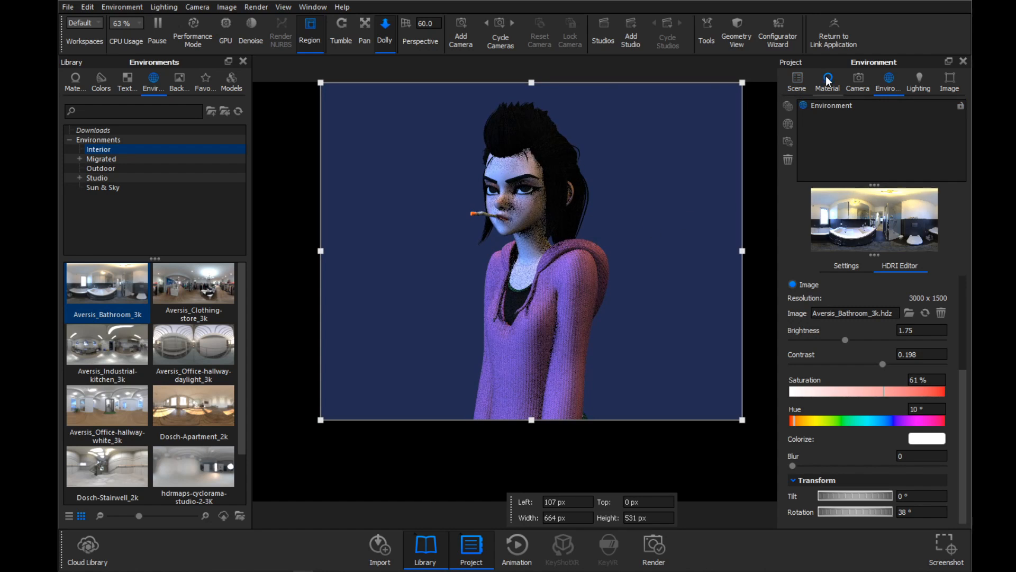
- Try depth of field on the free camera with the focal point on the character's face, and turn it back off
{"action": "left_click", "coordinate": [792, 84]}
{"action": "left_click", "coordinate": [862, 80]}
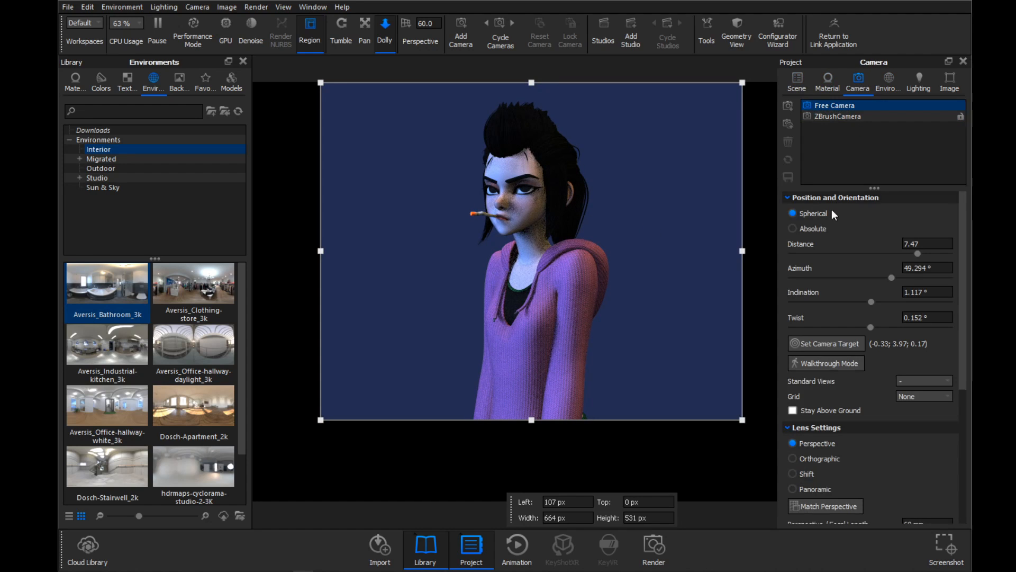
{"action": "scroll", "coordinate": [876, 247], "scroll_direction": "down", "scroll_amount": 3}
{"action": "scroll", "coordinate": [876, 246], "scroll_direction": "up", "scroll_amount": 3}
{"action": "scroll", "coordinate": [808, 349], "scroll_direction": "down", "scroll_amount": 3}
{"action": "scroll", "coordinate": [808, 351], "scroll_direction": "up", "scroll_amount": 1}
{"action": "scroll", "coordinate": [808, 353], "scroll_direction": "down", "scroll_amount": 1}
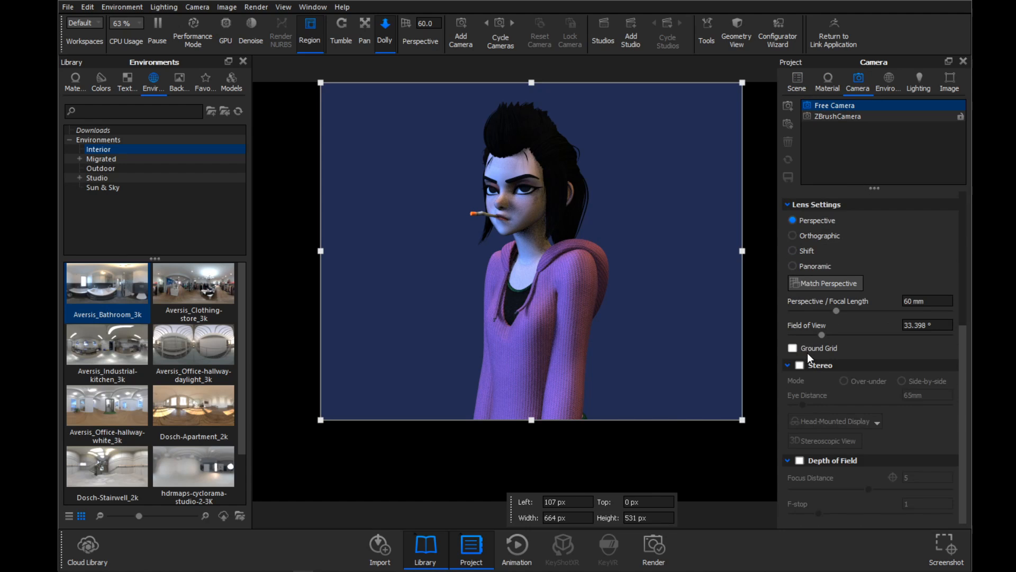
{"action": "left_click", "coordinate": [799, 460]}
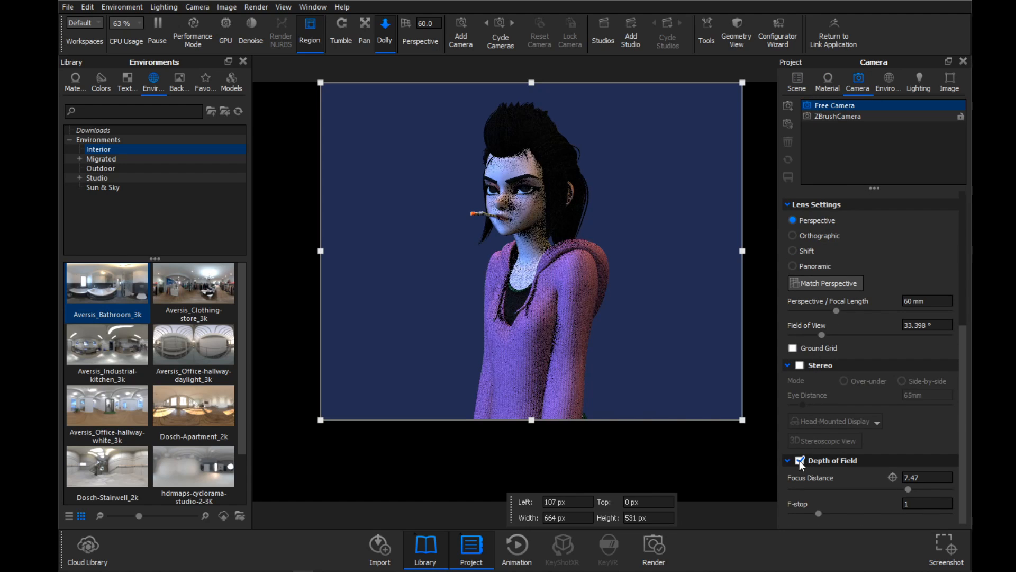
{"action": "left_click", "coordinate": [893, 478]}
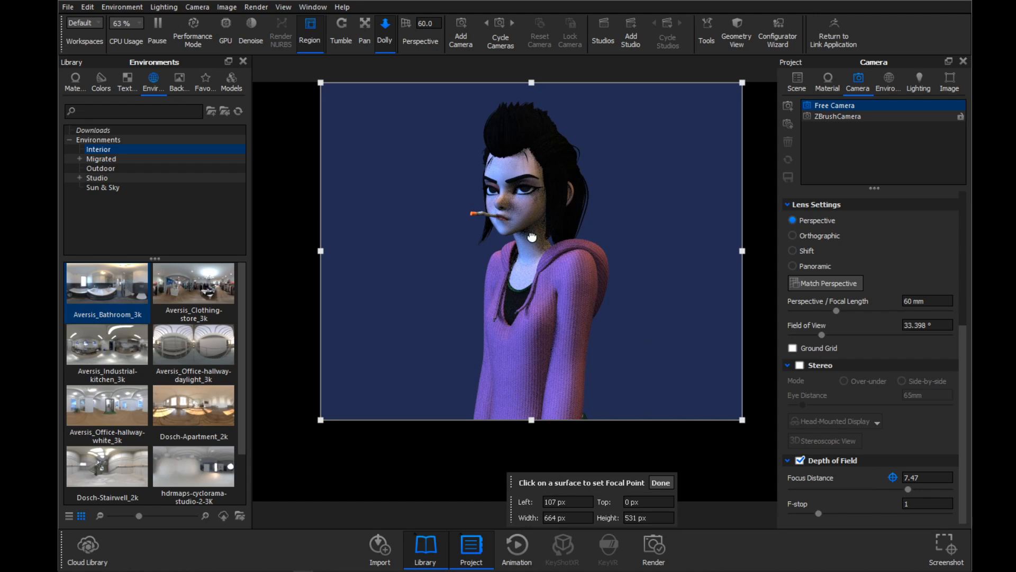
{"action": "left_click", "coordinate": [499, 202]}
{"action": "left_click", "coordinate": [662, 483]}
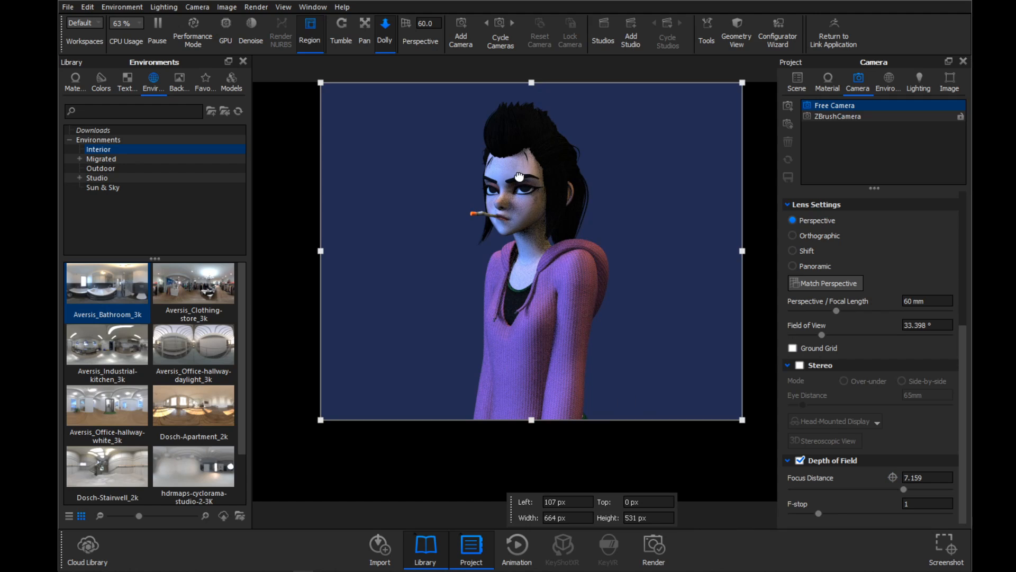
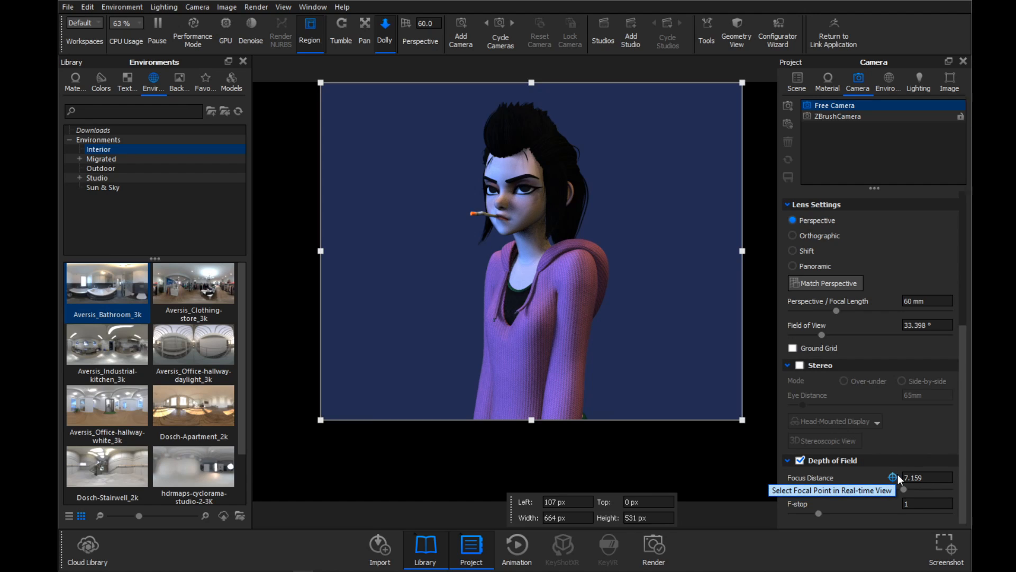
{"action": "left_click", "coordinate": [800, 460]}
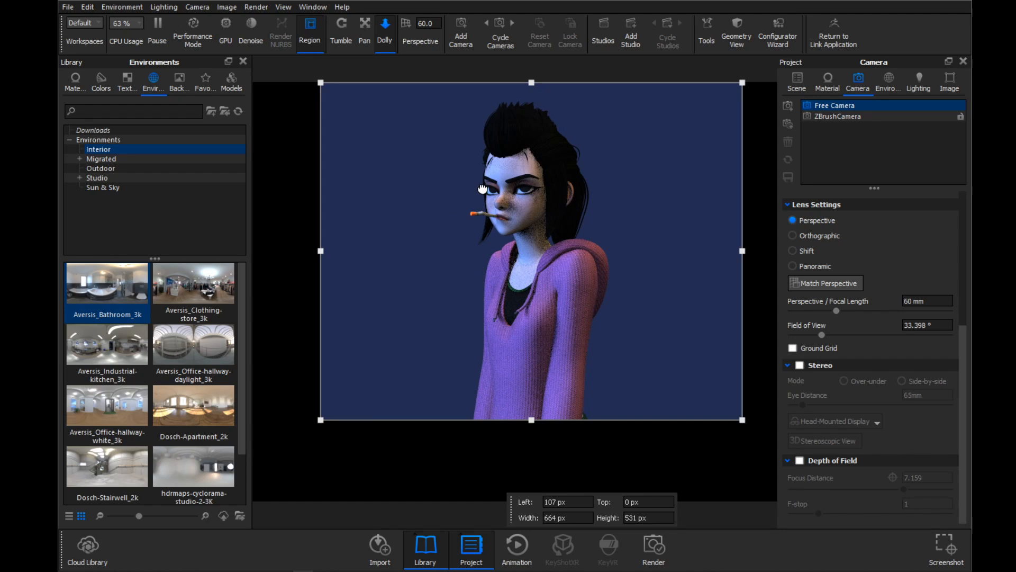
- Turn off the render region and rename the material on the character's face as Skin
{"action": "left_click", "coordinate": [311, 35]}
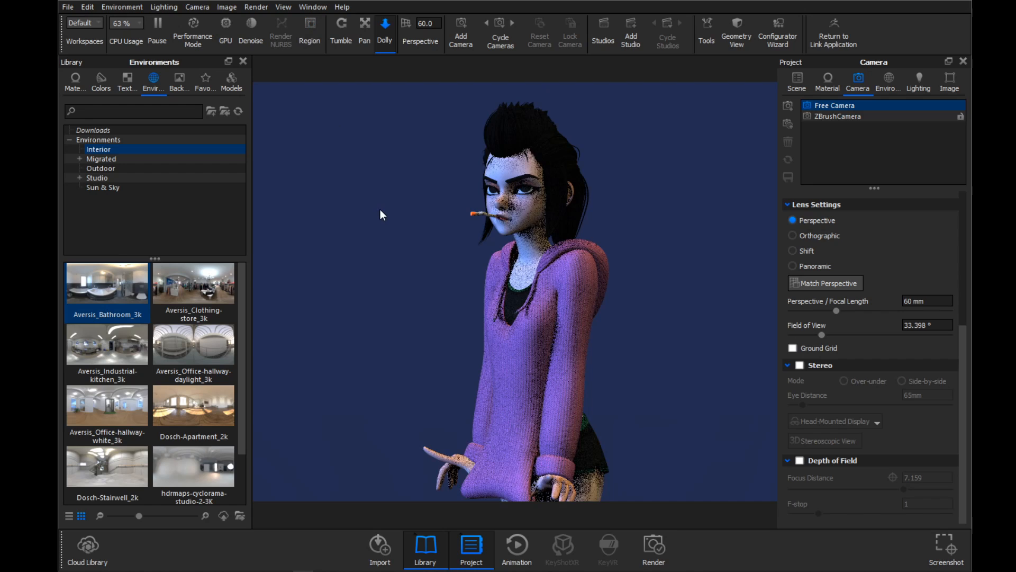
{"action": "double_click", "coordinate": [522, 211]}
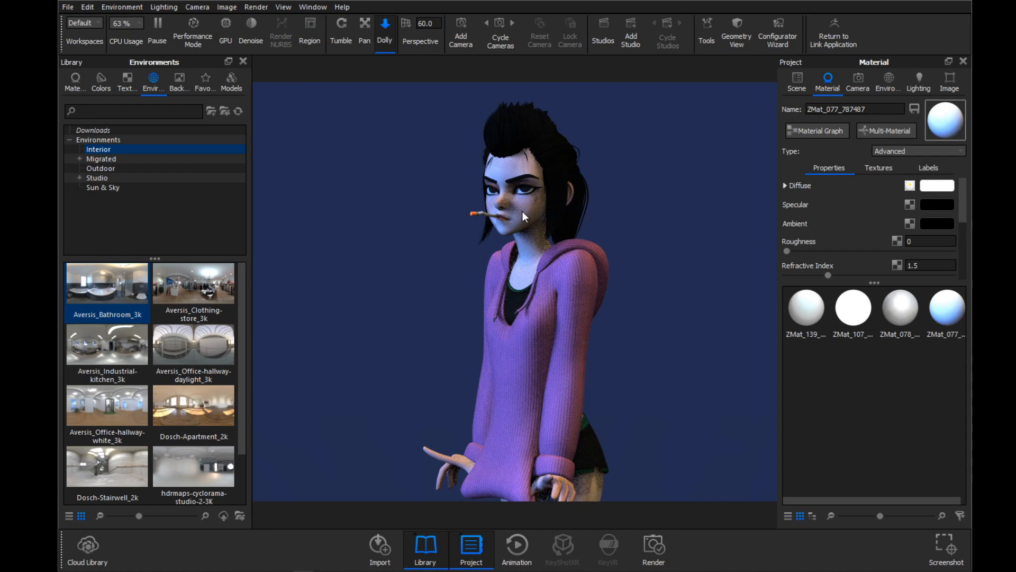
{"action": "left_click_drag", "start_coordinate": [866, 109], "coordinate": [792, 111]}
{"action": "type", "text": "Skin"}
- Expand the ZBrush model in the scene tree and unlink the sweater body's material from the other parts
{"action": "left_click", "coordinate": [796, 82]}
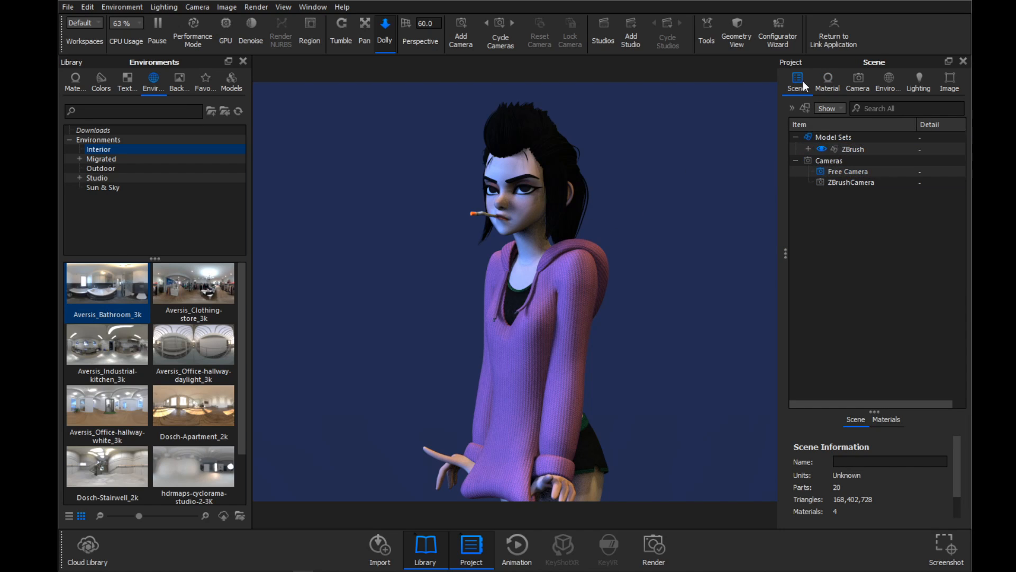
{"action": "left_click", "coordinate": [808, 149]}
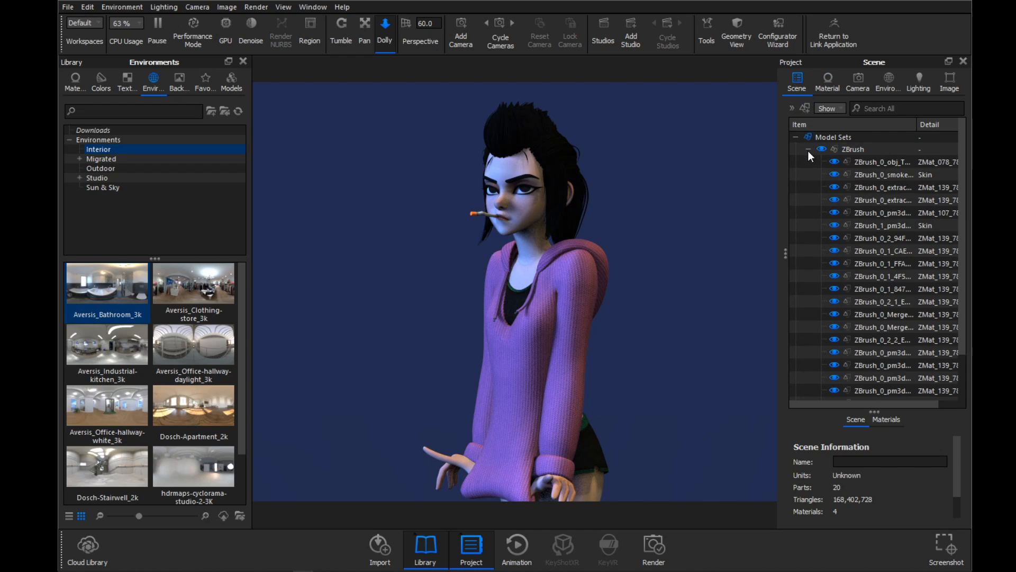
{"action": "left_click", "coordinate": [585, 268]}
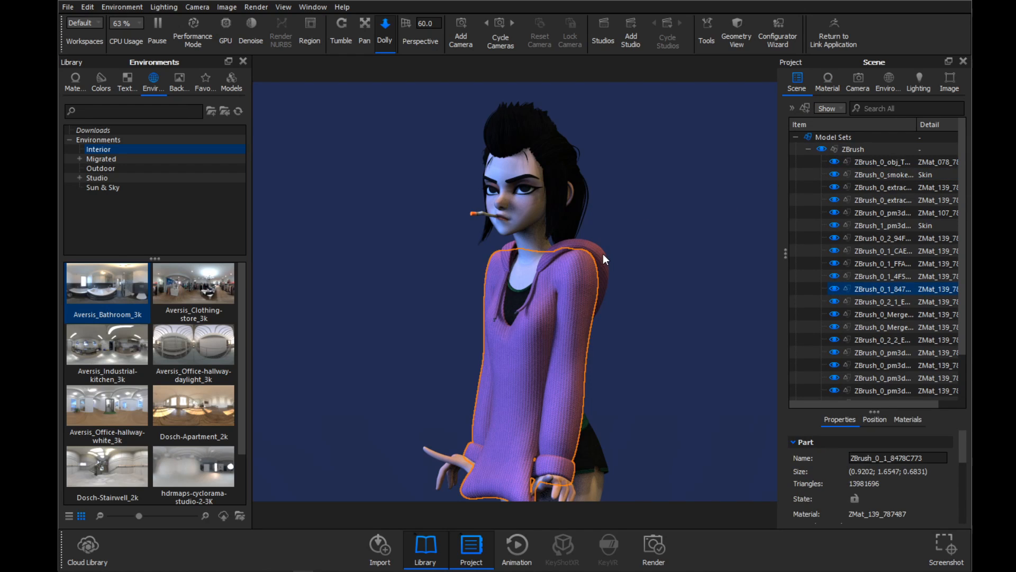
{"action": "left_click", "coordinate": [586, 302]}
{"action": "right_click", "coordinate": [584, 281]}
{"action": "left_click", "coordinate": [628, 63]}
- Rename the material of the sweater body as Sweater
{"action": "left_click_drag", "start_coordinate": [603, 205], "coordinate": [519, 208]}
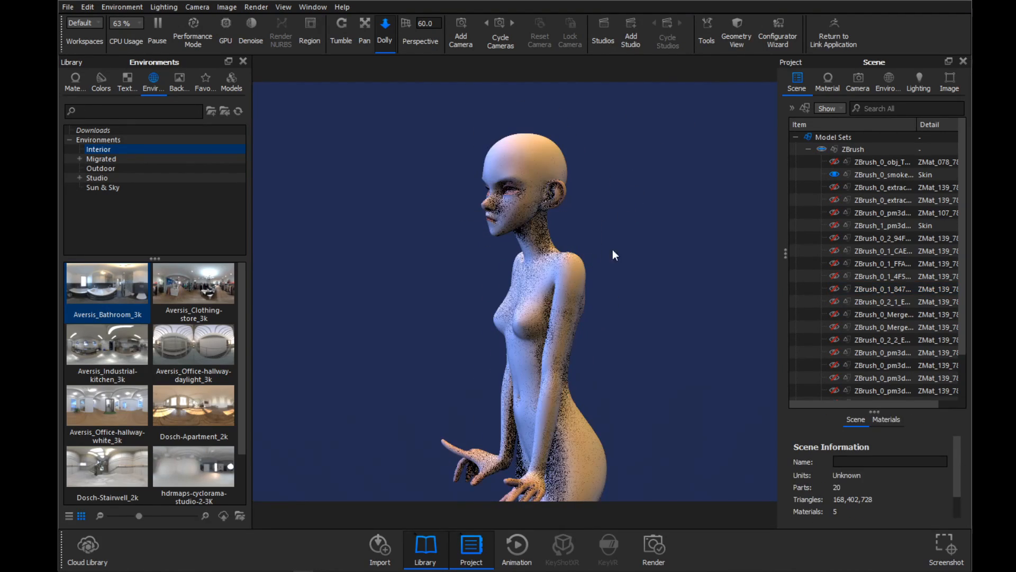
{"action": "mouse_move", "coordinate": [613, 244]}
{"action": "left_mouse_down"}
{"action": "mouse_move", "coordinate": [685, 237]}
{"action": "mouse_move", "coordinate": [617, 255]}
{"action": "left_mouse_up"}
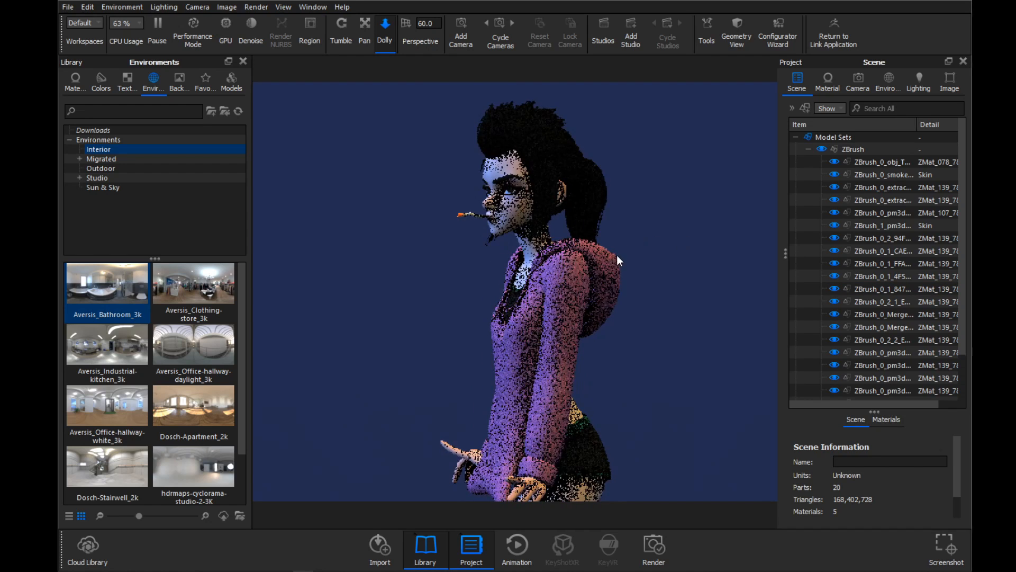
{"action": "left_click", "coordinate": [830, 242]}
{"action": "left_click", "coordinate": [828, 82]}
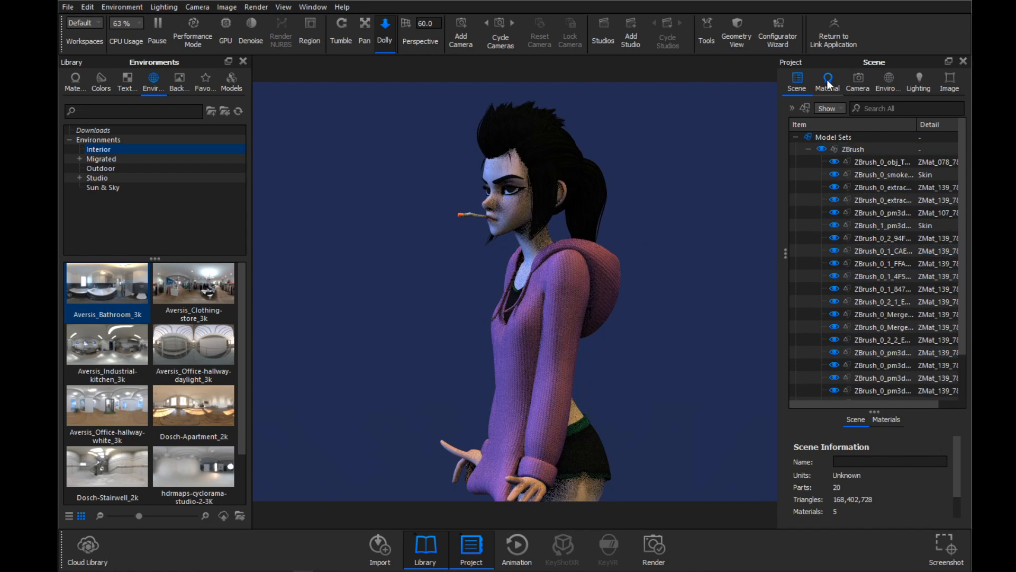
{"action": "left_click", "coordinate": [545, 278]}
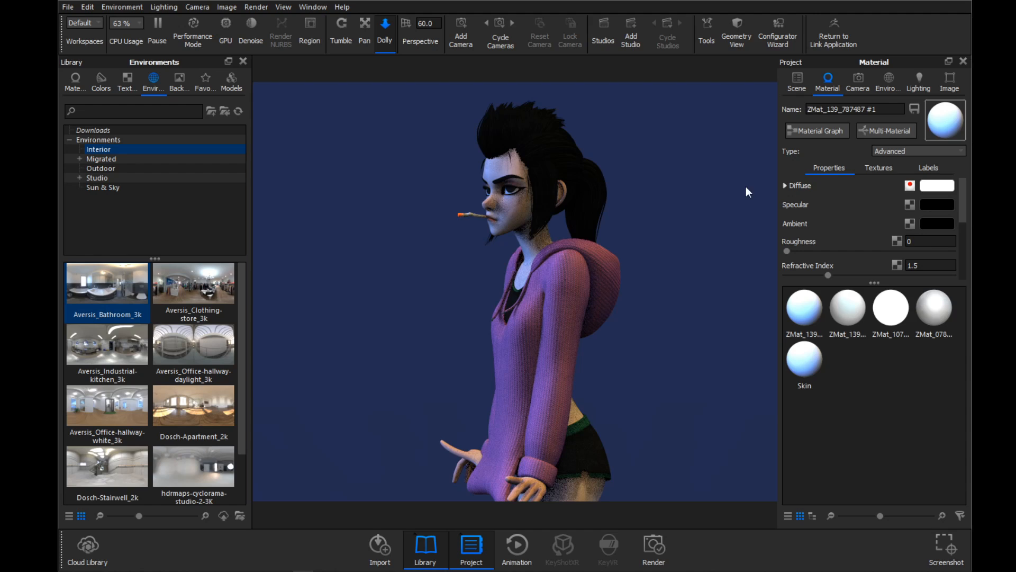
{"action": "left_click_drag", "start_coordinate": [882, 111], "coordinate": [787, 112]}
{"action": "type", "text": "Sweater"}
{"action": "key", "text": "Return"}
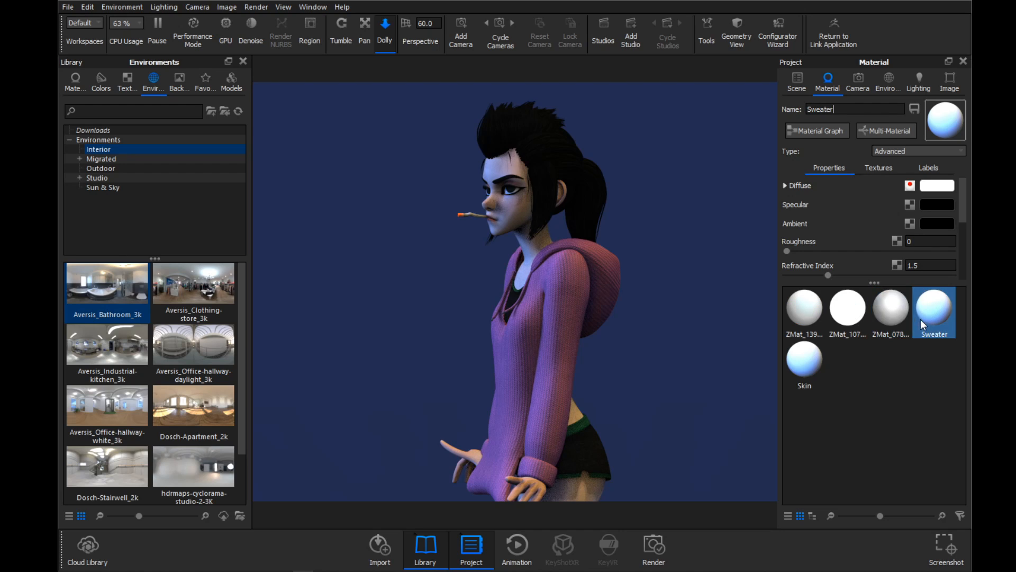
- Try applying the Sweater material to the hood while its material is still linked, and undo the assignment
{"action": "left_click_drag", "start_coordinate": [728, 279], "coordinate": [724, 278], "text": "alt"}
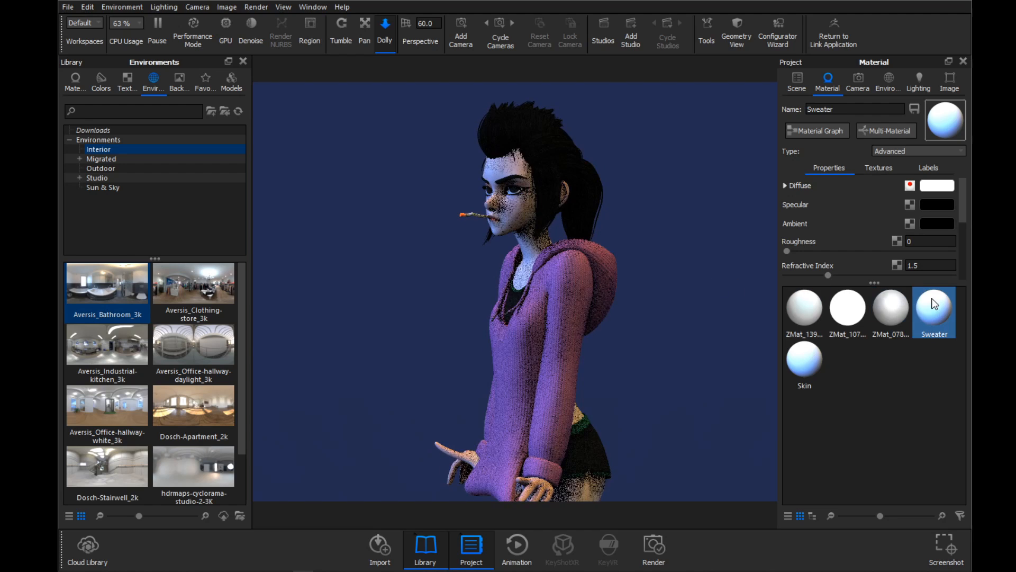
{"action": "left_click", "coordinate": [797, 82]}
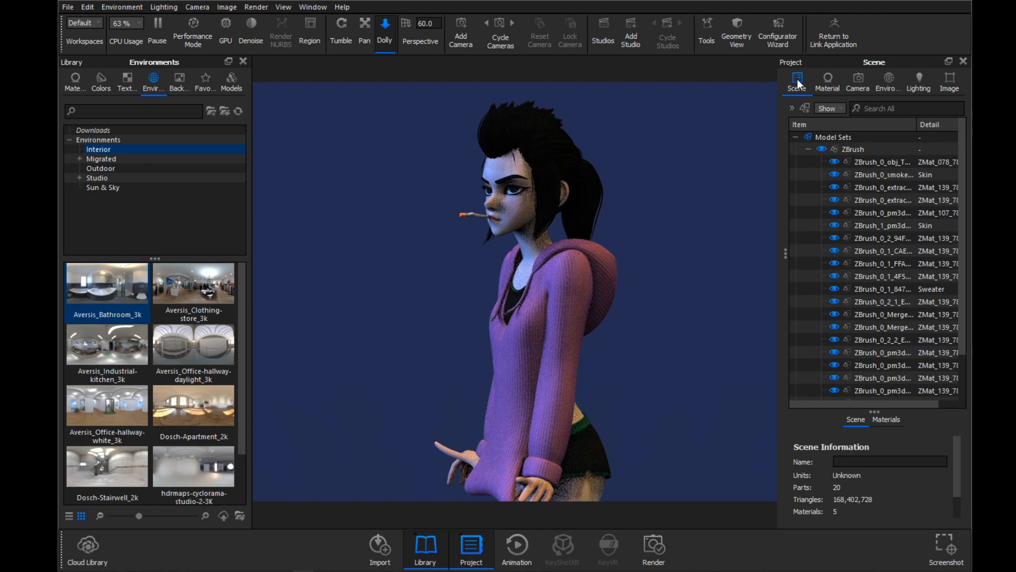
{"action": "left_click", "coordinate": [827, 82]}
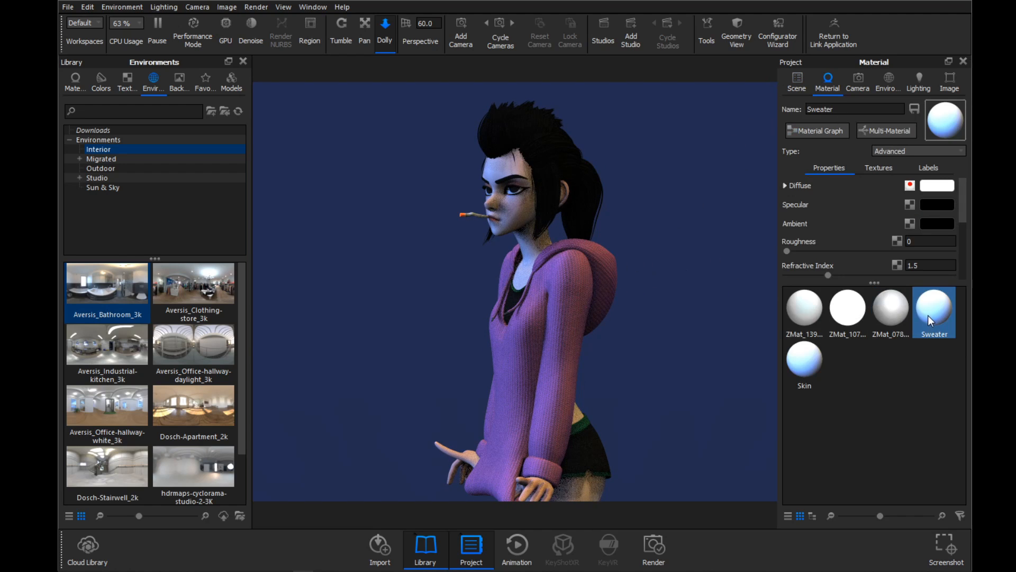
{"action": "left_click_drag", "start_coordinate": [928, 315], "coordinate": [605, 277]}
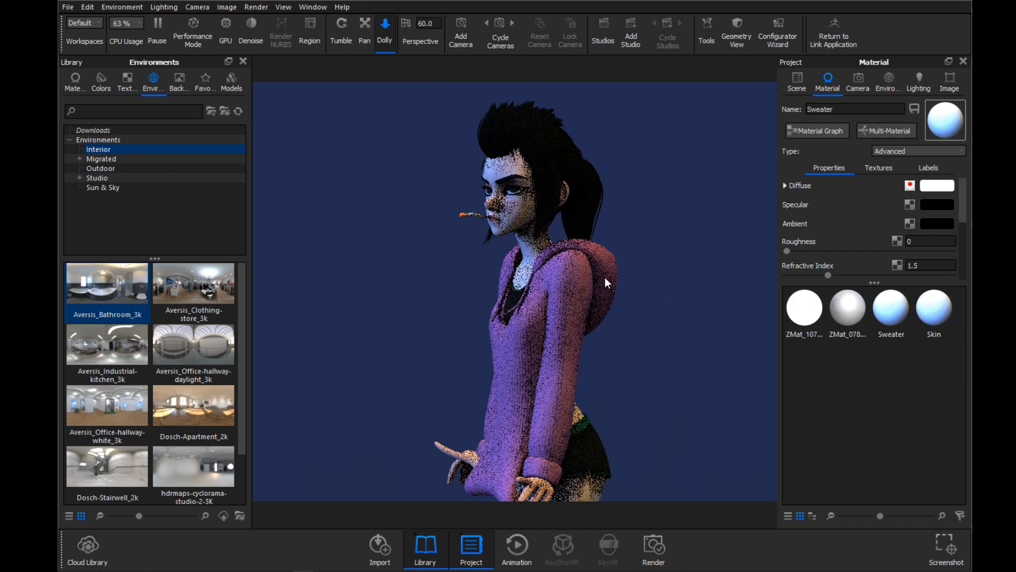
{"action": "left_click", "coordinate": [902, 312]}
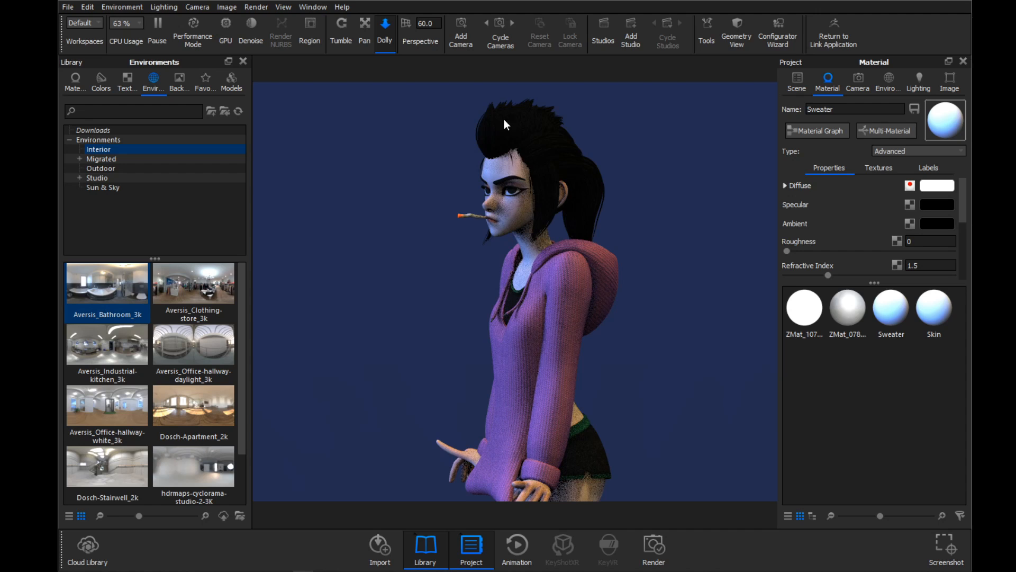
{"action": "key", "text": "ctrl+z"}
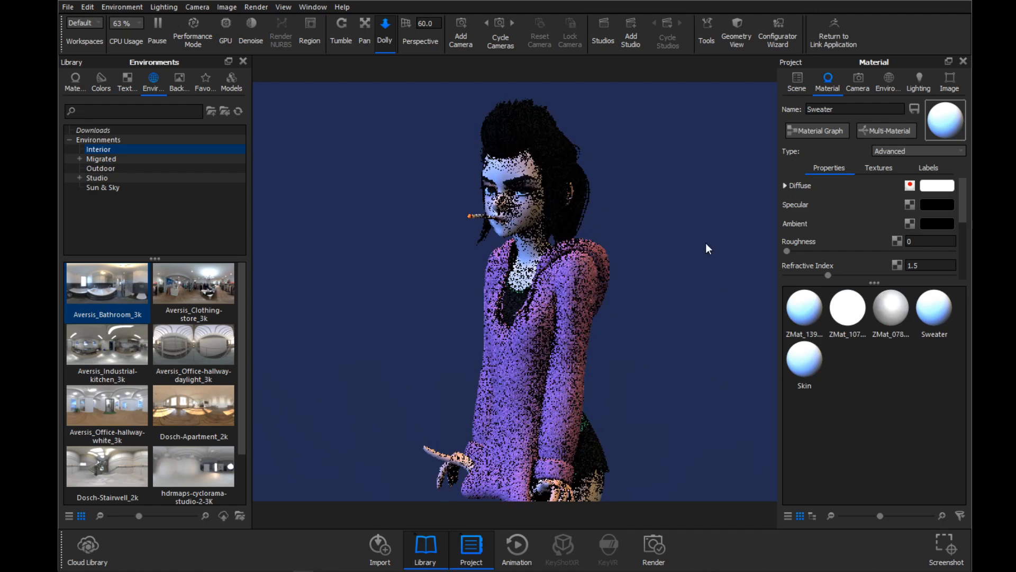
- Unlink the material of the sweater's hood from the other parts
{"action": "left_click", "coordinate": [797, 82]}
{"action": "left_click_drag", "start_coordinate": [668, 224], "coordinate": [564, 228]}
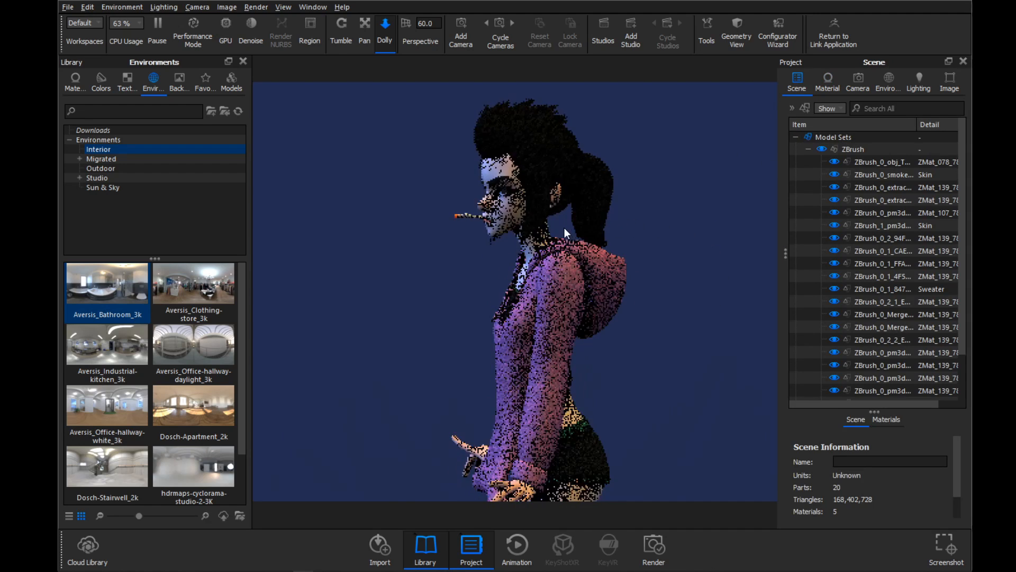
{"action": "right_click", "coordinate": [610, 269]}
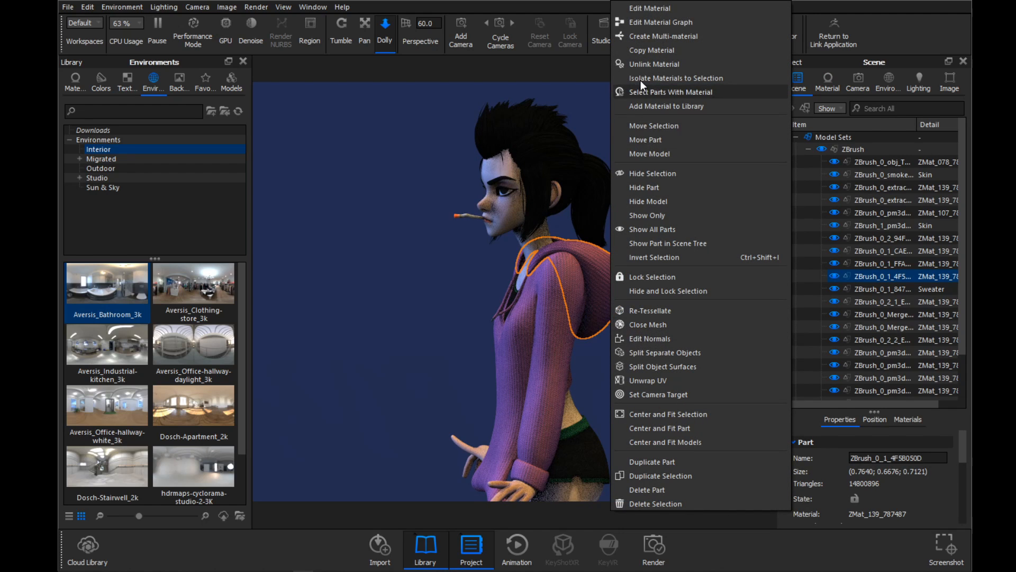
{"action": "left_click", "coordinate": [641, 60]}
{"action": "left_click", "coordinate": [675, 212]}
{"action": "left_click_drag", "start_coordinate": [675, 212], "coordinate": [723, 201]}
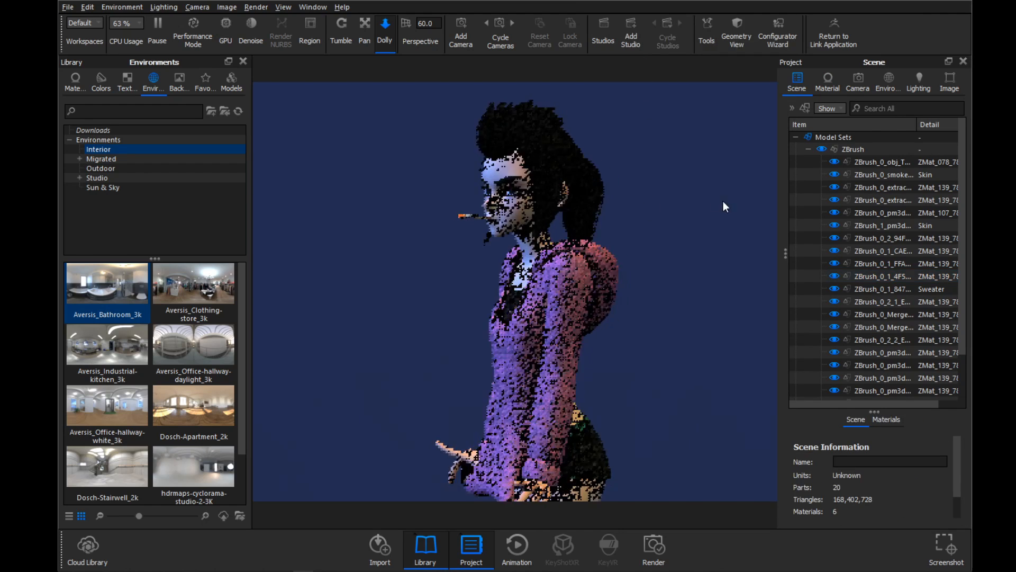
- Collapse the model sets in the scene tree and apply the Sweater material to the hood
{"action": "left_click", "coordinate": [796, 136]}
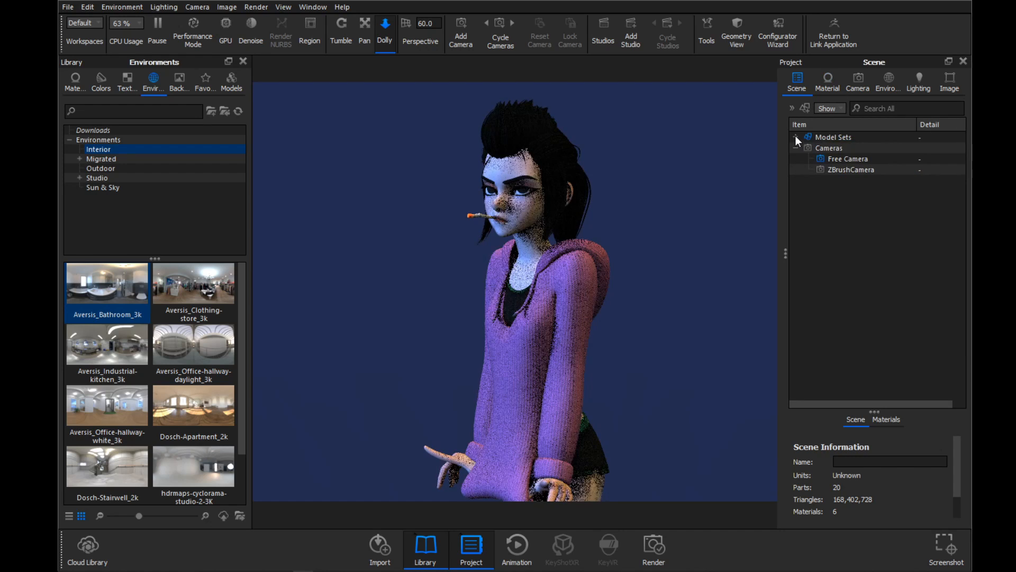
{"action": "left_click", "coordinate": [817, 86]}
{"action": "left_click_drag", "start_coordinate": [608, 201], "coordinate": [685, 239]}
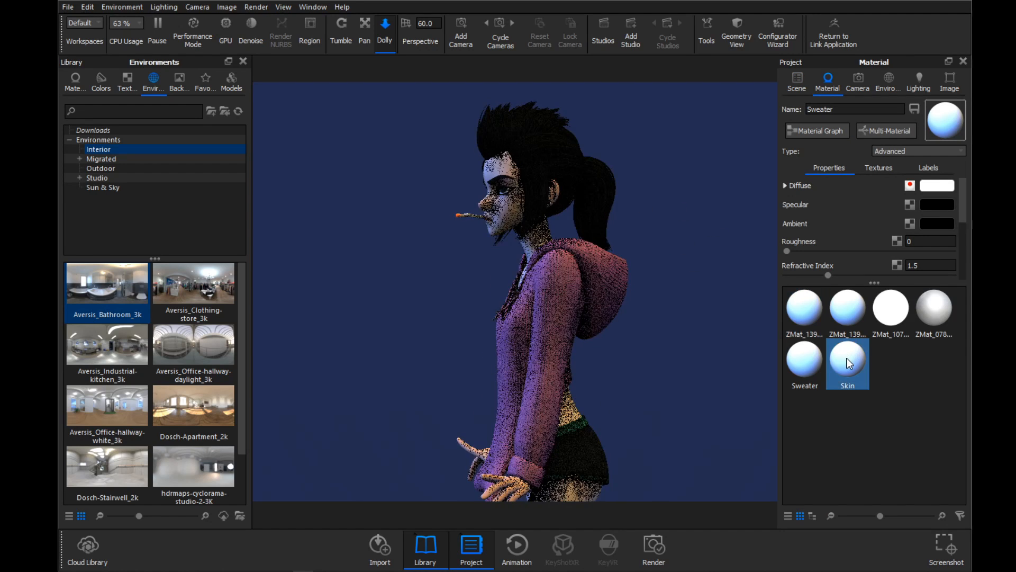
{"action": "left_click_drag", "start_coordinate": [805, 359], "coordinate": [564, 302]}
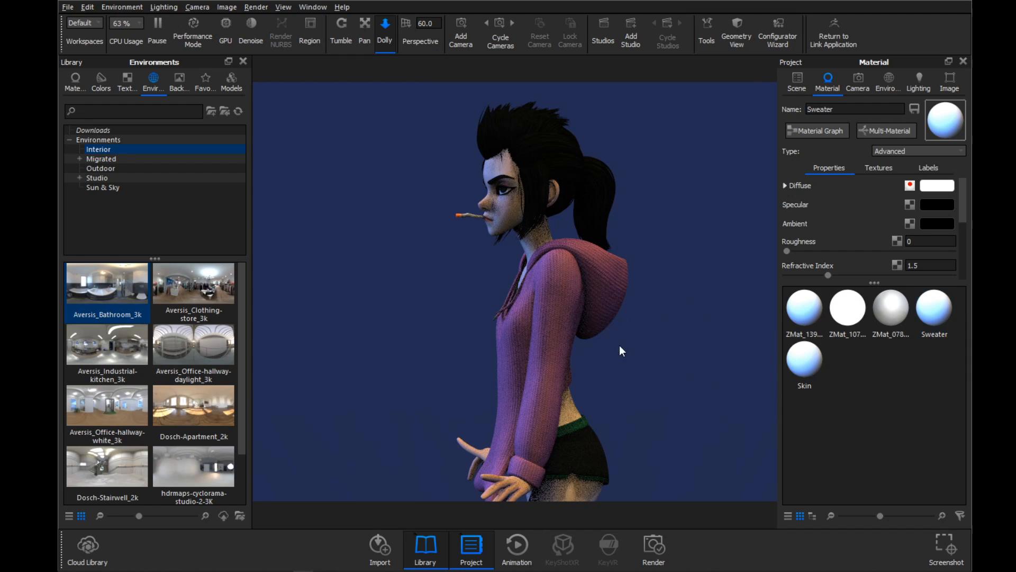
- Set the Sweater material's diffuse Blend with Color value to bright red (CIE-L*ab 50.04, 76.39, 64.09) and check it around the model
{"action": "left_click_drag", "start_coordinate": [620, 345], "coordinate": [774, 346]}
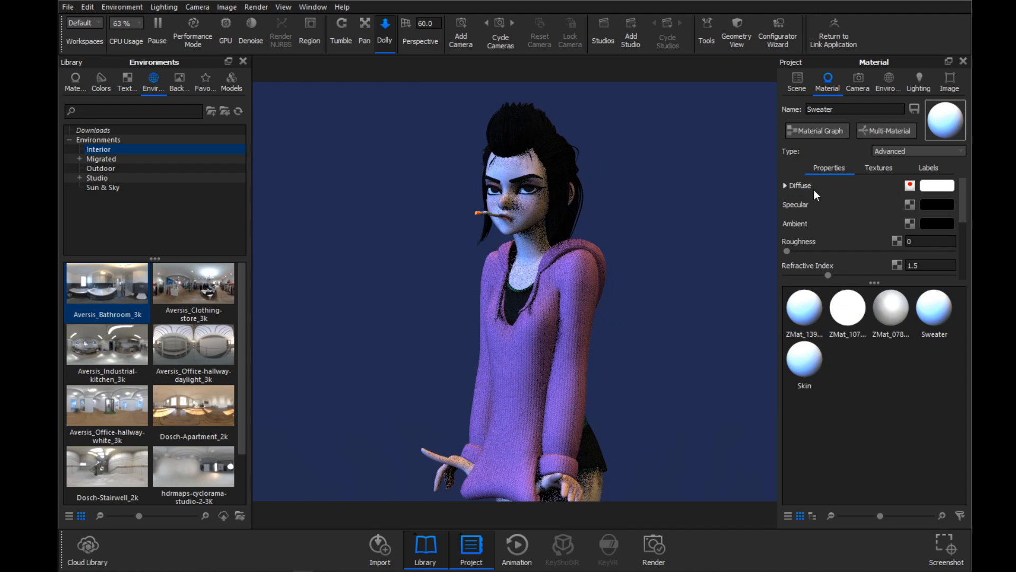
{"action": "left_click", "coordinate": [786, 185]}
{"action": "left_click", "coordinate": [933, 223]}
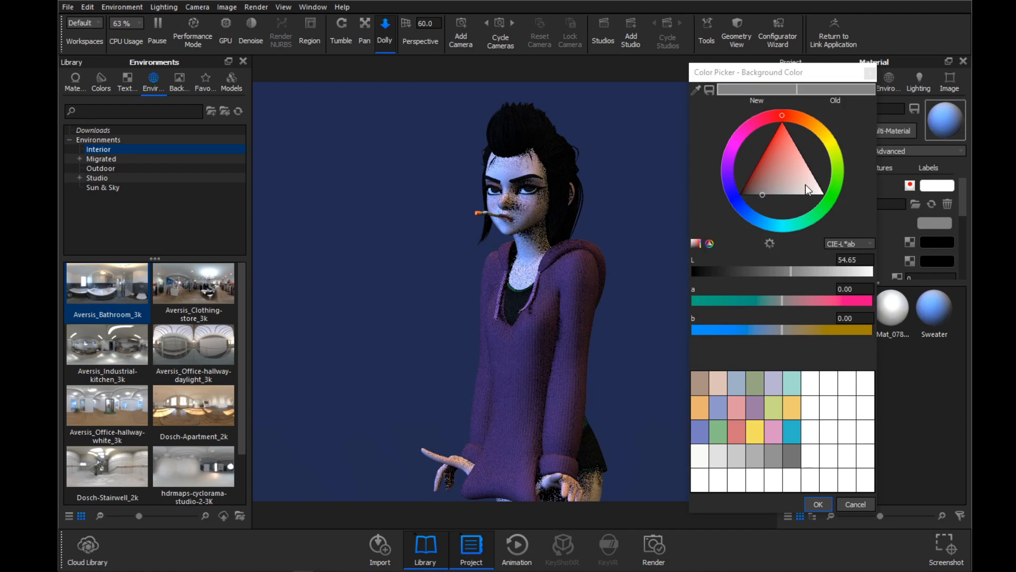
{"action": "left_click", "coordinate": [778, 130]}
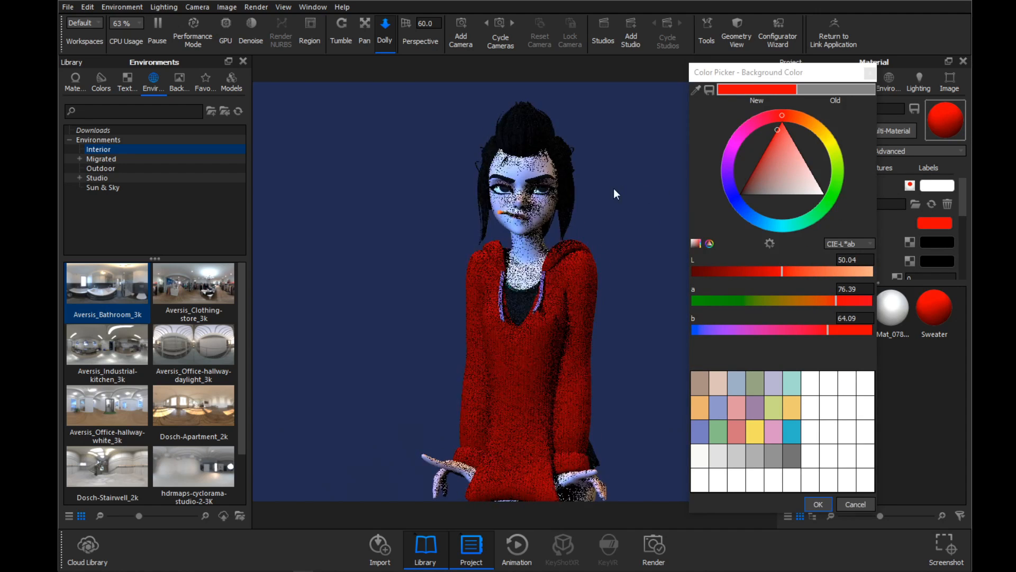
{"action": "left_click_drag", "start_coordinate": [614, 188], "coordinate": [355, 192]}
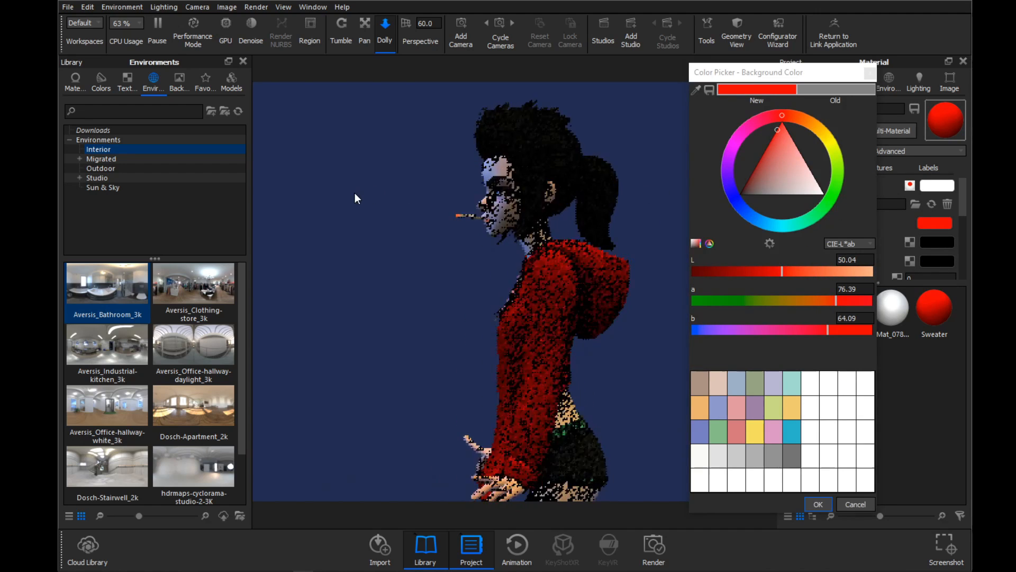
{"action": "left_click", "coordinate": [818, 504]}
{"action": "left_click_drag", "start_coordinate": [664, 272], "coordinate": [717, 233]}
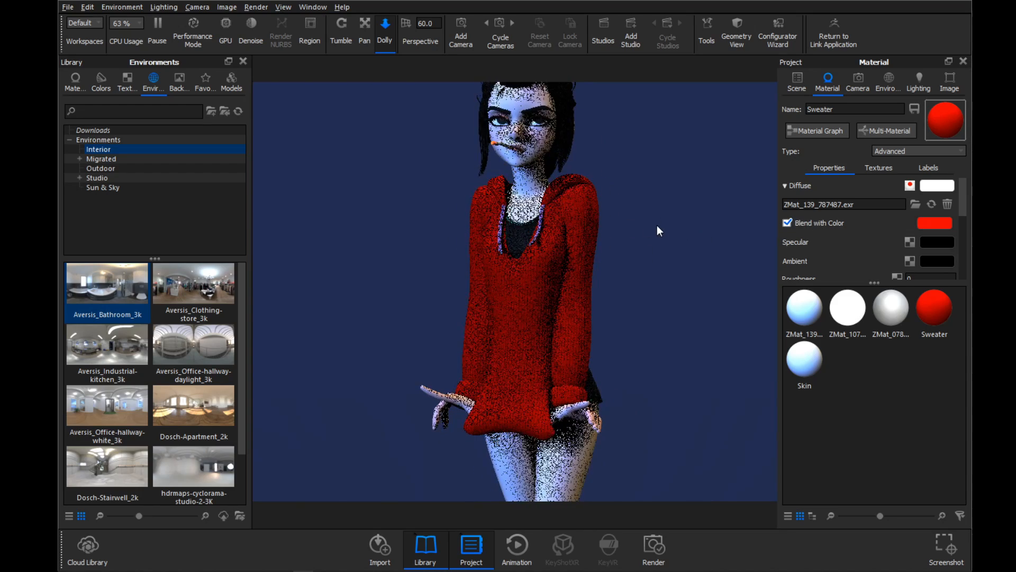
- Expand the model sets in the scene tree and unlink the material of the tank top and shorts part
{"action": "left_click_drag", "start_coordinate": [538, 218], "coordinate": [832, 54]}
{"action": "left_click", "coordinate": [797, 80]}
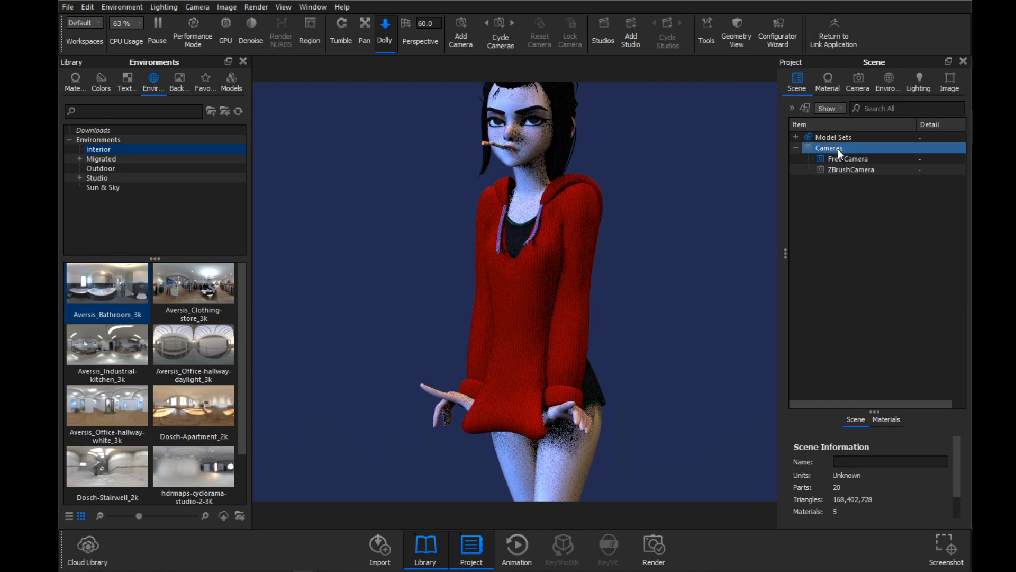
{"action": "left_click", "coordinate": [796, 137]}
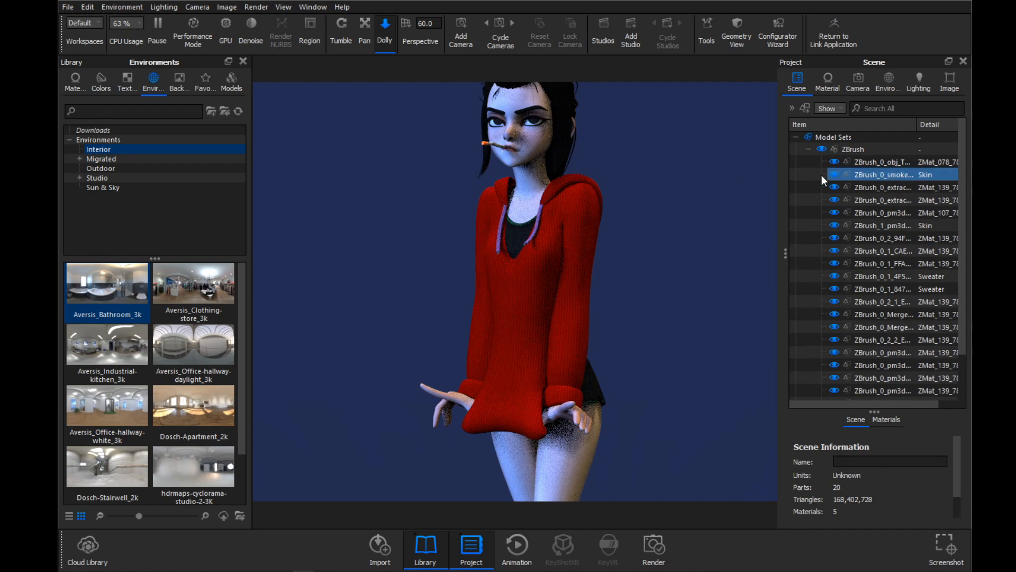
{"action": "left_click", "coordinate": [540, 213]}
{"action": "left_click", "coordinate": [523, 230]}
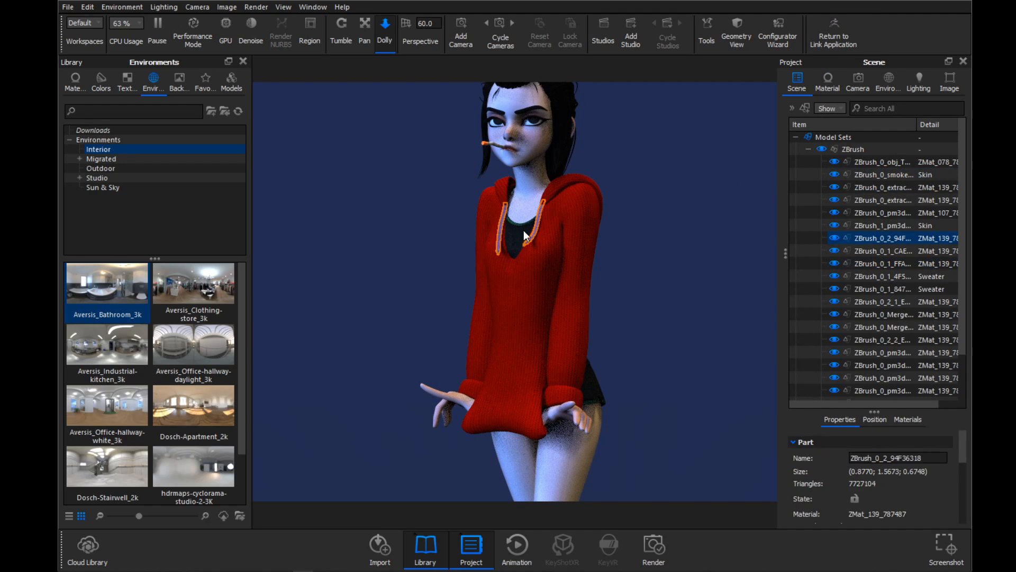
{"action": "right_click", "coordinate": [866, 238]}
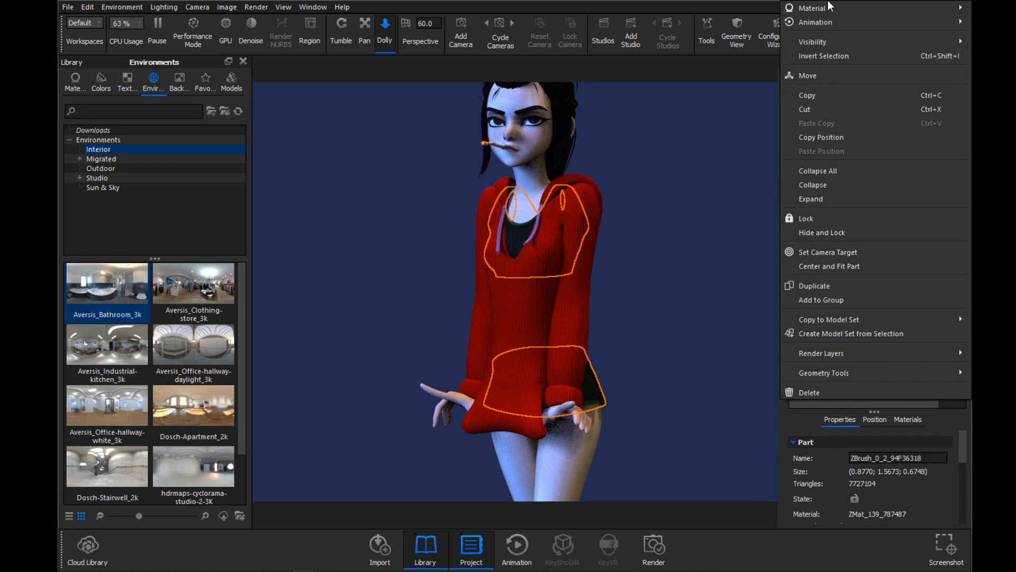
{"action": "mouse_move", "coordinate": [830, 7]}
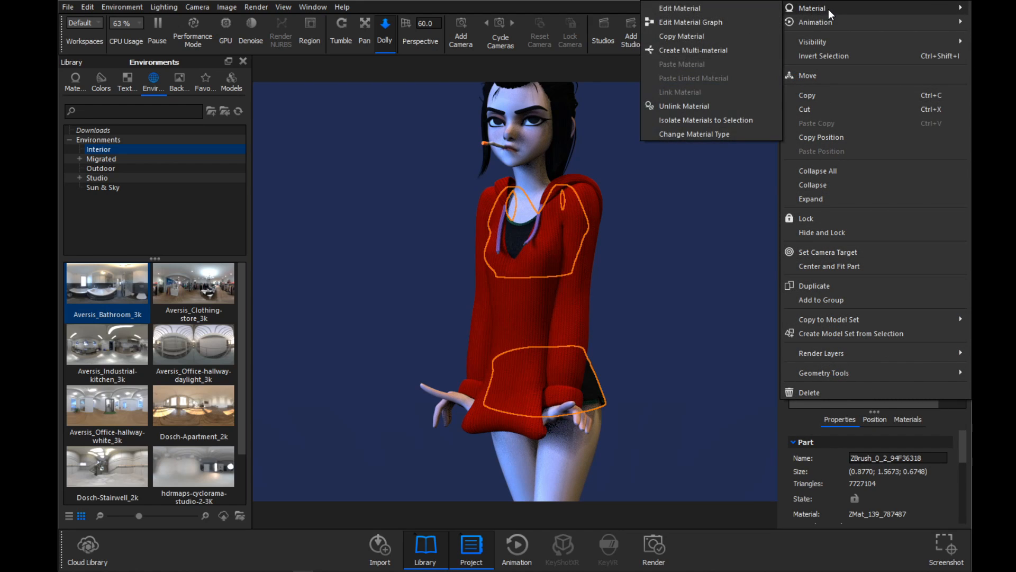
{"action": "left_click", "coordinate": [679, 107]}
- Rename the material of the tank top and shorts as Clothing
{"action": "left_click", "coordinate": [833, 85]}
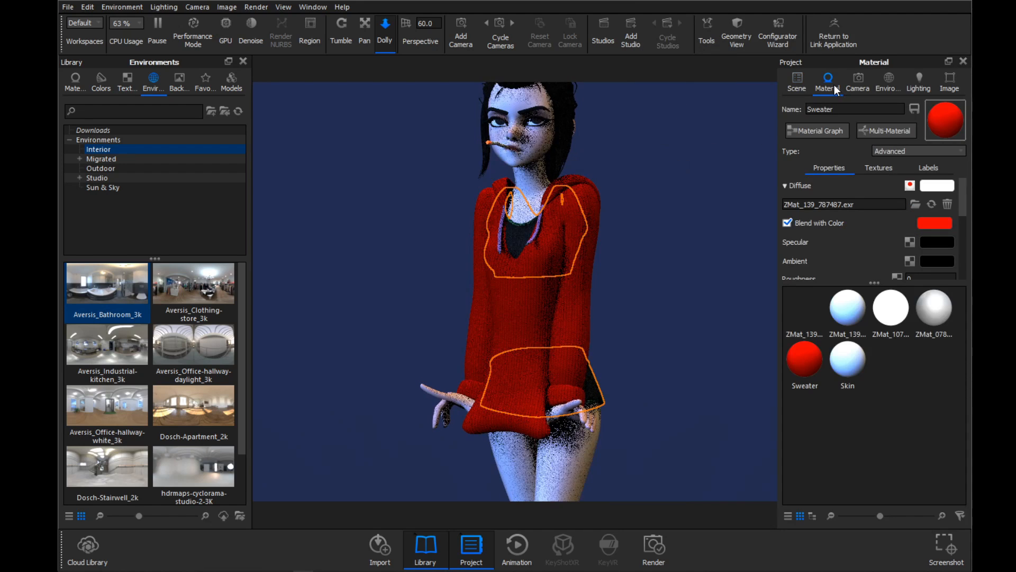
{"action": "double_click", "coordinate": [512, 227]}
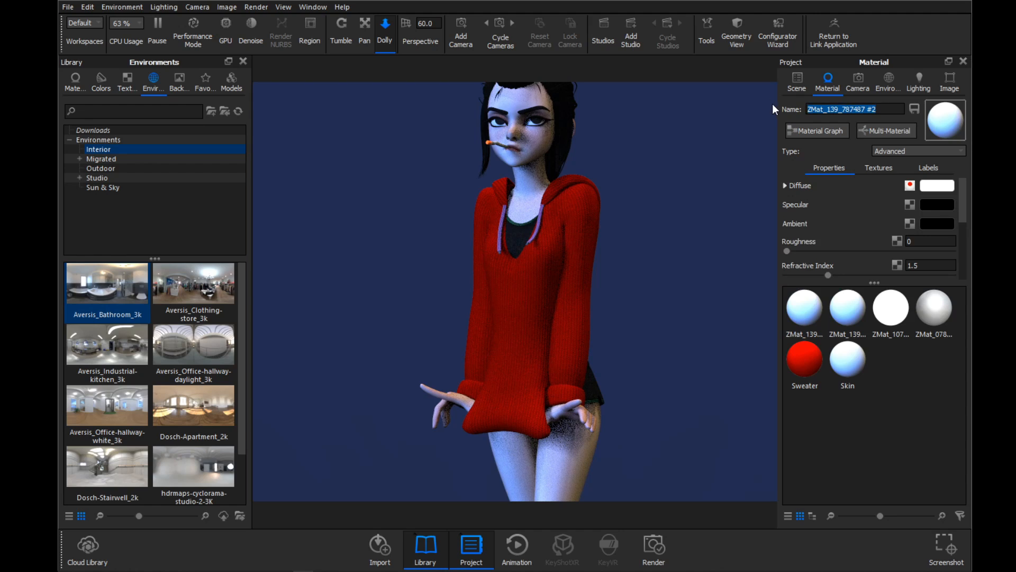
{"action": "type", "text": "Clothing"}
{"action": "key", "text": "Return"}
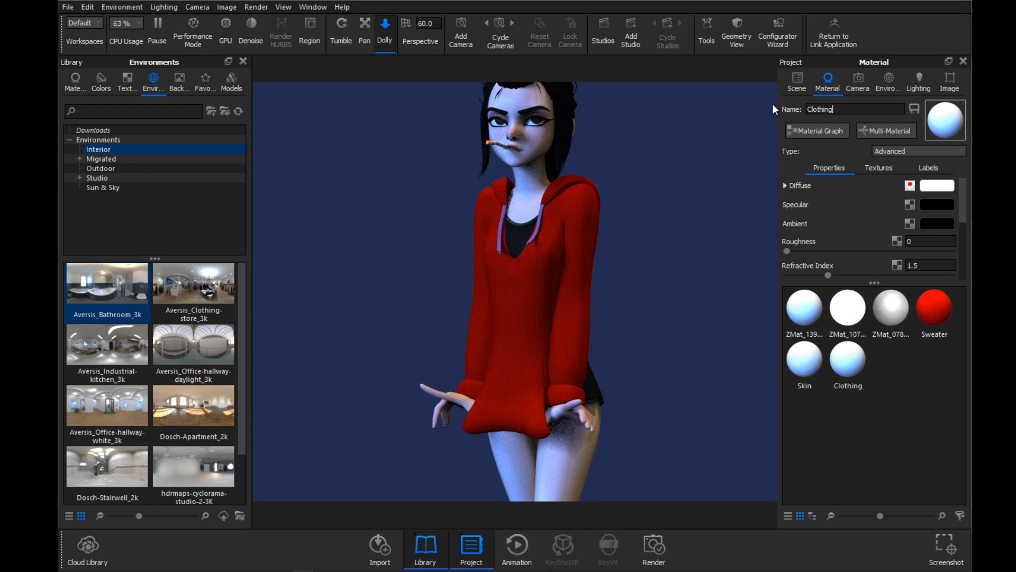
- Unlink the material of the knee-high socks from the other parts
{"action": "left_click_drag", "start_coordinate": [668, 176], "coordinate": [661, 239]}
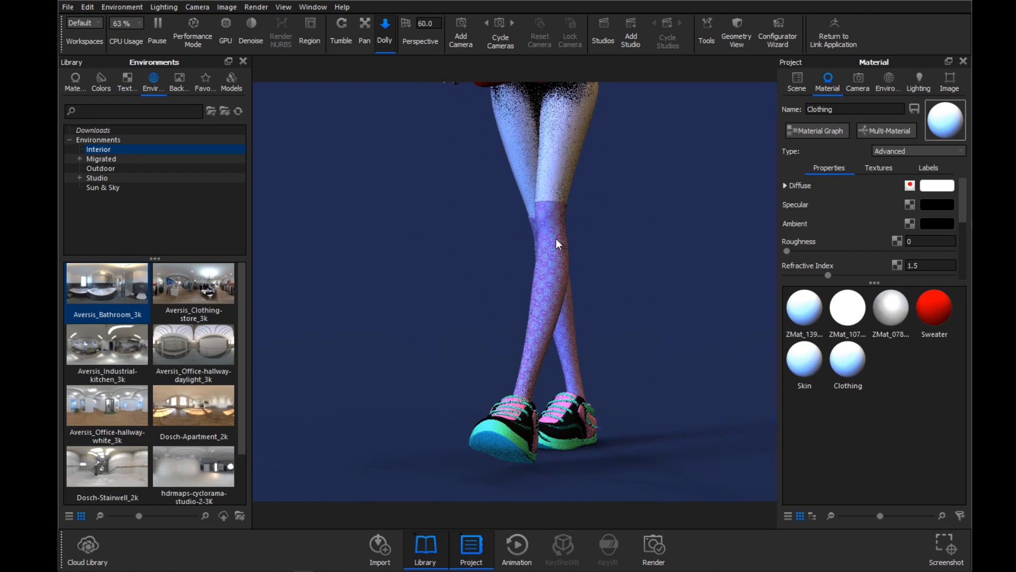
{"action": "left_click_drag", "start_coordinate": [644, 232], "coordinate": [742, 145]}
{"action": "left_click", "coordinate": [796, 82]}
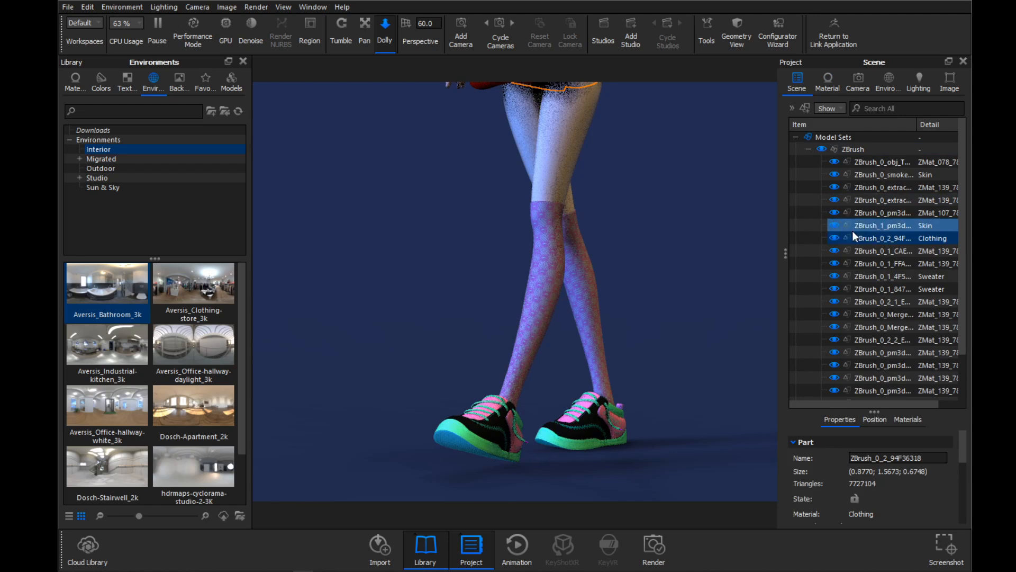
{"action": "left_click", "coordinate": [546, 232]}
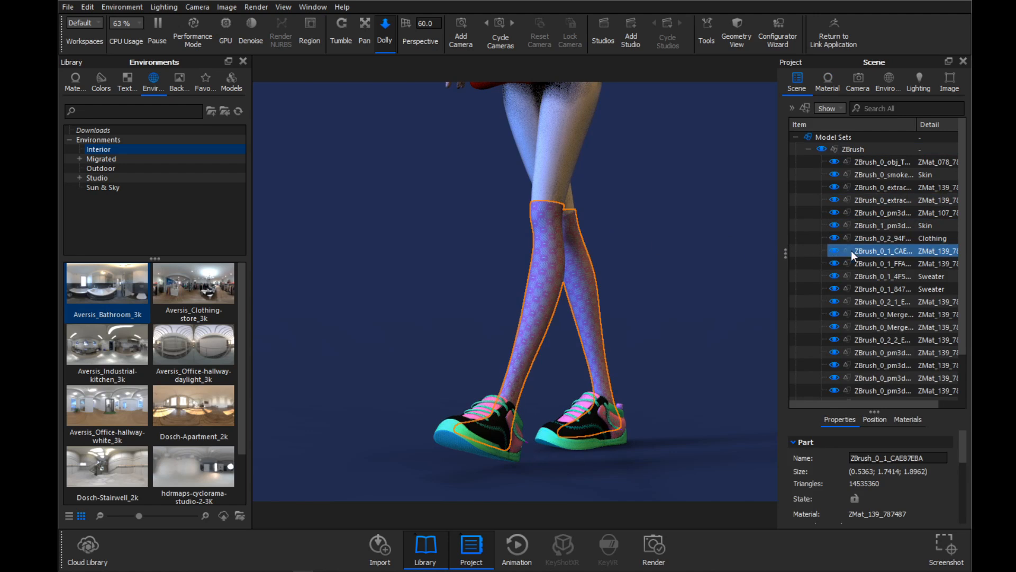
{"action": "right_click", "coordinate": [869, 250]}
{"action": "mouse_move", "coordinate": [815, 8]}
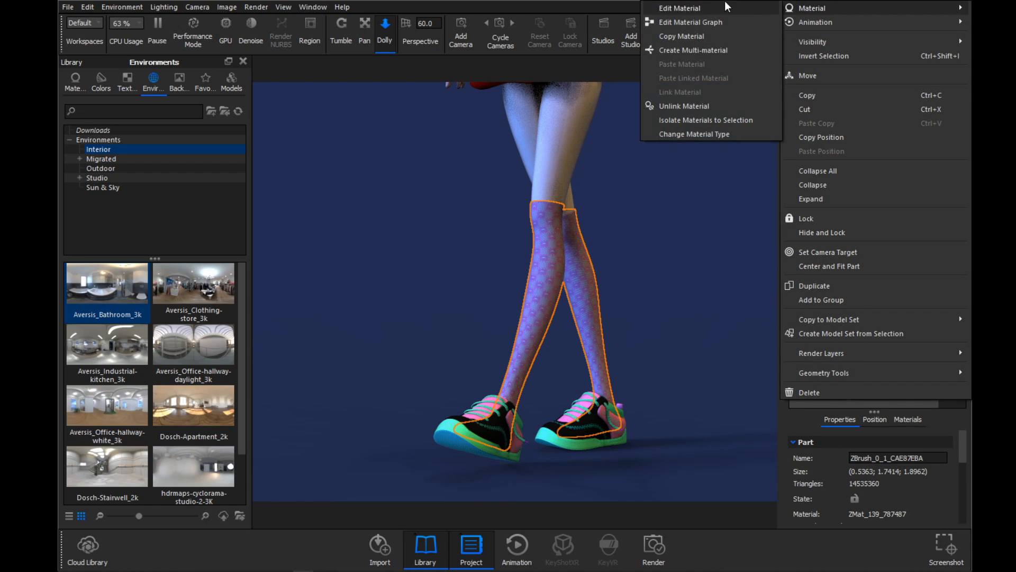
{"action": "left_click", "coordinate": [682, 105]}
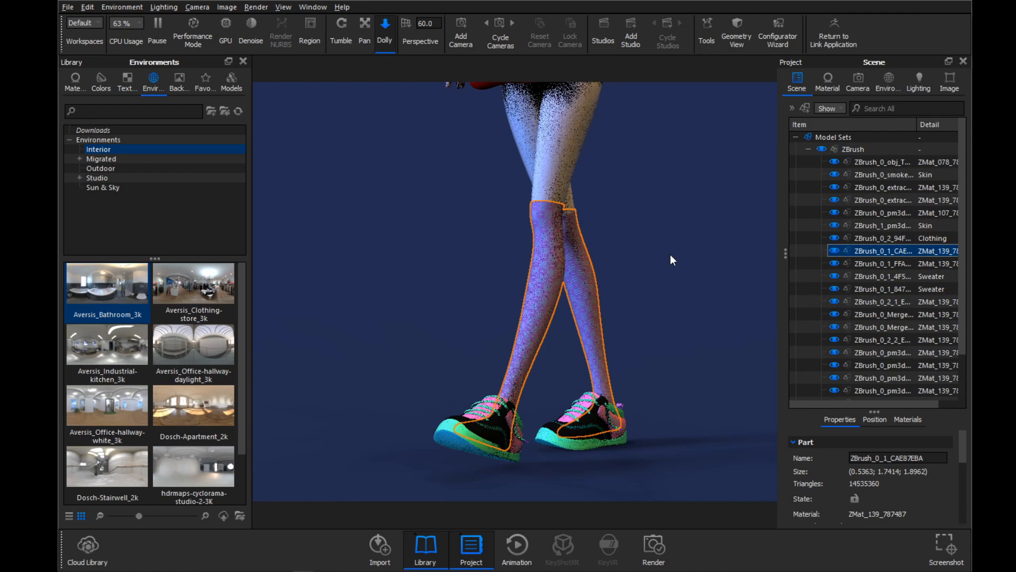
- Unlink the materials of the rear shoe and the front shoe, one shoe at a time
{"action": "left_click", "coordinate": [606, 437]}
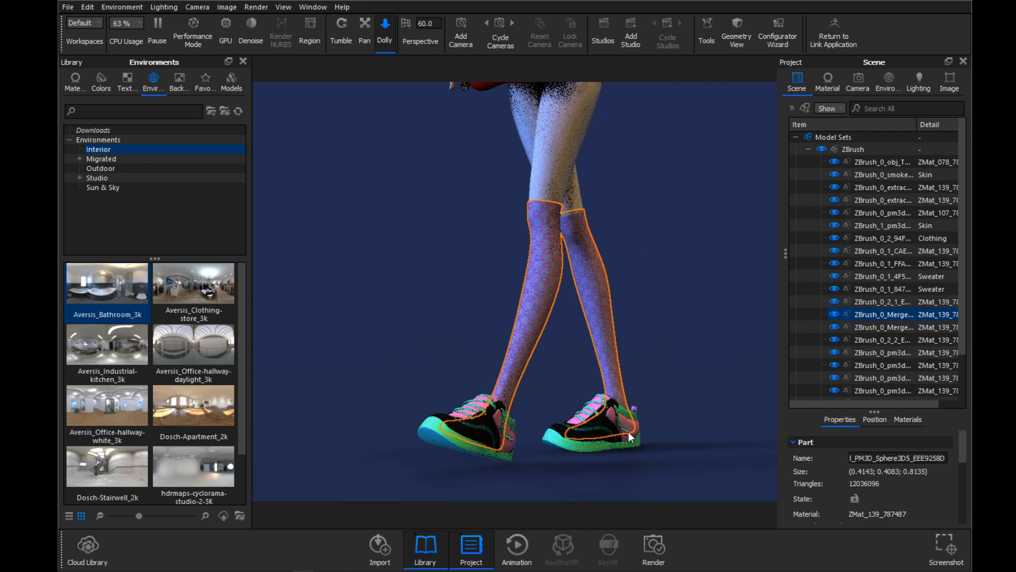
{"action": "right_click", "coordinate": [879, 318]}
{"action": "mouse_move", "coordinate": [815, 8]}
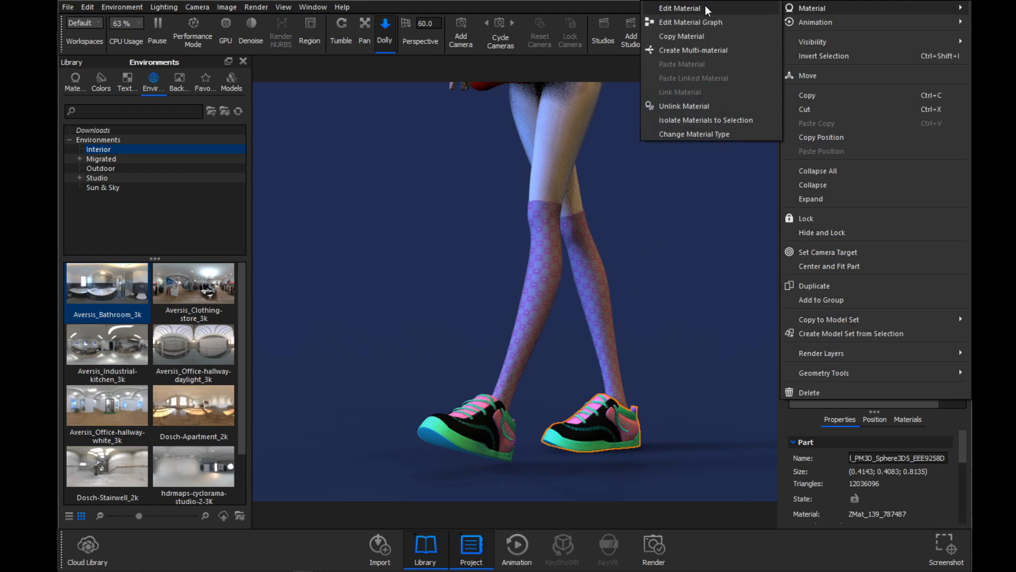
{"action": "left_click", "coordinate": [683, 105]}
{"action": "left_click", "coordinate": [468, 447]}
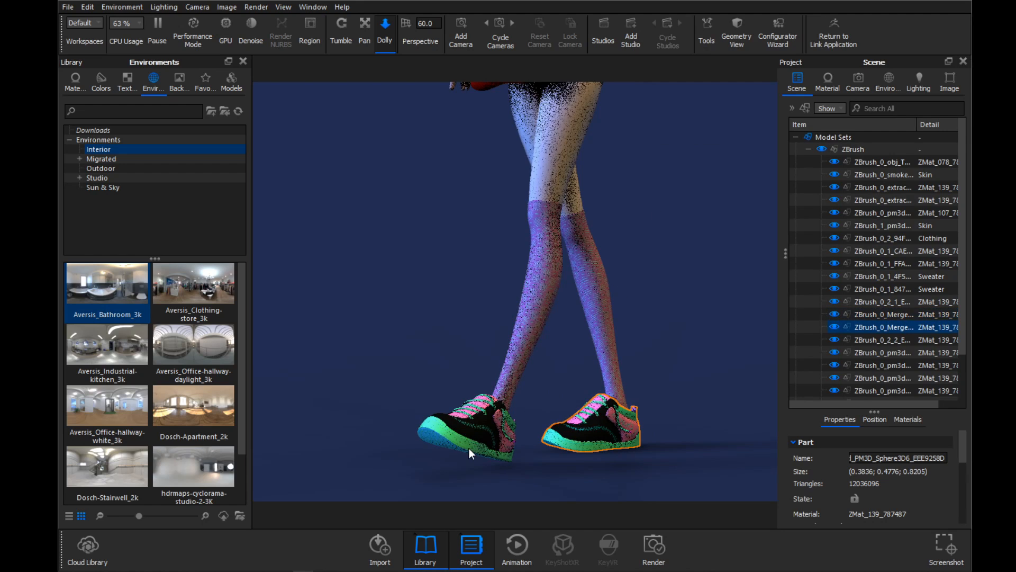
{"action": "right_click", "coordinate": [870, 325]}
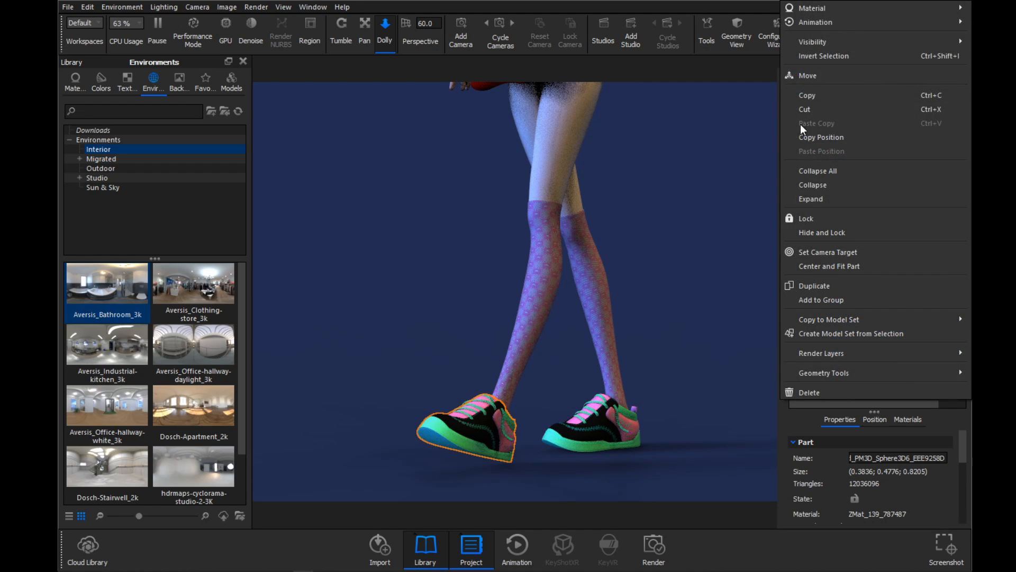
{"action": "mouse_move", "coordinate": [808, 9]}
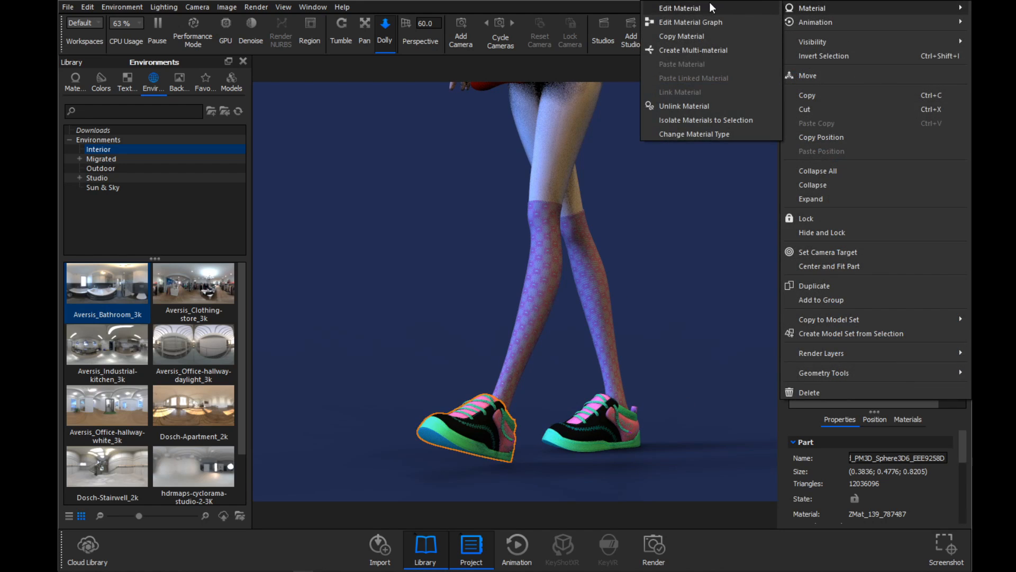
{"action": "left_click", "coordinate": [683, 101]}
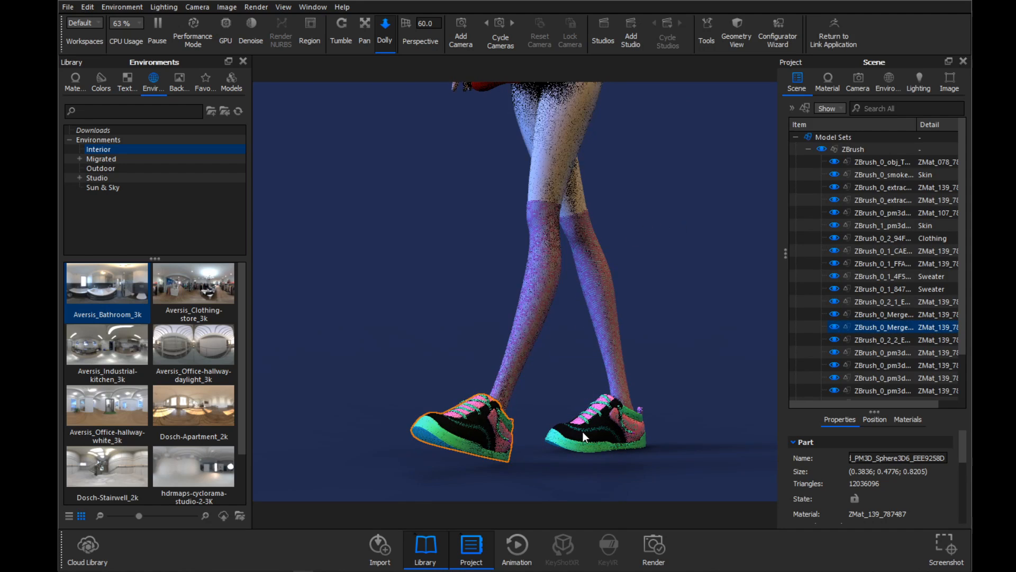
- Unlink the materials of the laces on the rear shoe and the front shoe, one set at a time
{"action": "left_click_drag", "start_coordinate": [686, 344], "coordinate": [637, 323]}
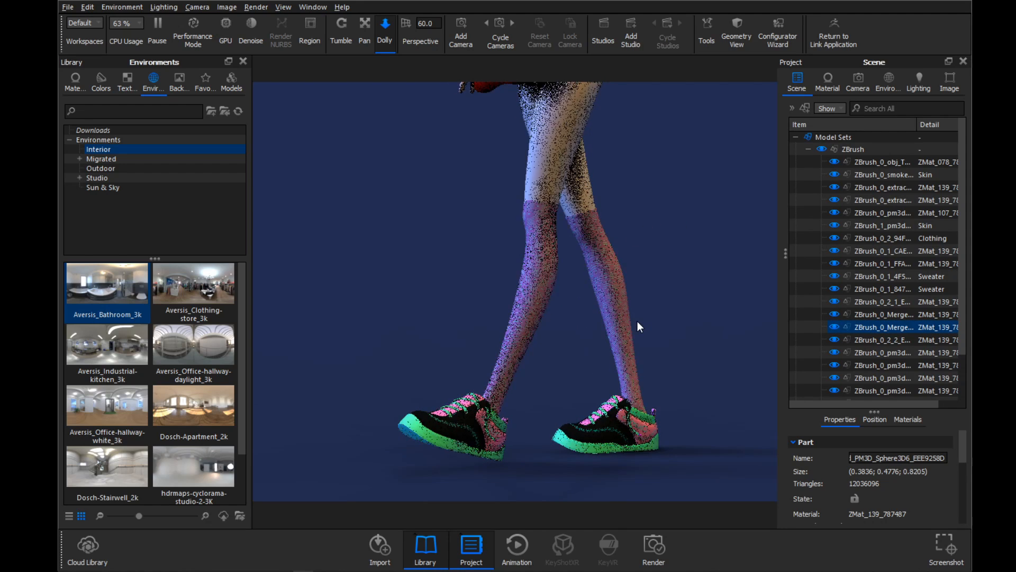
{"action": "left_click", "coordinate": [628, 412]}
{"action": "right_click", "coordinate": [863, 300]}
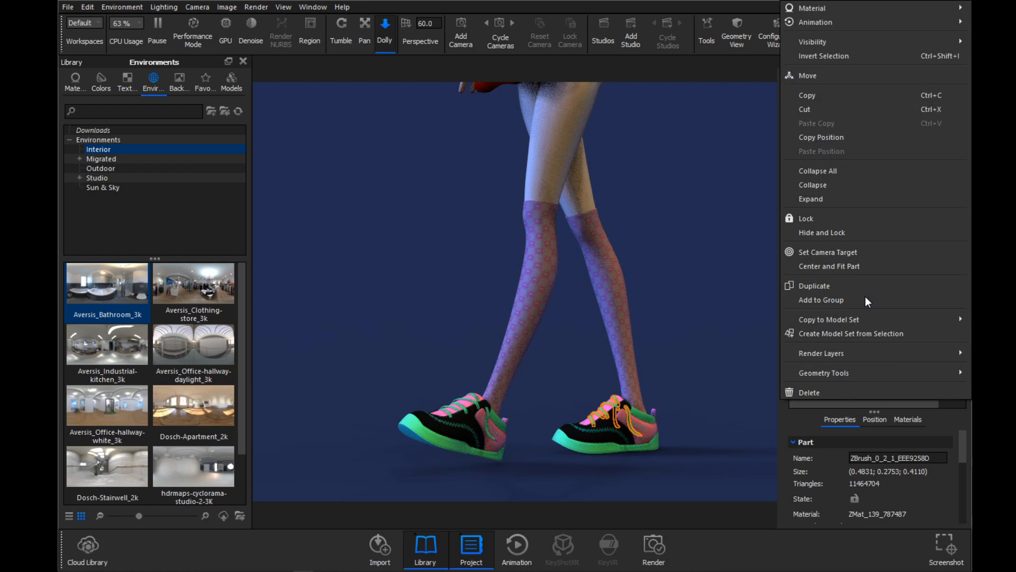
{"action": "mouse_move", "coordinate": [815, 8]}
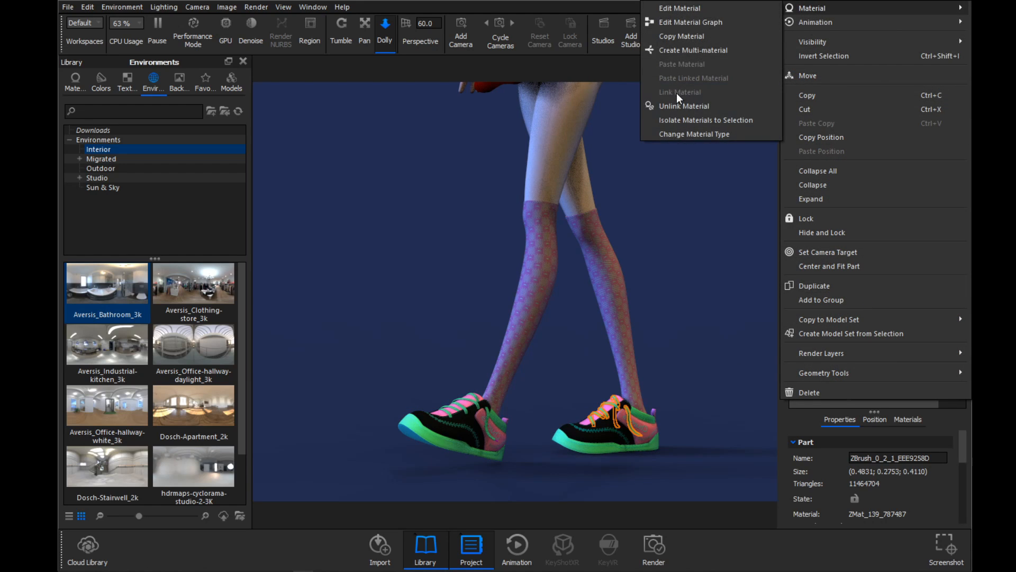
{"action": "left_click", "coordinate": [680, 106]}
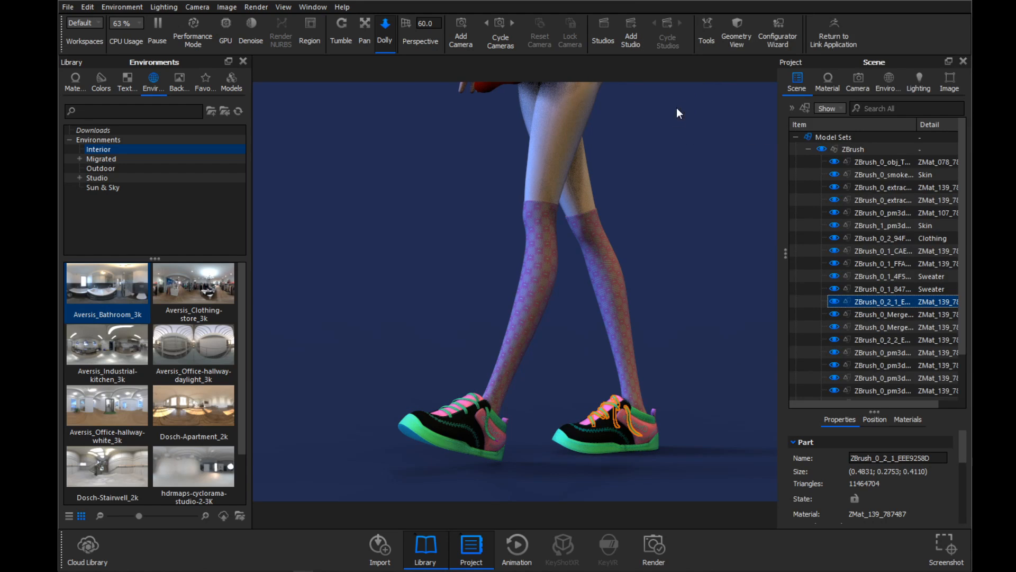
{"action": "left_click", "coordinate": [487, 410]}
{"action": "right_click", "coordinate": [862, 339]}
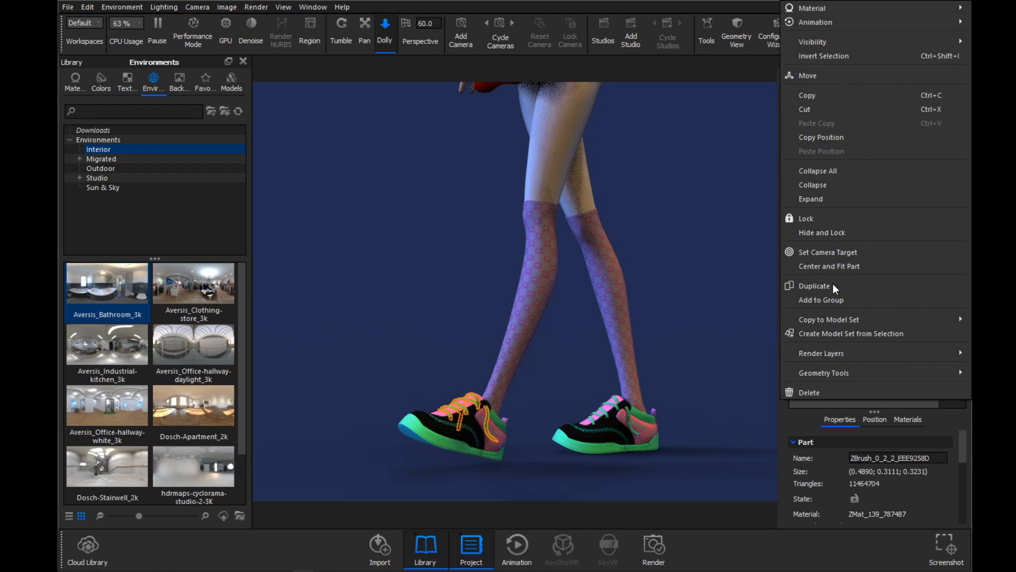
{"action": "mouse_move", "coordinate": [810, 8]}
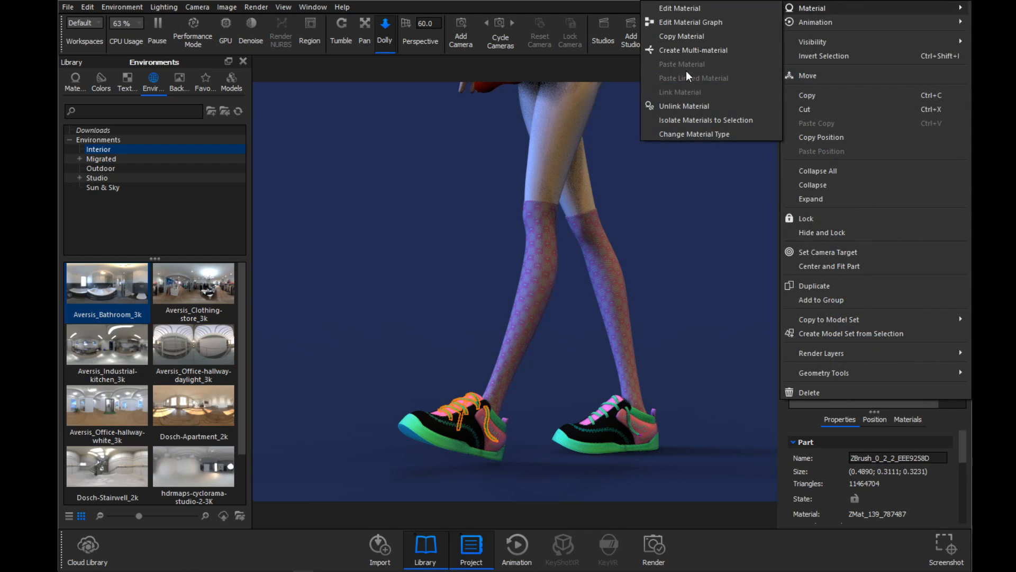
{"action": "left_click", "coordinate": [683, 106]}
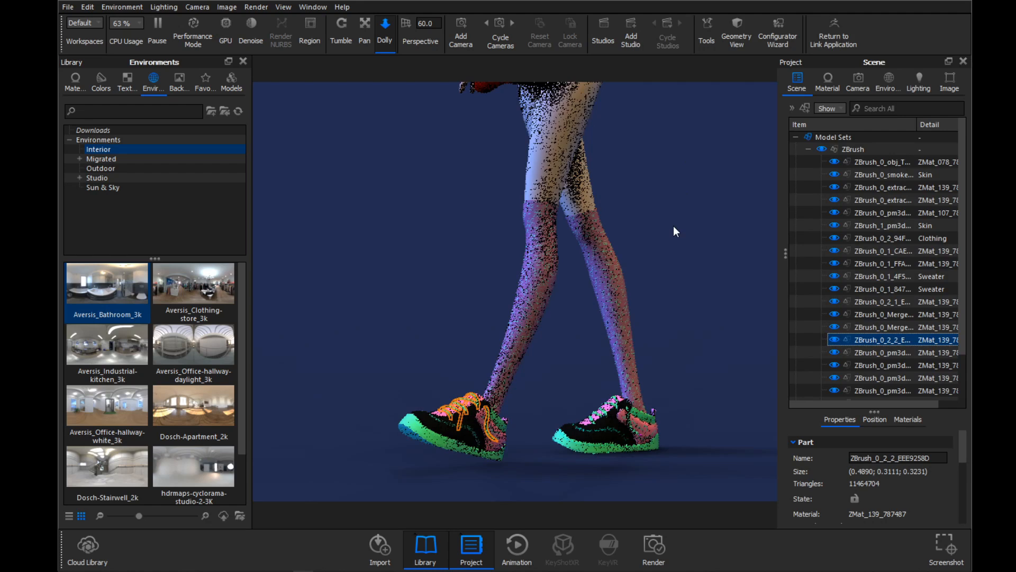
- Rename the material of the socks as Socks
{"action": "left_click", "coordinate": [828, 81]}
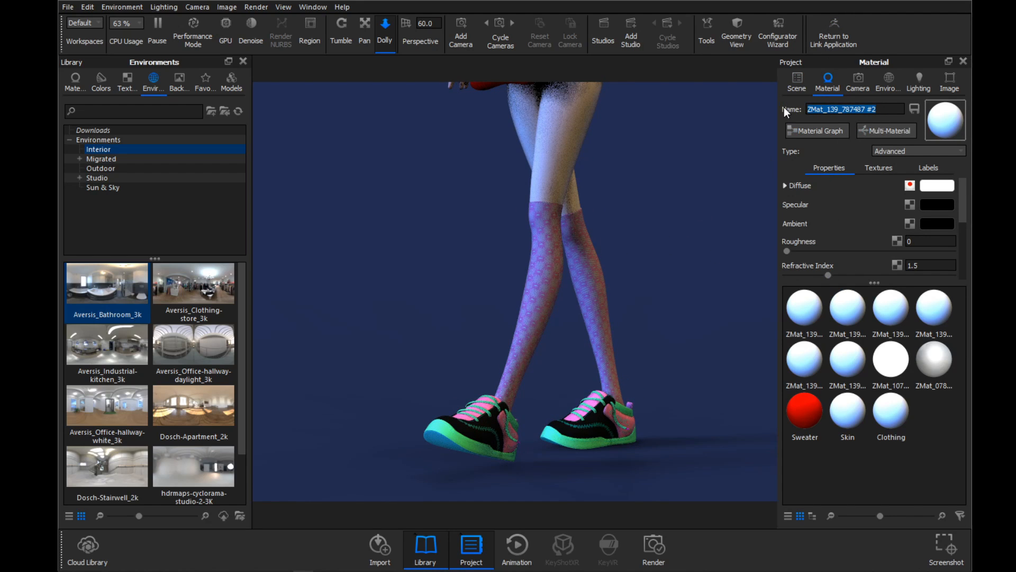
{"action": "type", "text": "Socks"}
{"action": "key", "text": "Return"}
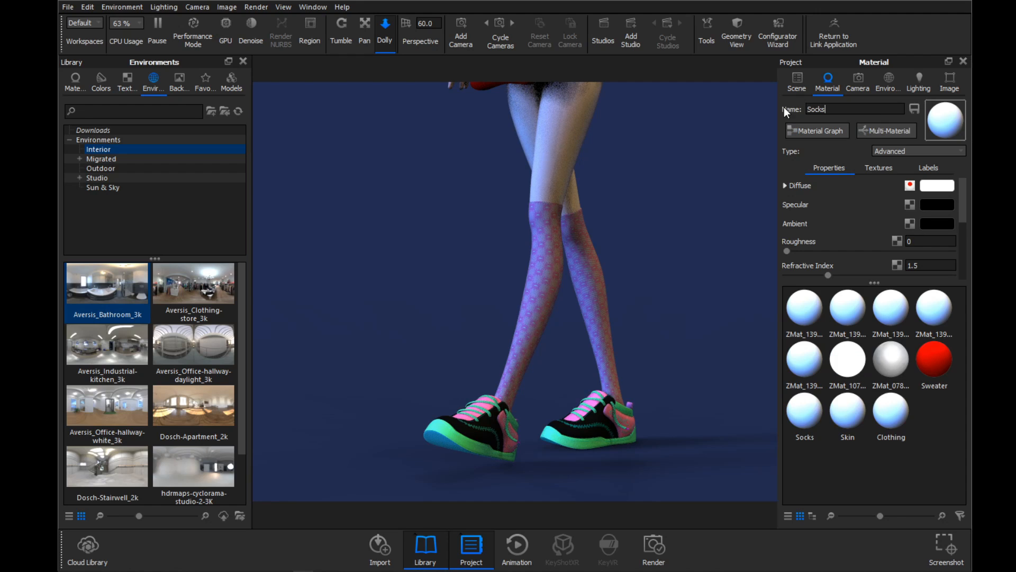
- Rename the material of the rear shoe as Shoes and apply it to the front shoe as well
{"action": "left_click_drag", "start_coordinate": [633, 211], "coordinate": [617, 254]}
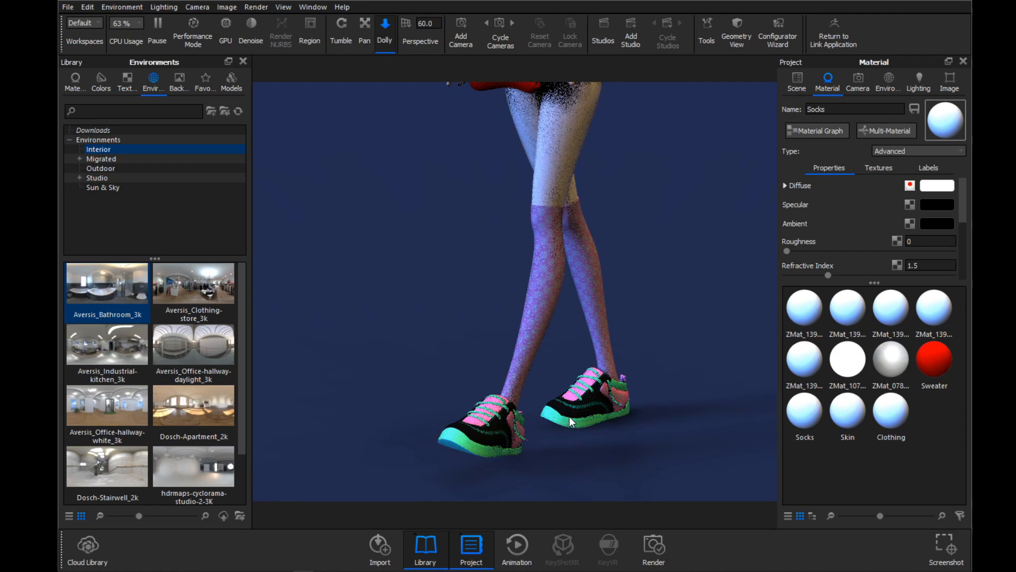
{"action": "double_click", "coordinate": [582, 415]}
{"action": "left_click_drag", "start_coordinate": [880, 109], "coordinate": [831, 109]}
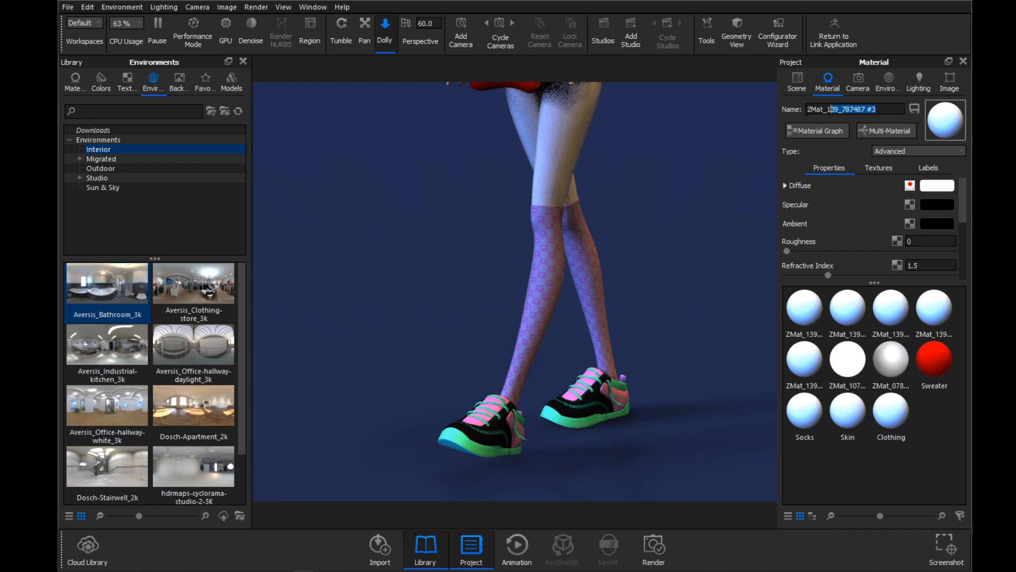
{"action": "type", "text": "Shoes"}
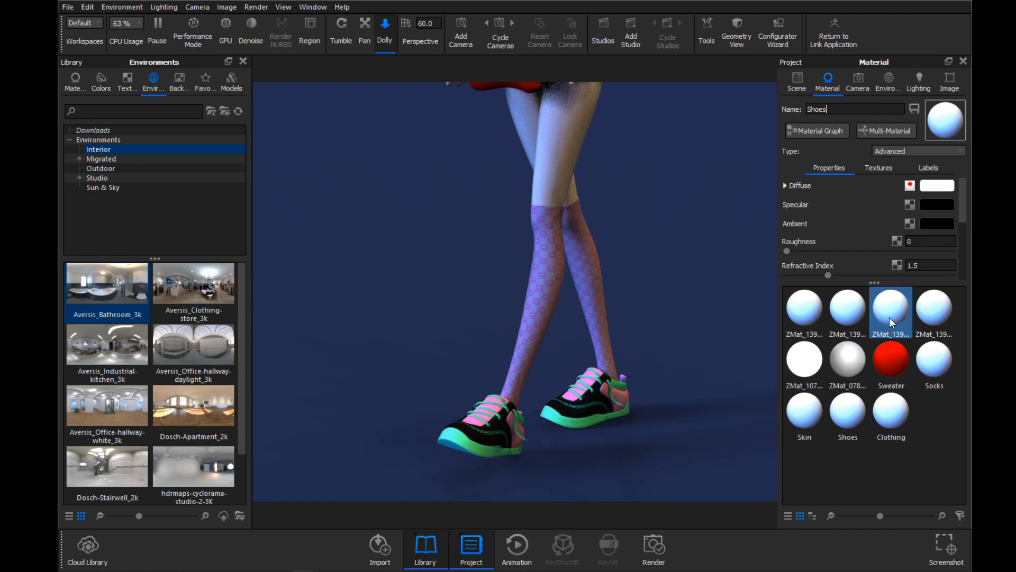
{"action": "left_click_drag", "start_coordinate": [847, 418], "coordinate": [489, 450]}
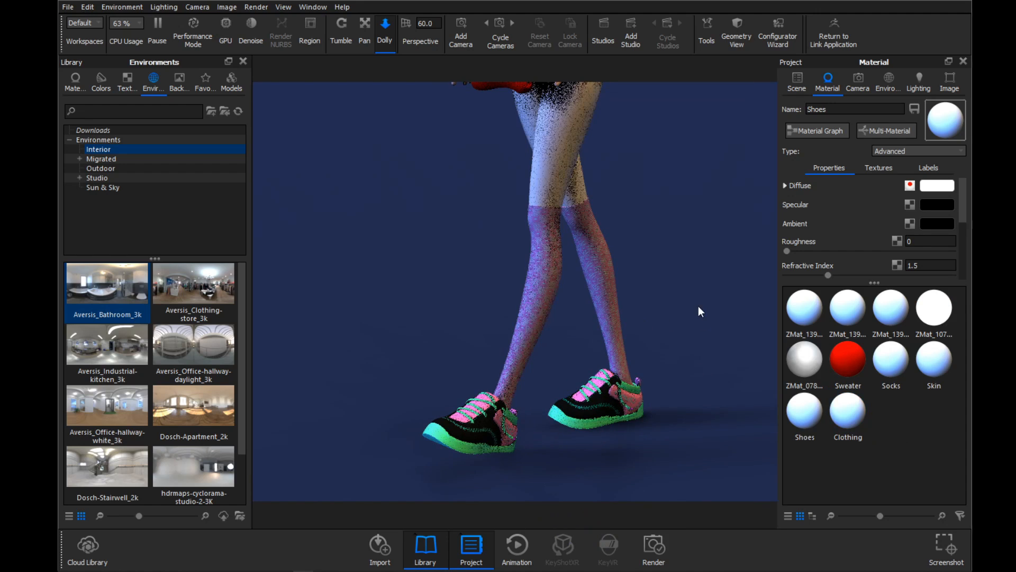
- Rename the material of the rear shoe's laces as Laces and apply it to the front shoe's laces as well
{"action": "double_click", "coordinate": [618, 388]}
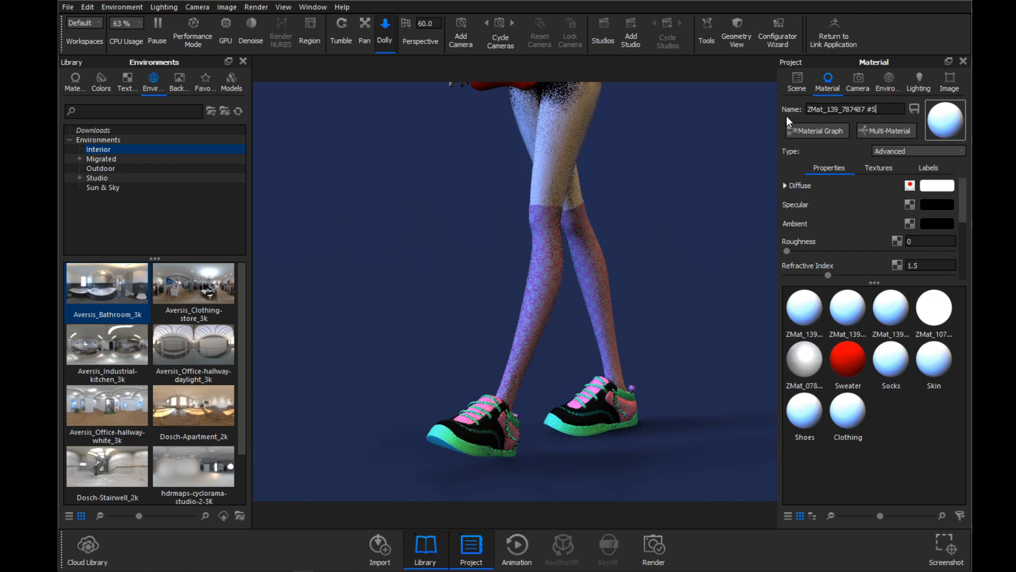
{"action": "key", "text": "BackSpace"}
{"action": "key", "text": "BackSpace"}
{"action": "key", "text": "BackSpace"}
{"action": "key", "text": "BackSpace"}
{"action": "key", "text": "BackSpace"}
{"action": "key", "text": "BackSpace"}
{"action": "key", "text": "BackSpace"}
{"action": "key", "text": "BackSpace"}
{"action": "key", "text": "BackSpace"}
{"action": "key", "text": "BackSpace"}
{"action": "key", "text": "BackSpace"}
{"action": "key", "text": "BackSpace"}
{"action": "key", "text": "BackSpace"}
{"action": "key", "text": "BackSpace"}
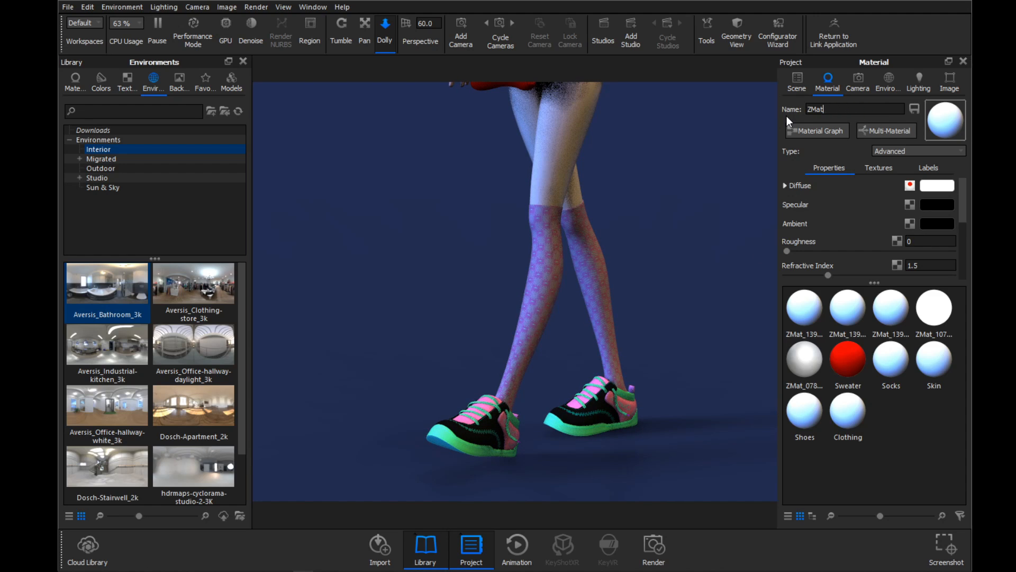
{"action": "key", "text": "BackSpace"}
{"action": "key", "text": "BackSpace"}
{"action": "key", "text": "BackSpace"}
{"action": "key", "text": "BackSpace"}
{"action": "type", "text": "Las"}
{"action": "key", "text": "BackSpace"}
{"action": "type", "text": "ces"}
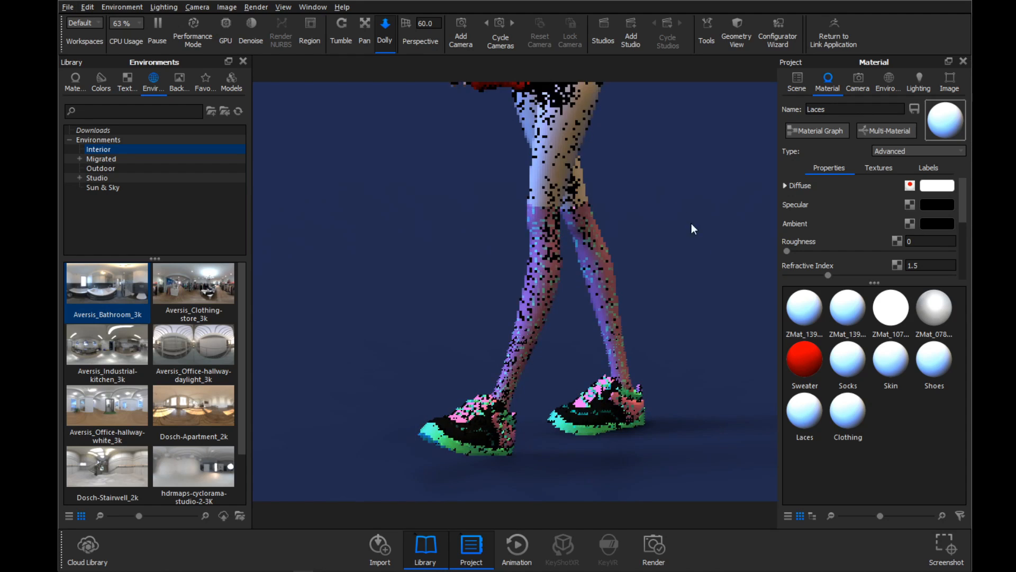
{"action": "left_click_drag", "start_coordinate": [802, 410], "coordinate": [488, 428]}
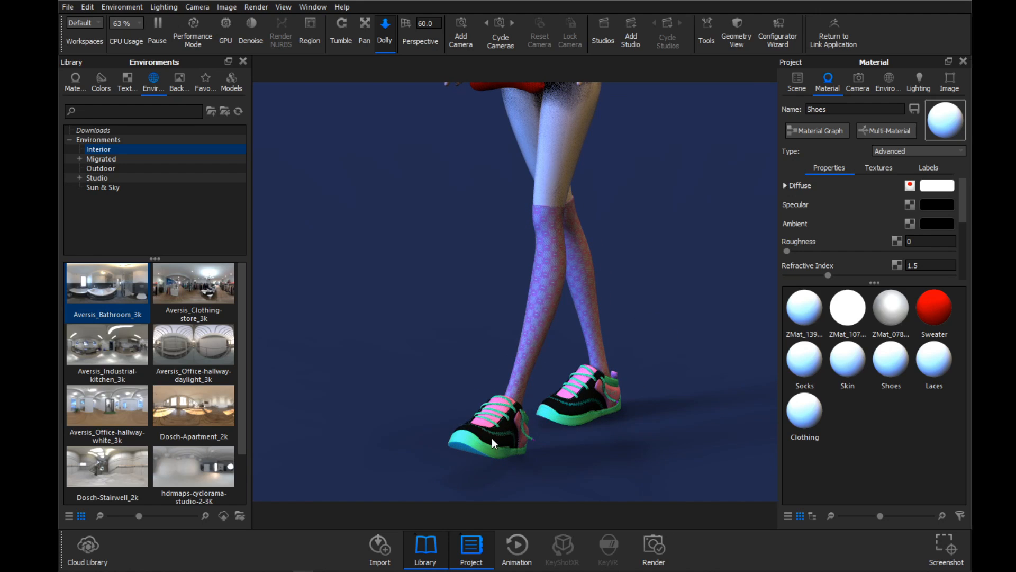
- Unlink the material of the cigarette's body from the shared Skin material
{"action": "left_click_drag", "start_coordinate": [723, 162], "coordinate": [661, 177]}
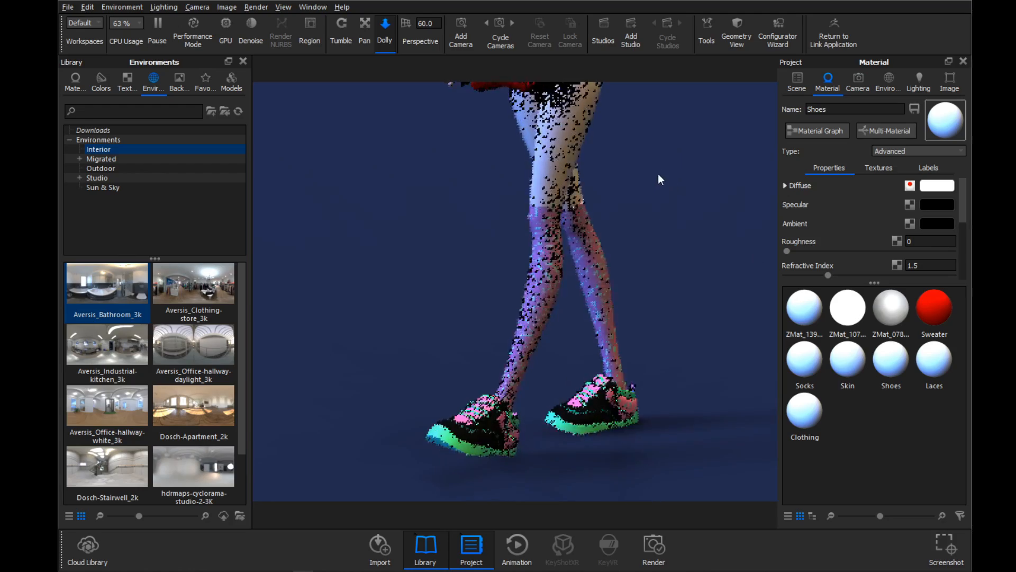
{"action": "middle_click_drag", "start_coordinate": [661, 177], "coordinate": [635, 404]}
{"action": "left_click_drag", "start_coordinate": [635, 404], "coordinate": [635, 271]}
{"action": "middle_click_drag", "start_coordinate": [677, 238], "coordinate": [665, 344]}
{"action": "scroll", "coordinate": [609, 233], "scroll_direction": "up", "scroll_amount": 4}
{"action": "left_click_drag", "start_coordinate": [633, 233], "coordinate": [697, 237]}
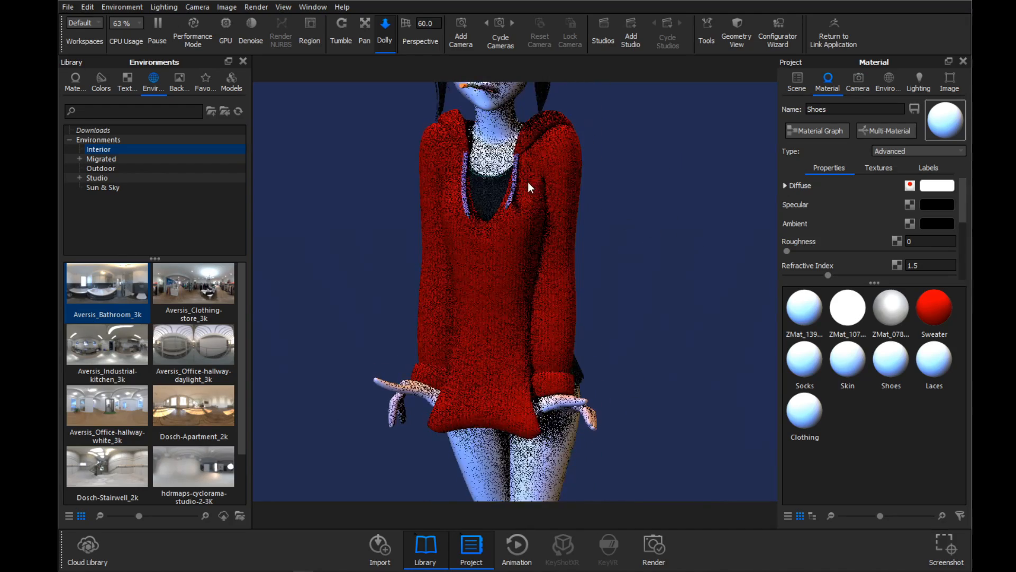
{"action": "left_click", "coordinate": [497, 148]}
{"action": "left_click_drag", "start_coordinate": [498, 149], "coordinate": [627, 212]}
{"action": "middle_click_drag", "start_coordinate": [628, 212], "coordinate": [626, 228]}
{"action": "scroll", "coordinate": [626, 228], "scroll_direction": "up", "scroll_amount": 3}
{"action": "left_click_drag", "start_coordinate": [648, 194], "coordinate": [544, 204]}
{"action": "left_click_drag", "start_coordinate": [430, 201], "coordinate": [390, 185]}
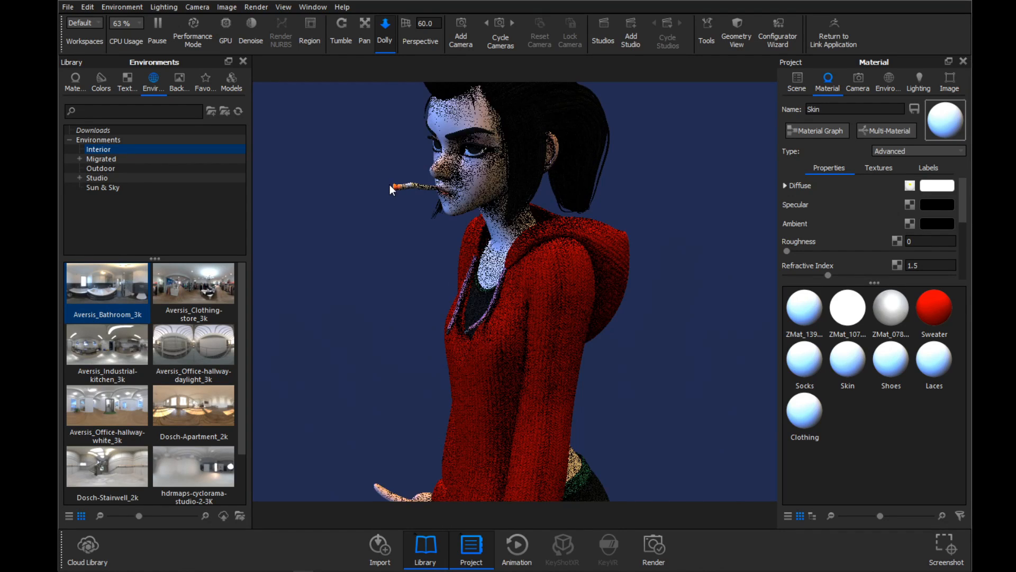
{"action": "double_click", "coordinate": [395, 187]}
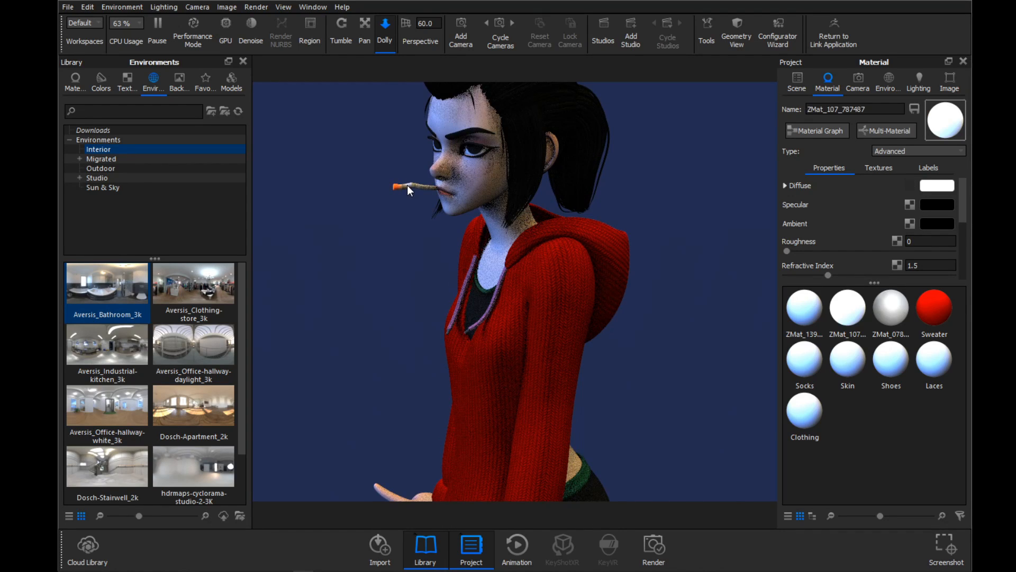
{"action": "double_click", "coordinate": [408, 185]}
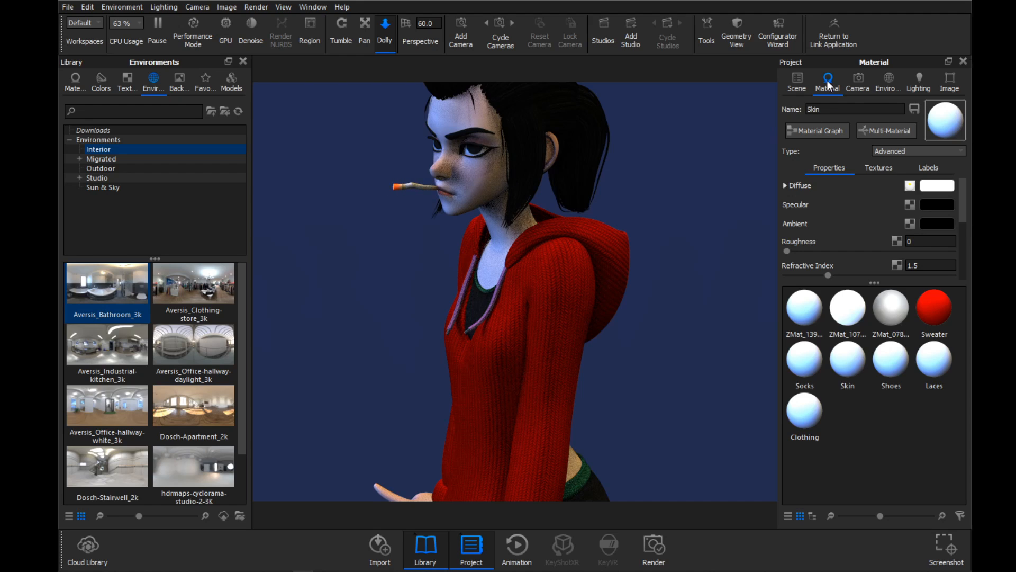
{"action": "left_click", "coordinate": [796, 82]}
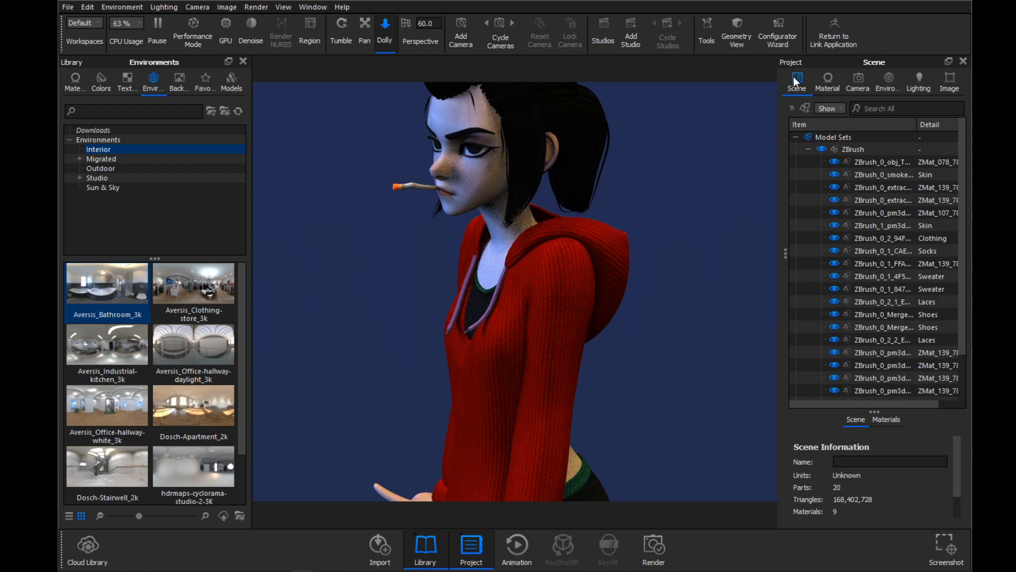
{"action": "left_click", "coordinate": [412, 186]}
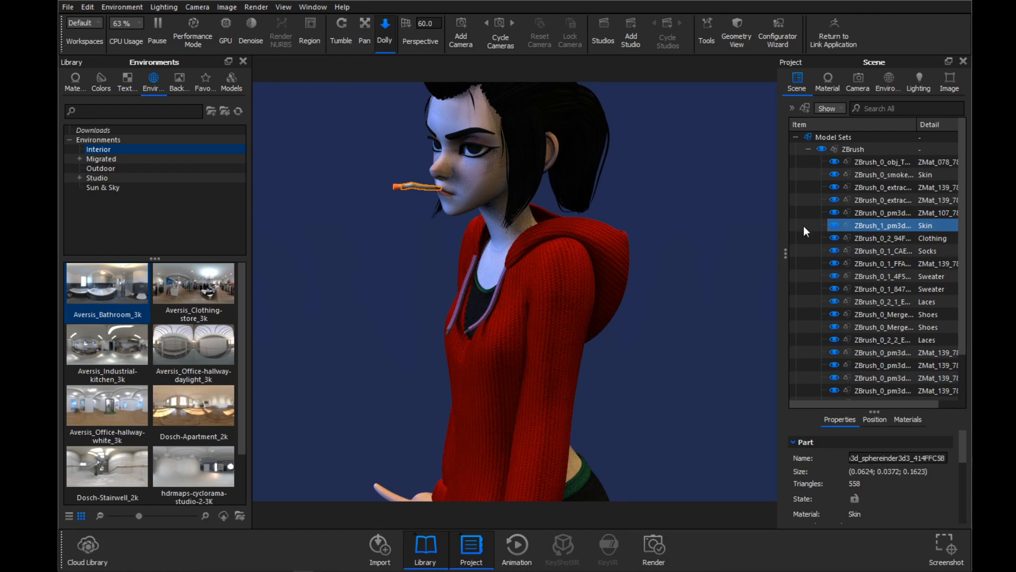
{"action": "right_click", "coordinate": [412, 186]}
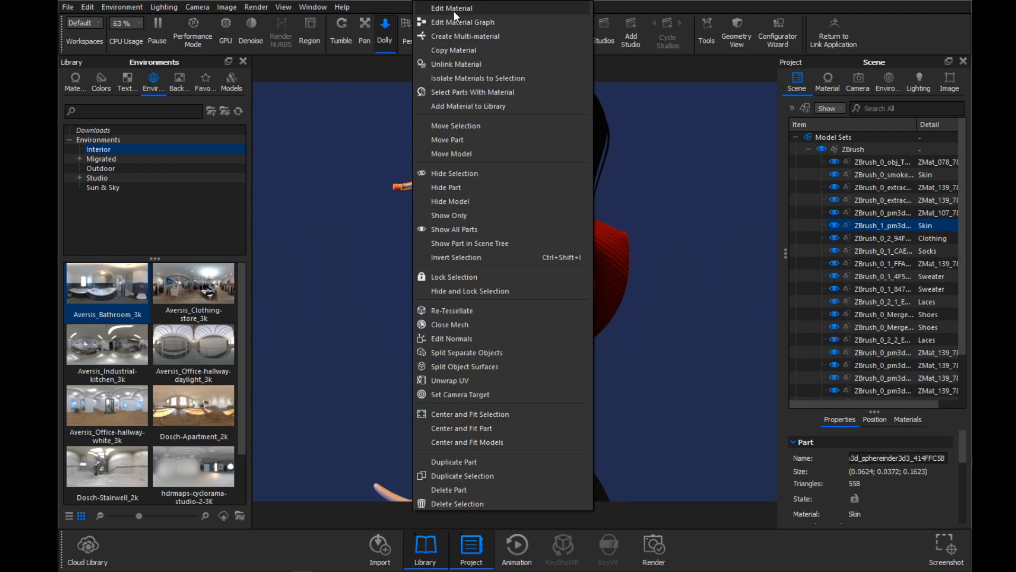
{"action": "left_click", "coordinate": [448, 64]}
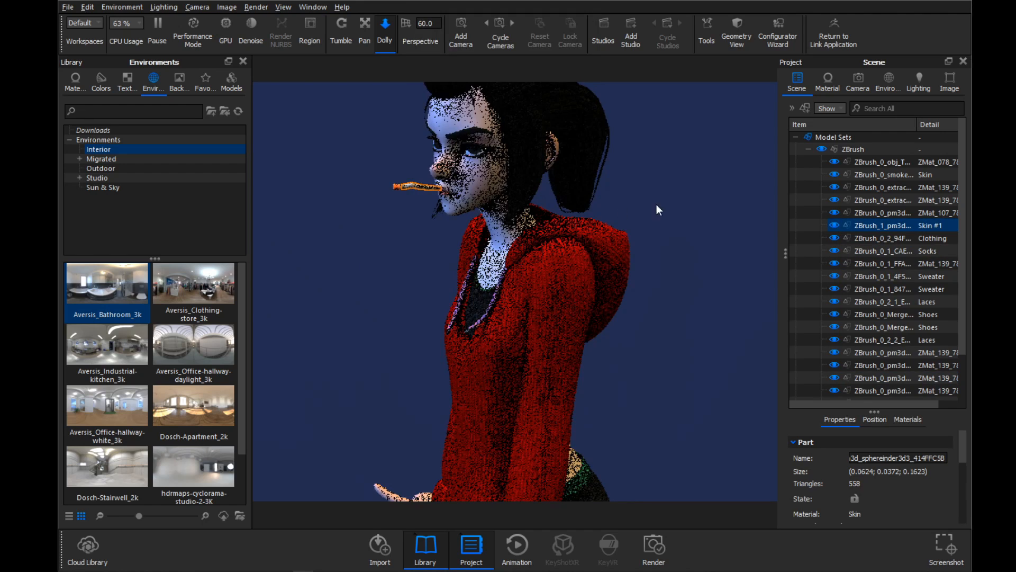
- Rename the material of the cigarette's body as Cig
{"action": "left_click", "coordinate": [828, 88]}
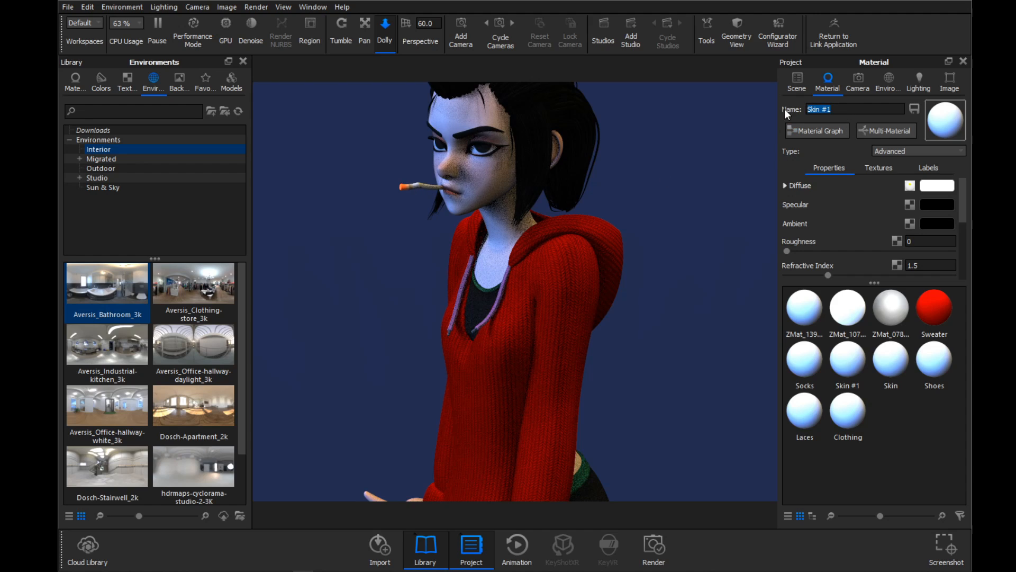
{"action": "type", "text": "Cig"}
{"action": "key", "text": "Return"}
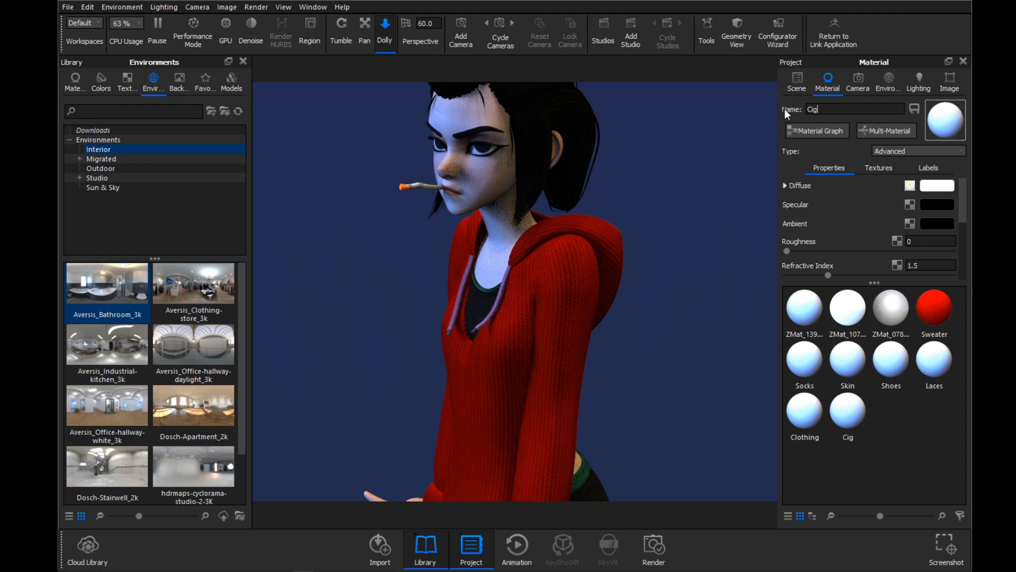
- Rename the material of the cigarette's glowing tip as Cherry
{"action": "double_click", "coordinate": [402, 186]}
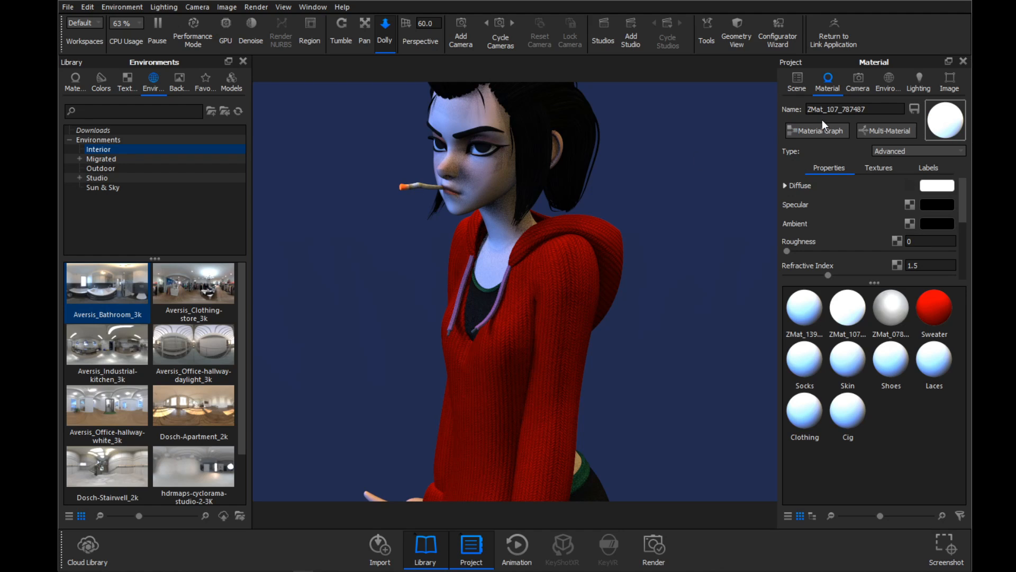
{"action": "double_click", "coordinate": [802, 110]}
{"action": "type", "text": "Cherry"}
{"action": "key", "text": "Return"}
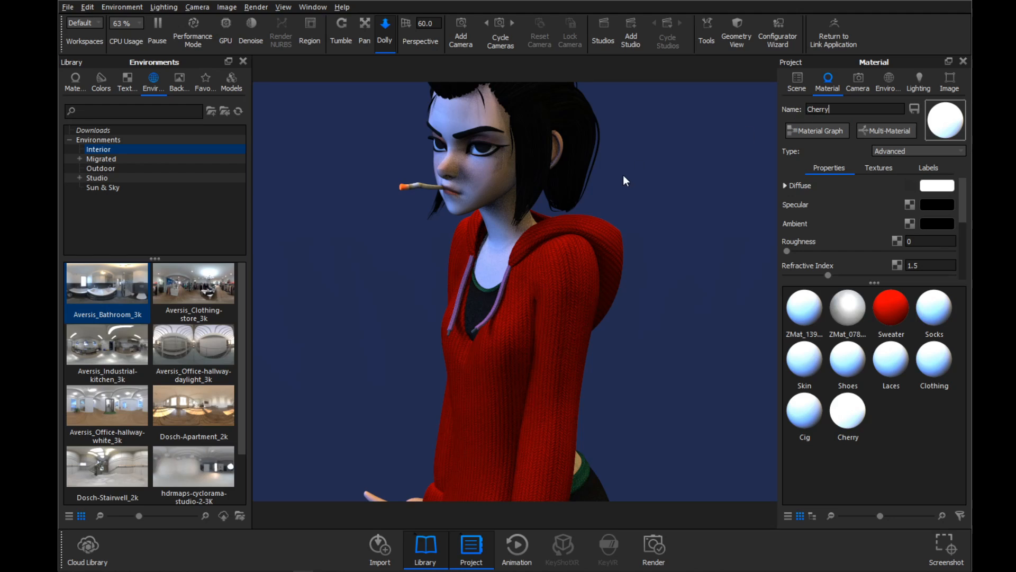
- Open the material of the character's eyes for editing
{"action": "mouse_move", "coordinate": [623, 176]}
{"action": "left_mouse_down"}
{"action": "mouse_move", "coordinate": [649, 191]}
{"action": "mouse_move", "coordinate": [630, 161]}
{"action": "left_mouse_up"}
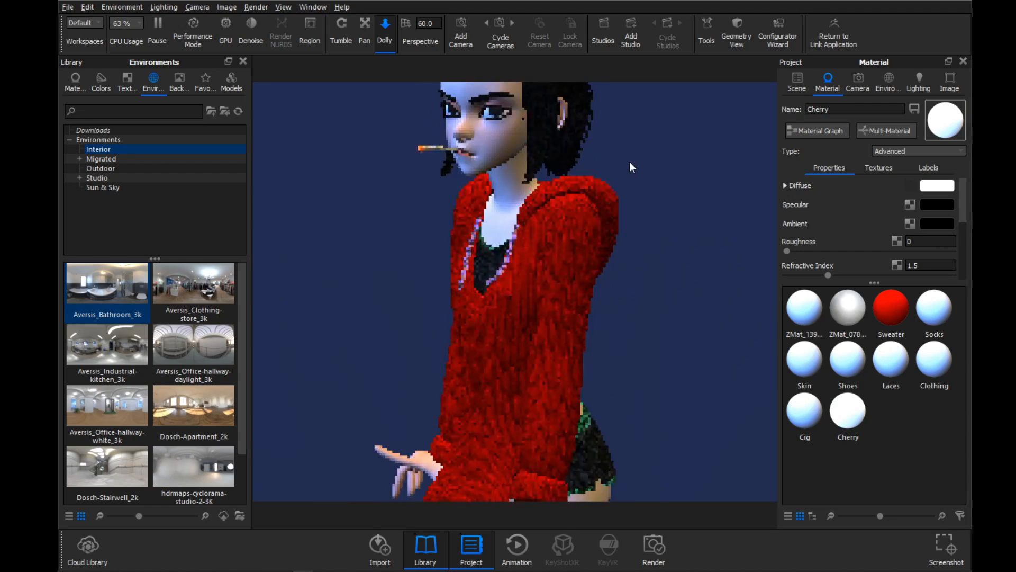
{"action": "double_click", "coordinate": [506, 106]}
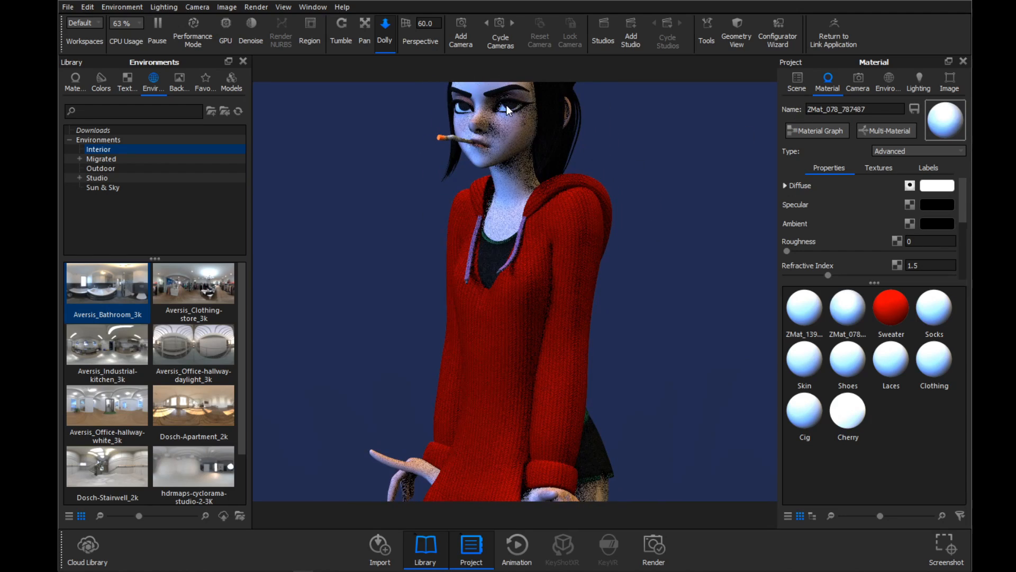
{"action": "left_click_drag", "start_coordinate": [506, 105], "coordinate": [681, 162]}
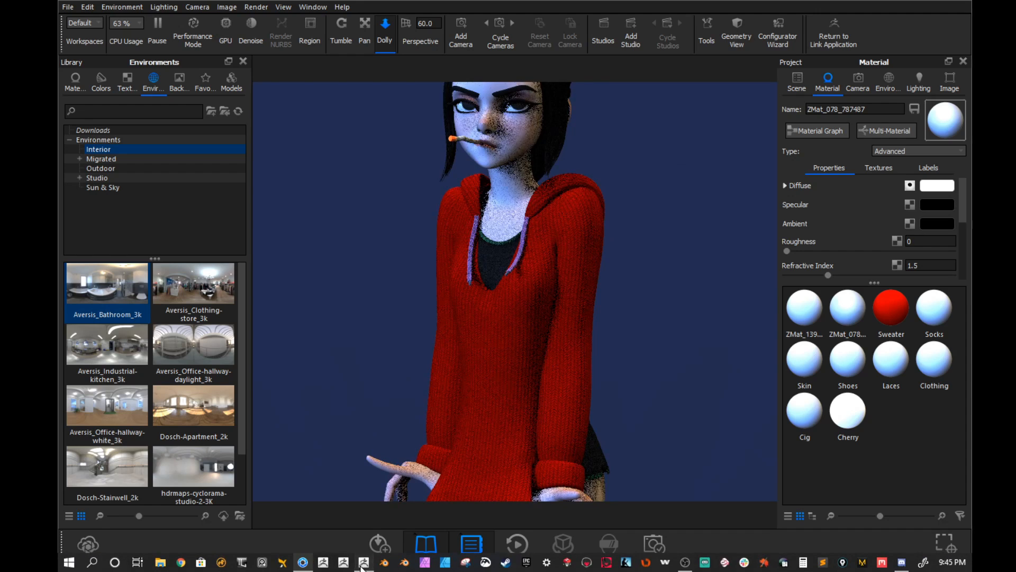
- Switch to ZBrush and examine the original look of the character's eyes and the current material up close
{"action": "left_click", "coordinate": [363, 564]}
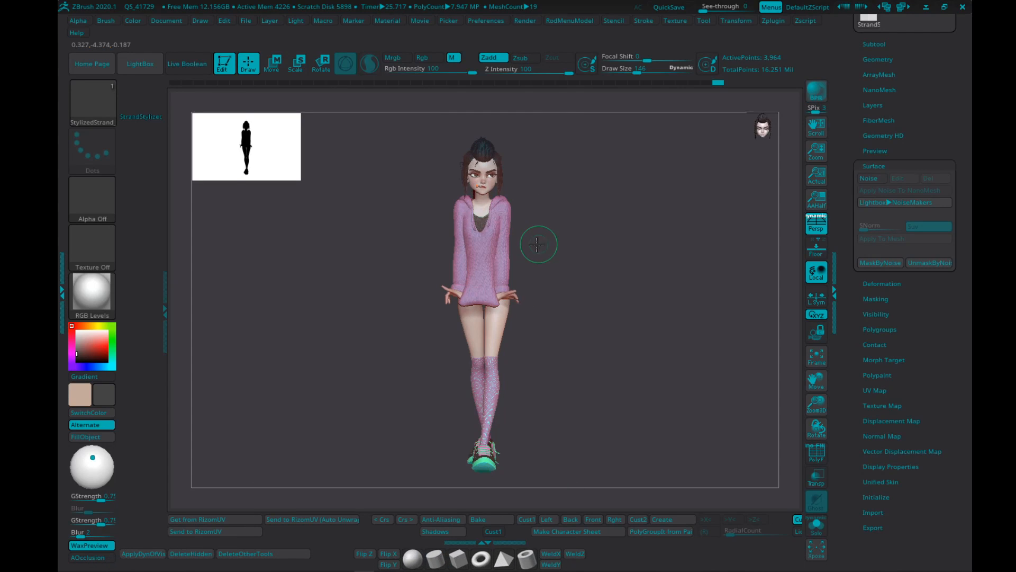
{"action": "right_click_drag", "start_coordinate": [538, 244], "coordinate": [942, 235]}
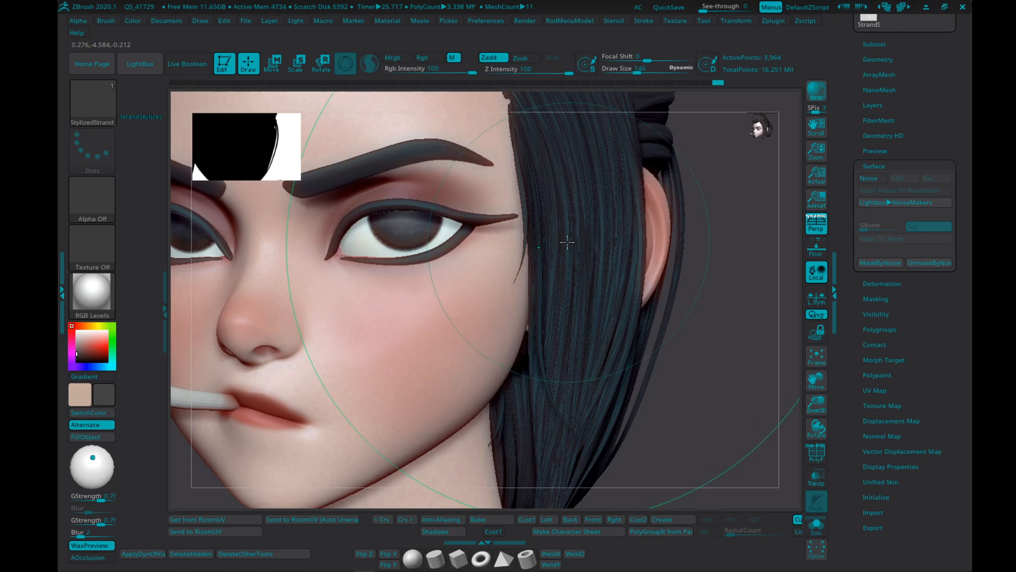
{"action": "key", "text": "s"}
{"action": "left_click_drag", "start_coordinate": [556, 238], "coordinate": [505, 236]}
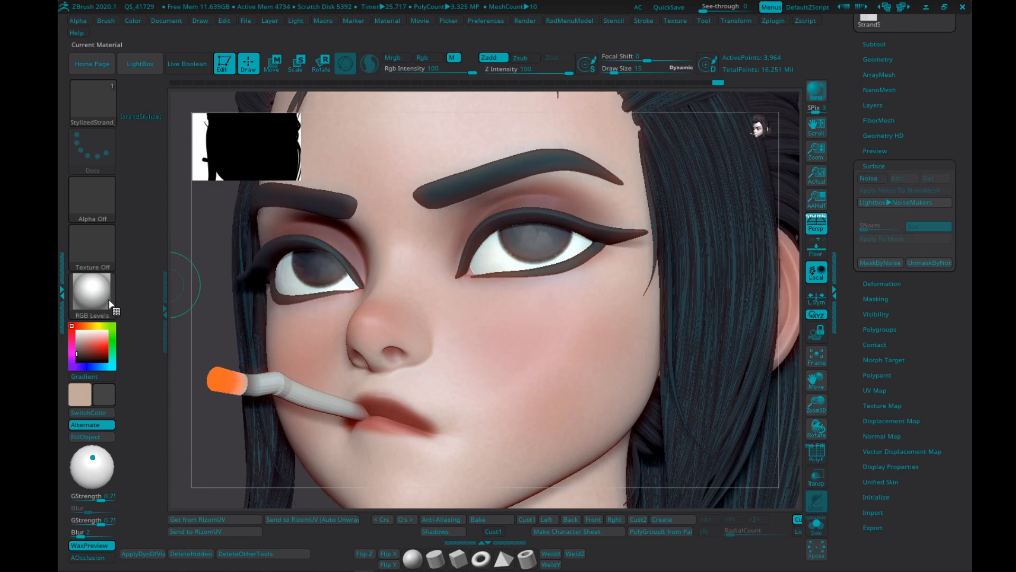
{"action": "left_click", "coordinate": [91, 292]}
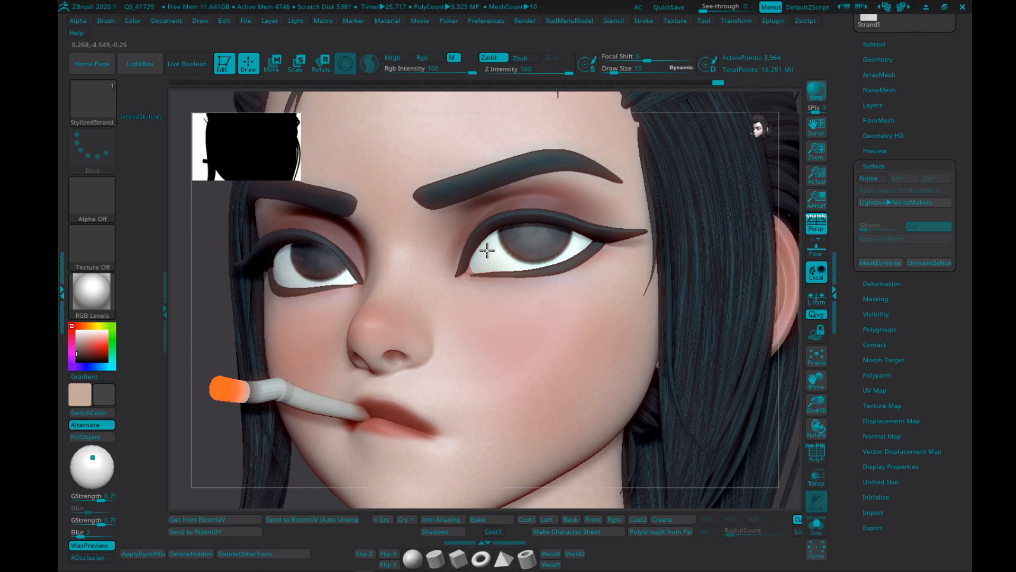
{"action": "right_click_drag", "start_coordinate": [488, 249], "coordinate": [627, 286]}
{"action": "mouse_move", "coordinate": [627, 286]}
{"action": "right_mouse_down", "text": "ctrl"}
{"action": "mouse_move", "coordinate": [619, 252]}
{"action": "mouse_move", "coordinate": [692, 270]}
{"action": "mouse_move", "coordinate": [590, 231]}
{"action": "right_mouse_up", "text": "ctrl"}
{"action": "key", "text": "s"}
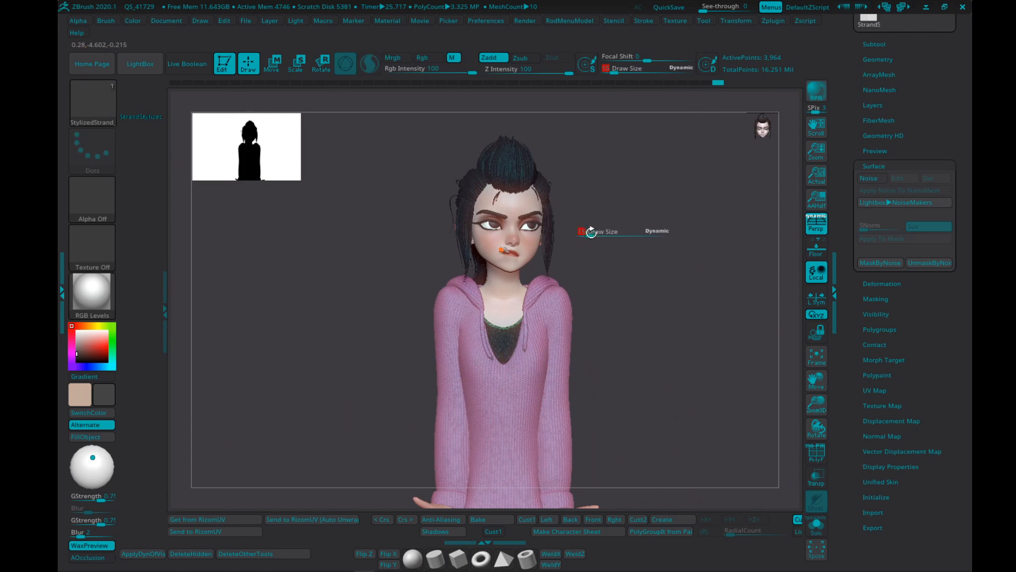
{"action": "left_click_drag", "start_coordinate": [591, 231], "coordinate": [597, 231]}
{"action": "right_click_drag", "start_coordinate": [614, 234], "coordinate": [586, 238]}
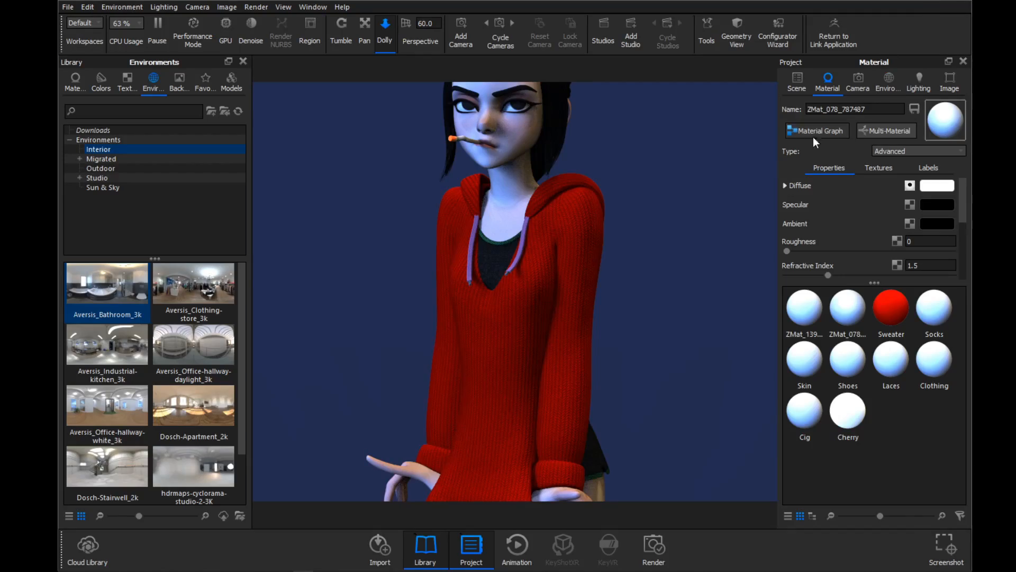
- Return to KeyShot and limit the real-time render to a region of about 404 × 219 px around the eyes
{"action": "left_click_drag", "start_coordinate": [680, 172], "coordinate": [642, 165]}
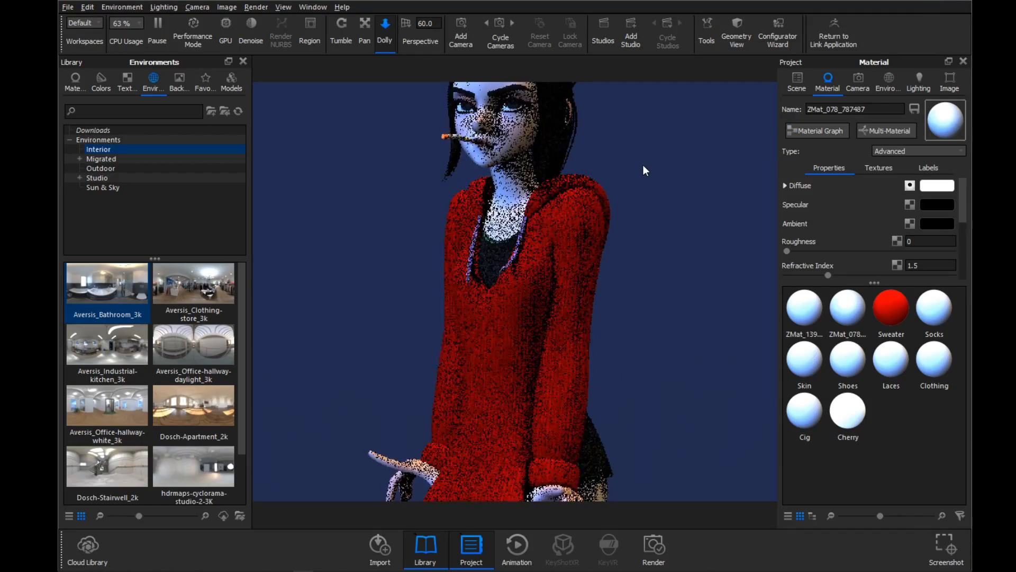
{"action": "middle_click_drag", "start_coordinate": [642, 164], "coordinate": [558, 218]}
{"action": "scroll", "coordinate": [558, 218], "scroll_direction": "up", "scroll_amount": 3}
{"action": "left_click_drag", "start_coordinate": [781, 226], "coordinate": [624, 196]}
{"action": "scroll", "coordinate": [649, 185], "scroll_direction": "up", "scroll_amount": 1}
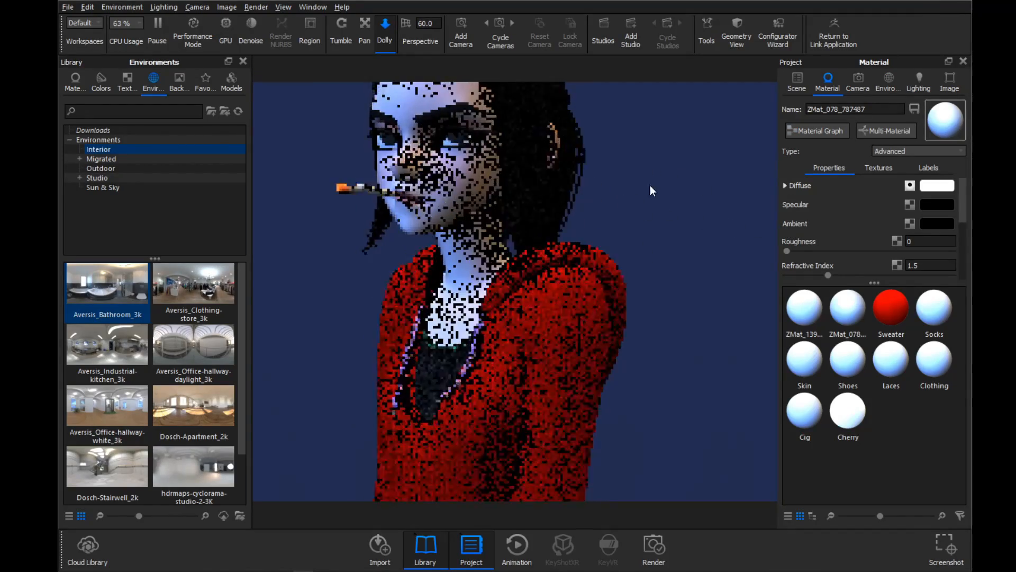
{"action": "left_click_drag", "start_coordinate": [456, 141], "coordinate": [770, 224]}
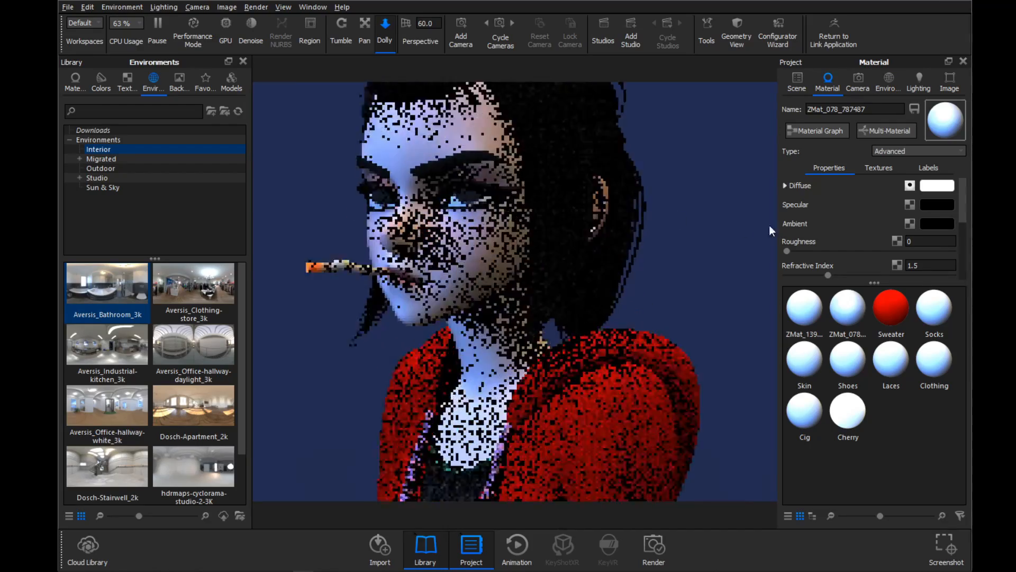
{"action": "scroll", "coordinate": [484, 174], "scroll_direction": "up", "scroll_amount": 3}
{"action": "left_click", "coordinate": [309, 29]}
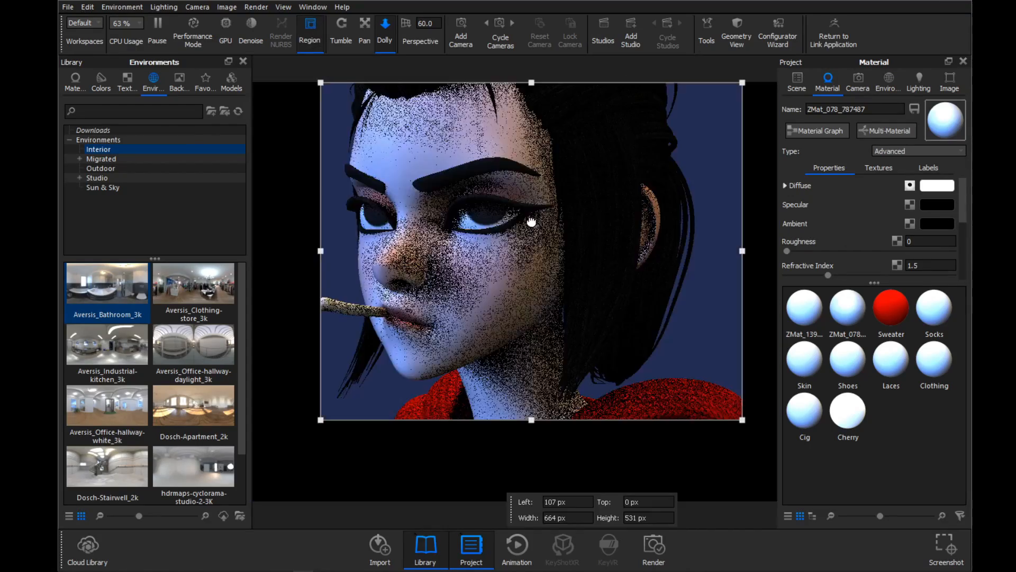
{"action": "left_click_drag", "start_coordinate": [722, 420], "coordinate": [554, 221]}
{"action": "left_click_drag", "start_coordinate": [433, 156], "coordinate": [483, 210]}
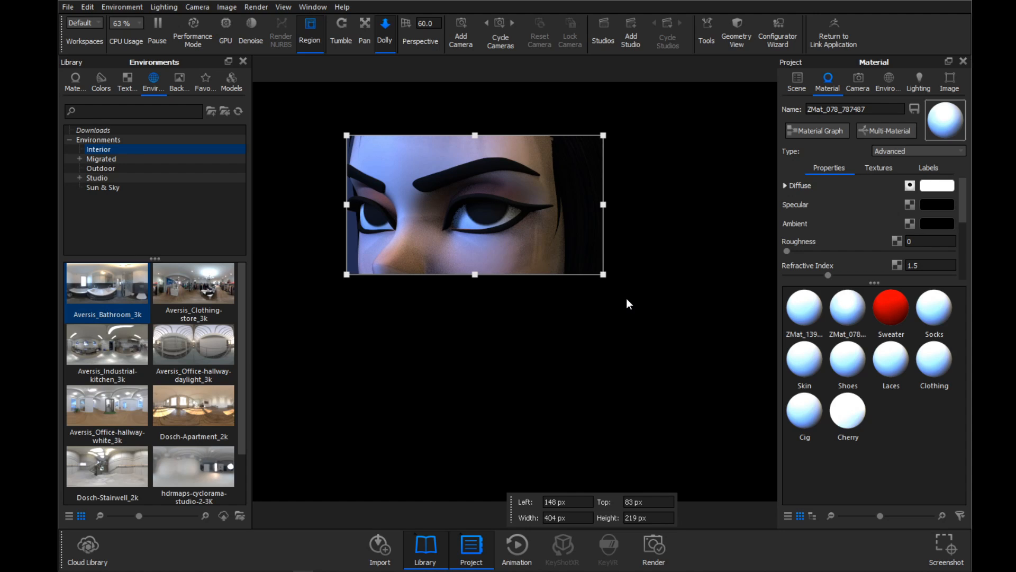
- Narrow the render region to 336 × 217 px around one eye, and turn region rendering off
{"action": "left_click_drag", "start_coordinate": [351, 275], "coordinate": [391, 274]}
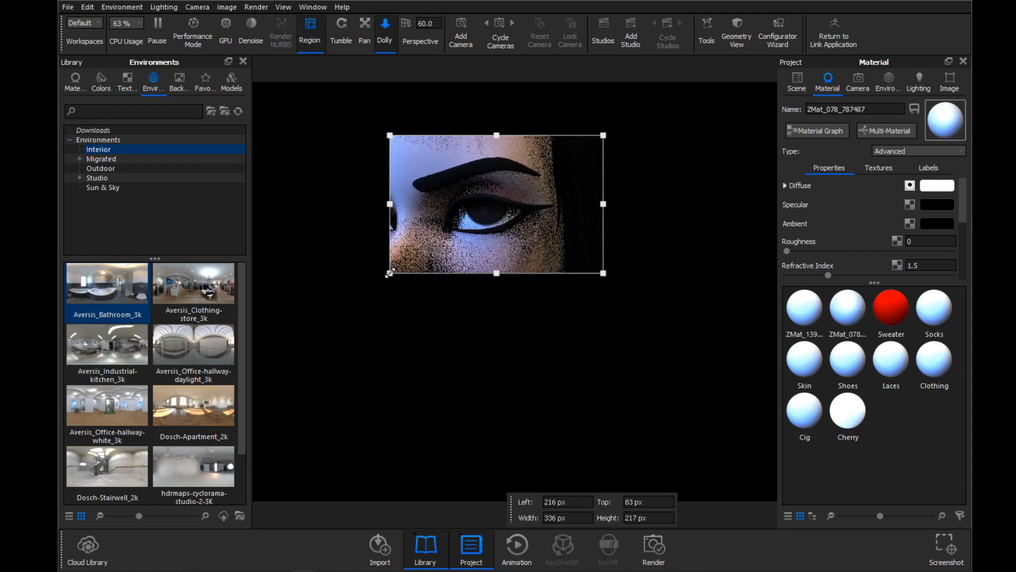
{"action": "left_click", "coordinate": [305, 33]}
{"action": "left_click_drag", "start_coordinate": [612, 237], "coordinate": [811, 175]}
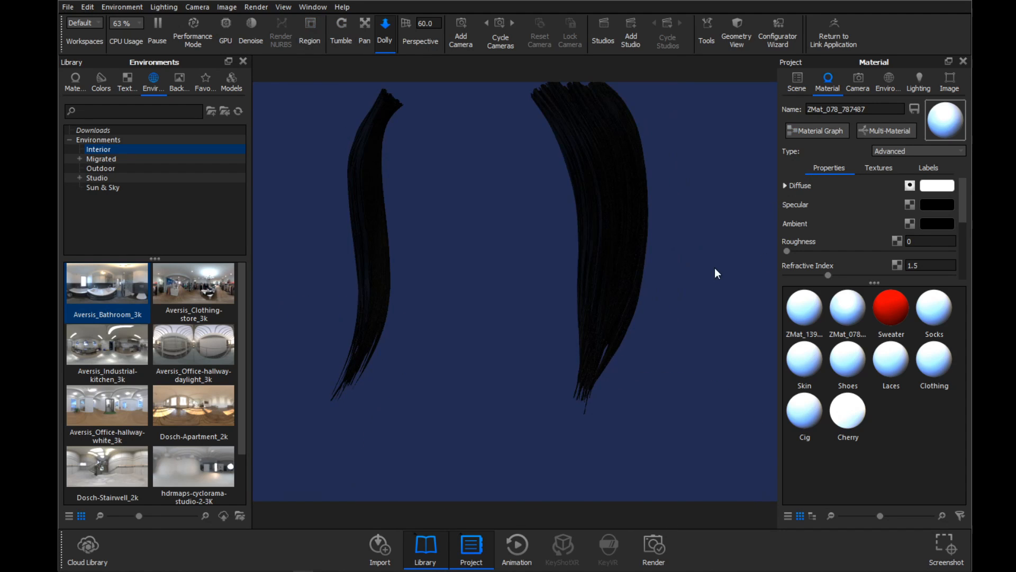
- Set the specular colour of the eye material to light grey with a lightness of 69.80
{"action": "left_click", "coordinate": [930, 204]}
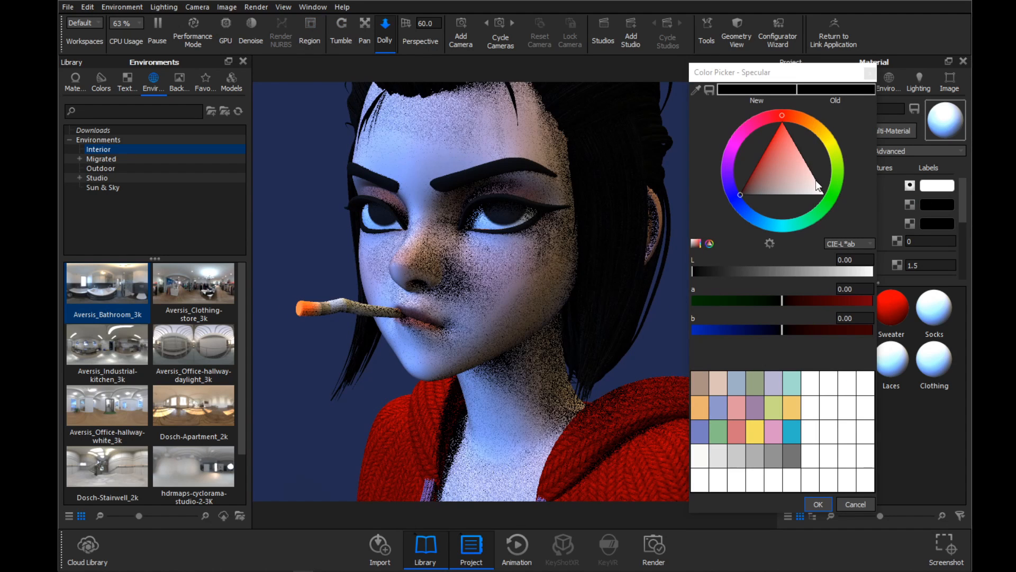
{"action": "left_click", "coordinate": [870, 74]}
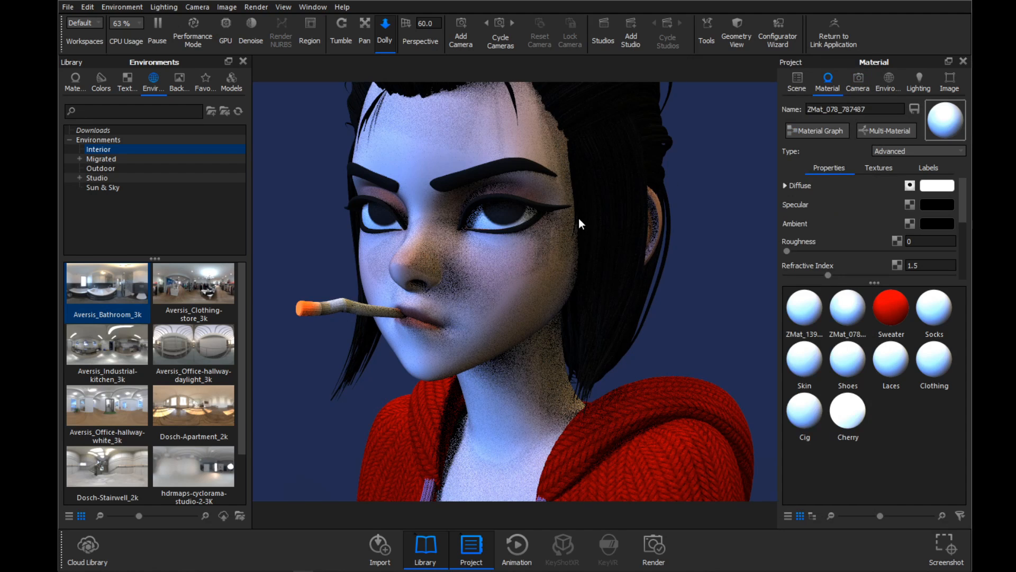
{"action": "left_click", "coordinate": [937, 204]}
{"action": "left_click_drag", "start_coordinate": [790, 142], "coordinate": [778, 196]}
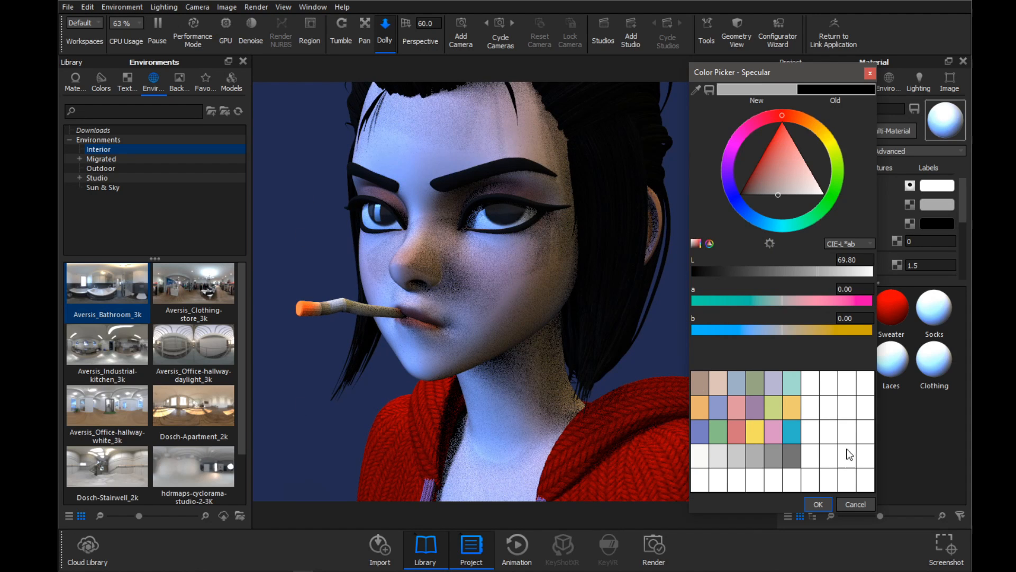
{"action": "left_click", "coordinate": [826, 508]}
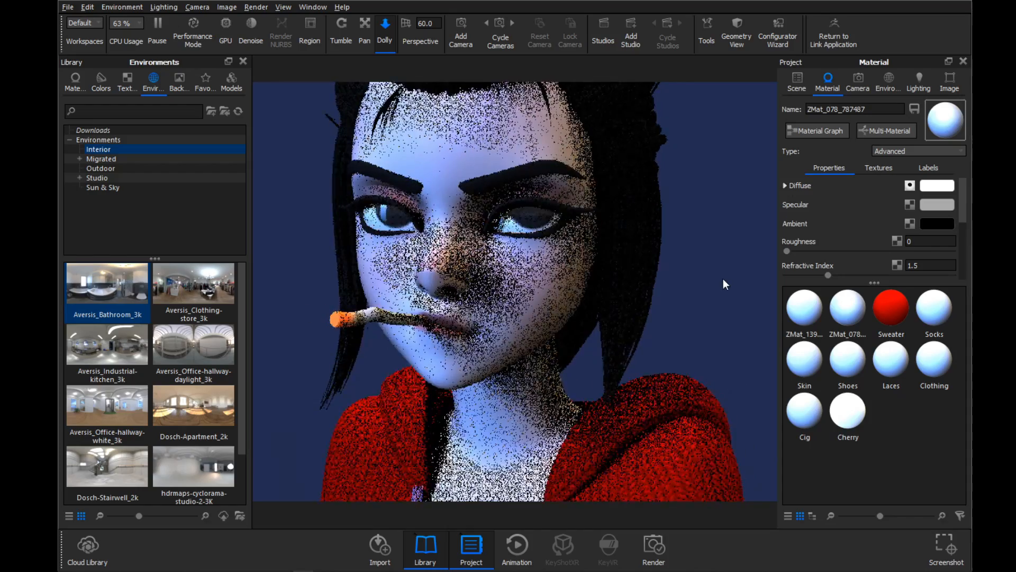
- Examine the eye reflections and the character's upper body from the front and the side
{"action": "left_click_drag", "start_coordinate": [644, 253], "coordinate": [688, 255]}
{"action": "scroll", "coordinate": [626, 260], "scroll_direction": "up", "scroll_amount": 5}
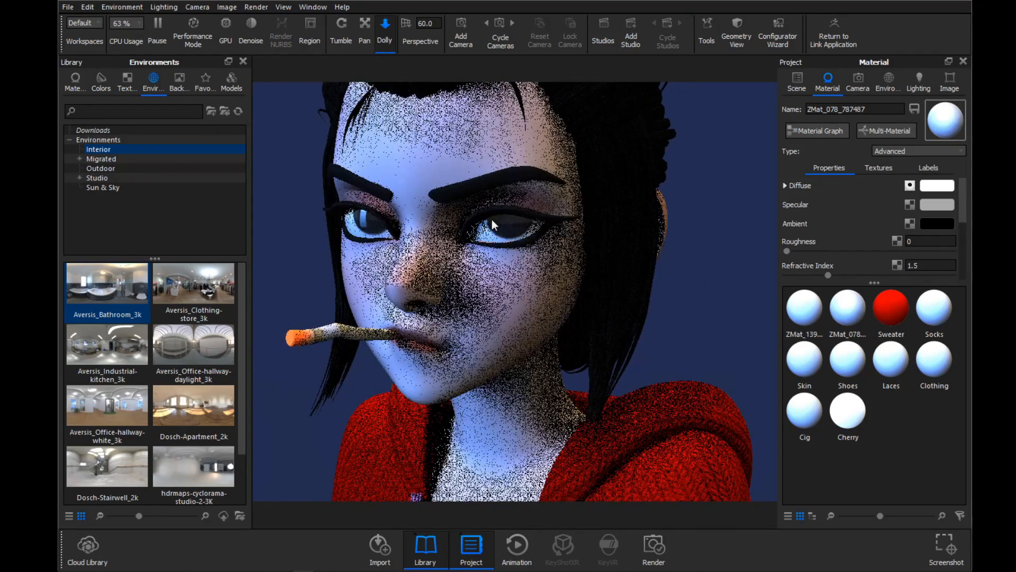
{"action": "scroll", "coordinate": [641, 282], "scroll_direction": "down", "scroll_amount": 6}
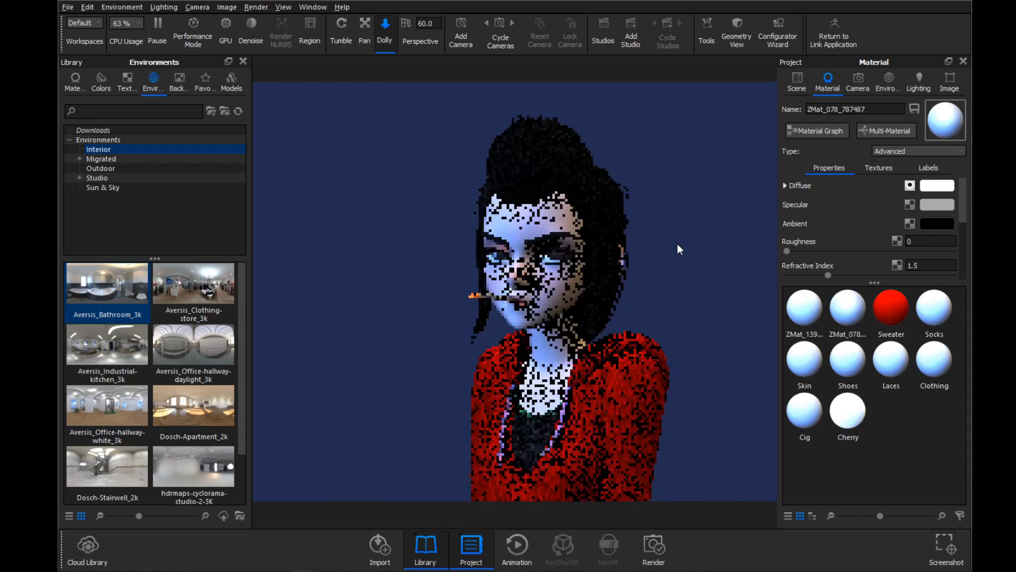
{"action": "middle_click_drag", "start_coordinate": [675, 248], "coordinate": [633, 166]}
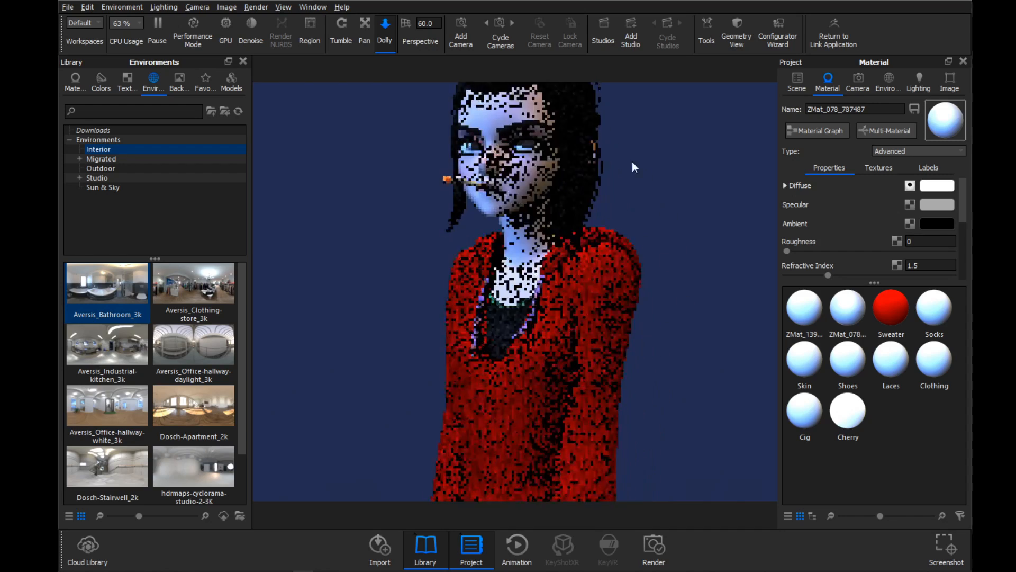
{"action": "left_click_drag", "start_coordinate": [634, 168], "coordinate": [647, 220]}
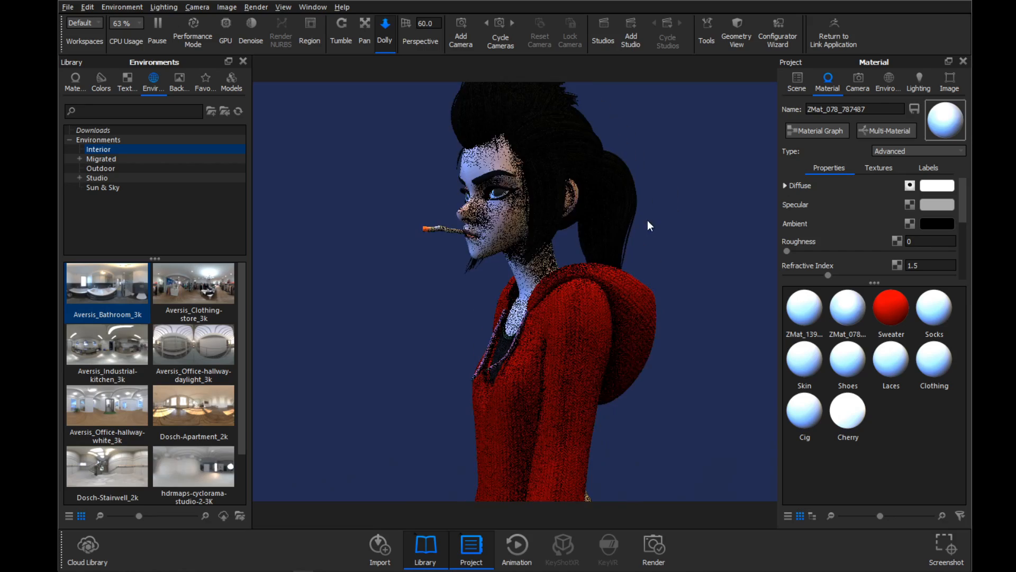
{"action": "left_click_drag", "start_coordinate": [726, 222], "coordinate": [659, 205]}
{"action": "left_click_drag", "start_coordinate": [611, 205], "coordinate": [716, 208]}
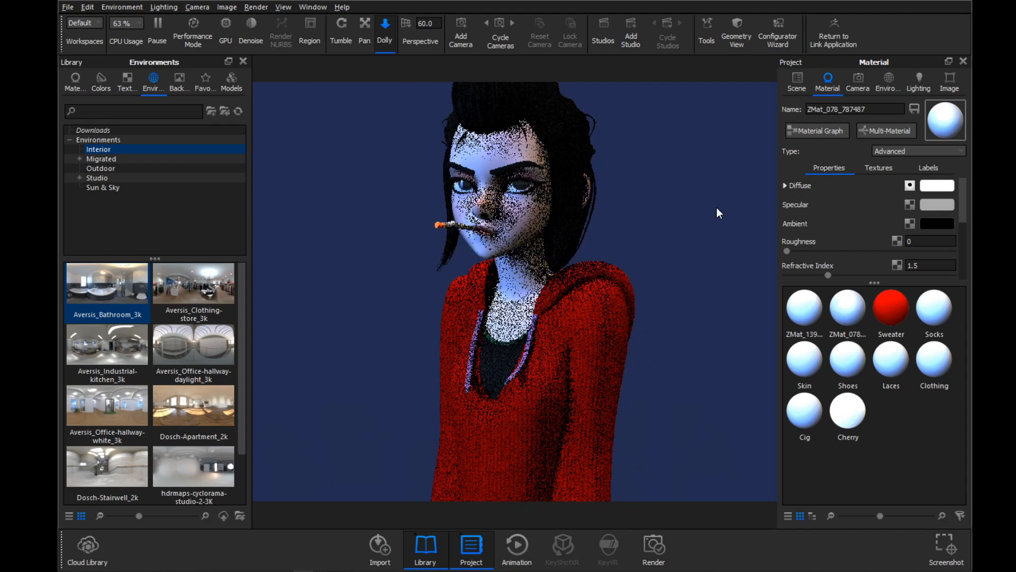
- Set the colour that is blended with the Sweater material's diffuse texture to near-white with a lightness of 99.83
{"action": "left_click", "coordinate": [593, 312]}
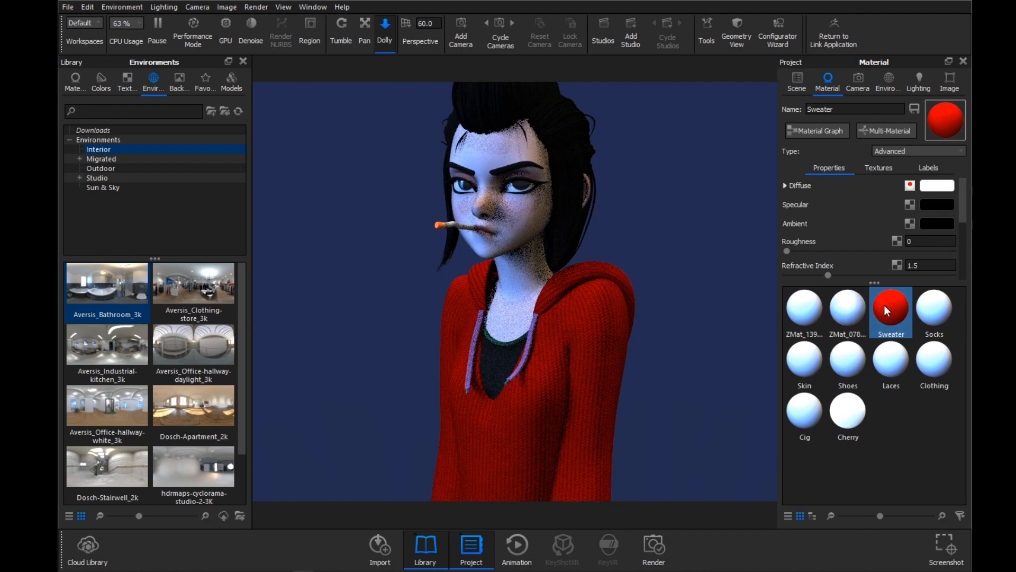
{"action": "left_click", "coordinate": [786, 185]}
{"action": "left_click", "coordinate": [935, 222]}
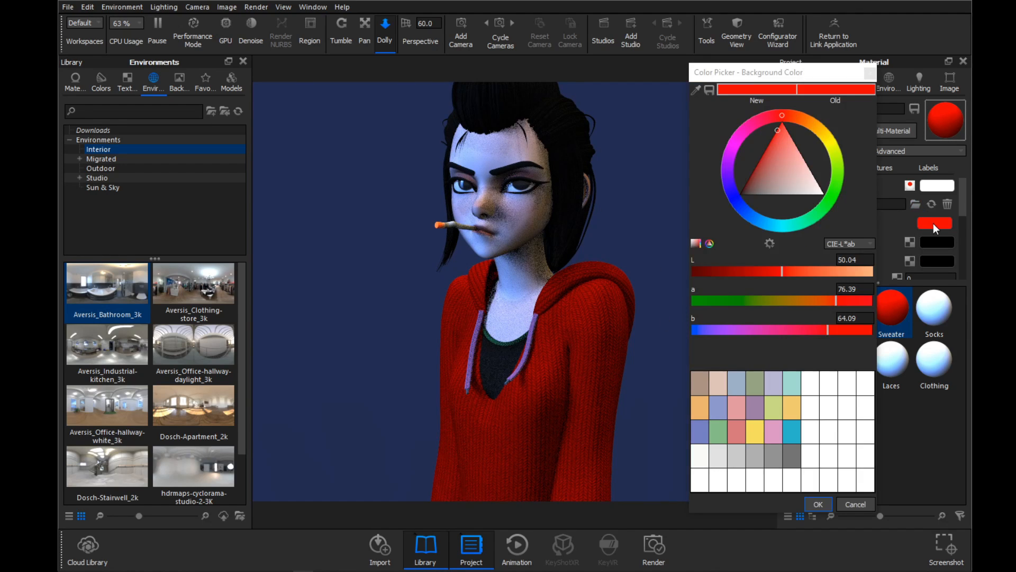
{"action": "left_click_drag", "start_coordinate": [774, 137], "coordinate": [844, 206]}
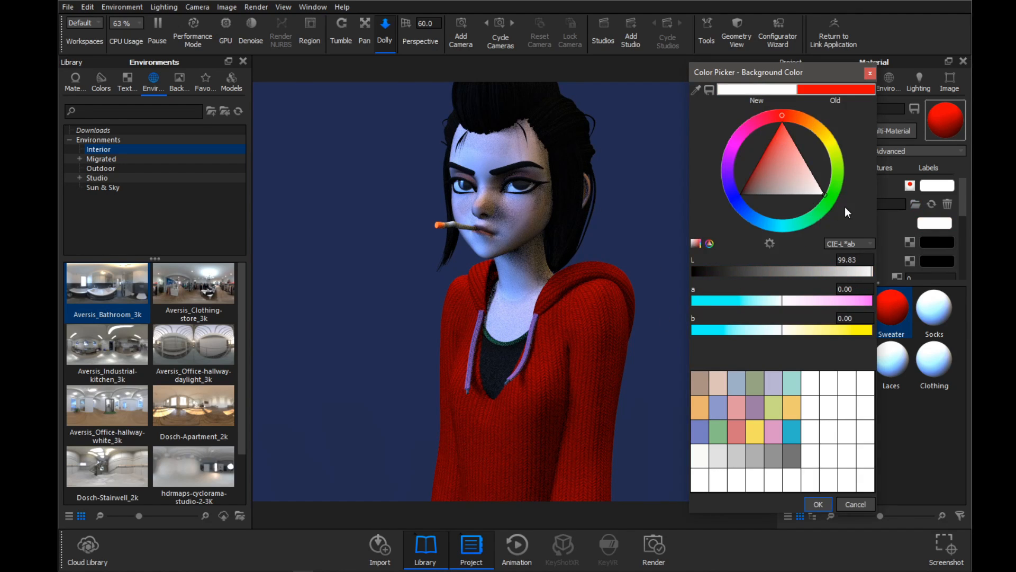
{"action": "left_click", "coordinate": [819, 503]}
{"action": "left_click_drag", "start_coordinate": [703, 359], "coordinate": [631, 178]}
- Save the scene as a BIP file named StylizedRenderTutorial
{"action": "left_click", "coordinate": [68, 6]}
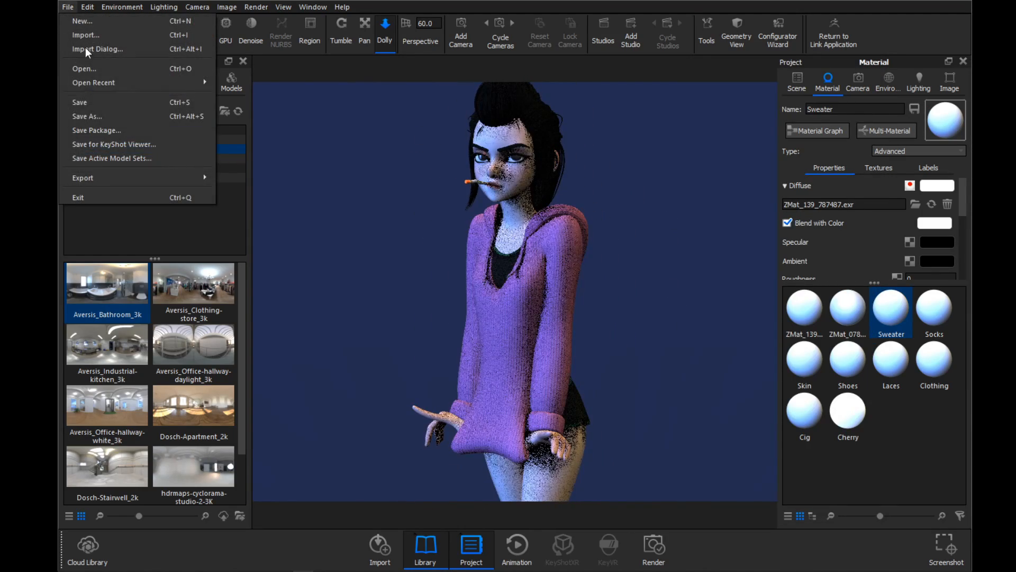
{"action": "left_click", "coordinate": [103, 116]}
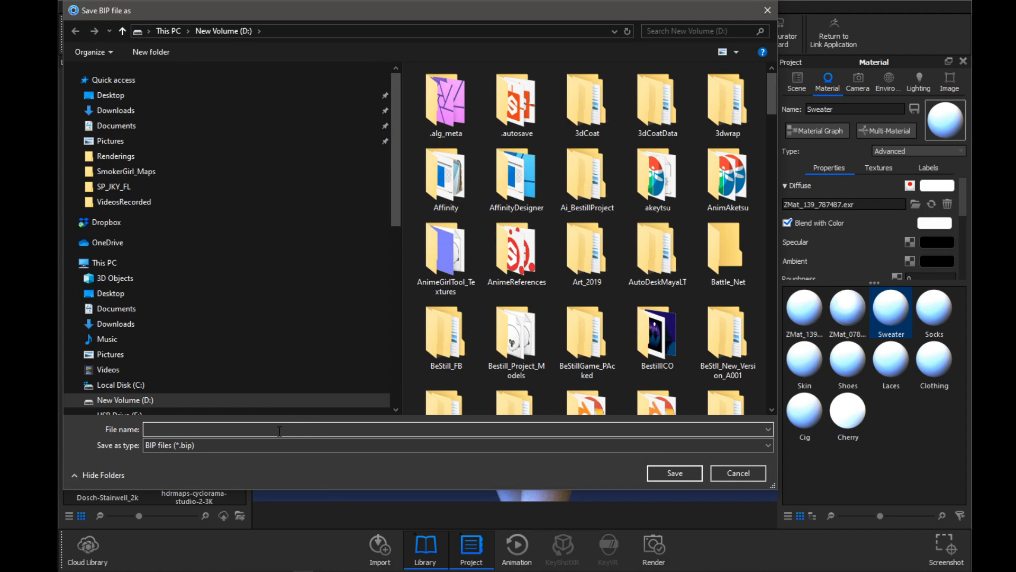
{"action": "type", "text": "StylizedRenderTutorial"}
{"action": "key", "text": "Return"}
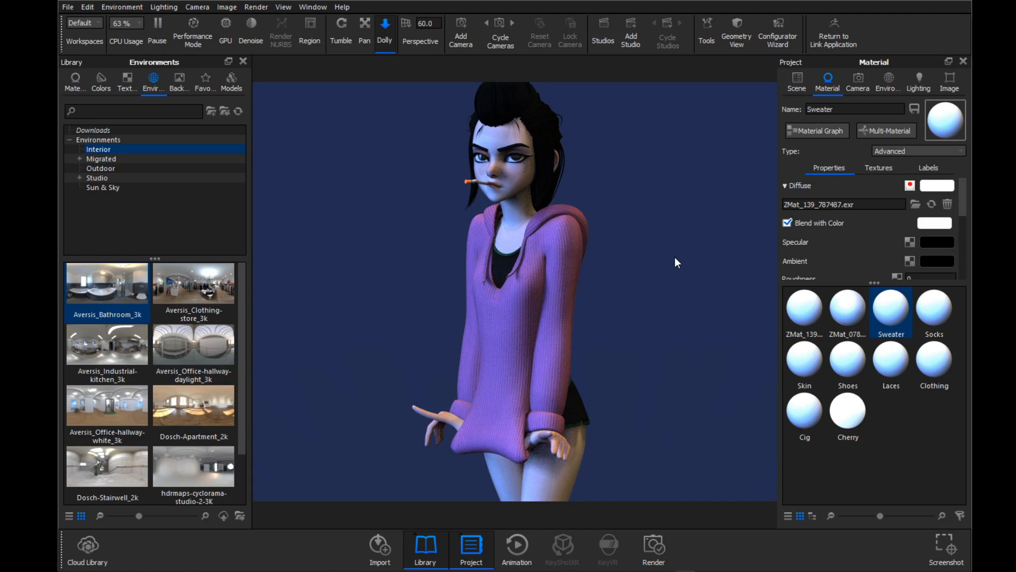
- Try a bright red ambient colour (L 48.22, a 74.29, b 62.33) on the Sweater material
{"action": "mouse_move", "coordinate": [674, 256]}
{"action": "left_mouse_down", "text": "alt"}
{"action": "mouse_move", "coordinate": [637, 249]}
{"action": "mouse_move", "coordinate": [684, 242]}
{"action": "left_mouse_up", "text": "alt"}
{"action": "middle_click_drag", "start_coordinate": [588, 199], "coordinate": [590, 222], "text": "alt"}
{"action": "right_click_drag", "start_coordinate": [590, 223], "coordinate": [643, 214], "text": "alt"}
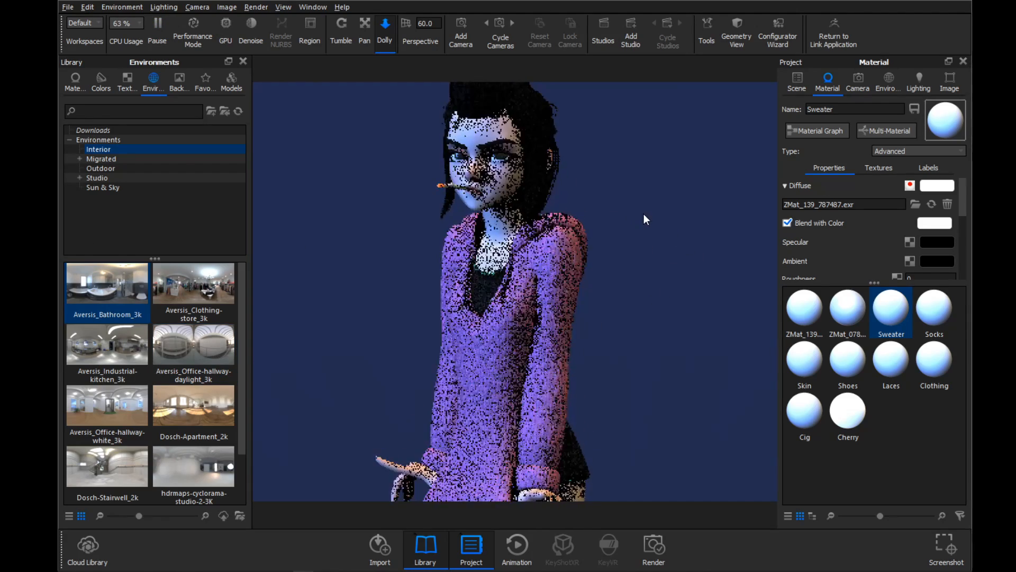
{"action": "left_click_drag", "start_coordinate": [644, 213], "coordinate": [621, 210], "text": "alt"}
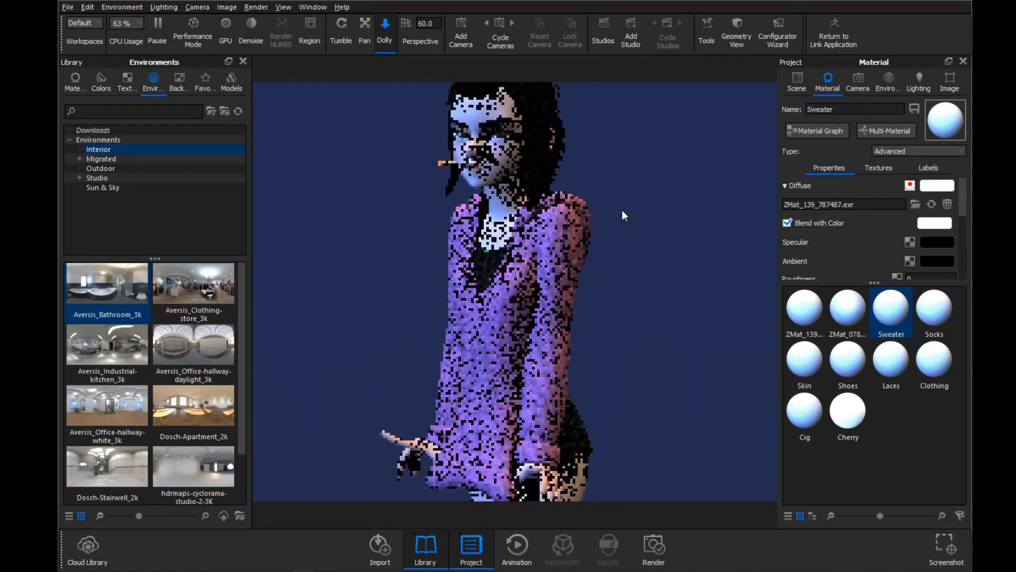
{"action": "scroll", "coordinate": [894, 241], "scroll_direction": "down", "scroll_amount": 2}
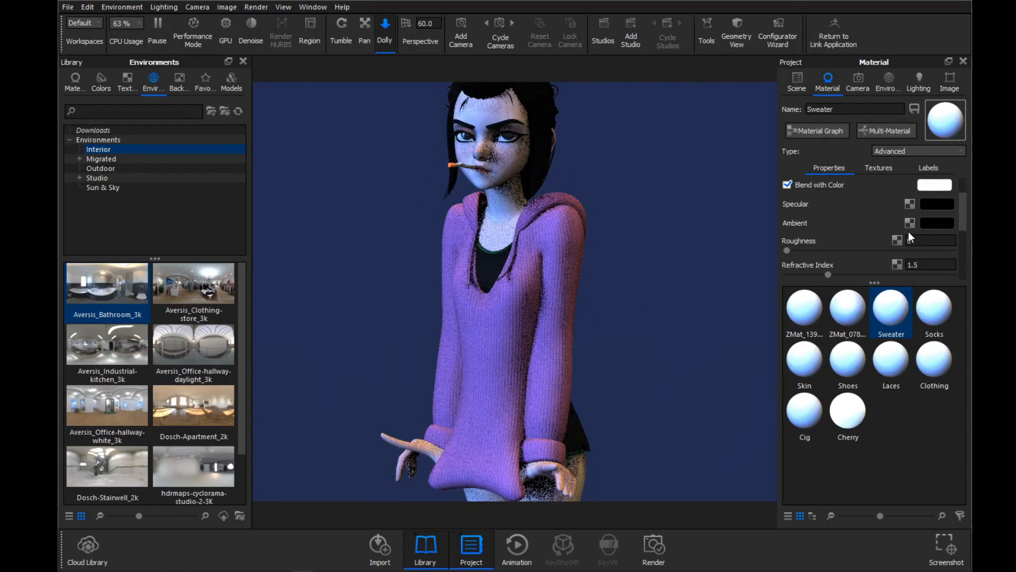
{"action": "left_click", "coordinate": [936, 221]}
{"action": "mouse_move", "coordinate": [747, 176]}
{"action": "left_mouse_down"}
{"action": "mouse_move", "coordinate": [731, 172]}
{"action": "mouse_move", "coordinate": [743, 199]}
{"action": "mouse_move", "coordinate": [743, 167]}
{"action": "left_mouse_up"}
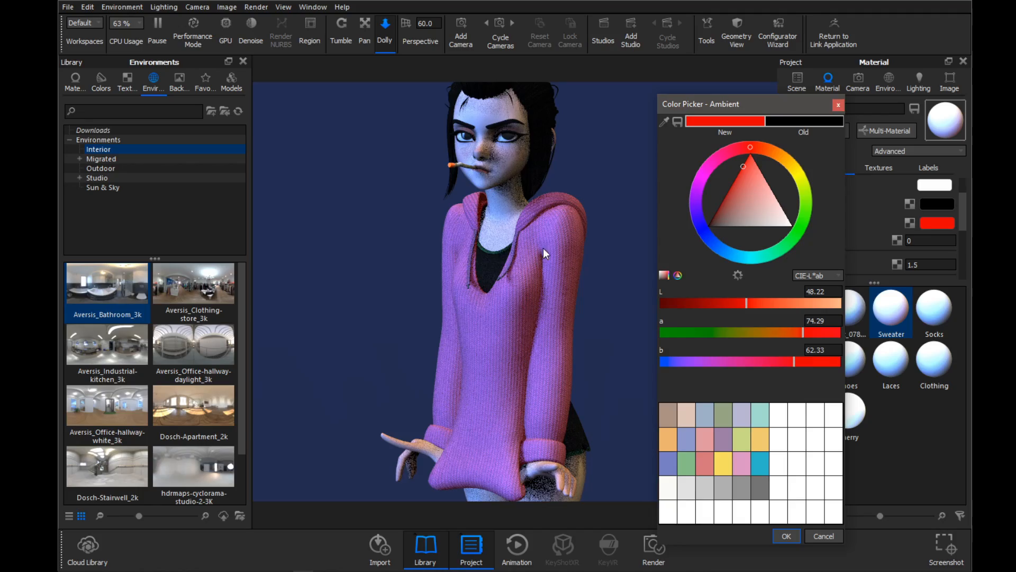
- Isolate the sweater in the real-time view so that all other parts of the character are hidden
{"action": "left_click", "coordinate": [596, 237]}
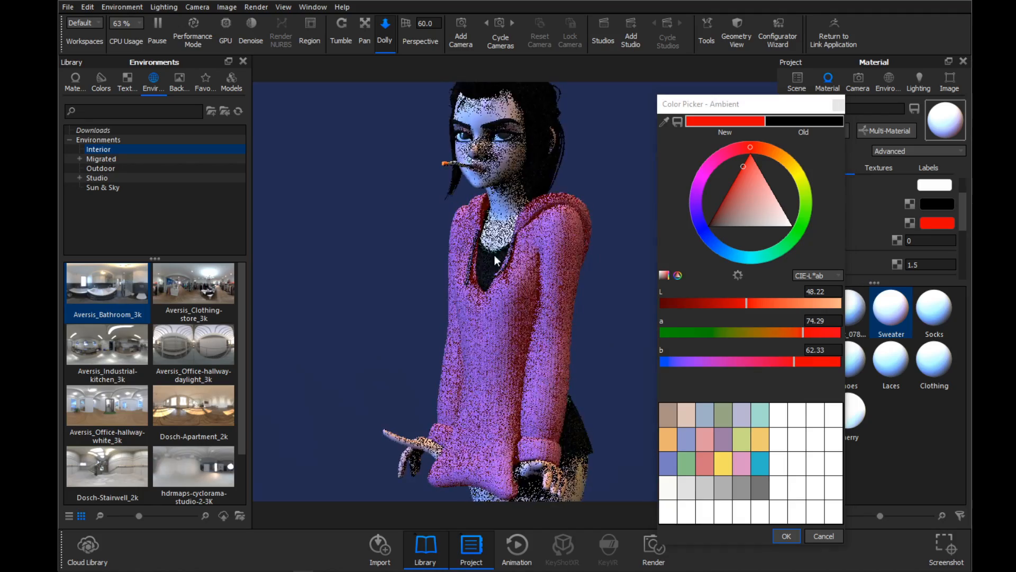
{"action": "left_click", "coordinate": [520, 258], "text": "alt"}
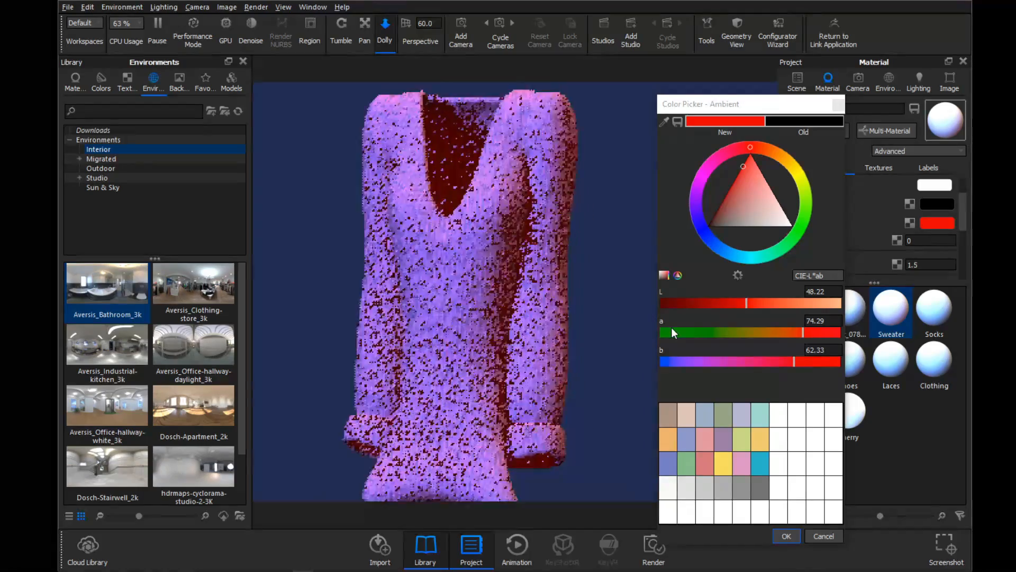
{"action": "left_click_drag", "start_coordinate": [587, 228], "coordinate": [542, 224]}
{"action": "left_click", "coordinate": [501, 231], "text": "alt"}
{"action": "left_click", "coordinate": [501, 231], "text": "alt"}
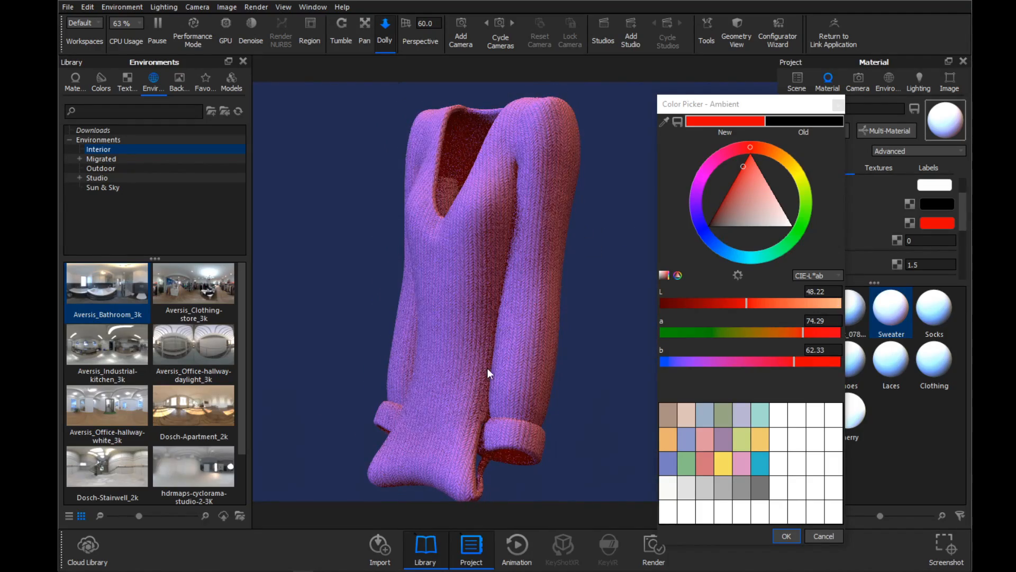
{"action": "left_click_drag", "start_coordinate": [587, 283], "coordinate": [622, 265]}
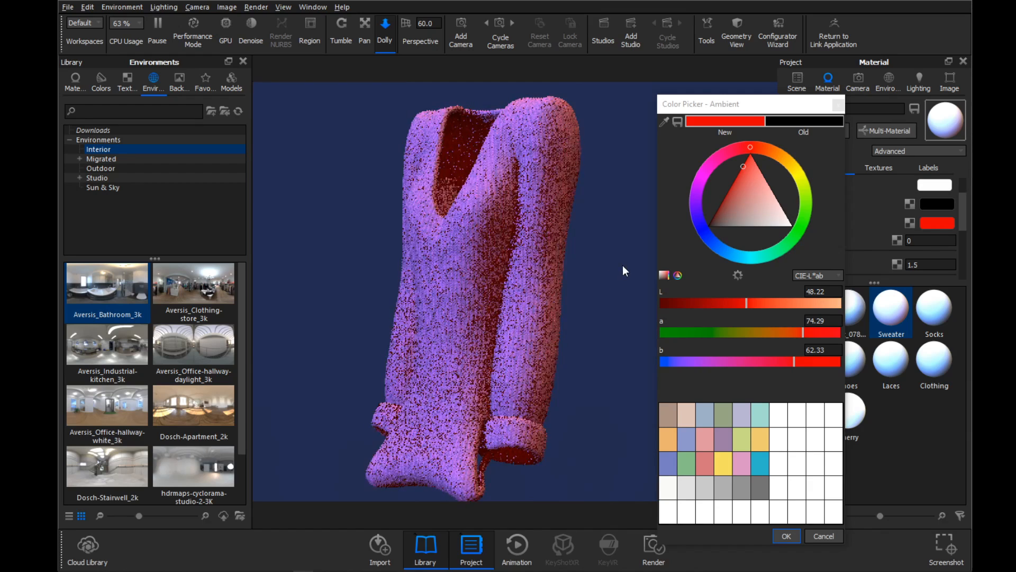
- Set the sweater's ambient colour to purple (L 36.85, a 69.33, b -50.05), previewing it in a render region over the upper sweater
{"action": "left_click", "coordinate": [307, 34]}
{"action": "left_click_drag", "start_coordinate": [513, 231], "coordinate": [499, 222]}
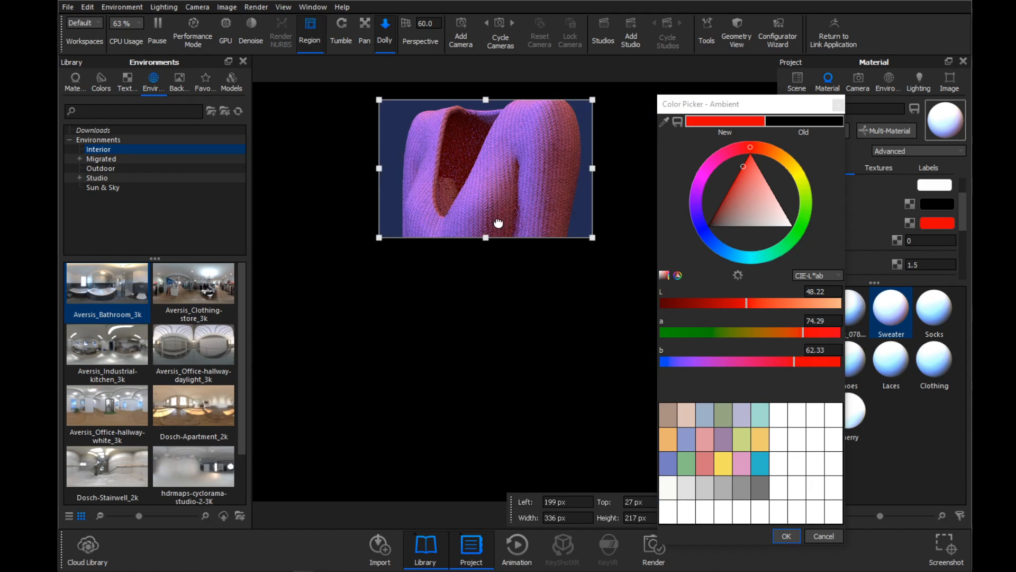
{"action": "left_click", "coordinate": [702, 188]}
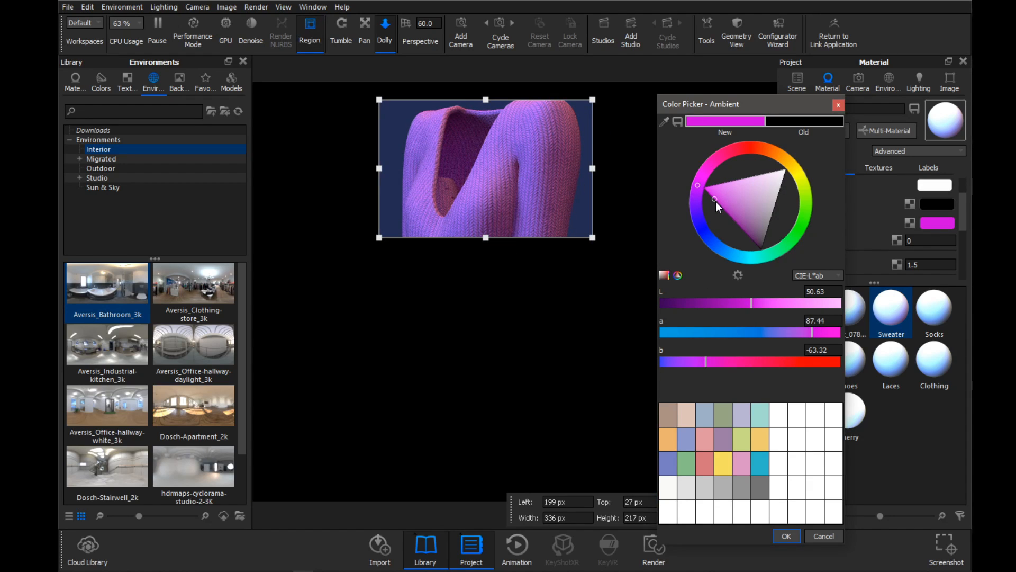
{"action": "left_click", "coordinate": [724, 211]}
{"action": "left_click_drag", "start_coordinate": [737, 211], "coordinate": [736, 223]}
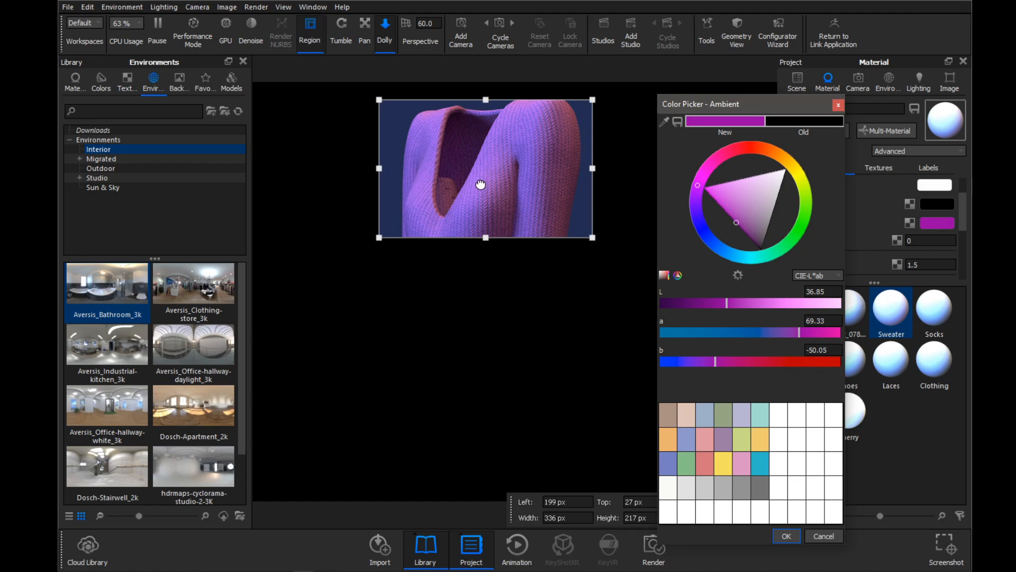
{"action": "left_click", "coordinate": [307, 27]}
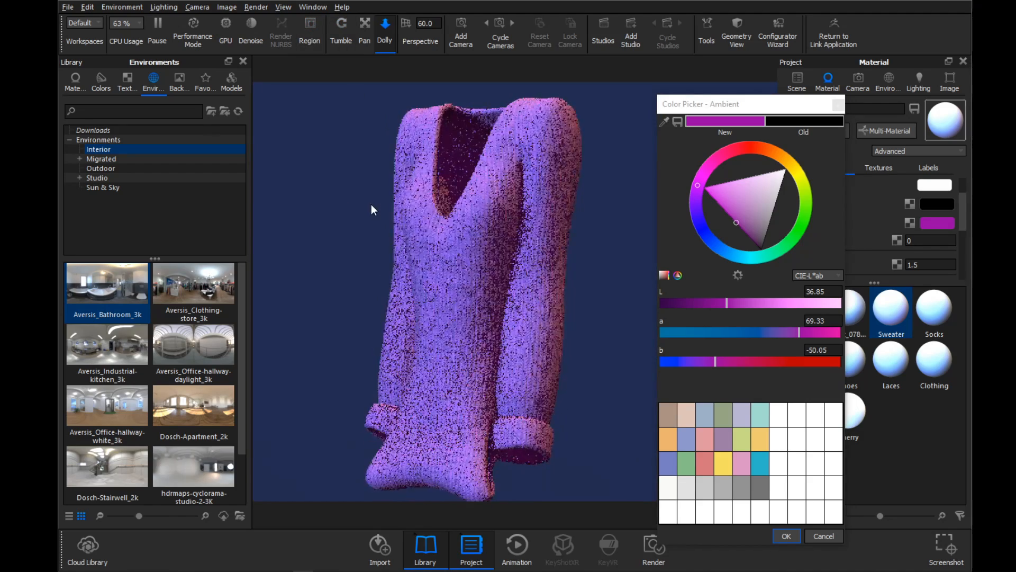
{"action": "left_click_drag", "start_coordinate": [745, 104], "coordinate": [663, 71]}
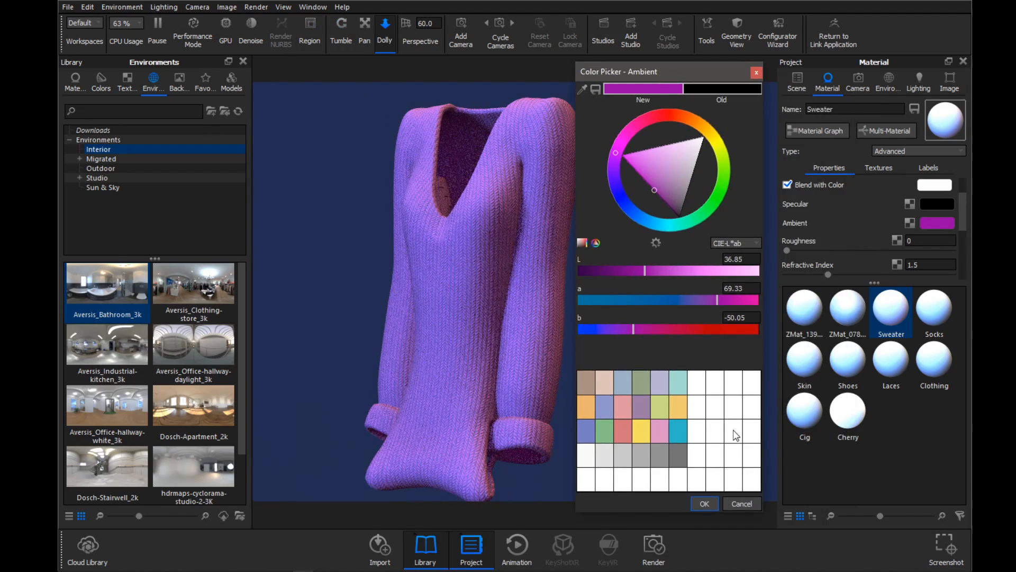
{"action": "left_click", "coordinate": [705, 503]}
- Set the sweater's specular colour to light grey (L 69.04, a 0.23, b 0.09) and its roughness to 0.203
{"action": "left_click_drag", "start_coordinate": [644, 235], "coordinate": [695, 255]}
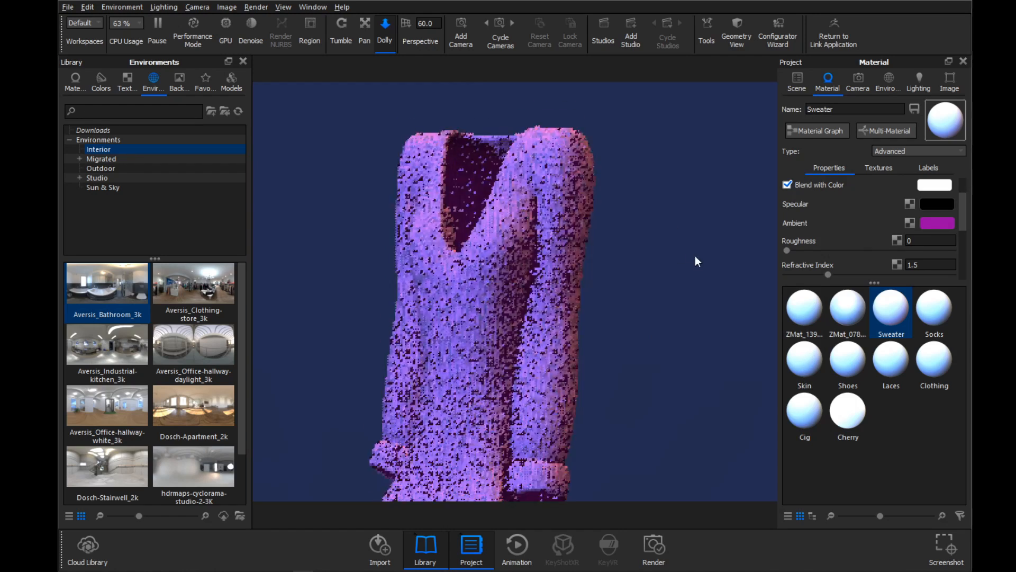
{"action": "left_click", "coordinate": [937, 204]}
{"action": "left_click", "coordinate": [632, 225]}
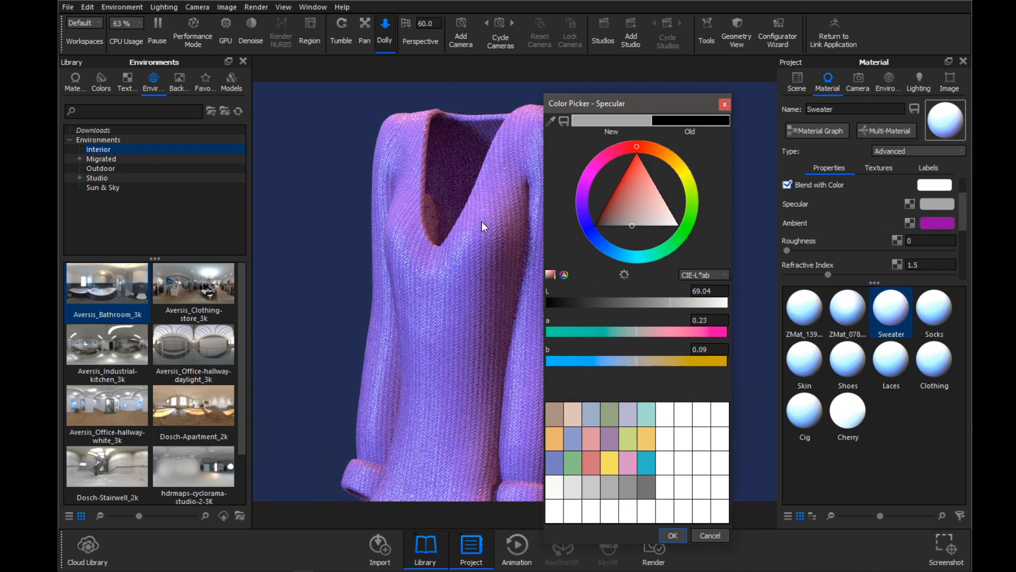
{"action": "left_click_drag", "start_coordinate": [629, 104], "coordinate": [671, 61]}
{"action": "left_click", "coordinate": [714, 492]}
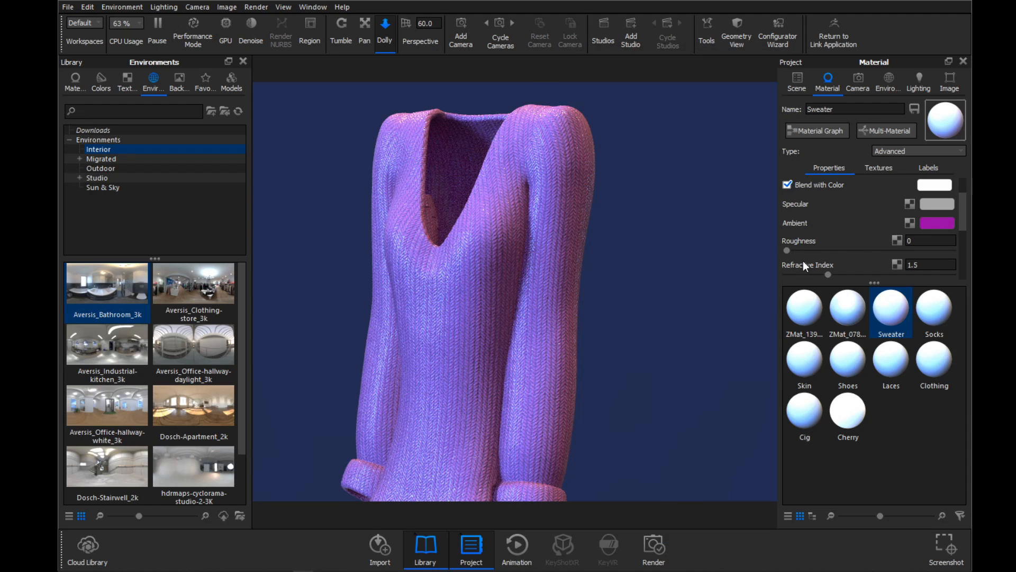
{"action": "left_click_drag", "start_coordinate": [888, 251], "coordinate": [893, 251]}
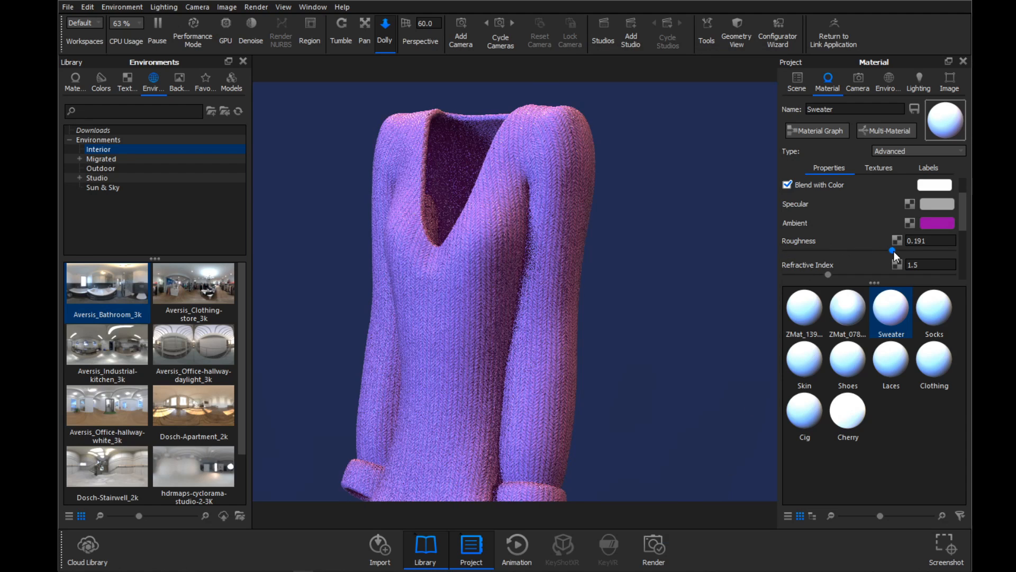
{"action": "left_click_drag", "start_coordinate": [657, 224], "coordinate": [705, 237]}
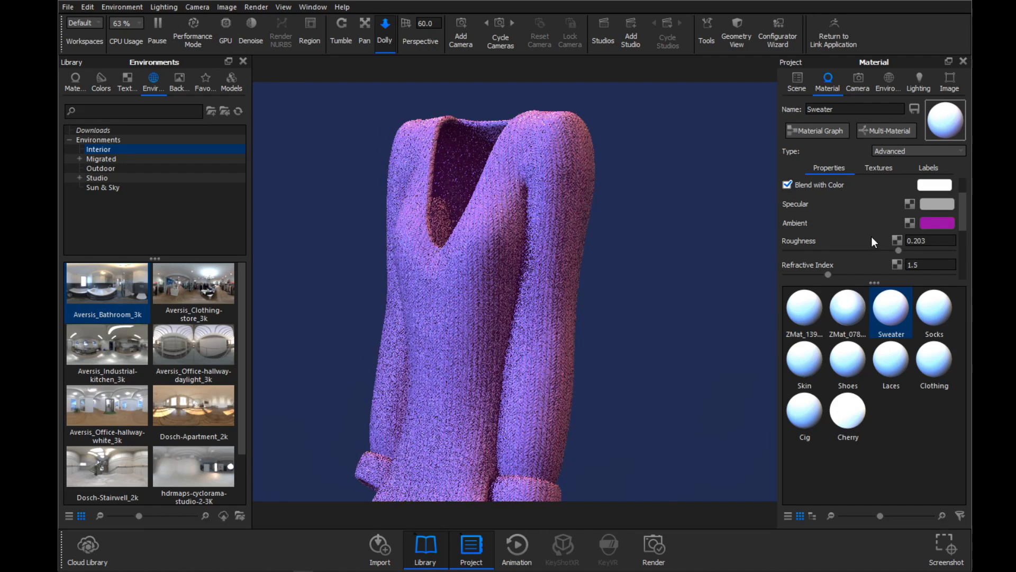
- Try a golden yellow specular colour (L 66.53, a 6.75, b 70.46) on the Sweater material
{"action": "left_click", "coordinate": [925, 204]}
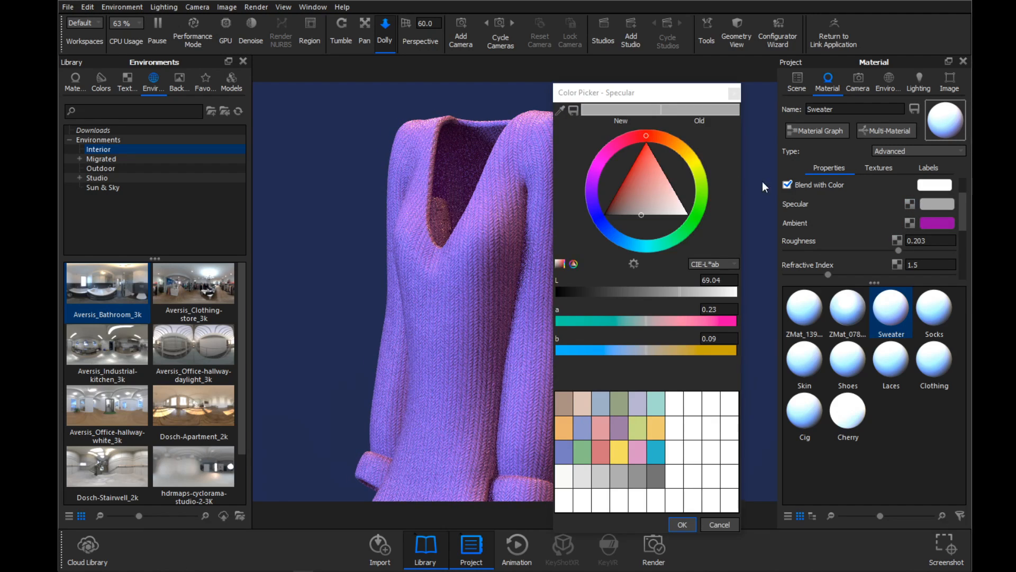
{"action": "left_click", "coordinate": [678, 148]}
{"action": "left_click", "coordinate": [659, 159]}
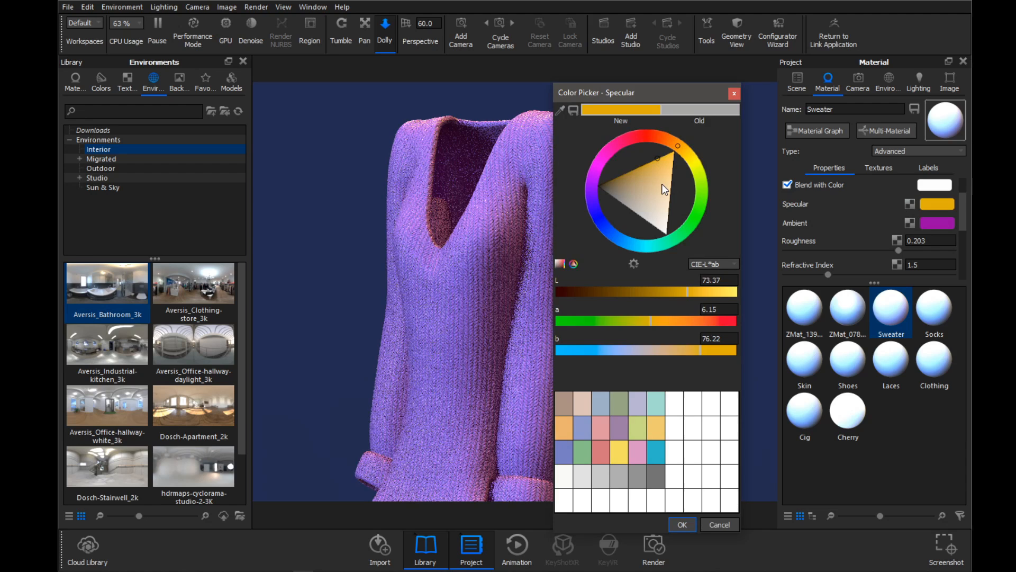
{"action": "left_click", "coordinate": [665, 190]}
{"action": "left_click", "coordinate": [646, 162]}
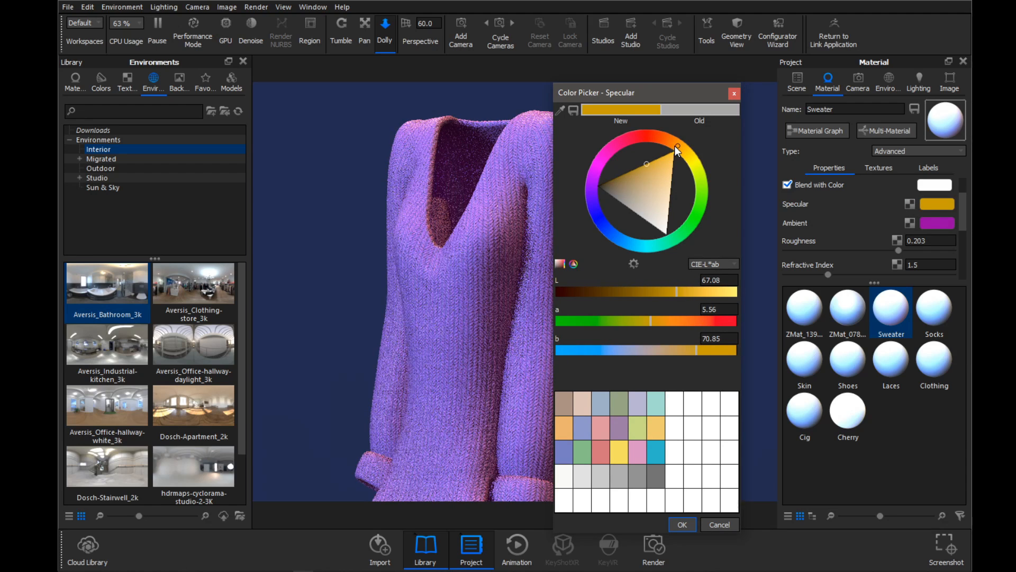
{"action": "mouse_move", "coordinate": [677, 146]}
{"action": "left_mouse_down"}
{"action": "mouse_move", "coordinate": [687, 149]}
{"action": "mouse_move", "coordinate": [677, 145]}
{"action": "left_mouse_up"}
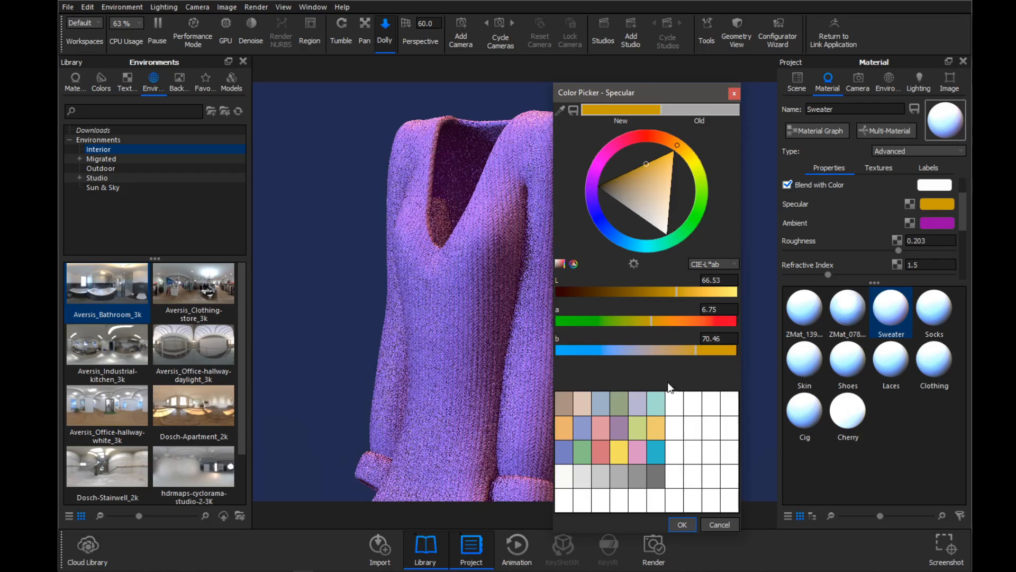
{"action": "left_click", "coordinate": [683, 524]}
- Change the sweater's specular colour to a pale orange, with the whole garment in view from the front
{"action": "left_click_drag", "start_coordinate": [637, 234], "coordinate": [545, 167]}
{"action": "mouse_move", "coordinate": [577, 223]}
{"action": "left_mouse_down"}
{"action": "mouse_move", "coordinate": [658, 217]}
{"action": "mouse_move", "coordinate": [599, 226]}
{"action": "mouse_move", "coordinate": [638, 220]}
{"action": "mouse_move", "coordinate": [621, 194]}
{"action": "mouse_move", "coordinate": [411, 192]}
{"action": "mouse_move", "coordinate": [659, 201]}
{"action": "mouse_move", "coordinate": [628, 199]}
{"action": "mouse_move", "coordinate": [667, 230]}
{"action": "mouse_move", "coordinate": [661, 214]}
{"action": "mouse_move", "coordinate": [702, 221]}
{"action": "mouse_move", "coordinate": [665, 218]}
{"action": "left_mouse_up"}
{"action": "left_click", "coordinate": [932, 205]}
{"action": "left_click", "coordinate": [651, 556]}
- Open the Sweater material's diffuse transmission colour for editing
{"action": "scroll", "coordinate": [661, 214], "scroll_direction": "down", "scroll_amount": 1}
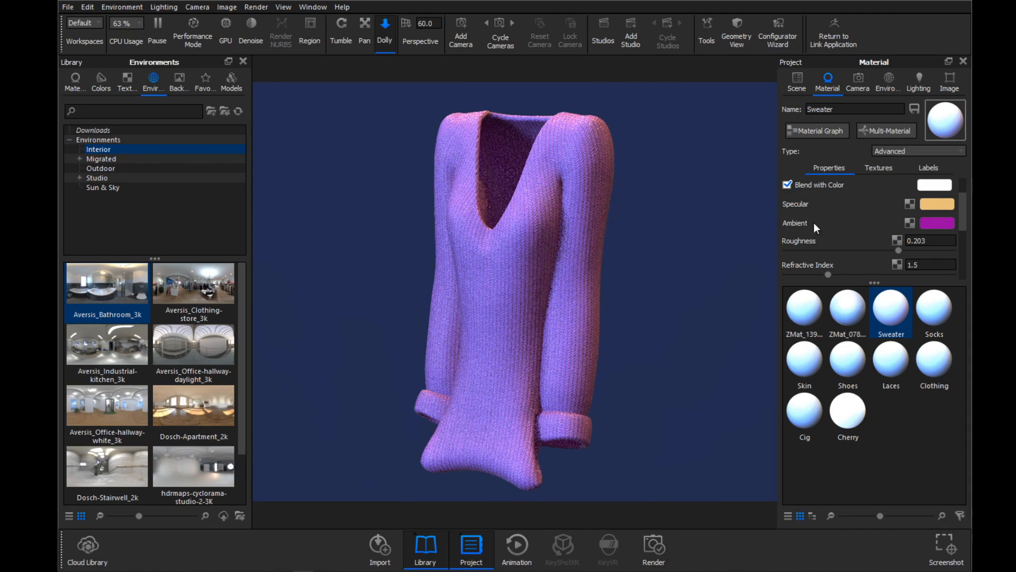
{"action": "scroll", "coordinate": [843, 225], "scroll_direction": "down", "scroll_amount": 3}
{"action": "scroll", "coordinate": [841, 222], "scroll_direction": "down", "scroll_amount": 1}
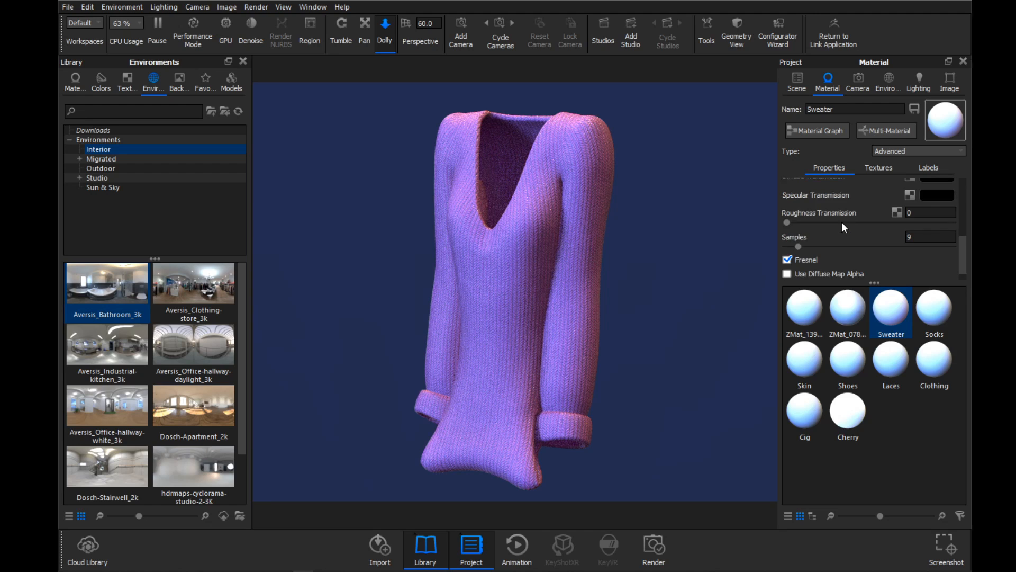
{"action": "scroll", "coordinate": [842, 221], "scroll_direction": "up", "scroll_amount": 1}
{"action": "left_click", "coordinate": [926, 217]}
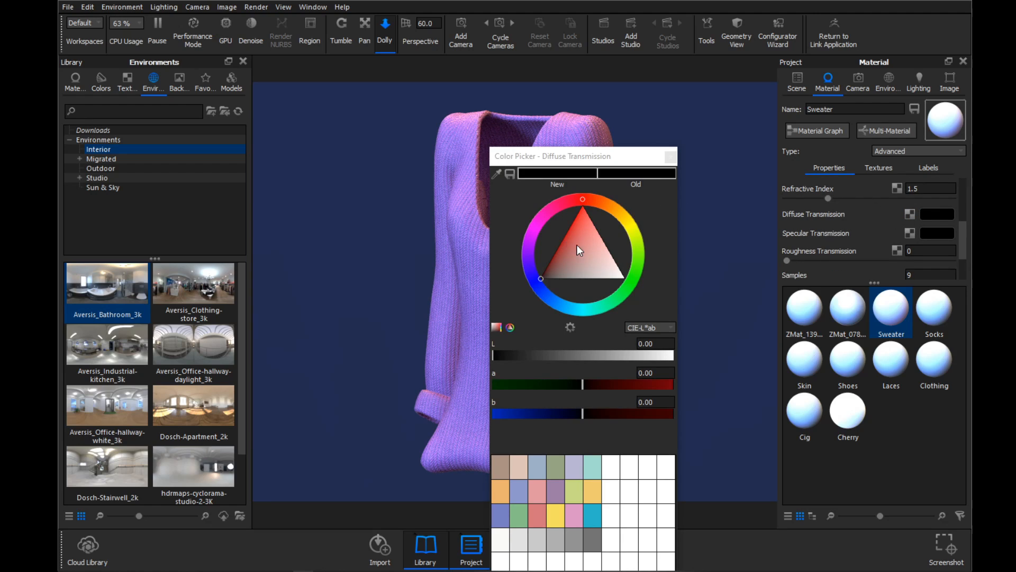
- Set the Sweater material's diffuse transmission colour to bright pink (L 56.99, a 83.72, b -46.29)
{"action": "mouse_move", "coordinate": [578, 241]}
{"action": "left_mouse_down"}
{"action": "mouse_move", "coordinate": [571, 225]}
{"action": "mouse_move", "coordinate": [561, 227]}
{"action": "left_mouse_up"}
{"action": "left_click", "coordinate": [551, 212]}
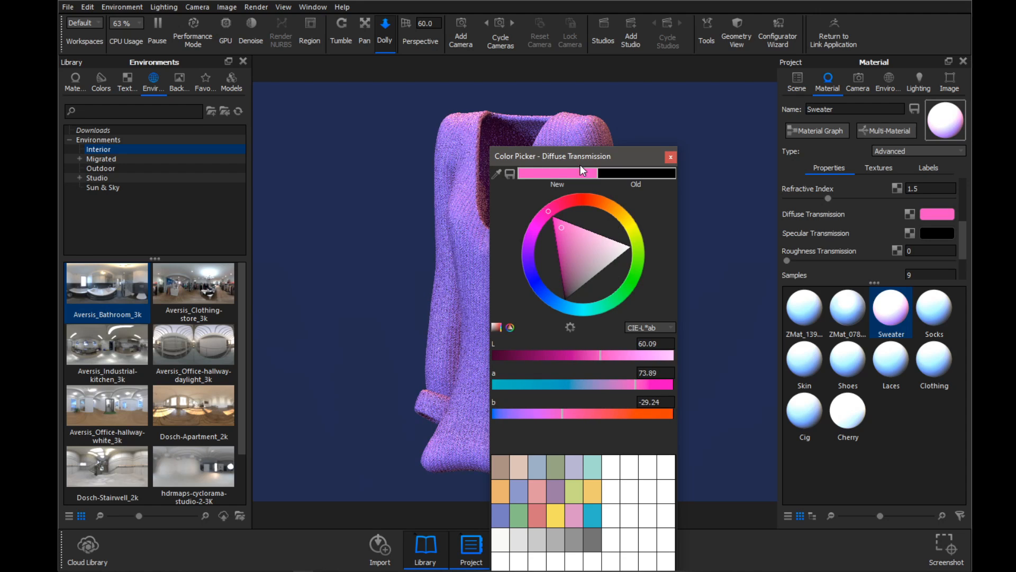
{"action": "left_click_drag", "start_coordinate": [559, 160], "coordinate": [719, 100]}
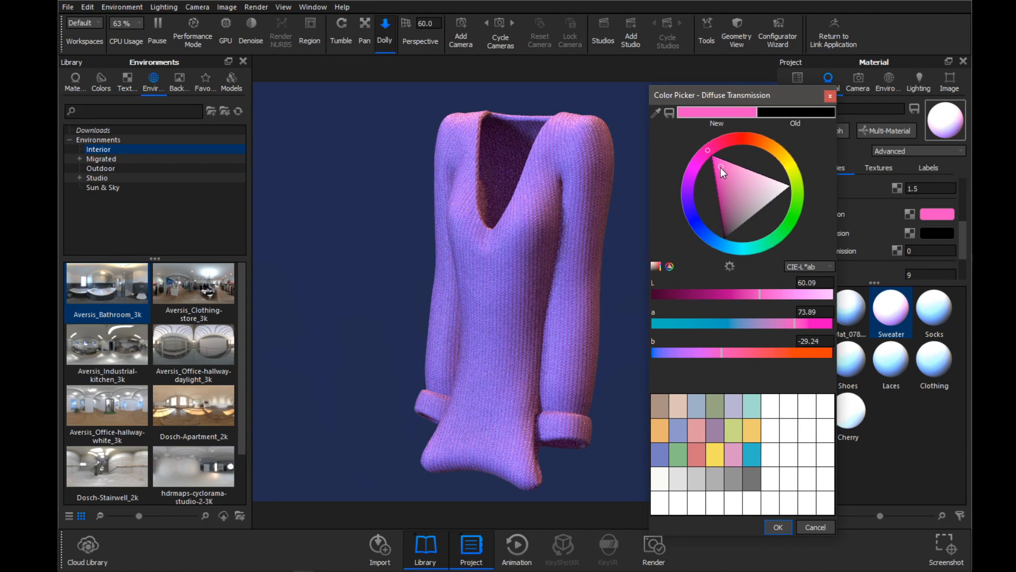
{"action": "left_click_drag", "start_coordinate": [721, 168], "coordinate": [698, 159]}
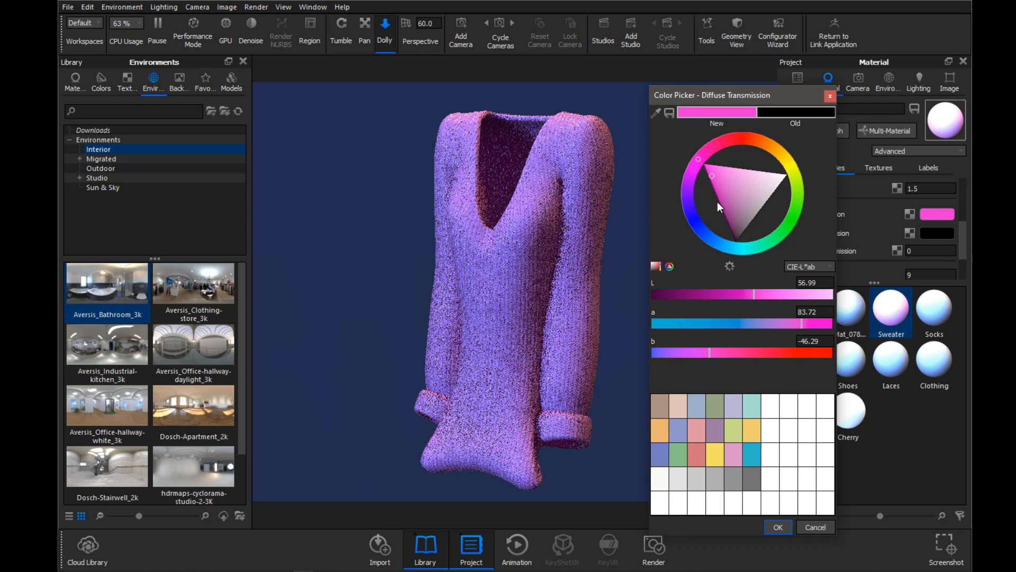
{"action": "left_click", "coordinate": [777, 526]}
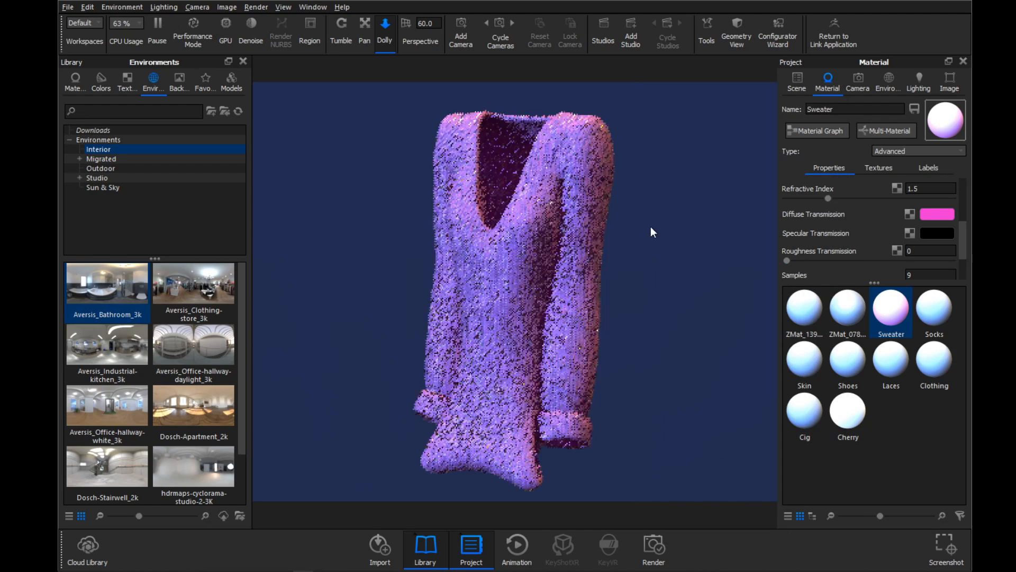
- Set the Sweater material's specular transmission to dark purple (L 16.18, a 44.02, b -39.95) and its roughness transmission to 0.25
{"action": "left_click", "coordinate": [932, 233]}
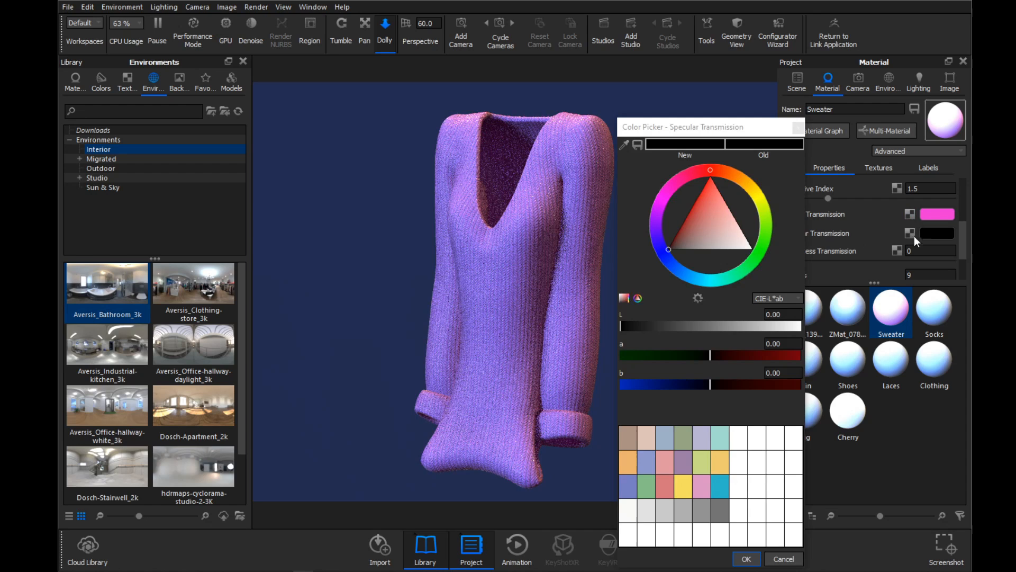
{"action": "left_click", "coordinate": [699, 197]}
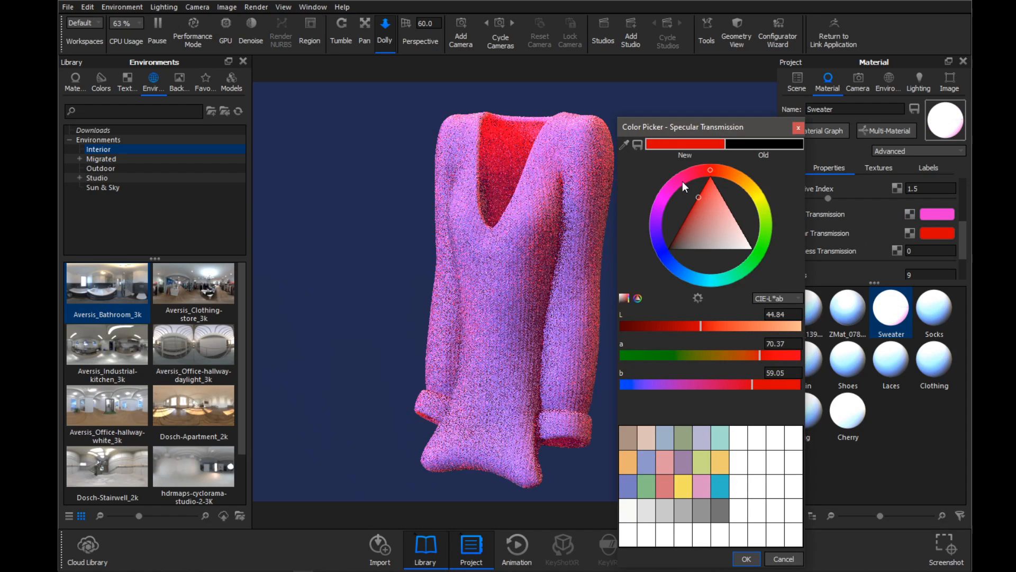
{"action": "mouse_move", "coordinate": [682, 181]}
{"action": "left_mouse_down"}
{"action": "mouse_move", "coordinate": [665, 190]}
{"action": "mouse_move", "coordinate": [656, 227]}
{"action": "mouse_move", "coordinate": [722, 267]}
{"action": "left_mouse_up"}
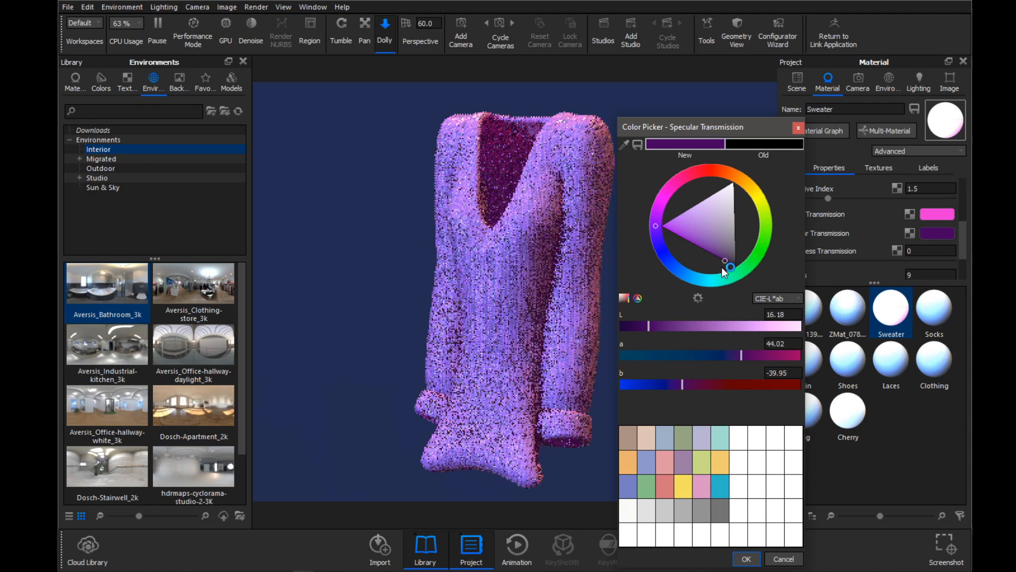
{"action": "left_click_drag", "start_coordinate": [686, 127], "coordinate": [688, 89]}
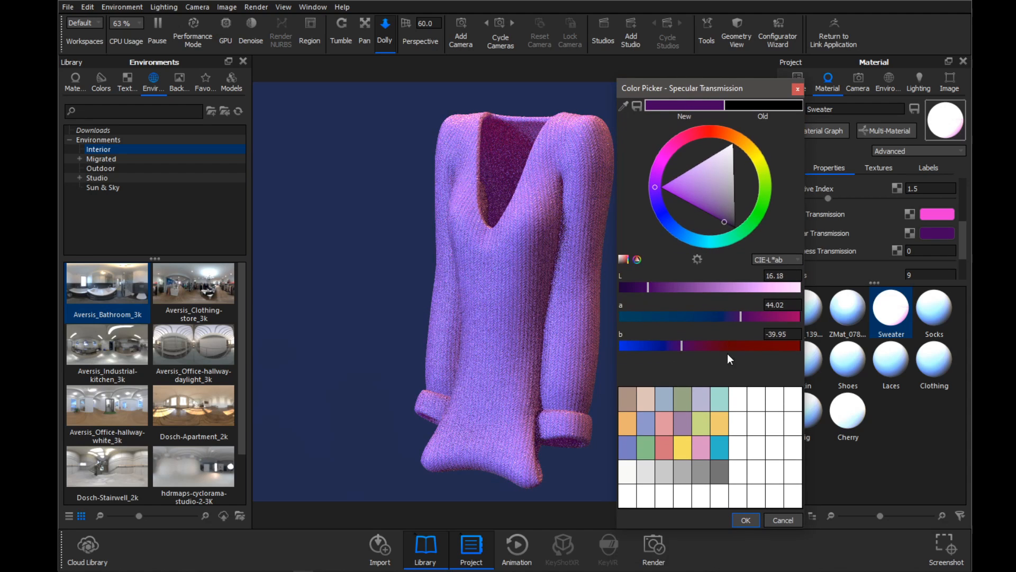
{"action": "left_click", "coordinate": [745, 520]}
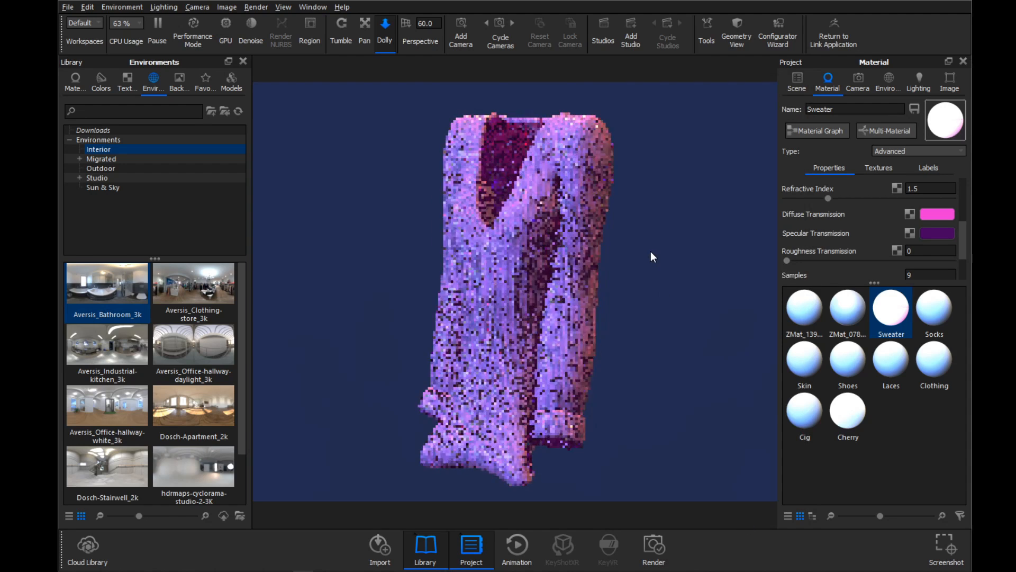
{"action": "left_click_drag", "start_coordinate": [718, 244], "coordinate": [639, 231]}
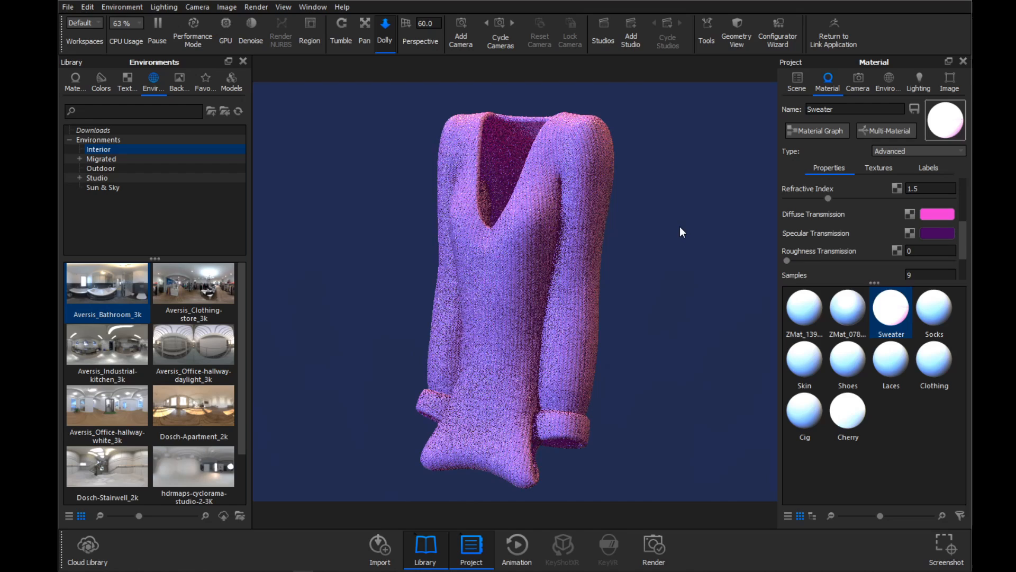
{"action": "left_click_drag", "start_coordinate": [787, 261], "coordinate": [862, 263]}
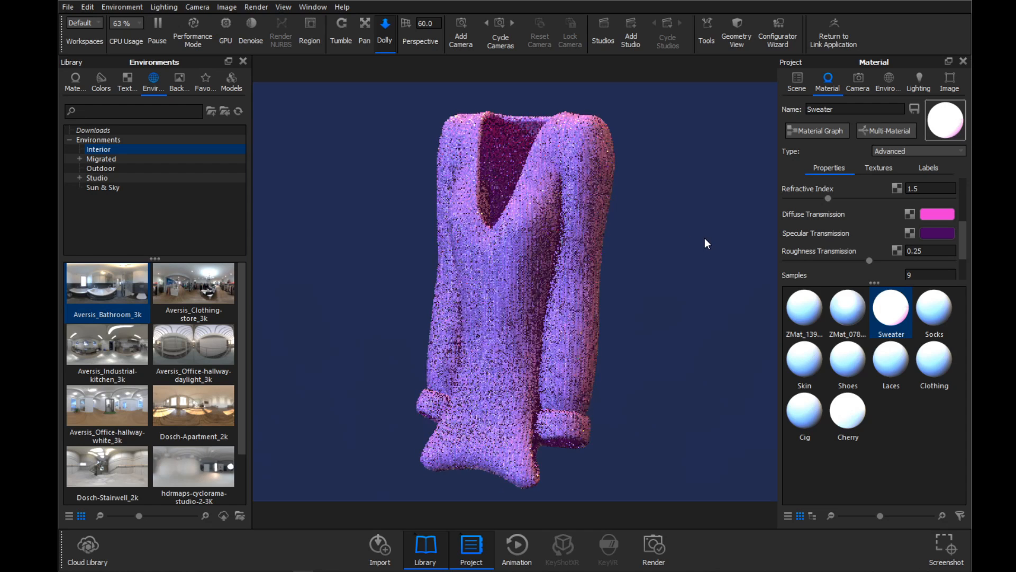
- Make all parts of the ZBrush model set visible in the scene
{"action": "left_click", "coordinate": [796, 82]}
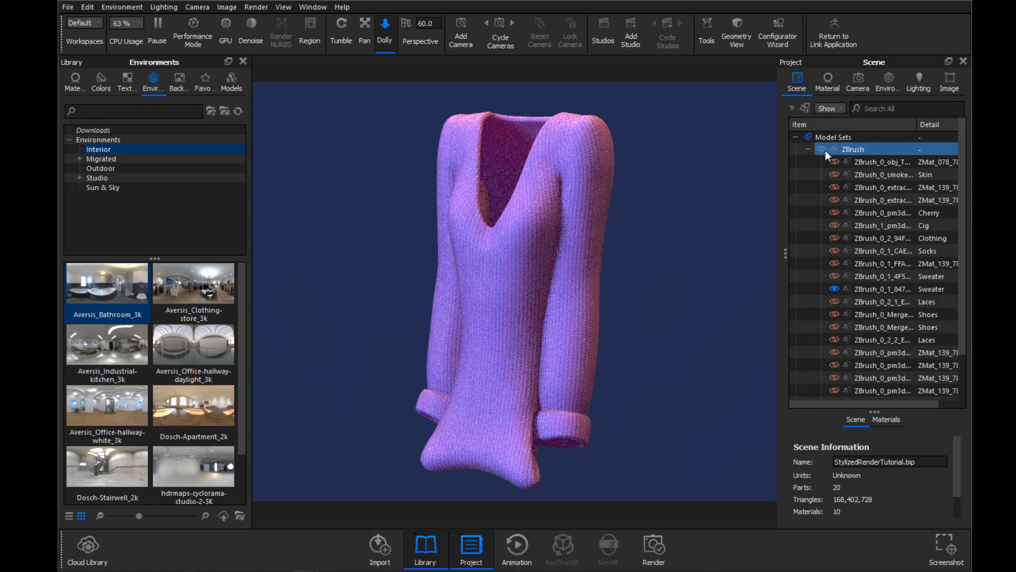
{"action": "left_click", "coordinate": [821, 150]}
{"action": "left_click", "coordinate": [821, 150]}
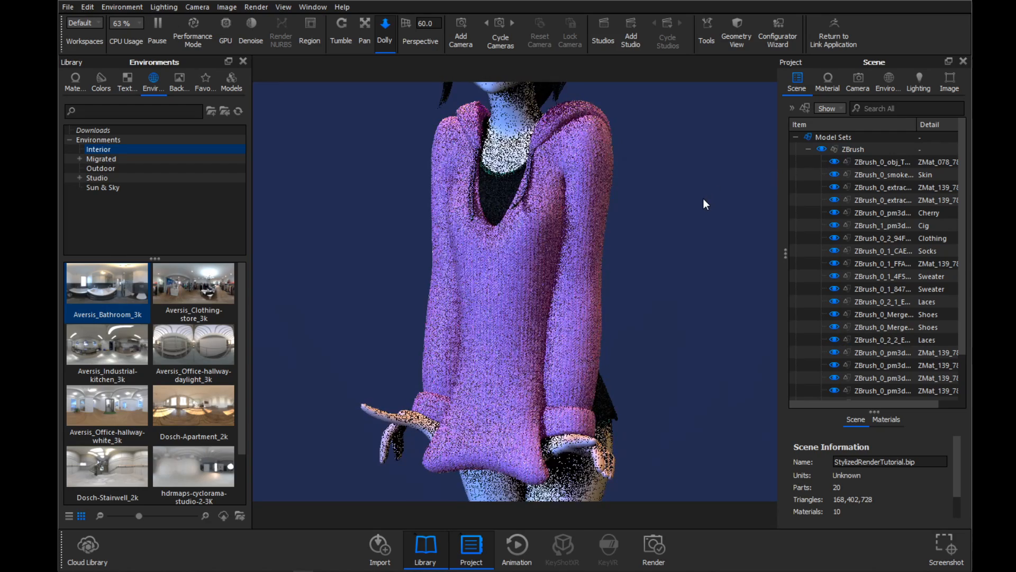
- Isolate the sweater's hood to inspect its material, undo the isolation, and examine the full sweater from the side
{"action": "left_click_drag", "start_coordinate": [703, 198], "coordinate": [552, 196]}
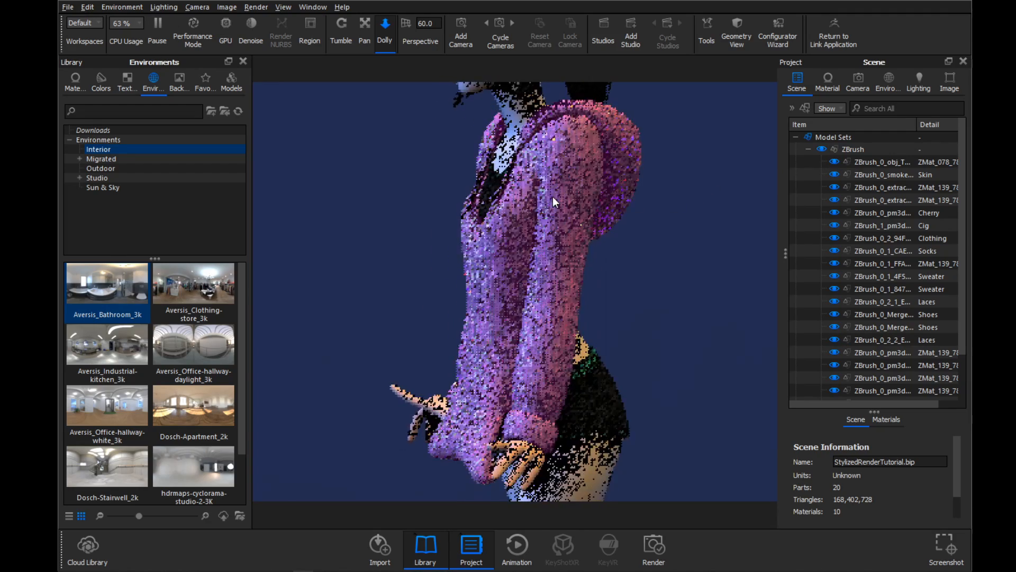
{"action": "key", "text": "s"}
{"action": "key", "text": "ctrl+z"}
{"action": "left_click_drag", "start_coordinate": [672, 213], "coordinate": [609, 211], "text": "alt"}
{"action": "key", "text": "s"}
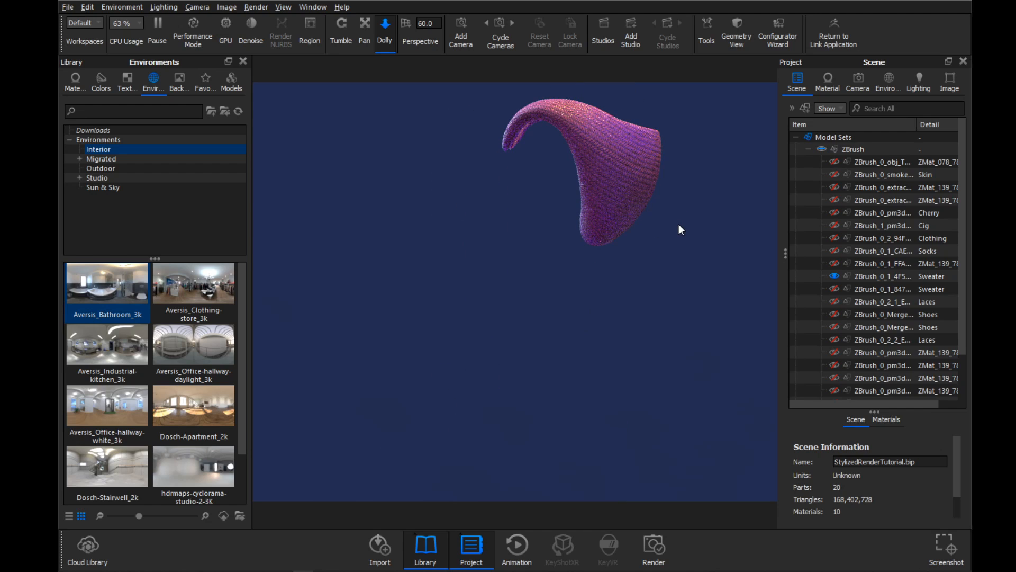
{"action": "left_click_drag", "start_coordinate": [679, 224], "coordinate": [713, 223]}
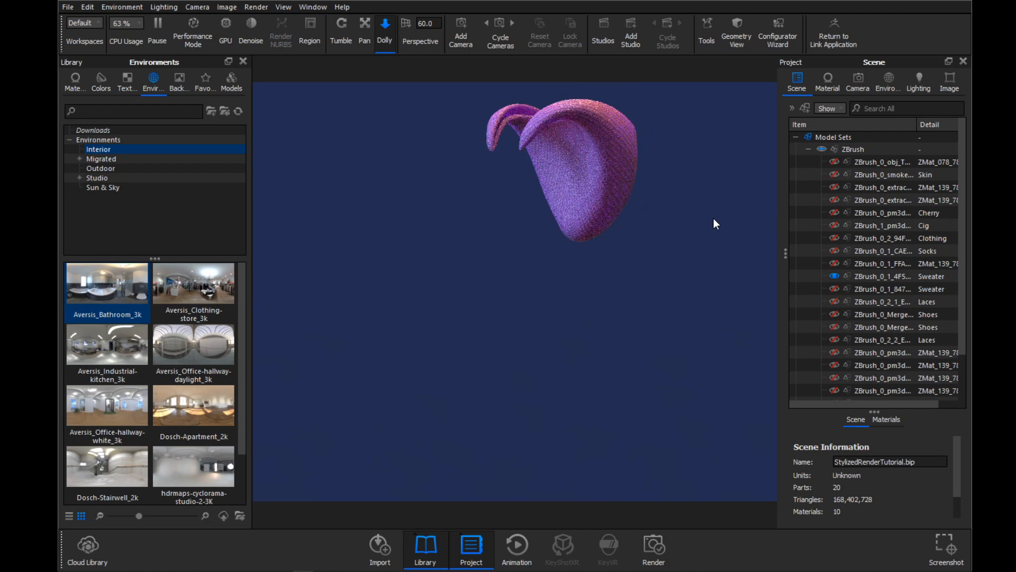
{"action": "key", "text": "ctrl+z"}
{"action": "left_click_drag", "start_coordinate": [683, 215], "coordinate": [729, 214]}
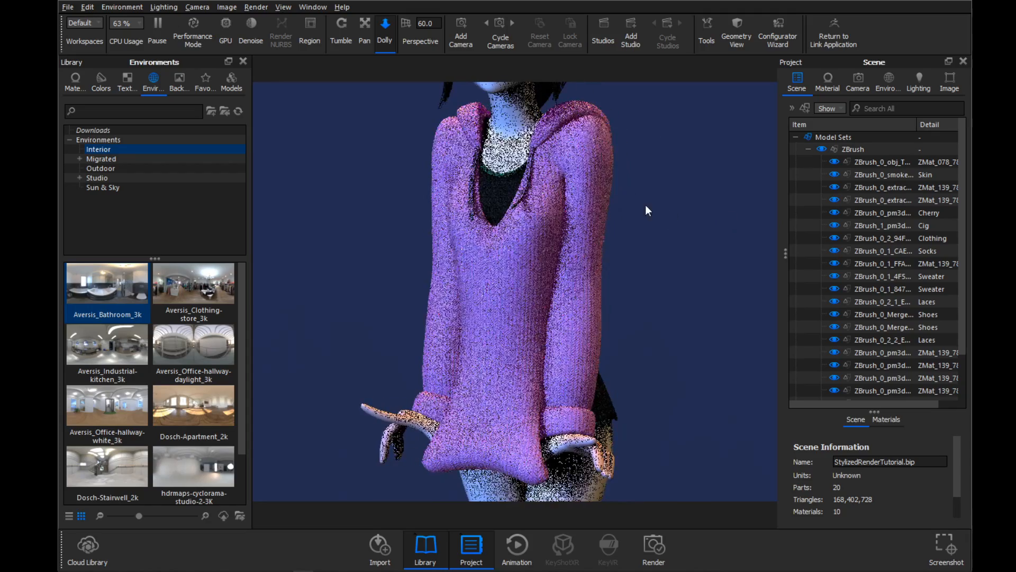
{"action": "left_click_drag", "start_coordinate": [646, 205], "coordinate": [418, 205]}
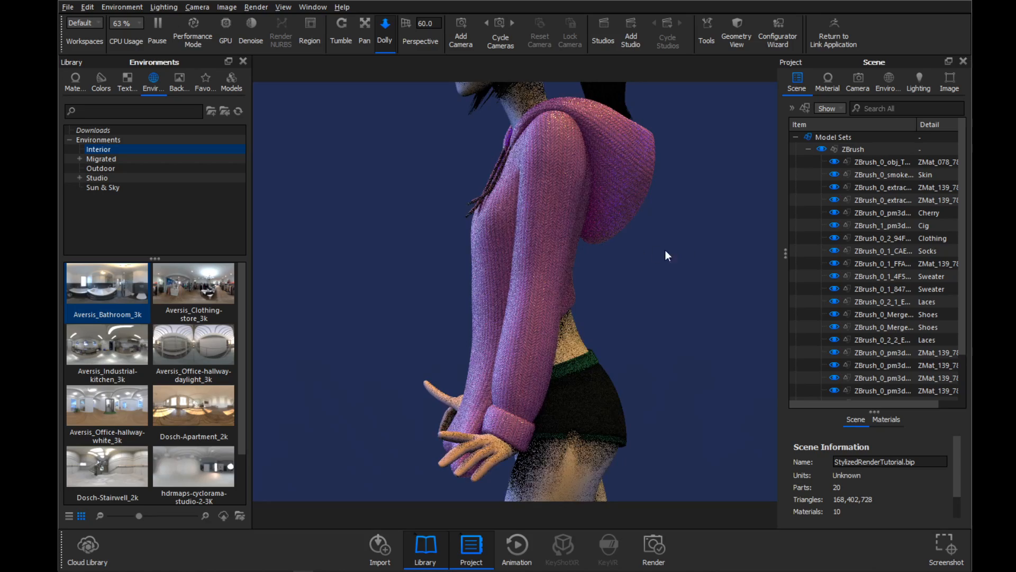
- Set the Clothing material's ambient colour to dark blue (L 22.09, a 46.00, b -66.28)
{"action": "mouse_move", "coordinate": [665, 252]}
{"action": "left_mouse_down"}
{"action": "mouse_move", "coordinate": [693, 259]}
{"action": "mouse_move", "coordinate": [721, 215]}
{"action": "mouse_move", "coordinate": [676, 233]}
{"action": "mouse_move", "coordinate": [672, 252]}
{"action": "mouse_move", "coordinate": [646, 269]}
{"action": "mouse_move", "coordinate": [665, 234]}
{"action": "mouse_move", "coordinate": [666, 250]}
{"action": "mouse_move", "coordinate": [671, 238]}
{"action": "mouse_move", "coordinate": [575, 233]}
{"action": "mouse_move", "coordinate": [687, 227]}
{"action": "mouse_move", "coordinate": [574, 242]}
{"action": "mouse_move", "coordinate": [678, 247]}
{"action": "left_mouse_up"}
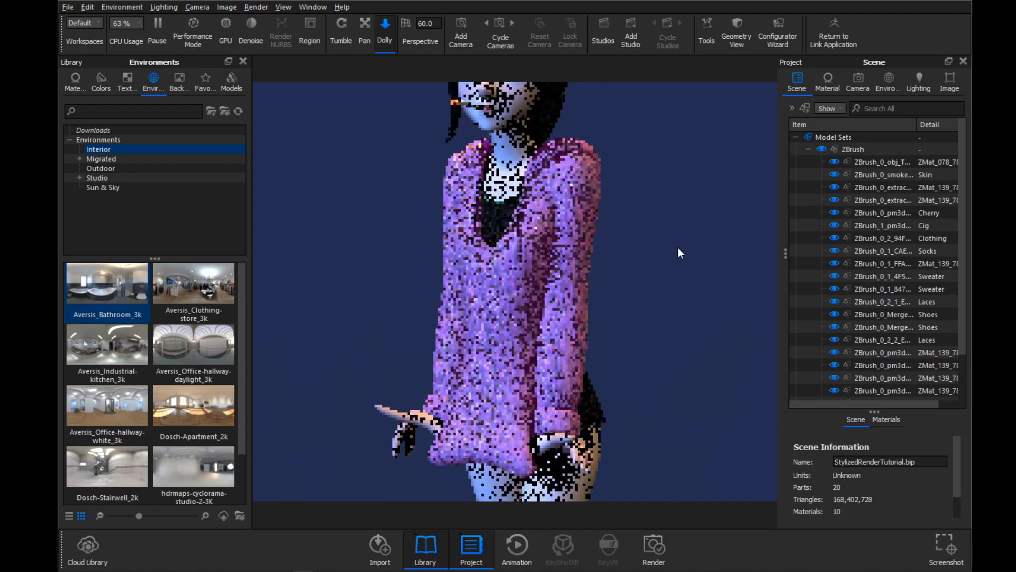
{"action": "double_click", "coordinate": [503, 218]}
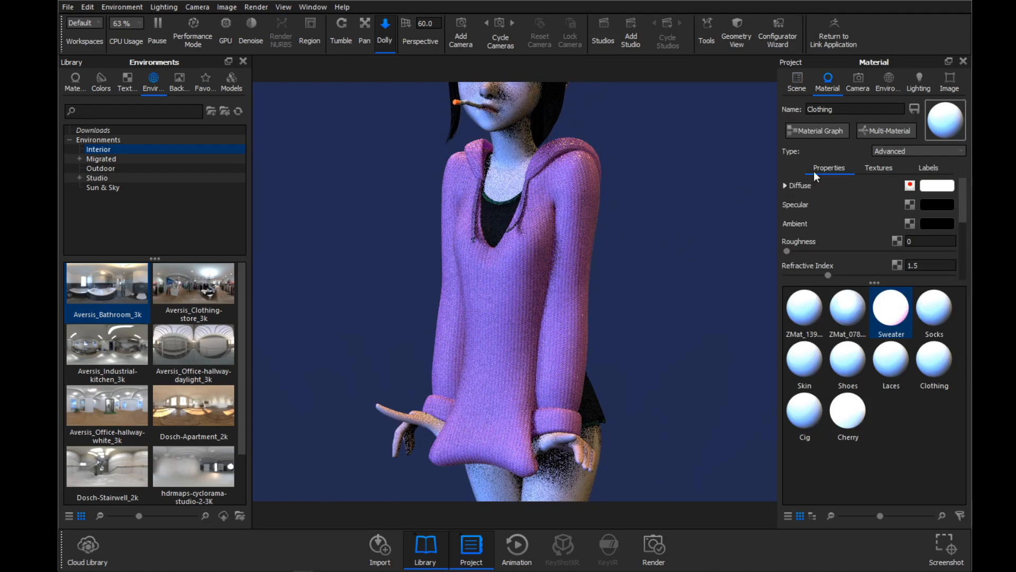
{"action": "left_click", "coordinate": [932, 222]}
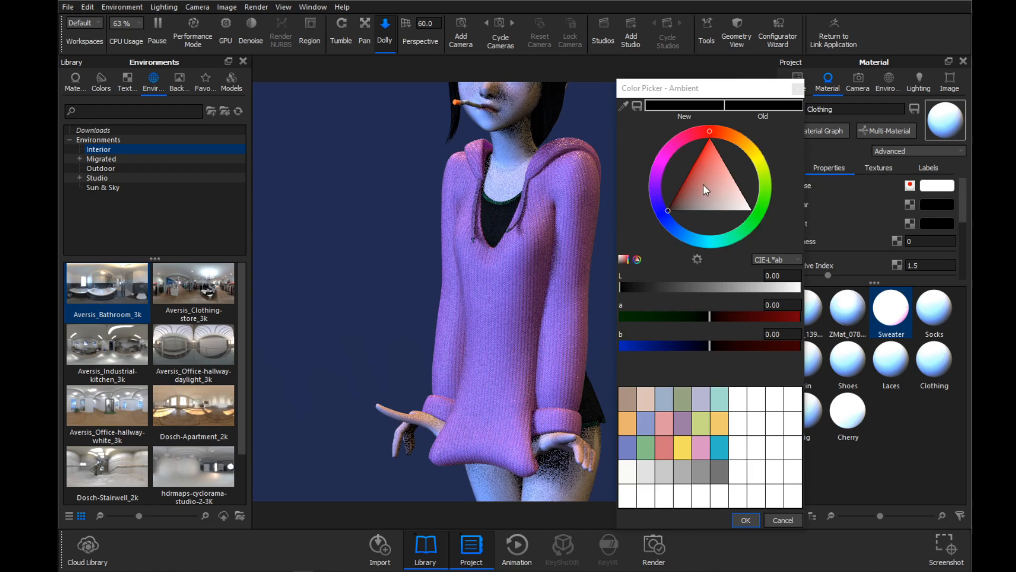
{"action": "left_click", "coordinate": [664, 217]}
{"action": "left_click", "coordinate": [723, 205]}
{"action": "left_click", "coordinate": [716, 209]}
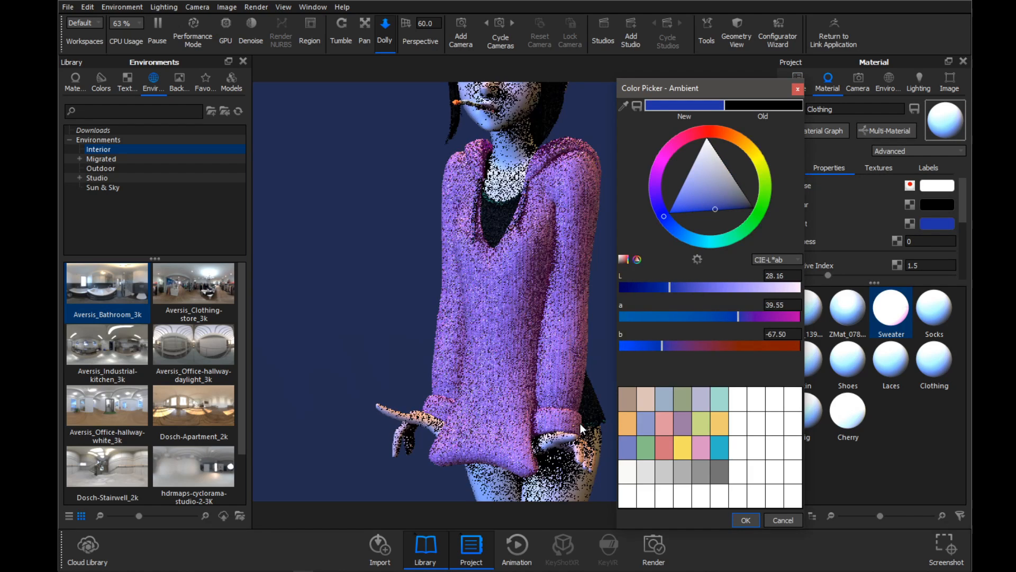
{"action": "left_click_drag", "start_coordinate": [715, 209], "coordinate": [723, 211]}
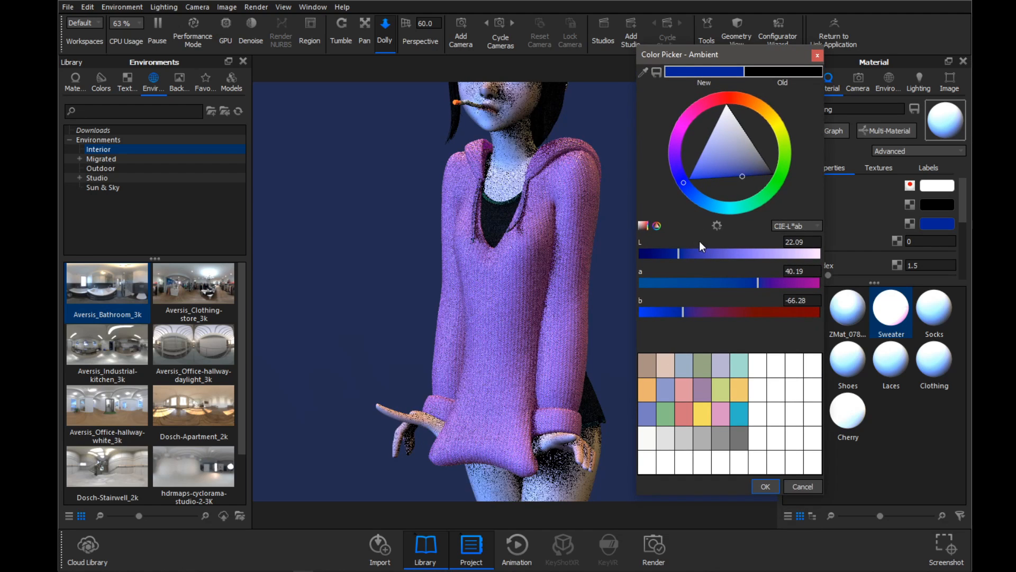
{"action": "left_click", "coordinate": [762, 283]}
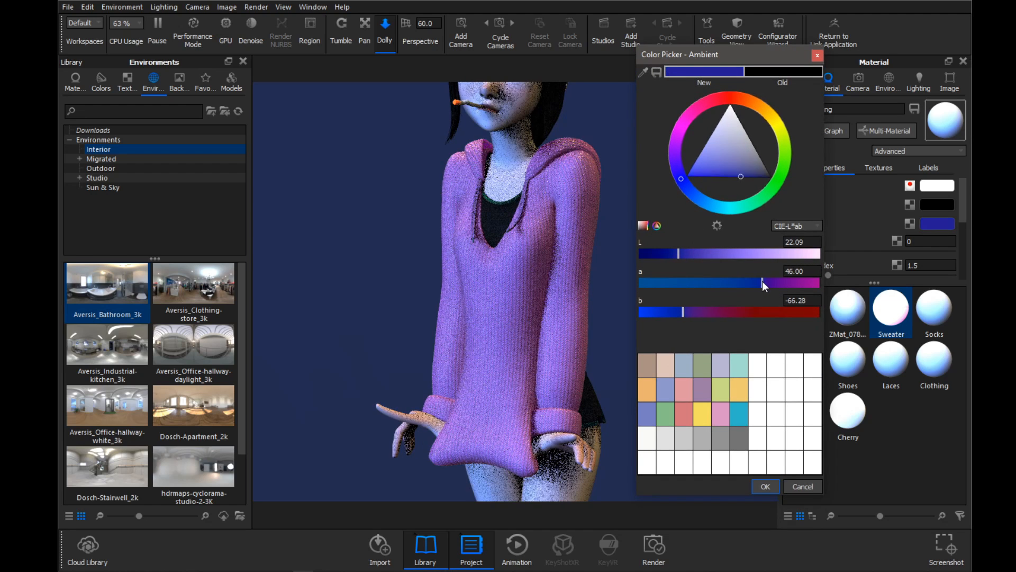
{"action": "left_click", "coordinate": [768, 486]}
- Set the Socks material's ambient colour to purple (L 24.48, a 55.71, b -51.83)
{"action": "middle_click_drag", "start_coordinate": [657, 350], "coordinate": [653, 194]}
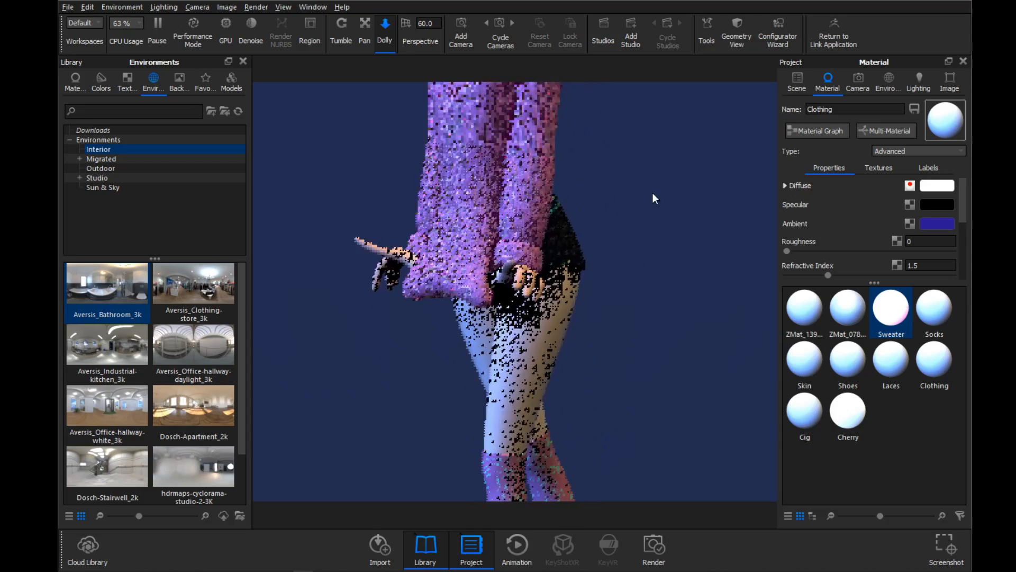
{"action": "left_click_drag", "start_coordinate": [652, 194], "coordinate": [386, 194]}
{"action": "left_click_drag", "start_coordinate": [640, 203], "coordinate": [290, 124]}
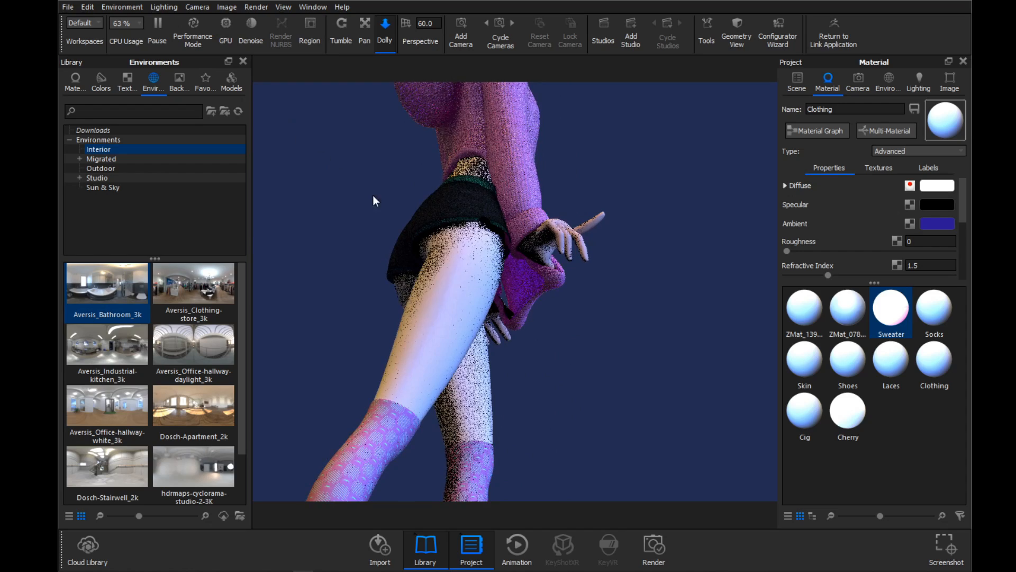
{"action": "left_click_drag", "start_coordinate": [712, 234], "coordinate": [512, 257]}
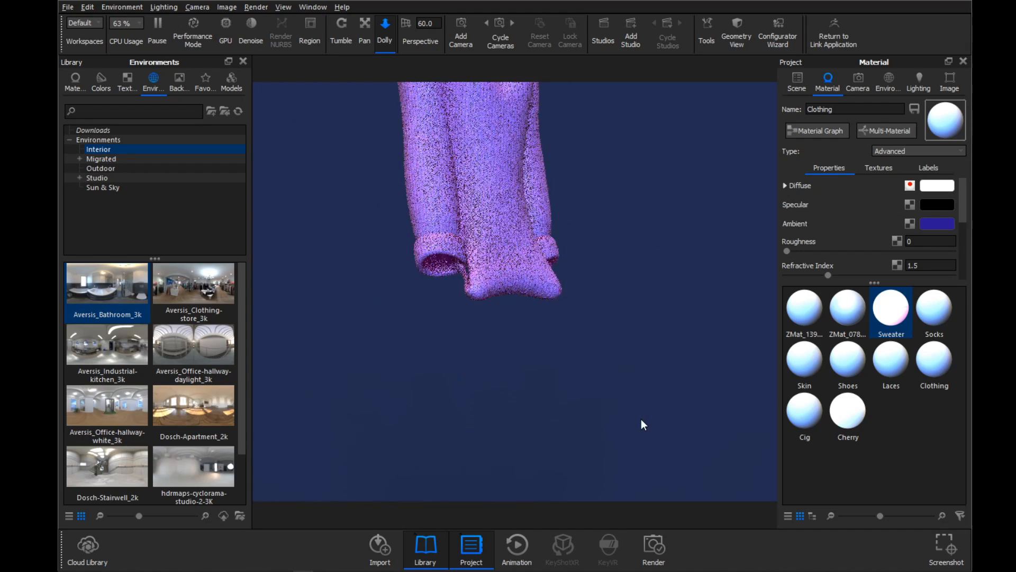
{"action": "left_click_drag", "start_coordinate": [641, 418], "coordinate": [531, 280]}
{"action": "middle_click_drag", "start_coordinate": [619, 397], "coordinate": [602, 294]}
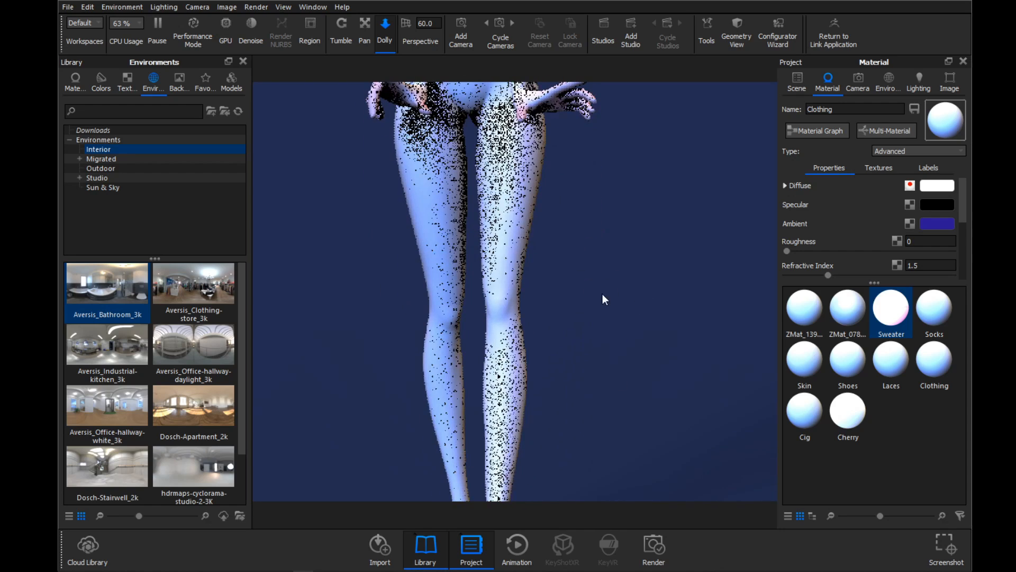
{"action": "double_click", "coordinate": [512, 342]}
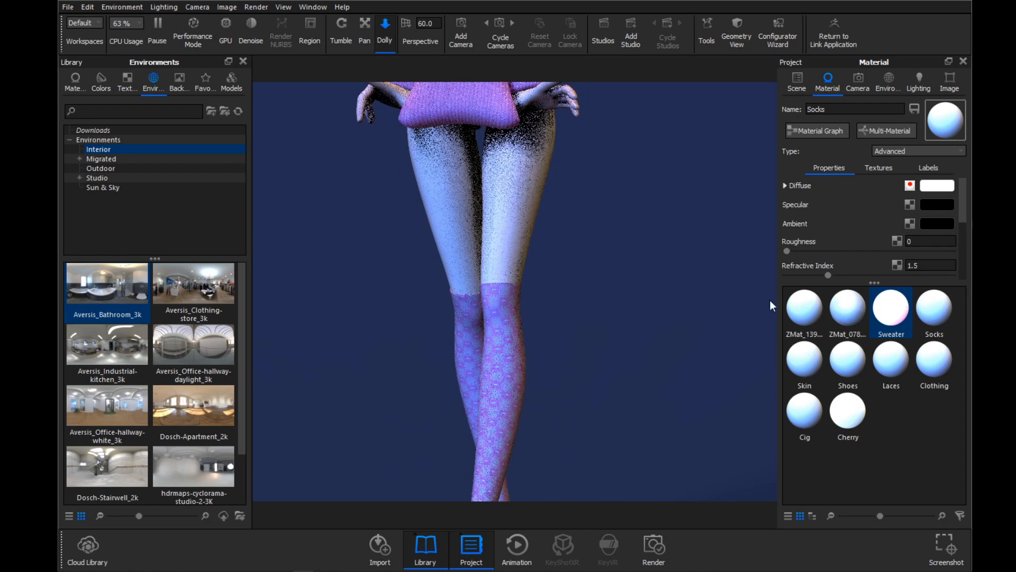
{"action": "left_click", "coordinate": [934, 223]}
{"action": "left_click_drag", "start_coordinate": [681, 132], "coordinate": [669, 151]}
{"action": "left_click_drag", "start_coordinate": [726, 178], "coordinate": [729, 183]}
{"action": "left_click_drag", "start_coordinate": [673, 145], "coordinate": [673, 155]}
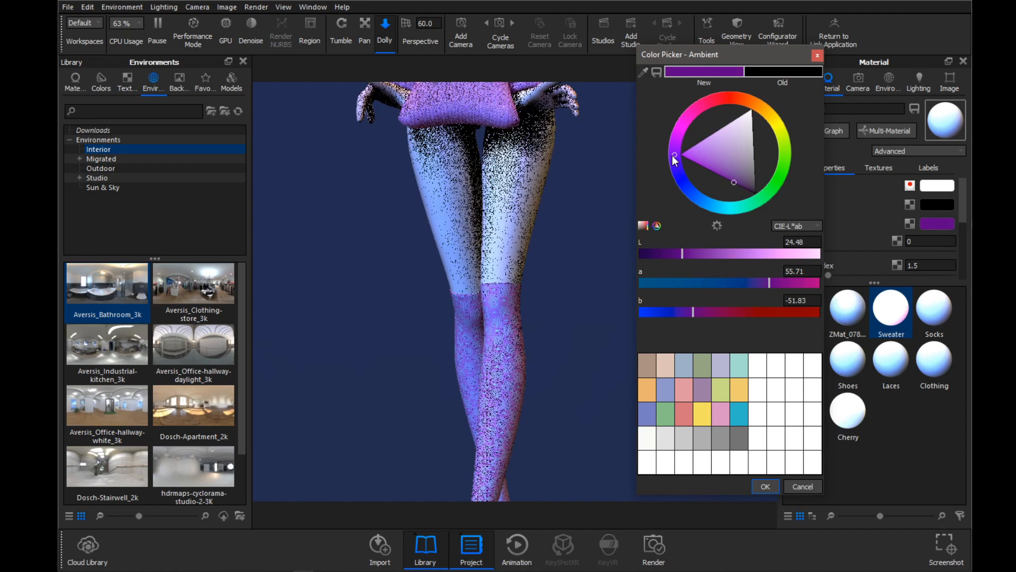
{"action": "left_click", "coordinate": [765, 486]}
- Set the Shoes material's specular colour to light cyan (L 93.93, a -30.81, b -8.90) and its roughness to 0.24
{"action": "left_click_drag", "start_coordinate": [616, 339], "coordinate": [543, 446]}
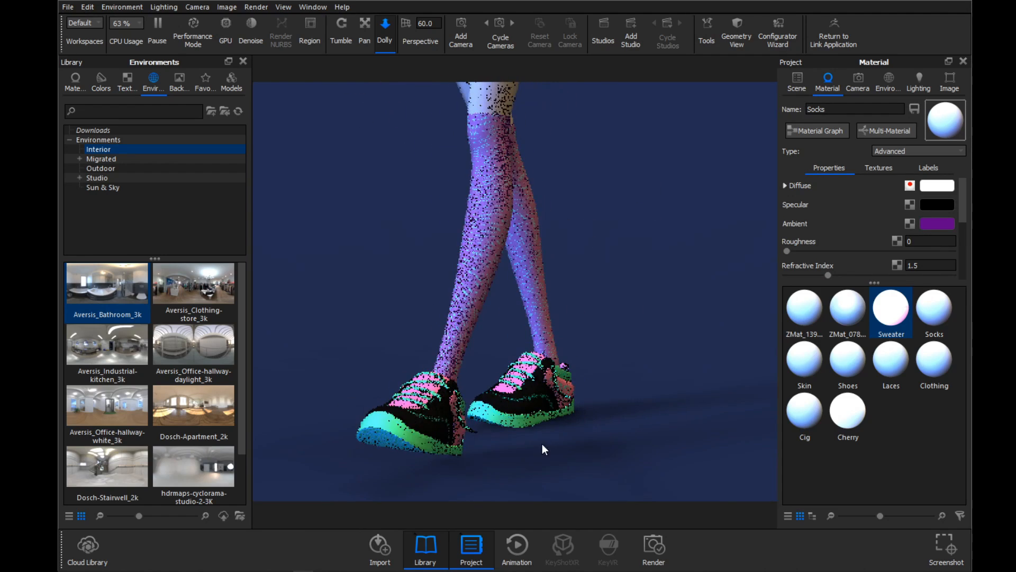
{"action": "double_click", "coordinate": [536, 411]}
{"action": "left_click_drag", "start_coordinate": [537, 410], "coordinate": [540, 318]}
{"action": "left_click", "coordinate": [930, 205]}
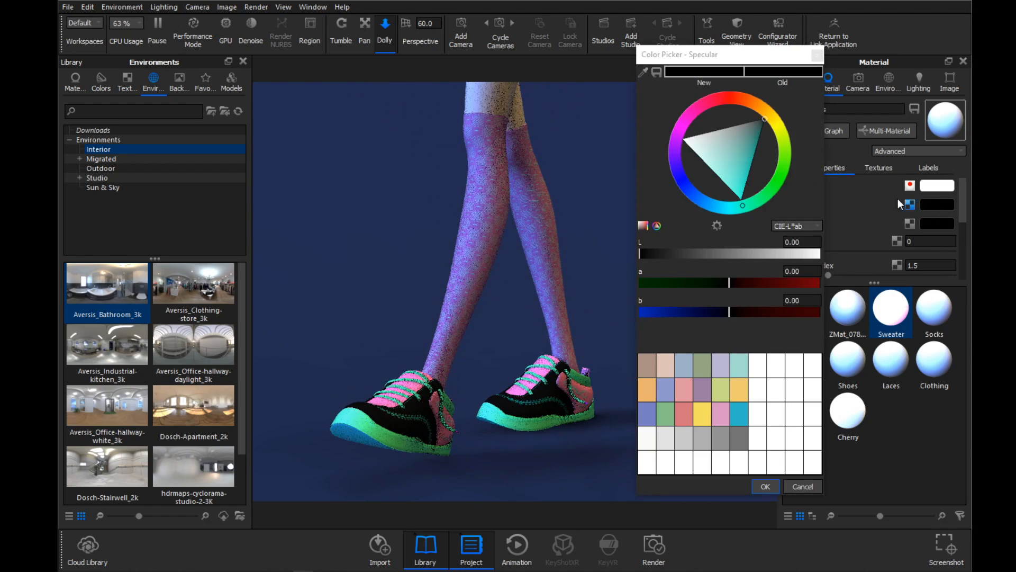
{"action": "left_click_drag", "start_coordinate": [731, 183], "coordinate": [710, 191]}
{"action": "left_click", "coordinate": [732, 211]}
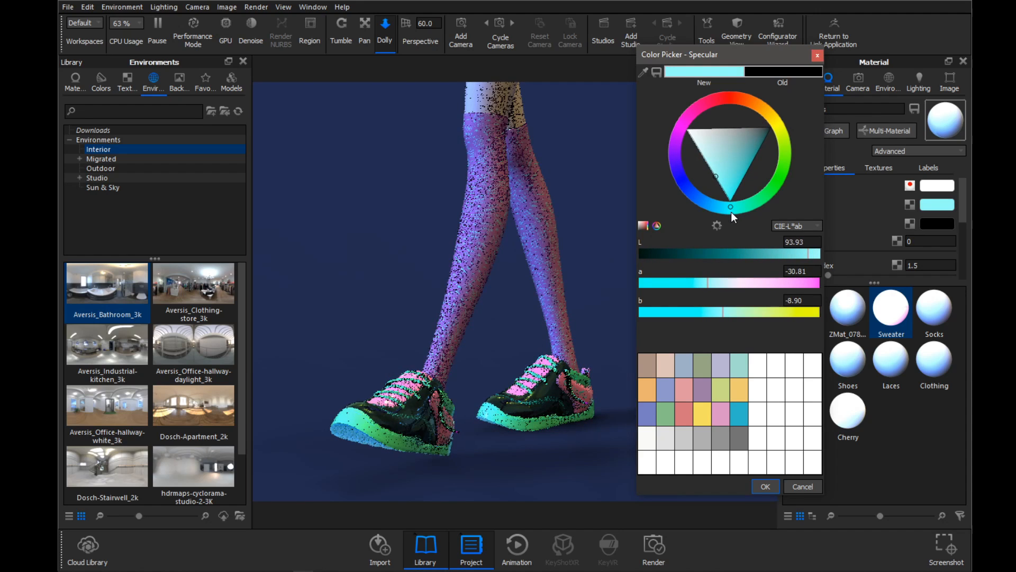
{"action": "left_click", "coordinate": [766, 486]}
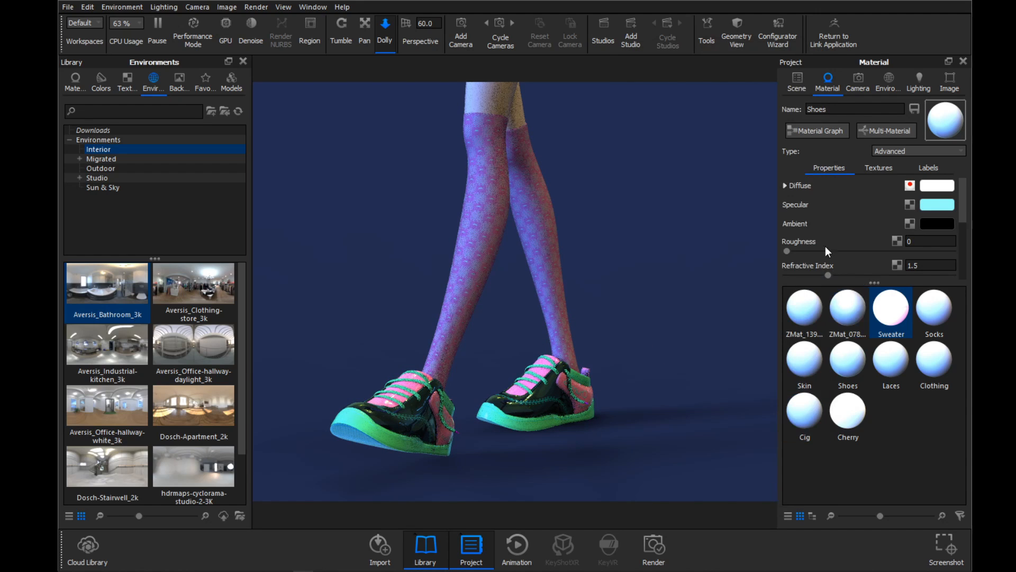
{"action": "left_click_drag", "start_coordinate": [783, 251], "coordinate": [919, 251]}
{"action": "left_click_drag", "start_coordinate": [654, 234], "coordinate": [576, 226]}
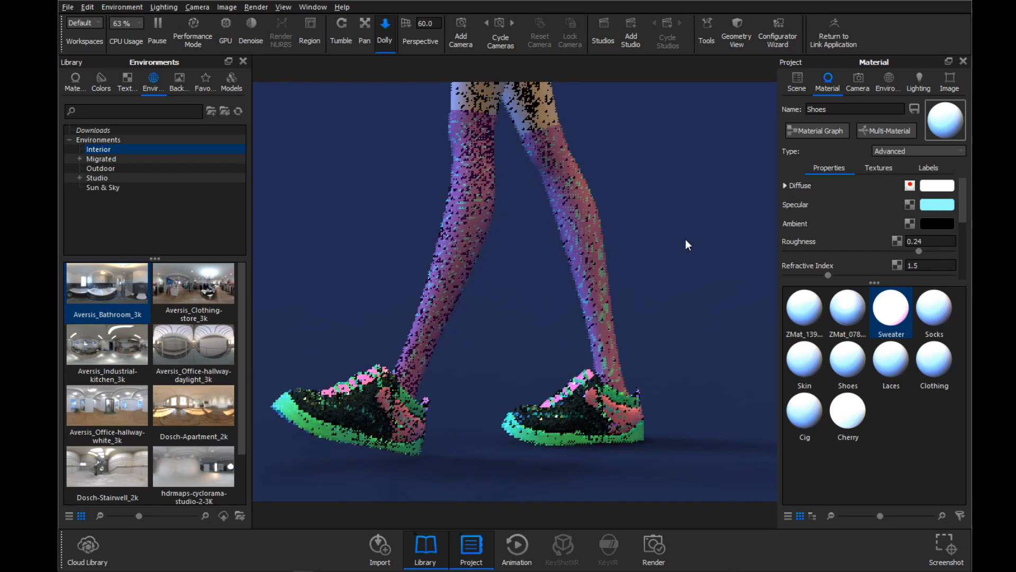
- Darken the Shoes material's specular colour to deep teal (L 38.00, a -30.81, b -8.90)
{"action": "left_click", "coordinate": [935, 206]}
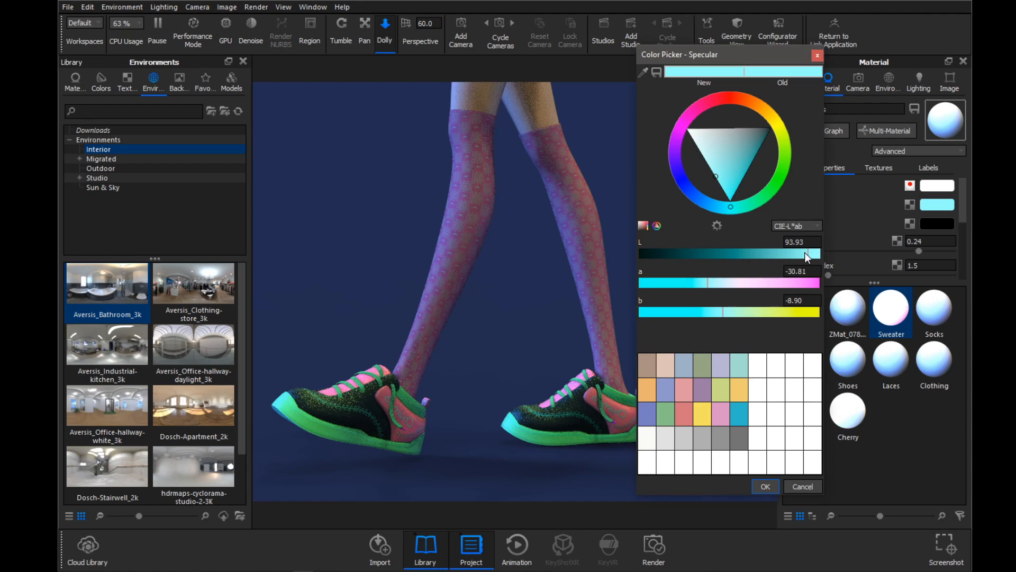
{"action": "left_click_drag", "start_coordinate": [804, 253], "coordinate": [707, 253]}
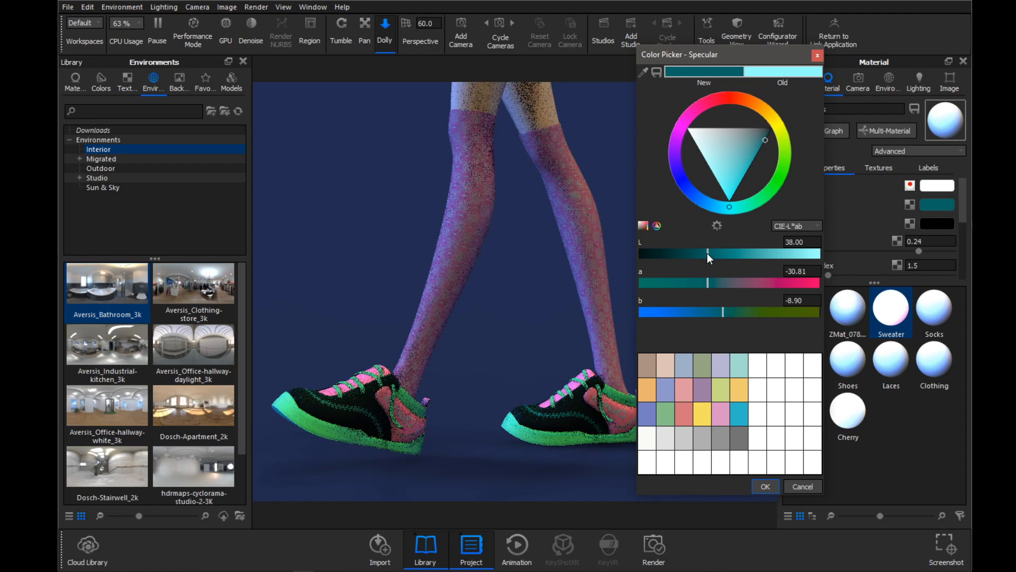
{"action": "left_click", "coordinate": [765, 486]}
- Set the Shoes material's ambient colour to teal (L 54.14, a -28.86, b -13.31) and check the shoes from another angle
{"action": "left_click", "coordinate": [926, 222]}
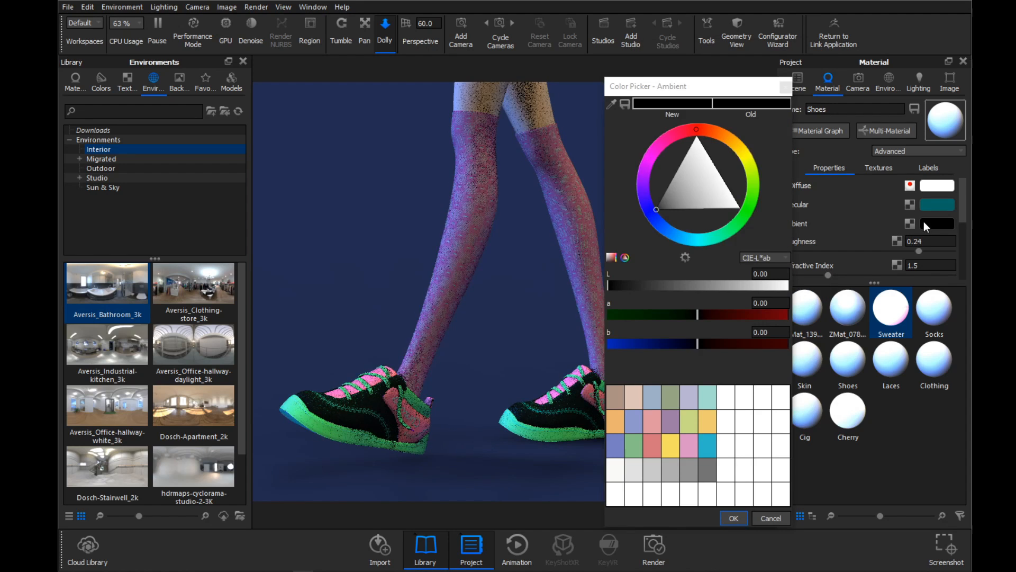
{"action": "left_click_drag", "start_coordinate": [680, 237], "coordinate": [695, 241]}
{"action": "left_click", "coordinate": [728, 182]}
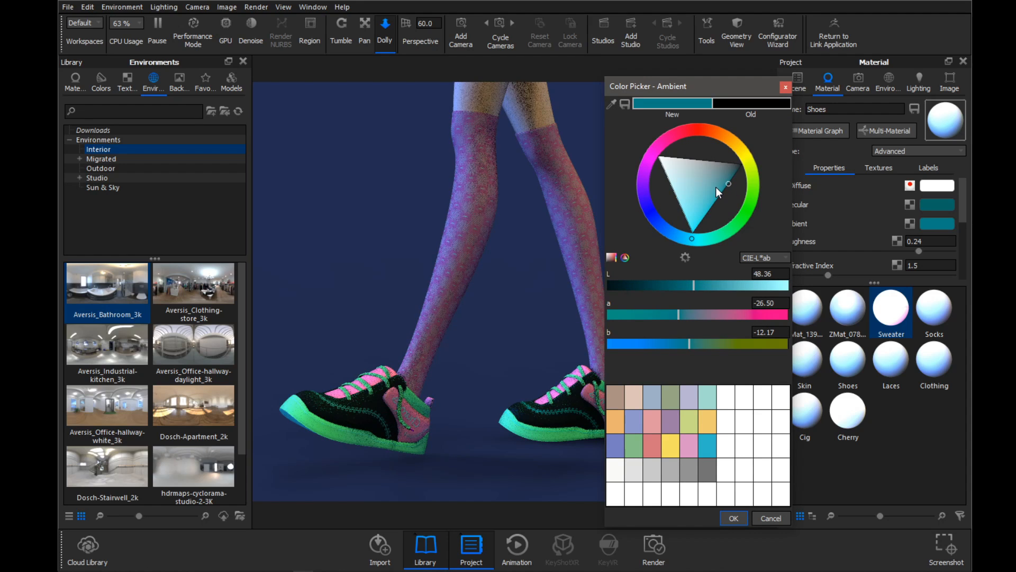
{"action": "mouse_move", "coordinate": [716, 187]}
{"action": "left_mouse_down"}
{"action": "mouse_move", "coordinate": [709, 227]}
{"action": "mouse_move", "coordinate": [734, 196]}
{"action": "left_mouse_up"}
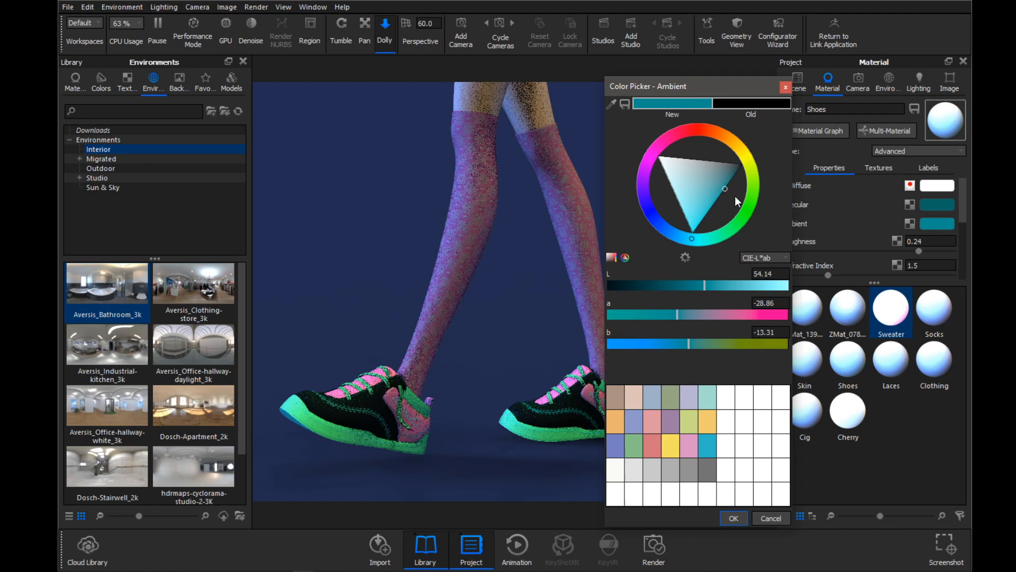
{"action": "left_click_drag", "start_coordinate": [689, 89], "coordinate": [700, 59]}
{"action": "left_click", "coordinate": [744, 488]}
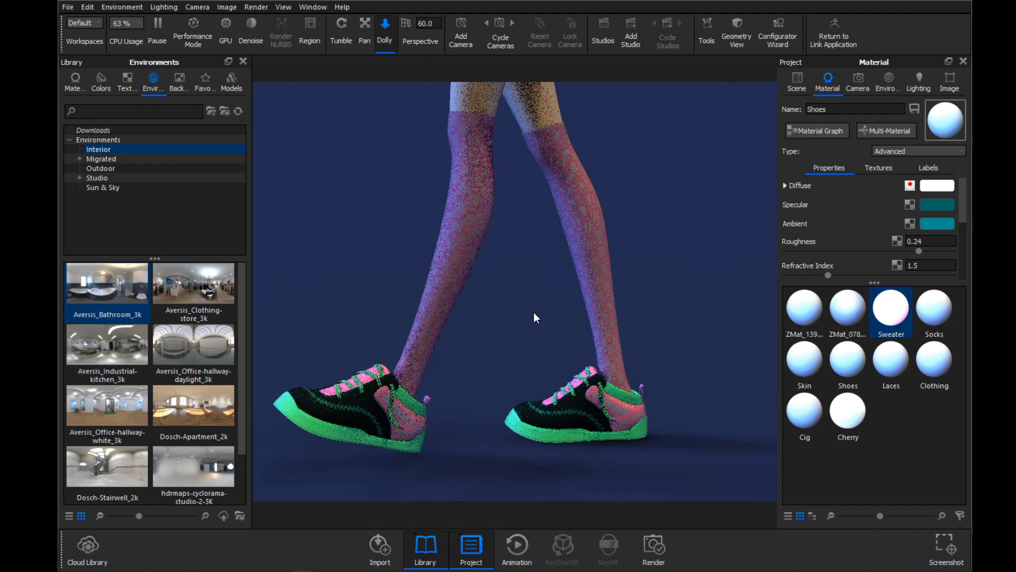
{"action": "left_click_drag", "start_coordinate": [642, 279], "coordinate": [642, 198]}
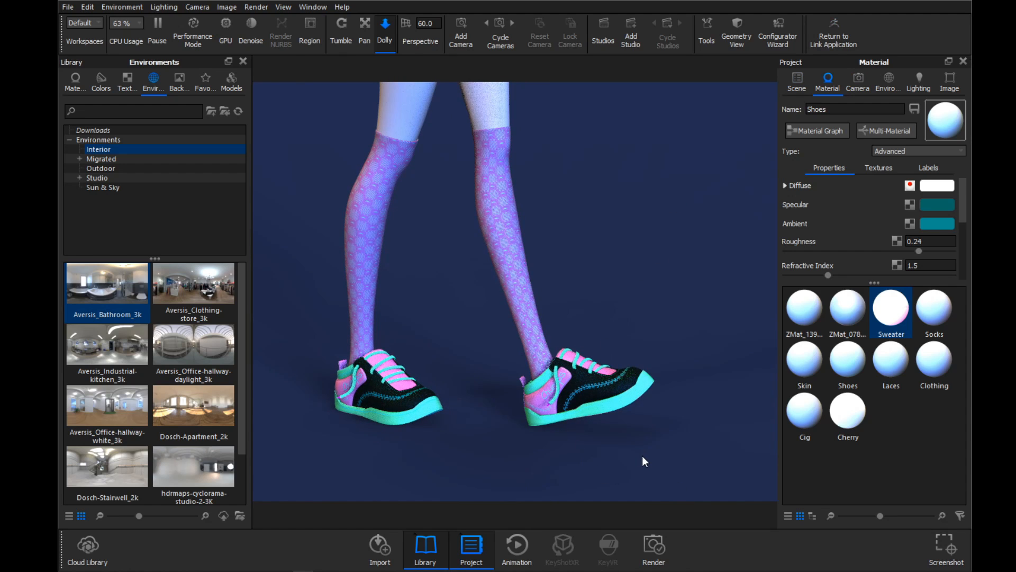
- Save the scene with the updated shoe colours
{"action": "left_click", "coordinate": [798, 82]}
{"action": "left_click_drag", "start_coordinate": [770, 130], "coordinate": [674, 221]}
{"action": "key", "text": "ctrl+s"}
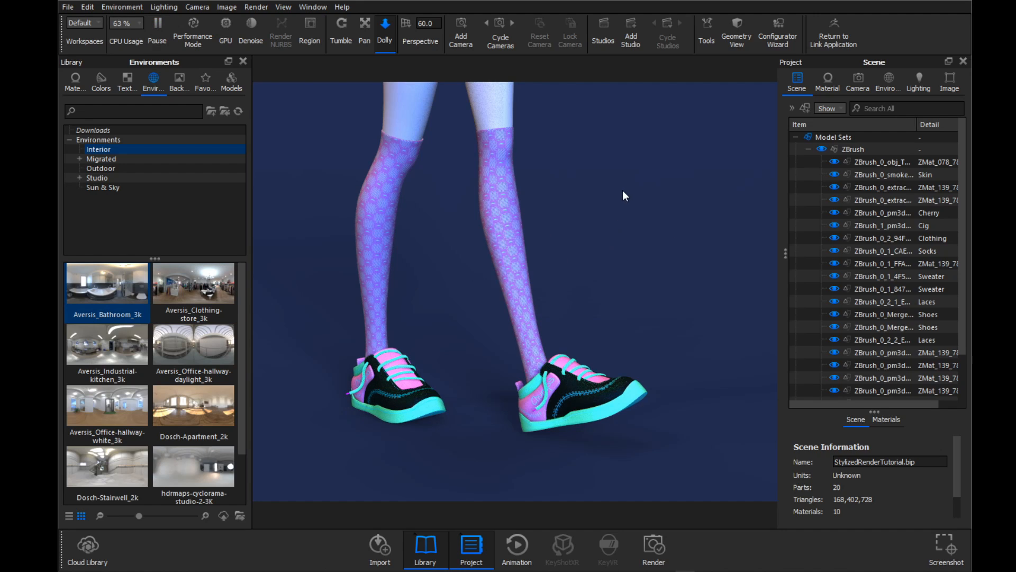
- Set the environment's ground shadow colour to saturated blue (a 47.04, b -79.97)
{"action": "left_click_drag", "start_coordinate": [623, 195], "coordinate": [535, 207]}
{"action": "left_click", "coordinate": [828, 82]}
{"action": "left_click", "coordinate": [870, 82]}
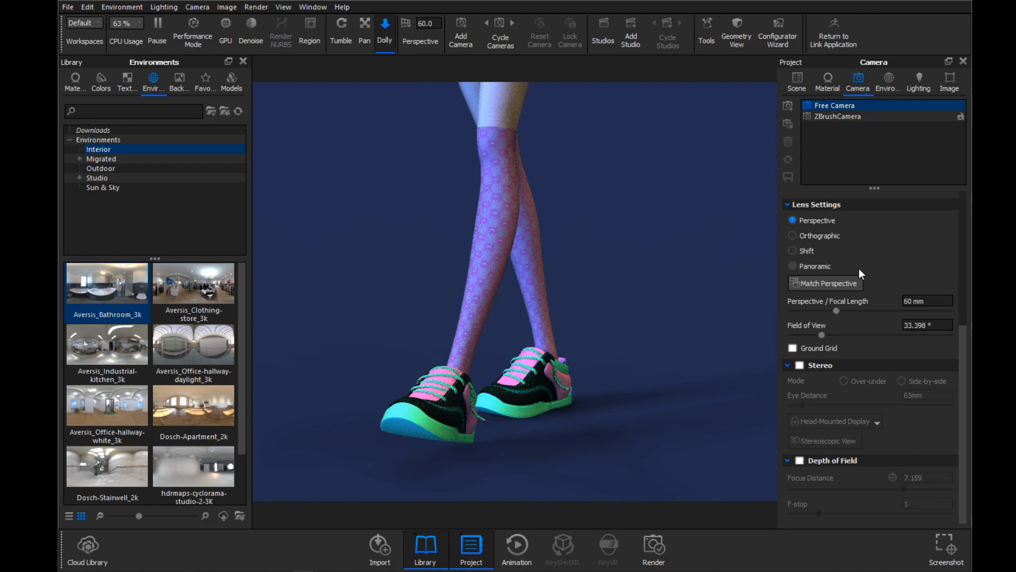
{"action": "left_click", "coordinate": [894, 86]}
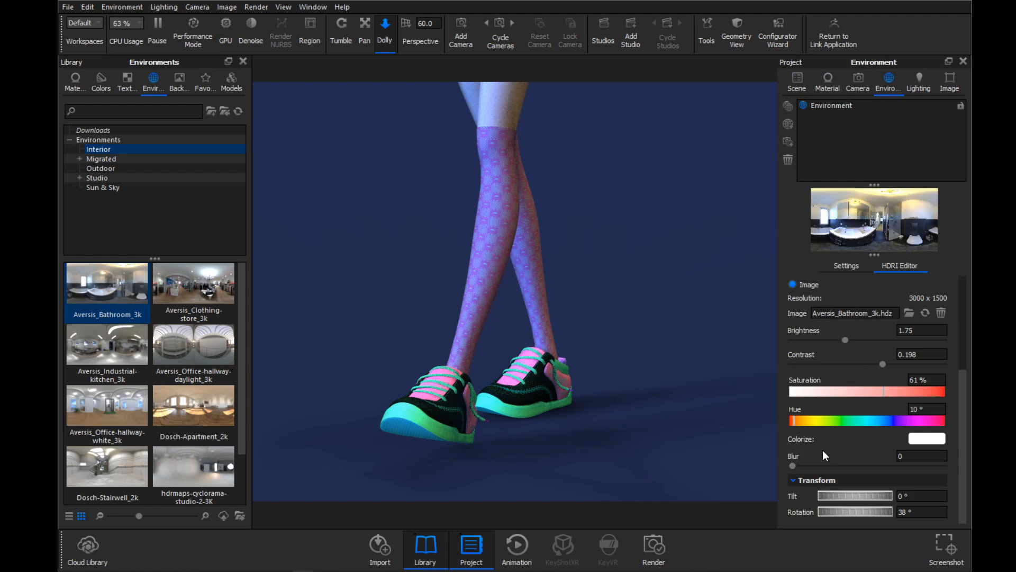
{"action": "scroll", "coordinate": [823, 447], "scroll_direction": "up", "scroll_amount": 5}
{"action": "left_click", "coordinate": [845, 266]}
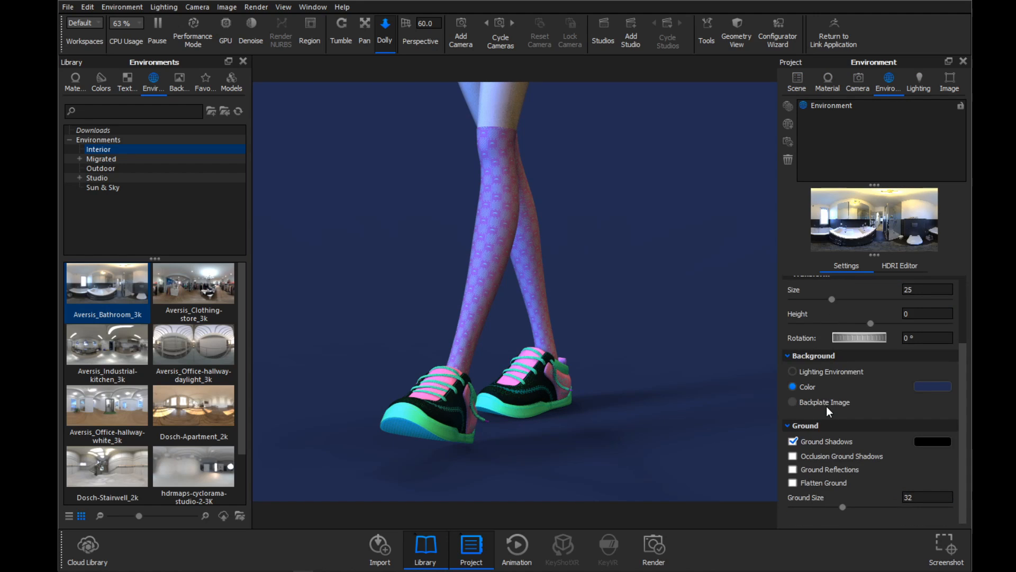
{"action": "left_click", "coordinate": [924, 442]}
{"action": "left_click", "coordinate": [662, 185]}
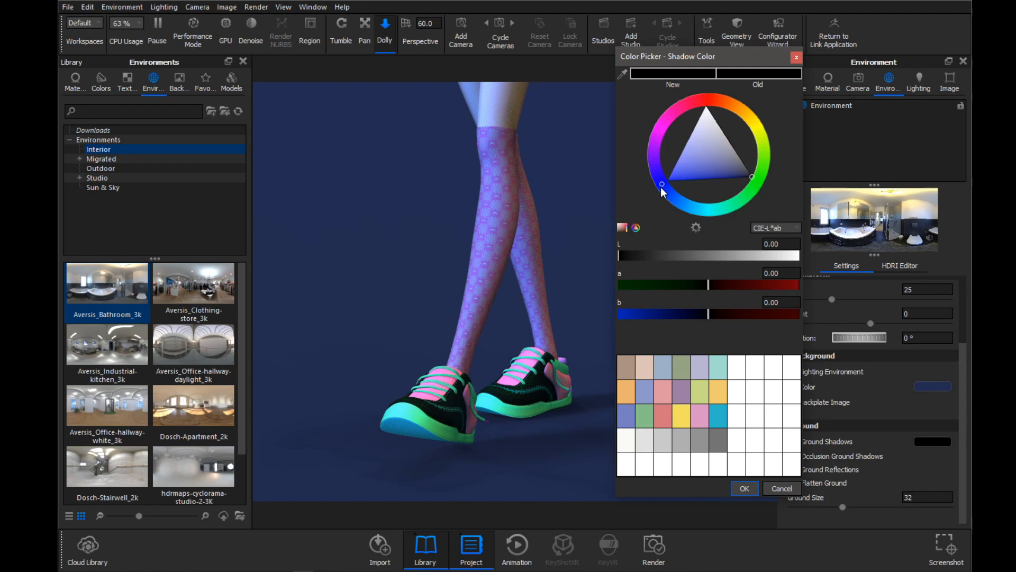
{"action": "left_click_drag", "start_coordinate": [748, 174], "coordinate": [700, 191]}
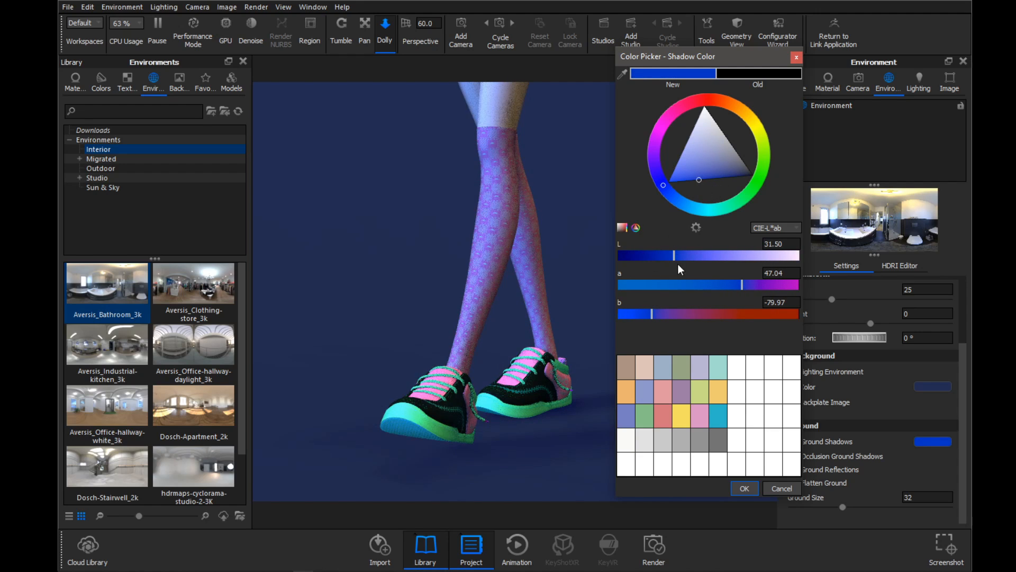
{"action": "mouse_move", "coordinate": [678, 253]}
{"action": "left_mouse_down"}
{"action": "mouse_move", "coordinate": [694, 255]}
{"action": "mouse_move", "coordinate": [674, 256]}
{"action": "mouse_move", "coordinate": [684, 257]}
{"action": "left_mouse_up"}
{"action": "left_click", "coordinate": [743, 488]}
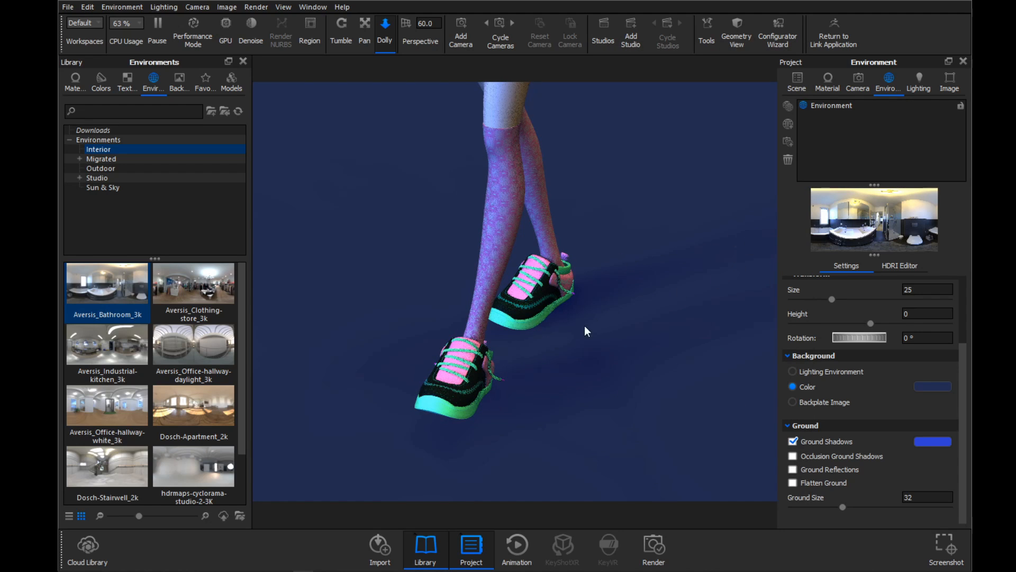
- Set the Cig material's ambient colour to pale beige (L 81.73, a -2.91, b 20.69)
{"action": "left_click_drag", "start_coordinate": [646, 390], "coordinate": [656, 225]}
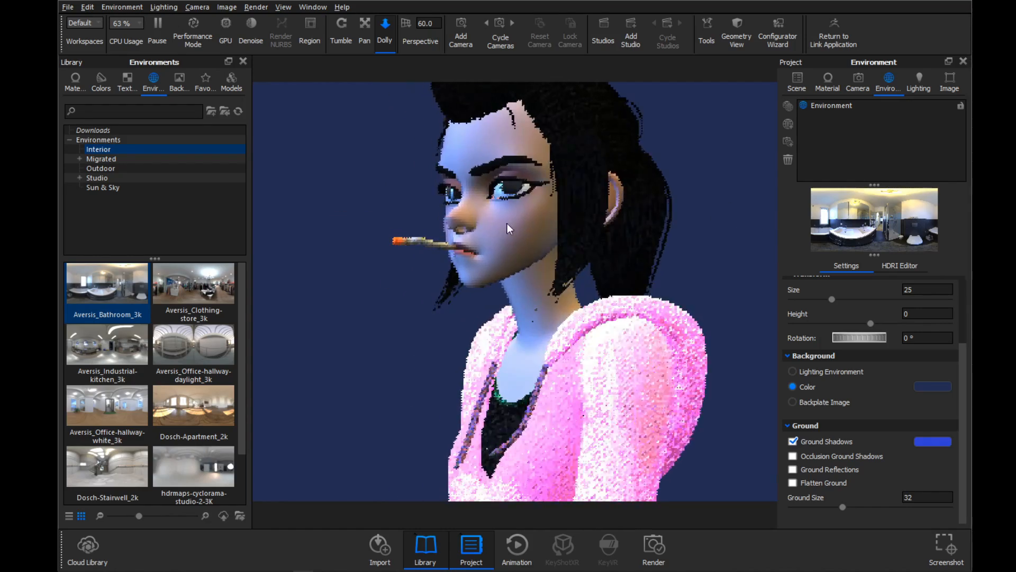
{"action": "double_click", "coordinate": [421, 242]}
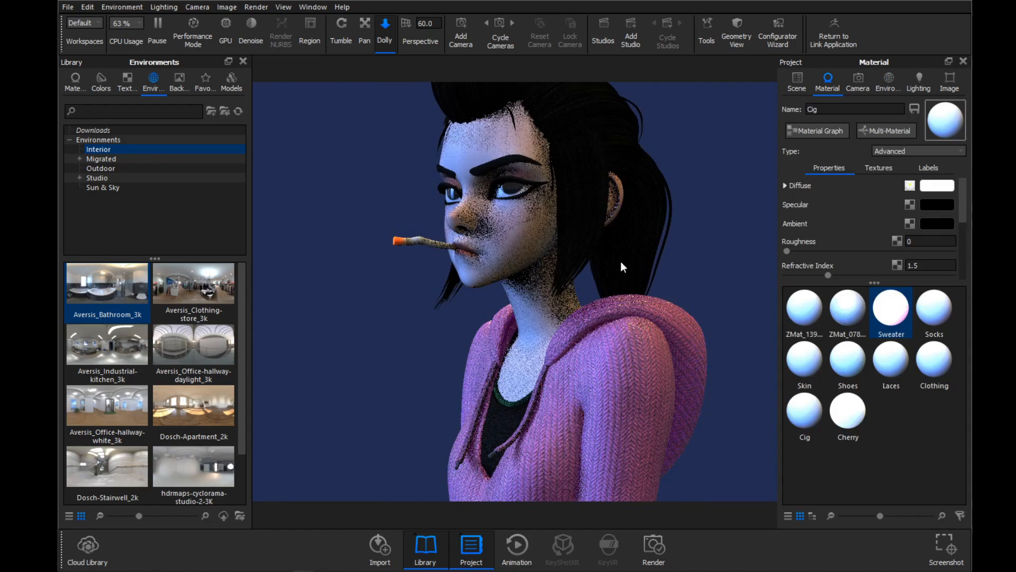
{"action": "left_click", "coordinate": [937, 223]}
{"action": "left_click", "coordinate": [707, 179]}
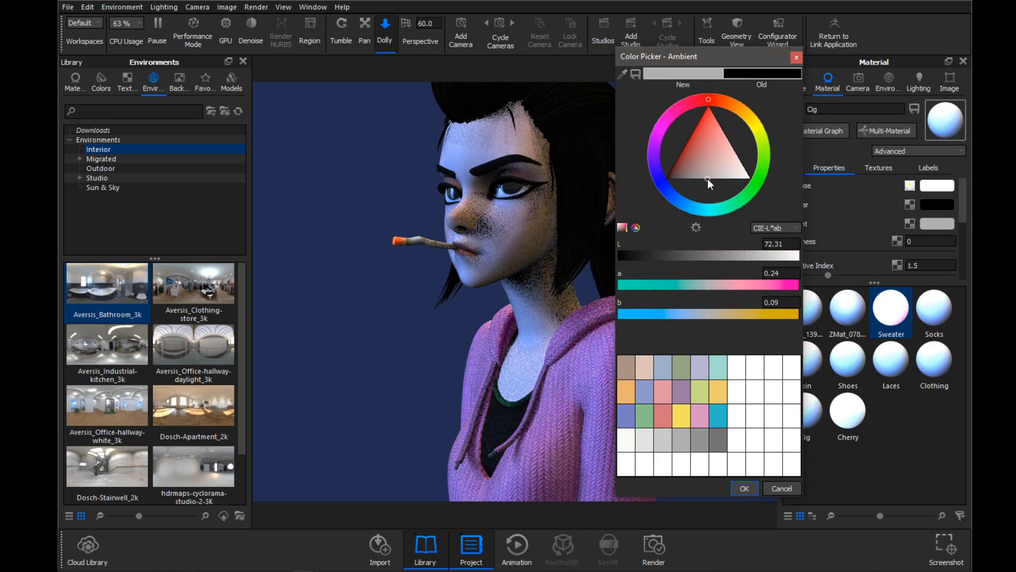
{"action": "mouse_move", "coordinate": [709, 180]}
{"action": "left_mouse_down"}
{"action": "mouse_move", "coordinate": [722, 184]}
{"action": "mouse_move", "coordinate": [709, 163]}
{"action": "left_mouse_up"}
{"action": "left_click", "coordinate": [751, 120]}
{"action": "left_click", "coordinate": [709, 162]}
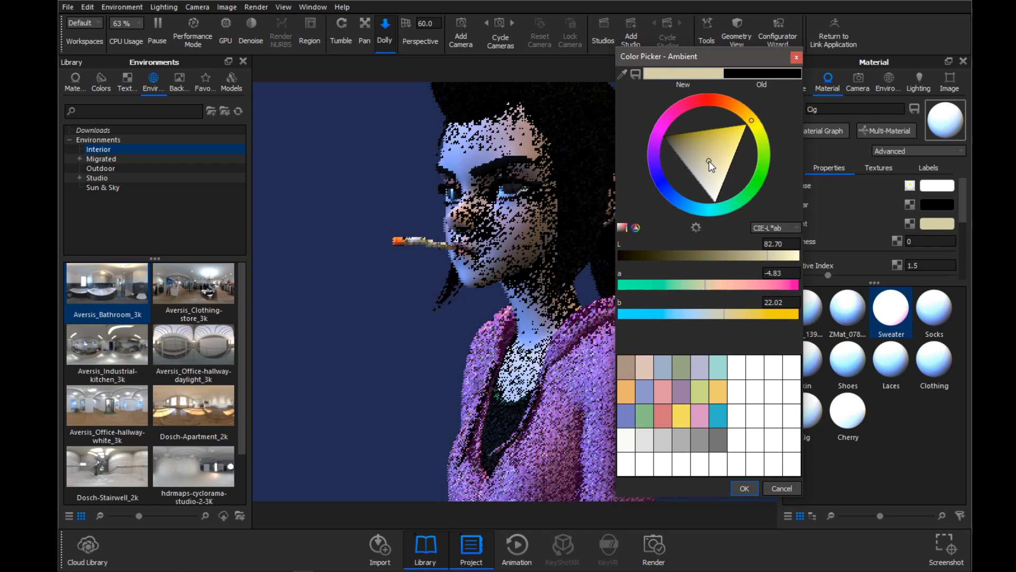
{"action": "left_click", "coordinate": [750, 116]}
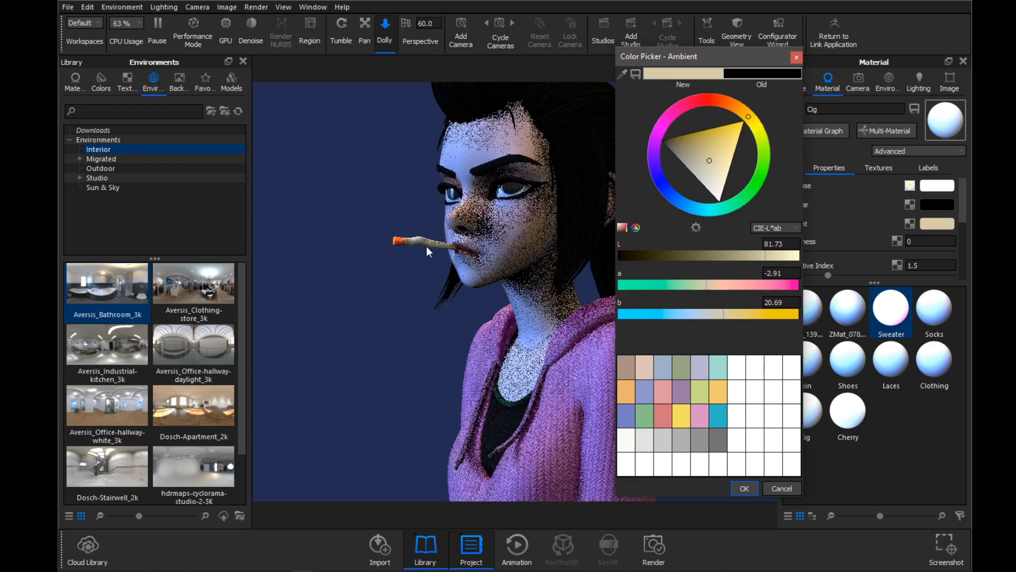
{"action": "left_click", "coordinate": [750, 488]}
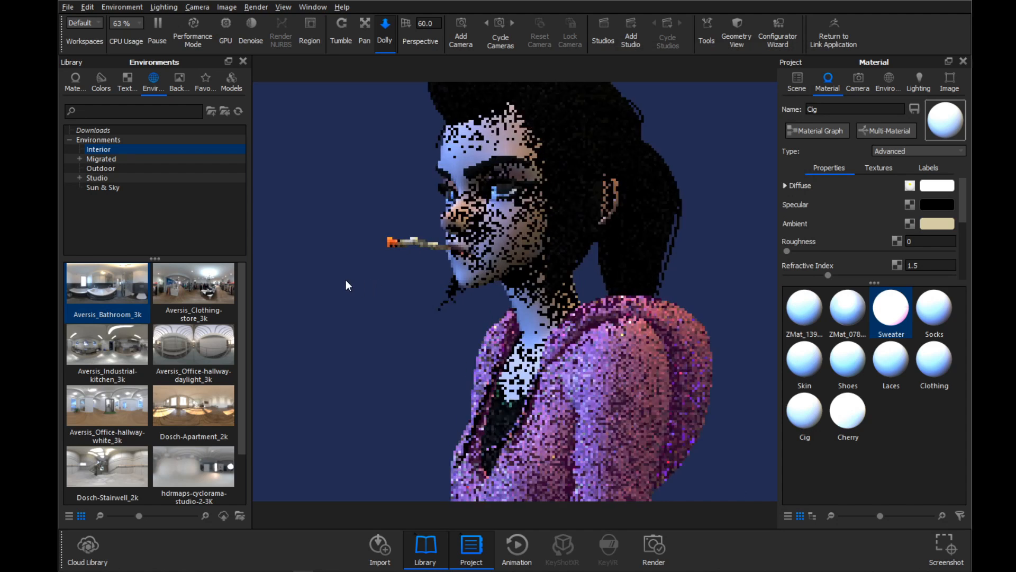
- Change the Cherry material on the cigarette's tip to the Emissive type with an intensity of 1.092
{"action": "double_click", "coordinate": [389, 243]}
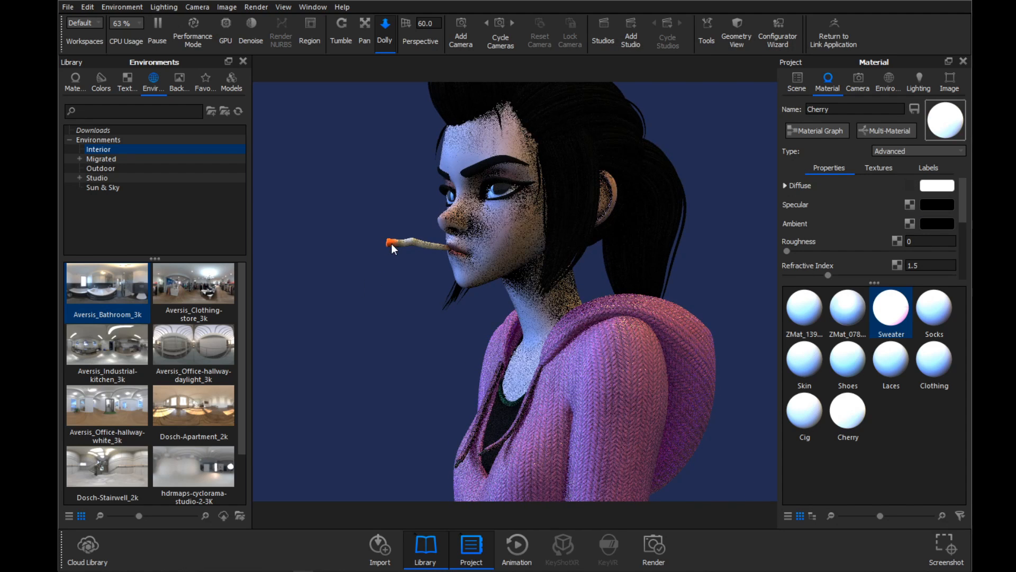
{"action": "left_click", "coordinate": [903, 152]}
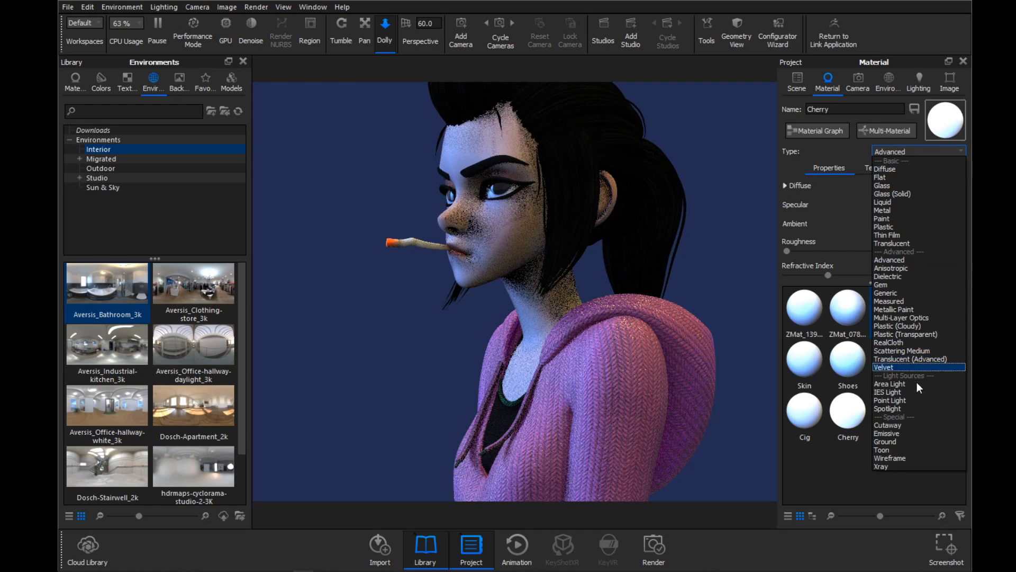
{"action": "left_click", "coordinate": [901, 434]}
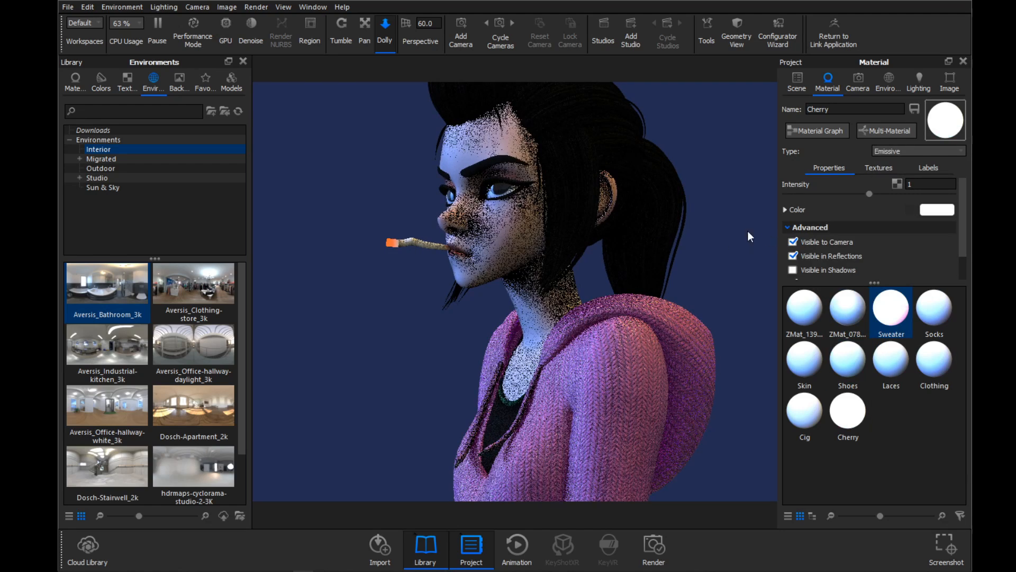
{"action": "left_click_drag", "start_coordinate": [368, 224], "coordinate": [395, 195]}
{"action": "scroll", "coordinate": [509, 218], "scroll_direction": "up", "scroll_amount": 4}
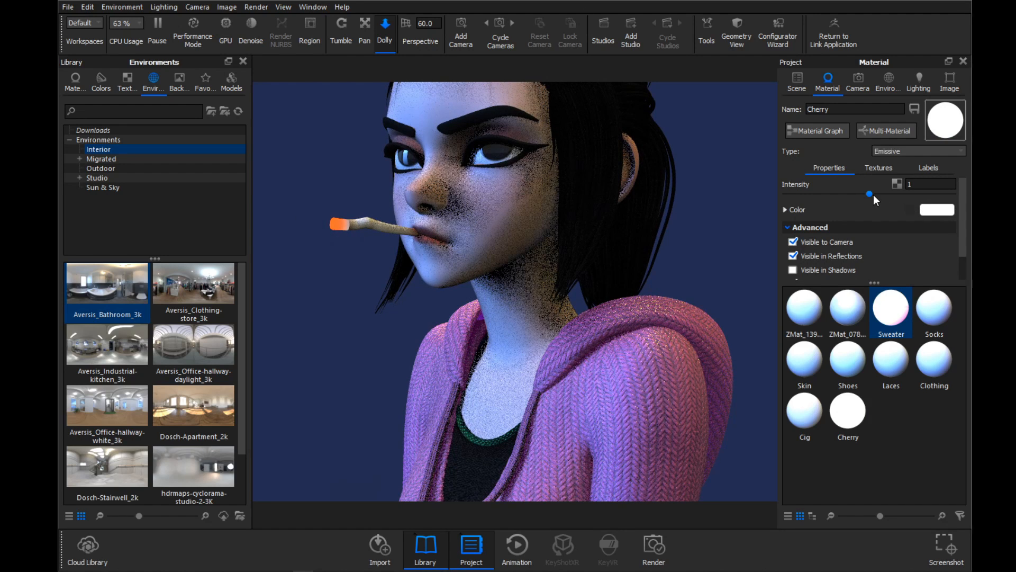
{"action": "mouse_move", "coordinate": [873, 195]}
{"action": "left_mouse_down"}
{"action": "mouse_move", "coordinate": [898, 196]}
{"action": "mouse_move", "coordinate": [879, 196]}
{"action": "left_mouse_up"}
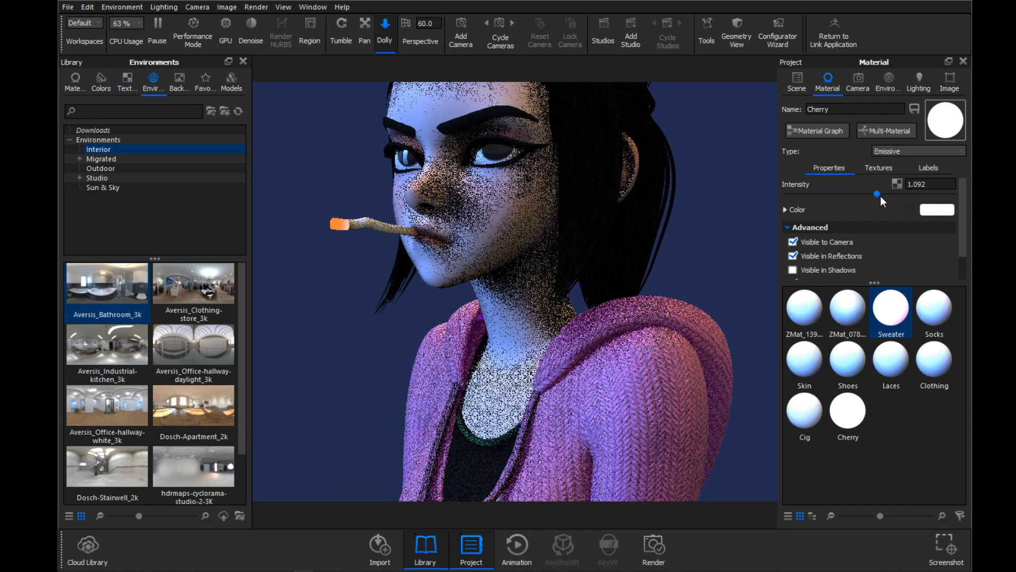
- Enable Blend with Color on the Cherry material's colour texture and set the blend colour to orange (L 73.09, a 23.60, b 77.36)
{"action": "left_click", "coordinate": [786, 210]}
{"action": "scroll", "coordinate": [847, 208], "scroll_direction": "down", "scroll_amount": 1}
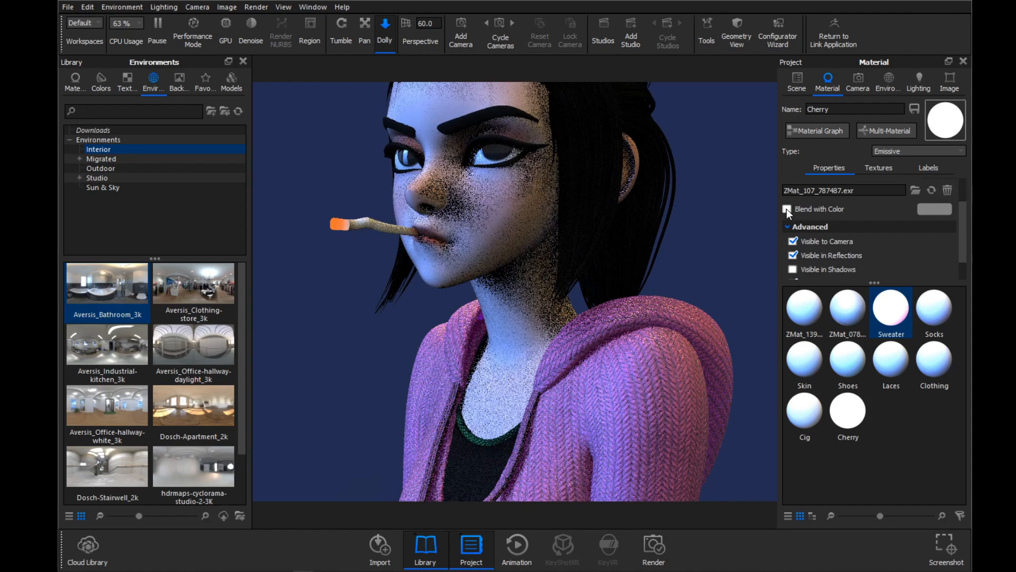
{"action": "left_click", "coordinate": [787, 209]}
{"action": "left_click", "coordinate": [931, 210]}
{"action": "left_click", "coordinate": [729, 100]}
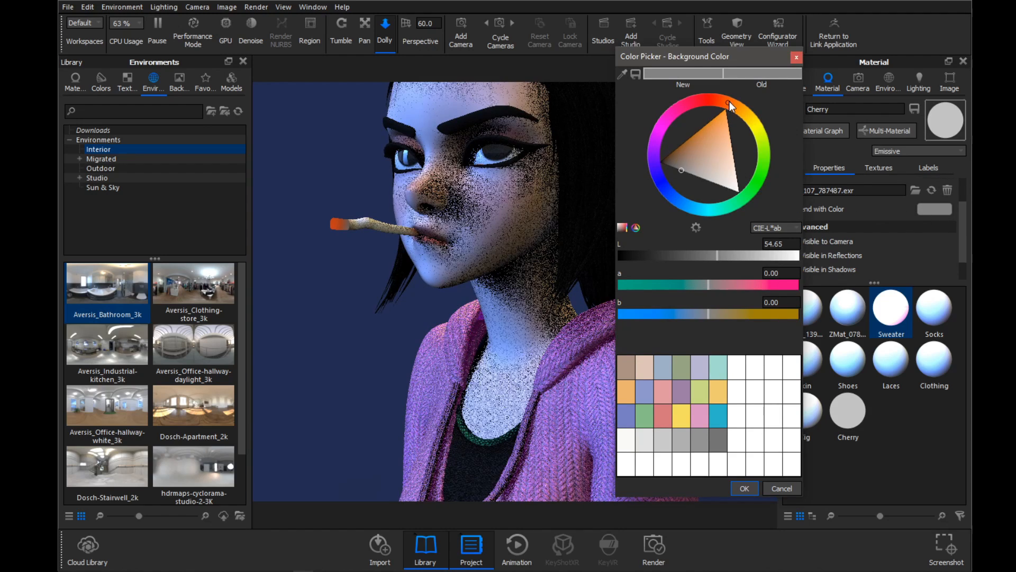
{"action": "left_click", "coordinate": [721, 111]}
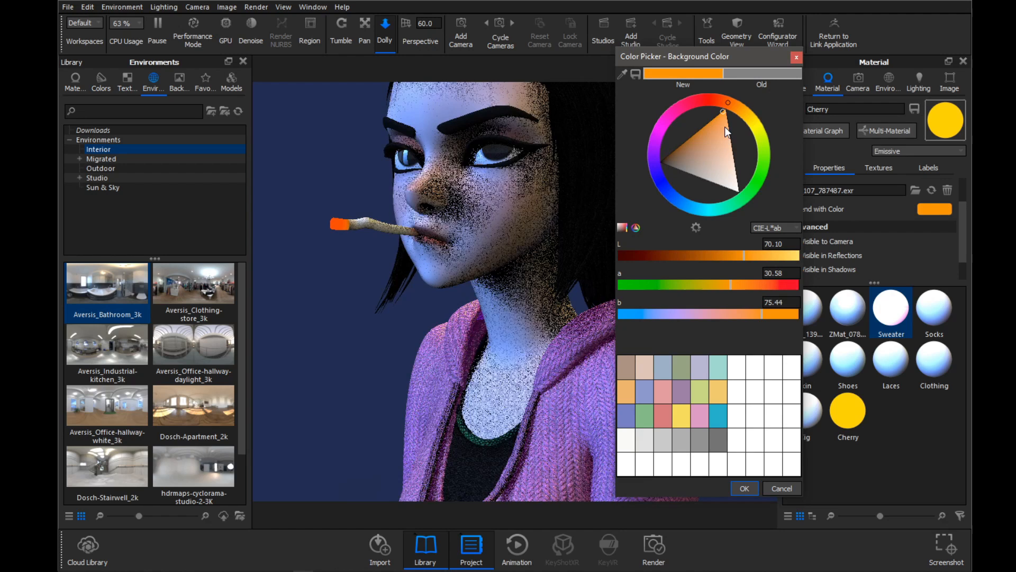
{"action": "left_click_drag", "start_coordinate": [727, 103], "coordinate": [733, 100]}
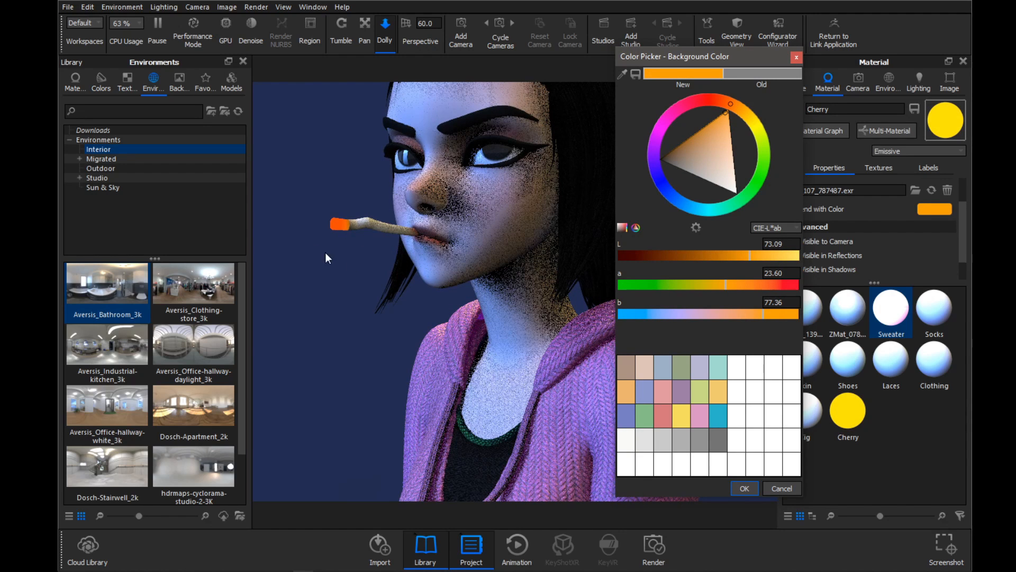
{"action": "left_click", "coordinate": [744, 488]}
- Recalculate the vertex normals of the cigarette's Cig part with a 45° minimum edge angle and apply the edit
{"action": "mouse_move", "coordinate": [318, 171]}
{"action": "left_mouse_down"}
{"action": "mouse_move", "coordinate": [306, 155]}
{"action": "mouse_move", "coordinate": [325, 163]}
{"action": "left_mouse_up"}
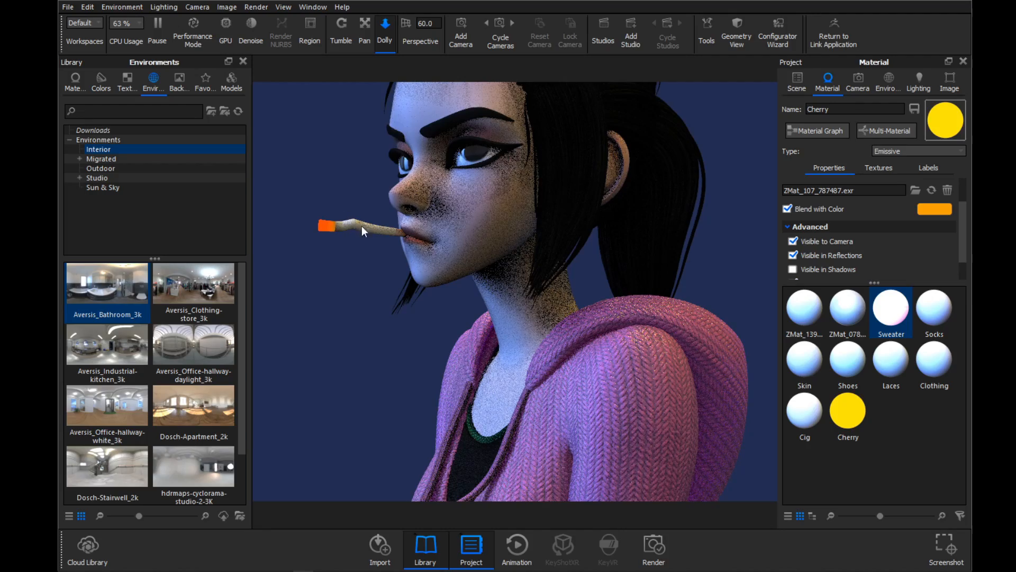
{"action": "left_click_drag", "start_coordinate": [334, 174], "coordinate": [642, 253]}
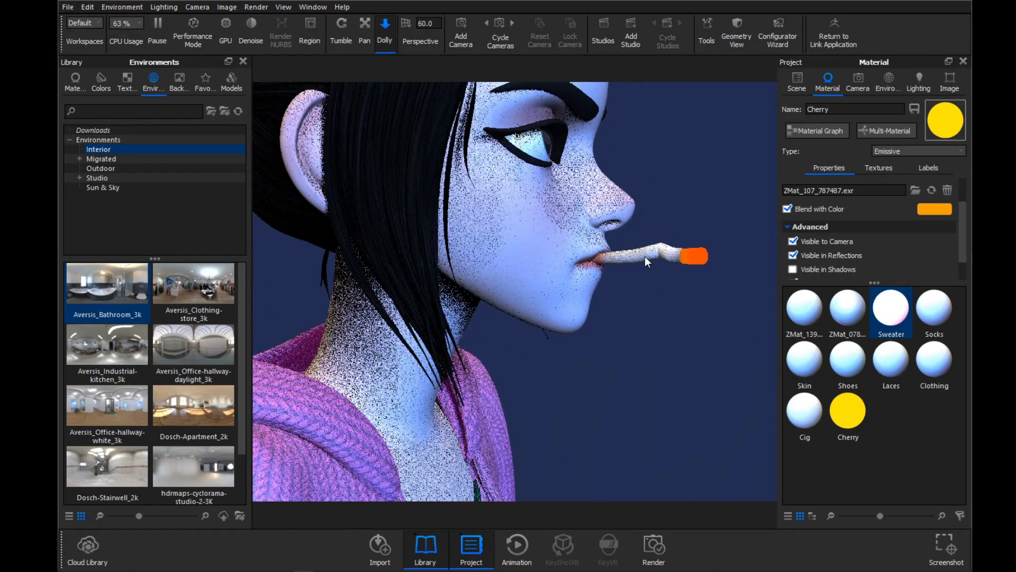
{"action": "left_click_drag", "start_coordinate": [702, 201], "coordinate": [679, 217]}
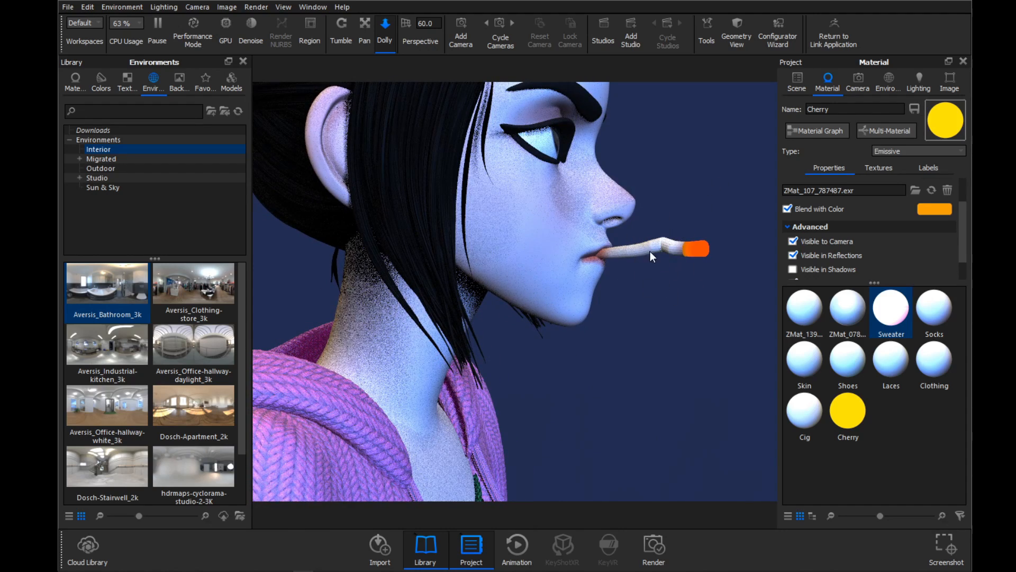
{"action": "left_click", "coordinate": [795, 82]}
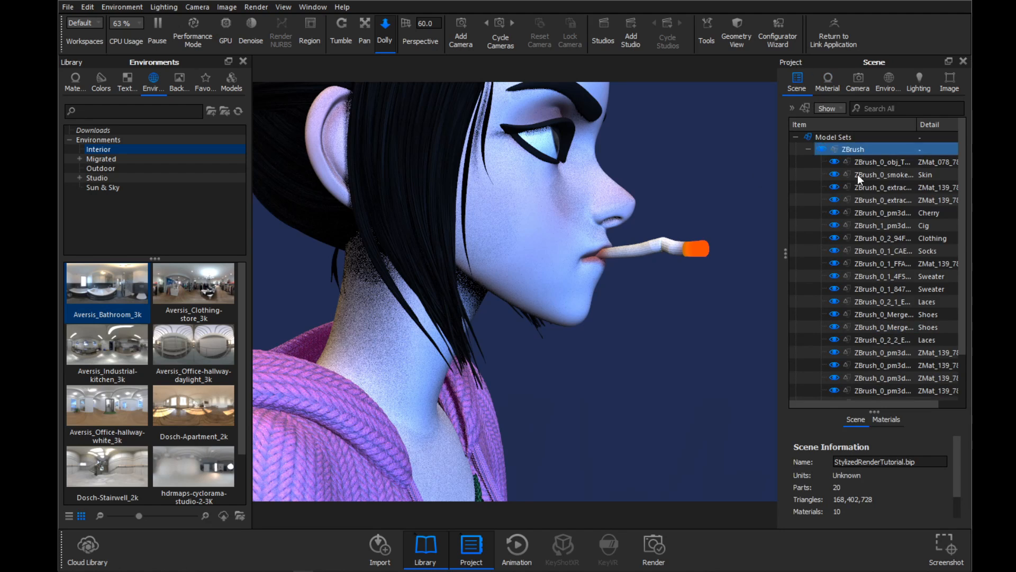
{"action": "left_click", "coordinate": [660, 253]}
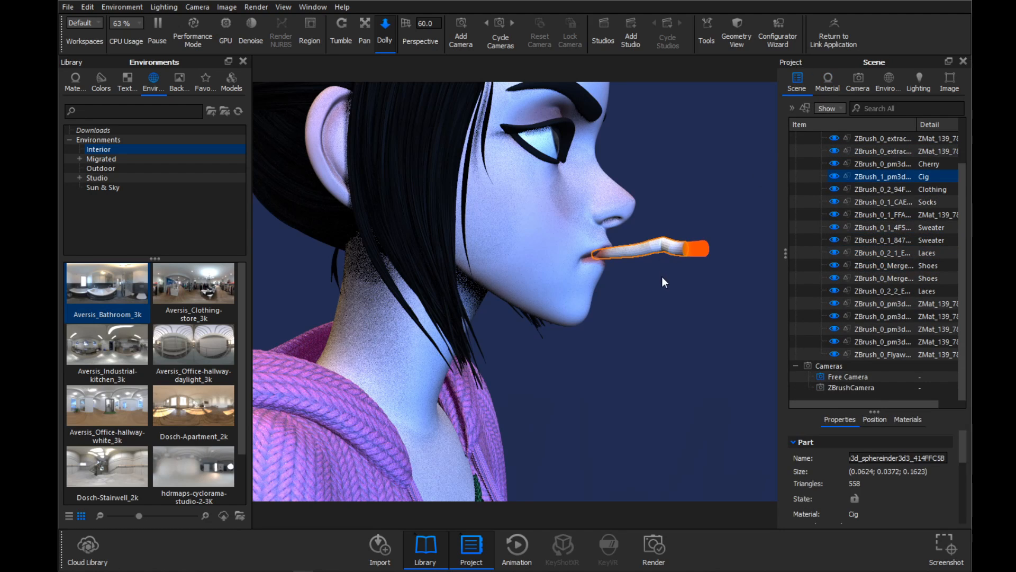
{"action": "right_click", "coordinate": [649, 248]}
{"action": "left_click", "coordinate": [687, 347]}
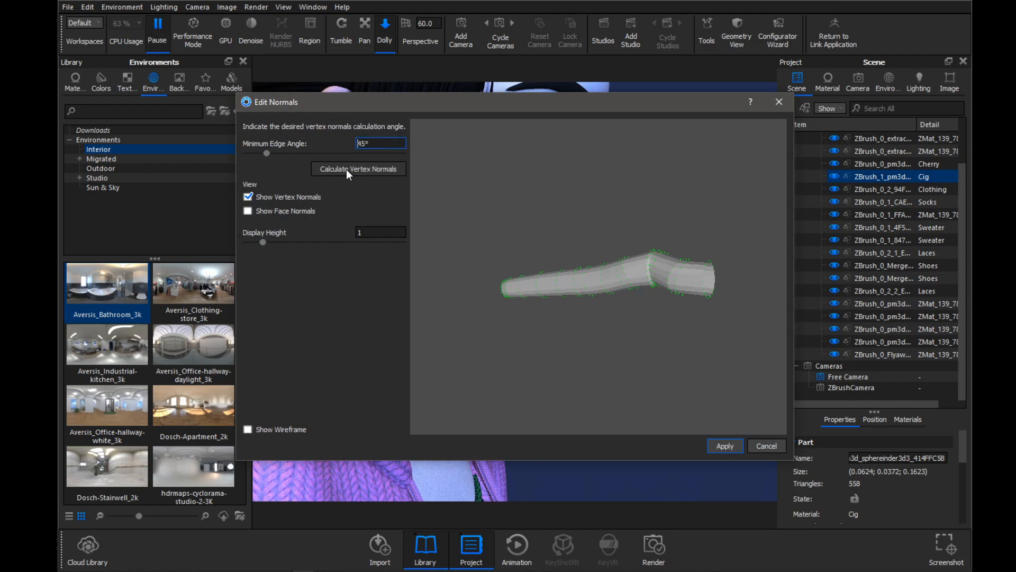
{"action": "left_click", "coordinate": [354, 170]}
{"action": "left_click_drag", "start_coordinate": [560, 222], "coordinate": [779, 174]}
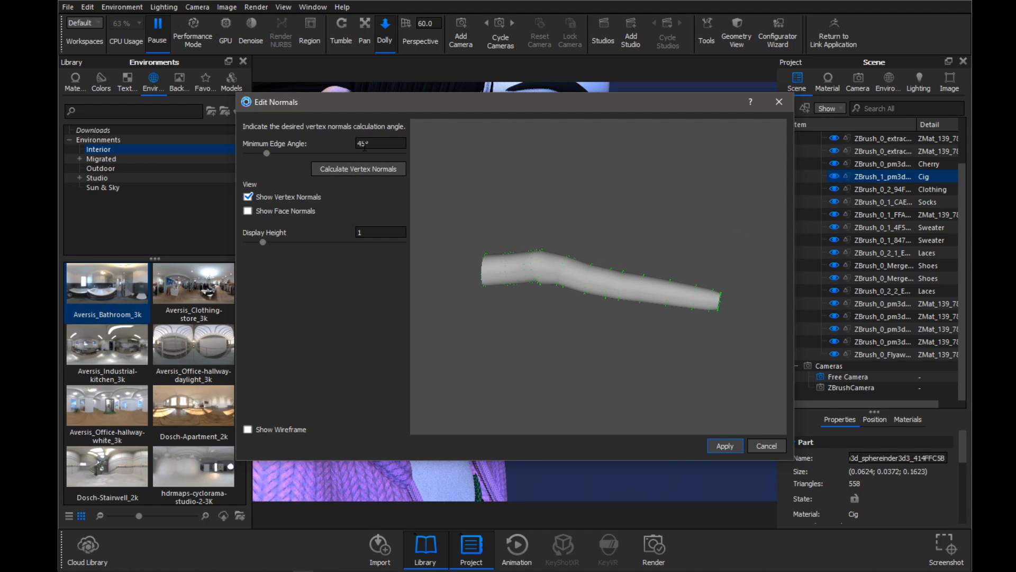
{"action": "left_click_drag", "start_coordinate": [589, 252], "coordinate": [572, 263]}
{"action": "left_click_drag", "start_coordinate": [582, 158], "coordinate": [585, 156]}
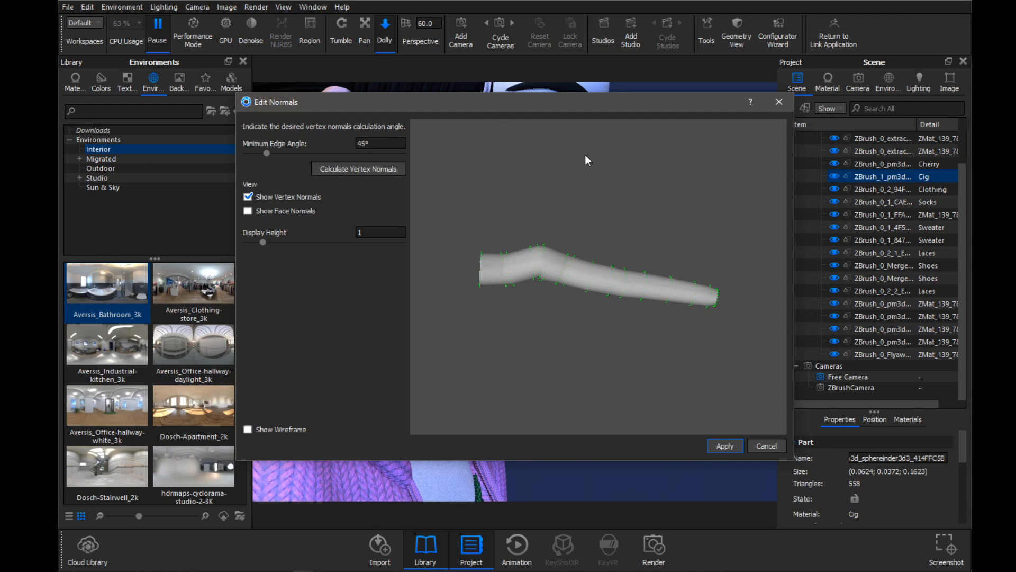
{"action": "left_click_drag", "start_coordinate": [629, 225], "coordinate": [537, 267]}
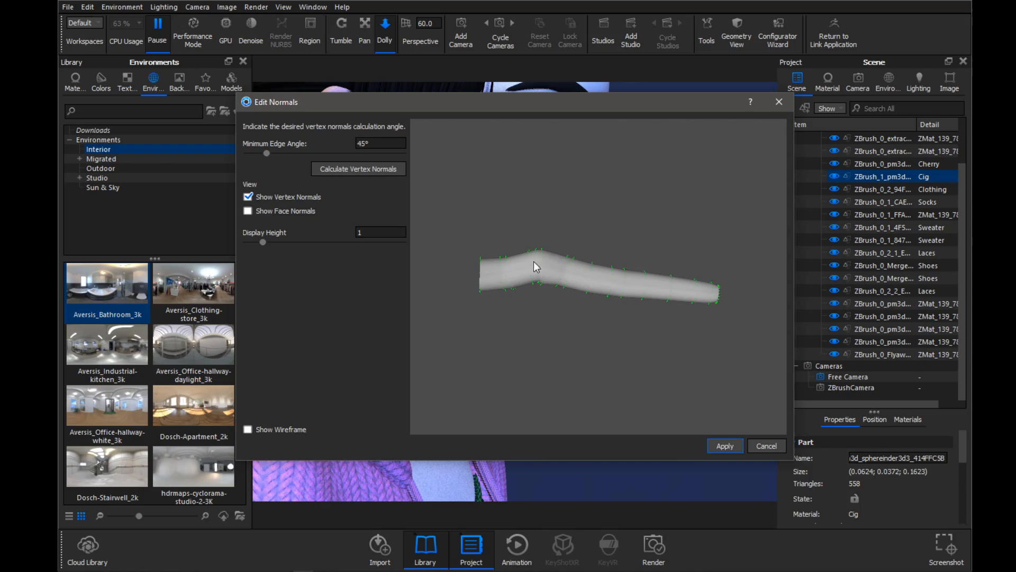
{"action": "left_click", "coordinate": [726, 446]}
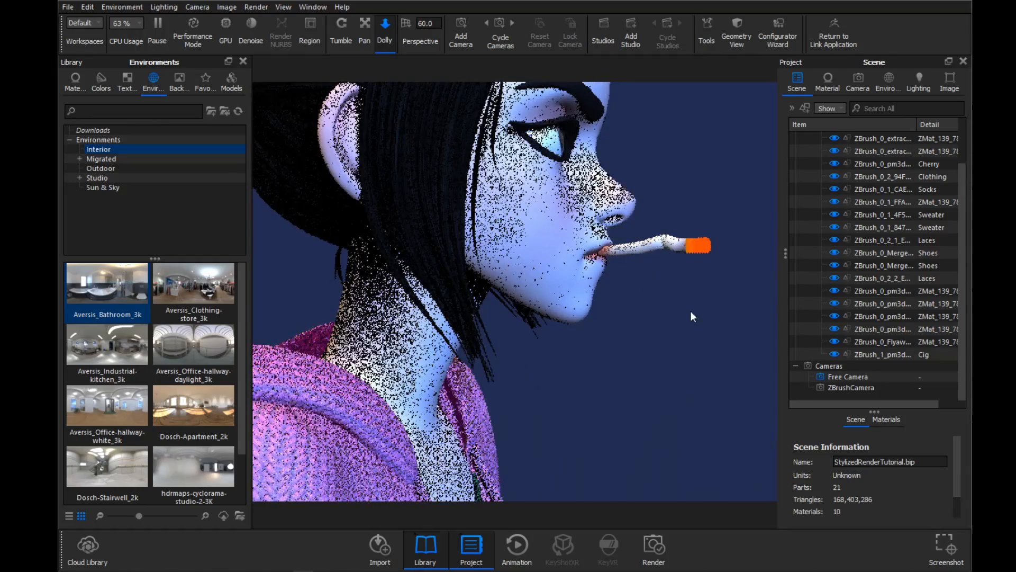
- Unlink the material of the character's eyebrows from the other parts that share it
{"action": "left_click_drag", "start_coordinate": [672, 305], "coordinate": [257, 295]}
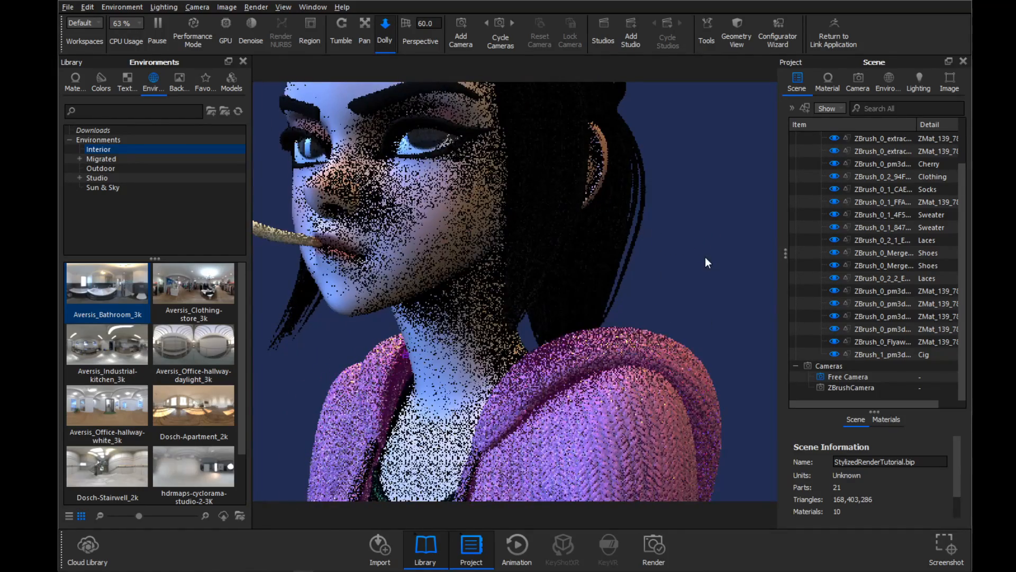
{"action": "scroll", "coordinate": [689, 279], "scroll_direction": "down", "scroll_amount": 6}
{"action": "scroll", "coordinate": [685, 299], "scroll_direction": "down", "scroll_amount": 5}
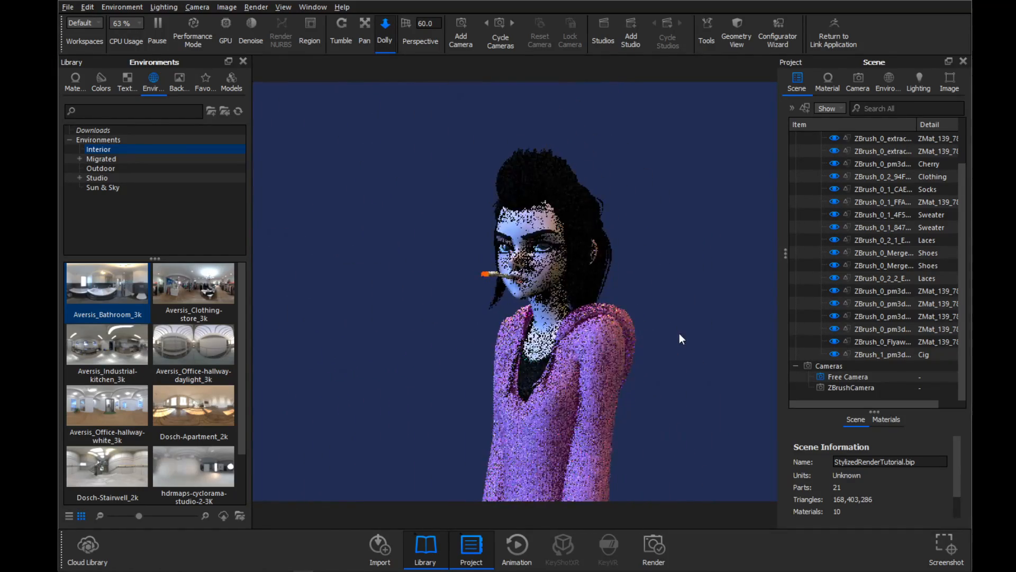
{"action": "left_click_drag", "start_coordinate": [640, 213], "coordinate": [660, 323]}
{"action": "scroll", "coordinate": [662, 312], "scroll_direction": "up", "scroll_amount": 5}
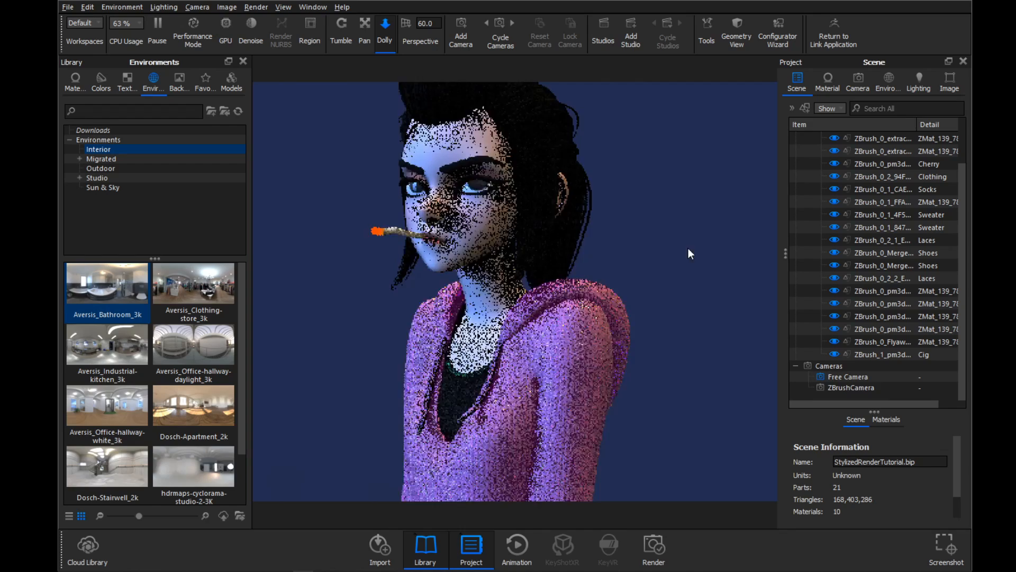
{"action": "middle_click_drag", "start_coordinate": [688, 247], "coordinate": [694, 292]}
{"action": "left_click", "coordinate": [451, 165]}
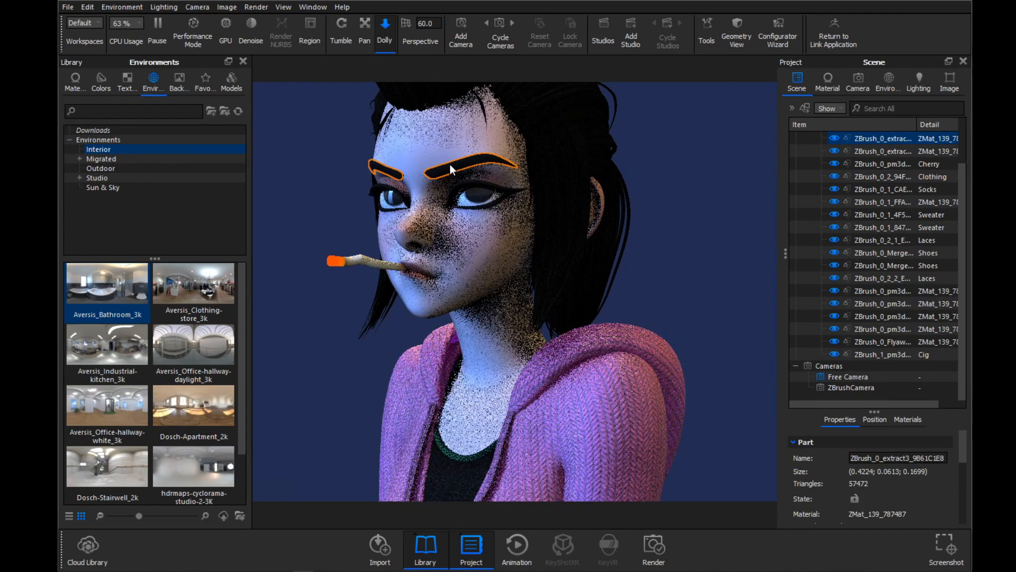
{"action": "right_click", "coordinate": [457, 166]}
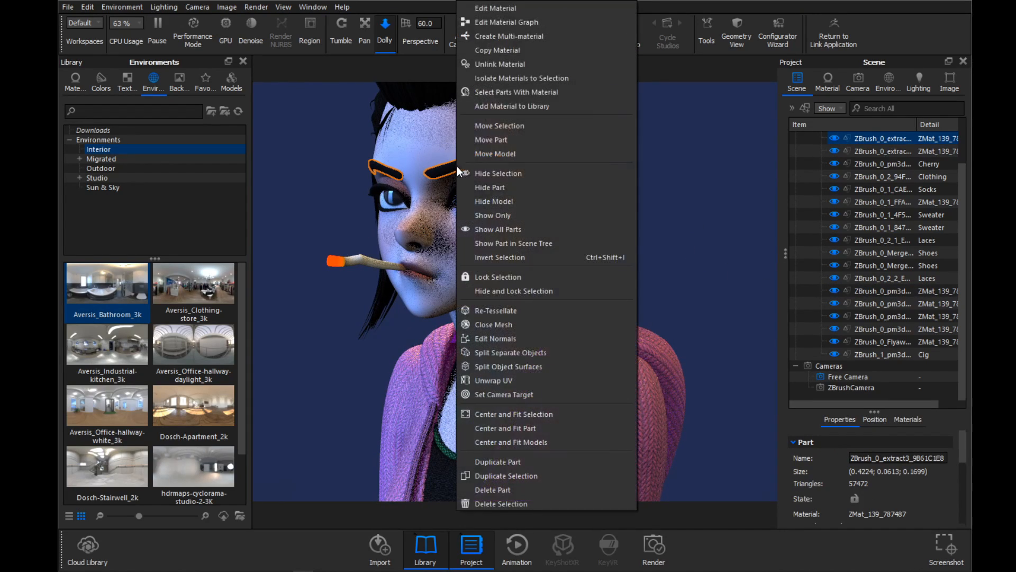
{"action": "left_click", "coordinate": [497, 61]}
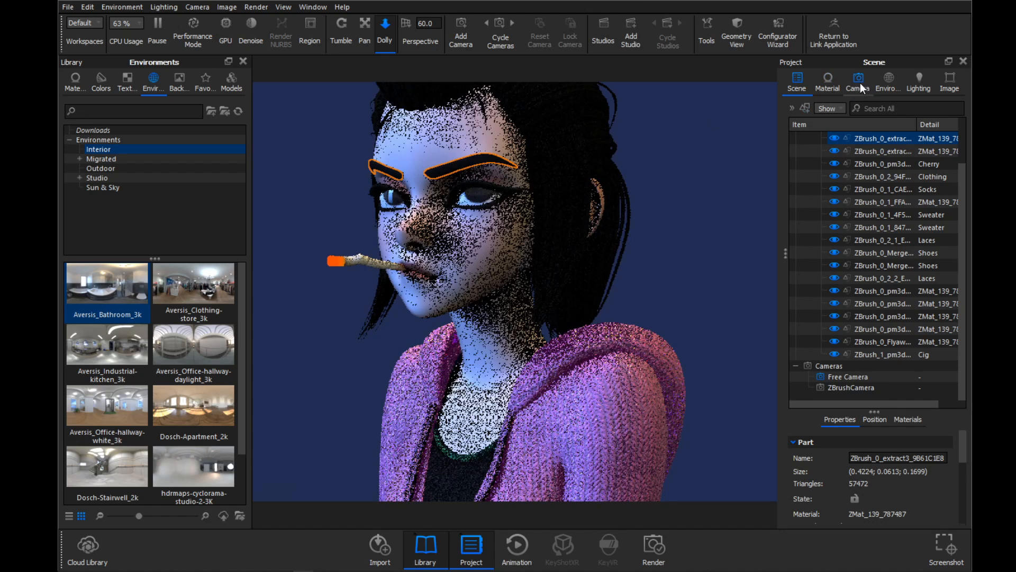
- Rename the eyebrows' unlinked material as HairShort
{"action": "left_click", "coordinate": [828, 83]}
{"action": "left_click_drag", "start_coordinate": [854, 110], "coordinate": [793, 113]}
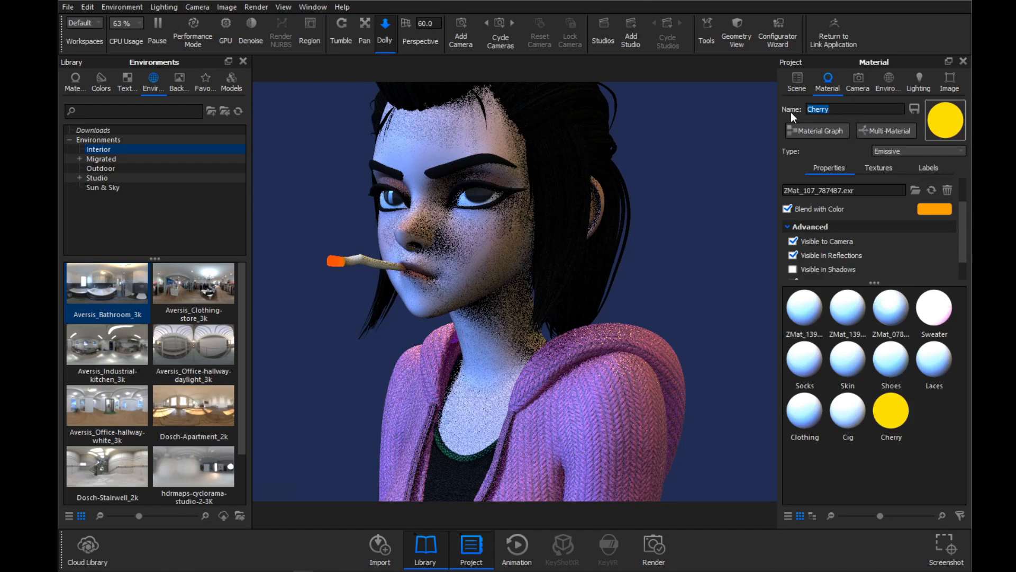
{"action": "double_click", "coordinate": [468, 161]}
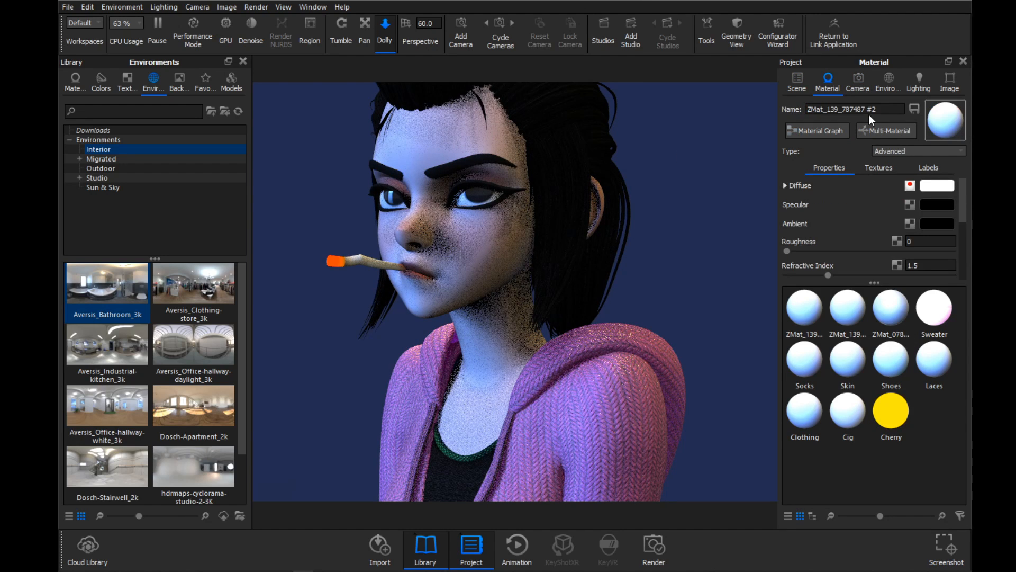
{"action": "left_click_drag", "start_coordinate": [876, 110], "coordinate": [798, 114]}
{"action": "type", "text": "HairShort"}
{"action": "key", "text": "Return"}
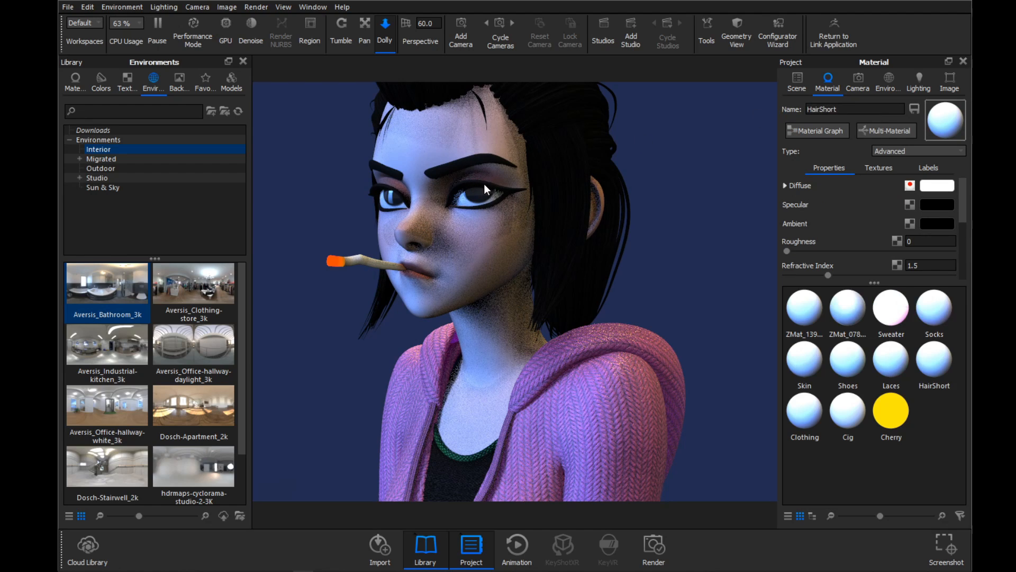
- Unlink the eyeliner's material and assign the HairShort material to the eyeliner
{"action": "left_click", "coordinate": [797, 80]}
{"action": "left_click", "coordinate": [475, 199]}
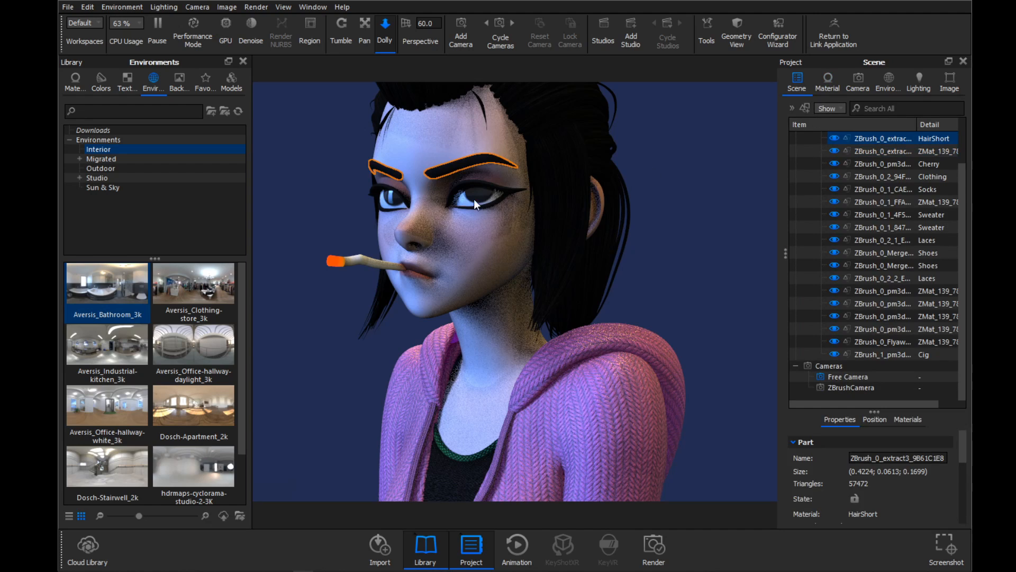
{"action": "right_click", "coordinate": [512, 190]}
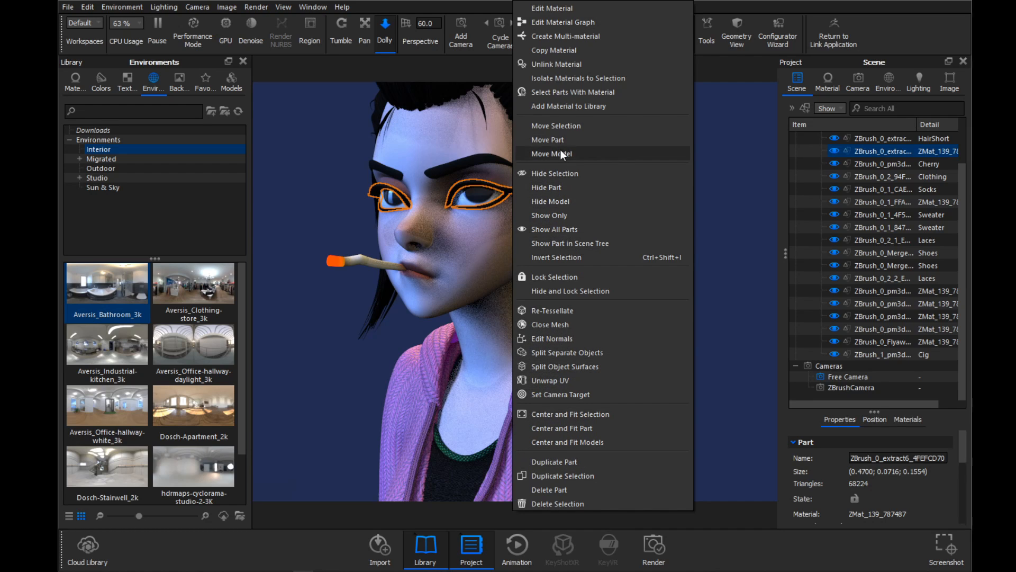
{"action": "left_click", "coordinate": [563, 62]}
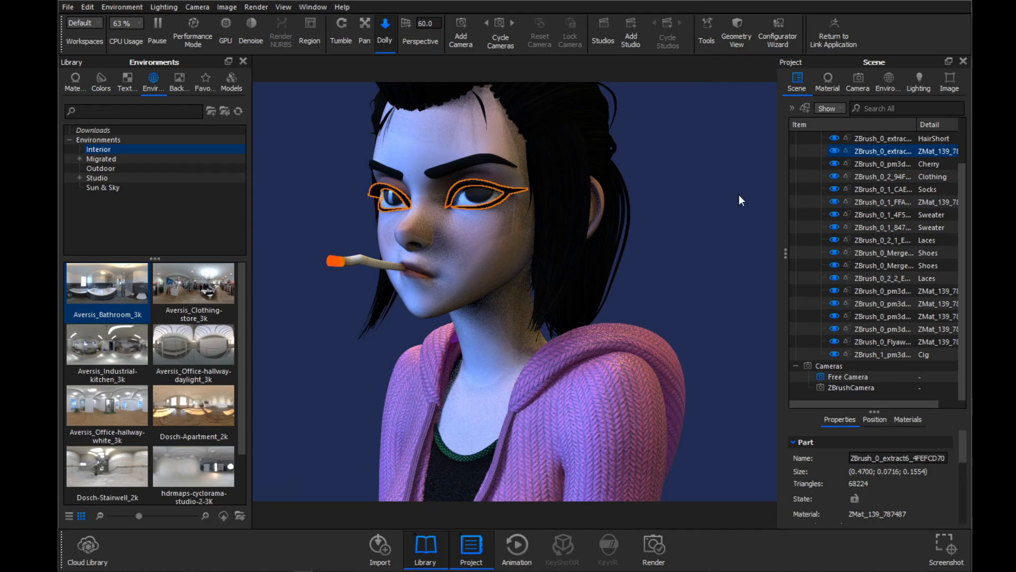
{"action": "left_click", "coordinate": [824, 84]}
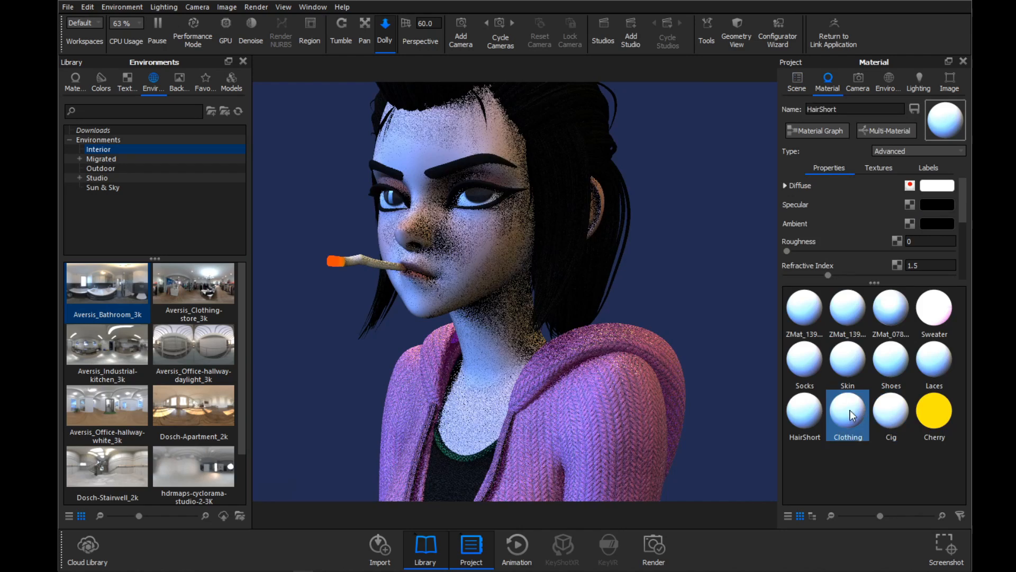
{"action": "left_click_drag", "start_coordinate": [812, 423], "coordinate": [508, 190]}
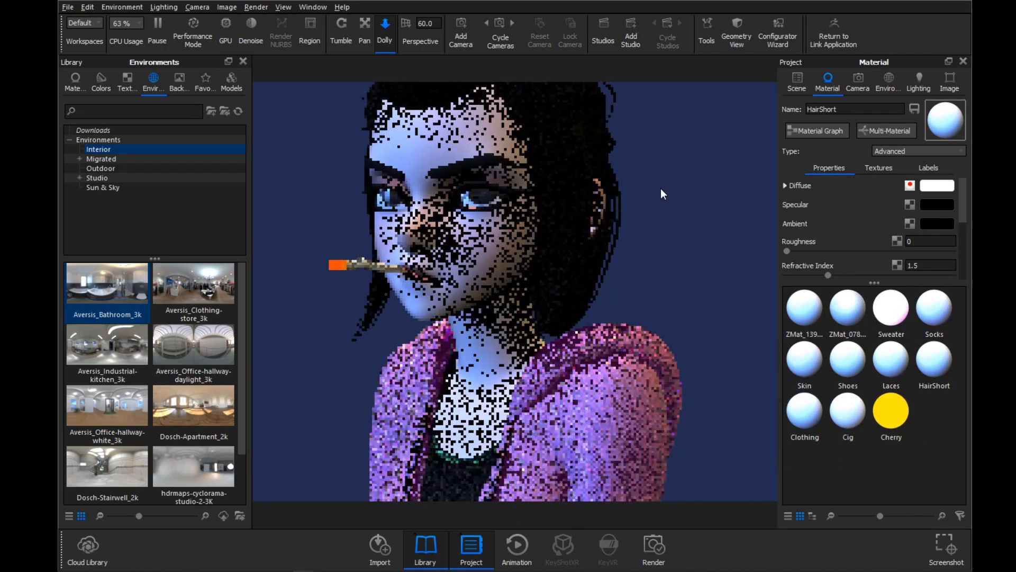
- Set the blend colour of the HairShort material's diffuse texture to black
{"action": "left_click", "coordinate": [785, 185]}
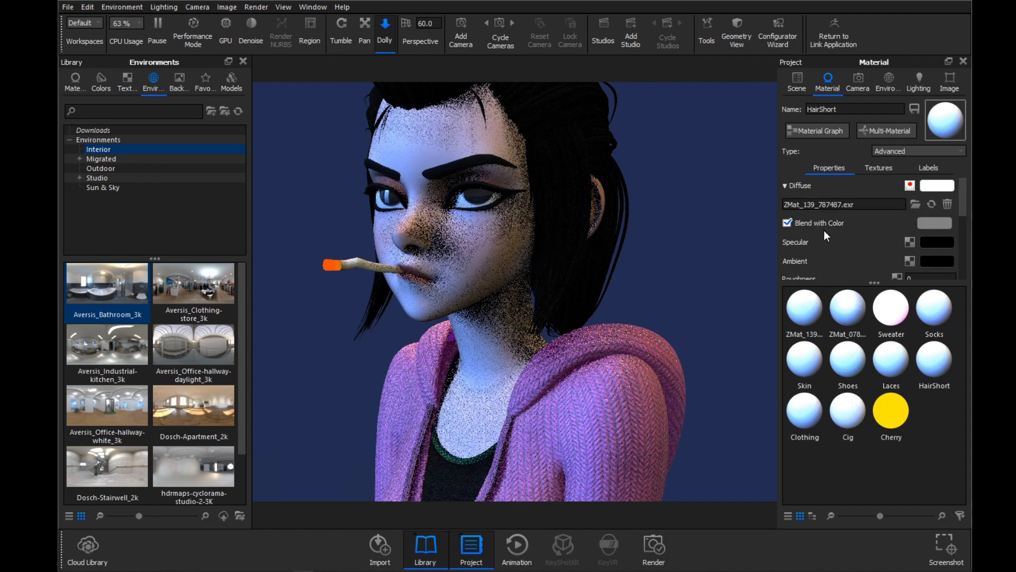
{"action": "left_click", "coordinate": [921, 222]}
{"action": "left_click_drag", "start_coordinate": [684, 174], "coordinate": [668, 180]}
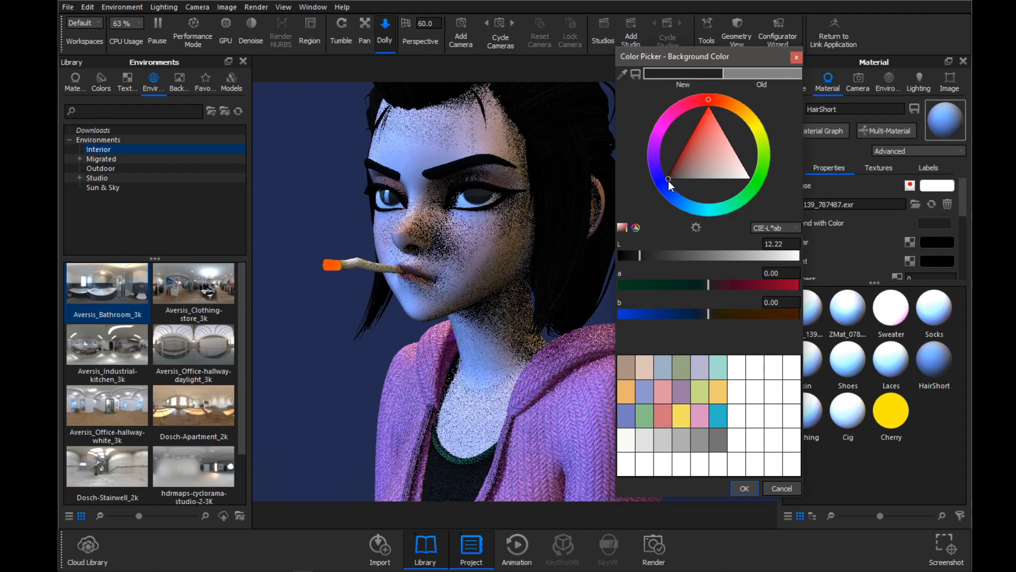
{"action": "left_click", "coordinate": [743, 487]}
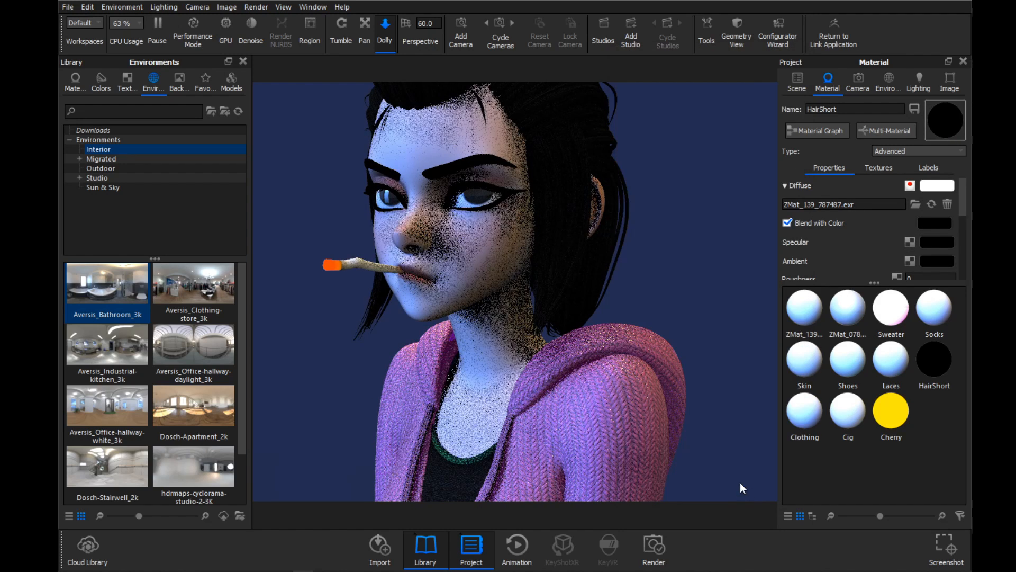
- Isolate the side hair strands to examine them and restore the full character
{"action": "left_click_drag", "start_coordinate": [693, 296], "coordinate": [637, 179]}
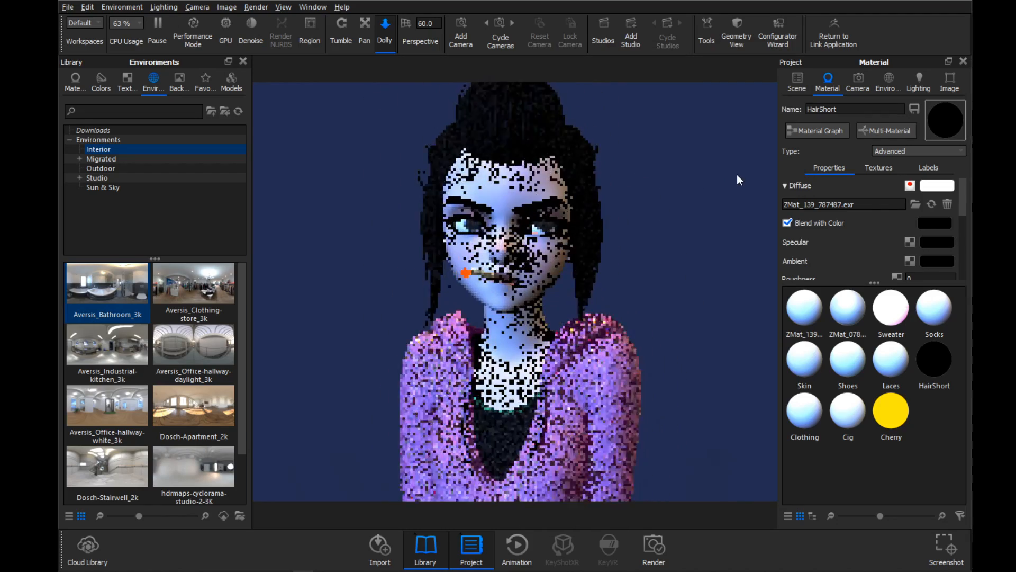
{"action": "left_click_drag", "start_coordinate": [737, 175], "coordinate": [566, 181]}
{"action": "key", "text": "s"}
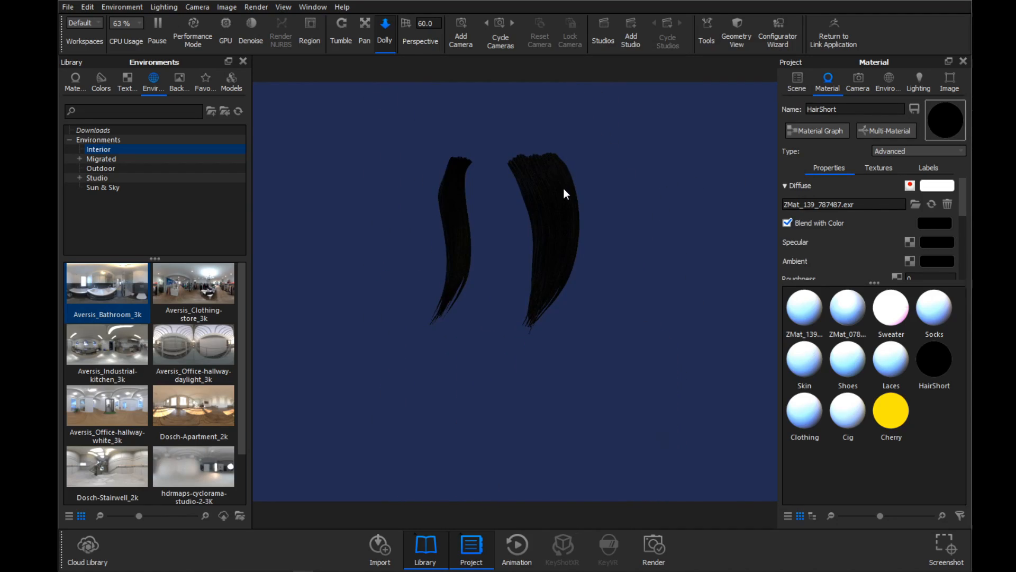
{"action": "key", "text": "s"}
- Set the specular colour of the hair's ZMat_139_787487 material to neutral grey (L 61.68, a 0.00, b 0.00)
{"action": "double_click", "coordinate": [557, 167]}
{"action": "left_click_drag", "start_coordinate": [726, 149], "coordinate": [738, 150], "text": "alt"}
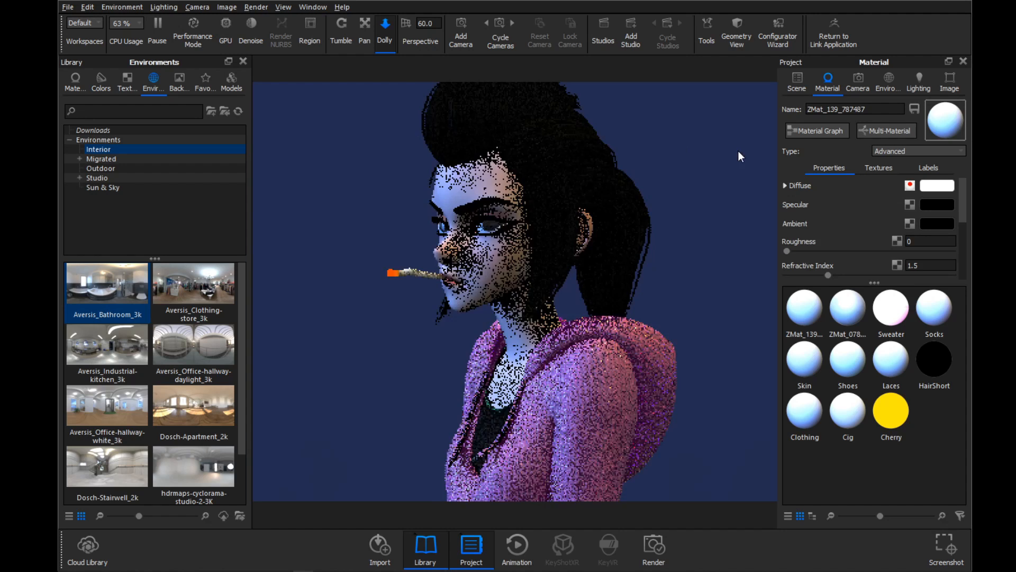
{"action": "left_click", "coordinate": [936, 205]}
{"action": "left_click", "coordinate": [690, 178]}
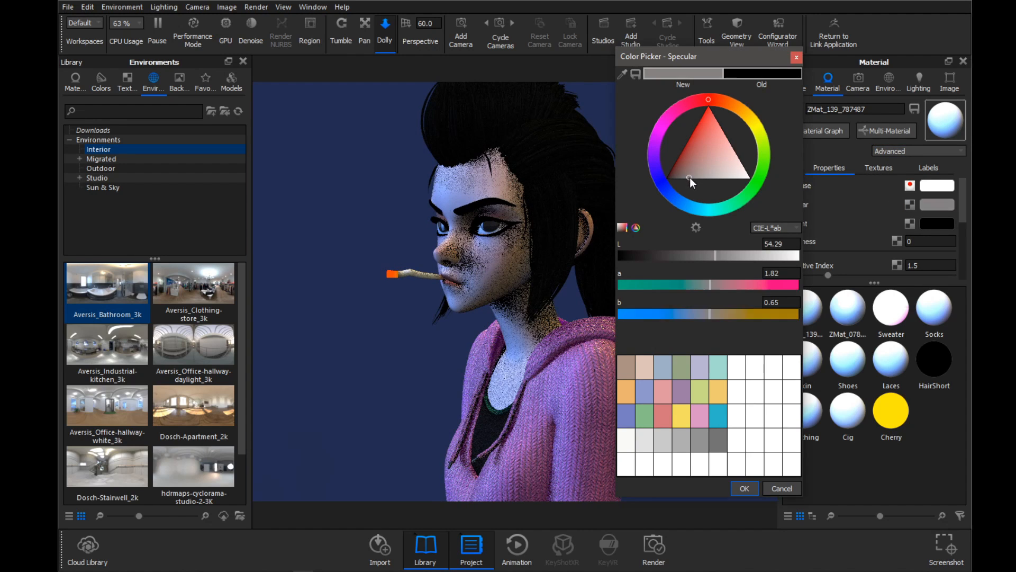
{"action": "mouse_move", "coordinate": [691, 177]}
{"action": "left_mouse_down"}
{"action": "mouse_move", "coordinate": [707, 183]}
{"action": "mouse_move", "coordinate": [735, 170]}
{"action": "mouse_move", "coordinate": [695, 180]}
{"action": "left_mouse_up"}
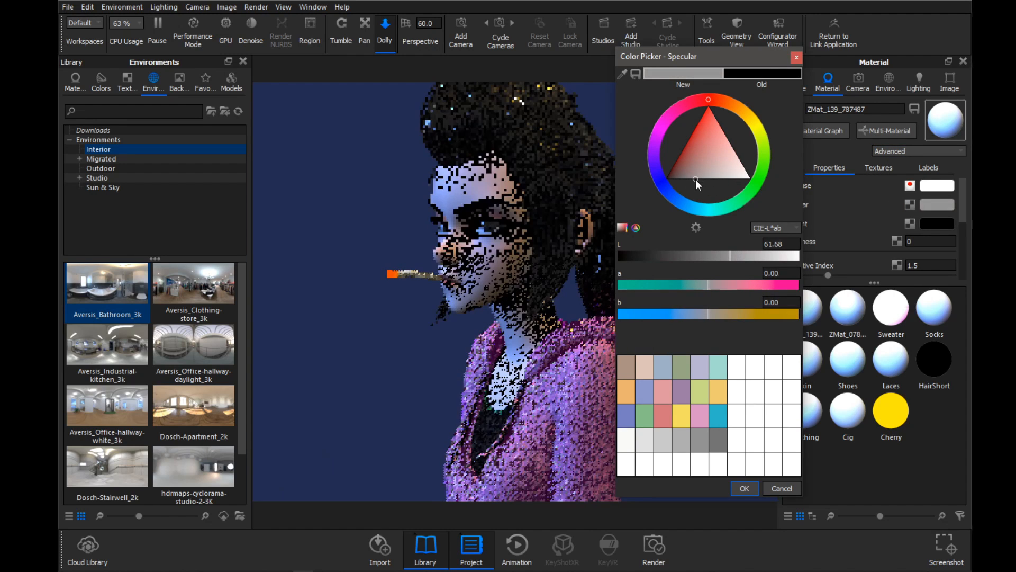
{"action": "left_click_drag", "start_coordinate": [691, 61], "coordinate": [748, 51]}
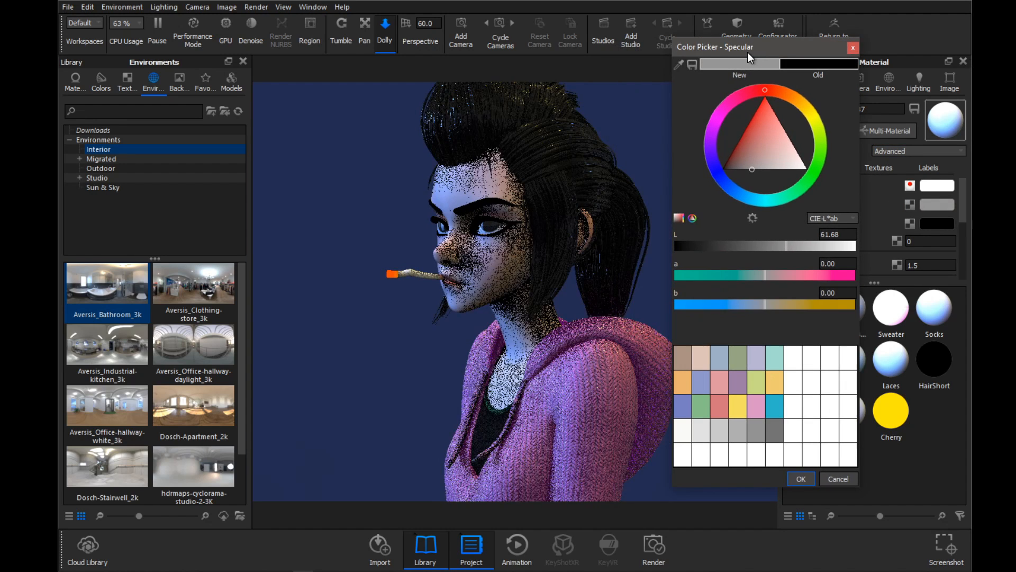
{"action": "left_click", "coordinate": [798, 478]}
- Change the hair material ZMat_139_787487 to the Anisotropic type and set its Roughness X to 0.155
{"action": "left_click_drag", "start_coordinate": [663, 165], "coordinate": [513, 151]}
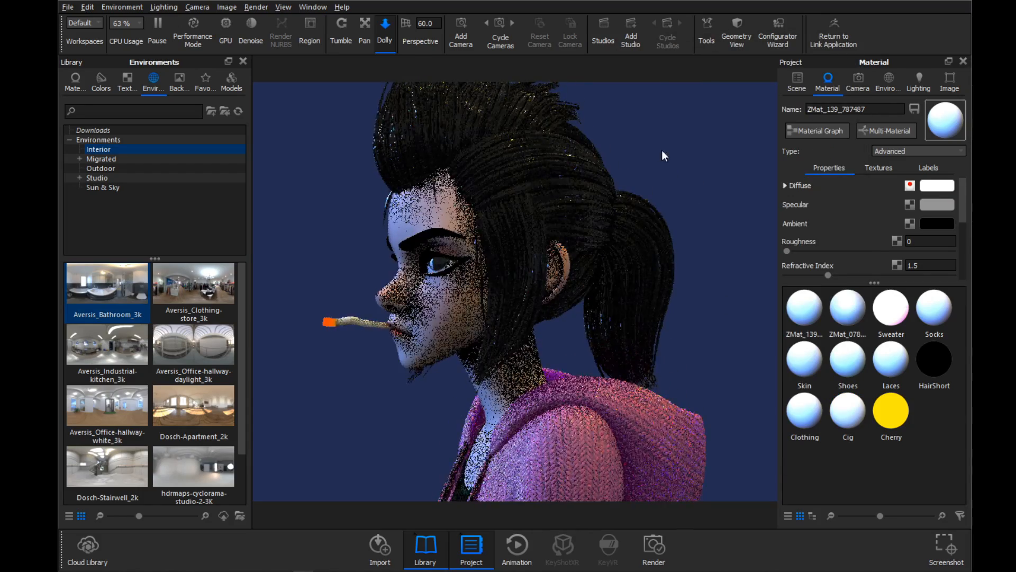
{"action": "left_click", "coordinate": [896, 152]}
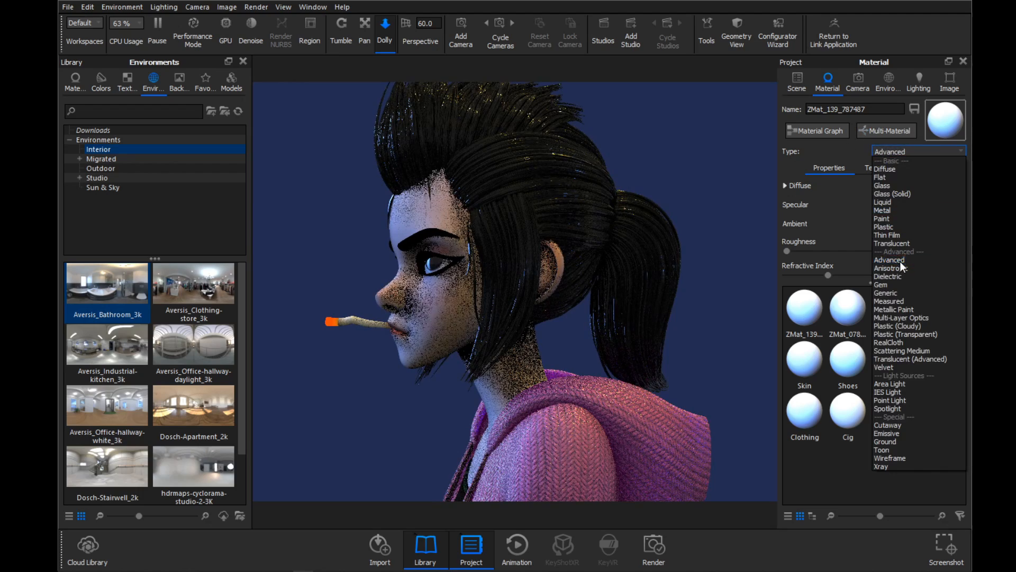
{"action": "left_click", "coordinate": [901, 268]}
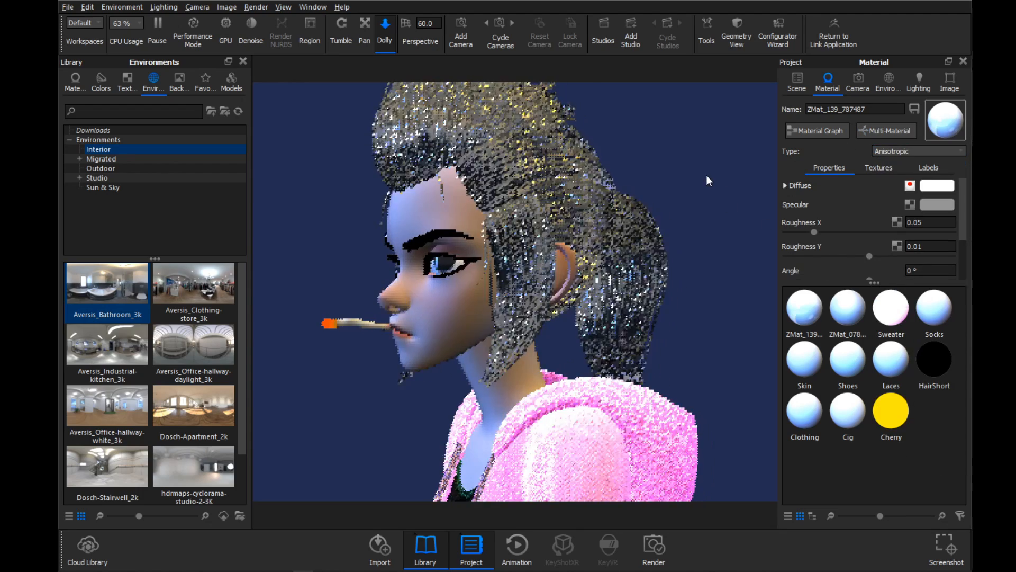
{"action": "left_click_drag", "start_coordinate": [815, 233], "coordinate": [873, 233]}
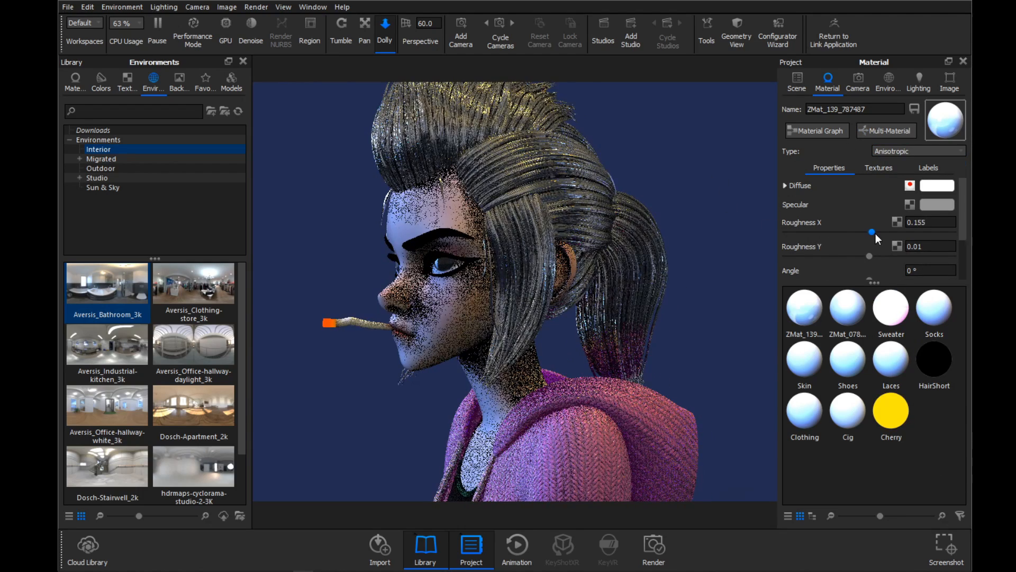
- Darken the hair material's specular colour to a neutral grey with L 12.22
{"action": "left_click", "coordinate": [935, 205]}
{"action": "left_click_drag", "start_coordinate": [748, 171], "coordinate": [726, 177]}
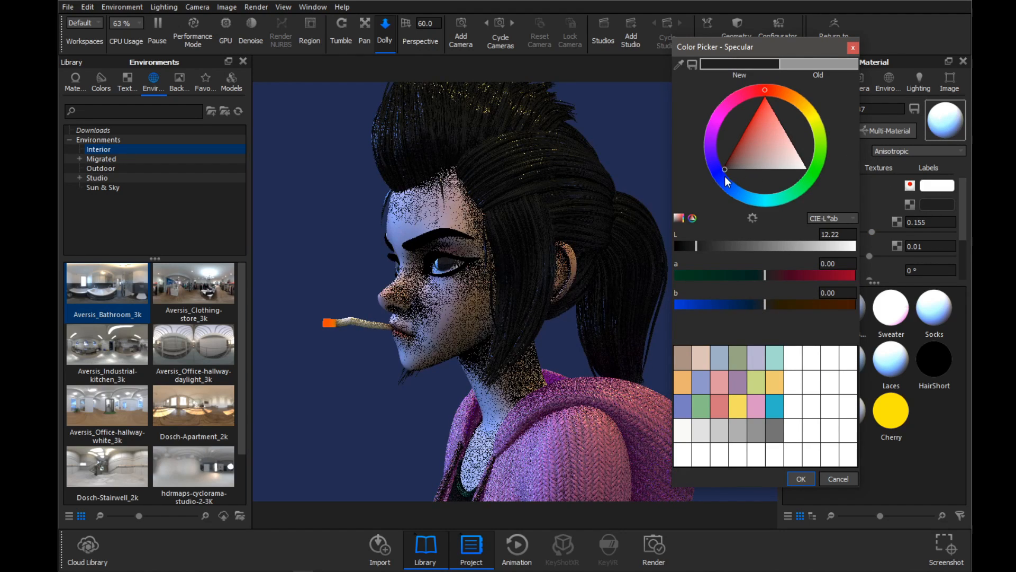
{"action": "left_click", "coordinate": [801, 478]}
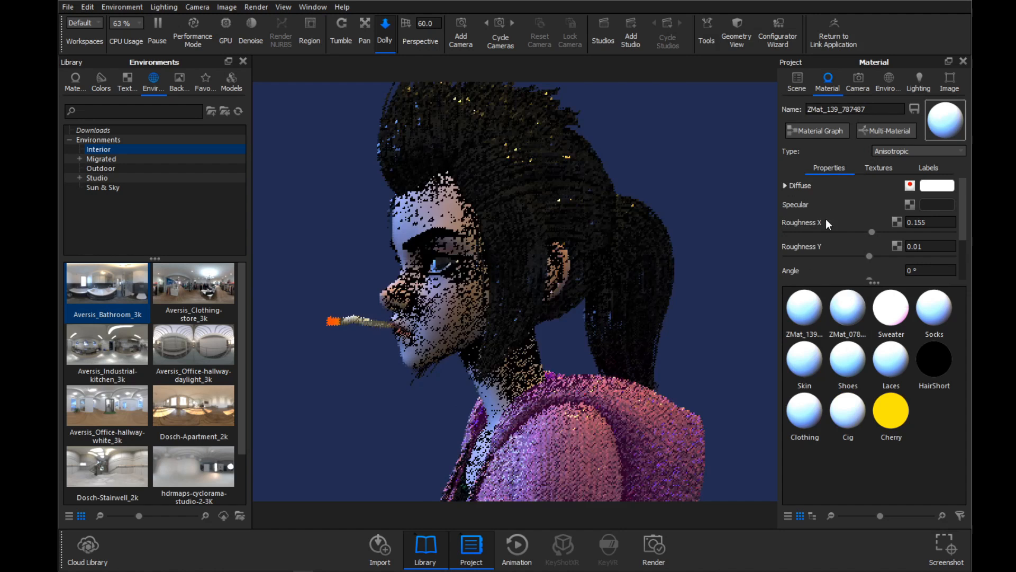
- Raise the hair material's Roughness Y to 0.0171 and Roughness X to 0.251
{"action": "scroll", "coordinate": [855, 237], "scroll_direction": "down", "scroll_amount": 1}
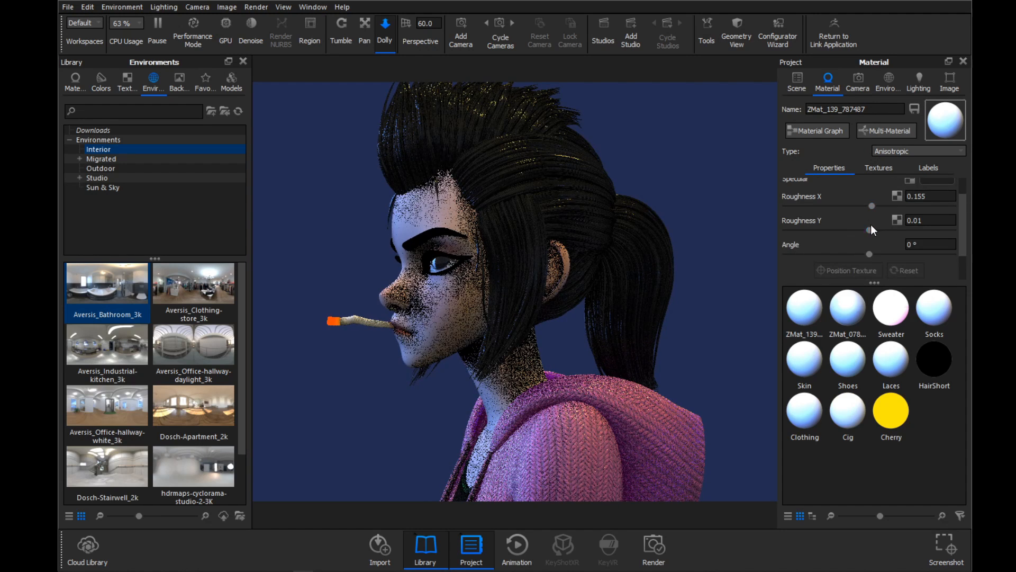
{"action": "left_click_drag", "start_coordinate": [871, 228], "coordinate": [925, 230]}
{"action": "left_click", "coordinate": [883, 206]}
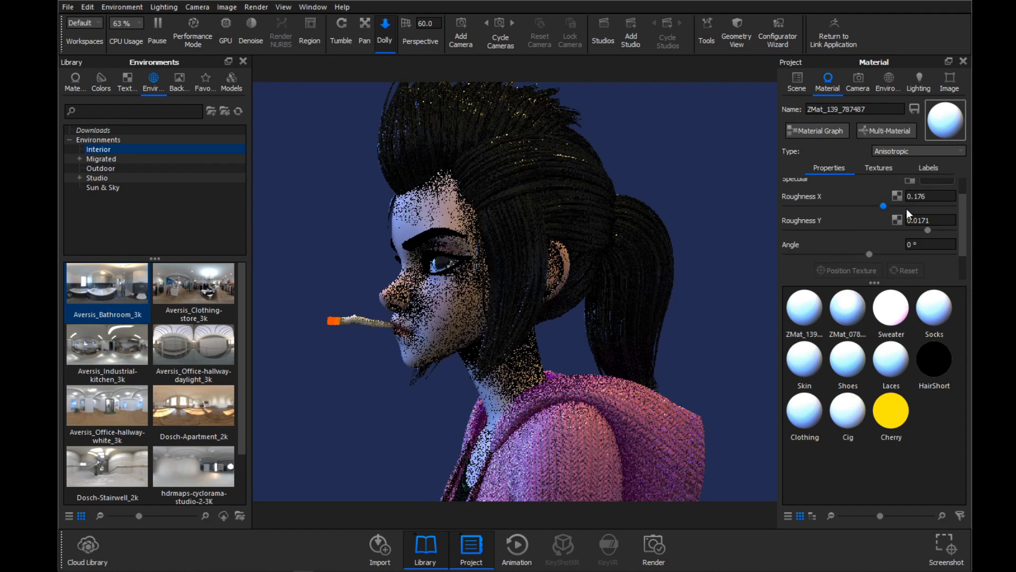
{"action": "left_click", "coordinate": [924, 206]}
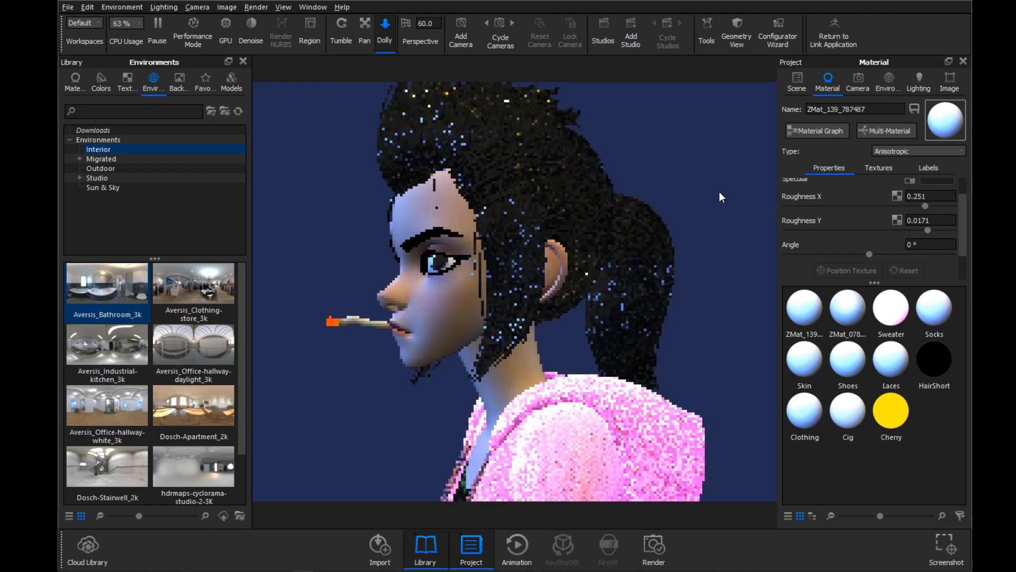
- Set the hair material's specular colour to near-black neutral grey (L 5.00, a 0.00, b 0.00)
{"action": "scroll", "coordinate": [847, 212], "scroll_direction": "up", "scroll_amount": 1}
{"action": "left_click", "coordinate": [922, 205]}
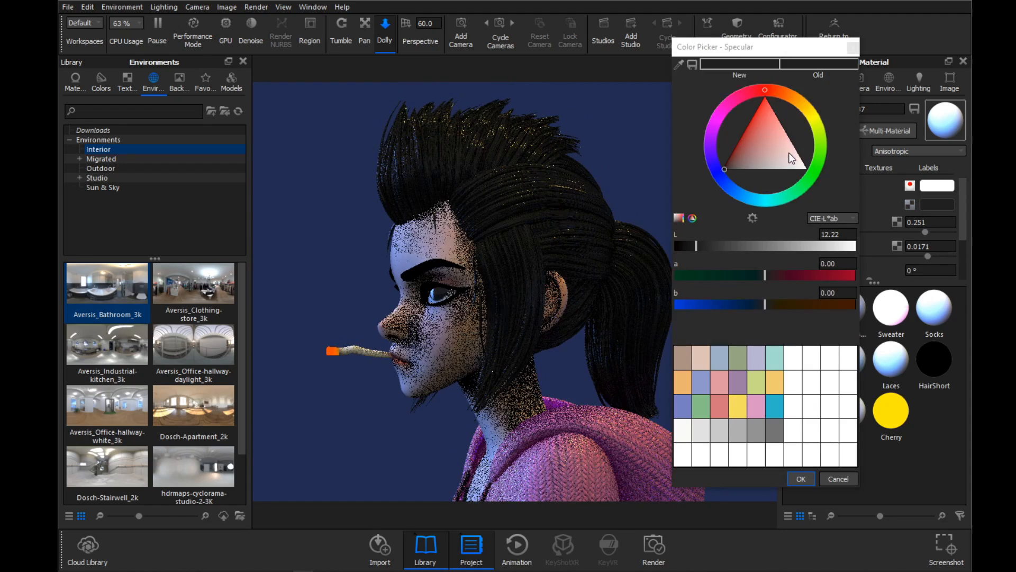
{"action": "left_click_drag", "start_coordinate": [732, 166], "coordinate": [726, 170]}
{"action": "left_click_drag", "start_coordinate": [710, 242], "coordinate": [684, 244]}
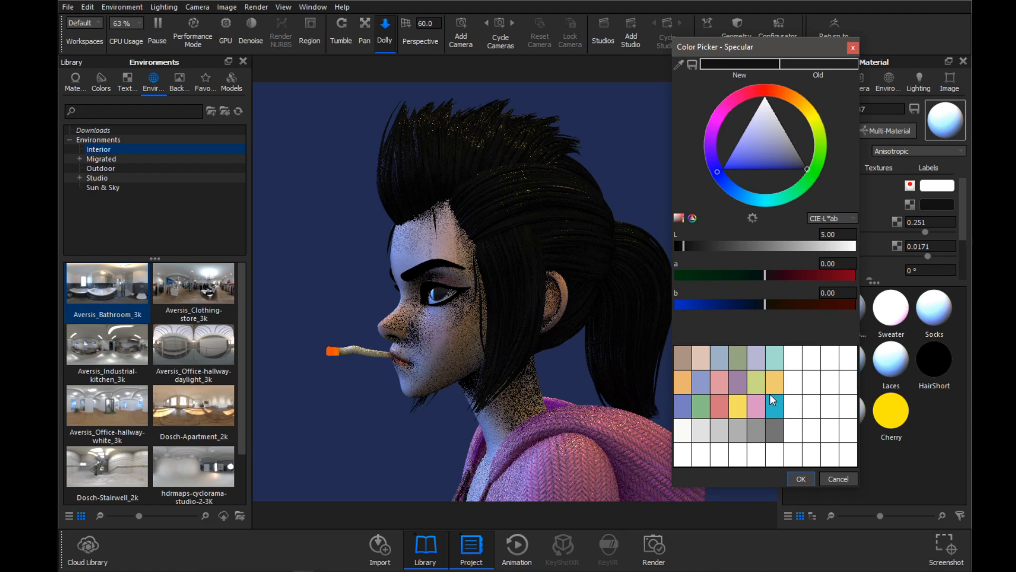
{"action": "left_click", "coordinate": [798, 478]}
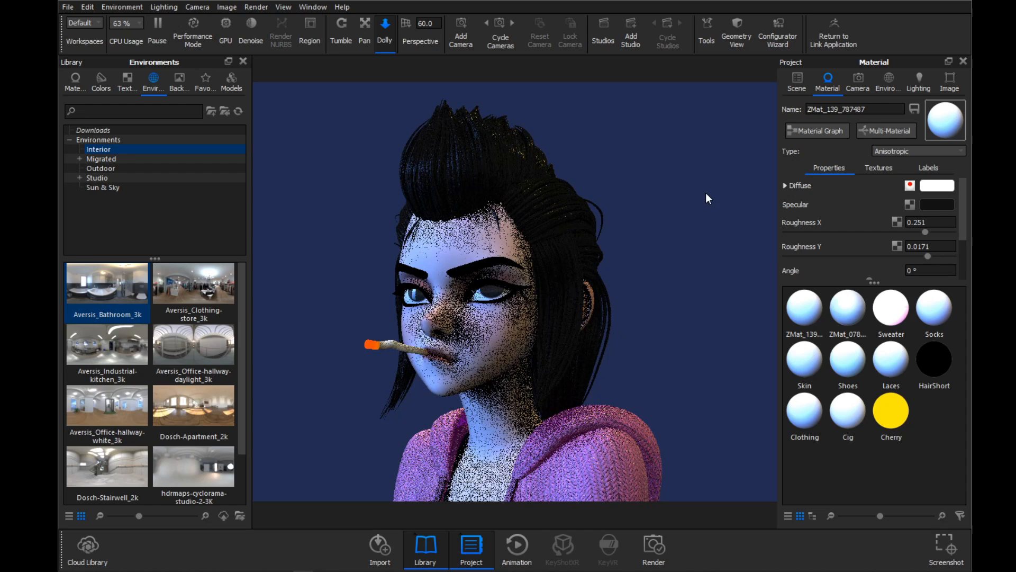
- Try slightly higher roughness on both axes of the hair material, and finally set Roughness X and Roughness Y to 1
{"action": "left_click_drag", "start_coordinate": [925, 231], "coordinate": [940, 256]}
{"action": "left_click_drag", "start_coordinate": [743, 206], "coordinate": [676, 206]}
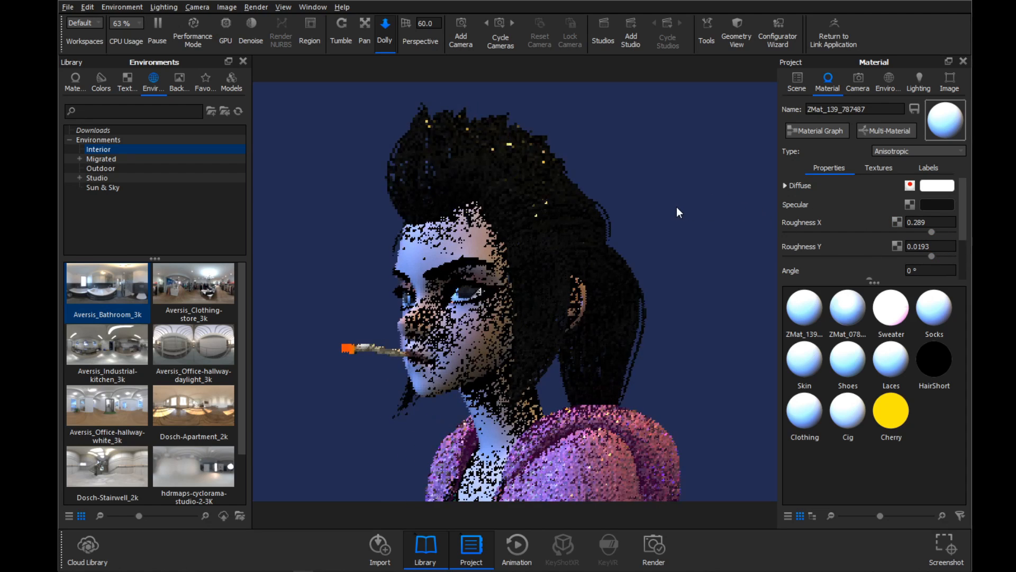
{"action": "left_click_drag", "start_coordinate": [932, 223], "coordinate": [894, 227]}
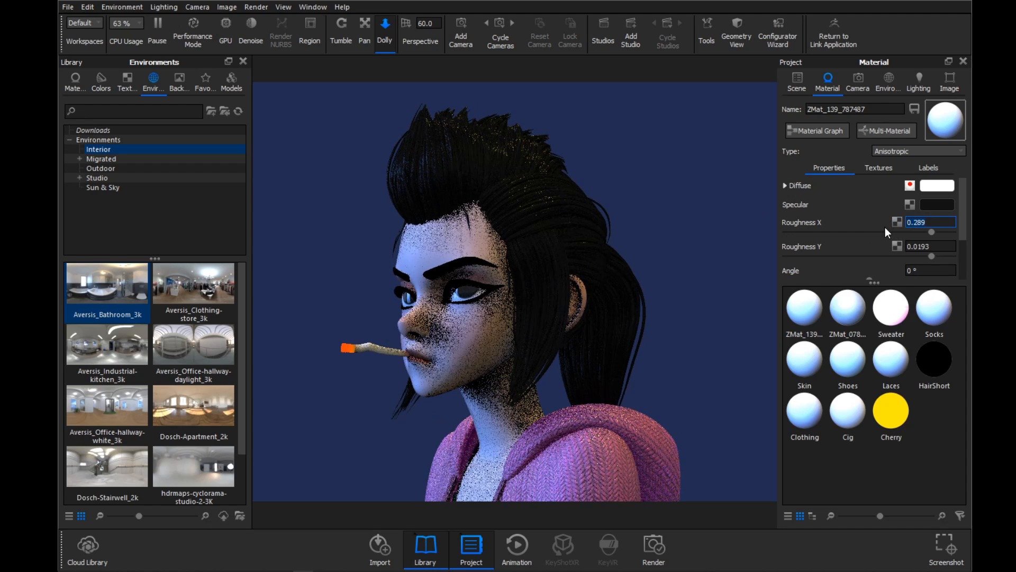
{"action": "type", "text": "1"}
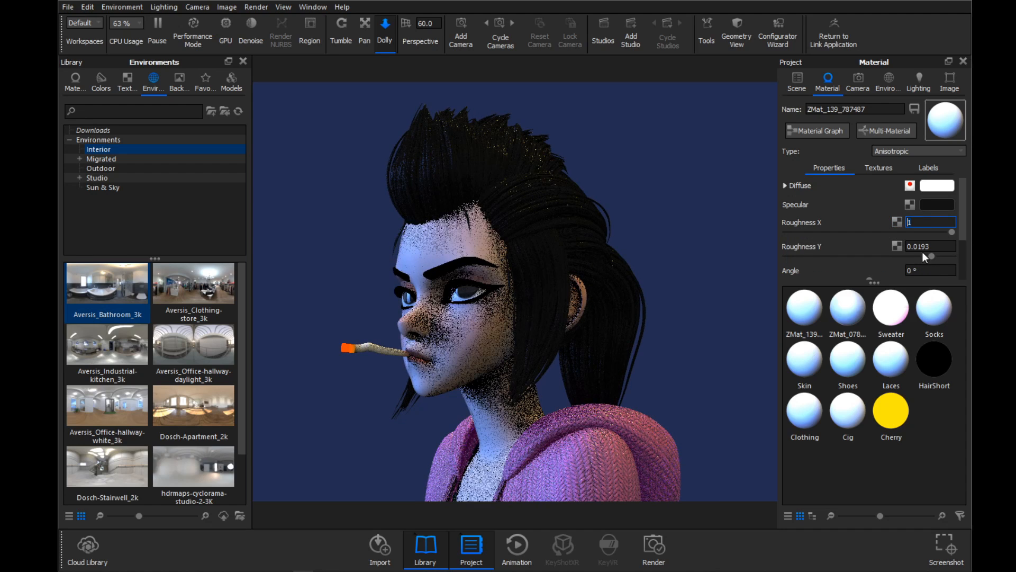
{"action": "left_click_drag", "start_coordinate": [933, 246], "coordinate": [878, 245]}
{"action": "type", "text": "1"}
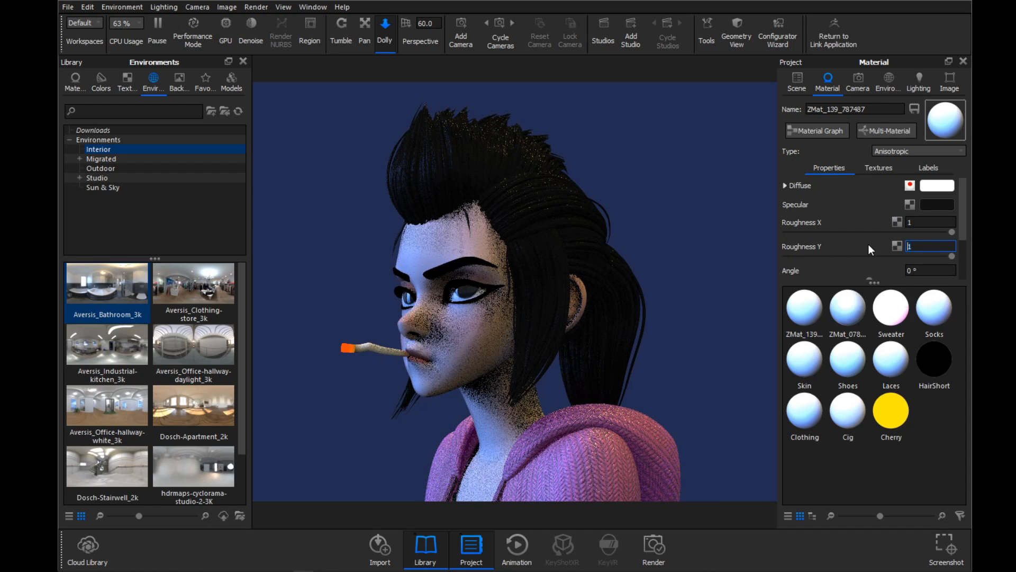
{"action": "left_click_drag", "start_coordinate": [689, 199], "coordinate": [639, 206]}
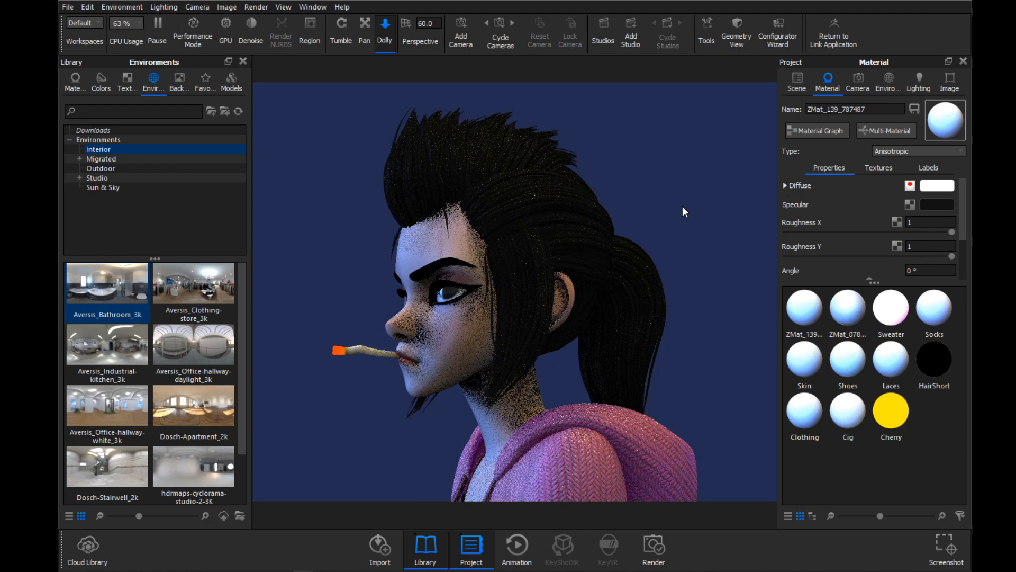
- Reopen the hair's specular colour and apply it with L 5.00
{"action": "left_click", "coordinate": [933, 205]}
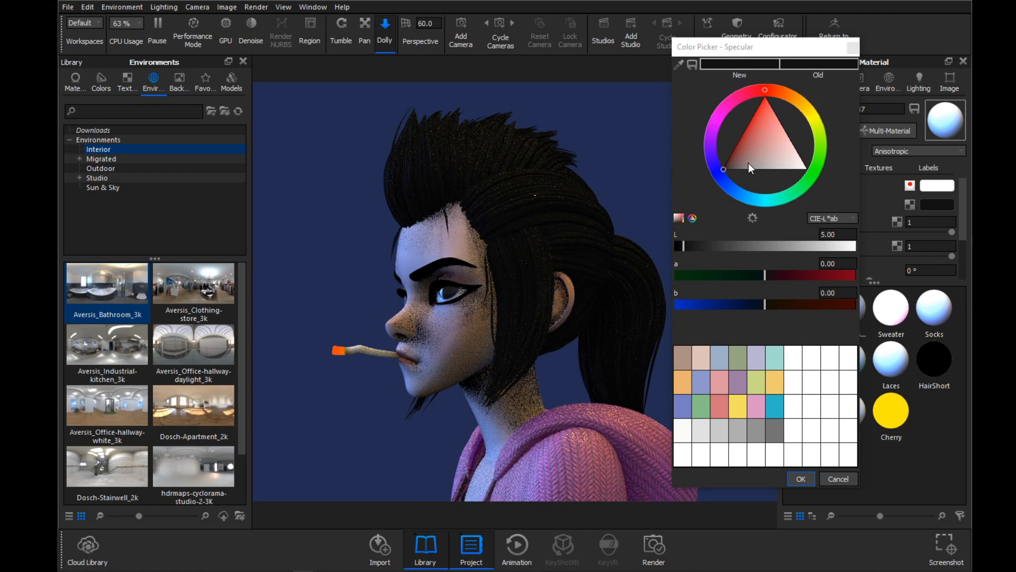
{"action": "mouse_move", "coordinate": [685, 244]}
{"action": "left_mouse_down"}
{"action": "mouse_move", "coordinate": [774, 251]}
{"action": "mouse_move", "coordinate": [685, 250]}
{"action": "left_mouse_up"}
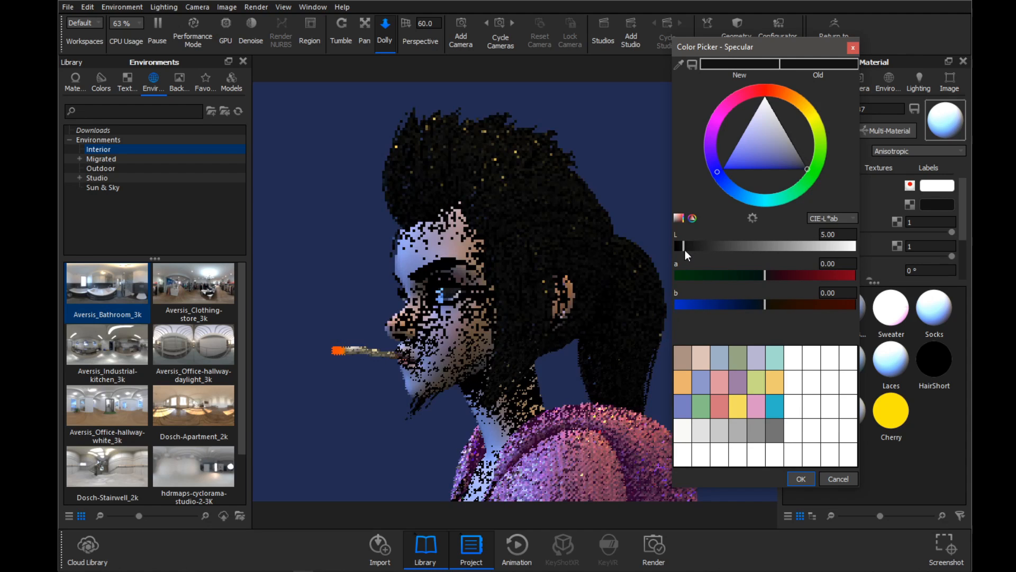
{"action": "left_click", "coordinate": [801, 478]}
- Set the hair material's anisotropic samples to 12
{"action": "scroll", "coordinate": [840, 219], "scroll_direction": "down", "scroll_amount": 3}
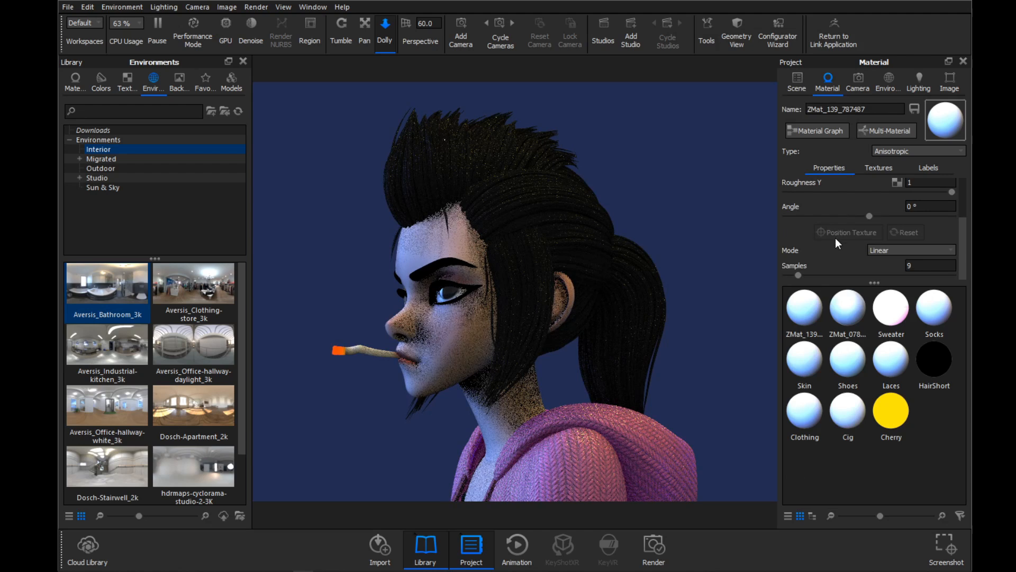
{"action": "type", "text": "12"}
{"action": "key", "text": "Return"}
- Lower the hair material's Roughness X to 0.485 and Roughness Y to 0.488
{"action": "scroll", "coordinate": [857, 223], "scroll_direction": "up", "scroll_amount": 3}
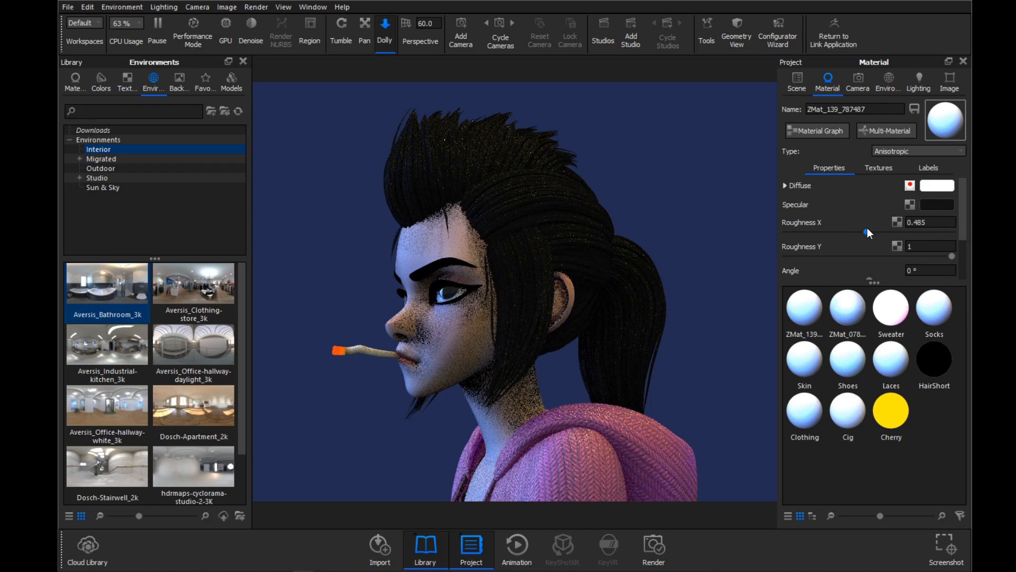
{"action": "left_click_drag", "start_coordinate": [951, 255], "coordinate": [866, 255]}
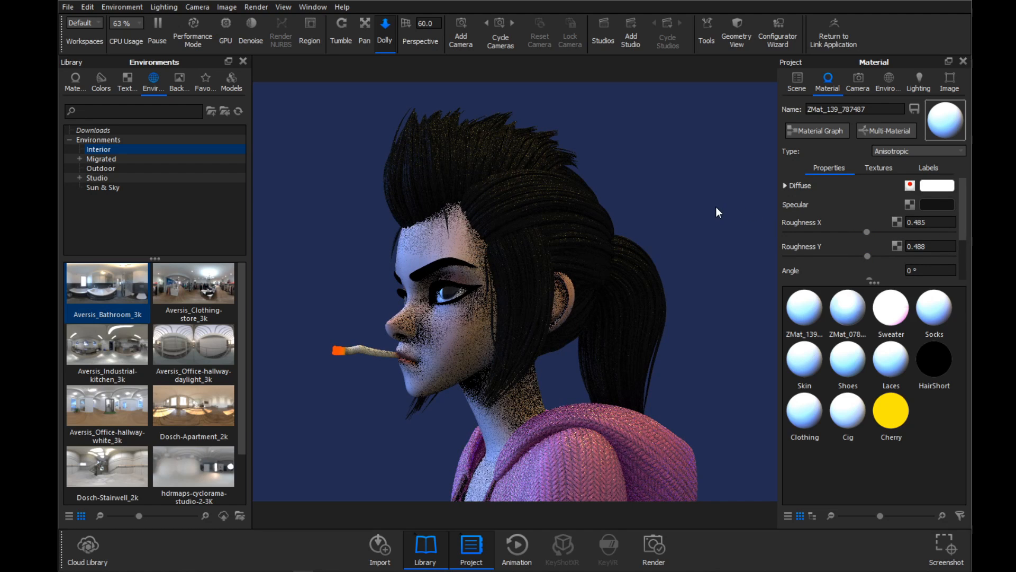
{"action": "left_click_drag", "start_coordinate": [716, 206], "coordinate": [661, 185]}
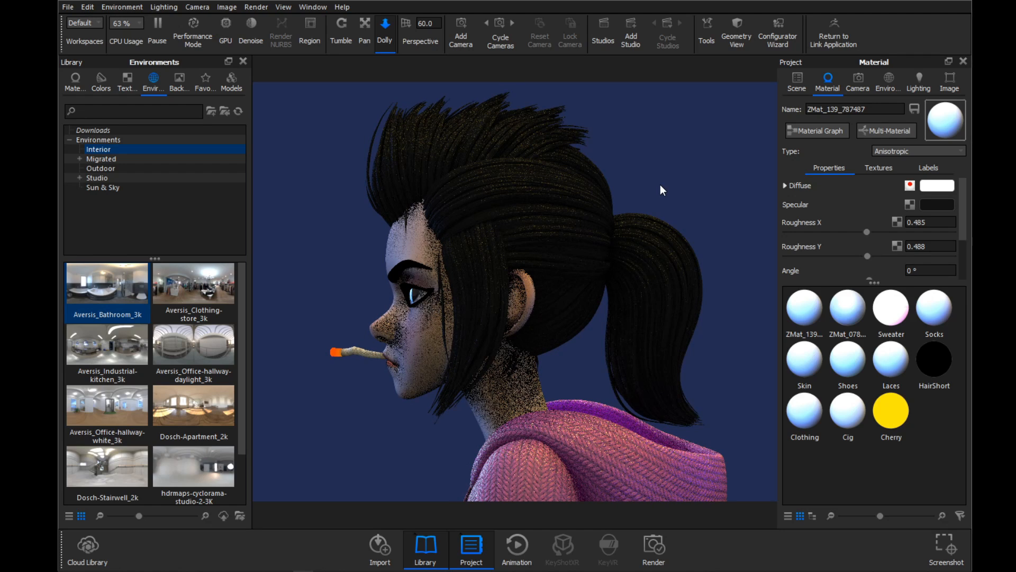
- Restrict the live render to a 336 × 217 px region over the top front hair
{"action": "left_click", "coordinate": [302, 37]}
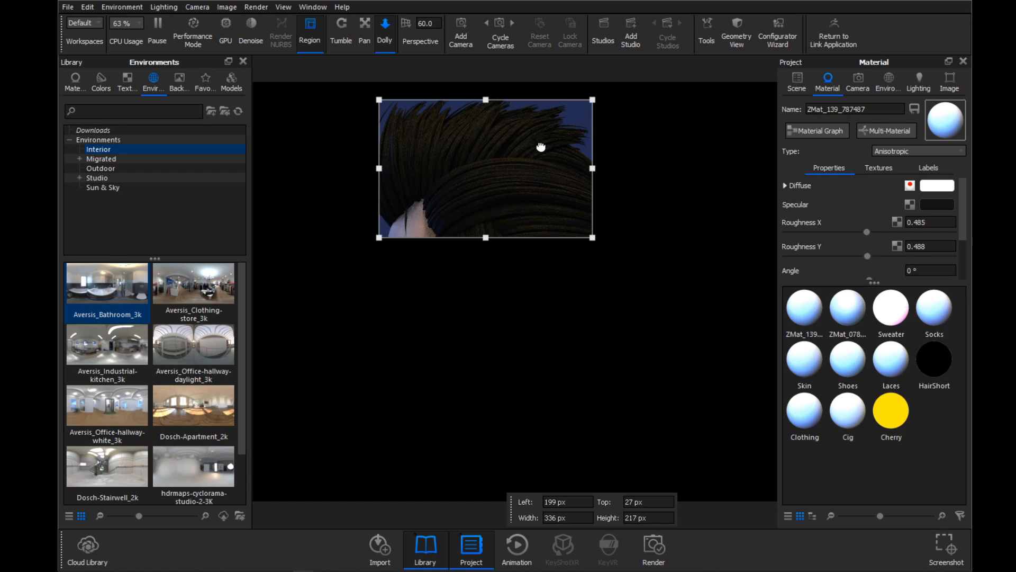
{"action": "left_click_drag", "start_coordinate": [530, 172], "coordinate": [511, 157]}
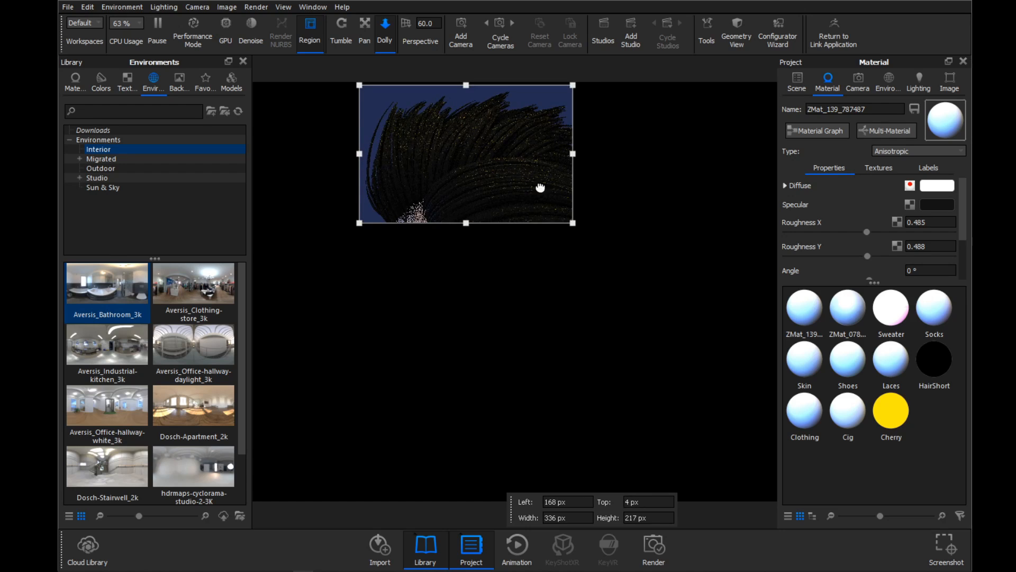
- Brighten the hair's specular colour to neutral grey (L 13.00, a 0.00, b 0.00)
{"action": "left_click", "coordinate": [937, 204]}
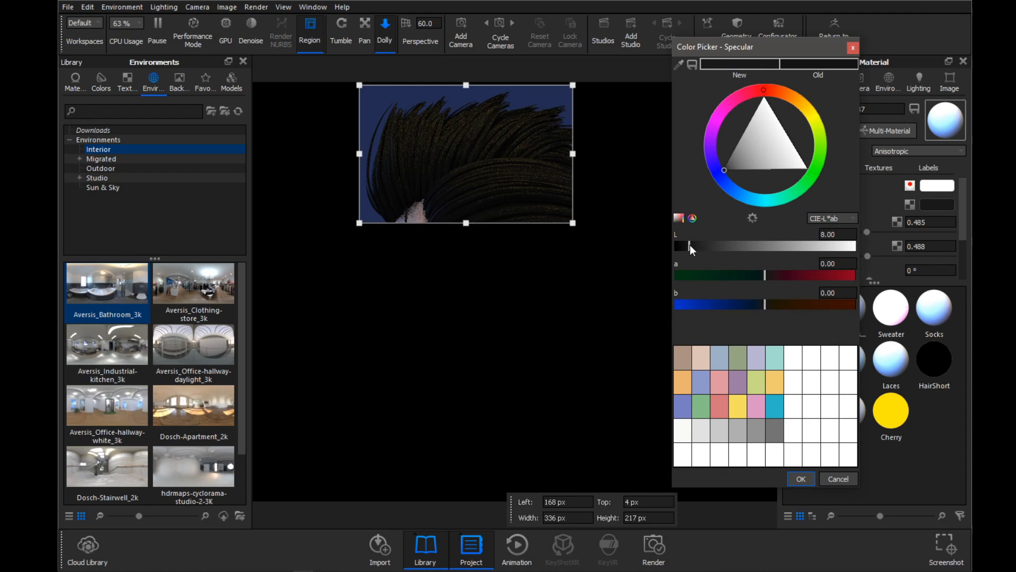
{"action": "left_click_drag", "start_coordinate": [690, 244], "coordinate": [698, 245]}
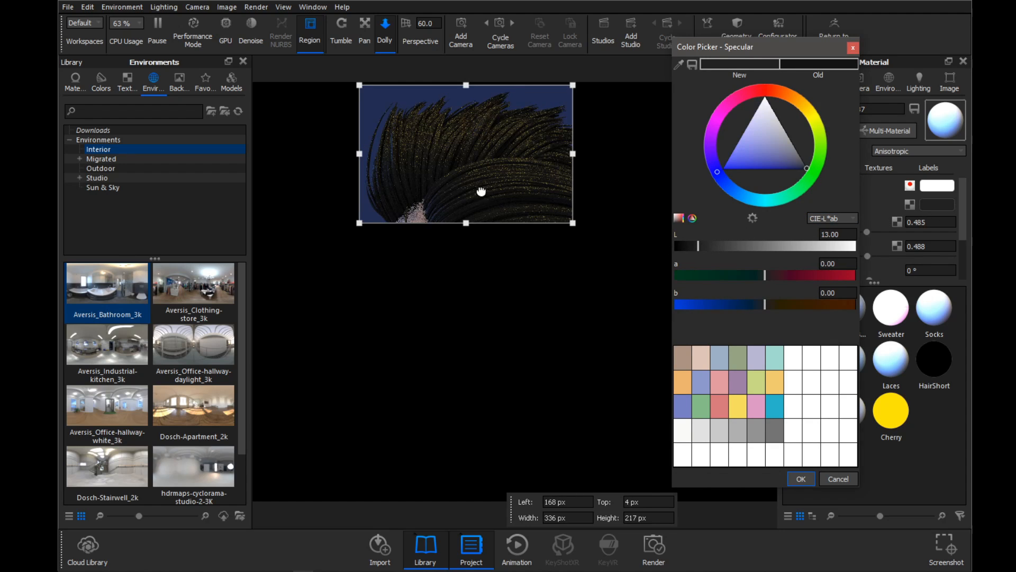
{"action": "left_click", "coordinate": [800, 478]}
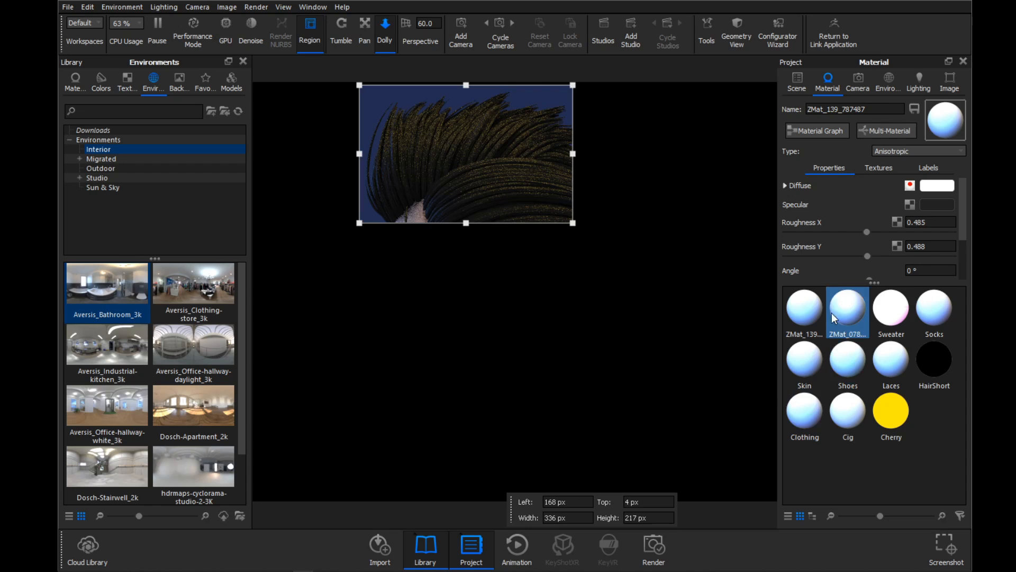
- Tune the hair's anisotropic highlights with Roughness X at 0.127 and Roughness Y at 0.154
{"action": "left_click_drag", "start_coordinate": [799, 231], "coordinate": [813, 255]}
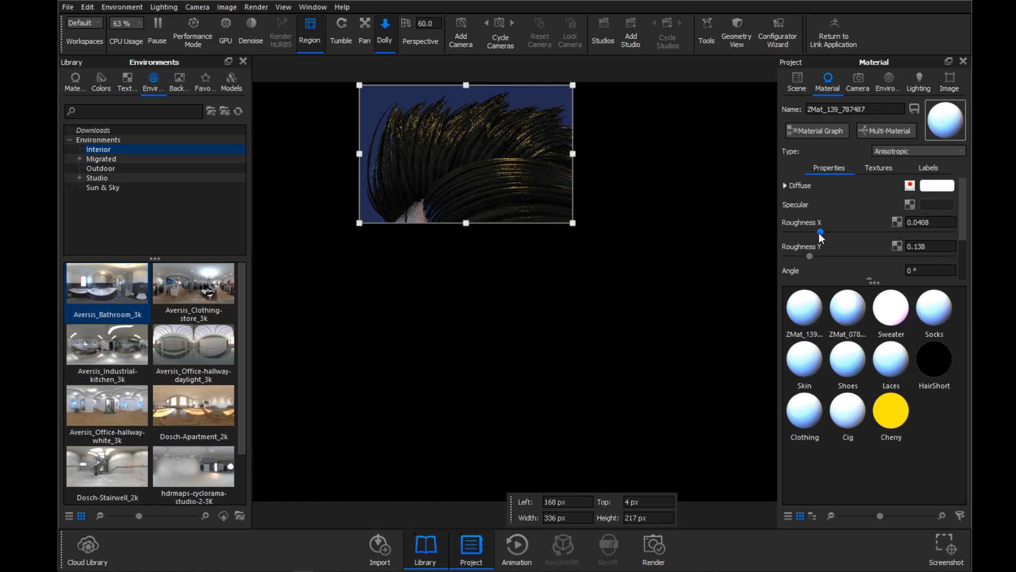
{"action": "left_click_drag", "start_coordinate": [819, 233], "coordinate": [888, 234]}
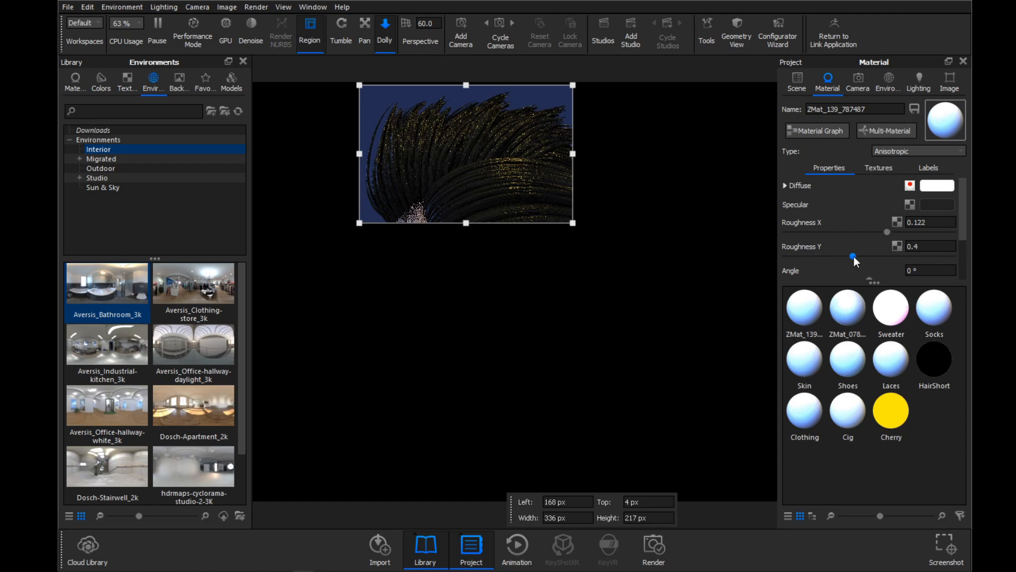
{"action": "left_click_drag", "start_coordinate": [853, 256], "coordinate": [813, 253]}
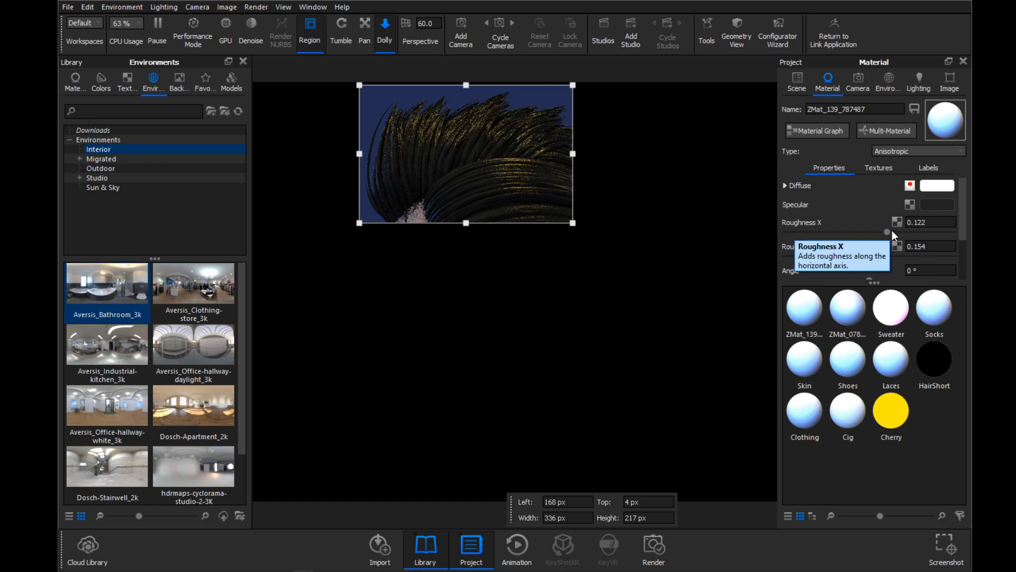
{"action": "mouse_move", "coordinate": [891, 231]}
{"action": "left_mouse_down"}
{"action": "mouse_move", "coordinate": [949, 237]}
{"action": "mouse_move", "coordinate": [835, 237]}
{"action": "mouse_move", "coordinate": [892, 239]}
{"action": "left_mouse_up"}
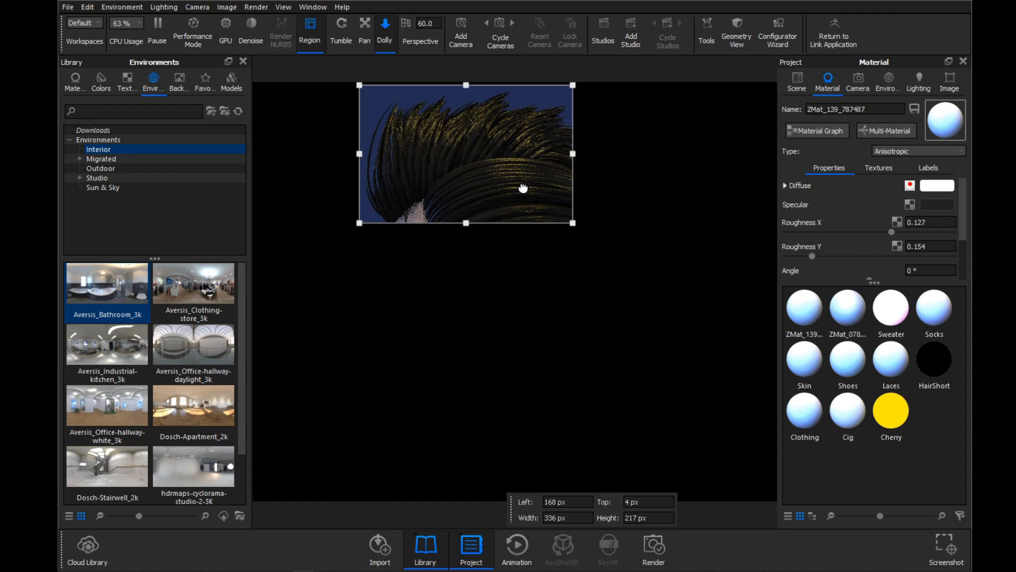
- Move the render region across the front, crown and side hair to examine the highlights
{"action": "left_click_drag", "start_coordinate": [523, 189], "coordinate": [570, 205]}
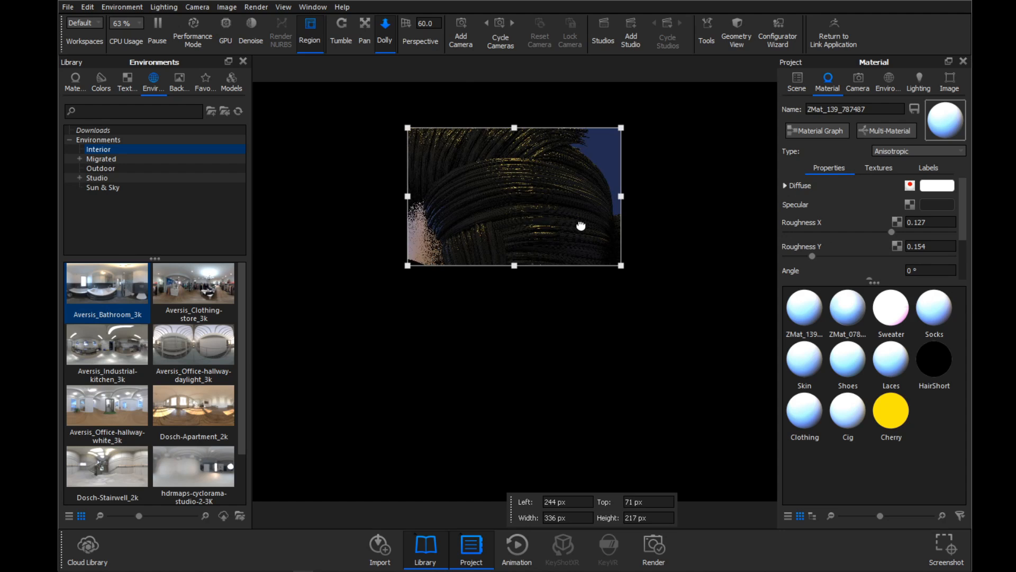
{"action": "left_click_drag", "start_coordinate": [574, 227], "coordinate": [465, 168]}
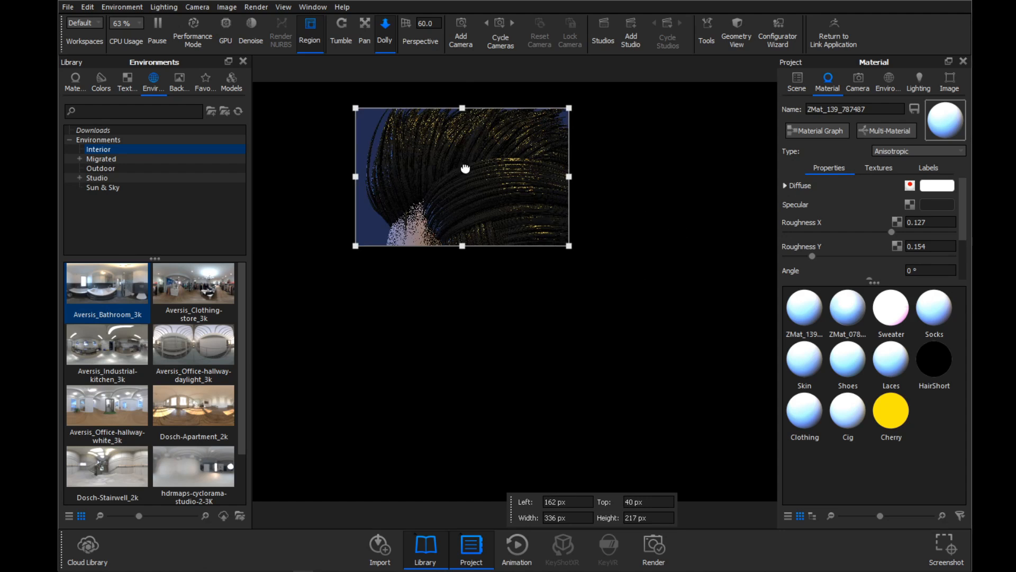
{"action": "left_click_drag", "start_coordinate": [478, 219], "coordinate": [532, 247]}
{"action": "scroll", "coordinate": [832, 243], "scroll_direction": "down", "scroll_amount": 4}
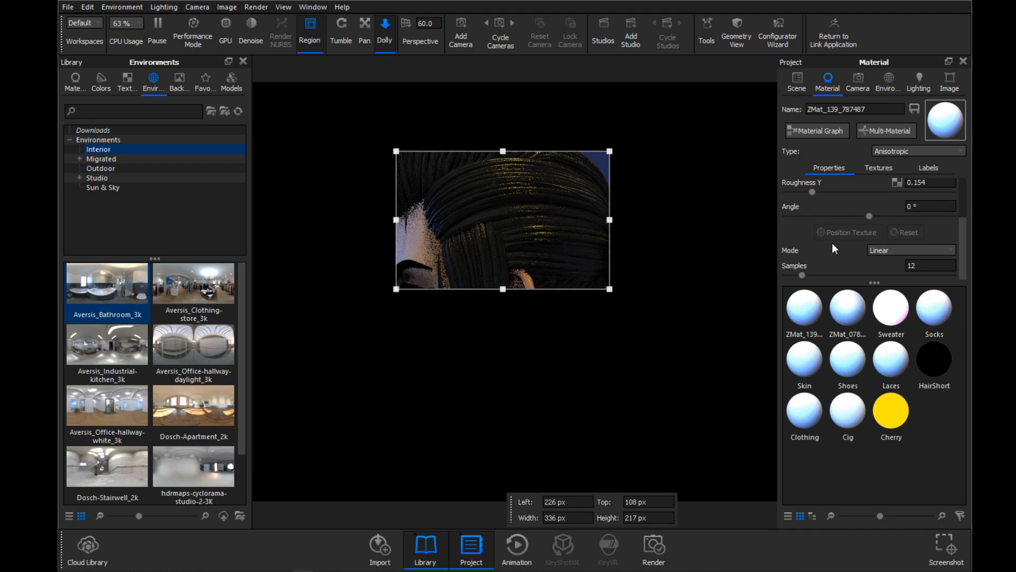
- Try the Radial and UV highlight modes on the anisotropic hair material, and set the mode back to Linear
{"action": "left_click", "coordinate": [888, 248]}
{"action": "left_click", "coordinate": [881, 268]}
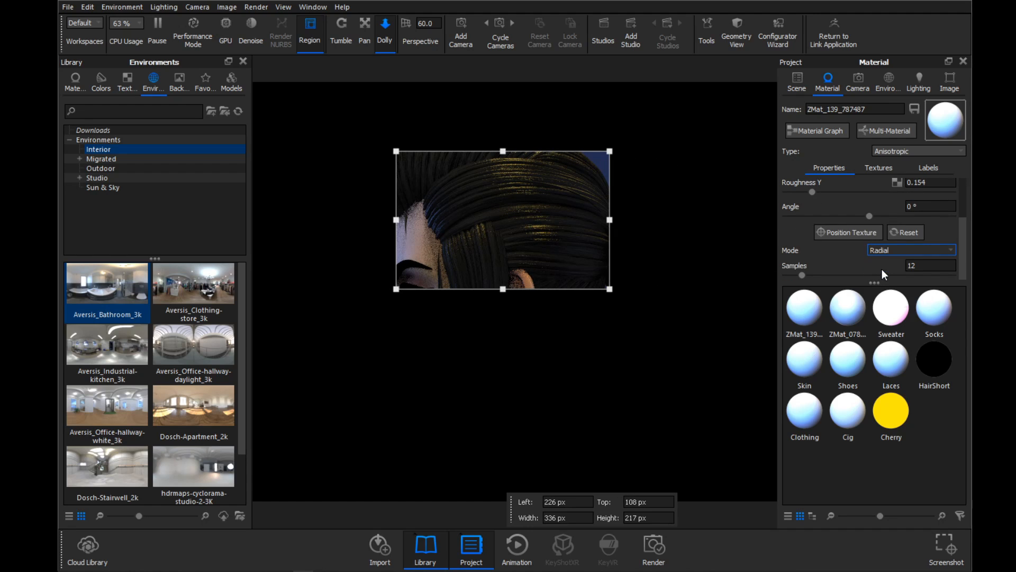
{"action": "left_click", "coordinate": [885, 243]}
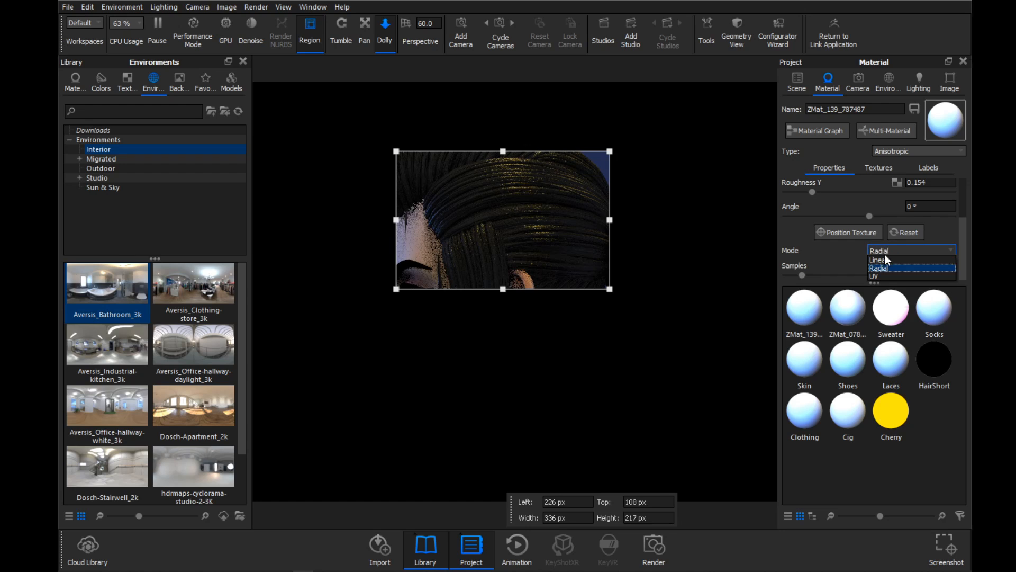
{"action": "left_click", "coordinate": [882, 275]}
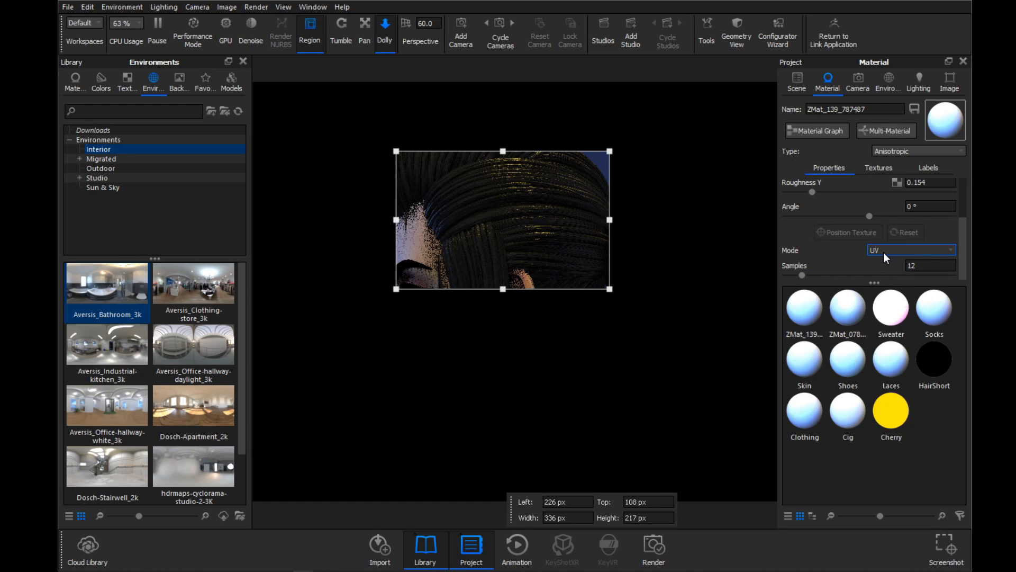
{"action": "left_click", "coordinate": [884, 252]}
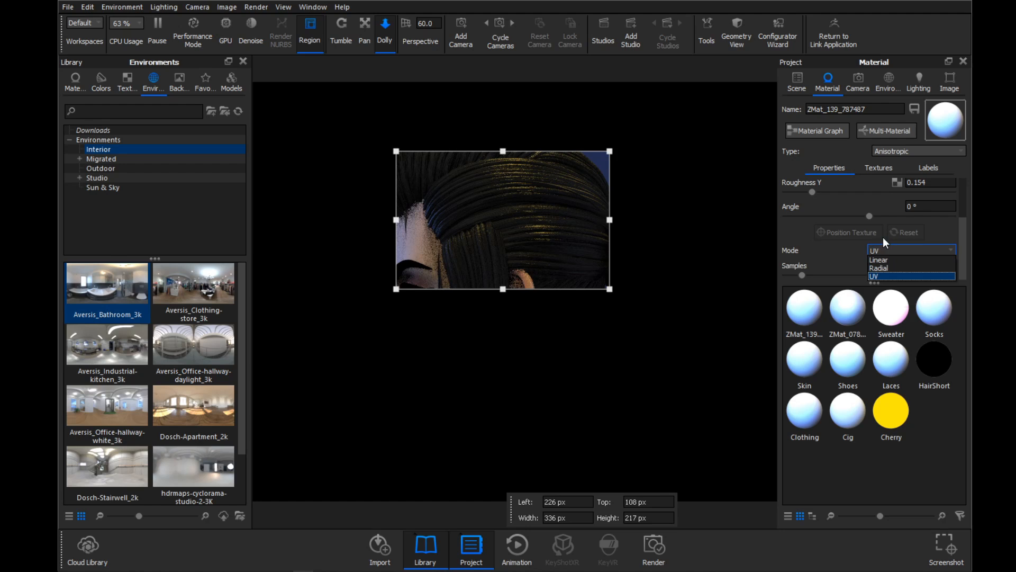
{"action": "left_click", "coordinate": [882, 259]}
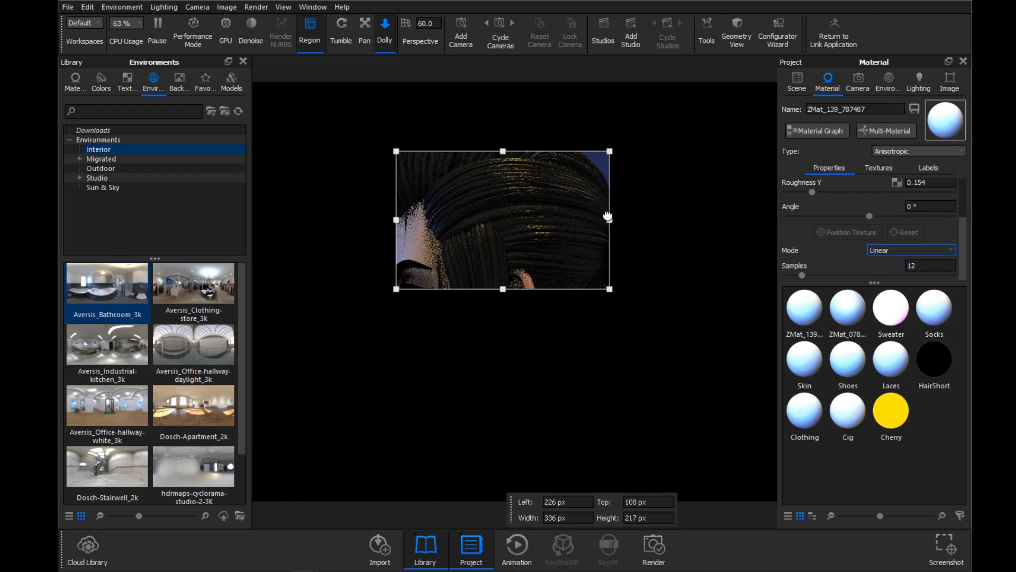
- Set the hair's Roughness X to 0.134, darken its specular colour to L 7.00, and check the crown and side hair
{"action": "left_click_drag", "start_coordinate": [560, 226], "coordinate": [509, 206]}
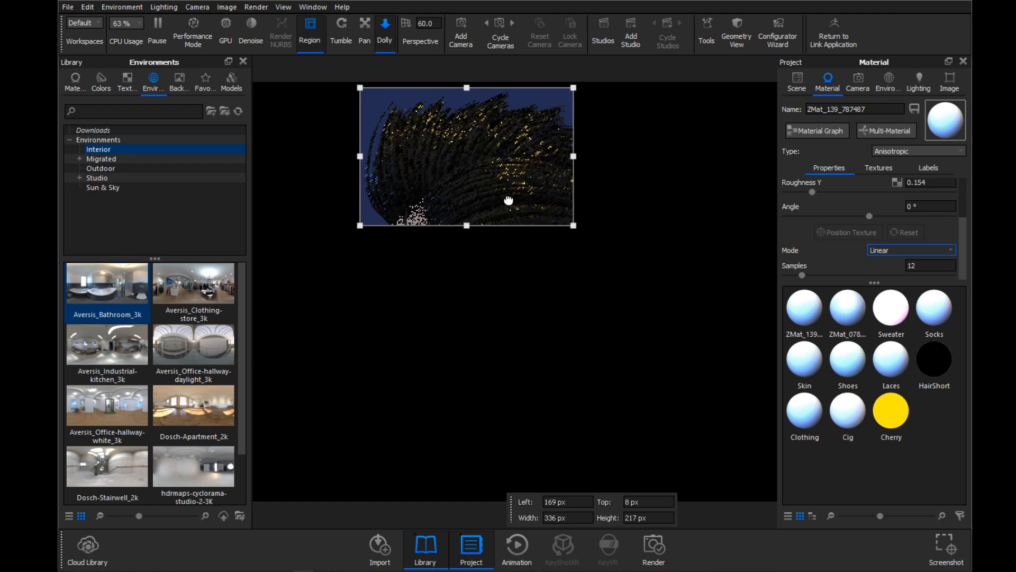
{"action": "scroll", "coordinate": [863, 211], "scroll_direction": "up", "scroll_amount": 2}
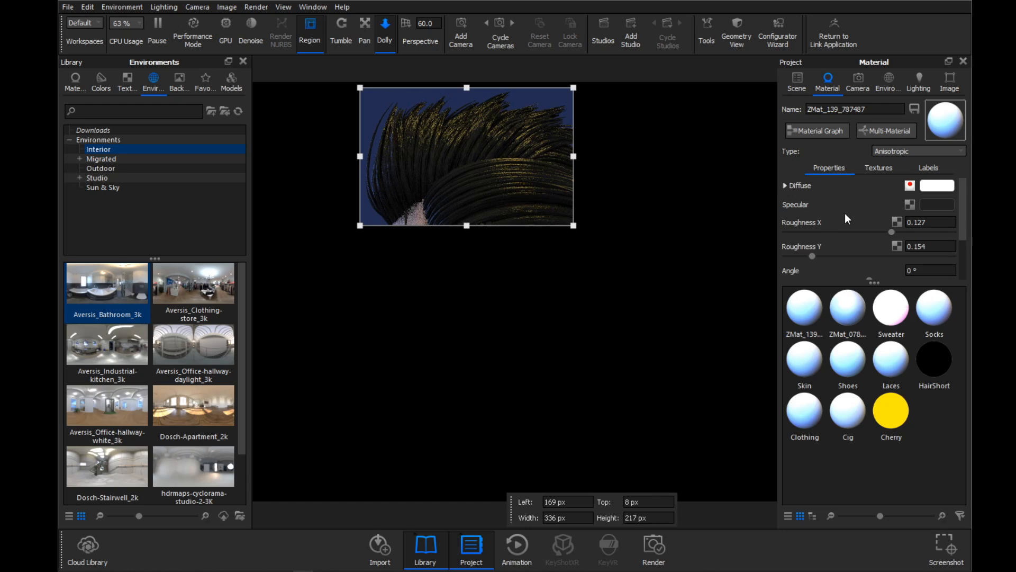
{"action": "scroll", "coordinate": [833, 222], "scroll_direction": "down", "scroll_amount": 2}
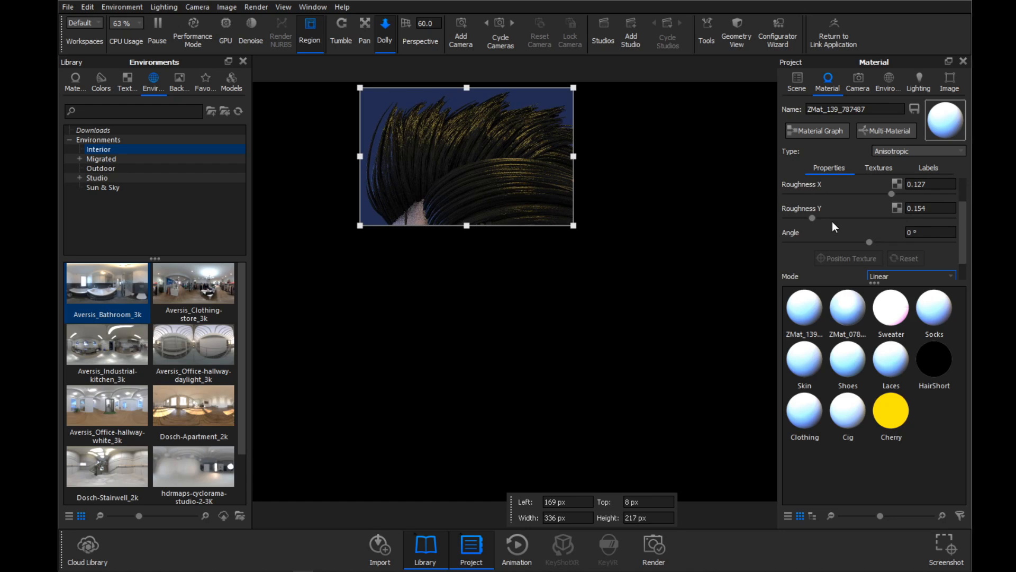
{"action": "scroll", "coordinate": [832, 226], "scroll_direction": "up", "scroll_amount": 2}
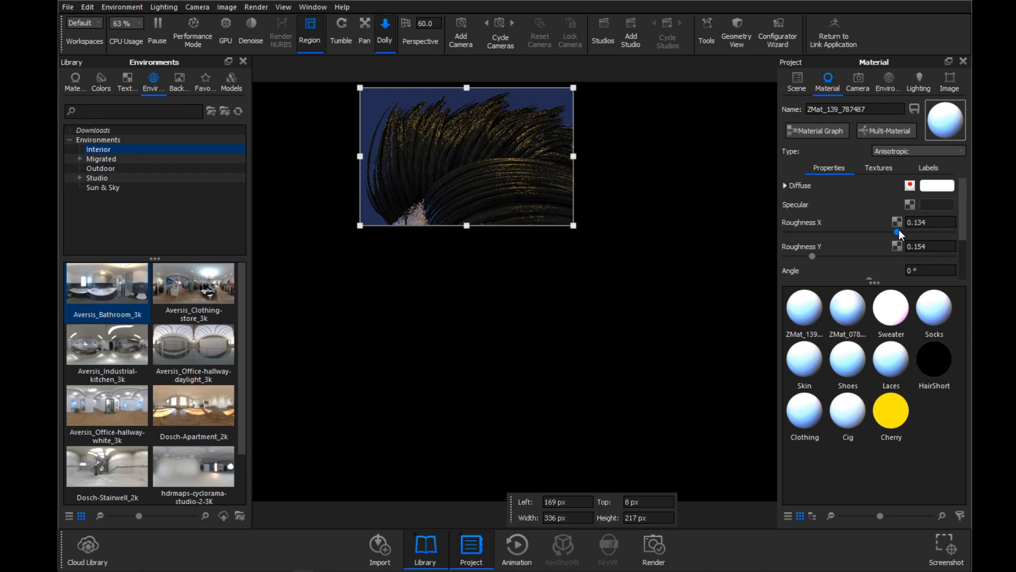
{"action": "left_click", "coordinate": [936, 205]}
{"action": "left_click_drag", "start_coordinate": [702, 250], "coordinate": [687, 250]}
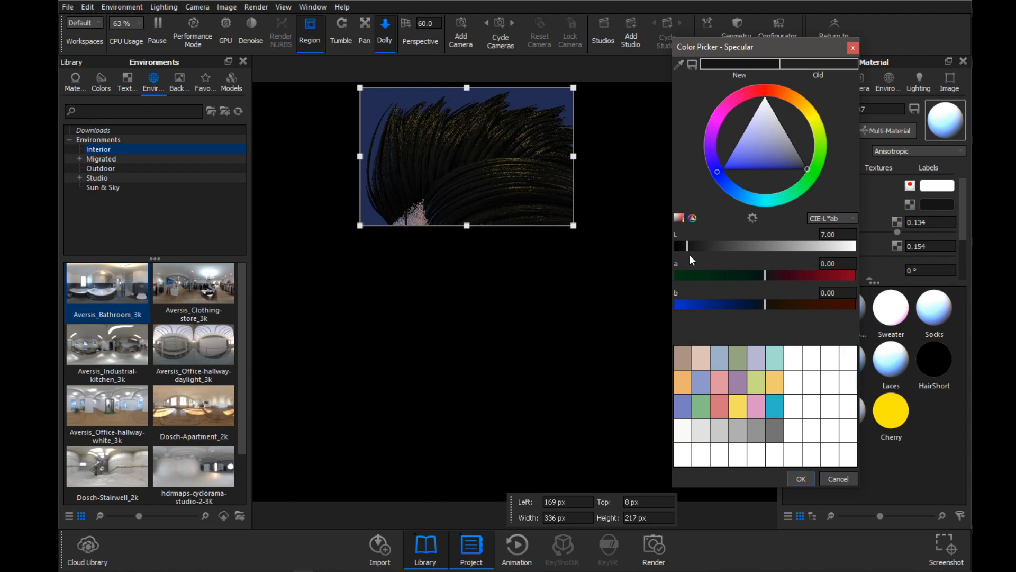
{"action": "left_click", "coordinate": [801, 478]}
{"action": "left_click_drag", "start_coordinate": [481, 185], "coordinate": [495, 265]}
- Change the hair's material type to Advanced and set its Roughness to 0.0786
{"action": "left_click", "coordinate": [894, 149]}
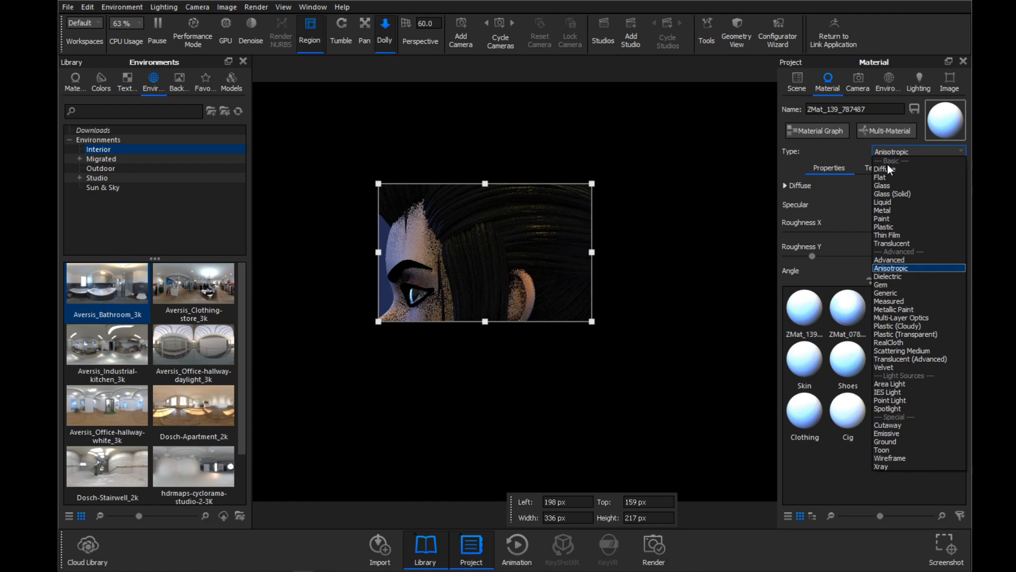
{"action": "left_click", "coordinate": [883, 260]}
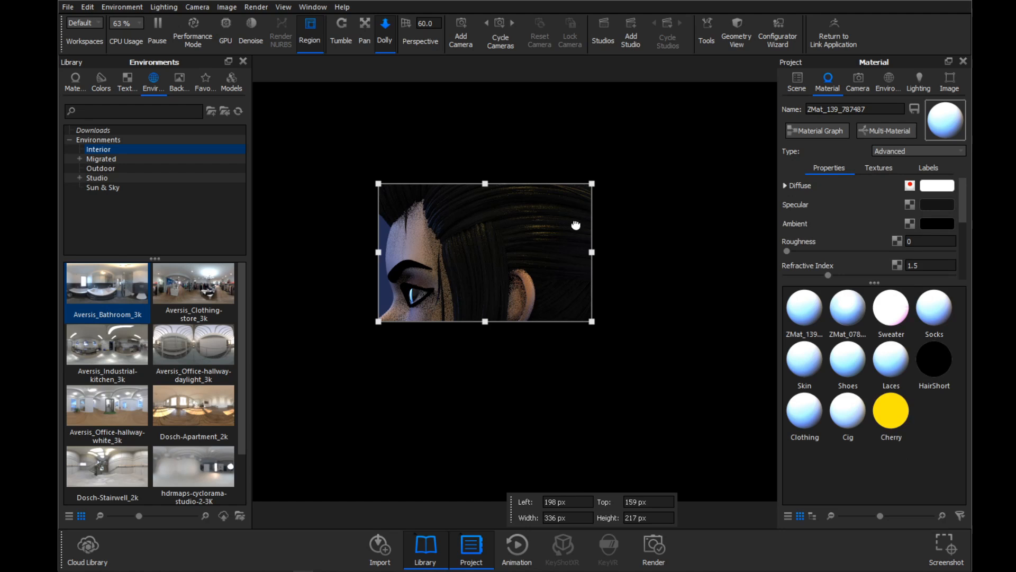
{"action": "left_click_drag", "start_coordinate": [529, 245], "coordinate": [521, 189]}
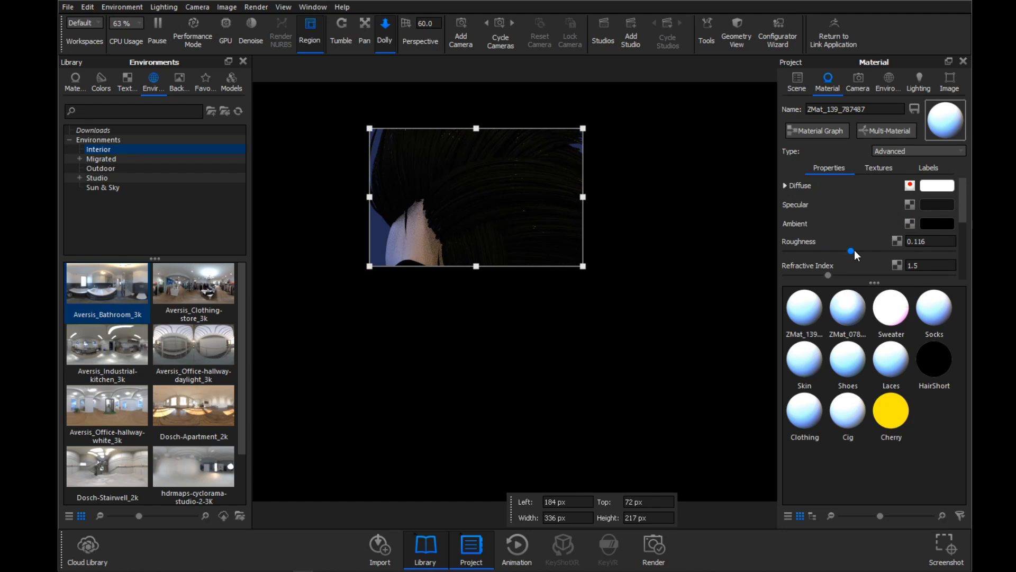
{"action": "left_click_drag", "start_coordinate": [855, 250], "coordinate": [833, 250]}
- Brighten the hair's specular colour to neutral grey (L 29.55, a 0.00, b 0.00) and move the render region over the top hair
{"action": "left_click", "coordinate": [933, 206]}
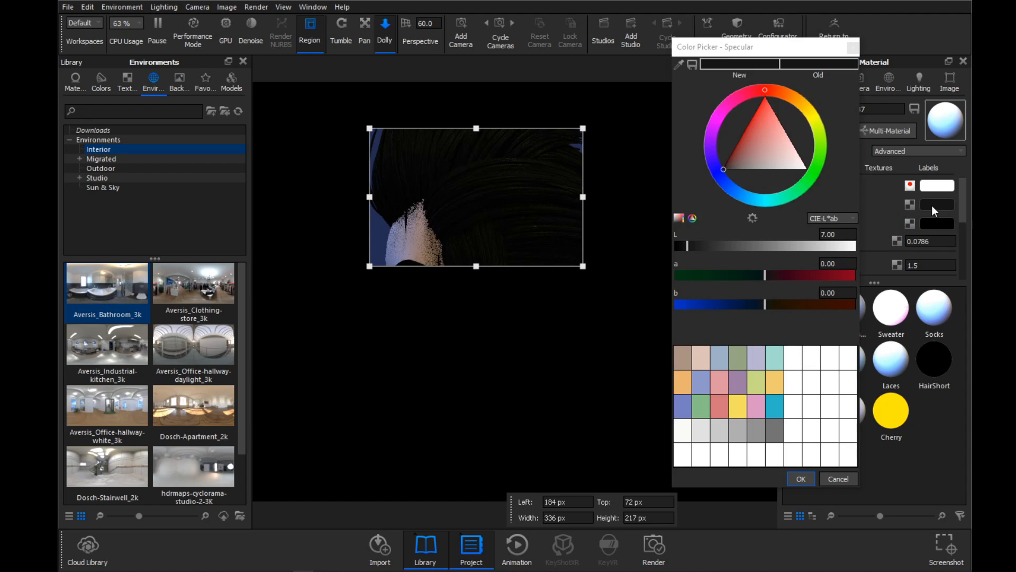
{"action": "left_click_drag", "start_coordinate": [787, 105], "coordinate": [799, 100]}
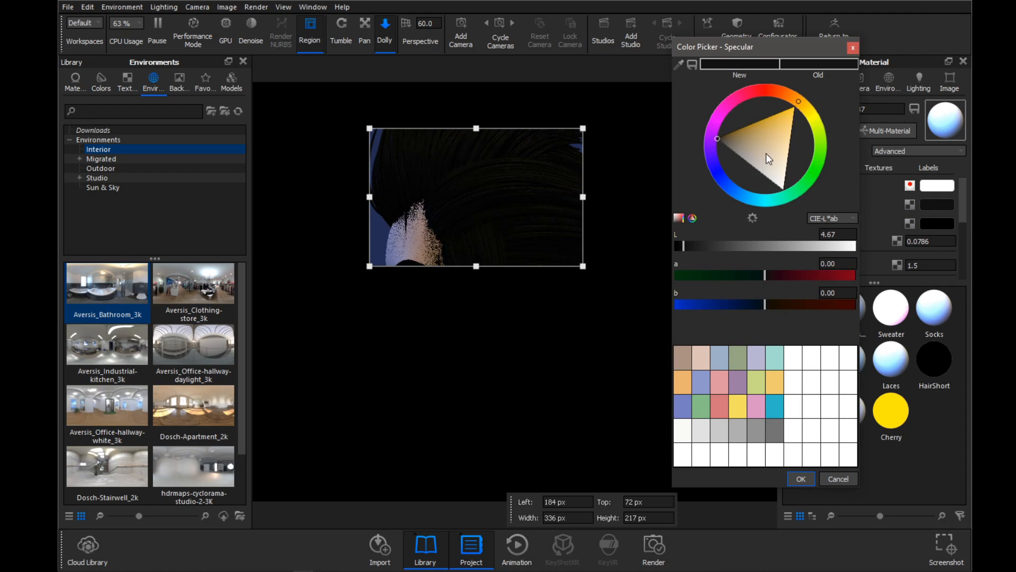
{"action": "left_click", "coordinate": [768, 180]}
{"action": "left_click_drag", "start_coordinate": [767, 183], "coordinate": [711, 157]}
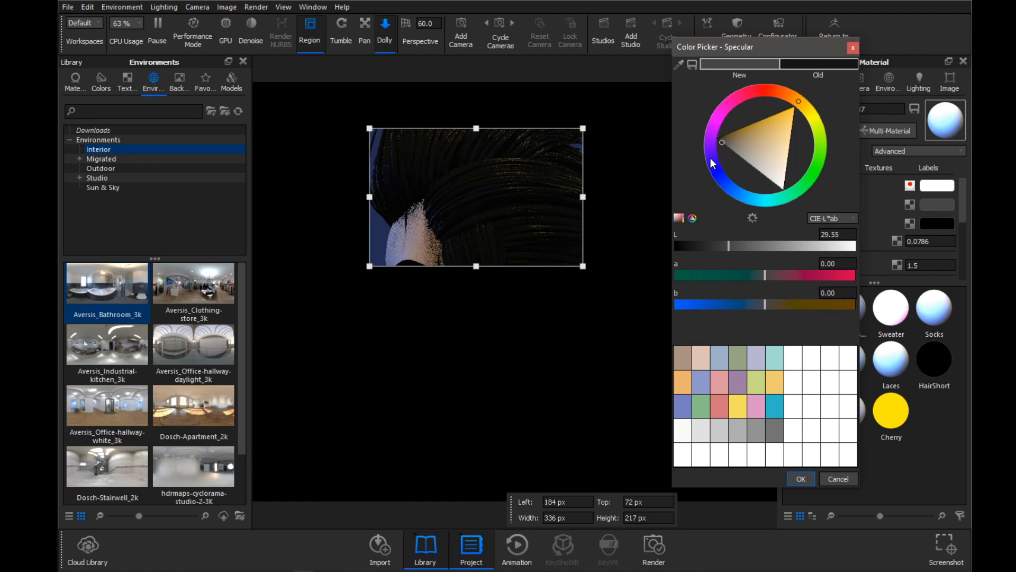
{"action": "left_click", "coordinate": [800, 480]}
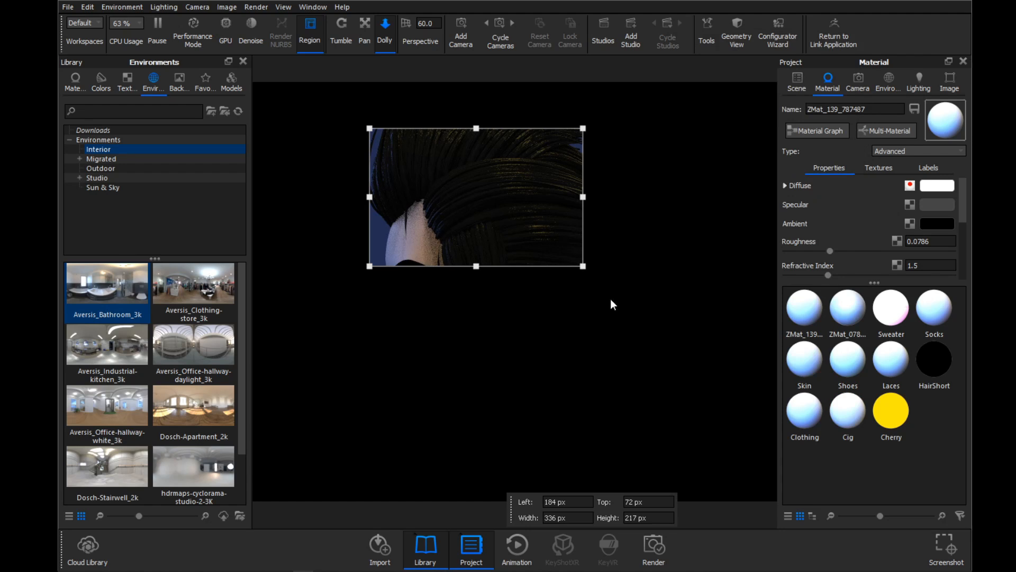
{"action": "left_click_drag", "start_coordinate": [523, 230], "coordinate": [519, 188]}
- Set the hair's Specular Transmission colour to a bright blue
{"action": "scroll", "coordinate": [904, 208], "scroll_direction": "down", "scroll_amount": 3}
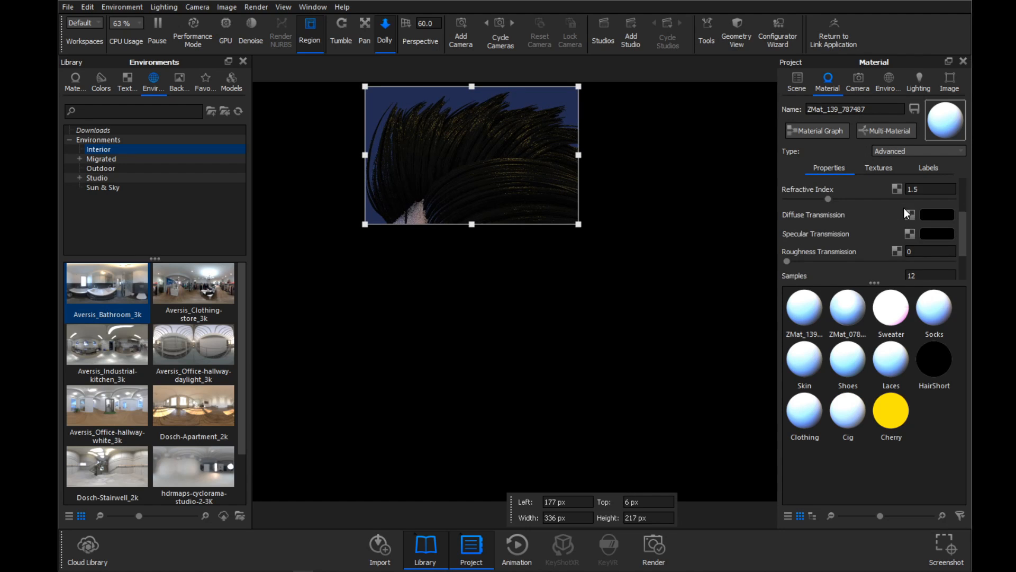
{"action": "left_click", "coordinate": [932, 235]}
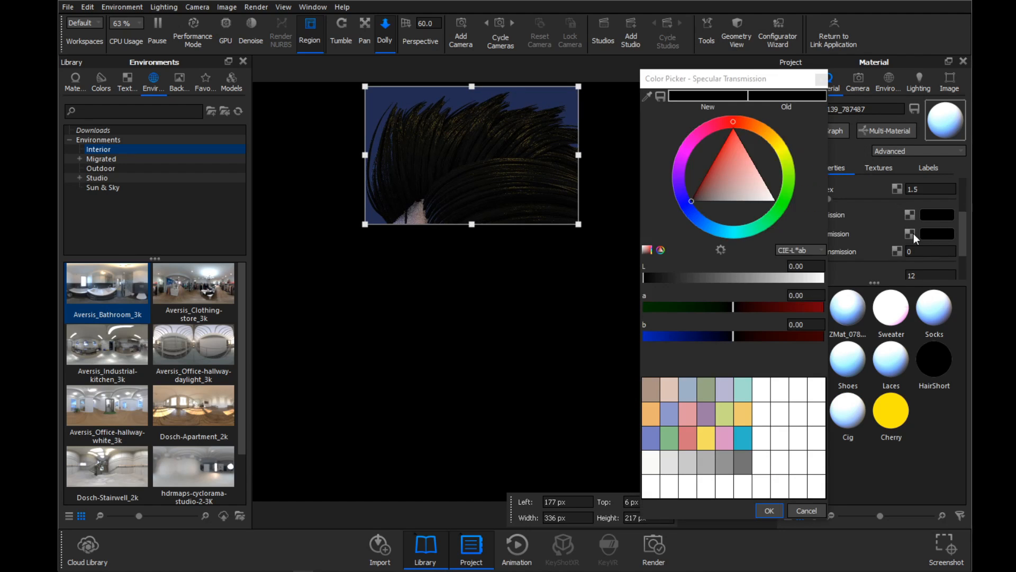
{"action": "left_click", "coordinate": [699, 224]}
{"action": "left_click", "coordinate": [744, 198]}
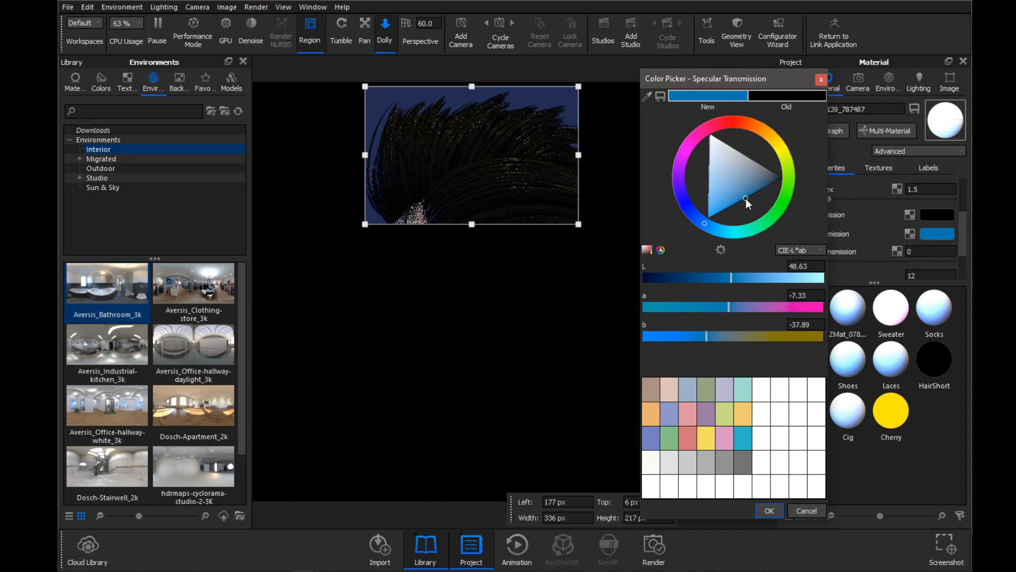
{"action": "left_click_drag", "start_coordinate": [745, 198], "coordinate": [729, 207]}
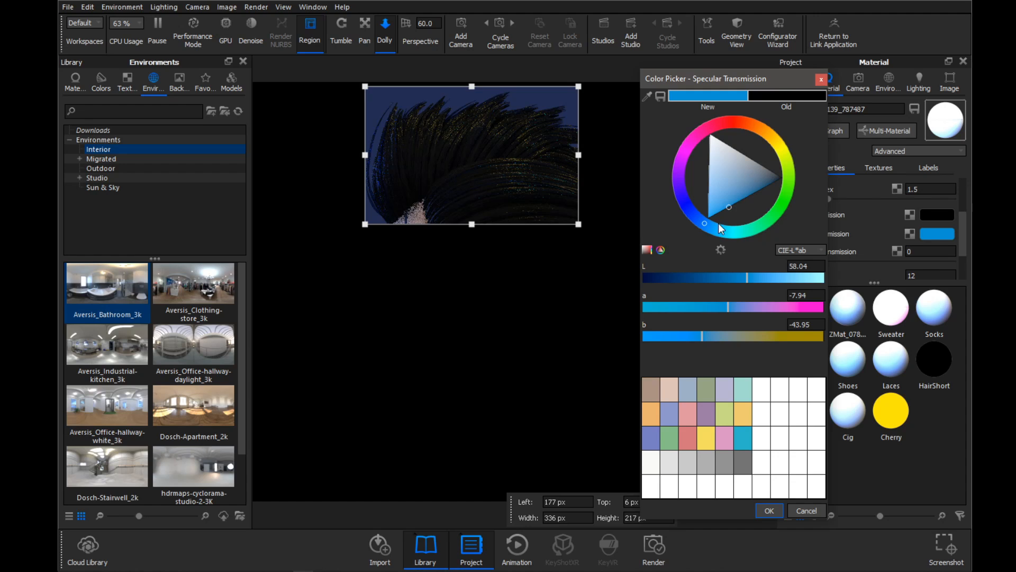
{"action": "left_click_drag", "start_coordinate": [705, 225], "coordinate": [698, 228]}
{"action": "left_click", "coordinate": [770, 509]}
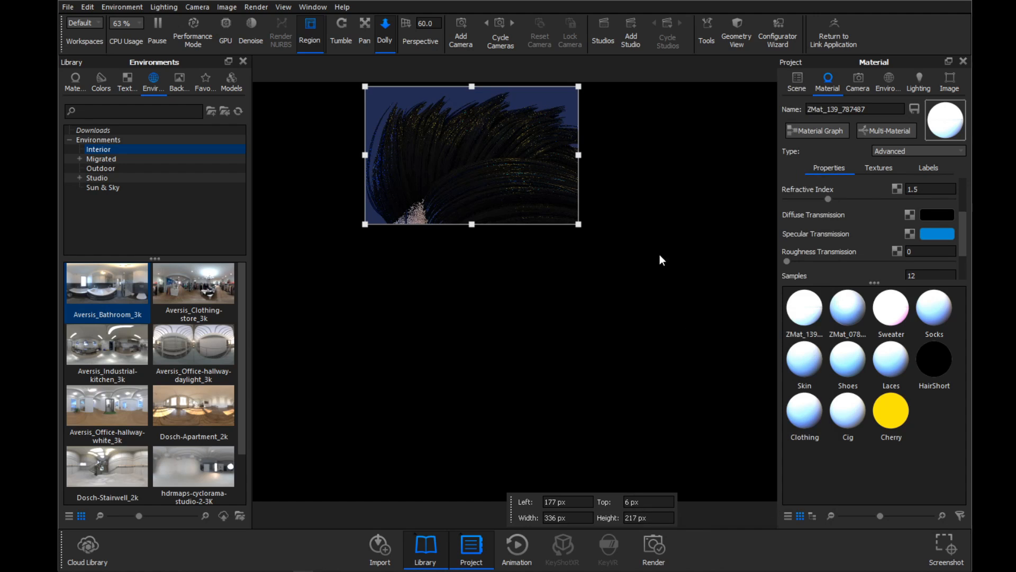
- Set the hair's Diffuse Transmission colour to a dark muted purple (L 11.00, a 7.00, b -6.00)
{"action": "left_click", "coordinate": [941, 214]}
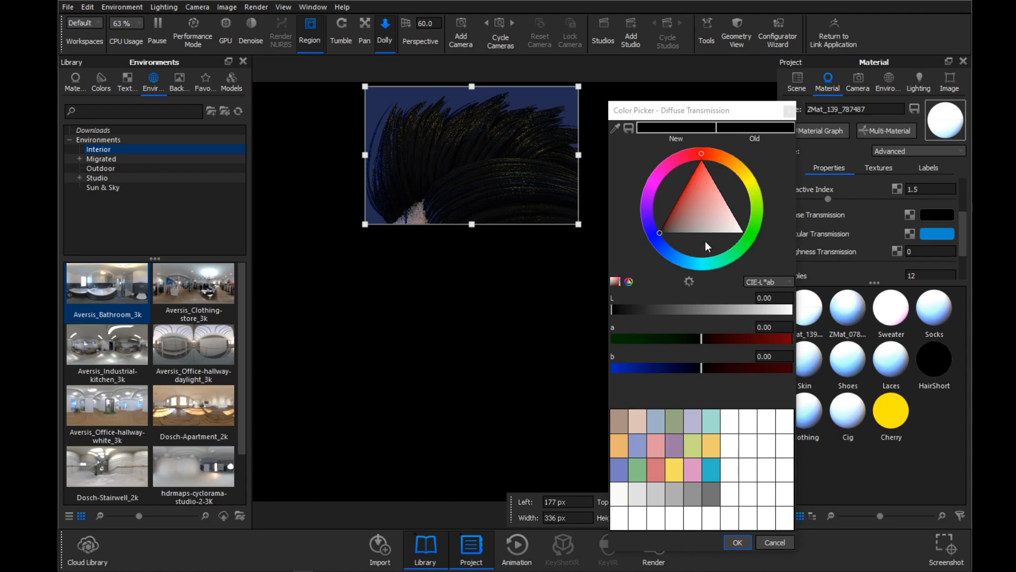
{"action": "mouse_move", "coordinate": [710, 225]}
{"action": "left_mouse_down"}
{"action": "mouse_move", "coordinate": [709, 237]}
{"action": "mouse_move", "coordinate": [690, 242]}
{"action": "mouse_move", "coordinate": [753, 233]}
{"action": "left_mouse_up"}
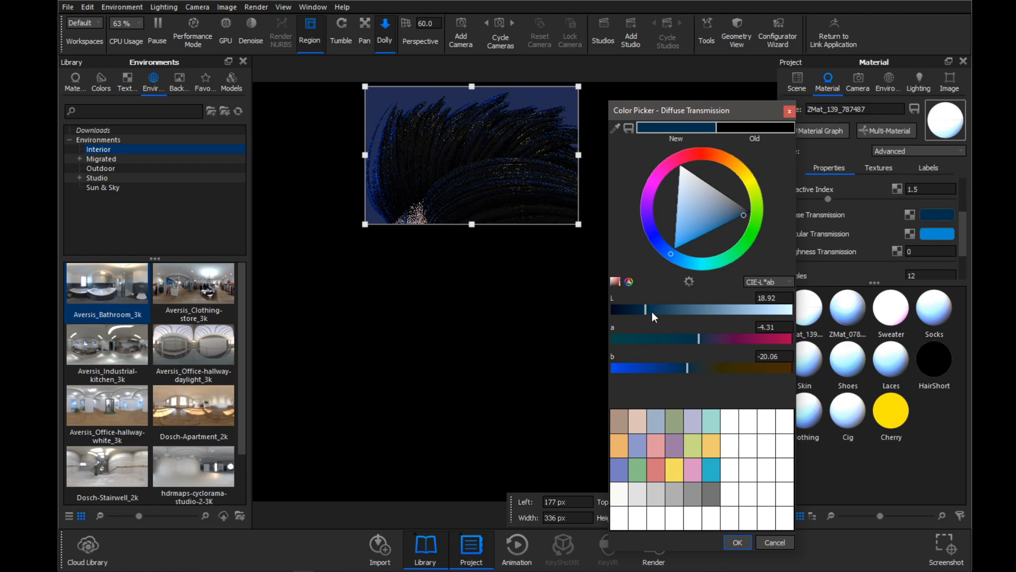
{"action": "left_click_drag", "start_coordinate": [652, 312], "coordinate": [630, 317]}
{"action": "left_click_drag", "start_coordinate": [698, 339], "coordinate": [697, 369]}
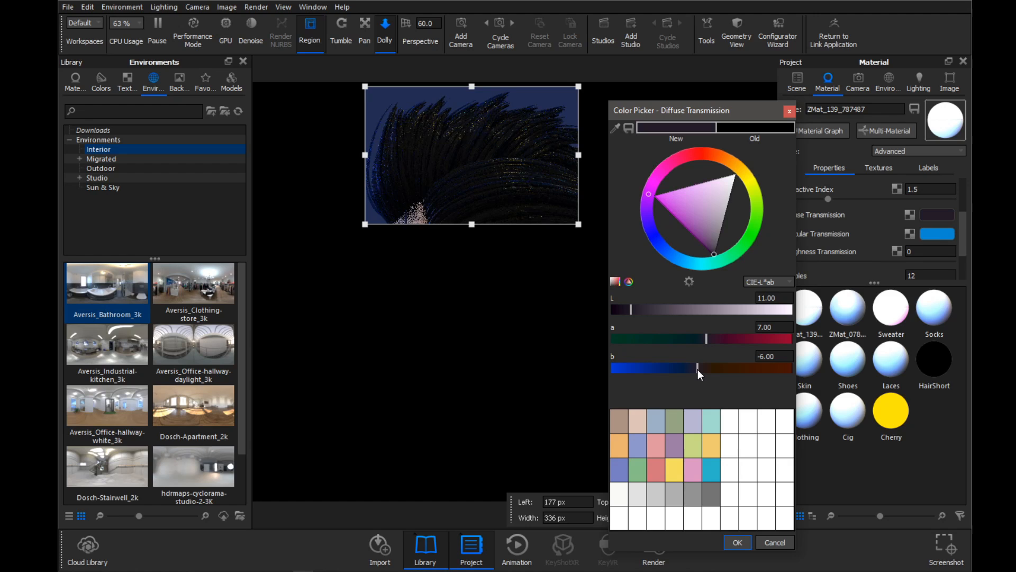
{"action": "left_click", "coordinate": [737, 542]}
- Set the hair's Roughness Transmission to 0.359 and Samples to 32, checking the lower strands and the crown in the render region
{"action": "left_click_drag", "start_coordinate": [524, 218], "coordinate": [693, 384]}
{"action": "left_click_drag", "start_coordinate": [785, 261], "coordinate": [893, 278]}
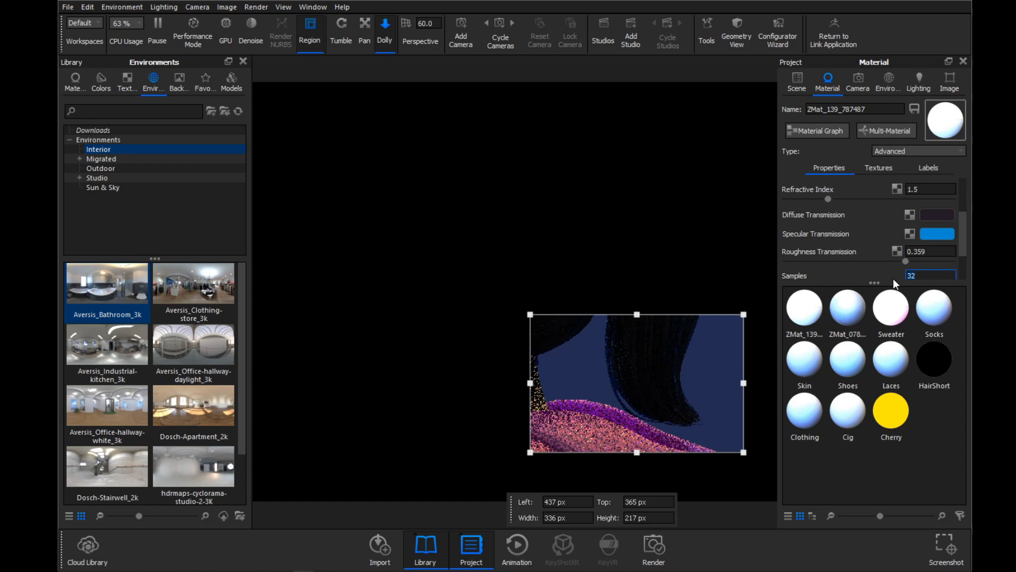
{"action": "left_click_drag", "start_coordinate": [688, 378], "coordinate": [492, 181]}
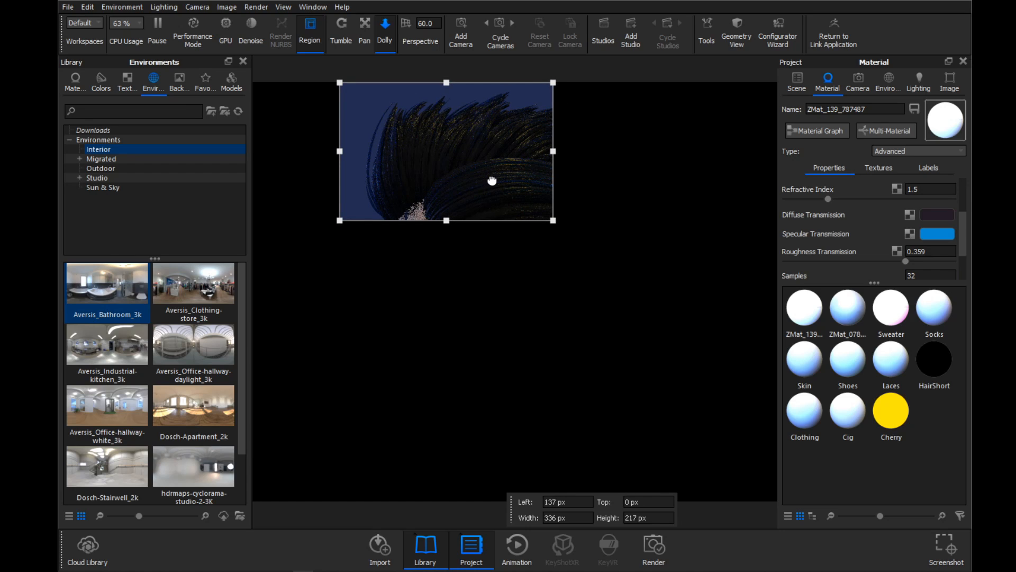
- Darken the hair's specular colour to L 24.00 and shift the render region over the top hair
{"action": "scroll", "coordinate": [858, 218], "scroll_direction": "up", "scroll_amount": 3}
{"action": "left_click", "coordinate": [925, 204]}
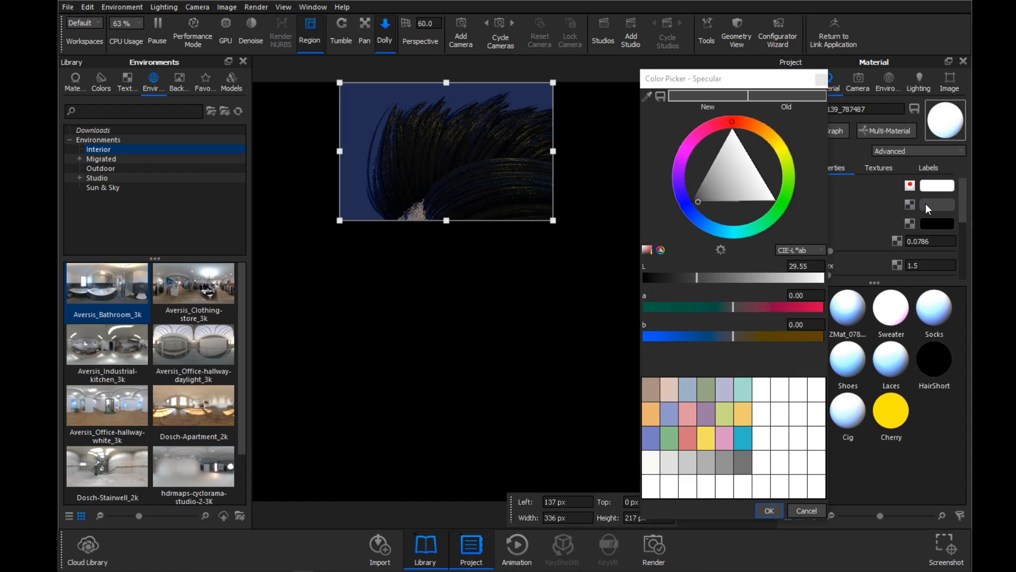
{"action": "left_click_drag", "start_coordinate": [695, 277], "coordinate": [685, 277]}
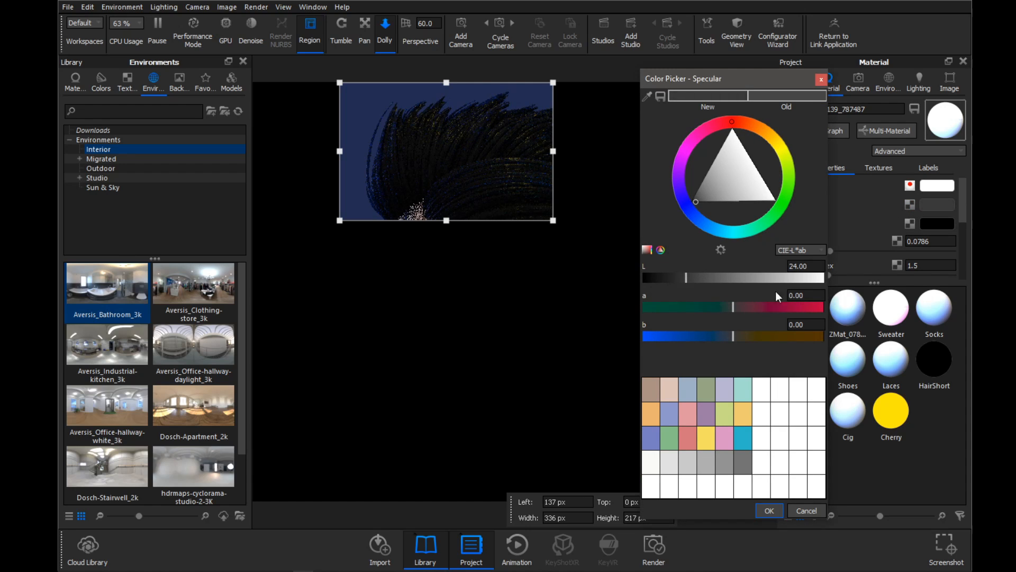
{"action": "left_click", "coordinate": [769, 510]}
{"action": "left_click_drag", "start_coordinate": [495, 190], "coordinate": [541, 206]}
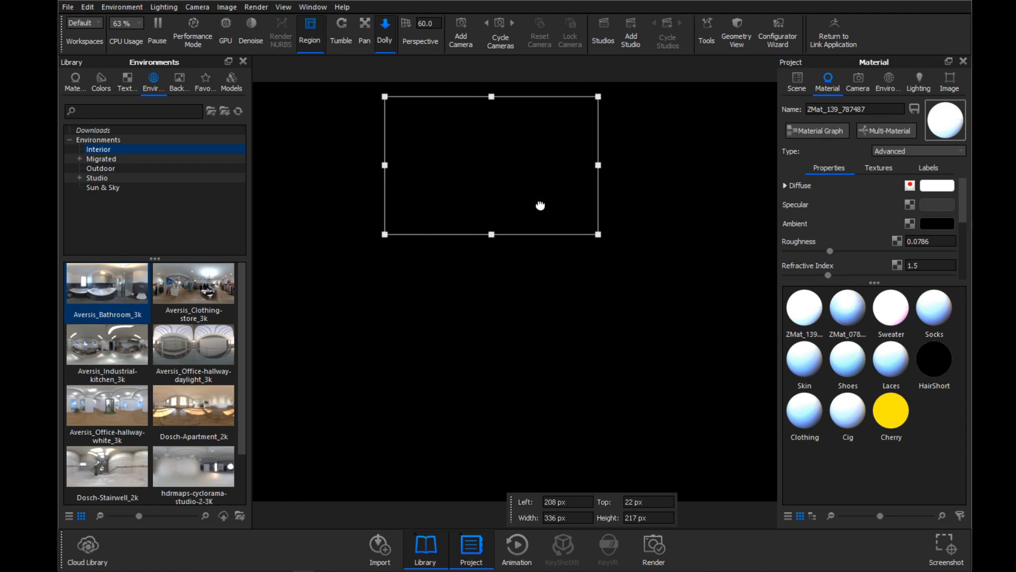
- Set the hair's Ambient colour to a dark purple (L 9.74, a 37.66, b -42.35)
{"action": "left_click", "coordinate": [932, 223]}
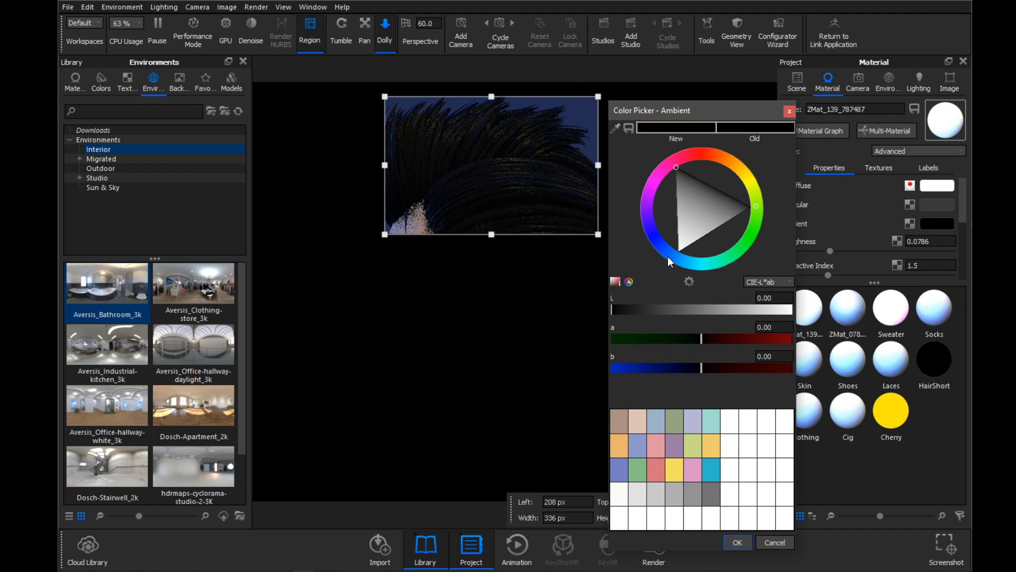
{"action": "left_click_drag", "start_coordinate": [668, 257], "coordinate": [675, 259]}
{"action": "left_click", "coordinate": [720, 226]}
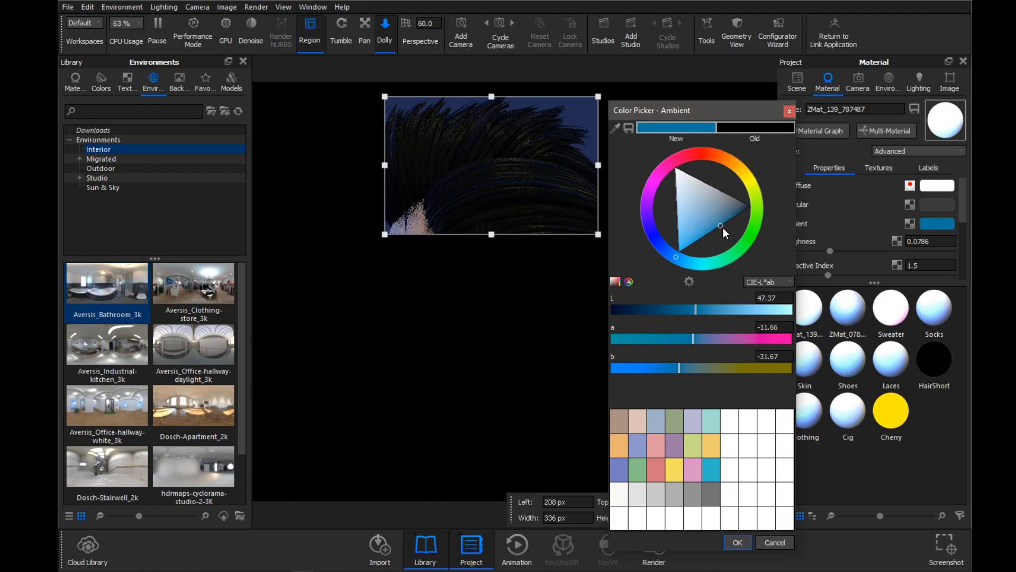
{"action": "left_click", "coordinate": [703, 244]}
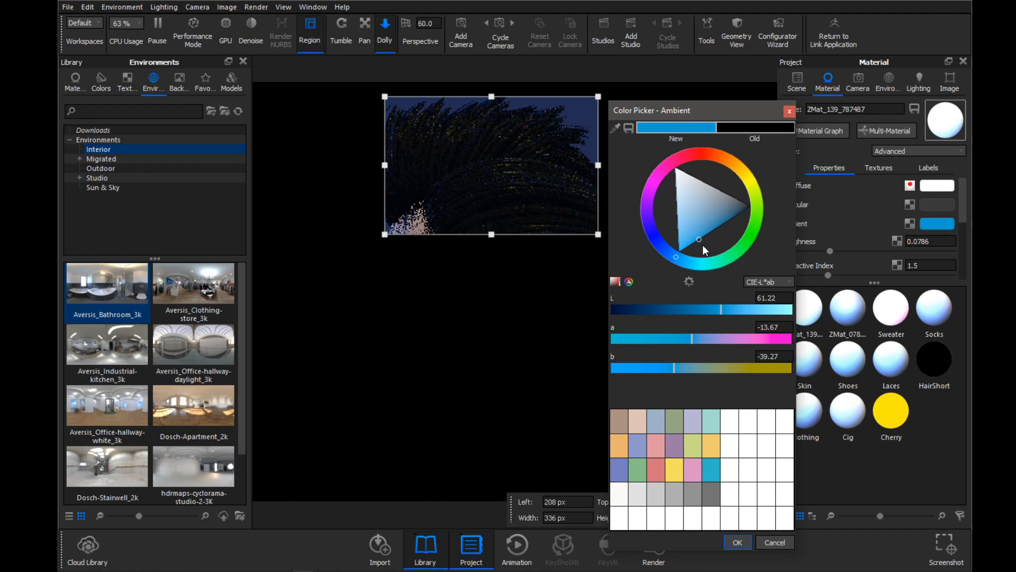
{"action": "left_click", "coordinate": [684, 264]}
{"action": "left_click_drag", "start_coordinate": [710, 236], "coordinate": [745, 215]}
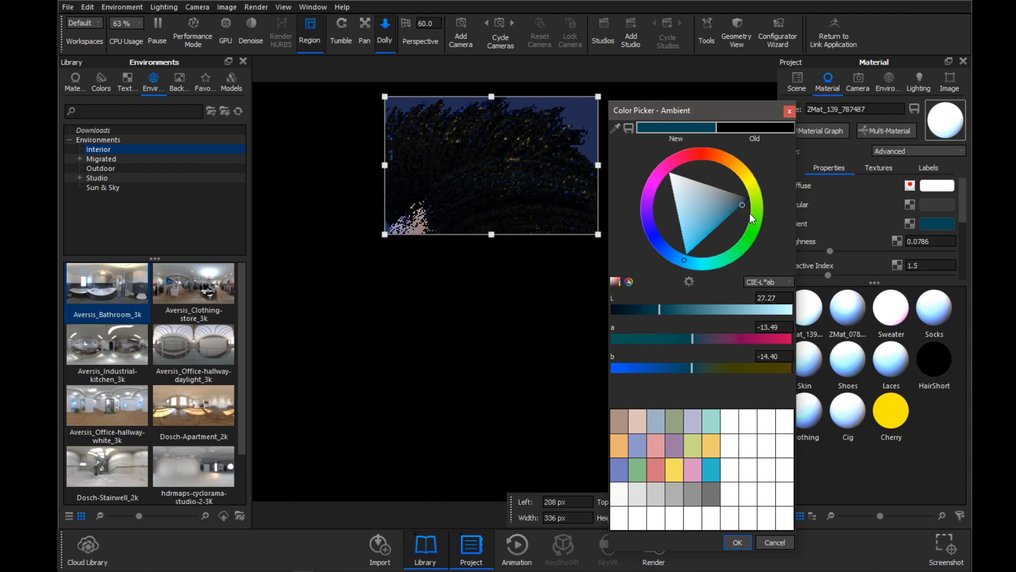
{"action": "left_click", "coordinate": [644, 228]}
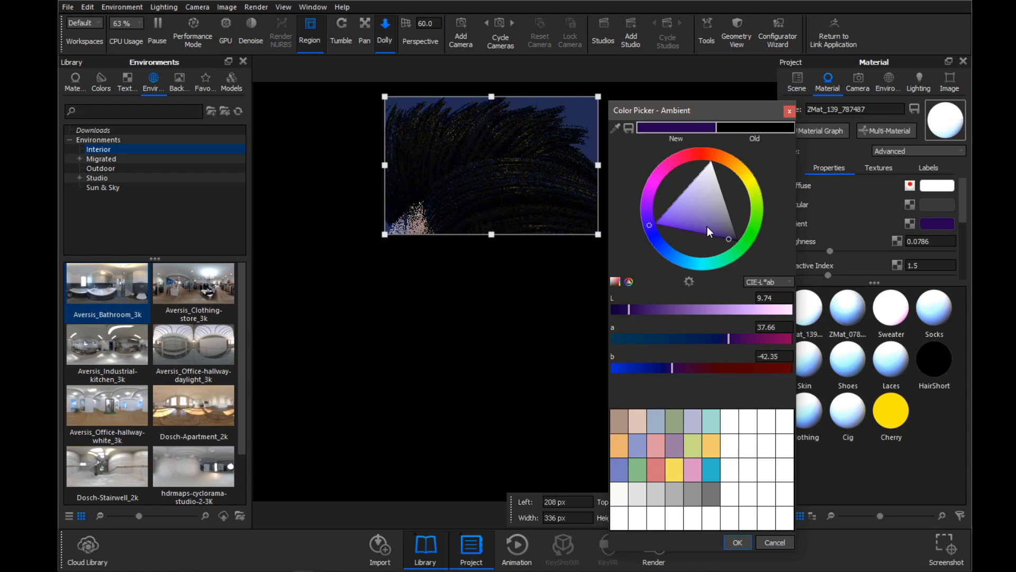
{"action": "left_click", "coordinate": [737, 542]}
- Shift the render region over the crown, turn off region rendering, and orbit around to the whole upper body
{"action": "left_click_drag", "start_coordinate": [531, 218], "coordinate": [514, 191]}
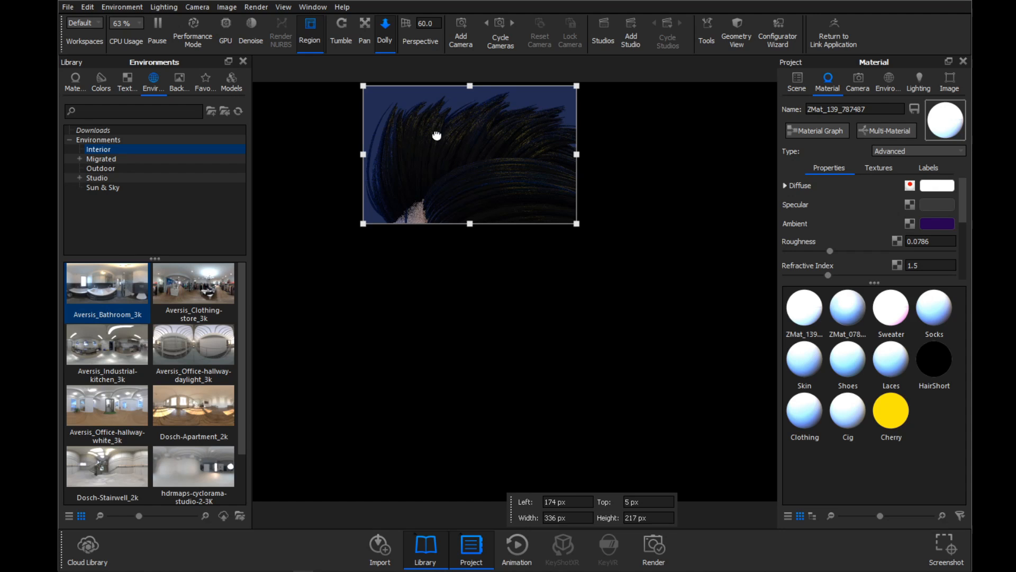
{"action": "left_click", "coordinate": [315, 42]}
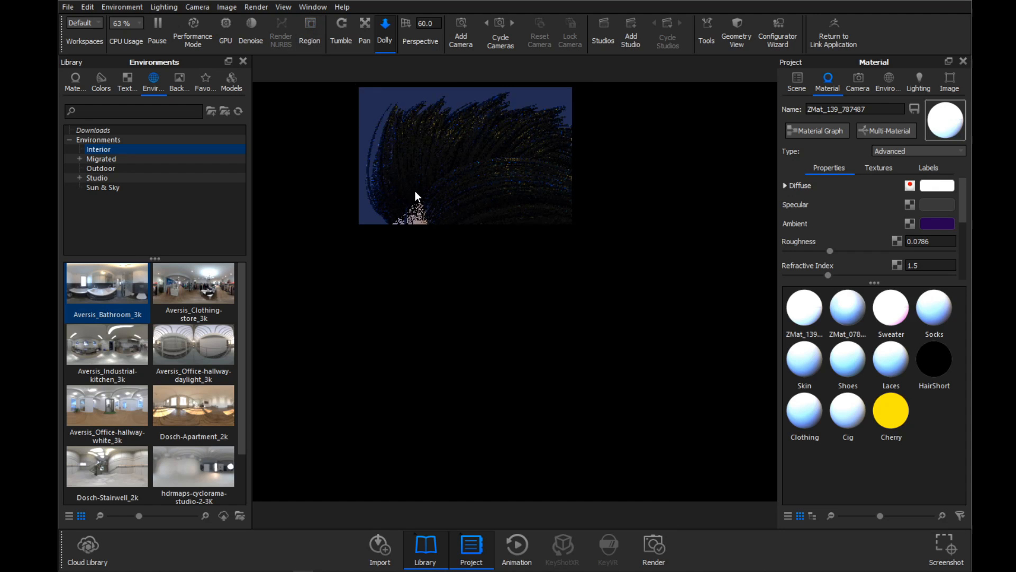
{"action": "left_click_drag", "start_coordinate": [415, 196], "coordinate": [669, 323]}
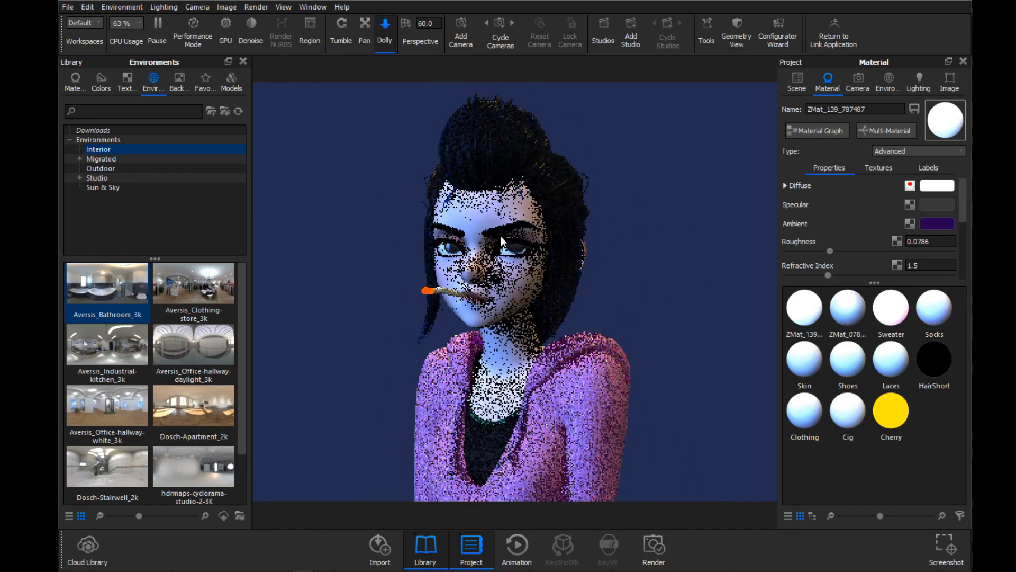
- Enable Blend with Color on the Skin material's diffuse texture and open its blend colour for editing
{"action": "double_click", "coordinate": [495, 211]}
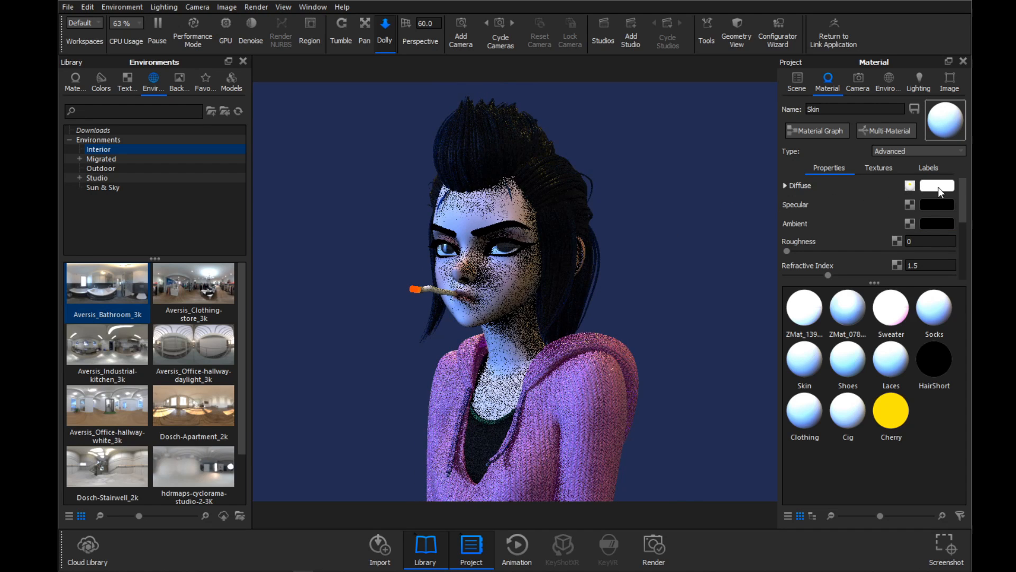
{"action": "left_click", "coordinate": [785, 185]}
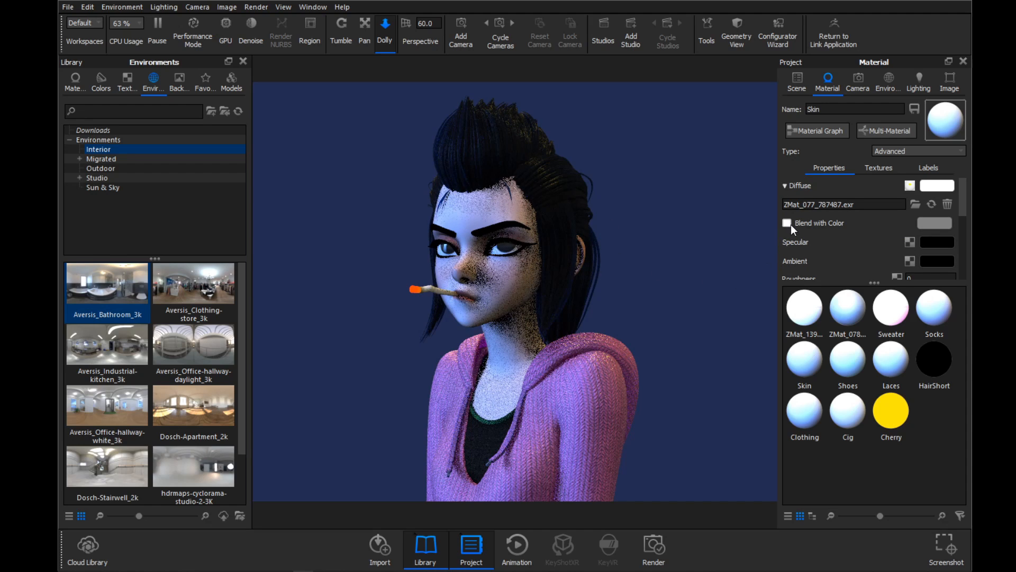
{"action": "left_click", "coordinate": [947, 203]}
{"action": "left_click", "coordinate": [935, 222]}
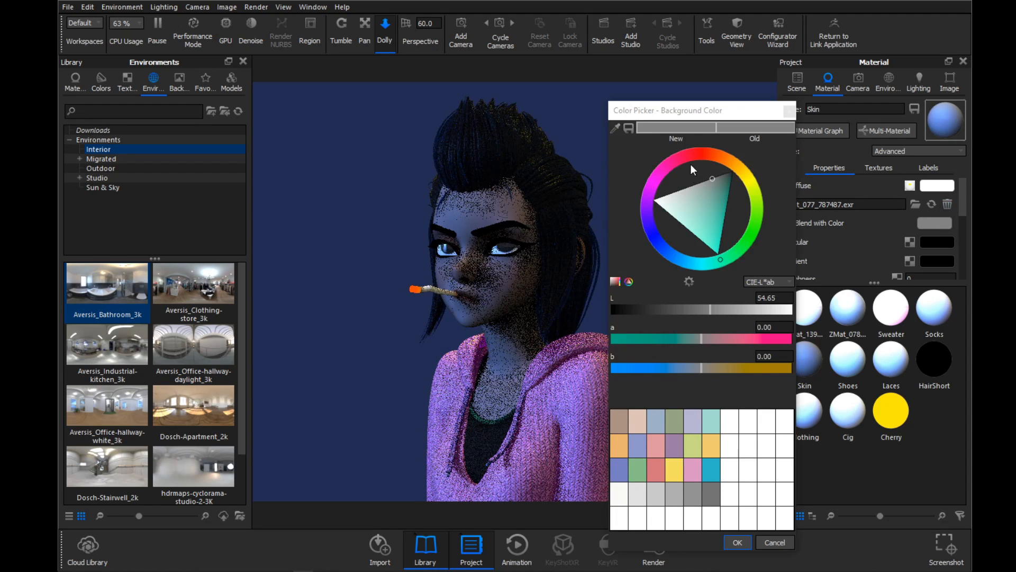
- Set the Skin's diffuse blend colour to a muted beige (L 73.00, a 4.55, b 5.10)
{"action": "left_click", "coordinate": [718, 158]}
{"action": "mouse_move", "coordinate": [715, 177]}
{"action": "left_mouse_down"}
{"action": "mouse_move", "coordinate": [696, 184]}
{"action": "mouse_move", "coordinate": [715, 197]}
{"action": "mouse_move", "coordinate": [707, 213]}
{"action": "left_mouse_up"}
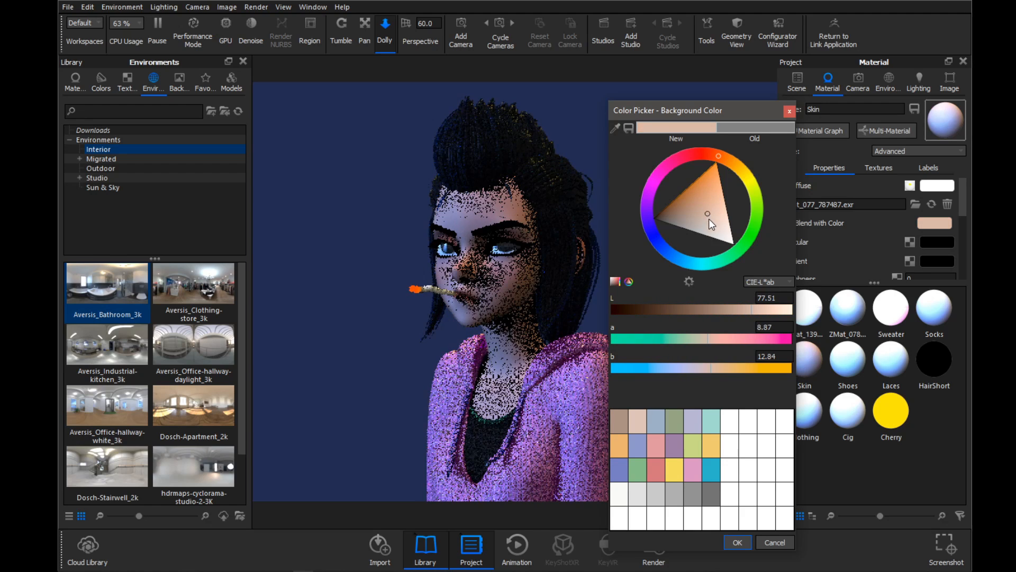
{"action": "left_click", "coordinate": [717, 157]}
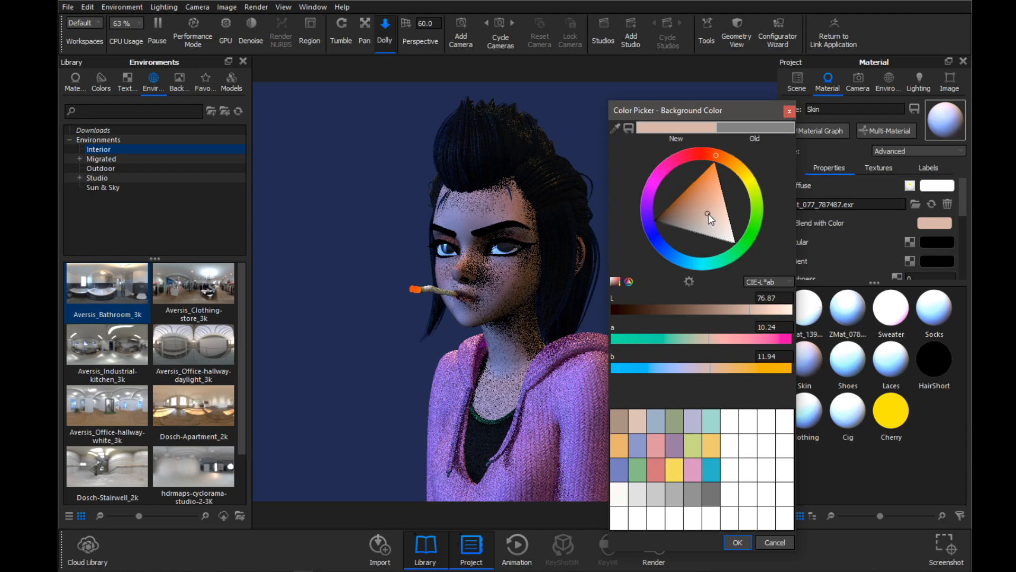
{"action": "left_click_drag", "start_coordinate": [708, 215], "coordinate": [704, 225]}
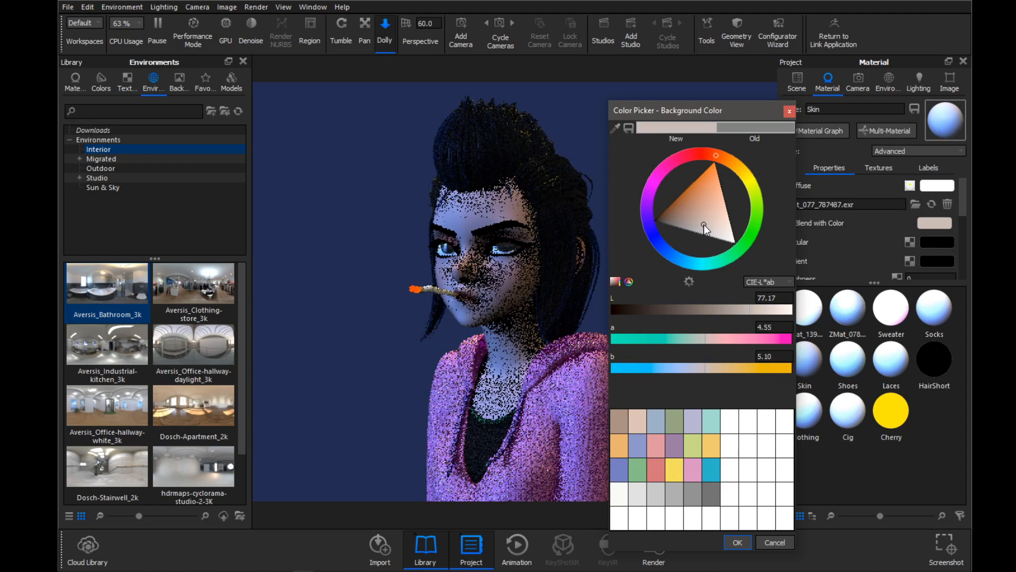
{"action": "left_click", "coordinate": [745, 308]}
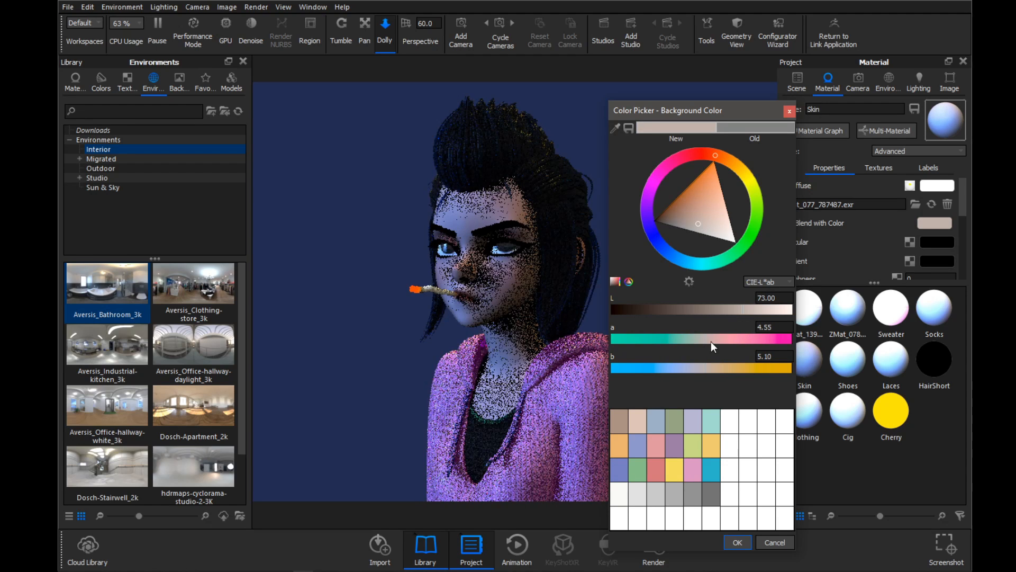
{"action": "left_click_drag", "start_coordinate": [676, 114], "coordinate": [714, 65]}
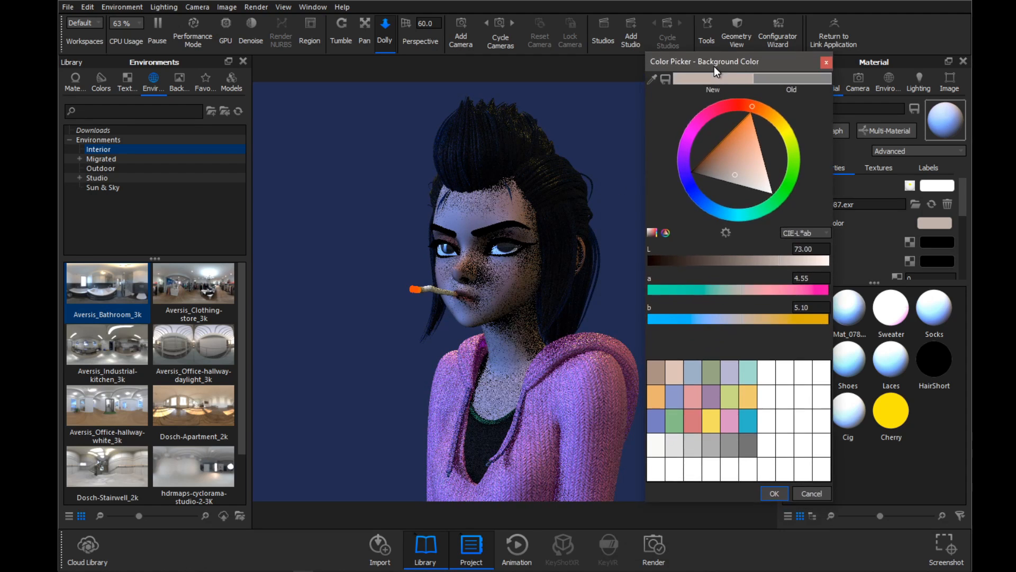
{"action": "left_click", "coordinate": [774, 492]}
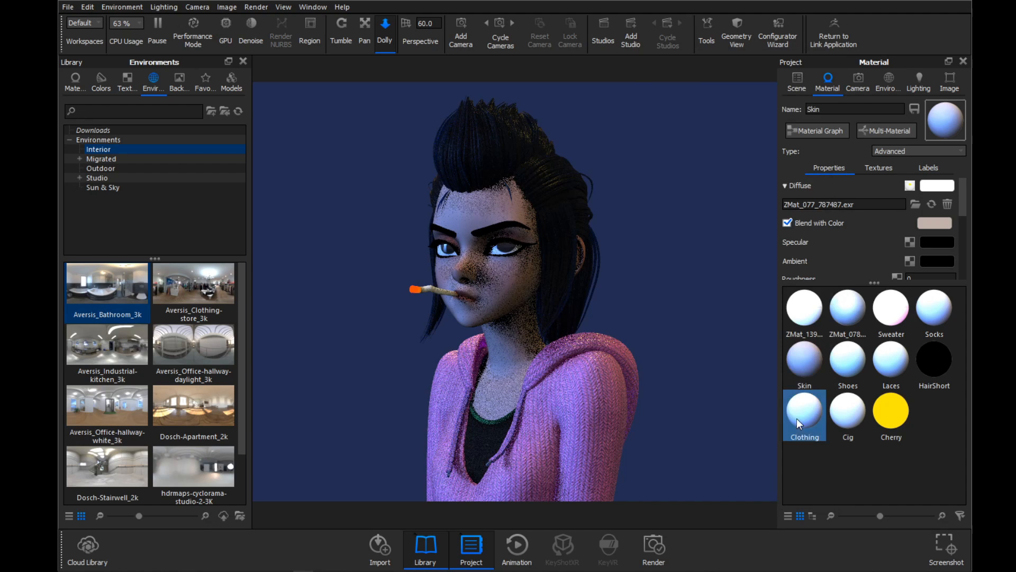
- Change the Skin material's type to Translucent and set its Surface colour to a pale greyish beige
{"action": "left_click", "coordinate": [882, 154]}
{"action": "left_click", "coordinate": [889, 243]}
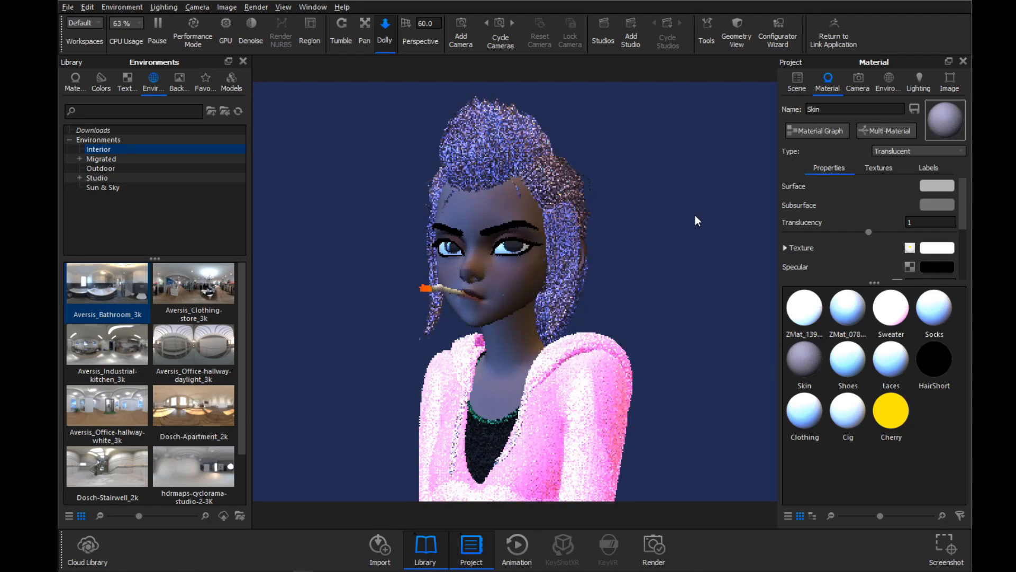
{"action": "left_click", "coordinate": [935, 187]}
{"action": "mouse_move", "coordinate": [737, 150]}
{"action": "left_mouse_down"}
{"action": "mouse_move", "coordinate": [737, 110]}
{"action": "mouse_move", "coordinate": [728, 158]}
{"action": "mouse_move", "coordinate": [744, 180]}
{"action": "left_mouse_up"}
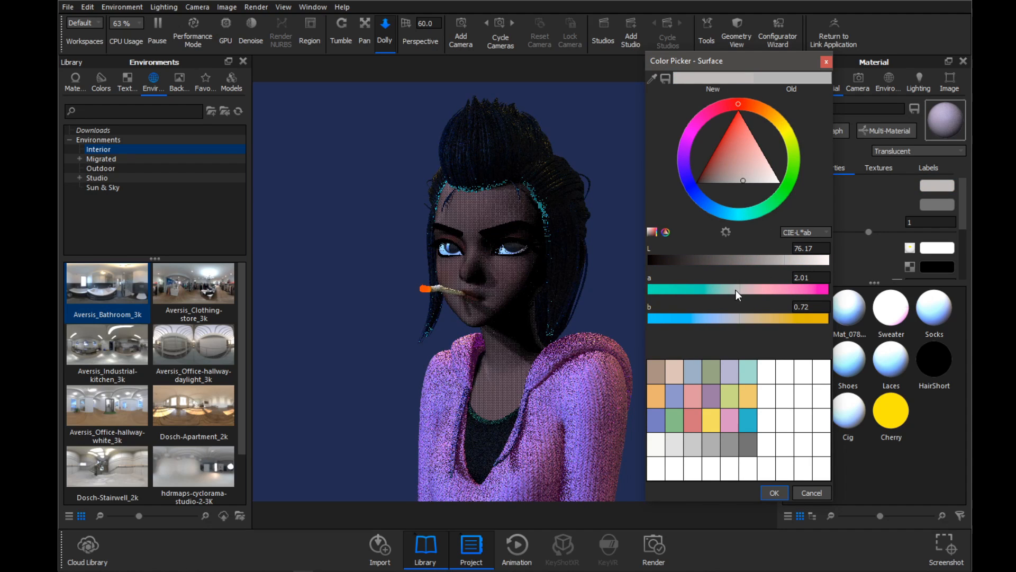
{"action": "left_click_drag", "start_coordinate": [736, 290], "coordinate": [745, 292]}
{"action": "left_click_drag", "start_coordinate": [744, 171], "coordinate": [748, 184]}
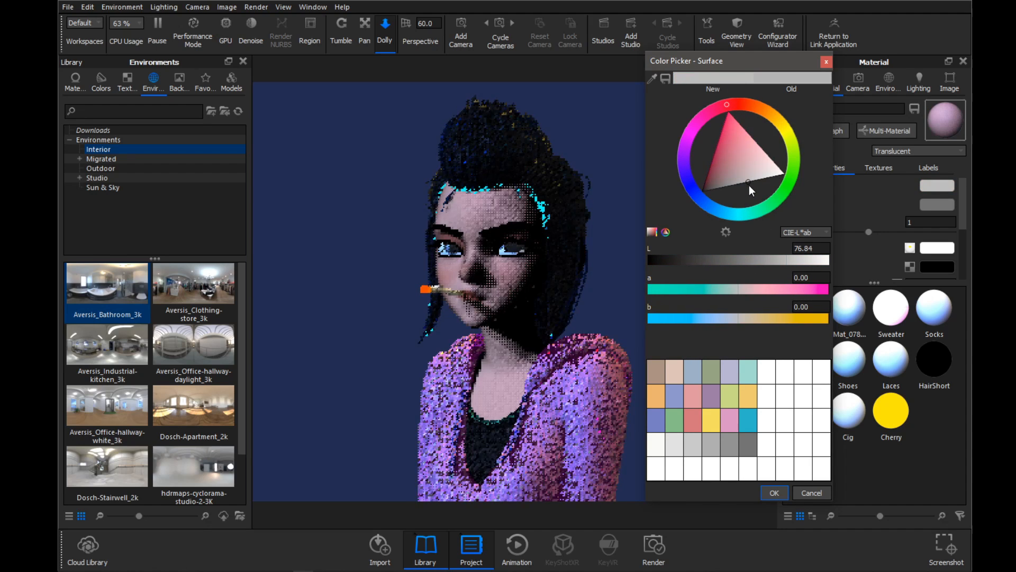
{"action": "left_click_drag", "start_coordinate": [738, 291], "coordinate": [751, 318]}
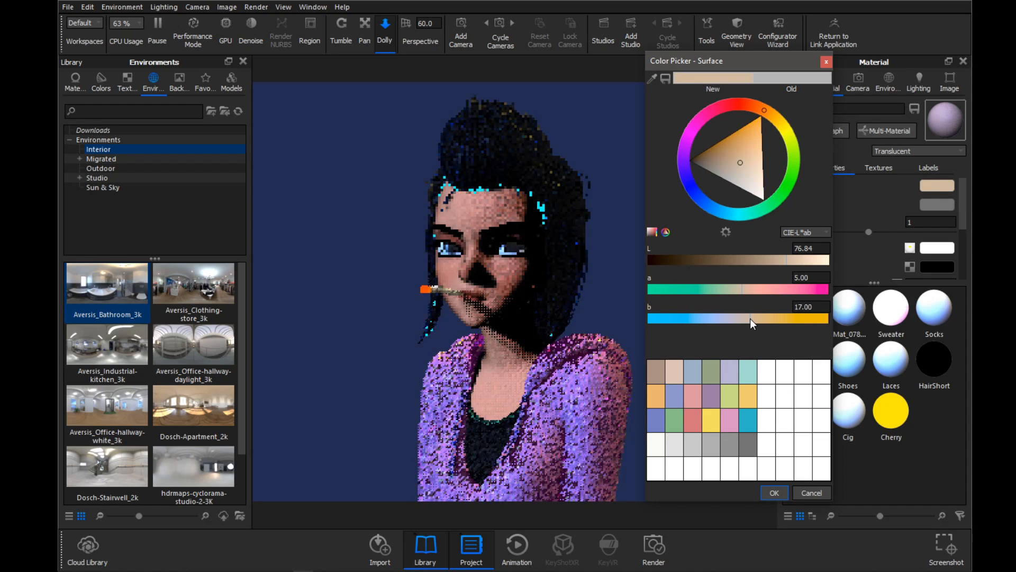
{"action": "left_click", "coordinate": [761, 108]}
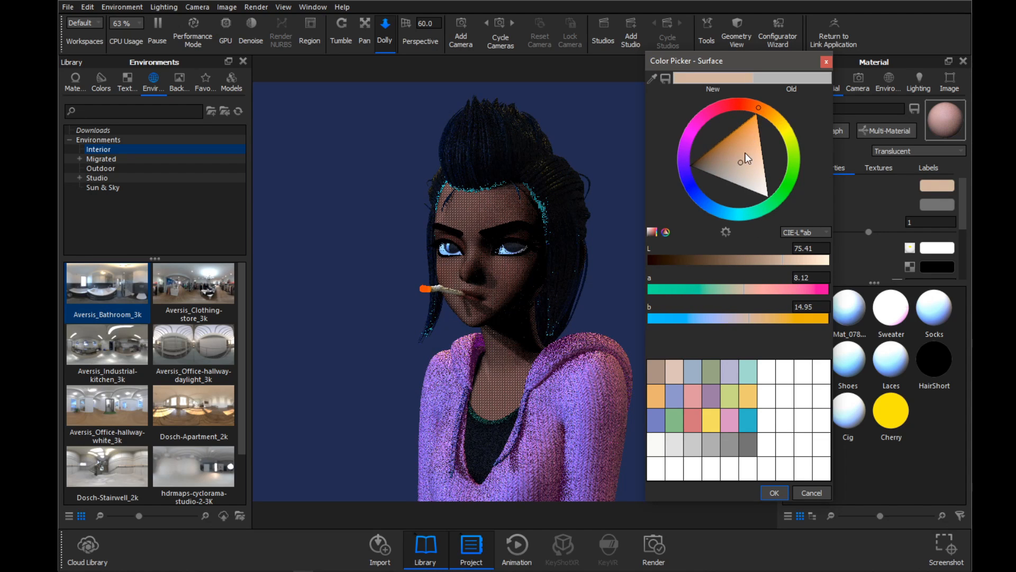
{"action": "left_click_drag", "start_coordinate": [747, 159], "coordinate": [739, 178]}
{"action": "left_click", "coordinate": [772, 493]}
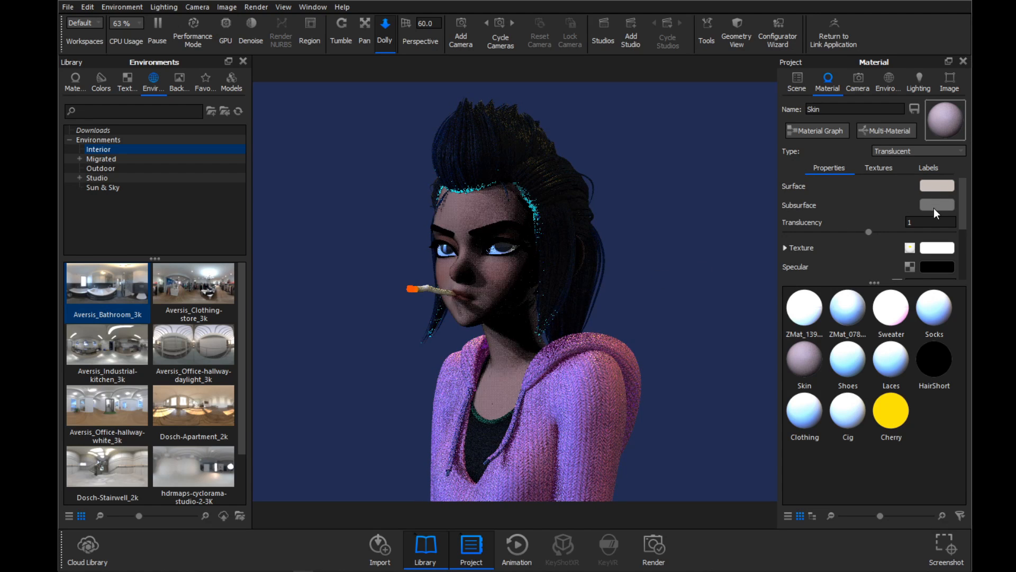
- Set the Skin's Surface colour to a light peachy pink (L 87.62, a 13.97, b 11.55)
{"action": "left_click", "coordinate": [930, 185]}
{"action": "left_click_drag", "start_coordinate": [786, 262], "coordinate": [807, 262]}
{"action": "left_click", "coordinate": [744, 289]}
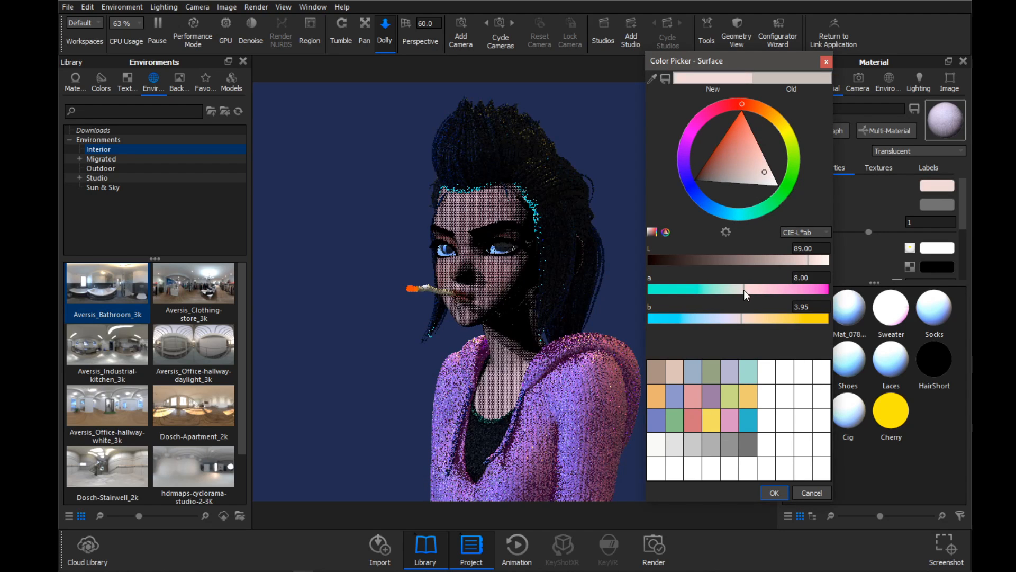
{"action": "left_click", "coordinate": [745, 318]}
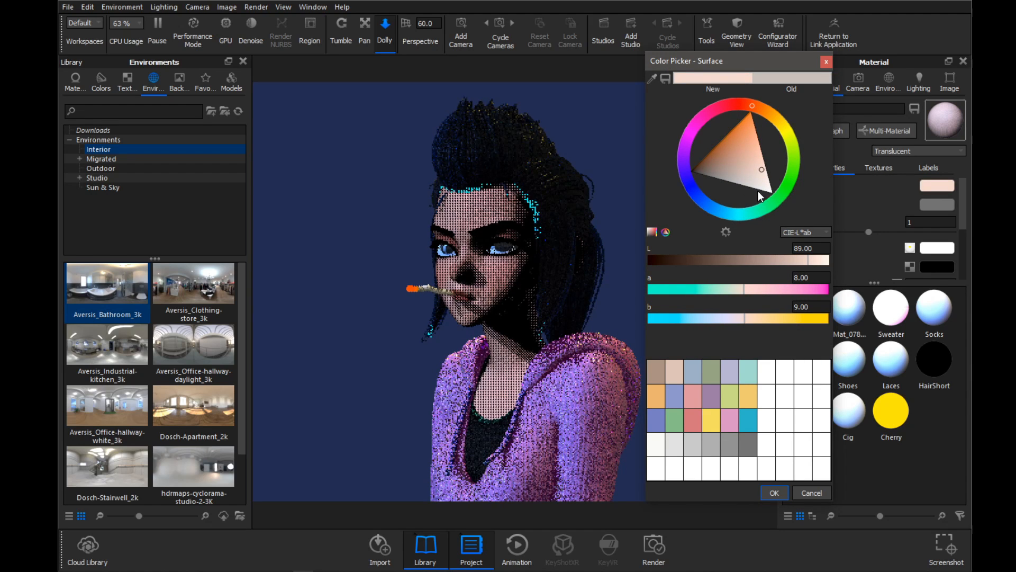
{"action": "mouse_move", "coordinate": [753, 168]}
{"action": "left_mouse_down"}
{"action": "mouse_move", "coordinate": [747, 187]}
{"action": "mouse_move", "coordinate": [745, 177]}
{"action": "left_mouse_up"}
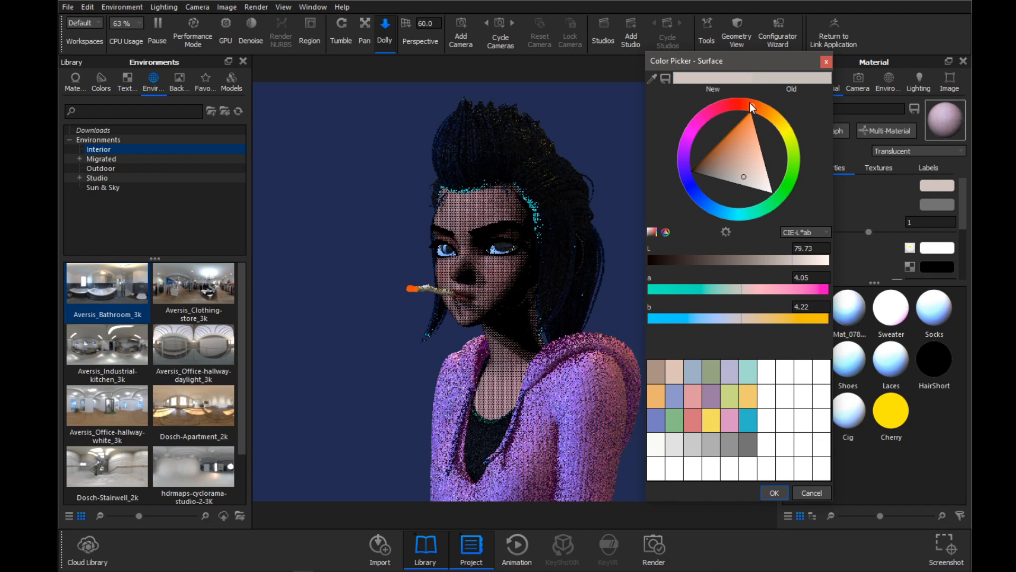
{"action": "left_click_drag", "start_coordinate": [750, 102], "coordinate": [749, 103]}
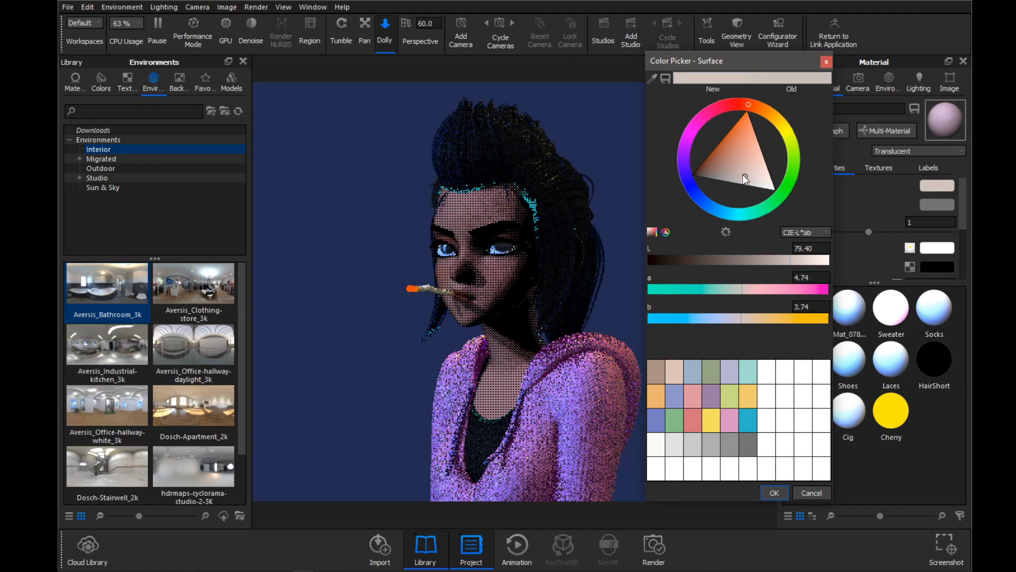
{"action": "mouse_move", "coordinate": [742, 174]}
{"action": "left_mouse_down"}
{"action": "mouse_move", "coordinate": [740, 186]}
{"action": "mouse_move", "coordinate": [748, 165]}
{"action": "mouse_move", "coordinate": [778, 155]}
{"action": "left_mouse_up"}
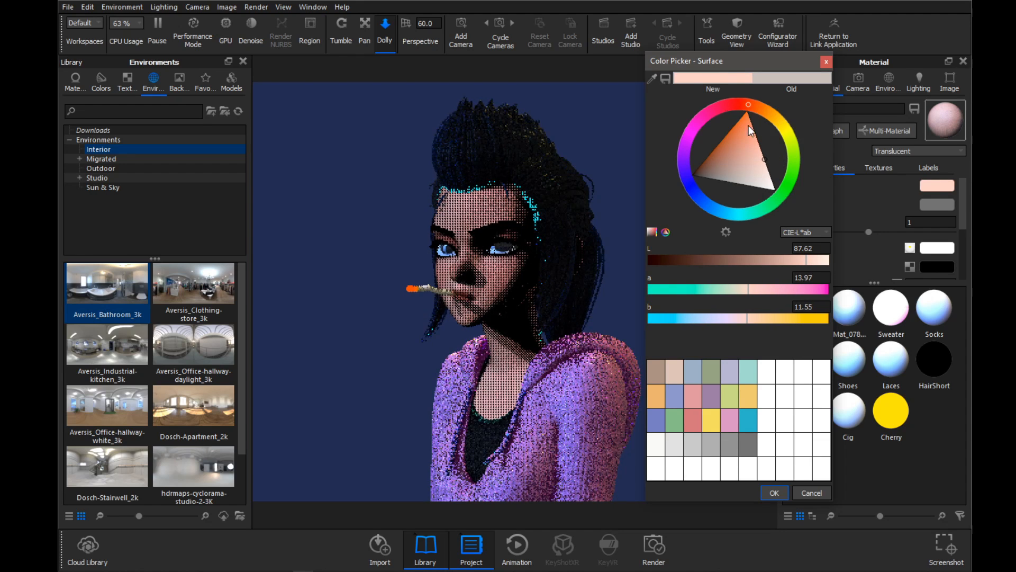
{"action": "left_click", "coordinate": [774, 492]}
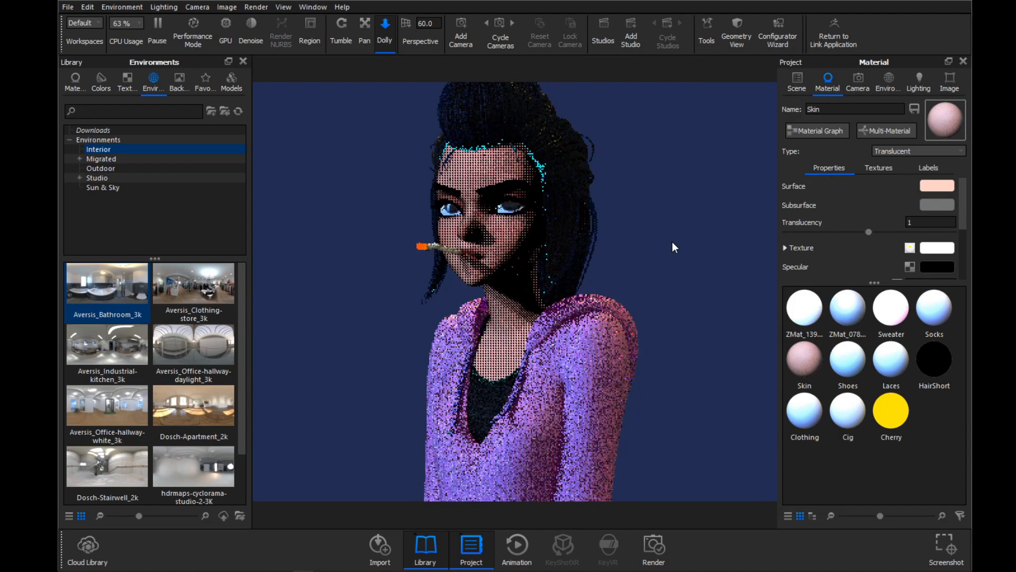
- Set the Skin's Subsurface colour to a coral red (L 56.93, a 59.37, b 33.04)
{"action": "left_click", "coordinate": [932, 206]}
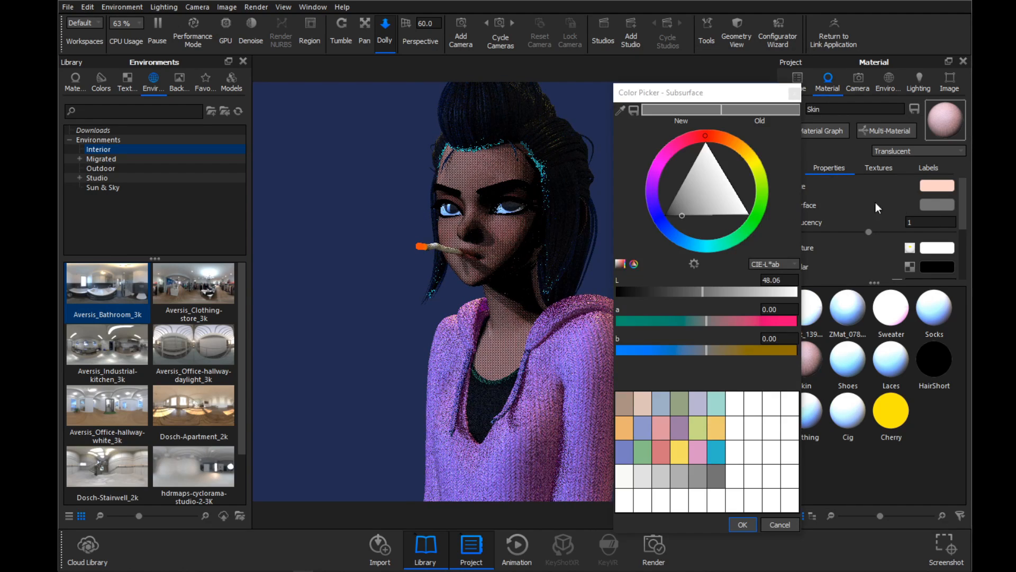
{"action": "left_click", "coordinate": [710, 136]}
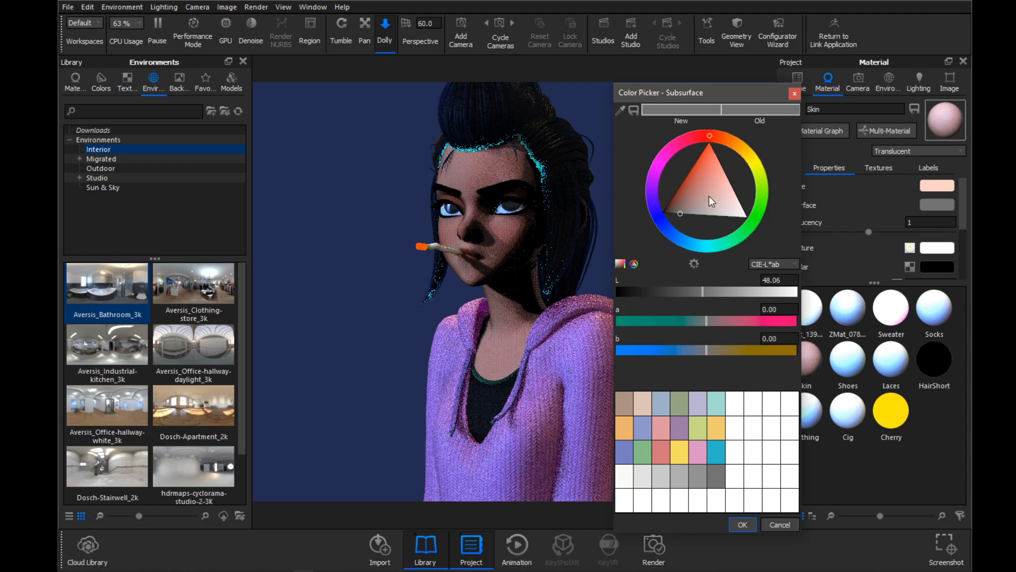
{"action": "mouse_move", "coordinate": [700, 210]}
{"action": "left_mouse_down"}
{"action": "mouse_move", "coordinate": [696, 141]}
{"action": "mouse_move", "coordinate": [720, 138]}
{"action": "mouse_move", "coordinate": [709, 134]}
{"action": "mouse_move", "coordinate": [710, 150]}
{"action": "mouse_move", "coordinate": [700, 142]}
{"action": "mouse_move", "coordinate": [719, 136]}
{"action": "mouse_move", "coordinate": [695, 158]}
{"action": "mouse_move", "coordinate": [706, 160]}
{"action": "left_mouse_up"}
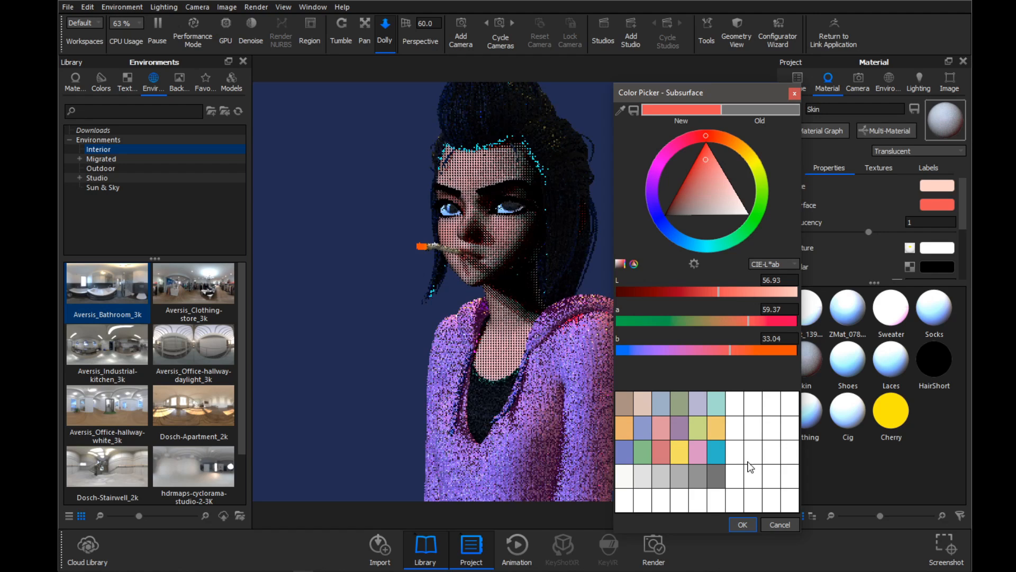
{"action": "left_click", "coordinate": [743, 524]}
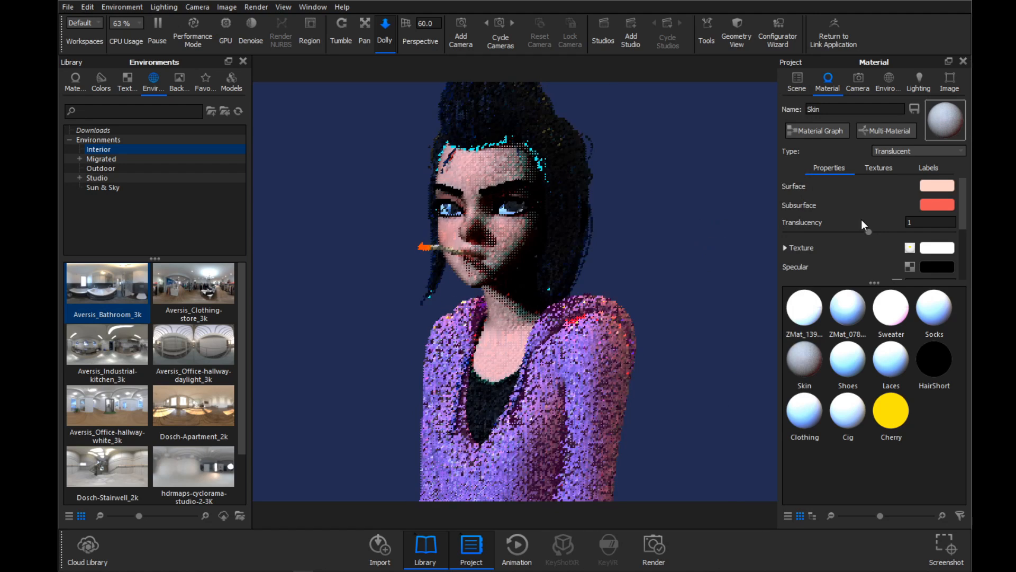
- Set the Skin material's Translucency to 3
{"action": "left_click_drag", "start_coordinate": [919, 223], "coordinate": [882, 223]}
{"action": "type", "text": "3"}
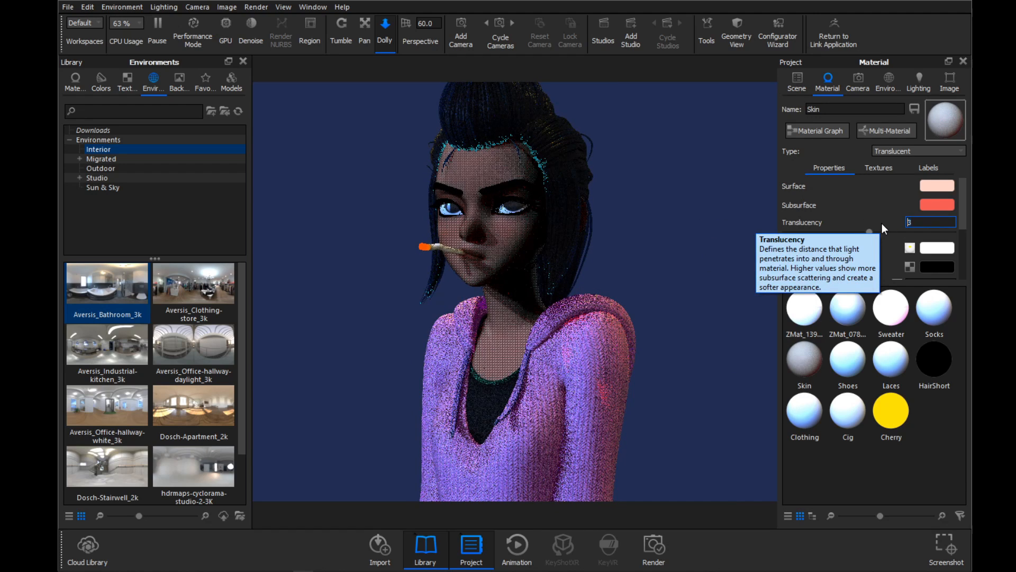
{"action": "key", "text": "Return"}
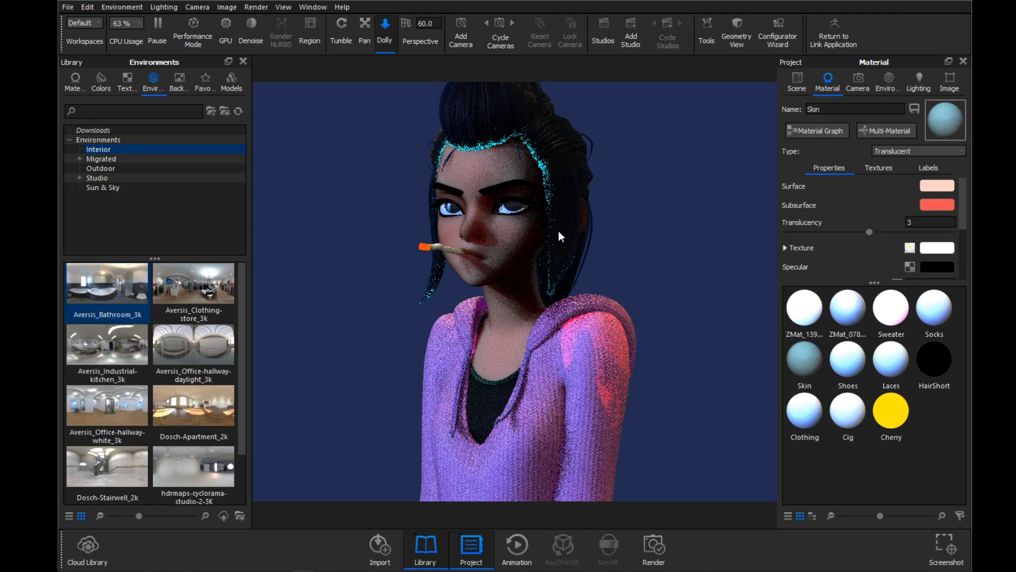
- Set the Skin's Specular colour to a bright blue (L 63, a -21, b -32)
{"action": "left_click_drag", "start_coordinate": [629, 220], "coordinate": [508, 237]}
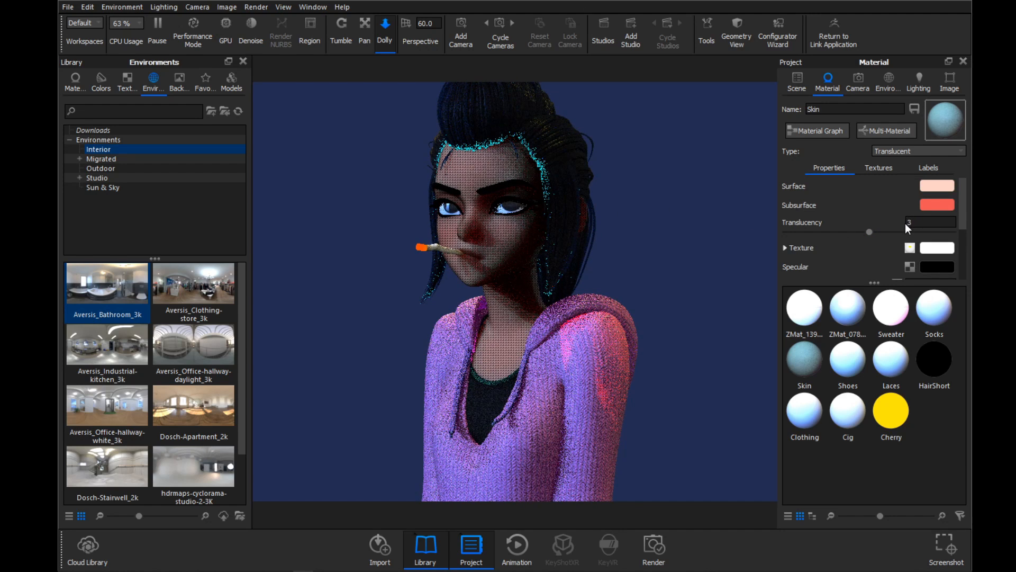
{"action": "mouse_move", "coordinate": [908, 223]}
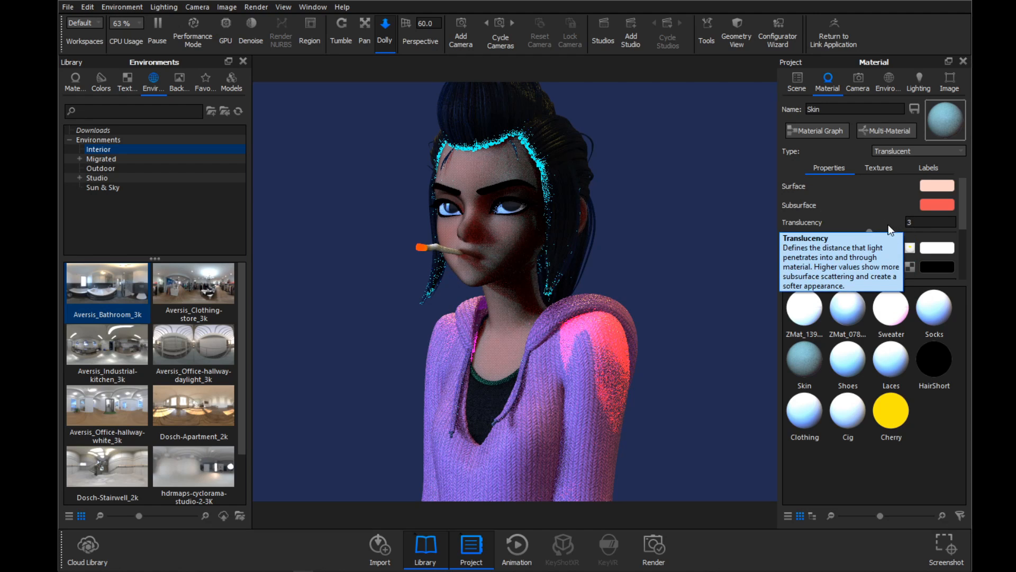
{"action": "scroll", "coordinate": [871, 223], "scroll_direction": "down", "scroll_amount": 4}
{"action": "scroll", "coordinate": [872, 228], "scroll_direction": "up", "scroll_amount": 2}
{"action": "left_click", "coordinate": [937, 229]}
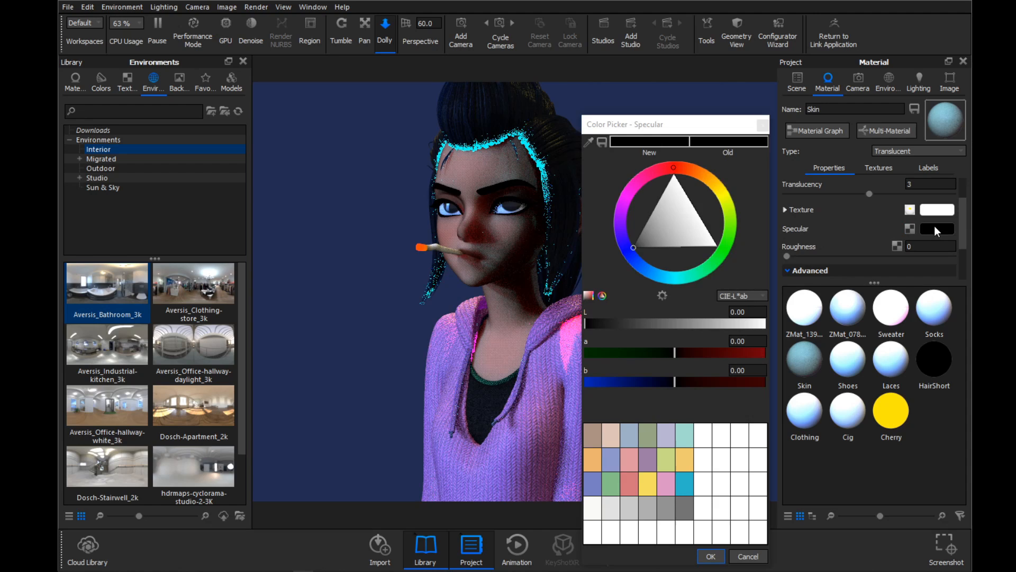
{"action": "left_click", "coordinate": [659, 277]}
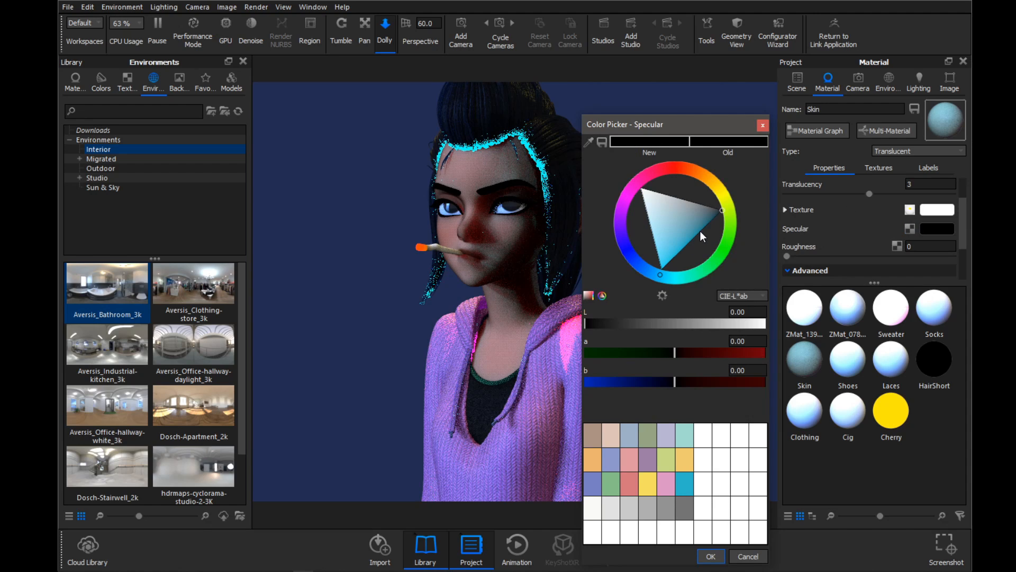
{"action": "left_click_drag", "start_coordinate": [668, 231], "coordinate": [703, 239]}
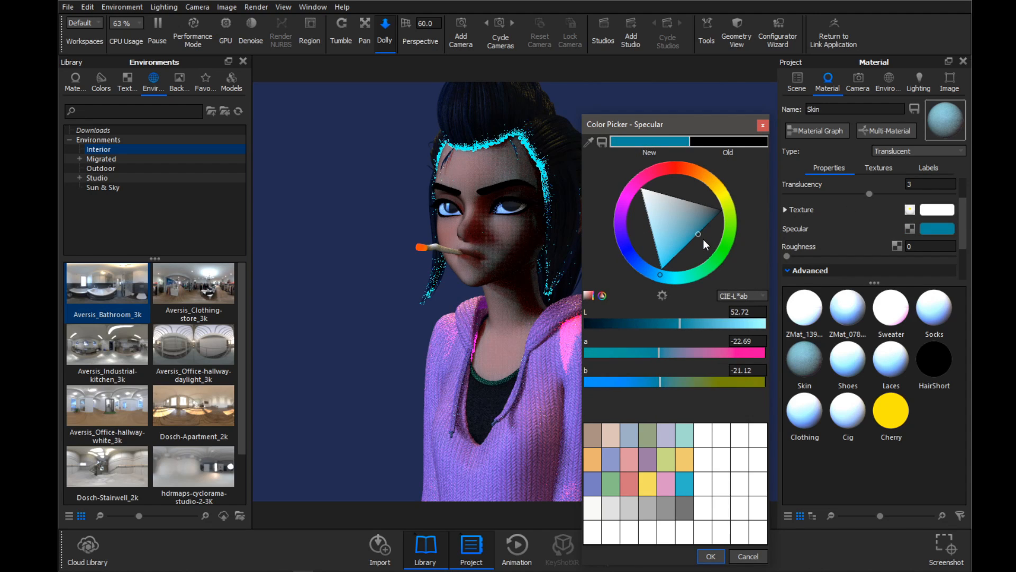
{"action": "left_click_drag", "start_coordinate": [659, 125], "coordinate": [735, 59]}
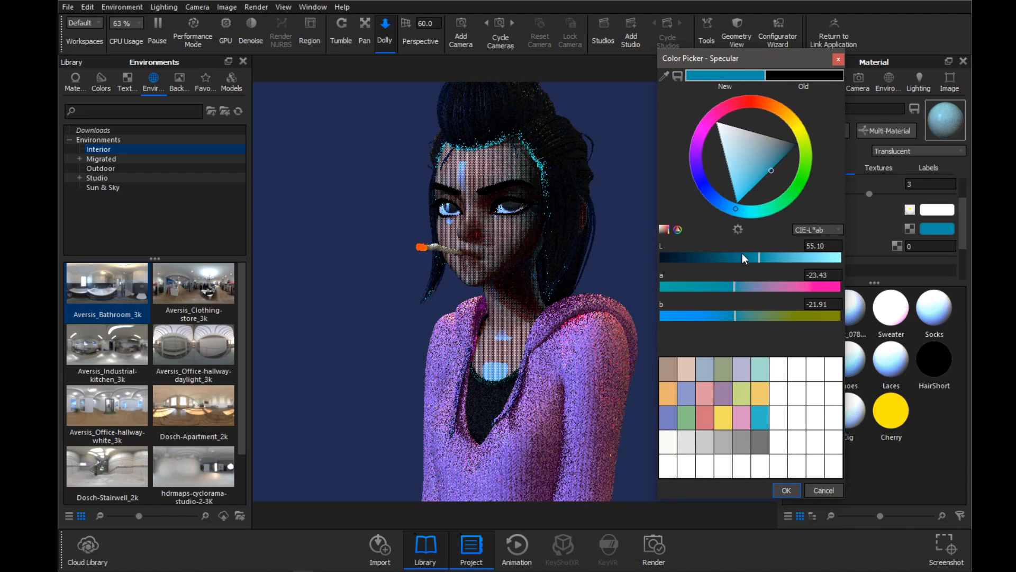
{"action": "left_click", "coordinate": [770, 174]}
{"action": "left_click_drag", "start_coordinate": [765, 258], "coordinate": [772, 257]}
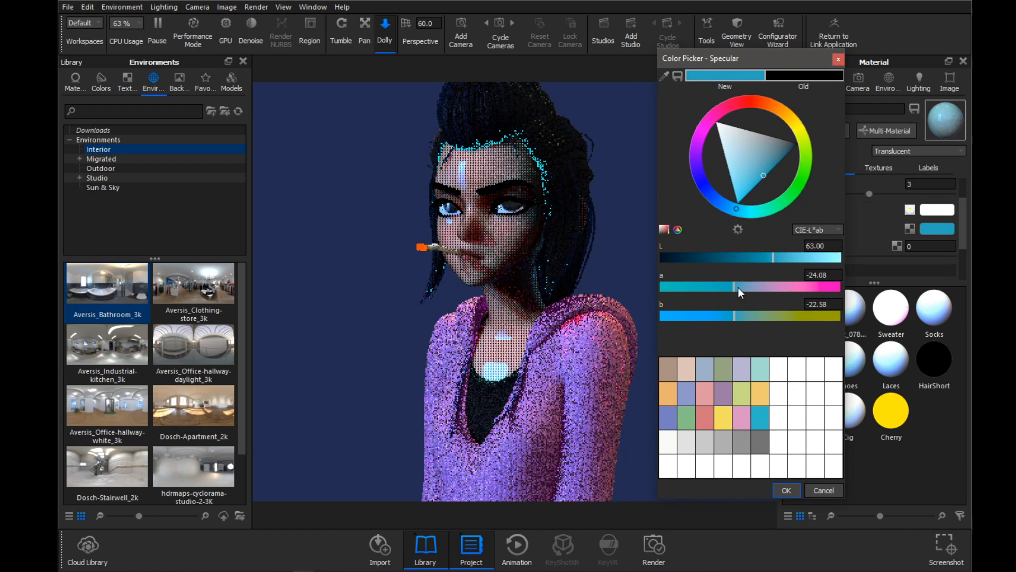
{"action": "left_click_drag", "start_coordinate": [738, 287], "coordinate": [728, 317]}
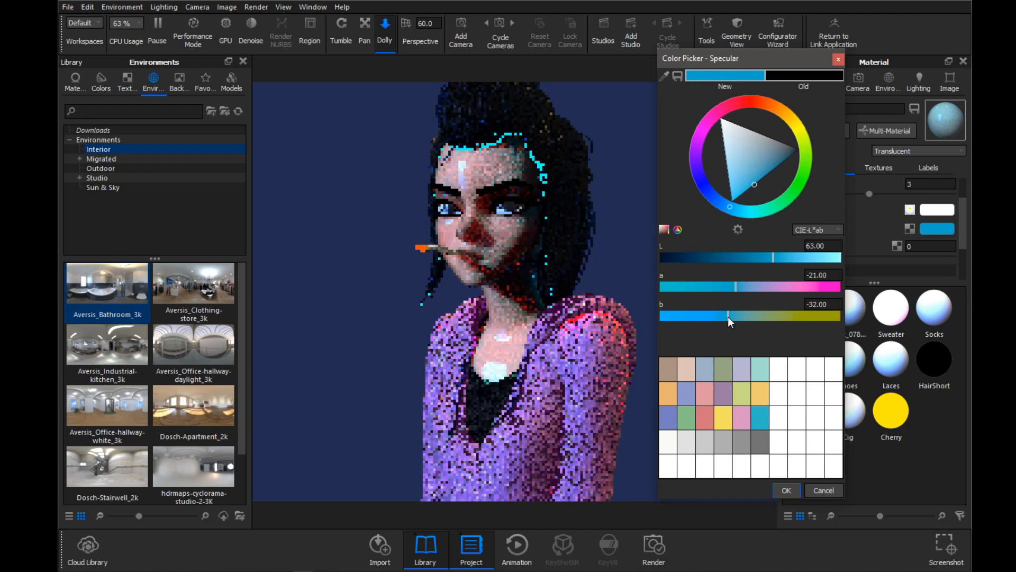
{"action": "left_click", "coordinate": [787, 489]}
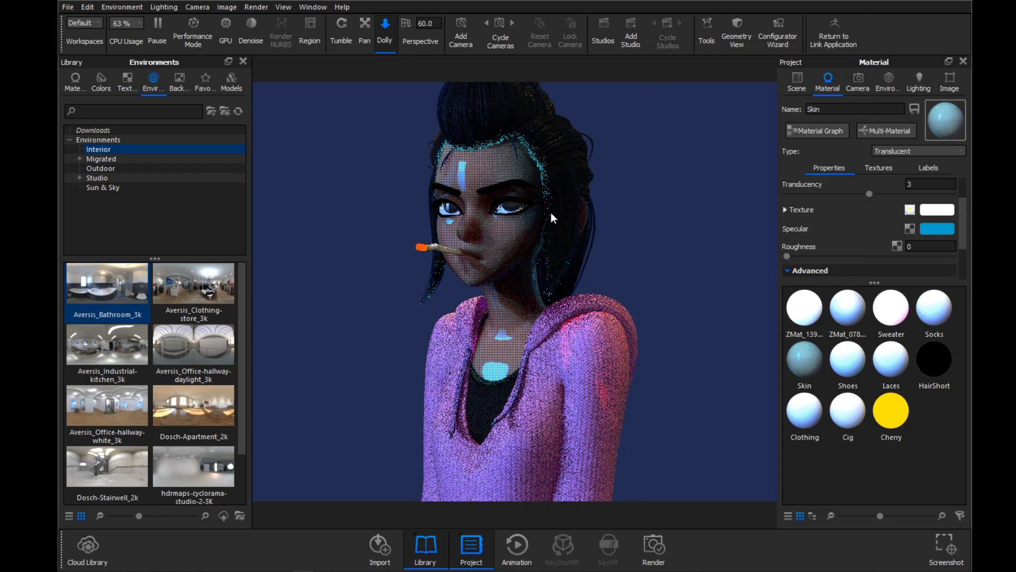
- Set the Skin's Roughness to 0.238 and its Refractive Index to 1.64
{"action": "left_click_drag", "start_coordinate": [787, 256], "coordinate": [919, 257]}
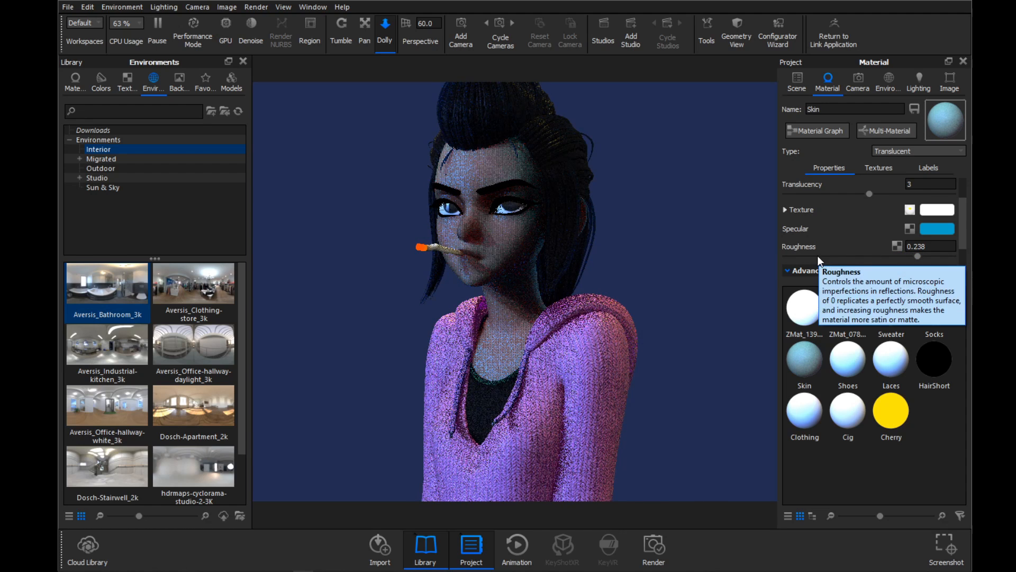
{"action": "left_click", "coordinate": [927, 247]}
{"action": "scroll", "coordinate": [859, 210], "scroll_direction": "down", "scroll_amount": 2}
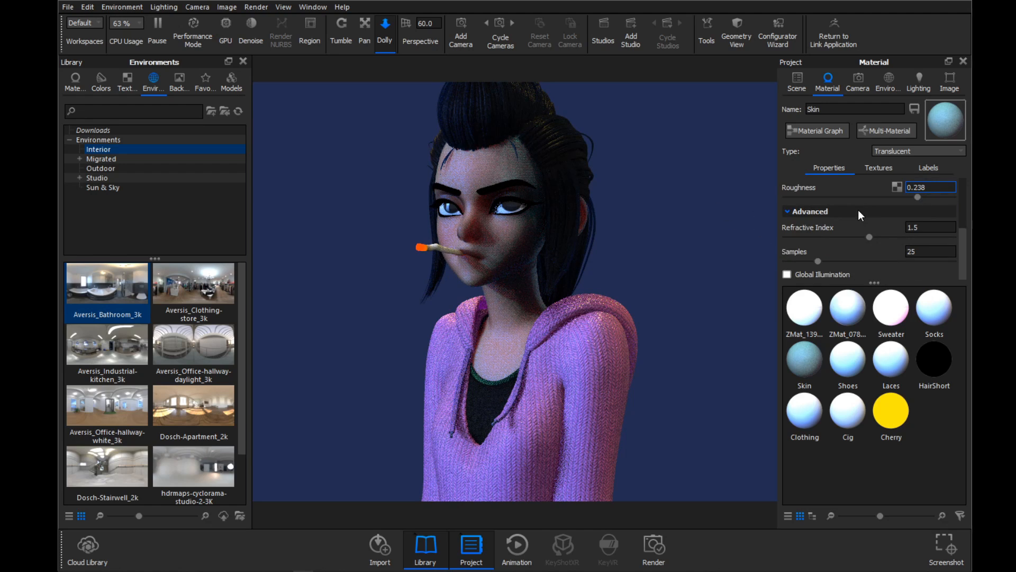
{"action": "key", "text": "Tab"}
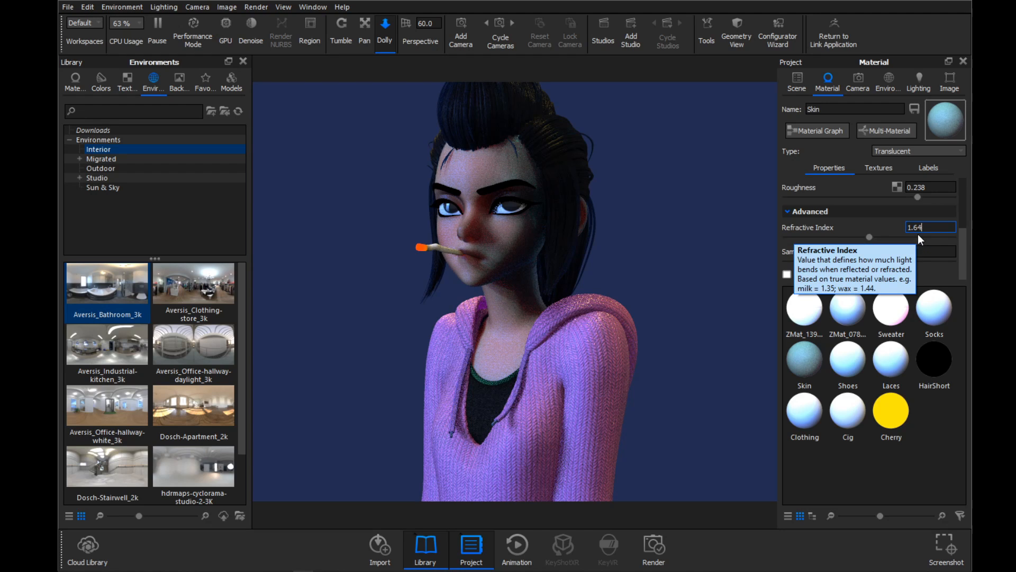
{"action": "key", "text": "Return"}
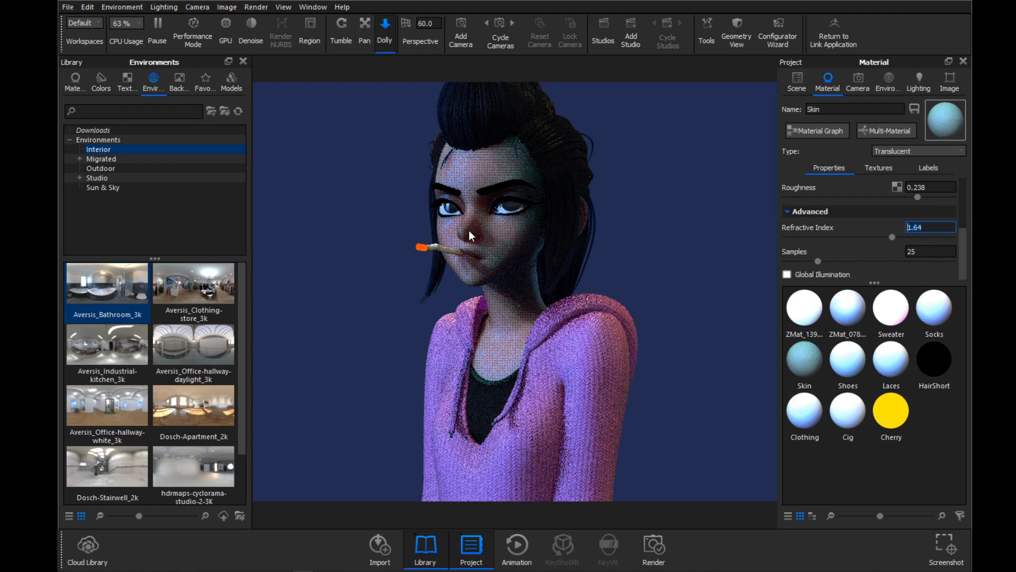
{"action": "left_click", "coordinate": [631, 237]}
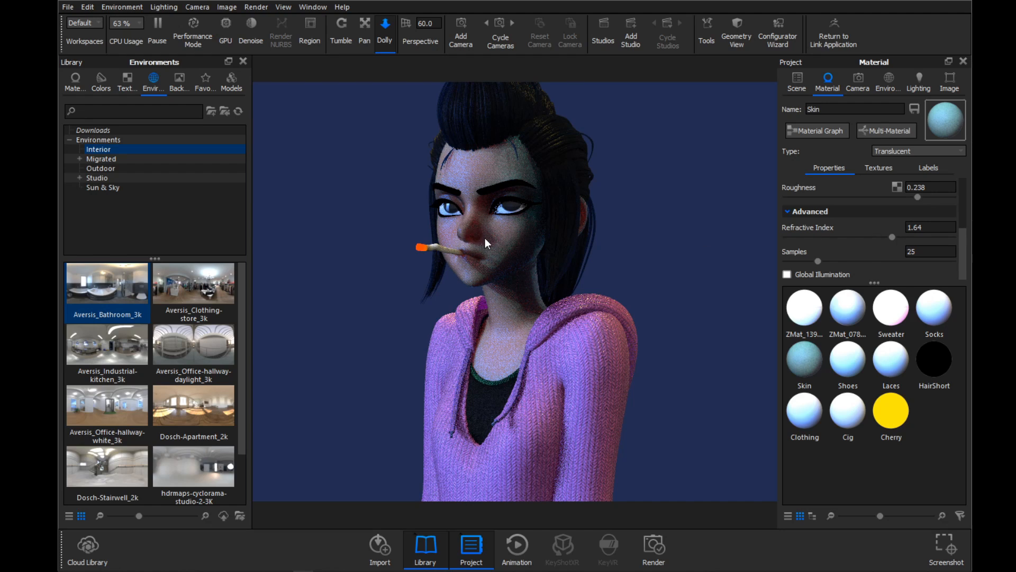
- Set the Skin material's Samples to 32 and enable its Global Illumination
{"action": "left_click", "coordinate": [907, 251]}
{"action": "type", "text": "32"}
{"action": "key", "text": "Return"}
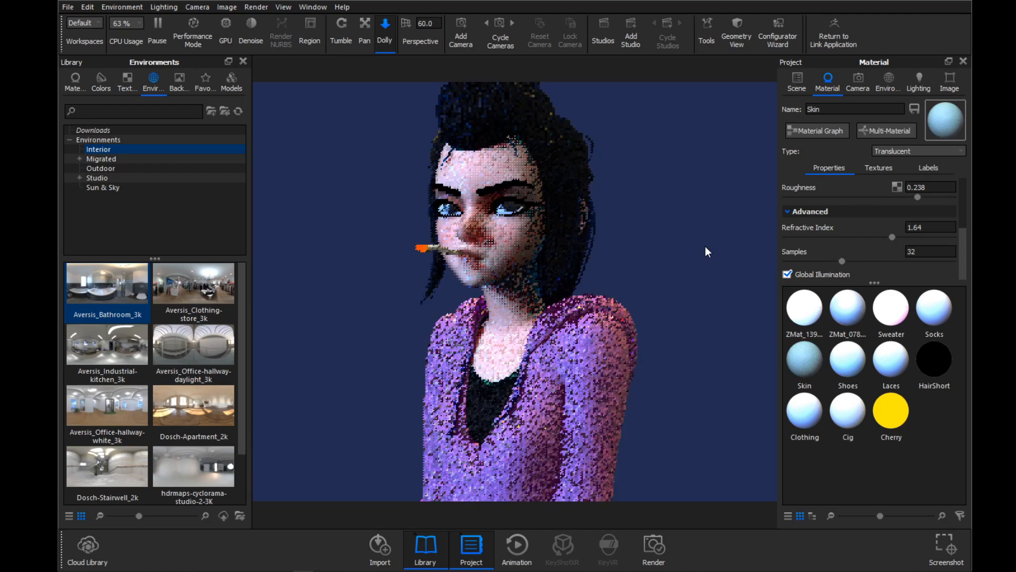
{"action": "left_click_drag", "start_coordinate": [677, 237], "coordinate": [646, 234]}
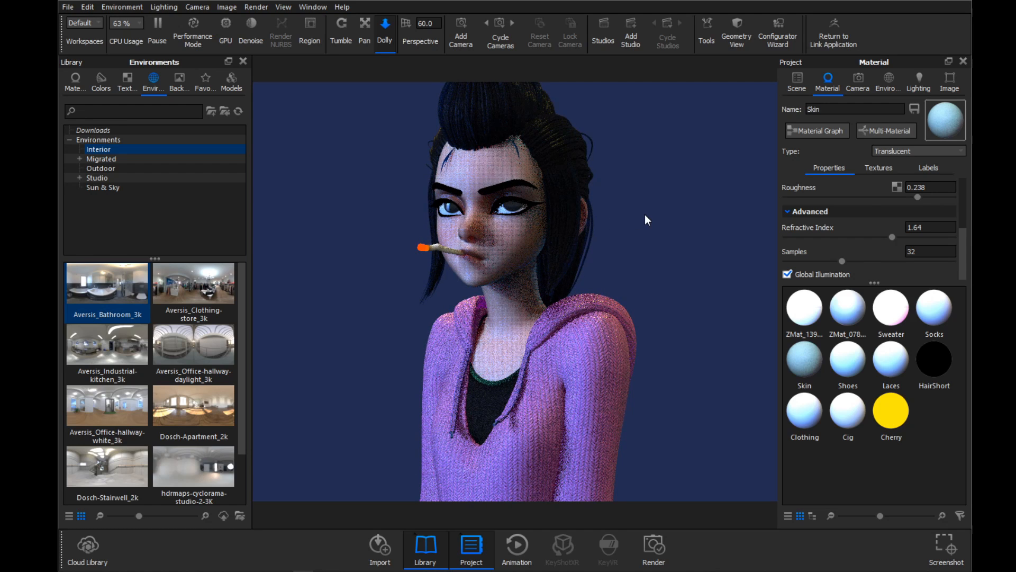
- Save the scene and open the project's lighting settings
{"action": "key", "text": "ctrl+s"}
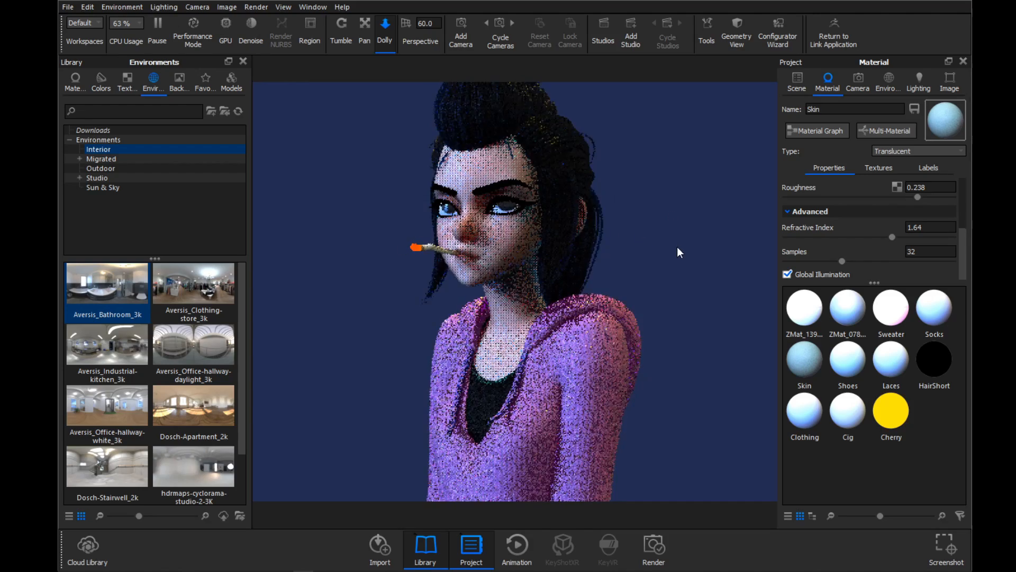
{"action": "left_click_drag", "start_coordinate": [680, 334], "coordinate": [689, 200]}
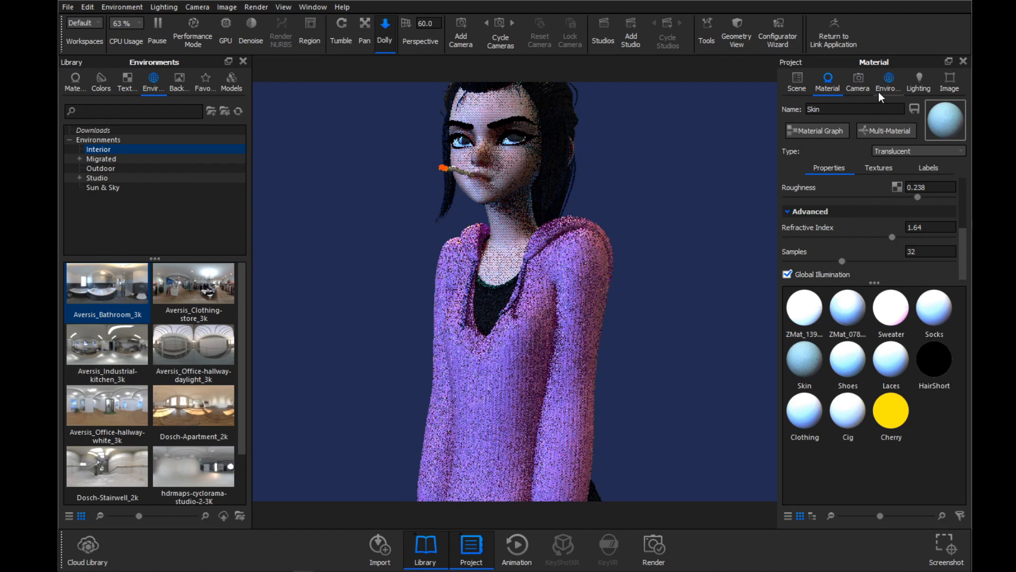
{"action": "left_click", "coordinate": [888, 84]}
{"action": "left_click", "coordinate": [912, 86]}
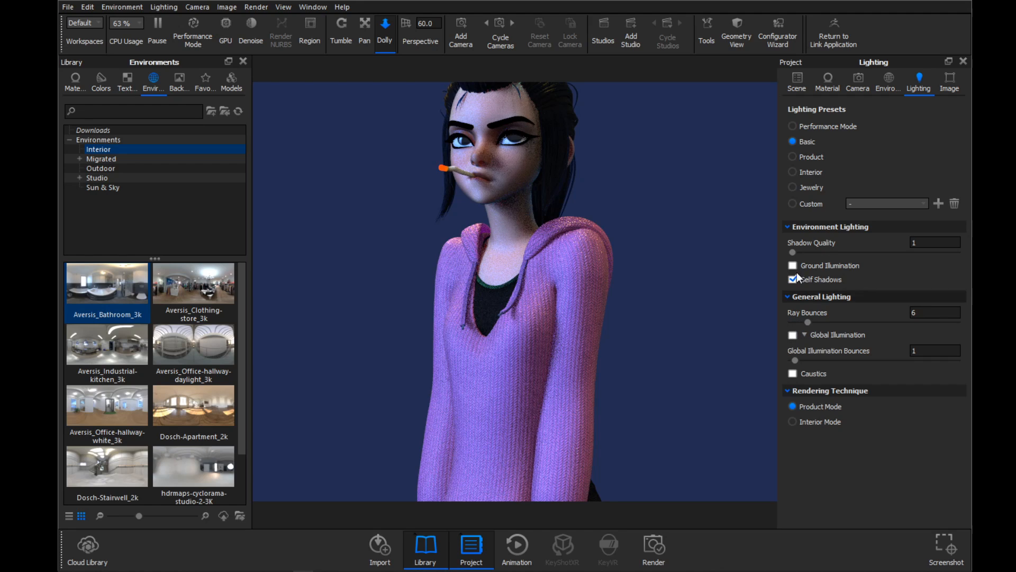
- Try Performance Mode with more of the figure in view, and return to the Basic lighting preset
{"action": "mouse_move", "coordinate": [660, 213]}
{"action": "left_mouse_down", "text": "ctrl"}
{"action": "mouse_move", "coordinate": [530, 136]}
{"action": "mouse_move", "coordinate": [678, 216]}
{"action": "mouse_move", "coordinate": [650, 150]}
{"action": "mouse_move", "coordinate": [647, 176]}
{"action": "mouse_move", "coordinate": [616, 221]}
{"action": "mouse_move", "coordinate": [606, 202]}
{"action": "mouse_move", "coordinate": [672, 193]}
{"action": "mouse_move", "coordinate": [609, 200]}
{"action": "mouse_move", "coordinate": [659, 186]}
{"action": "mouse_move", "coordinate": [539, 189]}
{"action": "mouse_move", "coordinate": [670, 195]}
{"action": "mouse_move", "coordinate": [554, 200]}
{"action": "mouse_move", "coordinate": [649, 203]}
{"action": "left_mouse_up", "text": "ctrl"}
{"action": "scroll", "coordinate": [650, 150], "scroll_direction": "down", "scroll_amount": 5}
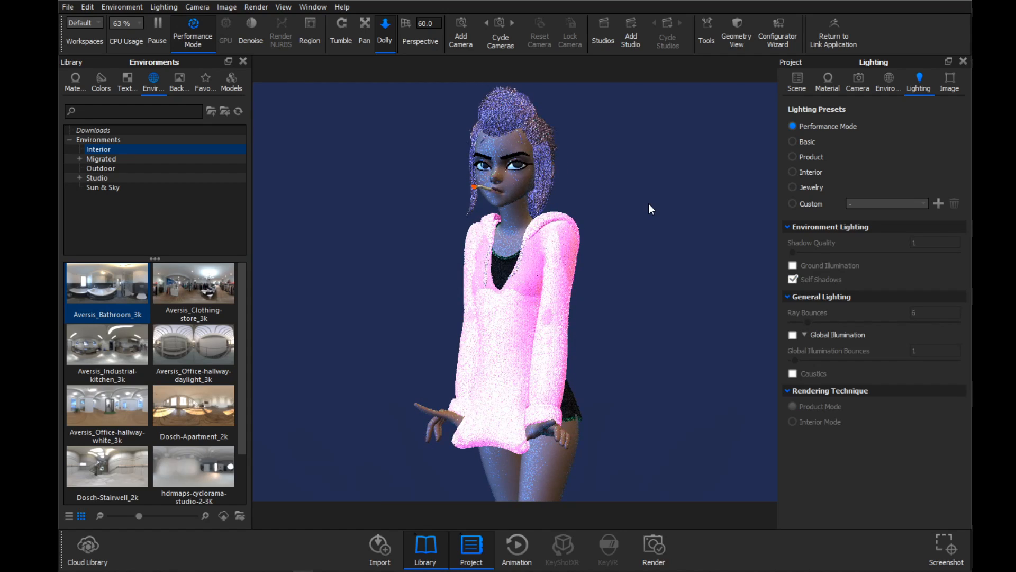
{"action": "left_click_drag", "start_coordinate": [564, 138], "coordinate": [344, 188]}
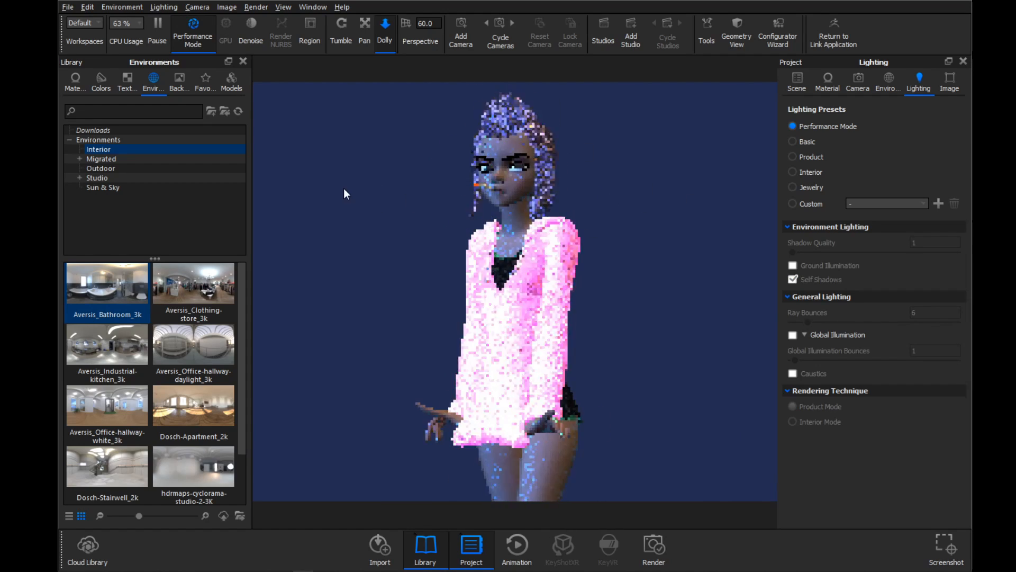
{"action": "key", "text": "alt+p"}
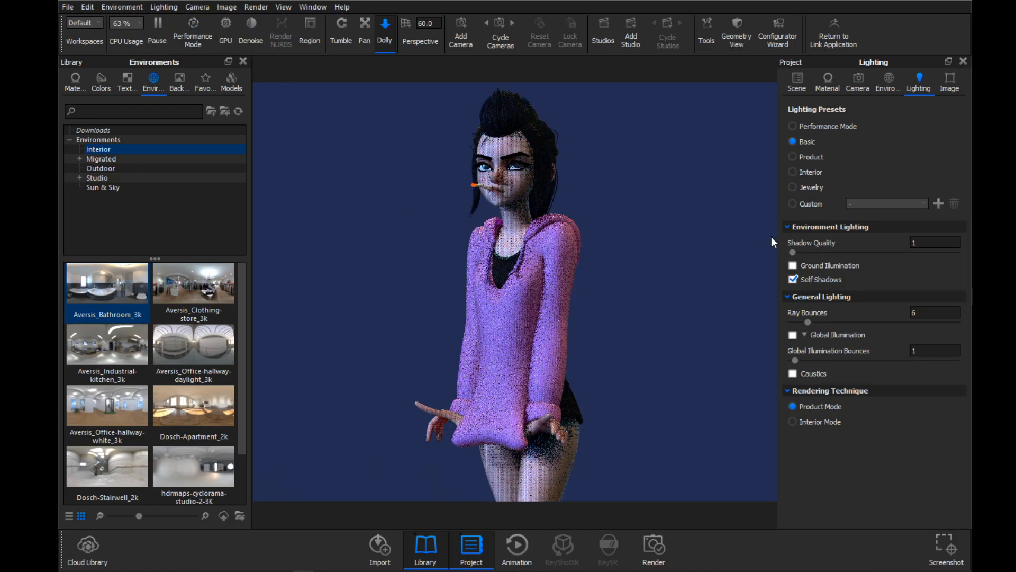
- Turn Performance Mode on for faster viewport navigation
{"action": "left_click_drag", "start_coordinate": [702, 224], "coordinate": [656, 191]}
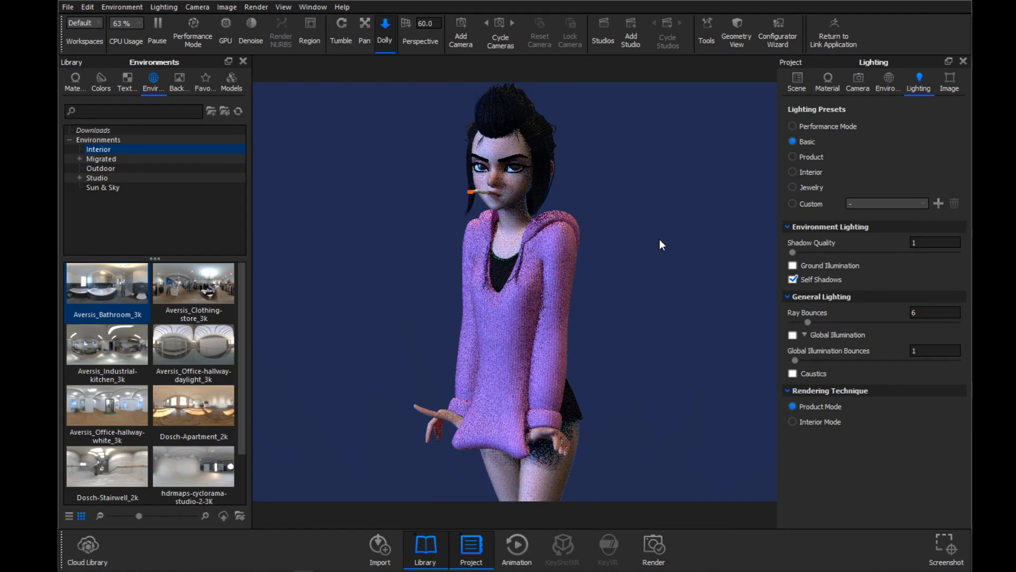
{"action": "mouse_move", "coordinate": [615, 241]}
{"action": "left_mouse_down"}
{"action": "mouse_move", "coordinate": [614, 220]}
{"action": "mouse_move", "coordinate": [622, 230]}
{"action": "left_mouse_up"}
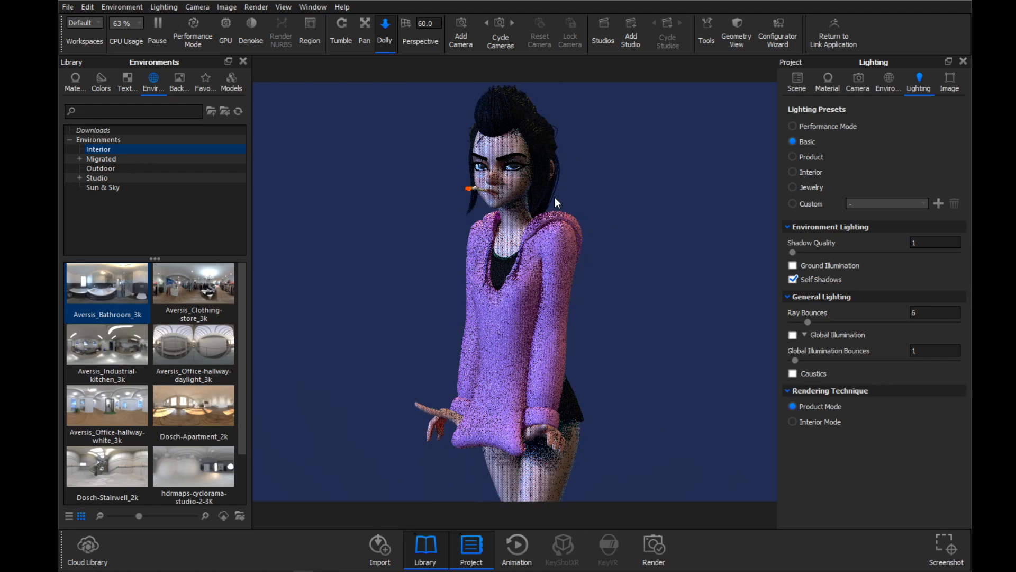
{"action": "left_click", "coordinate": [196, 34]}
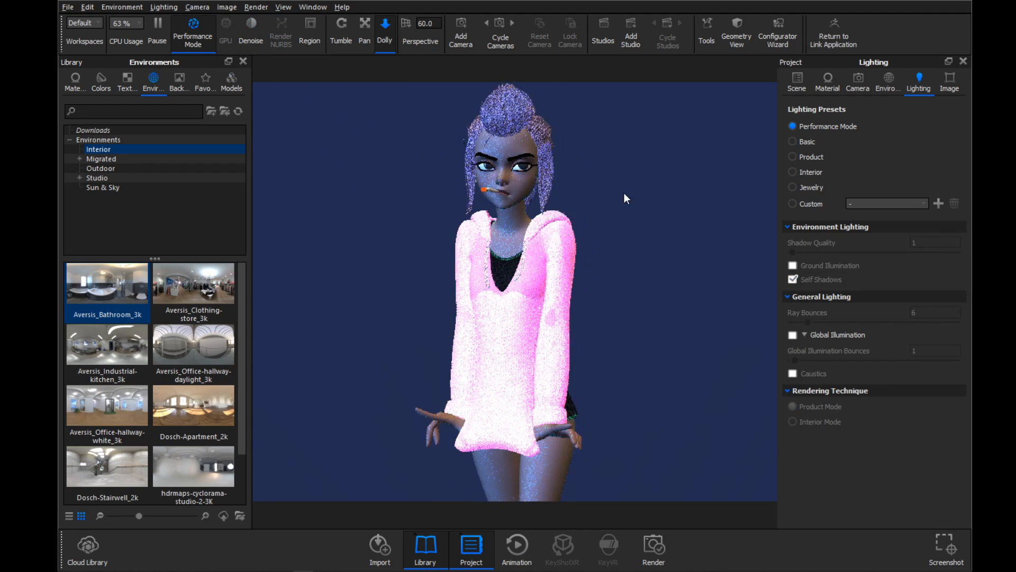
- Open the Geometry View, examine the model in it from closer up, and close the window
{"action": "left_click", "coordinate": [313, 6]}
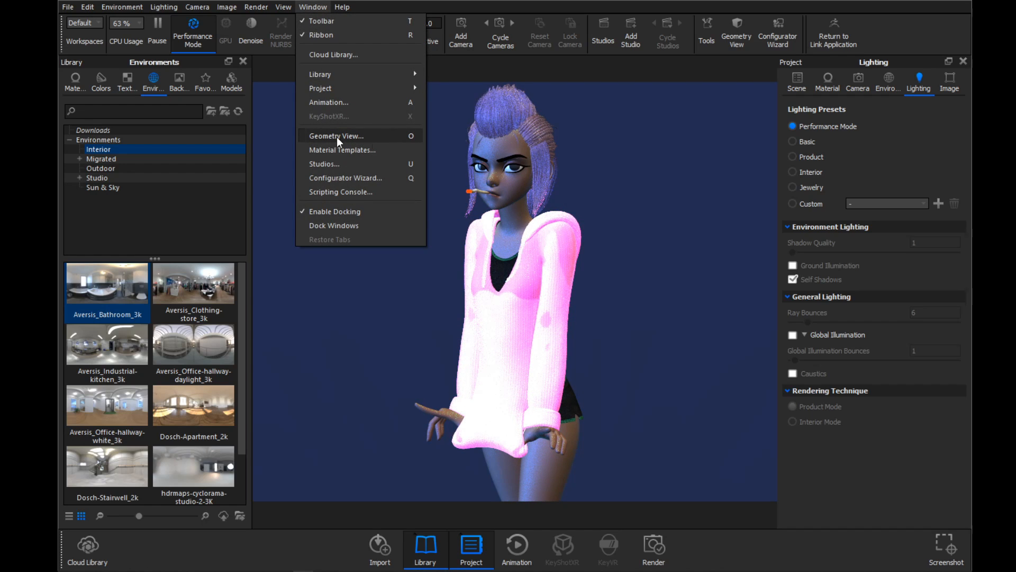
{"action": "left_click", "coordinate": [364, 139]}
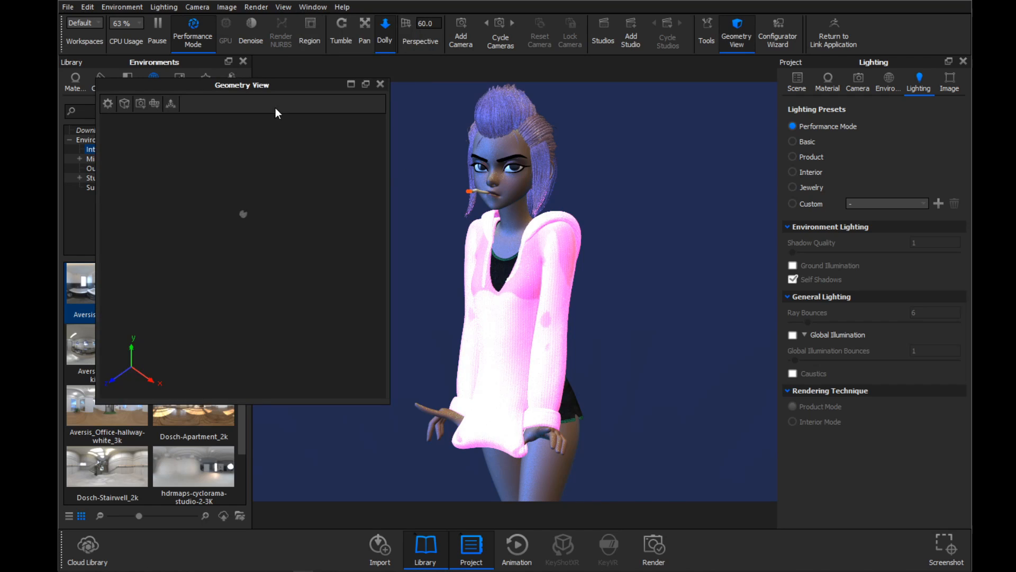
{"action": "left_click_drag", "start_coordinate": [275, 85], "coordinate": [448, 82]}
{"action": "left_click_drag", "start_coordinate": [450, 186], "coordinate": [422, 205]}
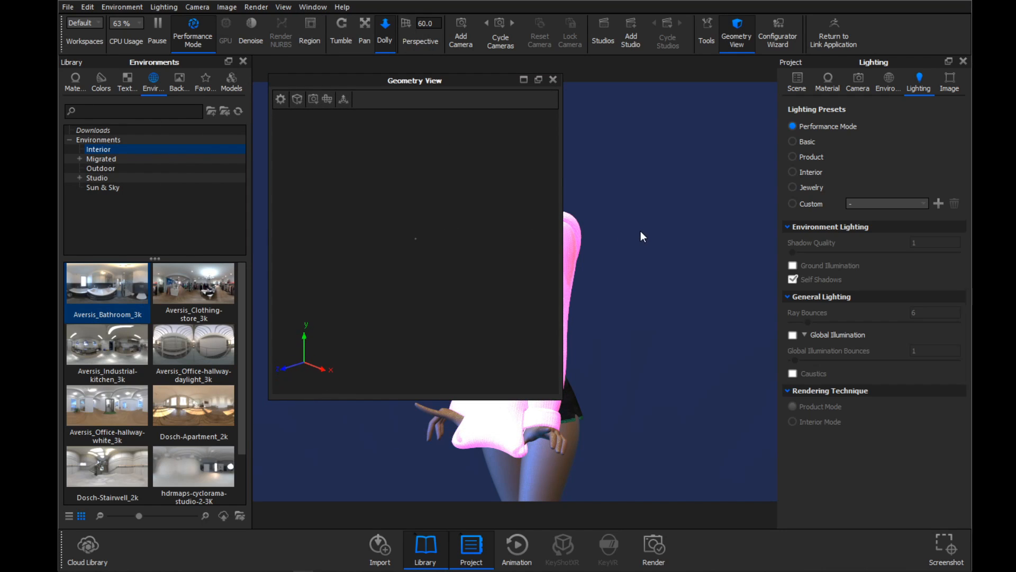
{"action": "scroll", "coordinate": [640, 231], "scroll_direction": "down", "scroll_amount": 3}
{"action": "scroll", "coordinate": [428, 216], "scroll_direction": "up", "scroll_amount": 5}
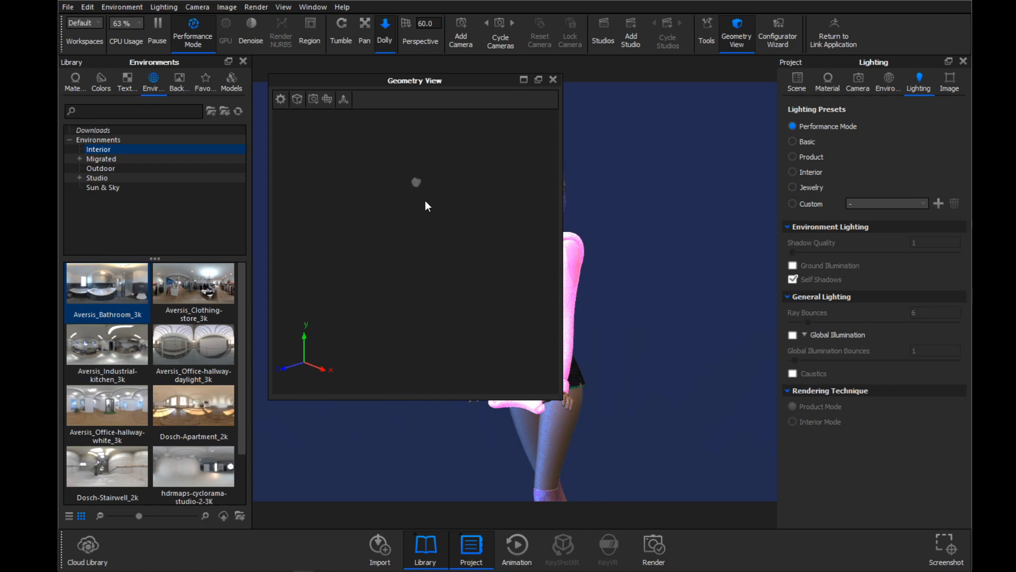
{"action": "scroll", "coordinate": [428, 206], "scroll_direction": "up", "scroll_amount": 5}
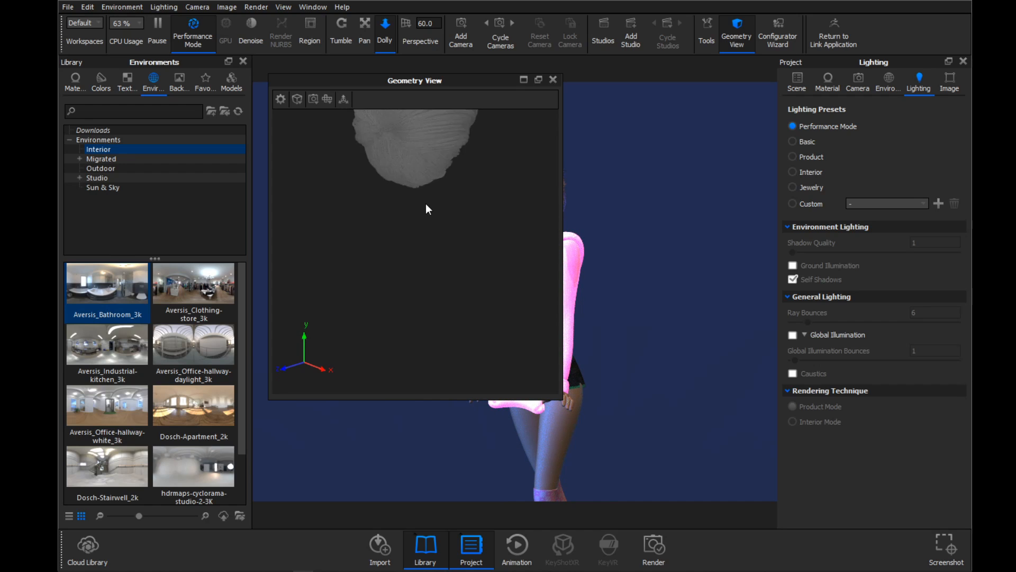
{"action": "scroll", "coordinate": [425, 204], "scroll_direction": "down", "scroll_amount": 3}
{"action": "left_click_drag", "start_coordinate": [426, 188], "coordinate": [383, 186]}
{"action": "left_click", "coordinate": [553, 81]}
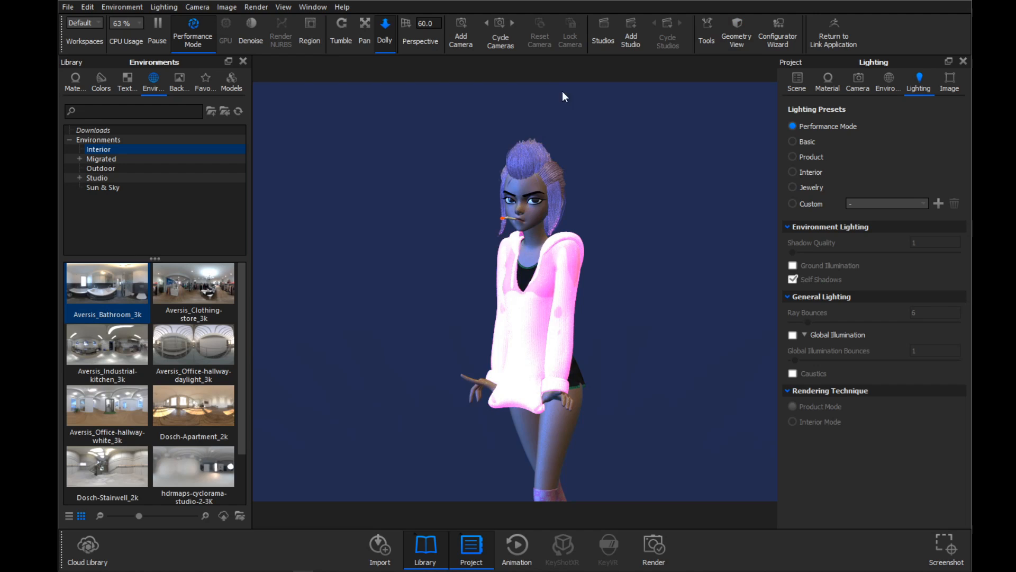
- Isolate the hair bun in the viewport, and restore the visibility of the whole ZBrush model set
{"action": "left_click_drag", "start_coordinate": [609, 180], "coordinate": [582, 185]}
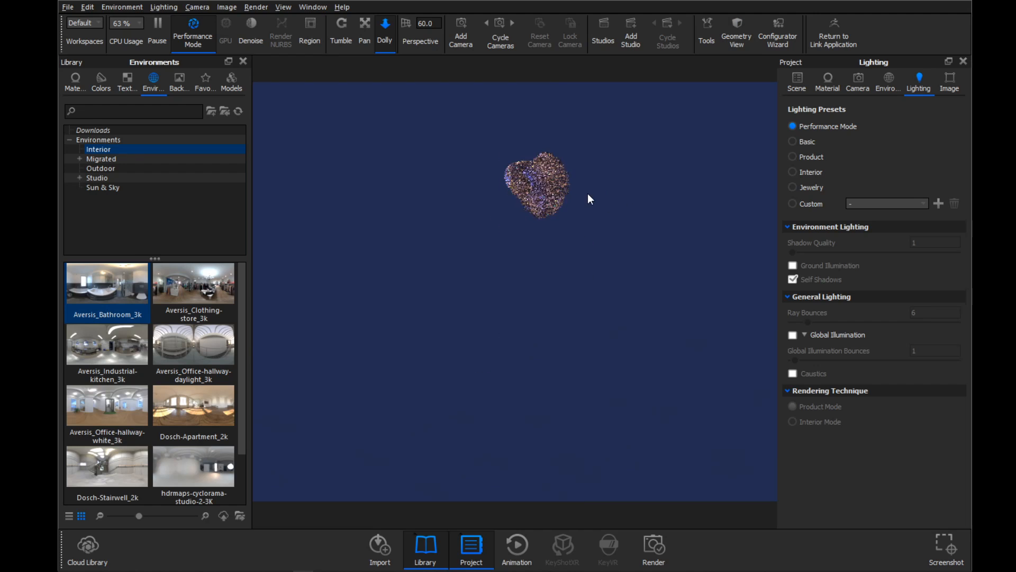
{"action": "left_click", "coordinate": [798, 79]}
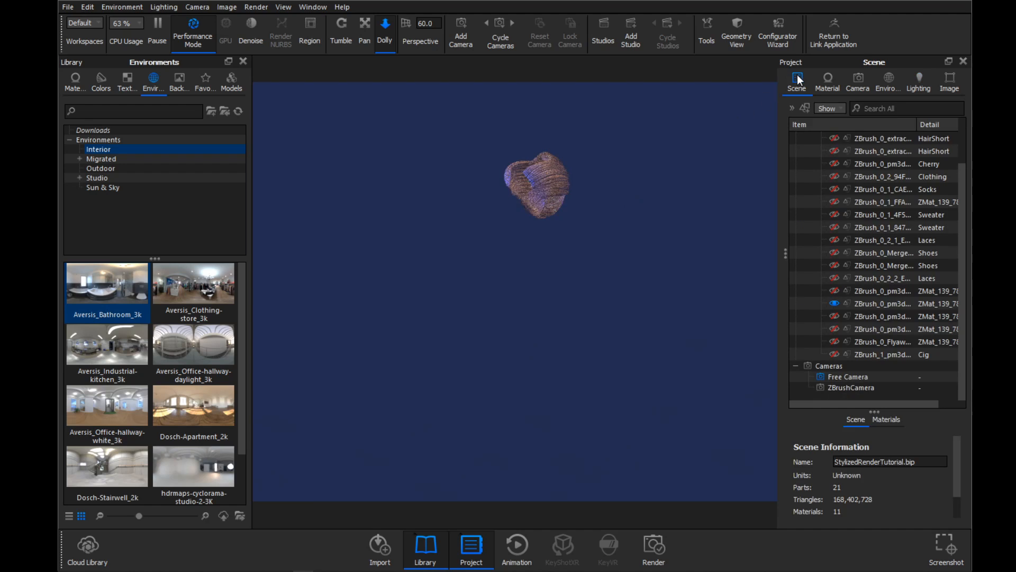
{"action": "scroll", "coordinate": [827, 165], "scroll_direction": "up", "scroll_amount": 2}
{"action": "left_click", "coordinate": [818, 149]}
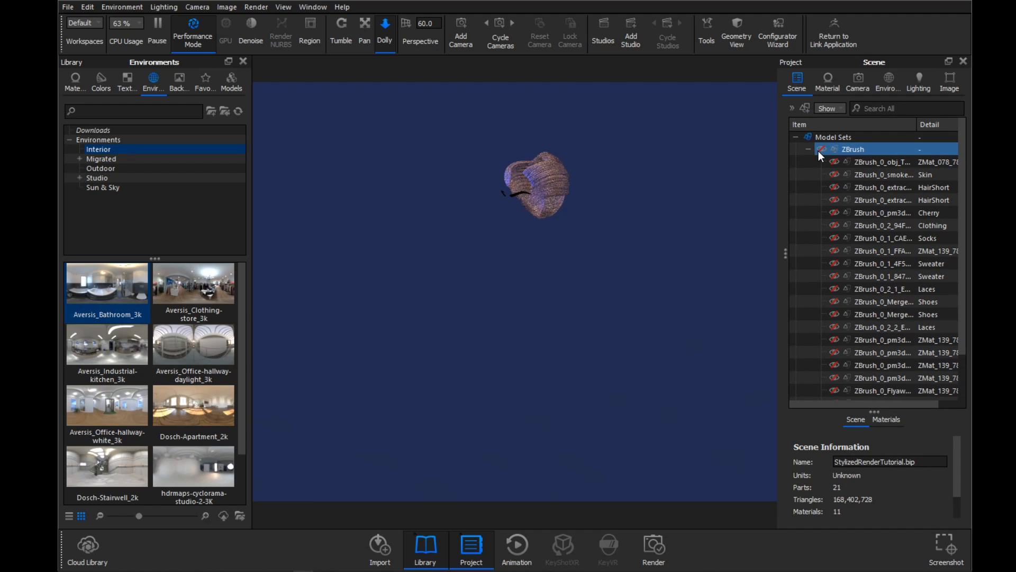
{"action": "left_click", "coordinate": [820, 150]}
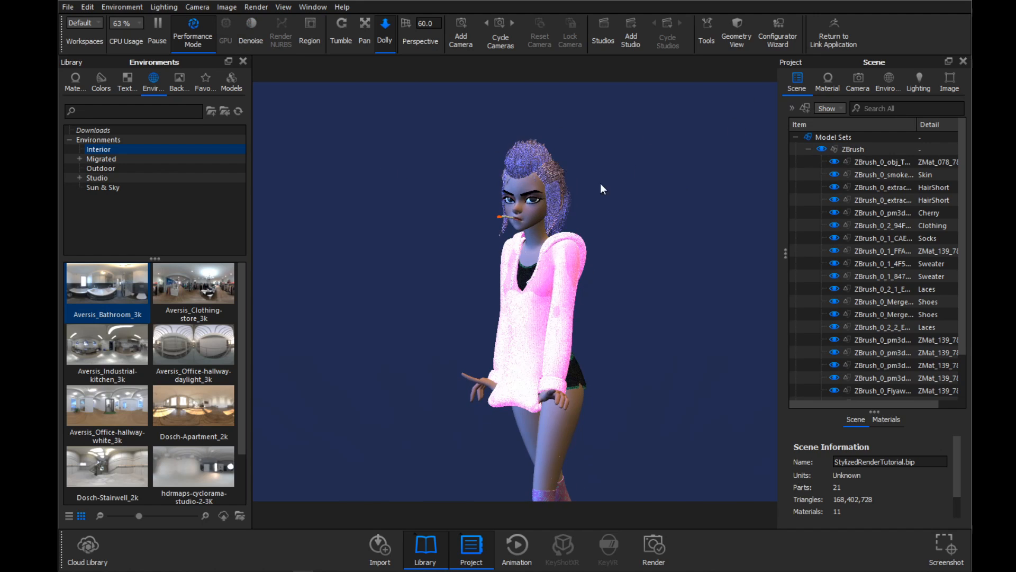
- Open the Skin material on the character, review its properties, and set its type to Translucent
{"action": "double_click", "coordinate": [531, 184]}
{"action": "scroll", "coordinate": [890, 217], "scroll_direction": "down", "scroll_amount": 4}
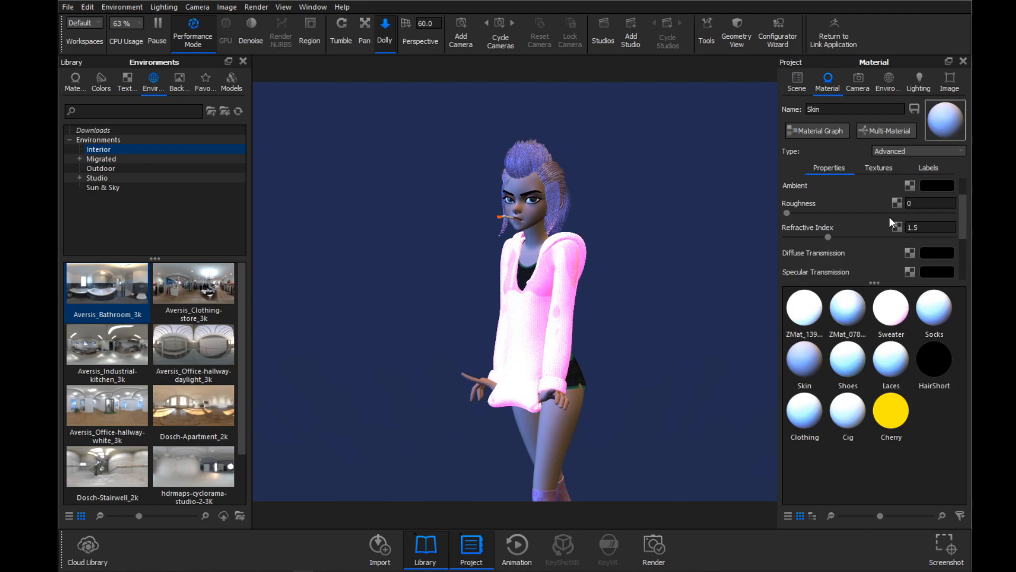
{"action": "scroll", "coordinate": [889, 217], "scroll_direction": "up", "scroll_amount": 2}
{"action": "scroll", "coordinate": [889, 217], "scroll_direction": "down", "scroll_amount": 3}
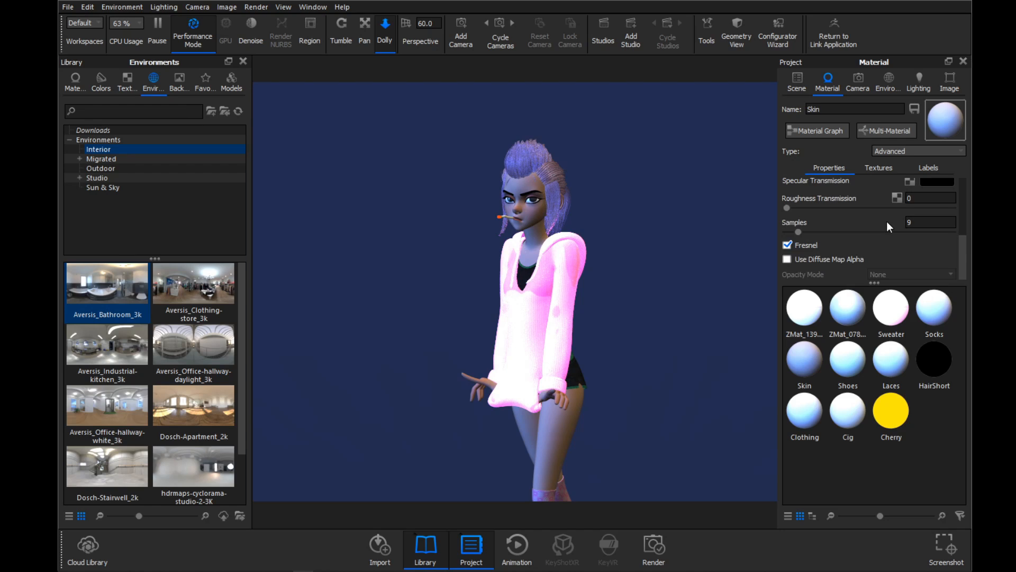
{"action": "scroll", "coordinate": [887, 222], "scroll_direction": "up", "scroll_amount": 5}
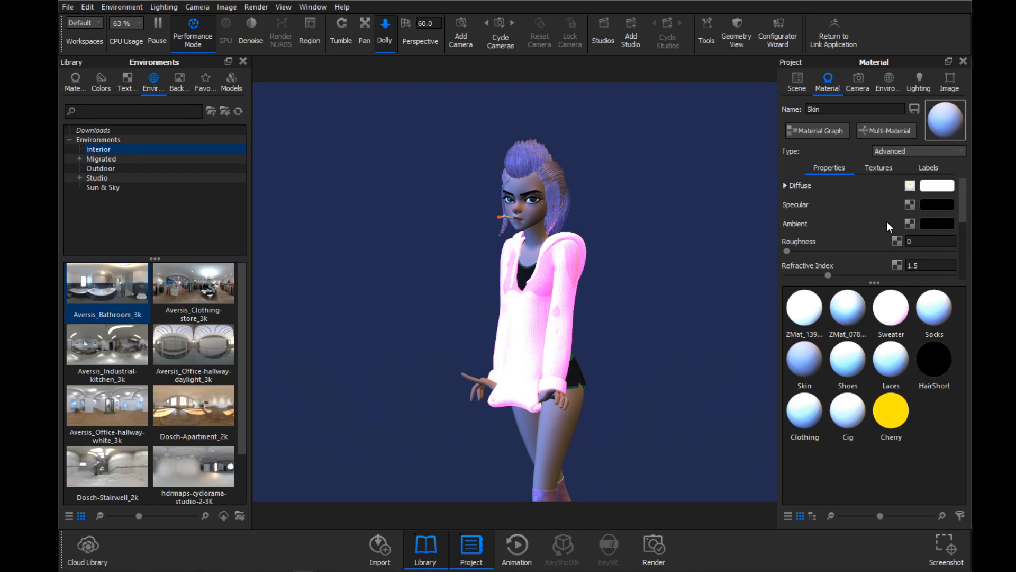
{"action": "left_click", "coordinate": [87, 7]}
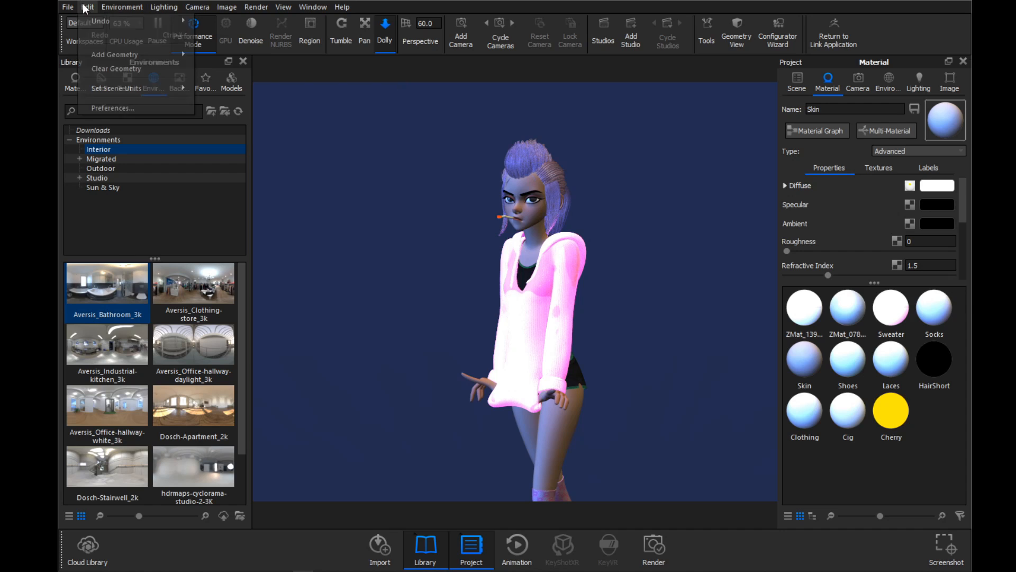
{"action": "left_click", "coordinate": [478, 155]}
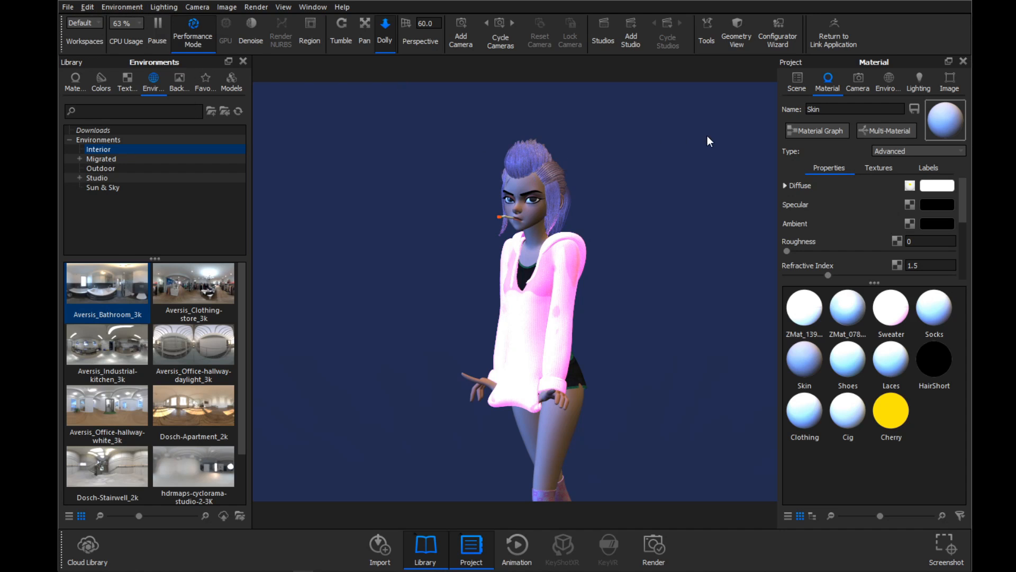
{"action": "left_click_drag", "start_coordinate": [707, 136], "coordinate": [694, 137]}
{"action": "left_click", "coordinate": [890, 150]}
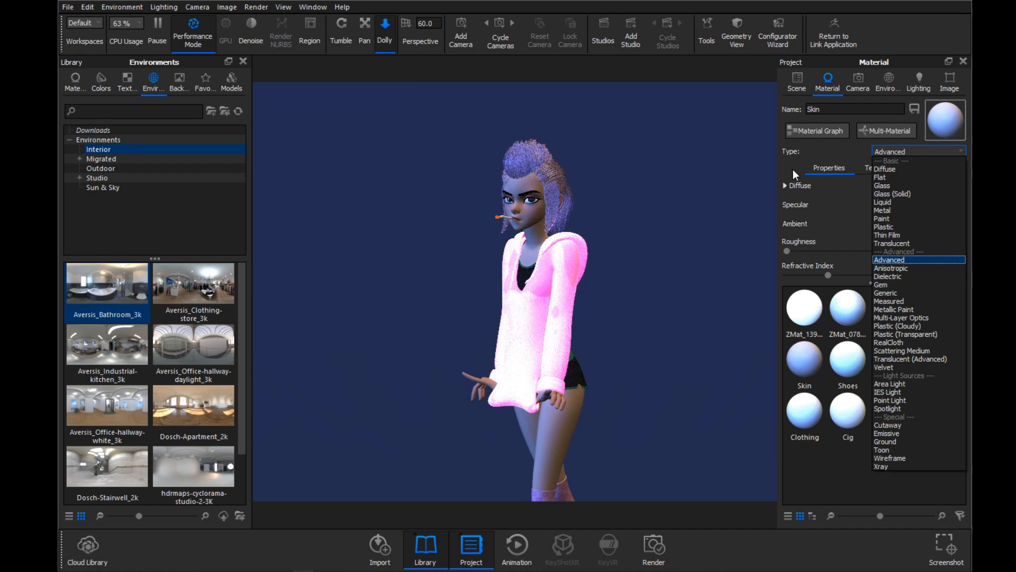
{"action": "left_click", "coordinate": [892, 243]}
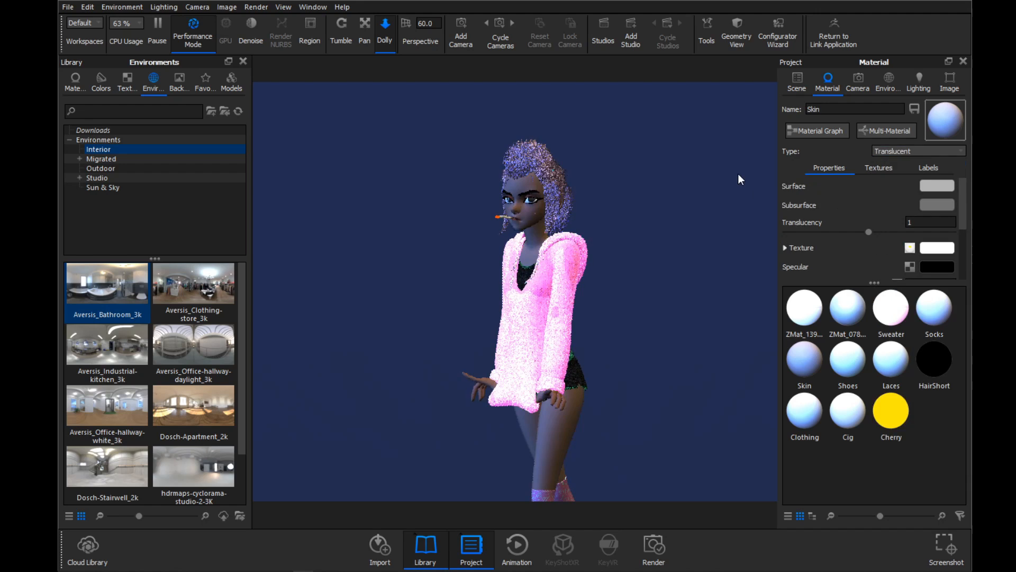
- Give the translucent skin a light pink surface color and a saturated coral-red subsurface color
{"action": "left_click", "coordinate": [937, 185]}
{"action": "left_click_drag", "start_coordinate": [761, 145], "coordinate": [777, 141]}
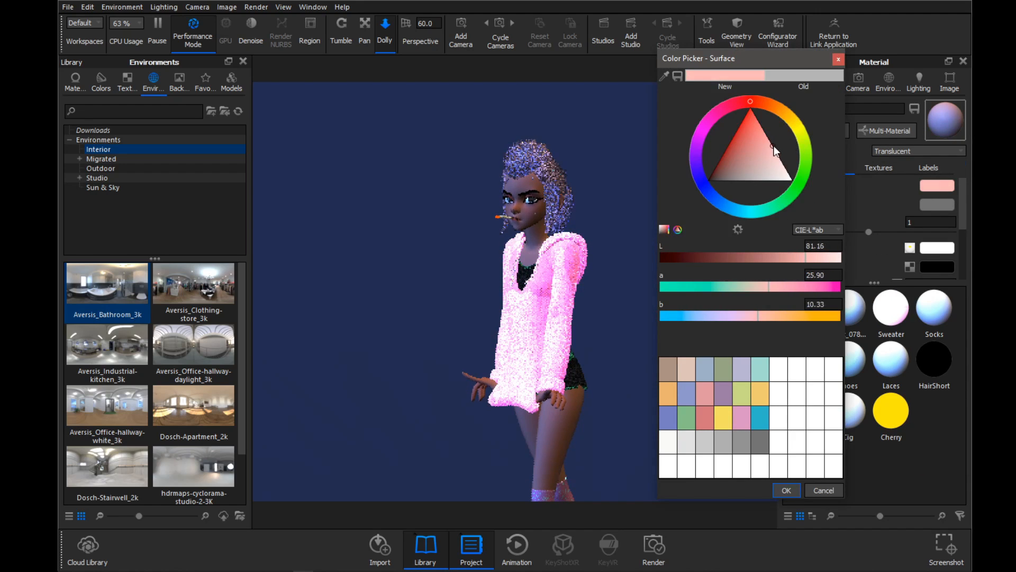
{"action": "left_click", "coordinate": [787, 490]}
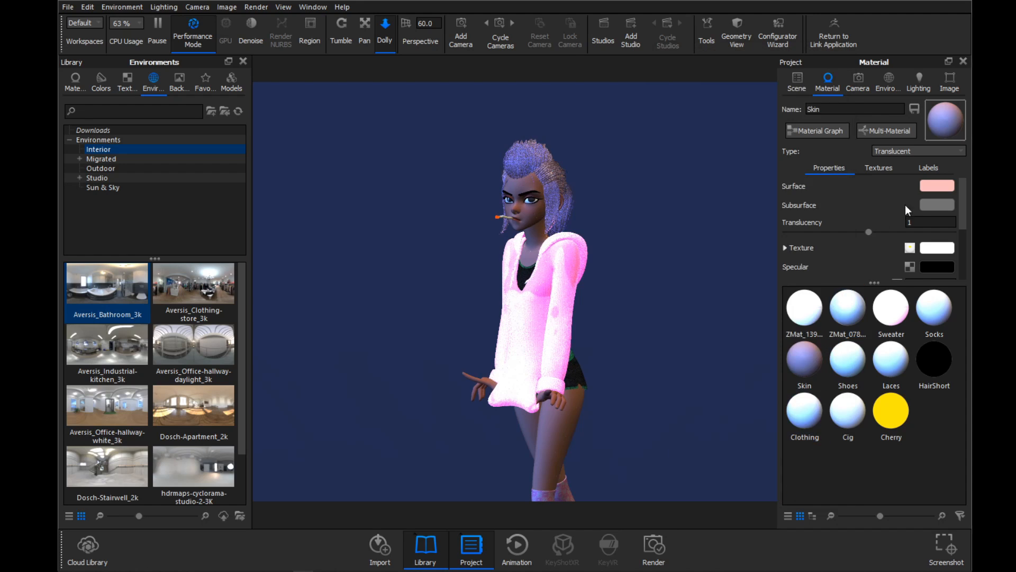
{"action": "left_click", "coordinate": [935, 207]}
{"action": "left_click_drag", "start_coordinate": [724, 133], "coordinate": [716, 154]}
{"action": "left_click", "coordinate": [716, 129]}
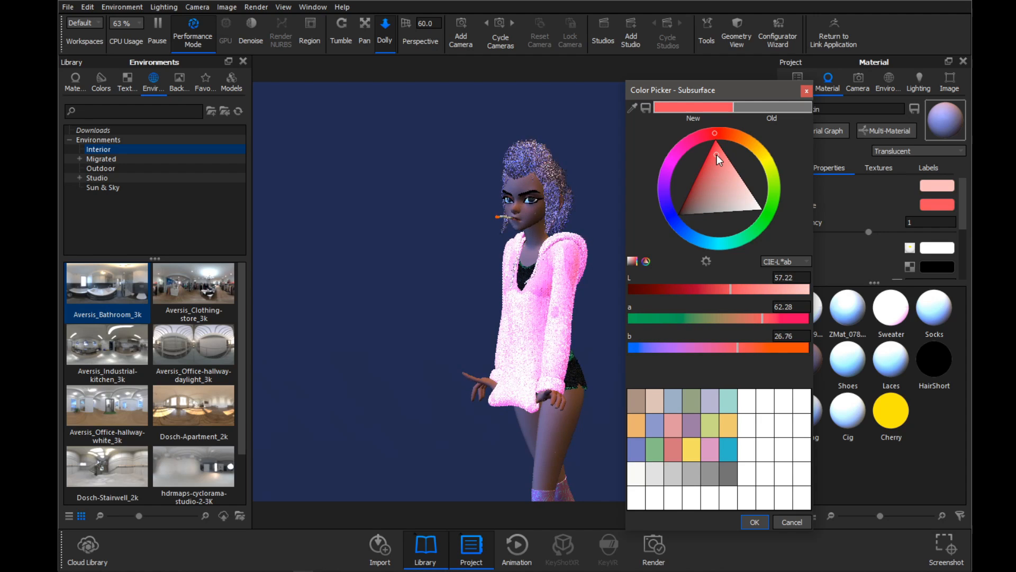
{"action": "left_click", "coordinate": [755, 522]}
- Set the skin's specular color to a medium cyan blue with L 57.21, a -21.83 and b -25.71
{"action": "scroll", "coordinate": [854, 245], "scroll_direction": "down", "scroll_amount": 3}
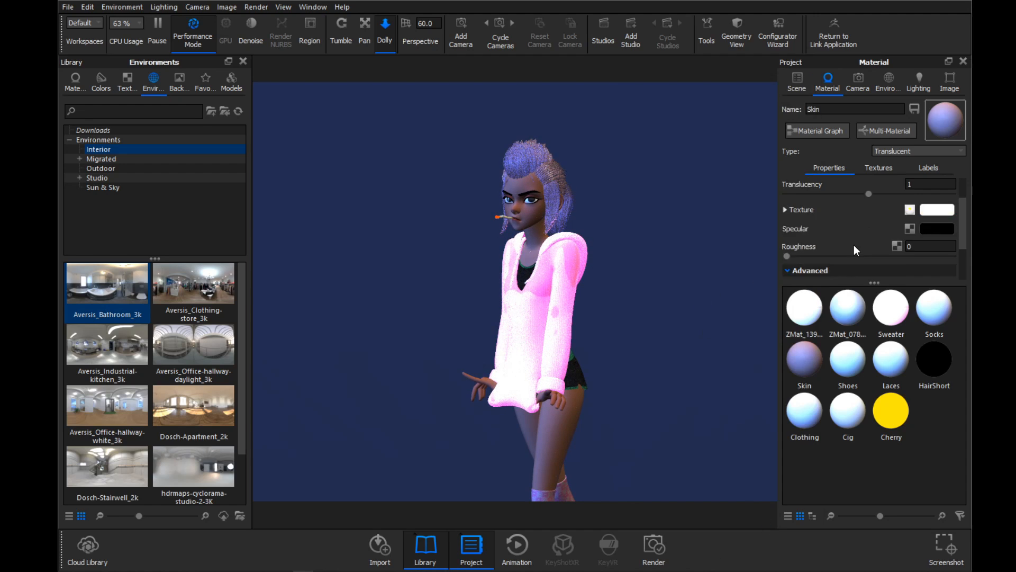
{"action": "left_click", "coordinate": [931, 192]}
{"action": "left_click", "coordinate": [668, 278]}
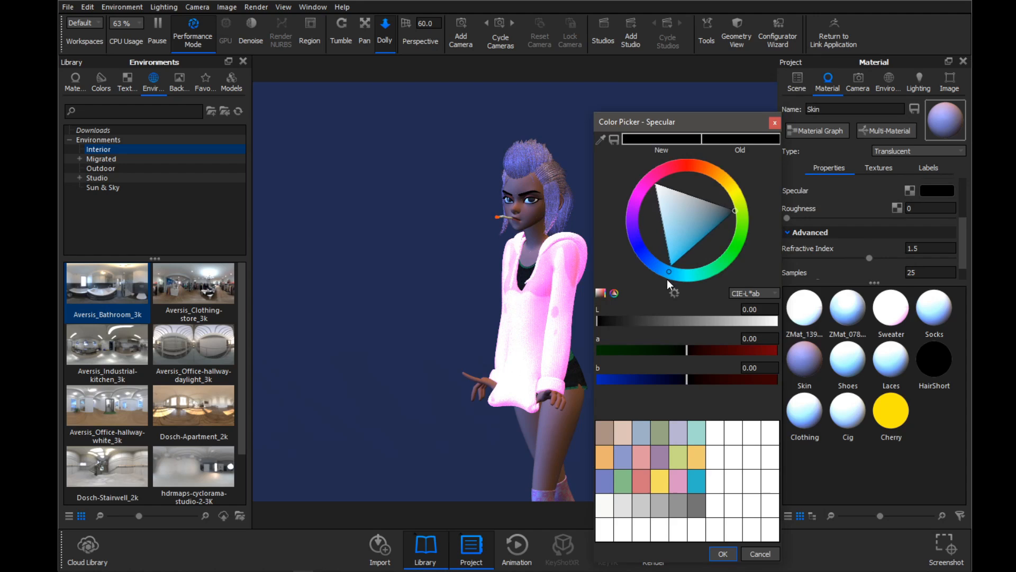
{"action": "left_click_drag", "start_coordinate": [698, 237], "coordinate": [710, 247]}
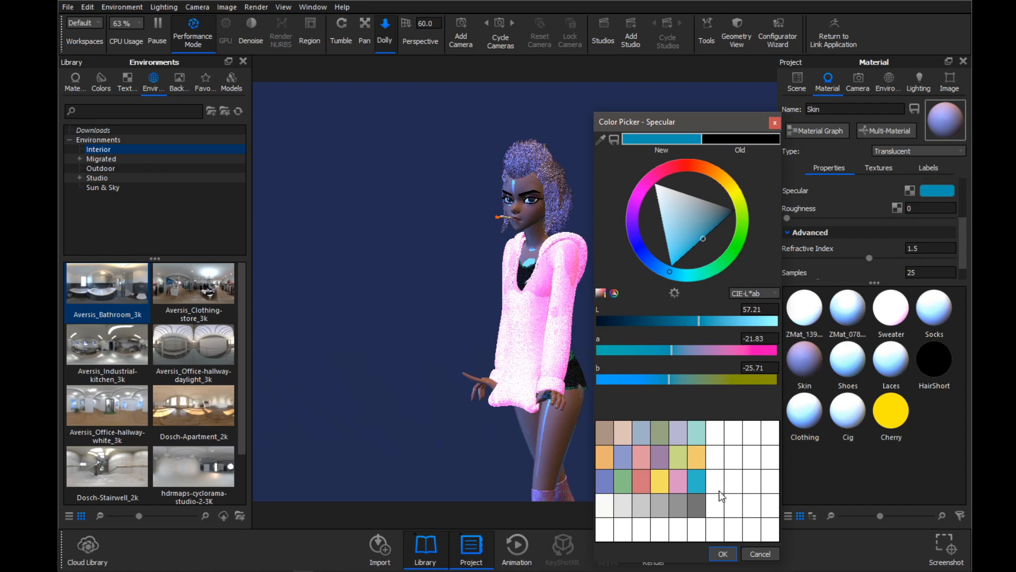
{"action": "left_click", "coordinate": [722, 554]}
- Set the Skin material's refractive index to 1.64 and its samples to 32
{"action": "left_click", "coordinate": [918, 250]}
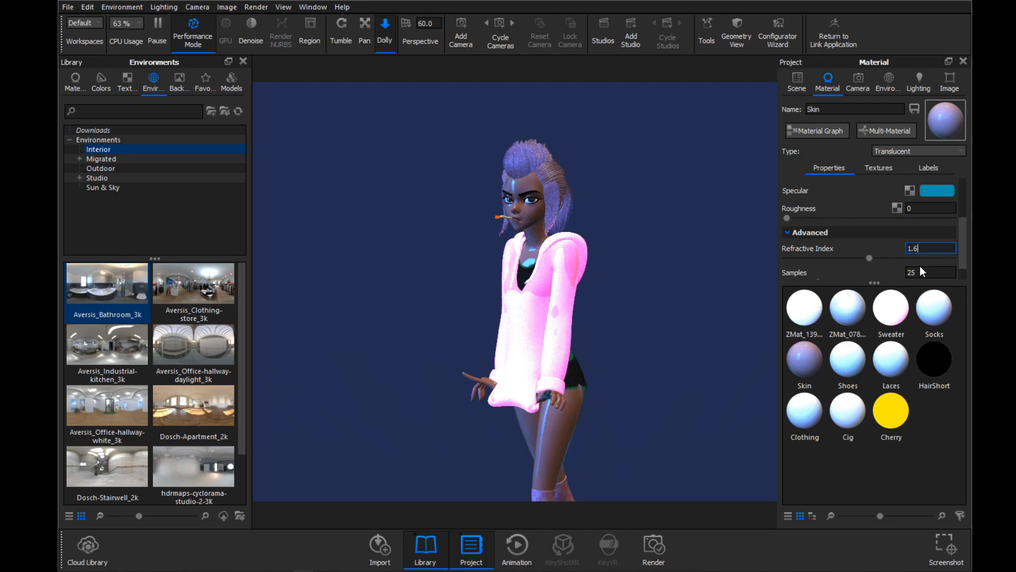
{"action": "type", "text": "4"}
{"action": "key", "text": "Tab"}
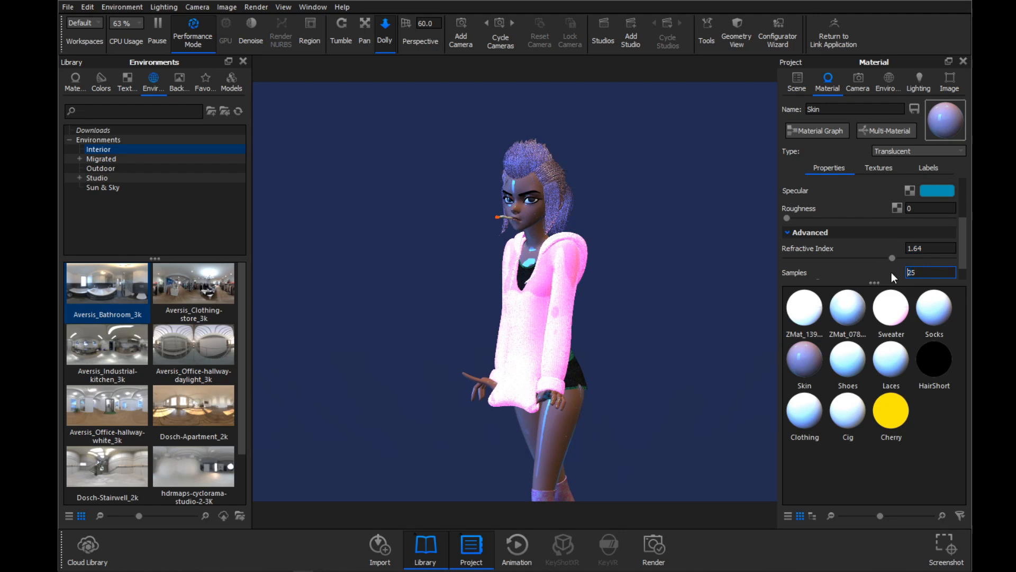
{"action": "type", "text": "32"}
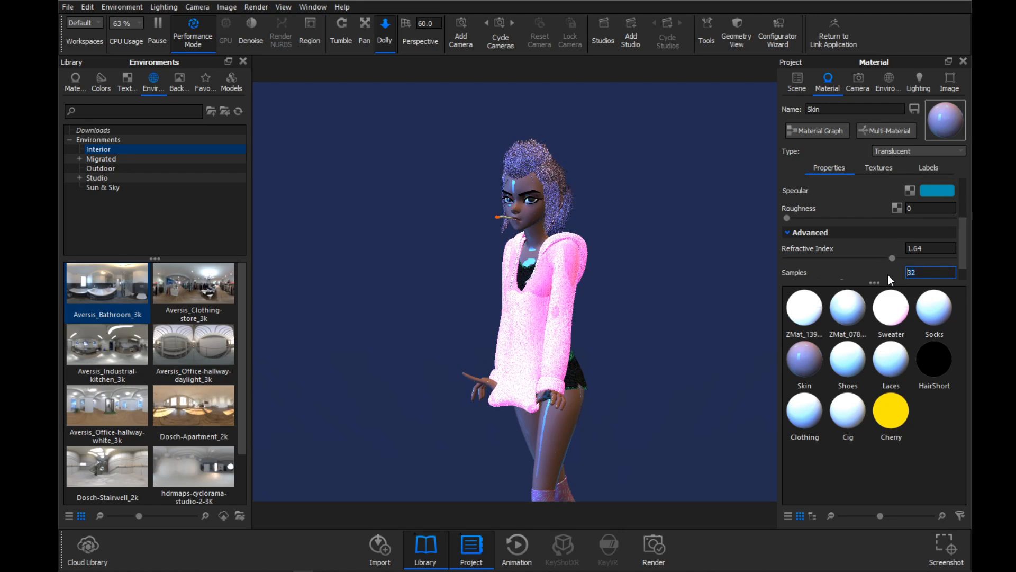
- Raise the Skin material's roughness to about 0.239 and enable Global Illumination for it
{"action": "left_click_drag", "start_coordinate": [789, 217], "coordinate": [923, 218]}
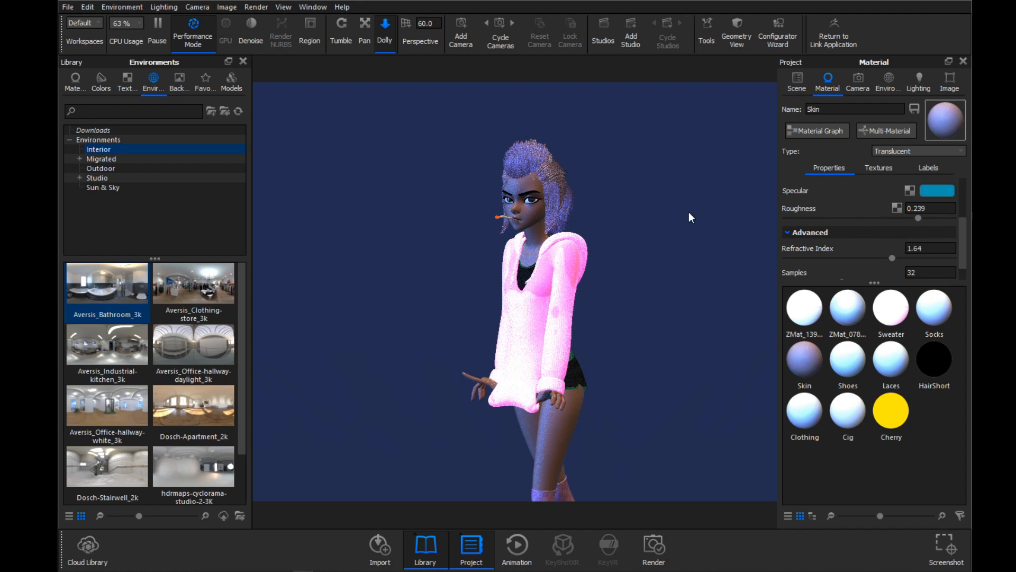
{"action": "left_click_drag", "start_coordinate": [650, 208], "coordinate": [667, 203]}
{"action": "scroll", "coordinate": [878, 232], "scroll_direction": "down", "scroll_amount": 1}
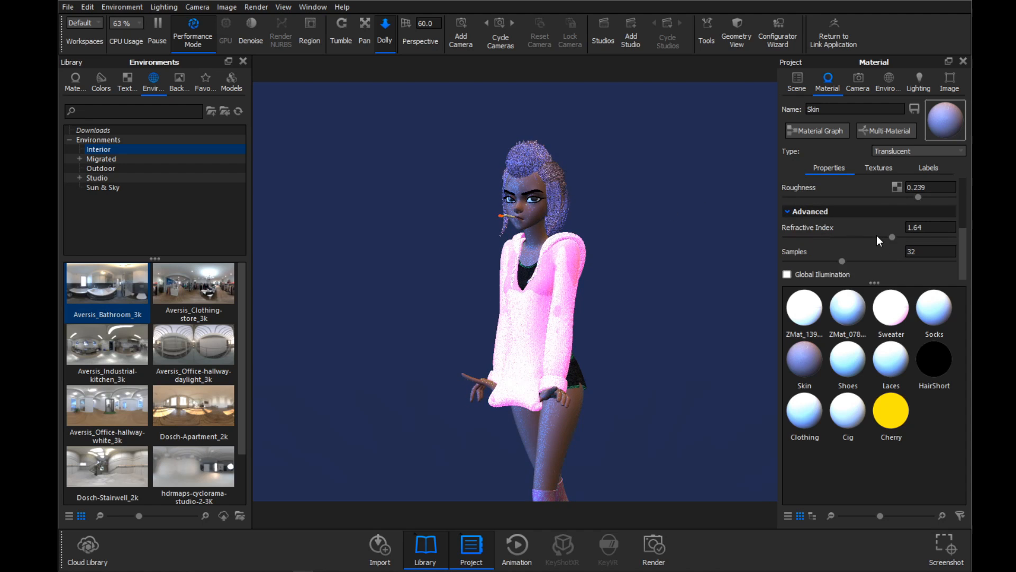
{"action": "left_click", "coordinate": [787, 274]}
- Set the Skin material's translucency to 3 and check the character's upper body from slightly different angles
{"action": "right_click_drag", "start_coordinate": [660, 215], "coordinate": [768, 184], "text": "alt"}
{"action": "right_click_drag", "start_coordinate": [674, 177], "coordinate": [702, 169], "text": "alt"}
{"action": "middle_click_drag", "start_coordinate": [670, 163], "coordinate": [678, 185], "text": "alt"}
{"action": "scroll", "coordinate": [877, 220], "scroll_direction": "up", "scroll_amount": 4}
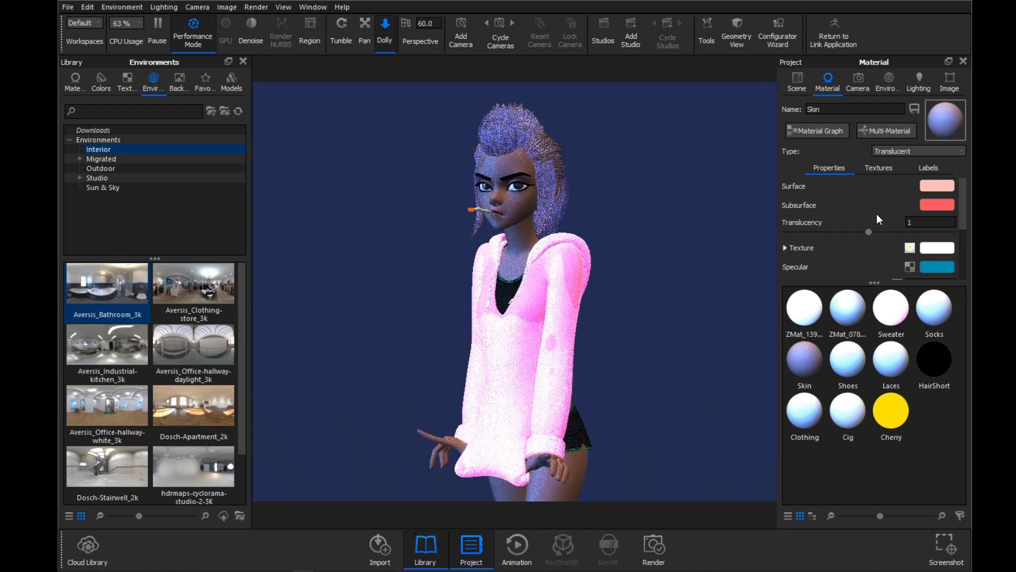
{"action": "left_click_drag", "start_coordinate": [679, 194], "coordinate": [662, 196], "text": "alt"}
{"action": "left_click_drag", "start_coordinate": [922, 223], "coordinate": [906, 225]}
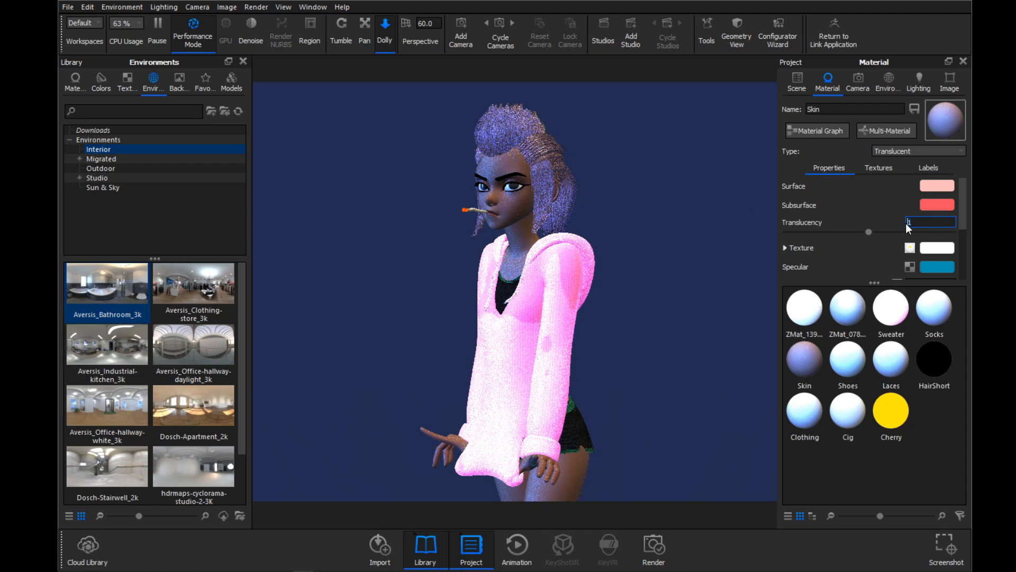
{"action": "type", "text": "3"}
{"action": "key", "text": "Return"}
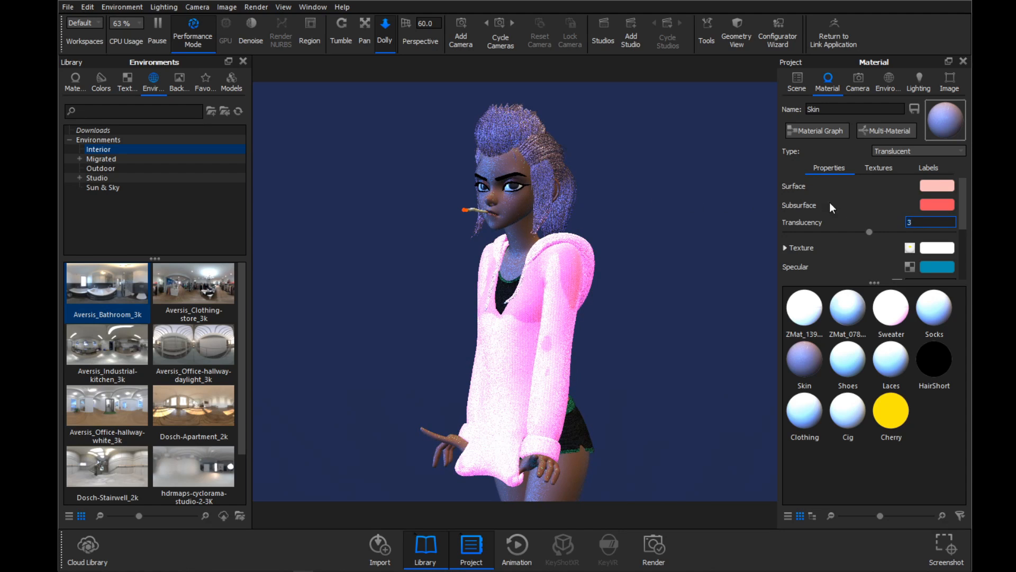
{"action": "left_click_drag", "start_coordinate": [661, 167], "coordinate": [688, 203], "text": "alt"}
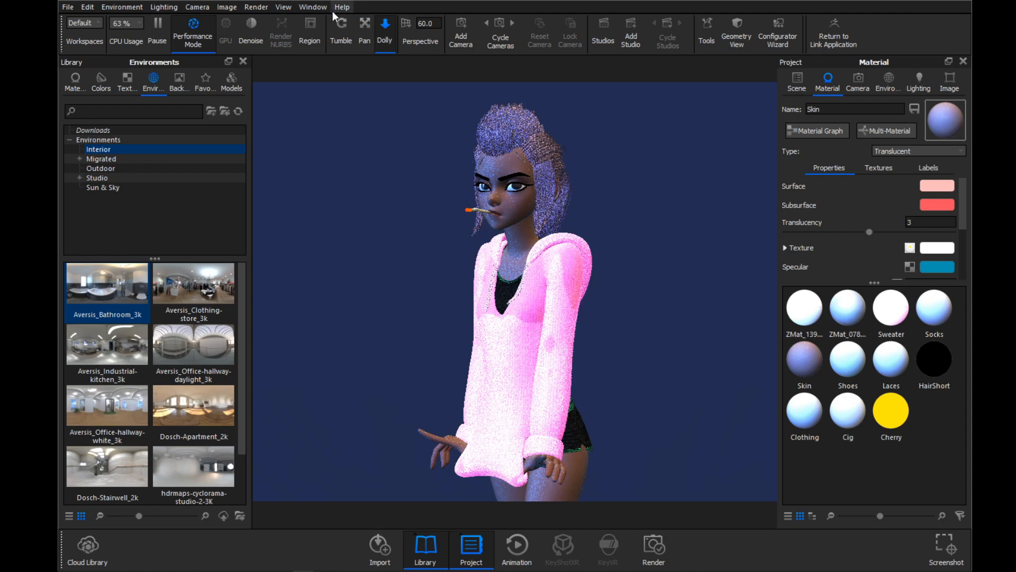
- Open the Geometry View and accept switching it to bounding box drawing
{"action": "left_click", "coordinate": [306, 7]}
{"action": "left_click", "coordinate": [349, 136]}
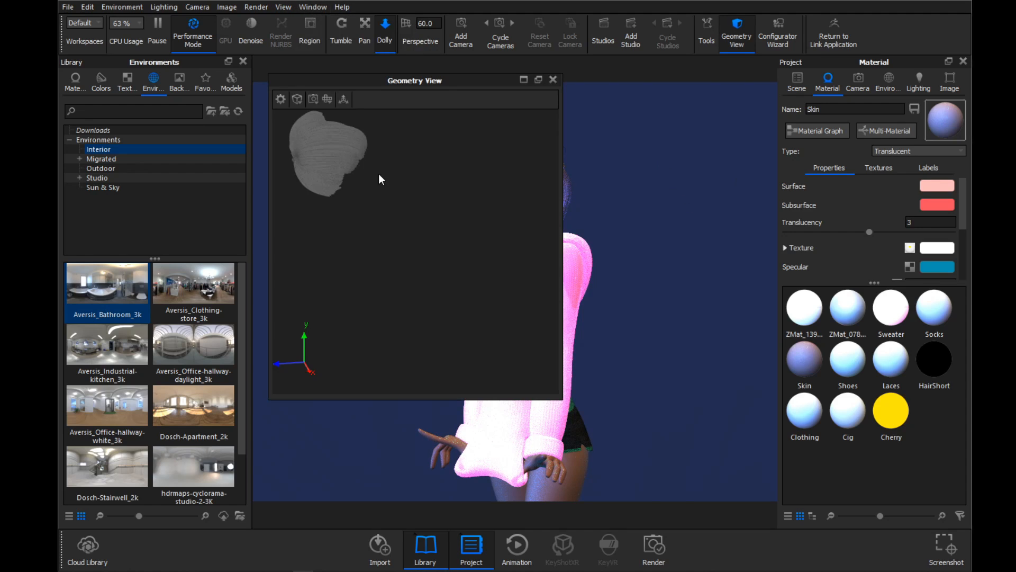
{"action": "left_click", "coordinate": [554, 79]}
{"action": "left_click", "coordinate": [313, 7]}
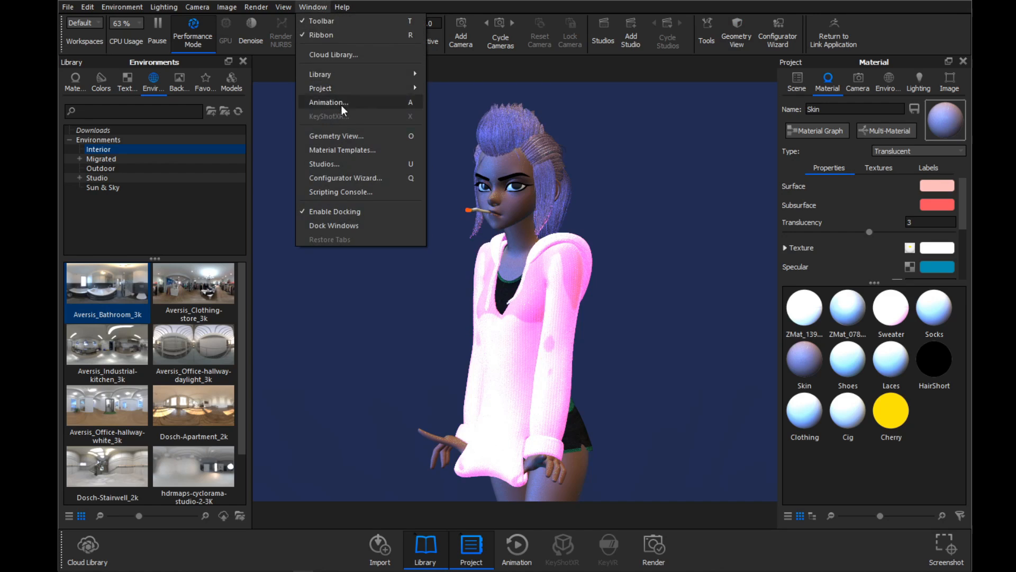
{"action": "left_click", "coordinate": [349, 138]}
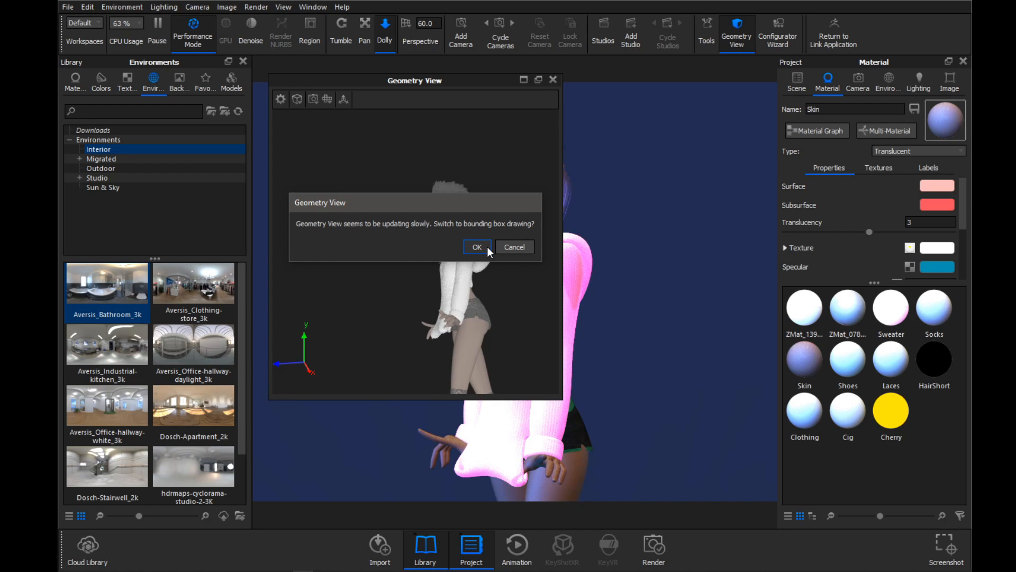
{"action": "left_click", "coordinate": [476, 247]}
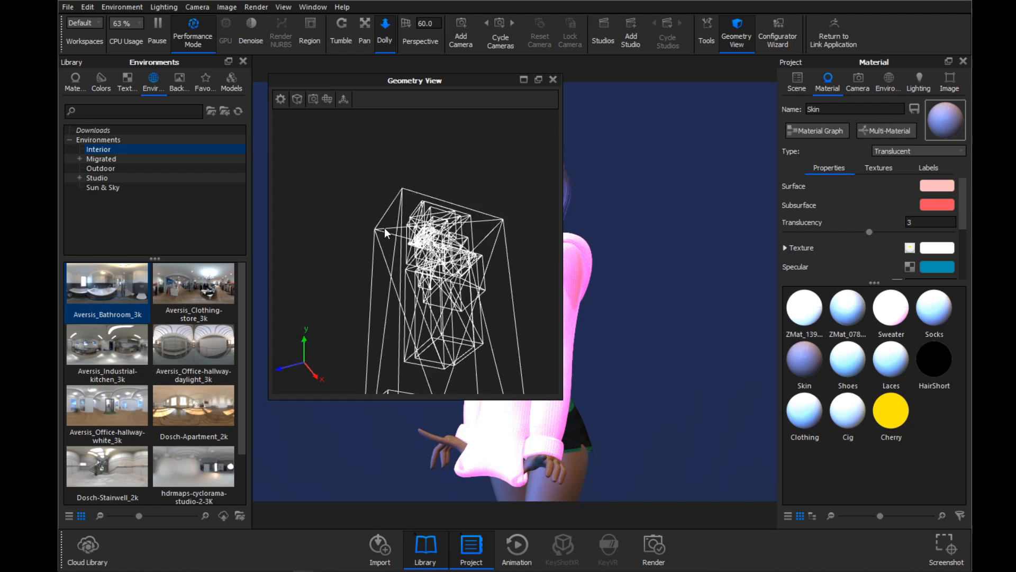
- Examine the character's bounding boxes in the Geometry View from several angles and distances
{"action": "left_click_drag", "start_coordinate": [374, 136], "coordinate": [373, 163]}
{"action": "scroll", "coordinate": [354, 144], "scroll_direction": "up", "scroll_amount": 5}
{"action": "scroll", "coordinate": [365, 202], "scroll_direction": "down", "scroll_amount": 10}
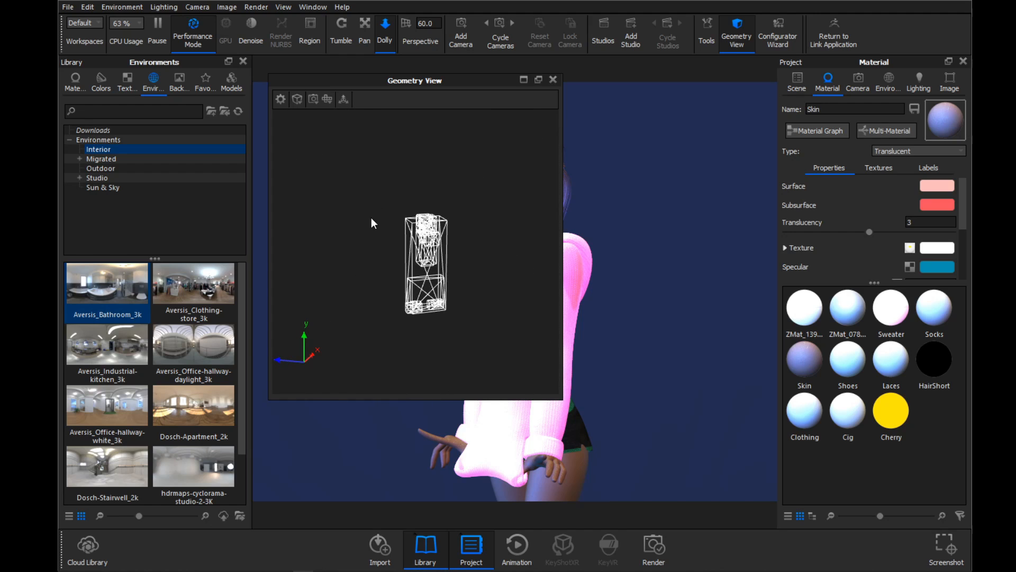
{"action": "left_click_drag", "start_coordinate": [371, 218], "coordinate": [475, 254]}
{"action": "middle_click_drag", "start_coordinate": [474, 254], "coordinate": [470, 220]}
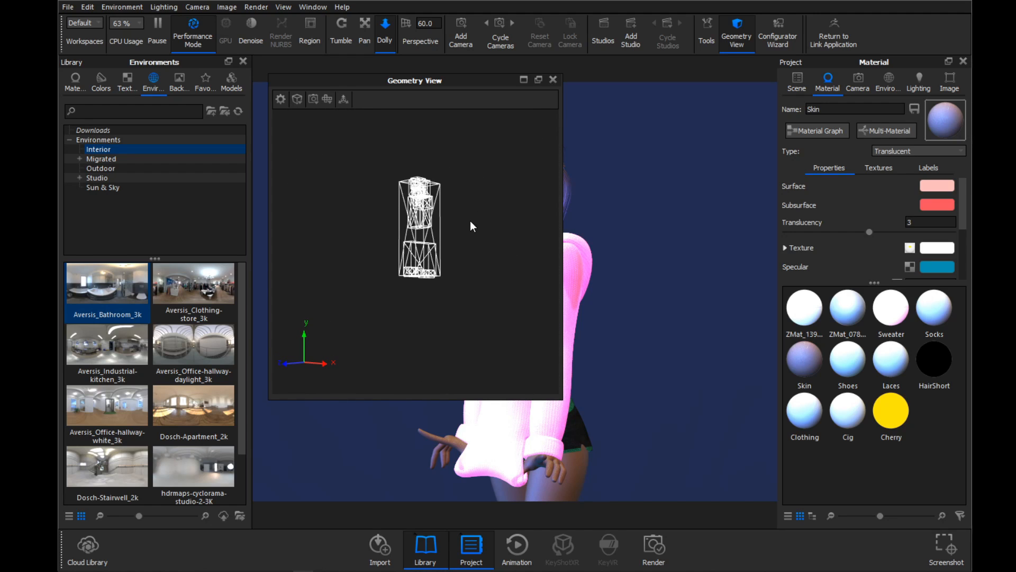
{"action": "scroll", "coordinate": [471, 220], "scroll_direction": "up", "scroll_amount": 5}
{"action": "scroll", "coordinate": [478, 215], "scroll_direction": "down", "scroll_amount": 4}
{"action": "scroll", "coordinate": [478, 215], "scroll_direction": "down", "scroll_amount": 2}
{"action": "left_click_drag", "start_coordinate": [477, 215], "coordinate": [497, 193]}
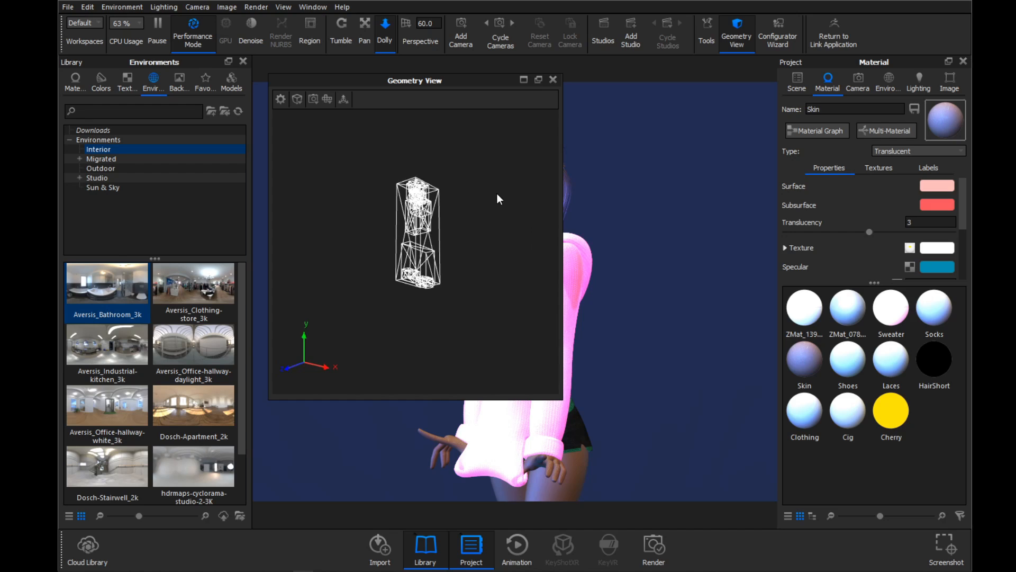
- Turn on the ground grid in the Geometry View settings and review the available background colors
{"action": "left_click", "coordinate": [281, 99]}
{"action": "left_click", "coordinate": [353, 182]}
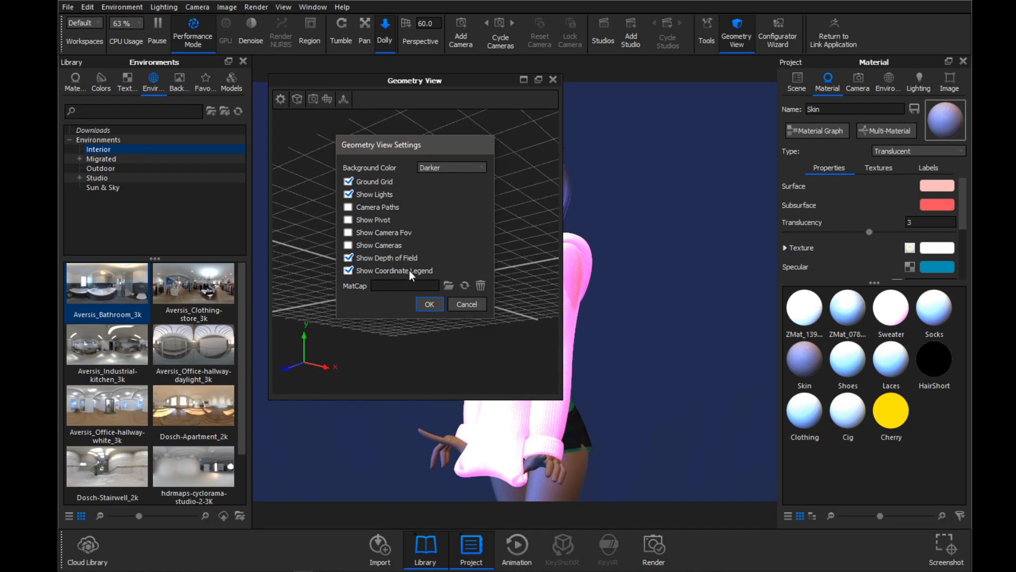
{"action": "left_click", "coordinate": [442, 167]}
{"action": "left_click", "coordinate": [441, 167]}
{"action": "left_click", "coordinate": [458, 167]}
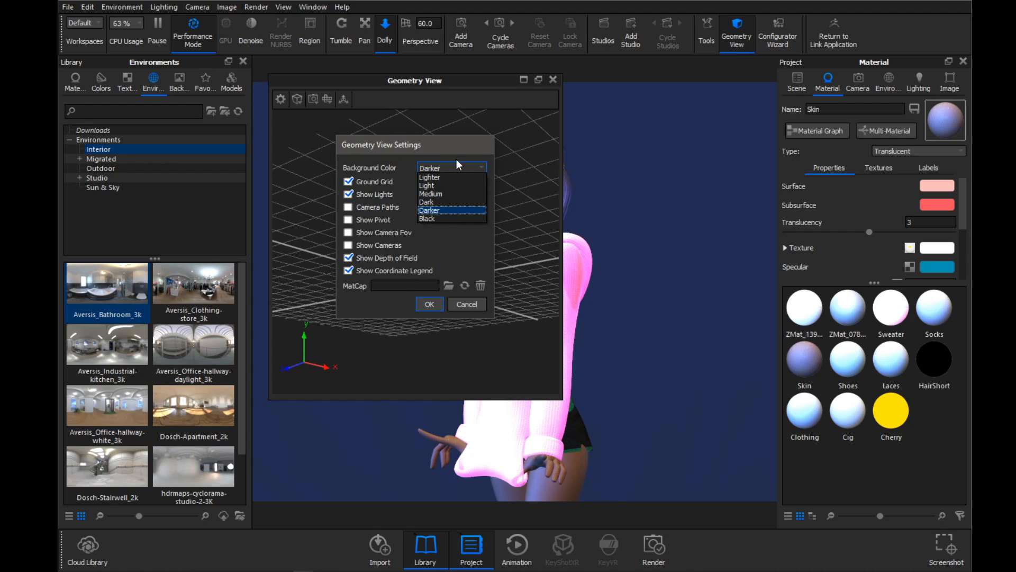
{"action": "left_click", "coordinate": [453, 167]}
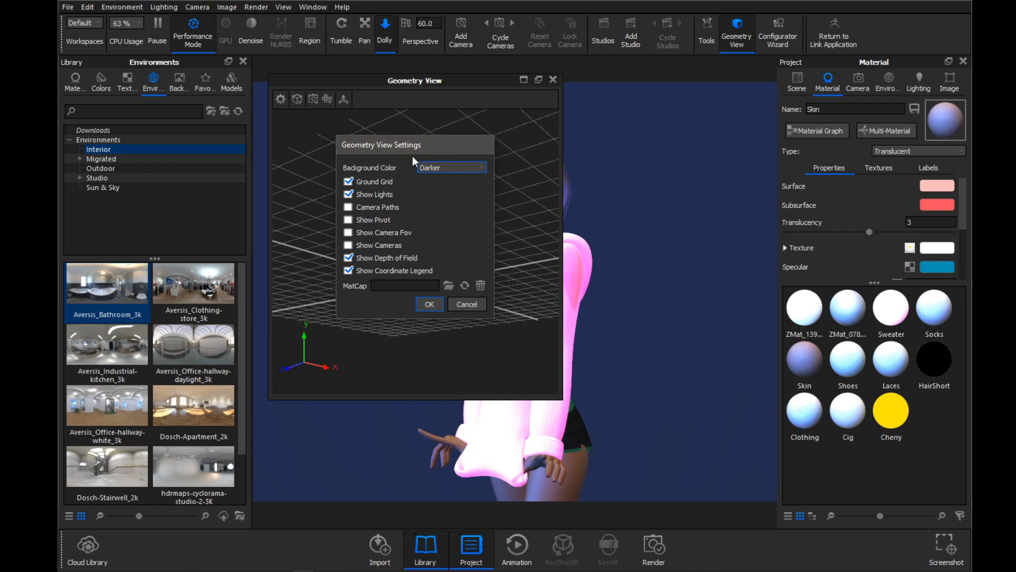
- Try the Light background color in the Geometry View, return it to Darker, and accept the settings
{"action": "left_click_drag", "start_coordinate": [405, 141], "coordinate": [621, 139]}
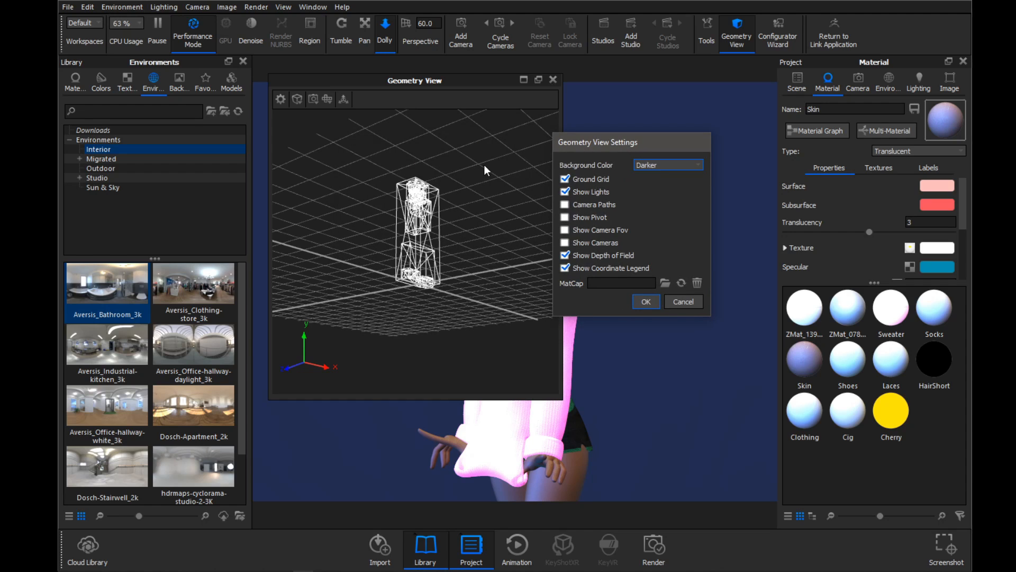
{"action": "left_click_drag", "start_coordinate": [484, 168], "coordinate": [517, 201]}
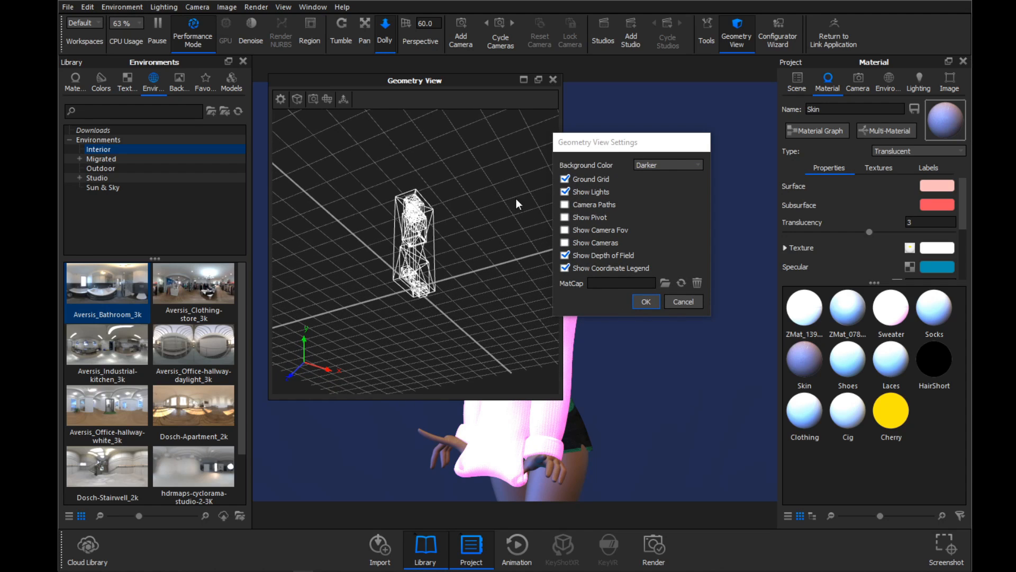
{"action": "left_click", "coordinate": [673, 167]}
{"action": "left_click", "coordinate": [647, 177]}
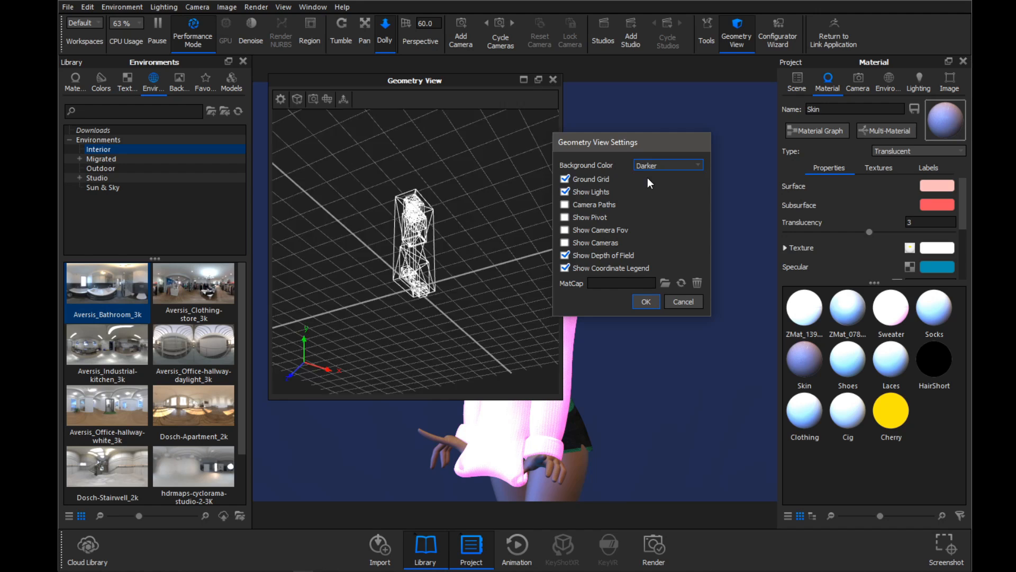
{"action": "left_click", "coordinate": [655, 164]}
{"action": "left_click", "coordinate": [655, 183]}
{"action": "left_click", "coordinate": [659, 164]}
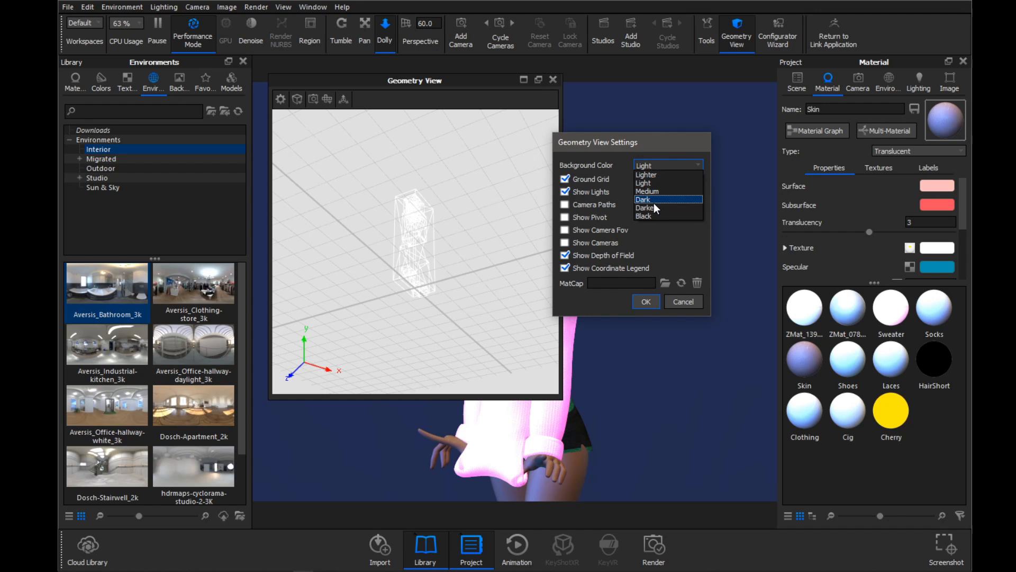
{"action": "left_click", "coordinate": [653, 206]}
{"action": "mouse_move", "coordinate": [482, 190]}
{"action": "left_mouse_down"}
{"action": "mouse_move", "coordinate": [479, 247]}
{"action": "mouse_move", "coordinate": [479, 205]}
{"action": "left_mouse_up"}
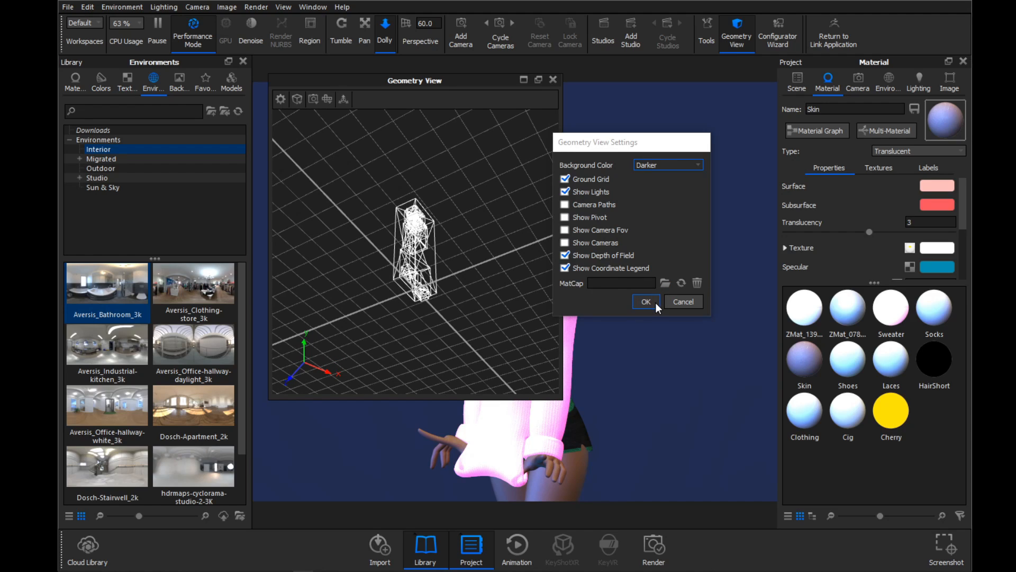
{"action": "left_click", "coordinate": [639, 295]}
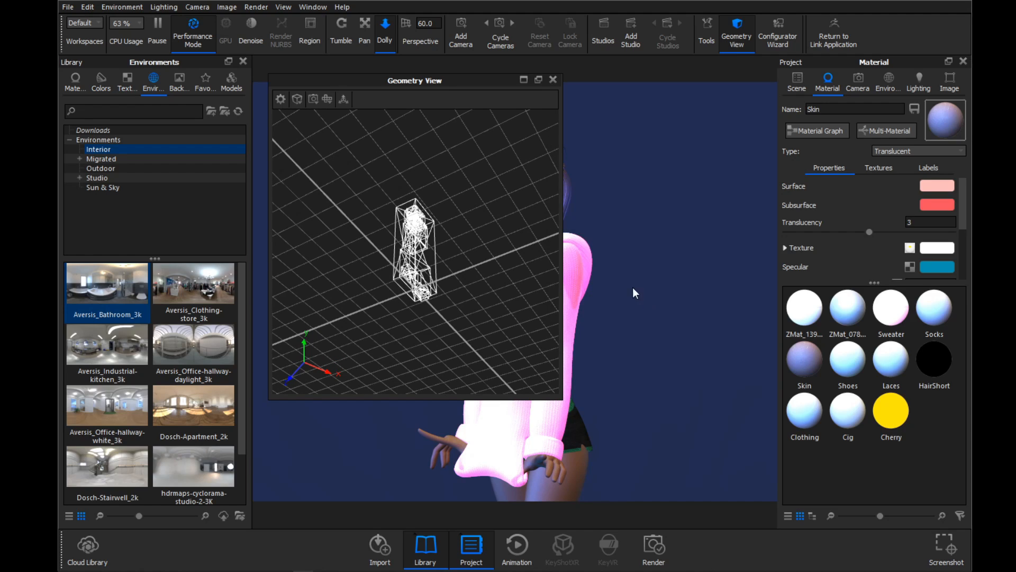
- Try the Bounding and MatCap + Color display styles on the character in the Geometry View
{"action": "left_click", "coordinate": [298, 99]}
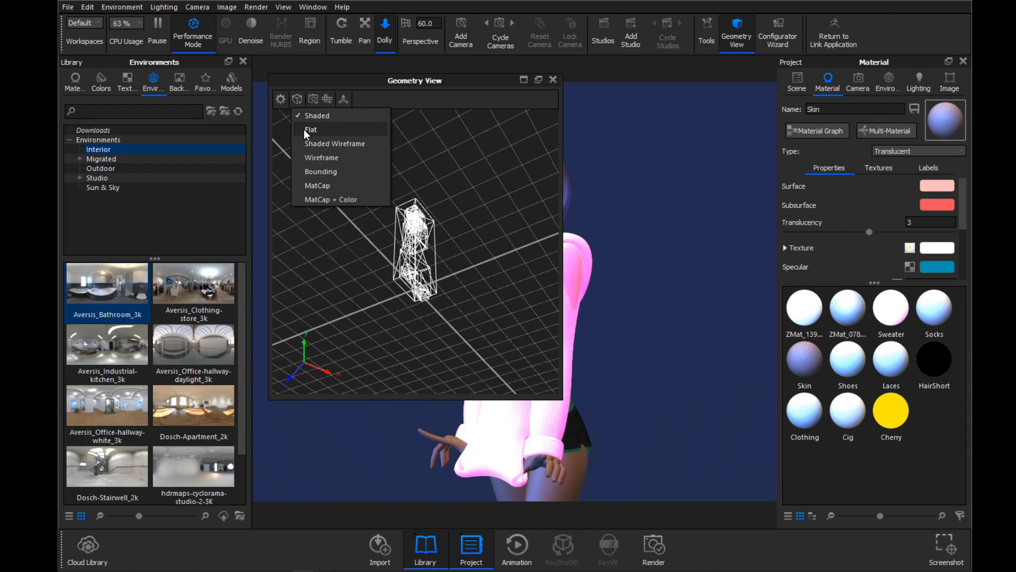
{"action": "left_click", "coordinate": [308, 169]}
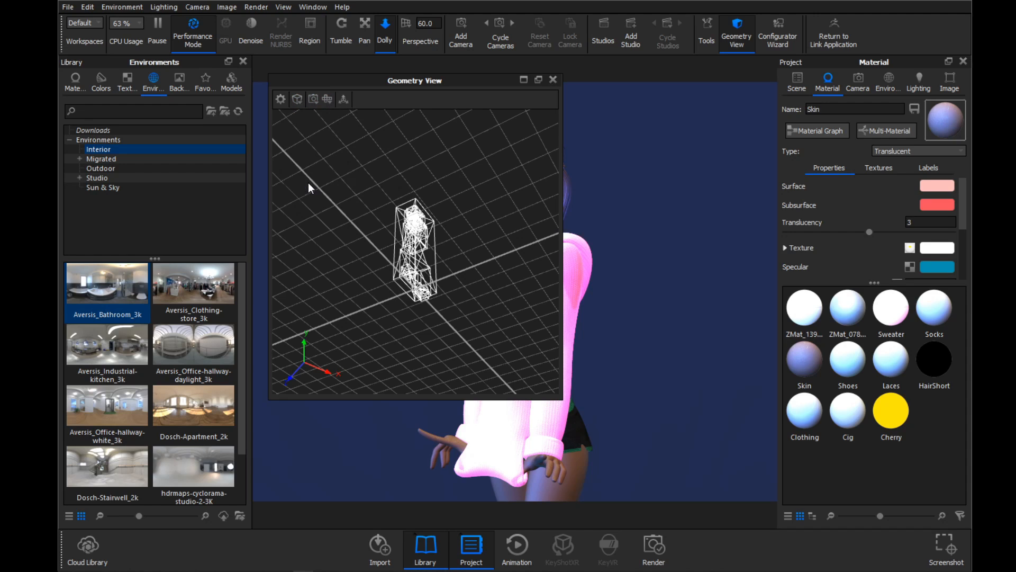
{"action": "left_click_drag", "start_coordinate": [461, 256], "coordinate": [400, 86]}
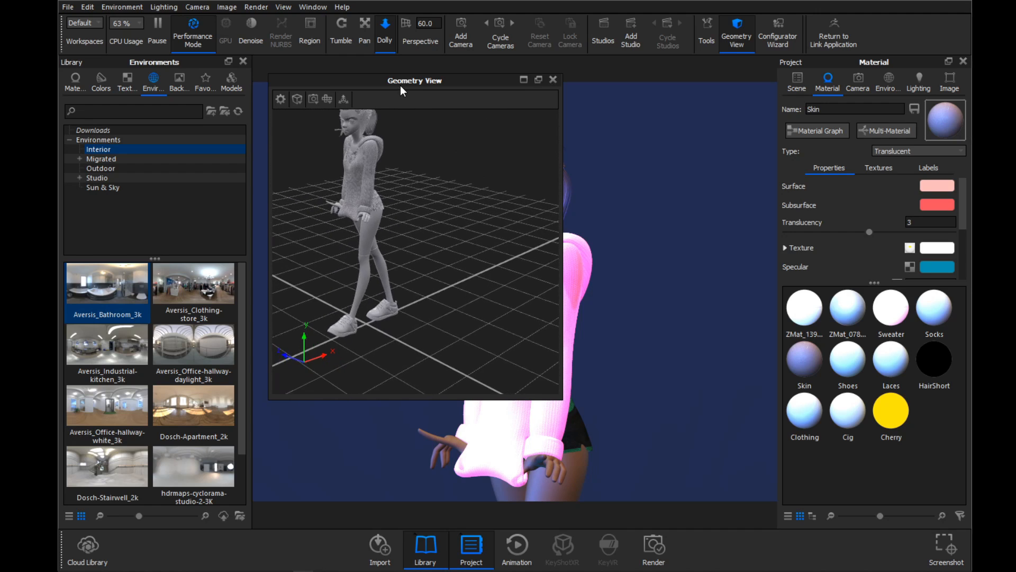
{"action": "left_click", "coordinate": [297, 102]}
{"action": "left_click", "coordinate": [315, 197]}
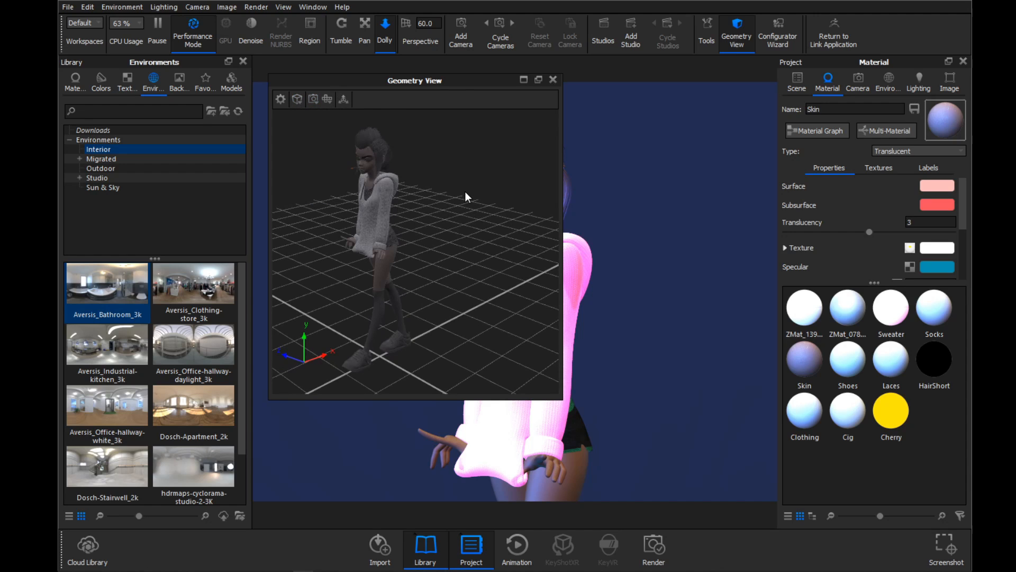
{"action": "mouse_move", "coordinate": [465, 192]}
{"action": "left_mouse_down"}
{"action": "mouse_move", "coordinate": [517, 211]}
{"action": "mouse_move", "coordinate": [462, 179]}
{"action": "left_mouse_up"}
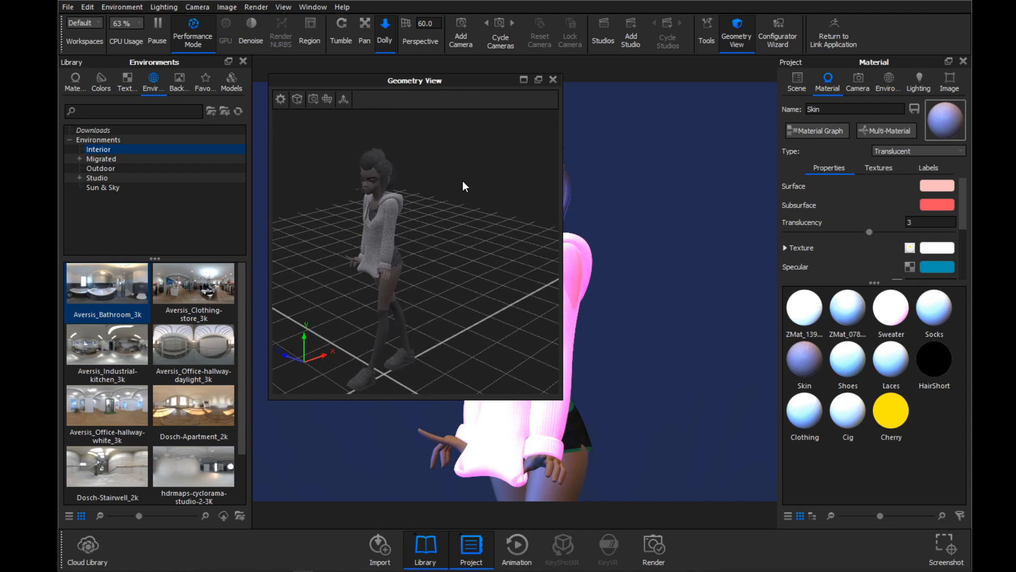
{"action": "left_click", "coordinate": [298, 101]}
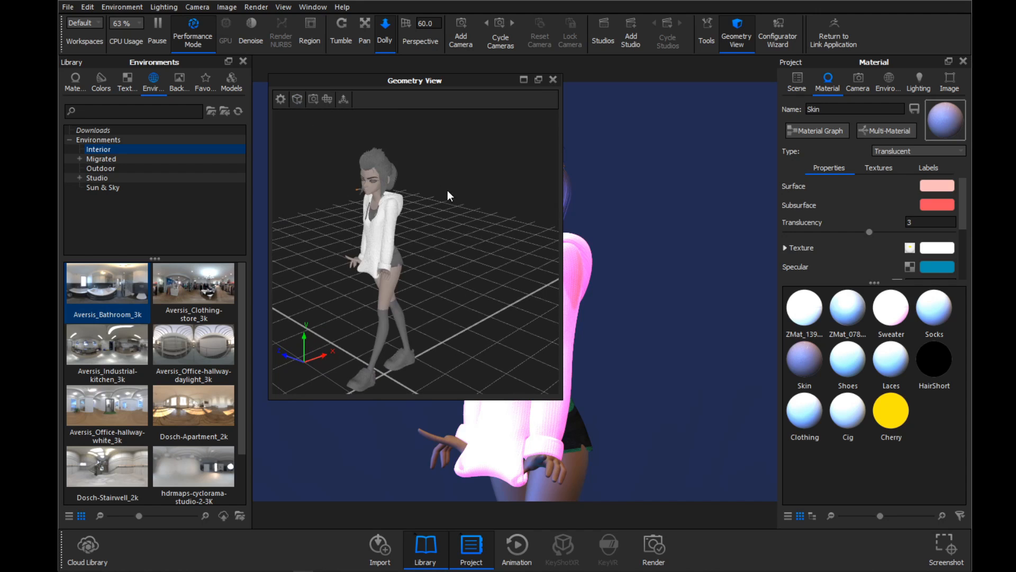
{"action": "left_click_drag", "start_coordinate": [447, 194], "coordinate": [414, 195]}
- Reposition the Geometry View window and examine the character from different angles and distances
{"action": "left_click_drag", "start_coordinate": [394, 81], "coordinate": [557, 110]}
{"action": "left_click_drag", "start_coordinate": [668, 96], "coordinate": [691, 61]}
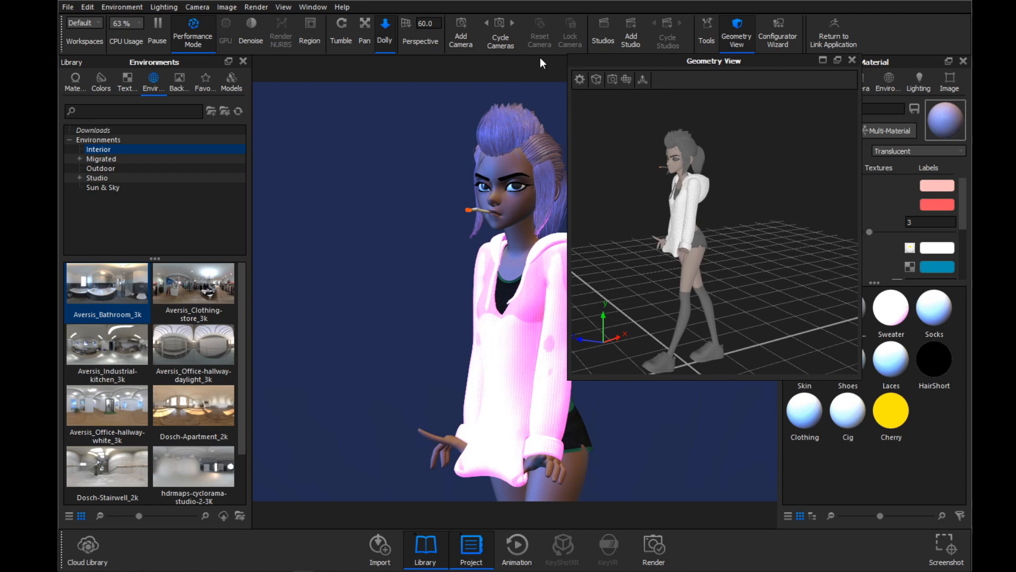
{"action": "left_click_drag", "start_coordinate": [540, 62], "coordinate": [341, 55]}
{"action": "left_click_drag", "start_coordinate": [427, 198], "coordinate": [462, 172]}
{"action": "scroll", "coordinate": [462, 173], "scroll_direction": "up", "scroll_amount": 3}
{"action": "scroll", "coordinate": [462, 190], "scroll_direction": "down", "scroll_amount": 3}
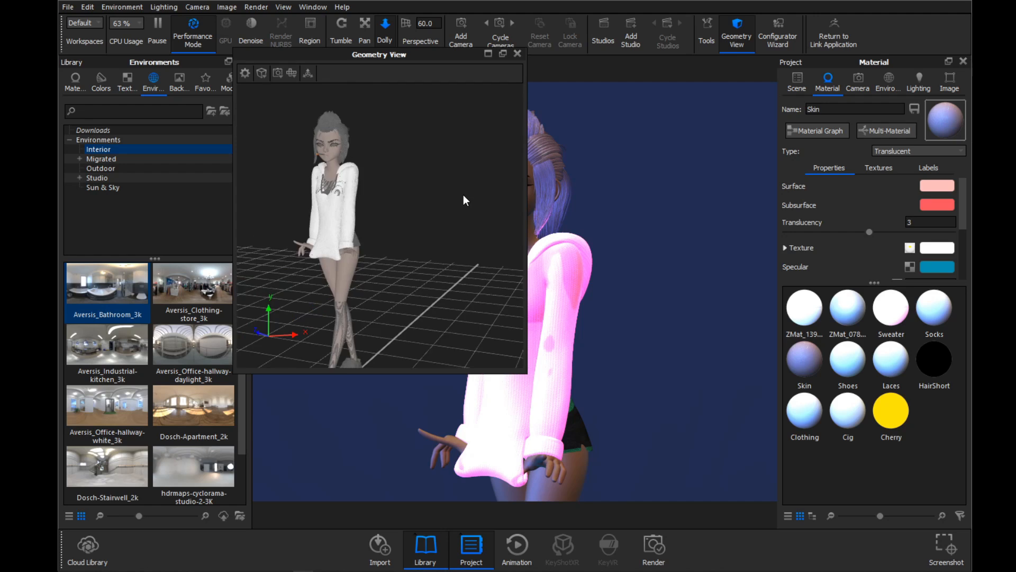
{"action": "scroll", "coordinate": [463, 196], "scroll_direction": "down", "scroll_amount": 5}
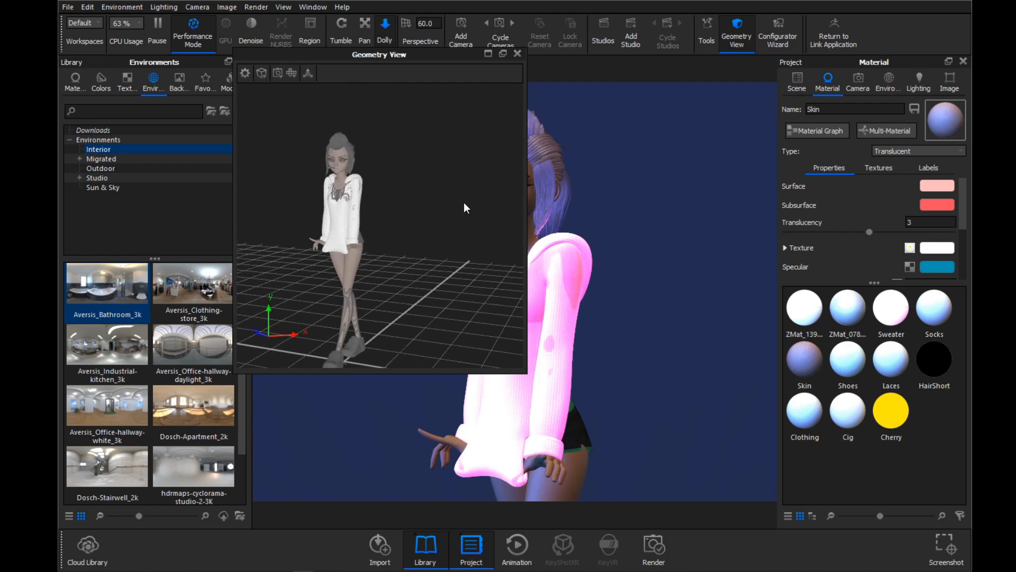
- Switch the Geometry View to the Flat display style and move its window over the render view
{"action": "left_click", "coordinate": [279, 76]}
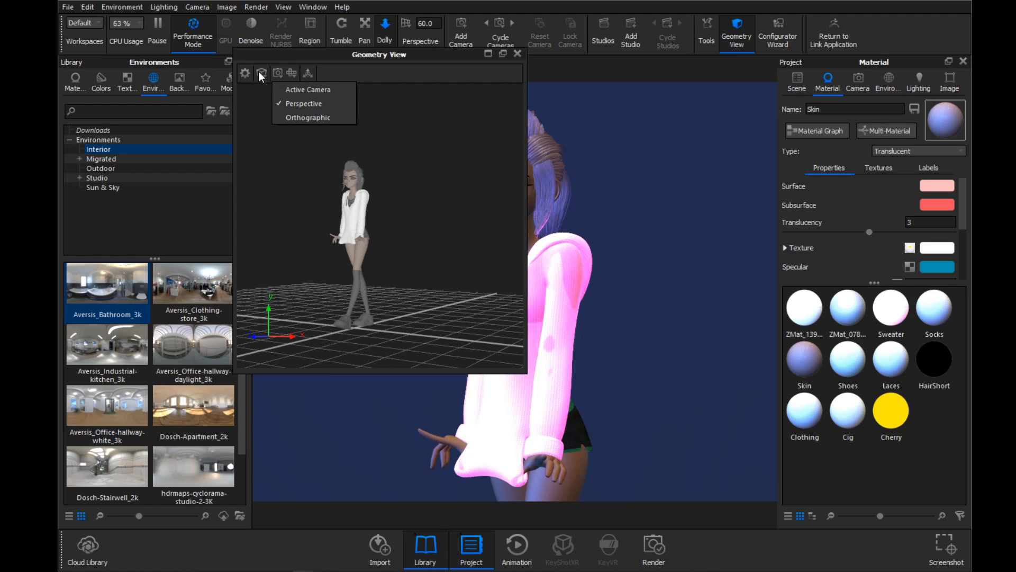
{"action": "left_click", "coordinate": [259, 73]}
{"action": "left_click", "coordinate": [265, 103]}
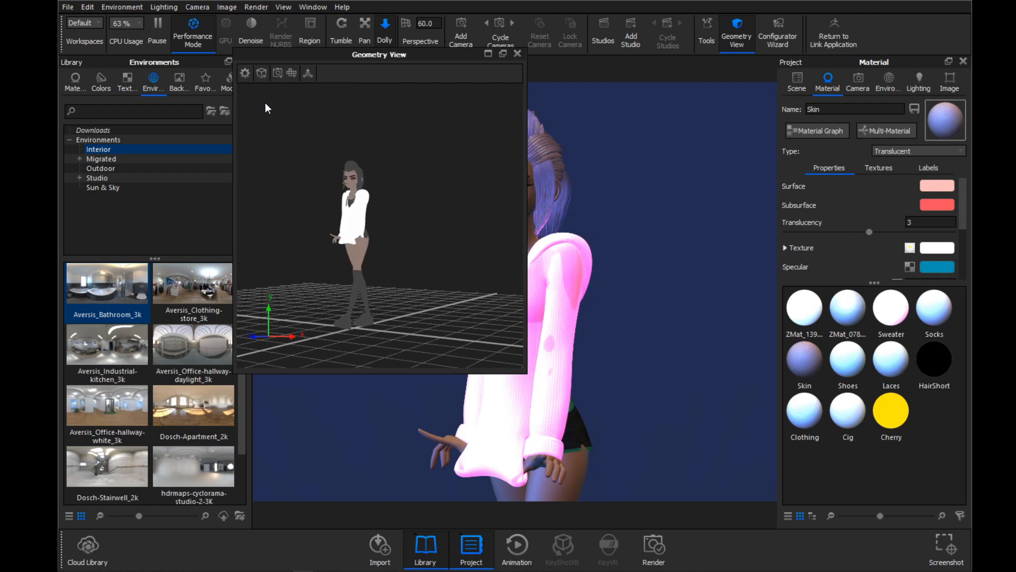
{"action": "mouse_move", "coordinate": [443, 171]}
{"action": "left_mouse_down"}
{"action": "mouse_move", "coordinate": [490, 175]}
{"action": "mouse_move", "coordinate": [392, 220]}
{"action": "mouse_move", "coordinate": [379, 191]}
{"action": "mouse_move", "coordinate": [379, 106]}
{"action": "mouse_move", "coordinate": [386, 143]}
{"action": "left_mouse_up"}
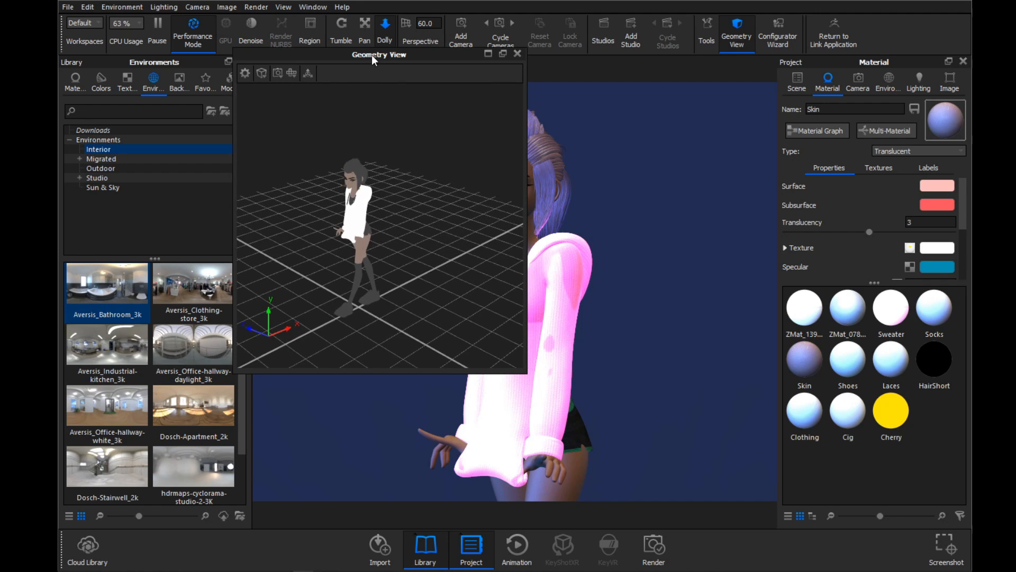
{"action": "left_click_drag", "start_coordinate": [372, 55], "coordinate": [511, 83]}
{"action": "left_click", "coordinate": [391, 99]}
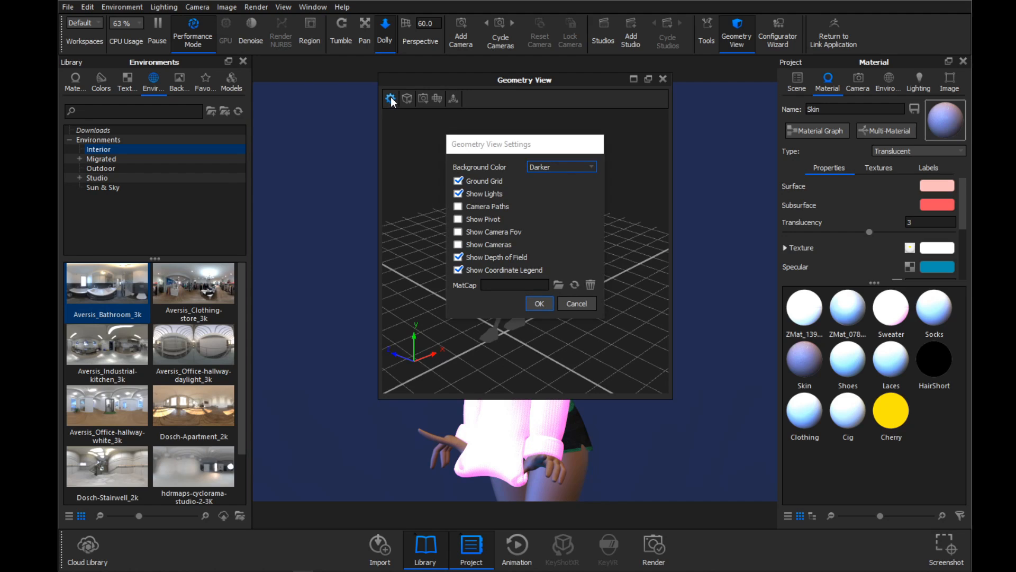
{"action": "left_click", "coordinate": [576, 303]}
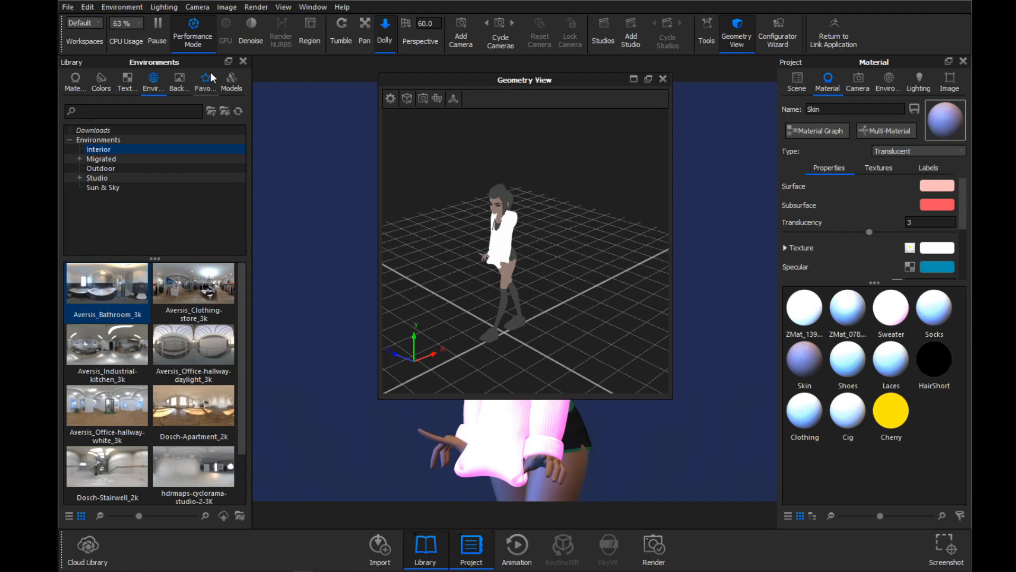
- Add a disc primitive to the scene and enable the move tool in the Geometry View
{"action": "left_click", "coordinate": [86, 7]}
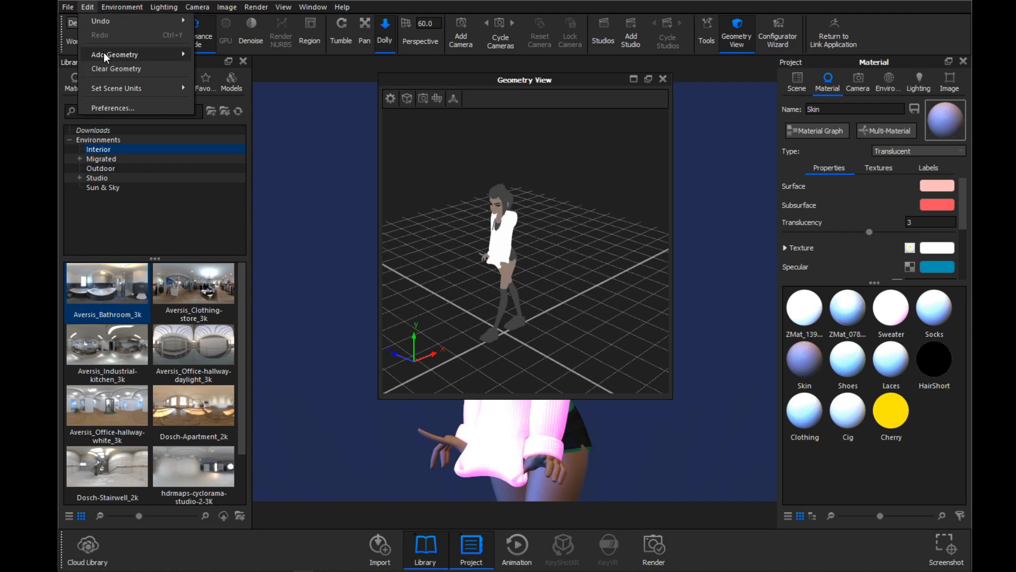
{"action": "mouse_move", "coordinate": [114, 54]}
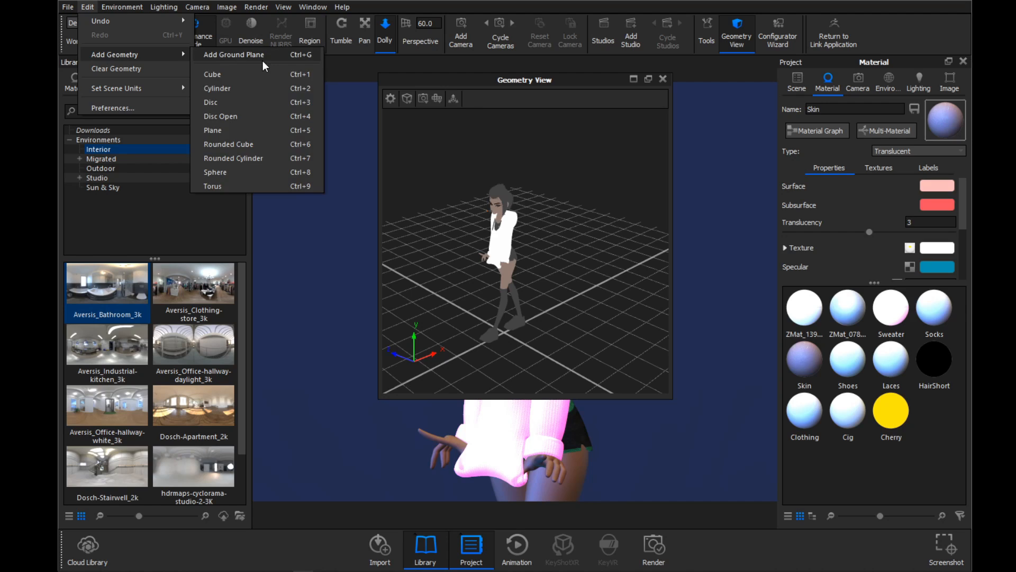
{"action": "left_click", "coordinate": [236, 102]}
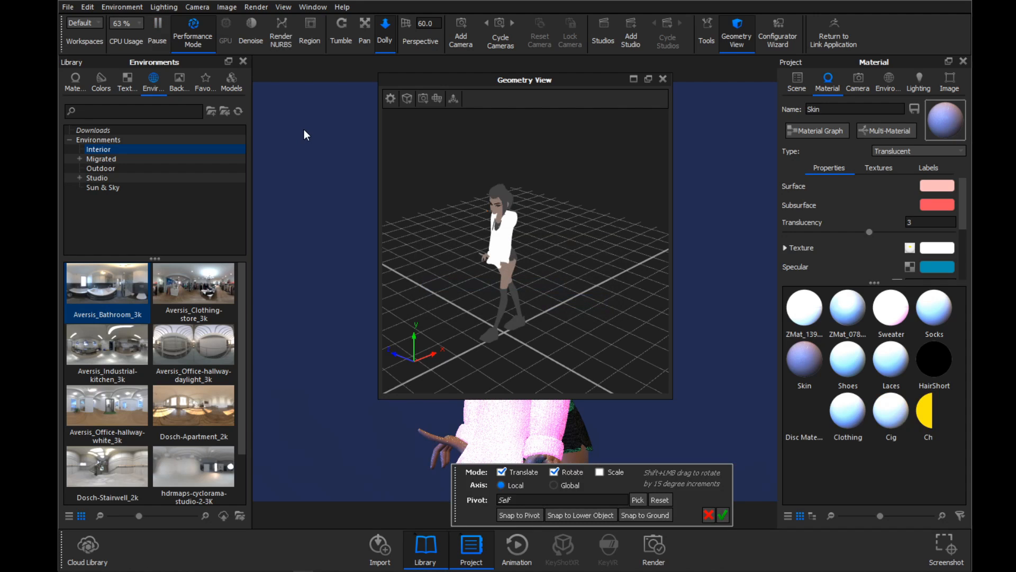
{"action": "left_click_drag", "start_coordinate": [577, 206], "coordinate": [503, 183]}
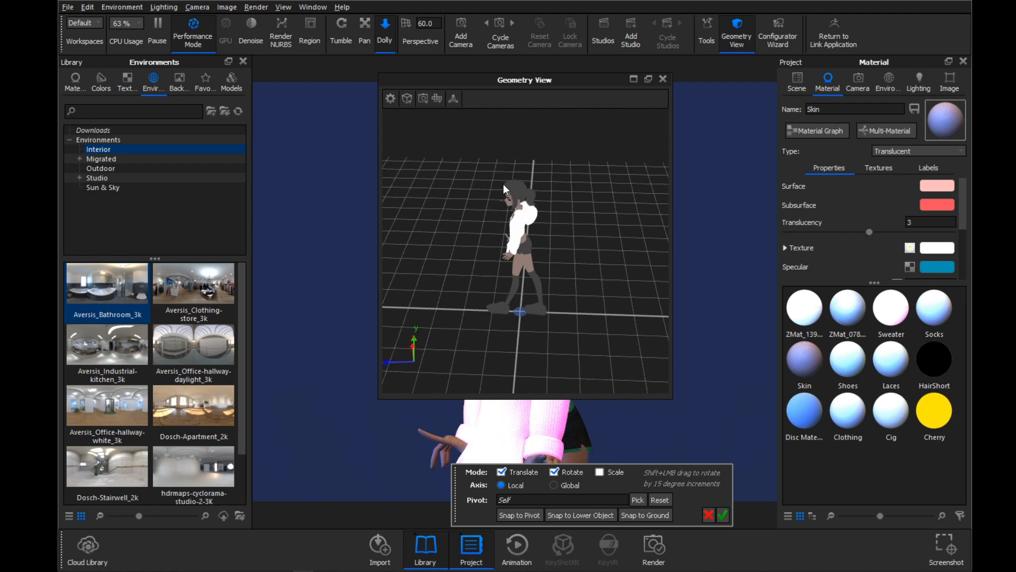
{"action": "left_click", "coordinate": [452, 99]}
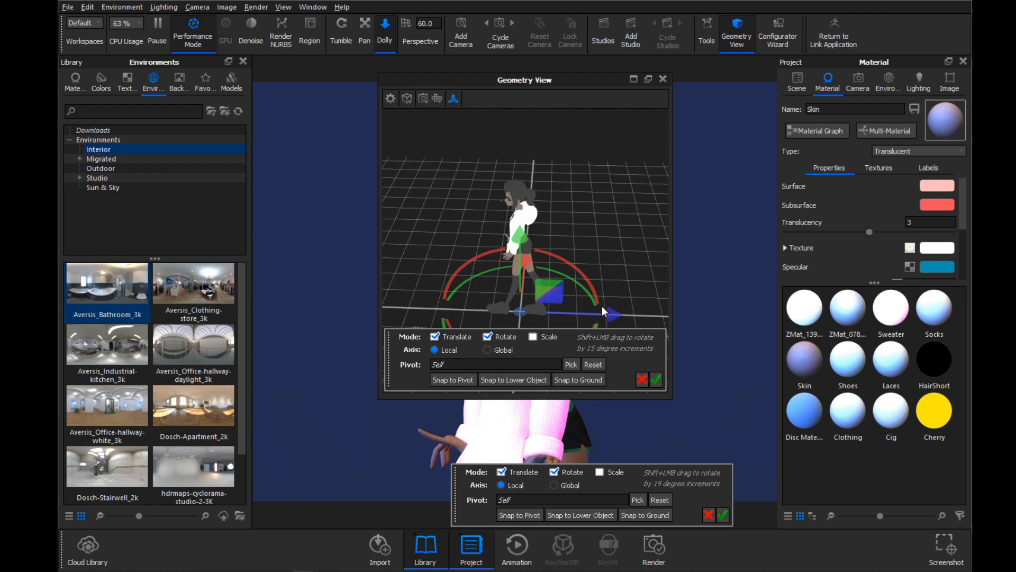
- Place the disc behind the character at about head height and rotate it upright to face her
{"action": "left_click_drag", "start_coordinate": [609, 313], "coordinate": [676, 315]}
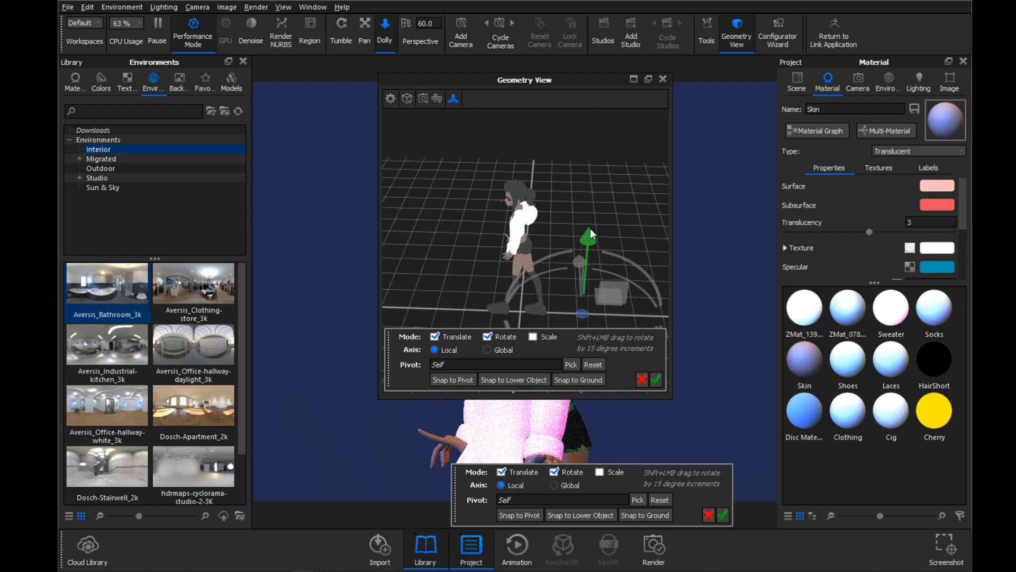
{"action": "left_click_drag", "start_coordinate": [586, 228], "coordinate": [589, 175]}
{"action": "left_click_drag", "start_coordinate": [627, 211], "coordinate": [496, 202]}
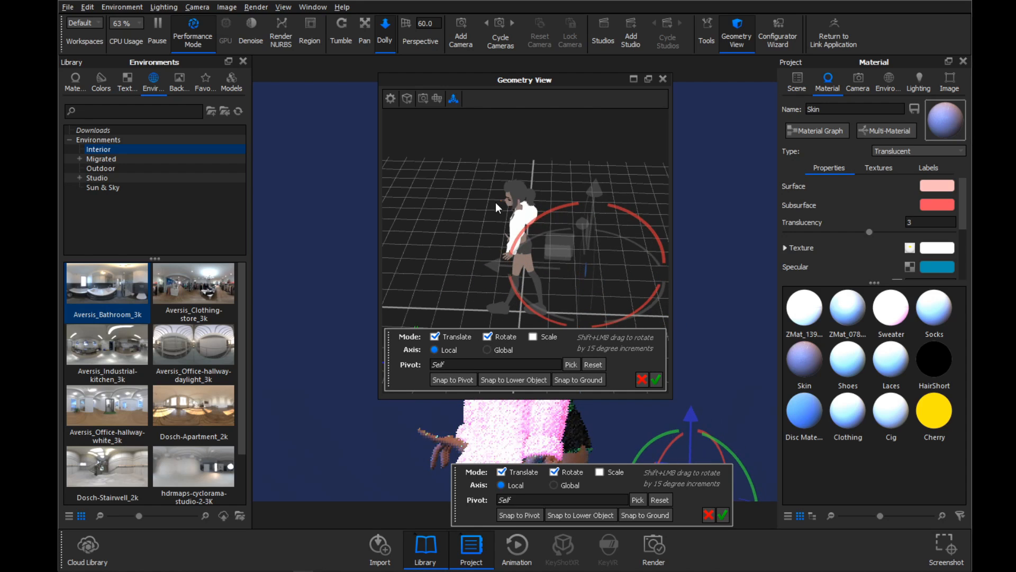
{"action": "left_click_drag", "start_coordinate": [600, 192], "coordinate": [624, 153]}
{"action": "left_click_drag", "start_coordinate": [488, 144], "coordinate": [573, 111]}
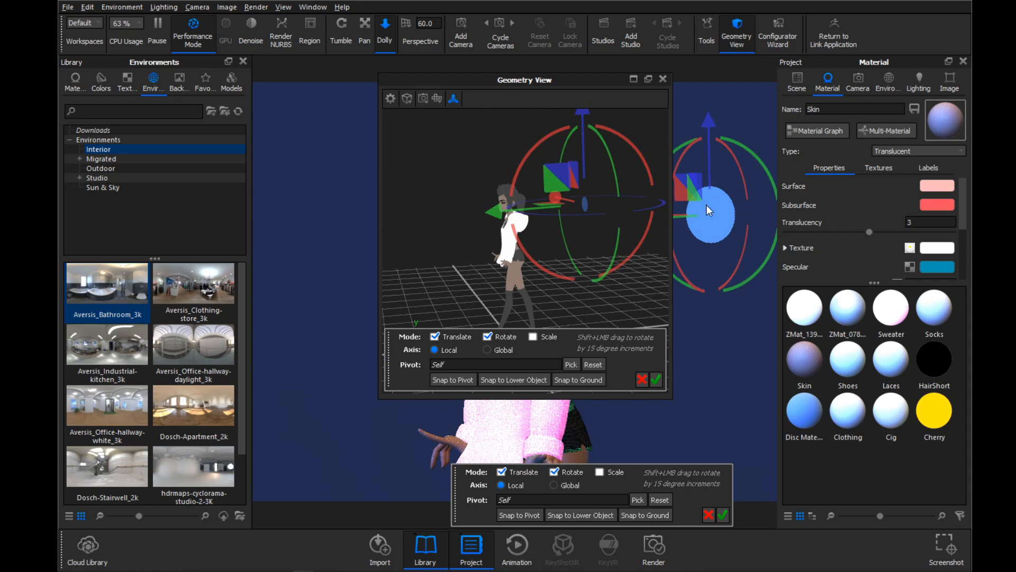
{"action": "left_click_drag", "start_coordinate": [446, 176], "coordinate": [634, 168]}
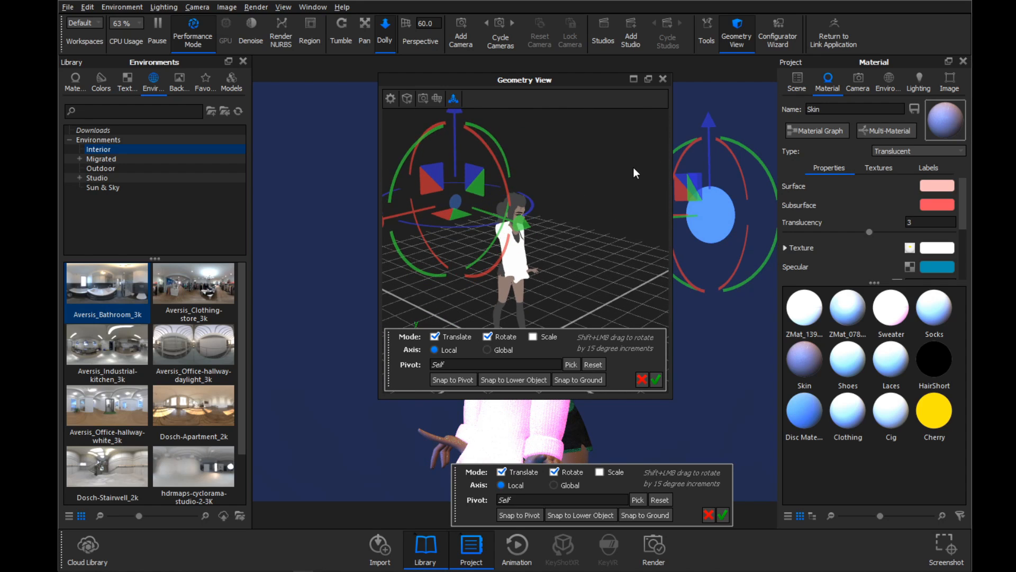
- Enable scaling for the disc, enlarge it uniformly, and adjust its distance behind the character
{"action": "left_click", "coordinate": [533, 336]}
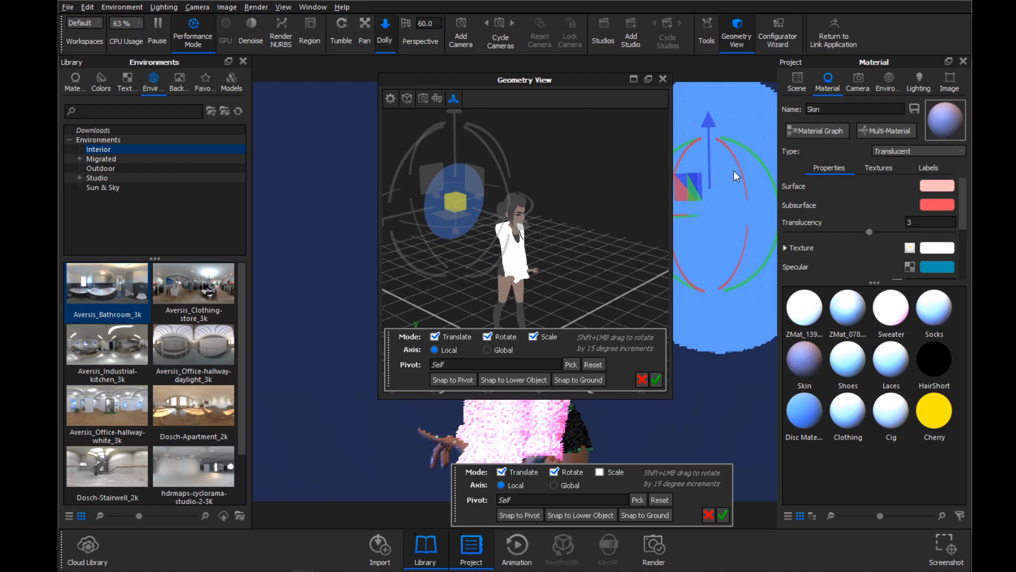
{"action": "left_click_drag", "start_coordinate": [583, 191], "coordinate": [627, 192]}
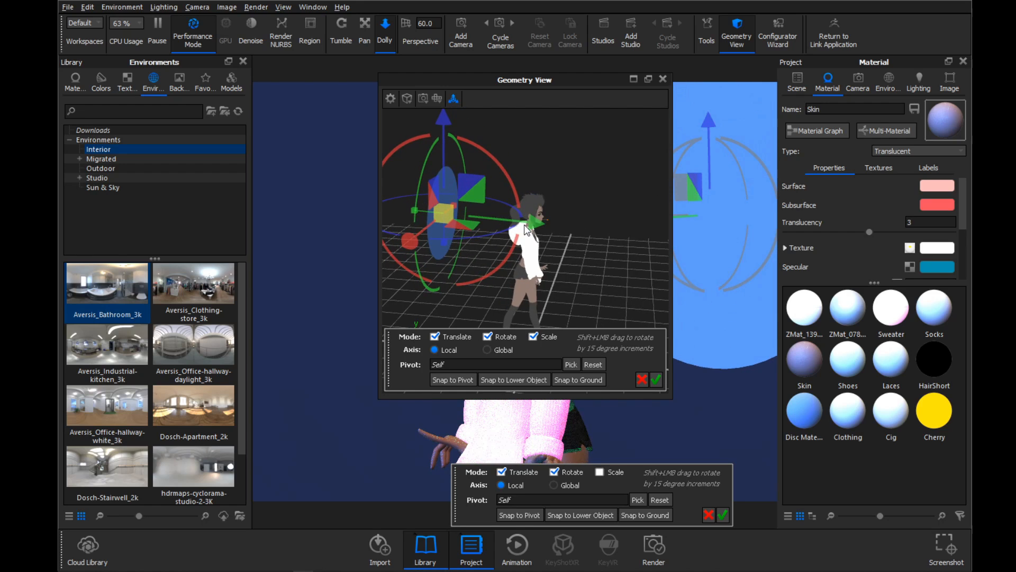
{"action": "left_click_drag", "start_coordinate": [528, 224], "coordinate": [495, 229]}
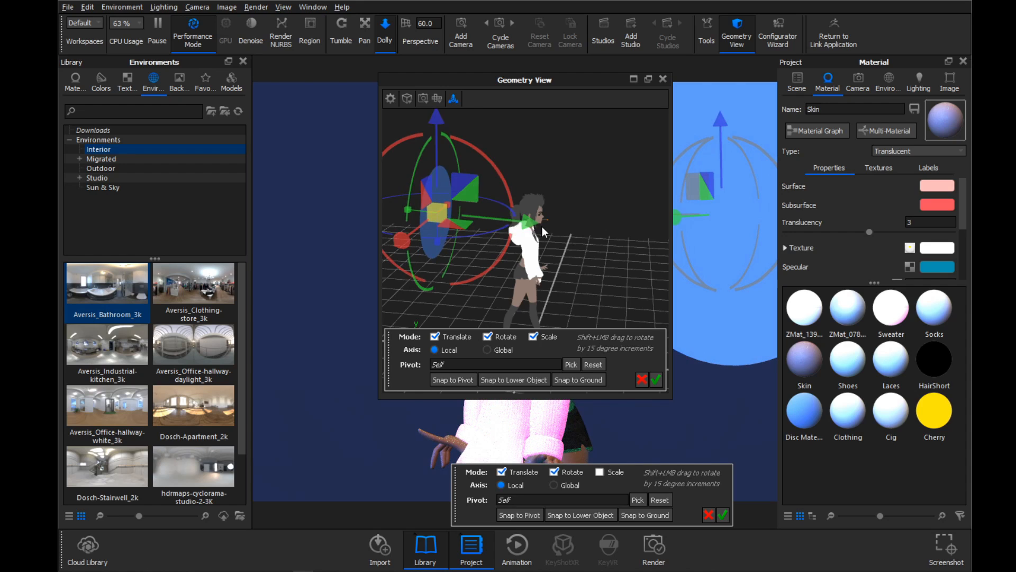
{"action": "left_click_drag", "start_coordinate": [531, 223], "coordinate": [553, 223]}
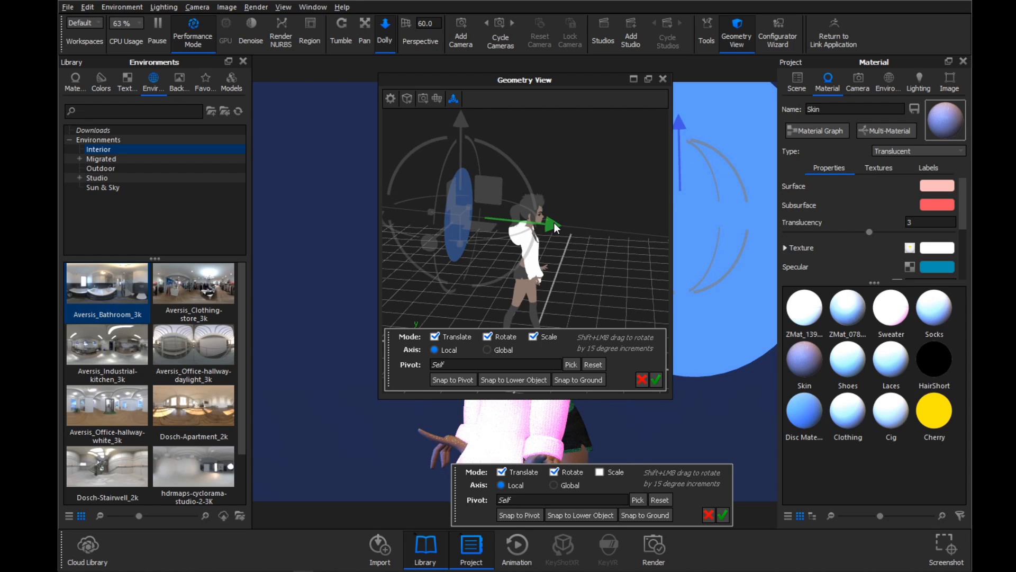
{"action": "left_click_drag", "start_coordinate": [554, 223], "coordinate": [622, 230]}
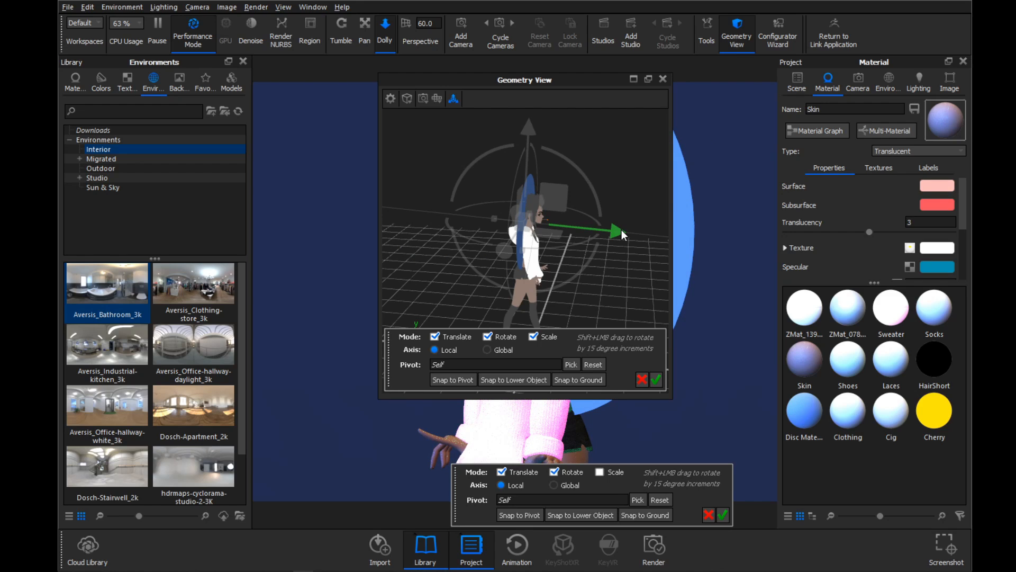
{"action": "left_click_drag", "start_coordinate": [621, 229], "coordinate": [518, 211]}
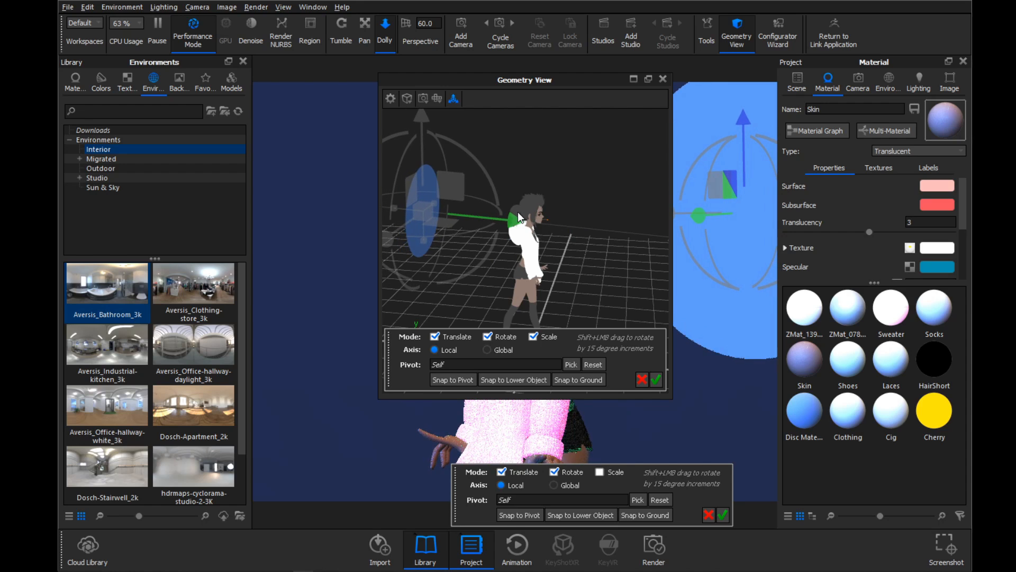
- Fine-tune the disc's distance behind the character and its size to about 3.1, and accept the placement
{"action": "left_click_drag", "start_coordinate": [586, 200], "coordinate": [408, 158]}
{"action": "left_click_drag", "start_coordinate": [503, 217], "coordinate": [505, 210]}
{"action": "left_click_drag", "start_coordinate": [555, 160], "coordinate": [562, 156]}
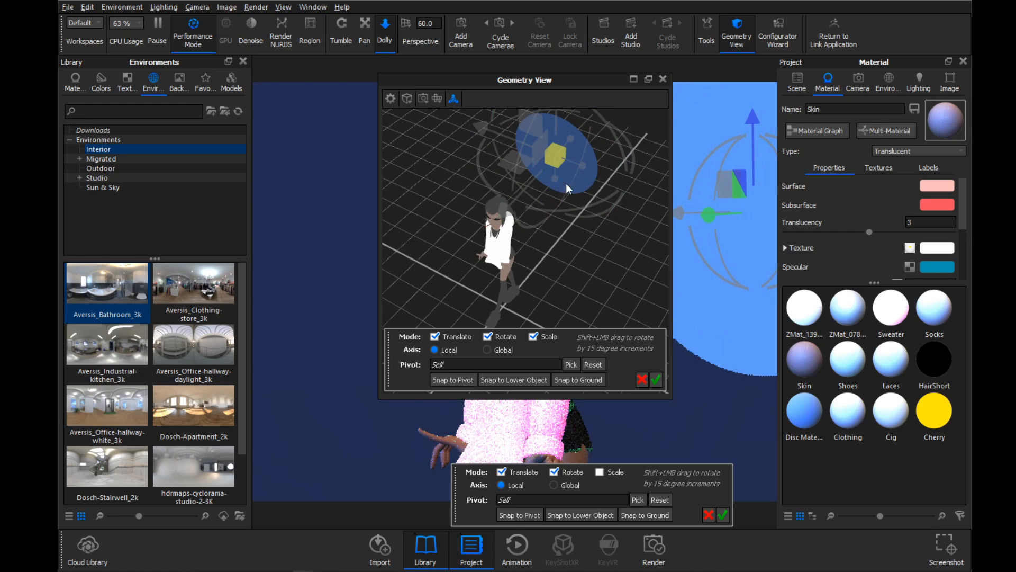
{"action": "left_click", "coordinate": [655, 380]}
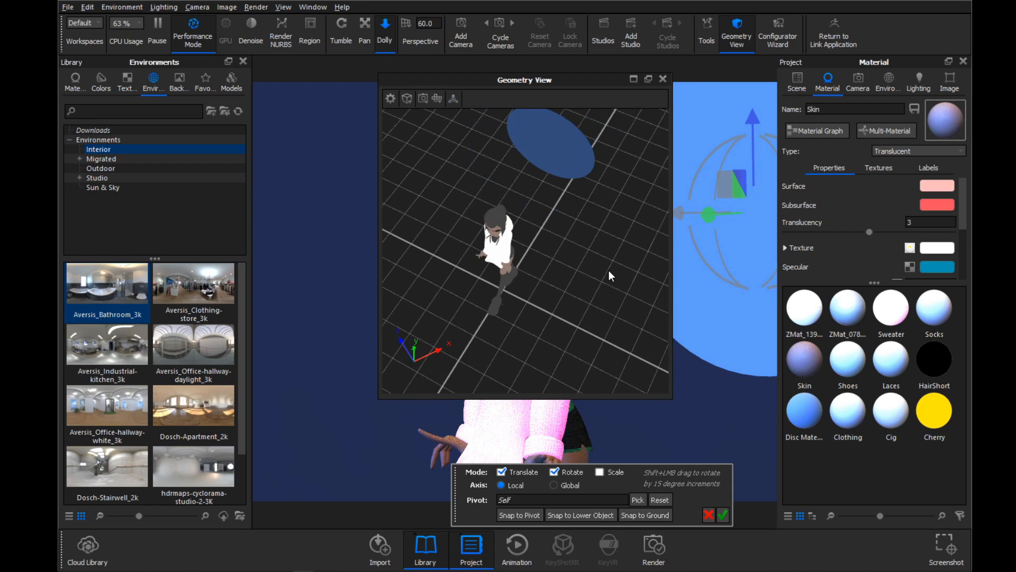
- Shift the Geometry View window off the project settings and duplicate the disc in the scene tree
{"action": "left_click_drag", "start_coordinate": [609, 270], "coordinate": [599, 300]}
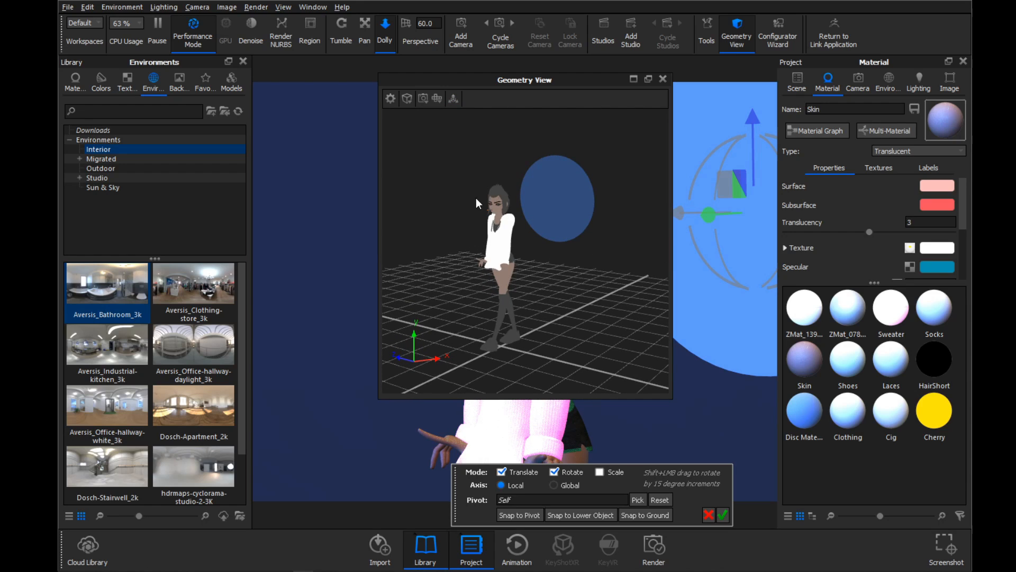
{"action": "left_click_drag", "start_coordinate": [538, 269], "coordinate": [606, 278]}
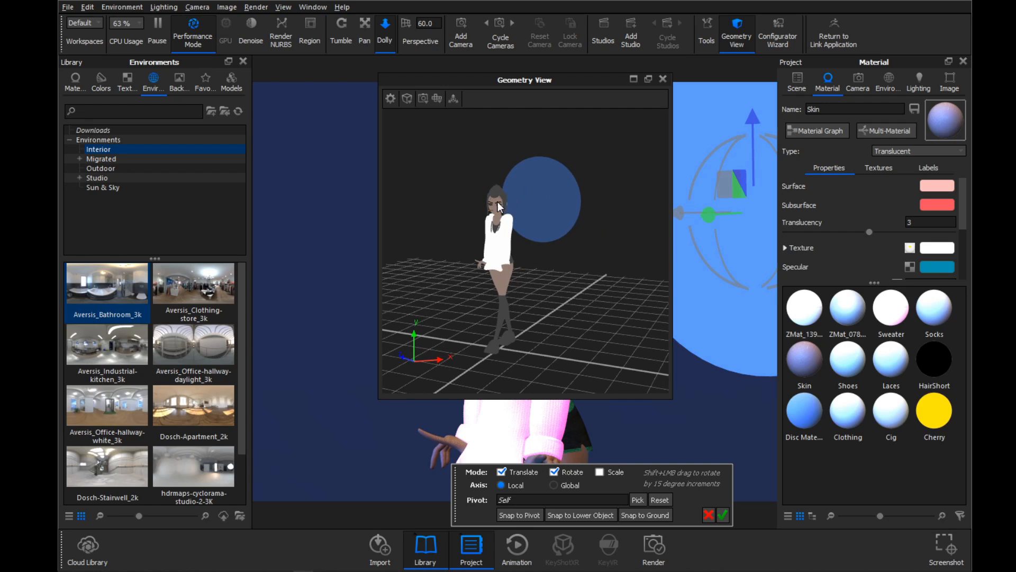
{"action": "left_click_drag", "start_coordinate": [575, 253], "coordinate": [635, 144]}
{"action": "left_click_drag", "start_coordinate": [594, 91], "coordinate": [531, 84]}
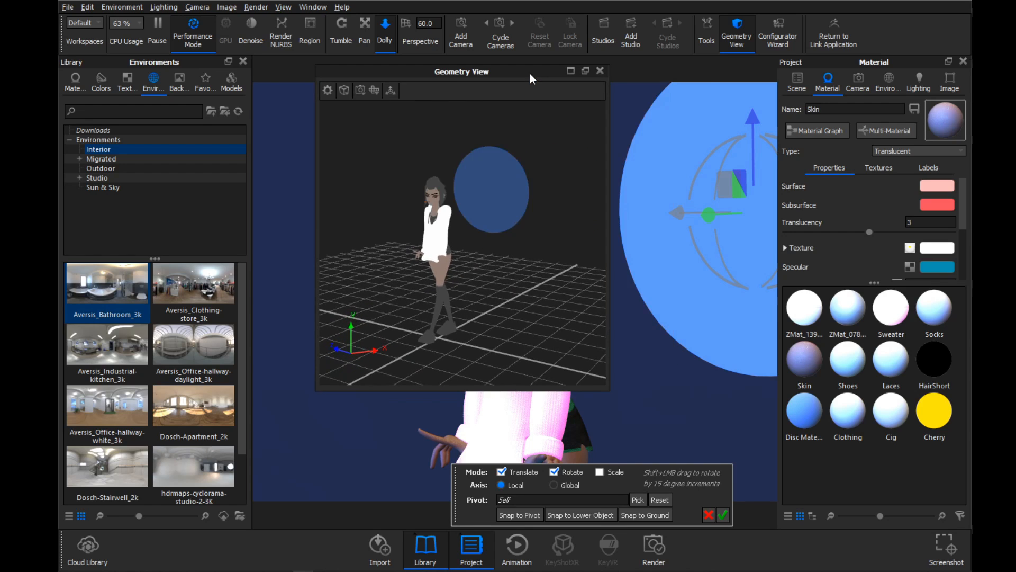
{"action": "left_click", "coordinate": [796, 82]}
{"action": "right_click", "coordinate": [857, 393]}
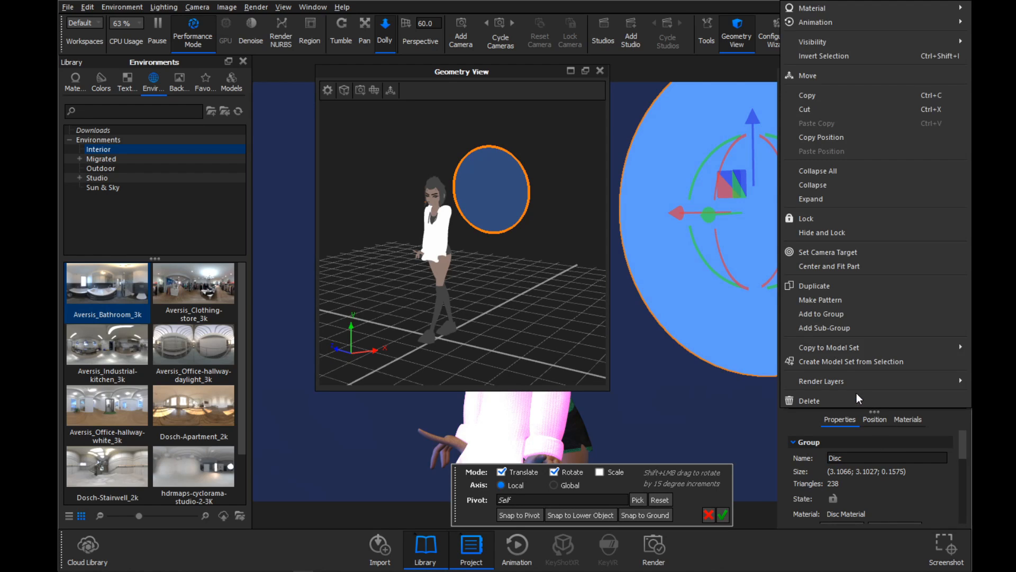
{"action": "left_click", "coordinate": [815, 286]}
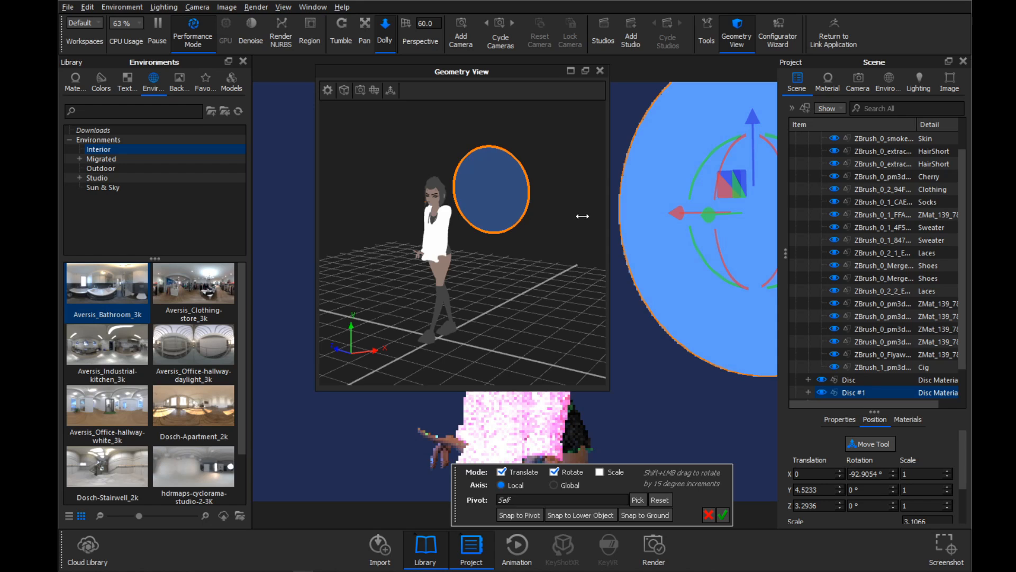
- Enable the move tool on the duplicate disc, shift it to about 2.3 in X and turn it about 37° around Y
{"action": "left_click_drag", "start_coordinate": [563, 263], "coordinate": [678, 217]}
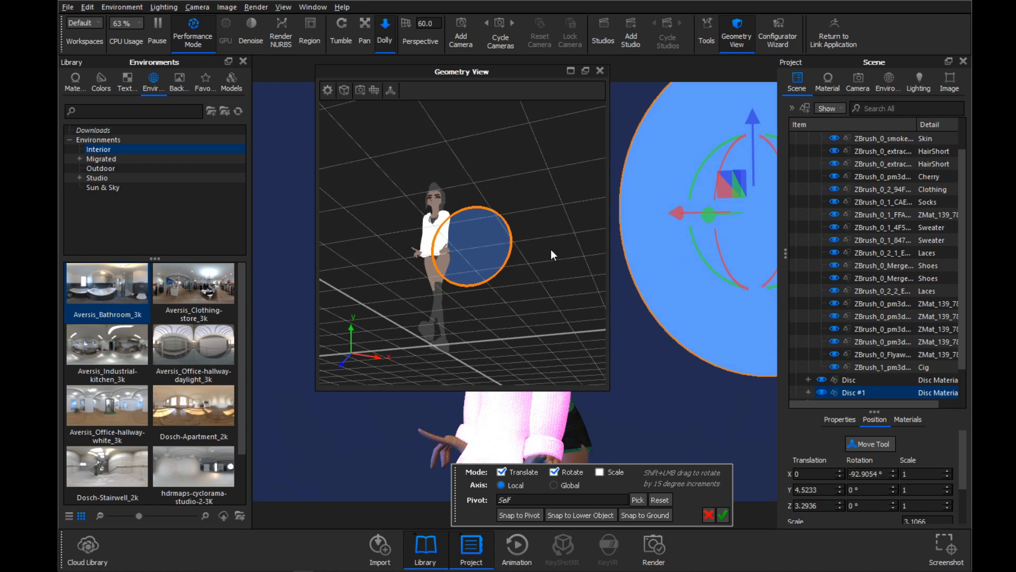
{"action": "left_click_drag", "start_coordinate": [550, 248], "coordinate": [529, 116]}
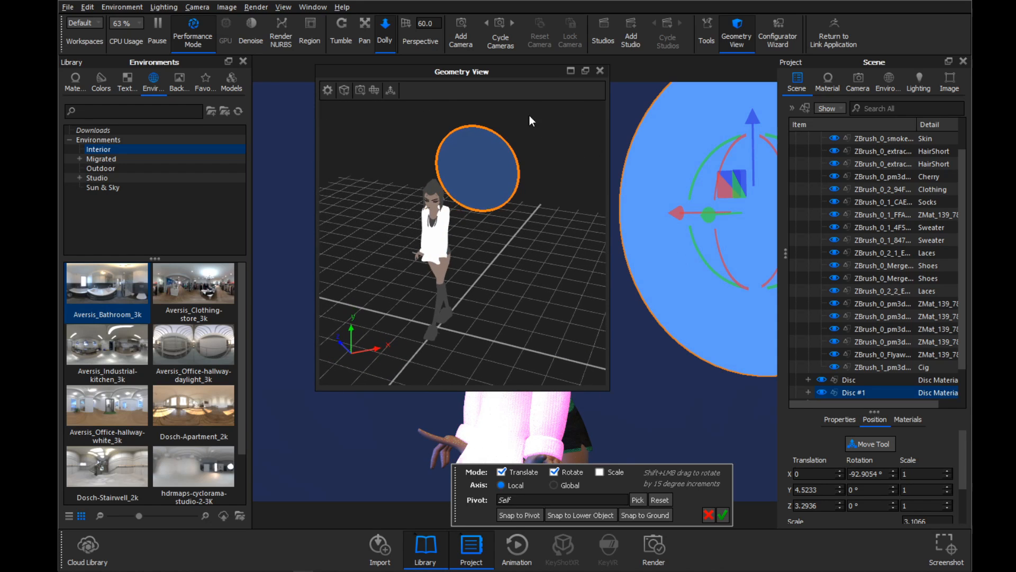
{"action": "left_click", "coordinate": [391, 90]}
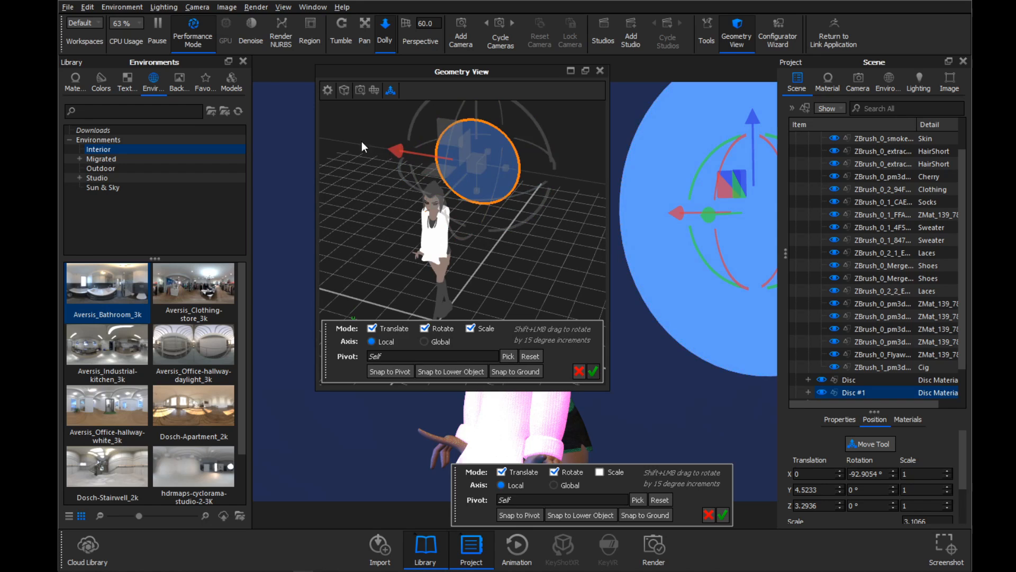
{"action": "left_click_drag", "start_coordinate": [362, 141], "coordinate": [313, 145]}
{"action": "left_click_drag", "start_coordinate": [467, 183], "coordinate": [665, 141]}
{"action": "left_click_drag", "start_coordinate": [502, 231], "coordinate": [414, 252]}
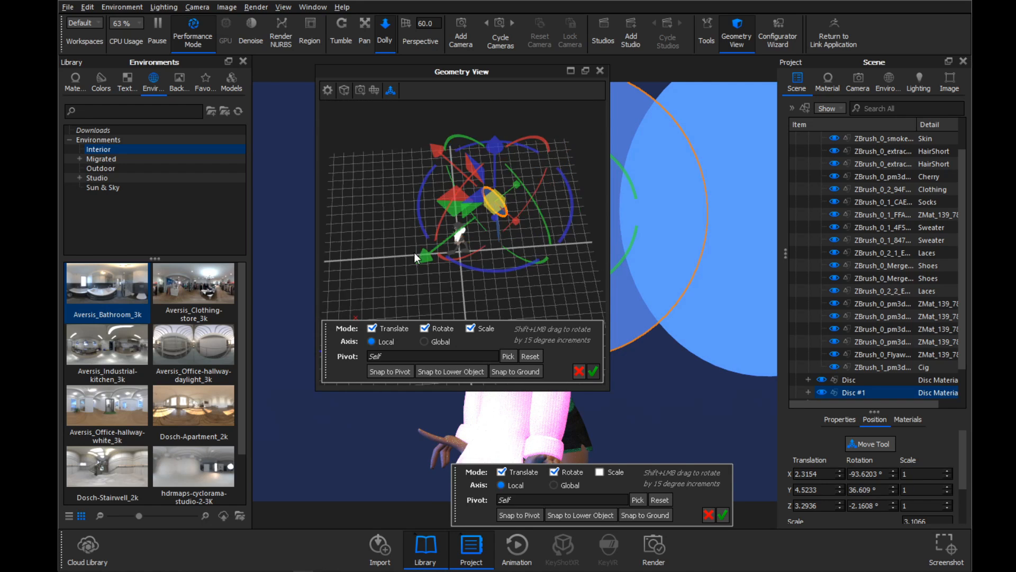
- Turn the duplicate disc to about 87° in Y and place it beside the character at about X 3.1, Y 4.3, Z -0.2
{"action": "scroll", "coordinate": [414, 253], "scroll_direction": "down", "scroll_amount": 2}
{"action": "scroll", "coordinate": [415, 241], "scroll_direction": "up", "scroll_amount": 10}
{"action": "scroll", "coordinate": [415, 236], "scroll_direction": "down", "scroll_amount": 5}
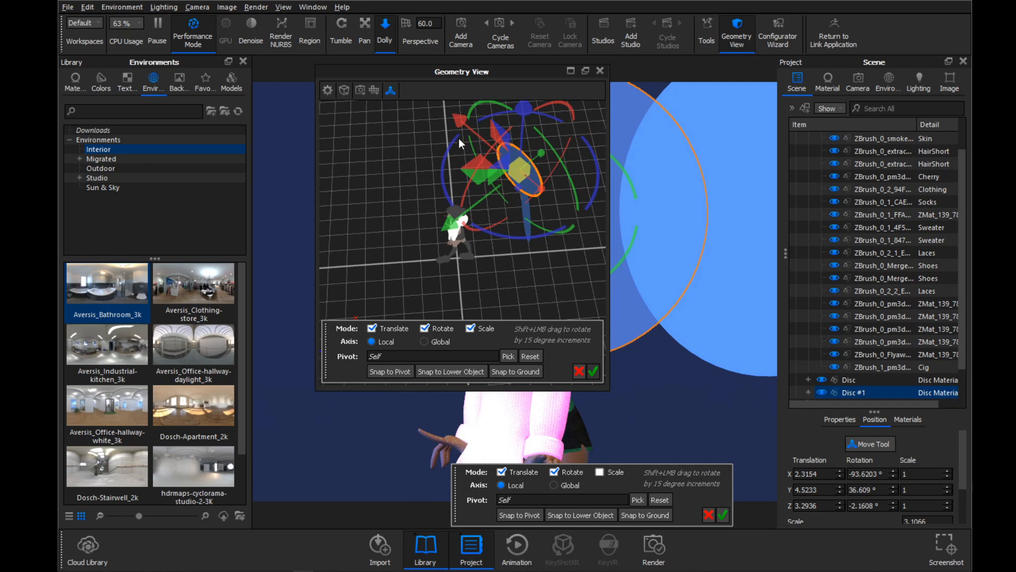
{"action": "left_click_drag", "start_coordinate": [458, 138], "coordinate": [539, 202]}
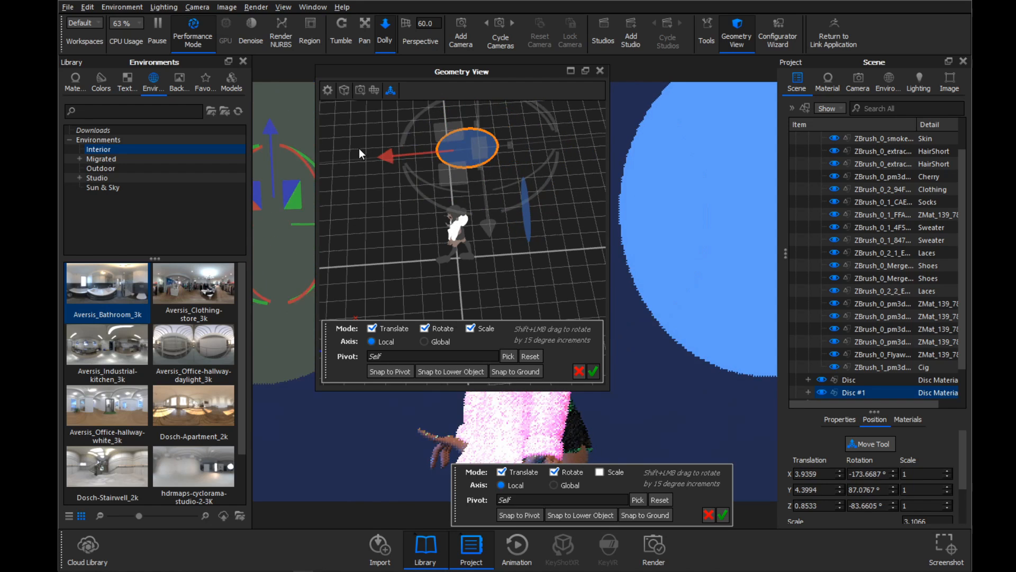
{"action": "mouse_move", "coordinate": [359, 148]}
{"action": "left_mouse_down"}
{"action": "mouse_move", "coordinate": [342, 148]}
{"action": "mouse_move", "coordinate": [353, 144]}
{"action": "left_mouse_up"}
{"action": "left_click_drag", "start_coordinate": [418, 253], "coordinate": [532, 267]}
{"action": "left_click_drag", "start_coordinate": [451, 241], "coordinate": [472, 249]}
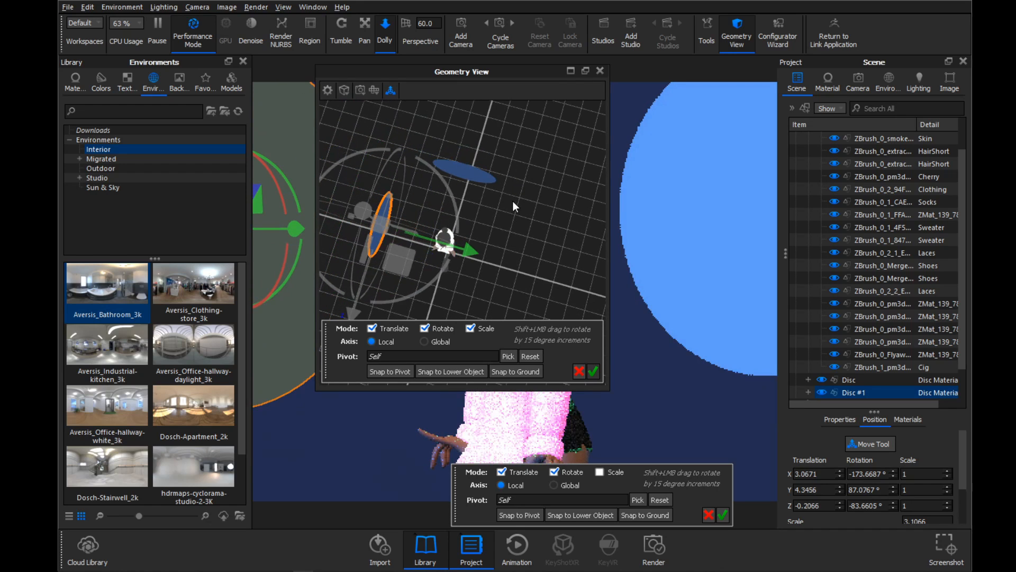
- Tilt the duplicate disc to a rotation of about 98°, 69°, -151° and nudge it to about X 2.8, Y 4.8, Z -0.5
{"action": "left_click_drag", "start_coordinate": [513, 202], "coordinate": [498, 270]}
{"action": "mouse_move", "coordinate": [428, 158]}
{"action": "left_mouse_down"}
{"action": "mouse_move", "coordinate": [437, 175]}
{"action": "mouse_move", "coordinate": [406, 116]}
{"action": "mouse_move", "coordinate": [439, 165]}
{"action": "left_mouse_up"}
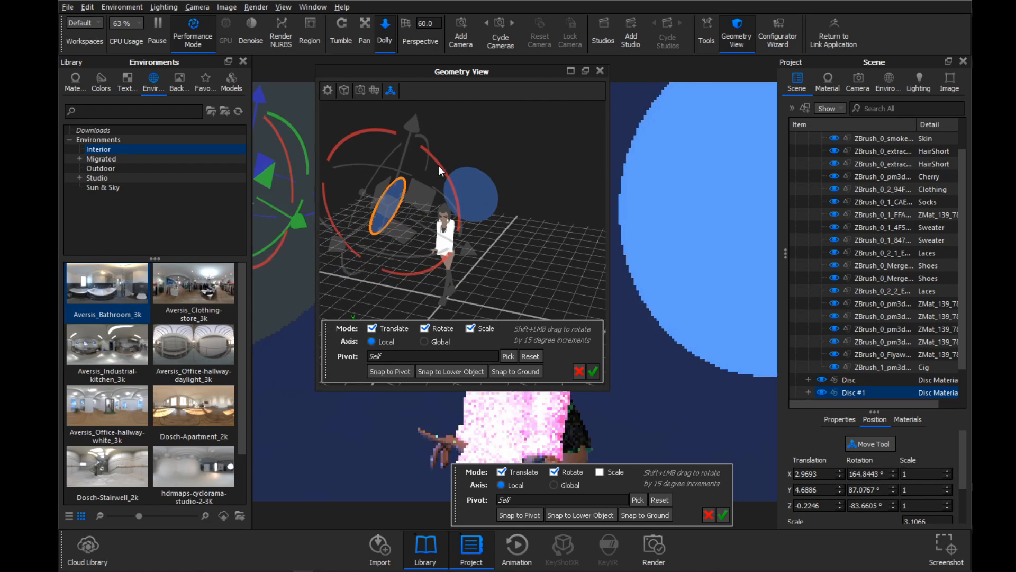
{"action": "left_click_drag", "start_coordinate": [414, 257], "coordinate": [433, 251]}
{"action": "left_click_drag", "start_coordinate": [525, 218], "coordinate": [448, 222]}
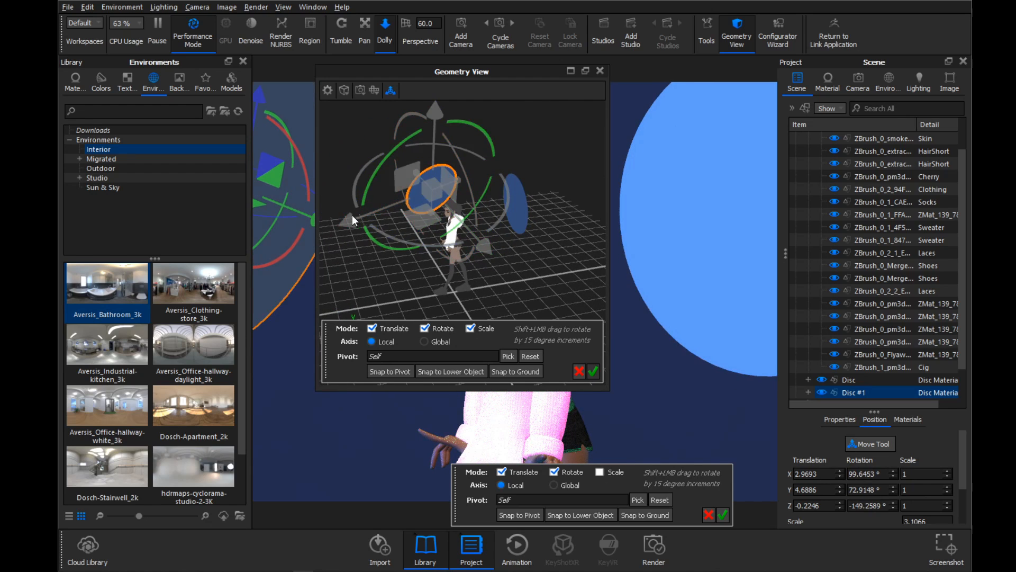
{"action": "mouse_move", "coordinate": [351, 217]}
{"action": "left_mouse_down"}
{"action": "mouse_move", "coordinate": [342, 222]}
{"action": "mouse_move", "coordinate": [400, 243]}
{"action": "mouse_move", "coordinate": [360, 231]}
{"action": "left_mouse_up"}
{"action": "left_click_drag", "start_coordinate": [439, 212], "coordinate": [425, 107]}
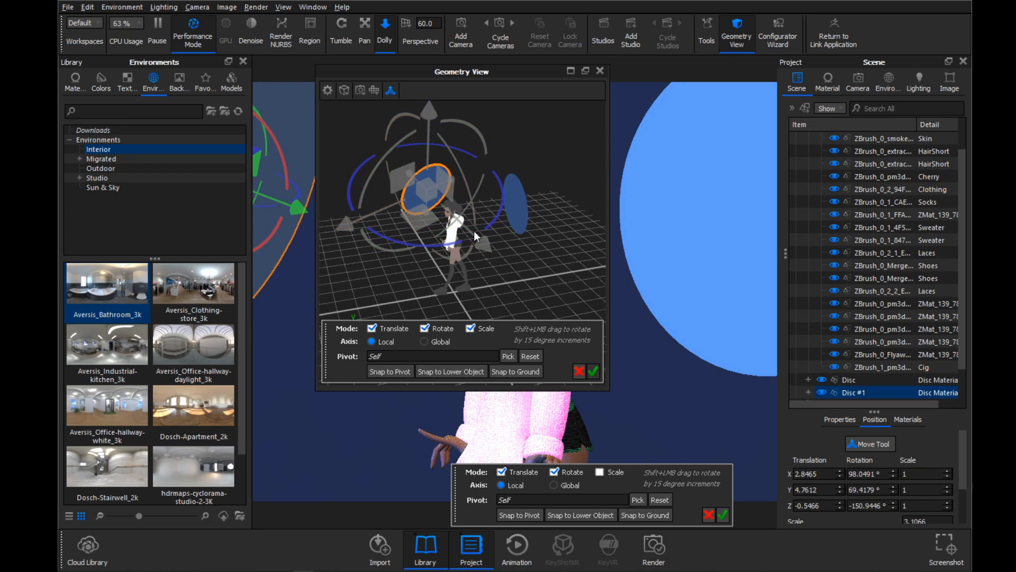
- Move the duplicate disc to about X 3.3, Y 4.9, Z -0.9 beside the character and accept the placement
{"action": "left_click_drag", "start_coordinate": [345, 223], "coordinate": [341, 224]}
{"action": "left_click_drag", "start_coordinate": [503, 205], "coordinate": [541, 194]}
{"action": "left_click_drag", "start_coordinate": [355, 213], "coordinate": [347, 221]}
{"action": "left_click_drag", "start_coordinate": [529, 239], "coordinate": [595, 247]}
{"action": "left_click_drag", "start_coordinate": [480, 242], "coordinate": [469, 243]}
{"action": "left_click_drag", "start_coordinate": [539, 267], "coordinate": [529, 328]}
{"action": "left_click_drag", "start_coordinate": [556, 226], "coordinate": [558, 242]}
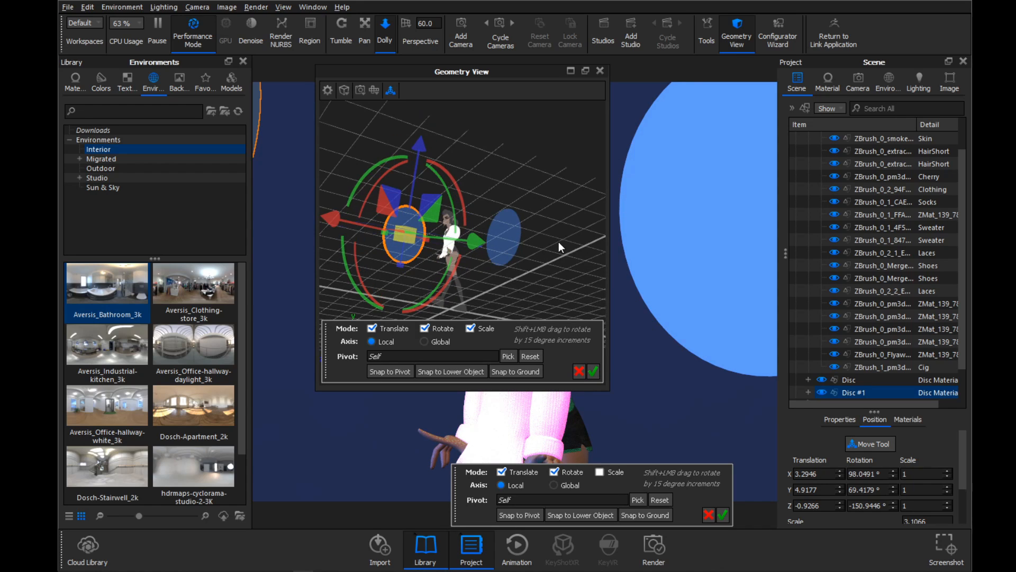
{"action": "left_click", "coordinate": [593, 370]}
{"action": "left_click_drag", "start_coordinate": [554, 239], "coordinate": [545, 148]}
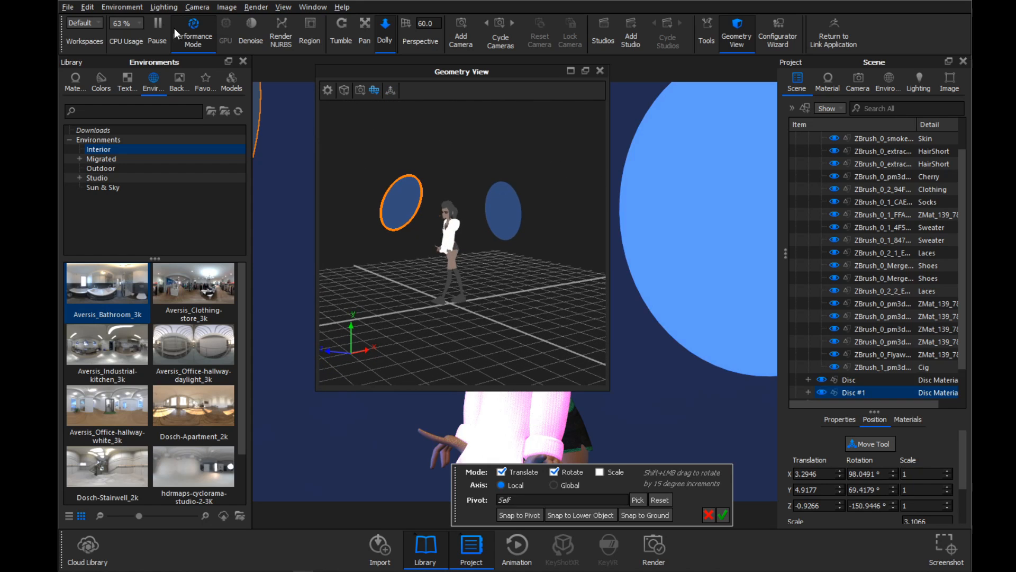
- Add a Disc Open primitive to the scene and enable the Geometry View's move tool on it
{"action": "left_click", "coordinate": [88, 7]}
{"action": "mouse_move", "coordinate": [108, 56]}
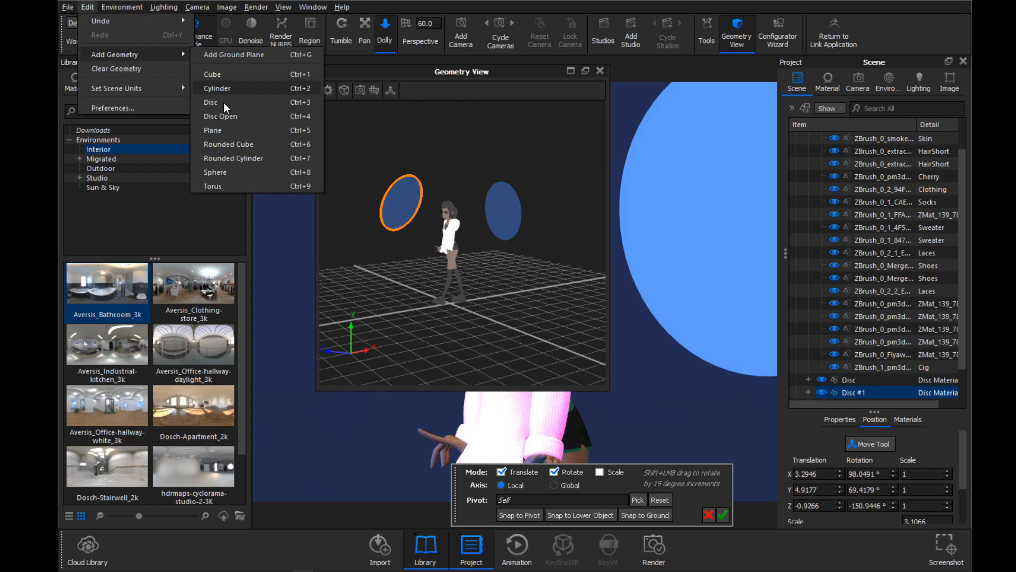
{"action": "left_click", "coordinate": [225, 118]}
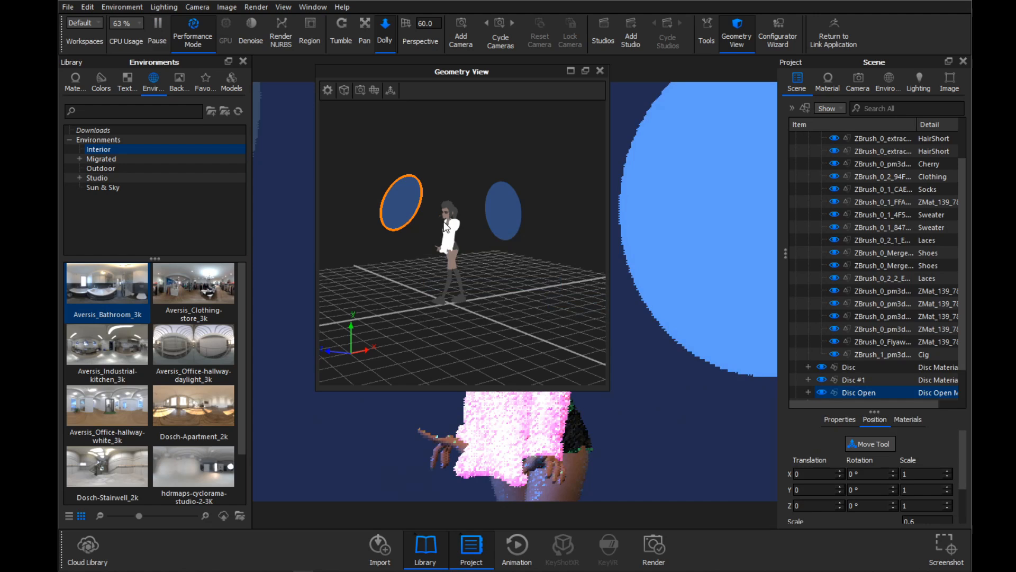
{"action": "left_click_drag", "start_coordinate": [499, 281], "coordinate": [494, 226], "text": "alt"}
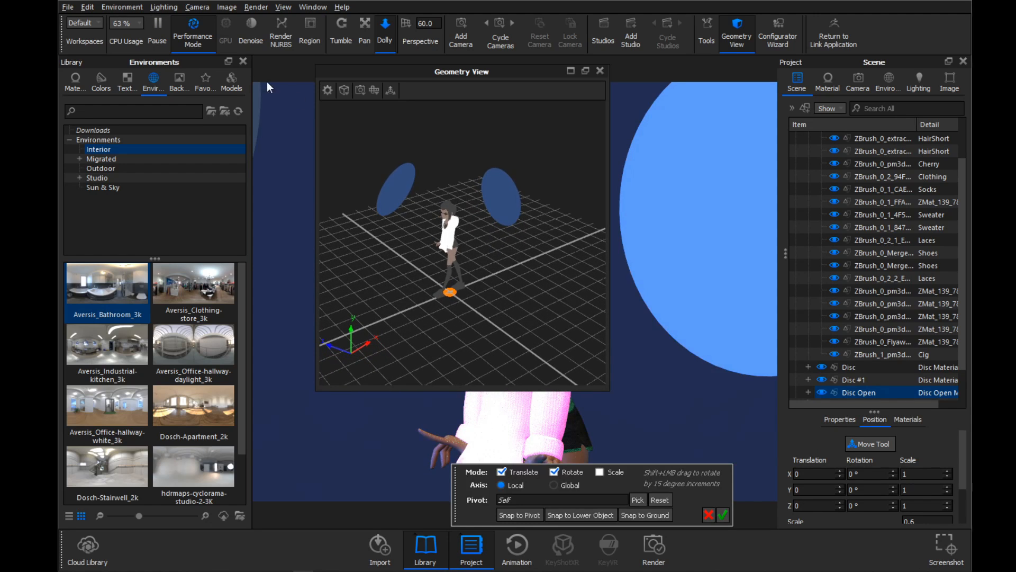
{"action": "left_click", "coordinate": [391, 89]}
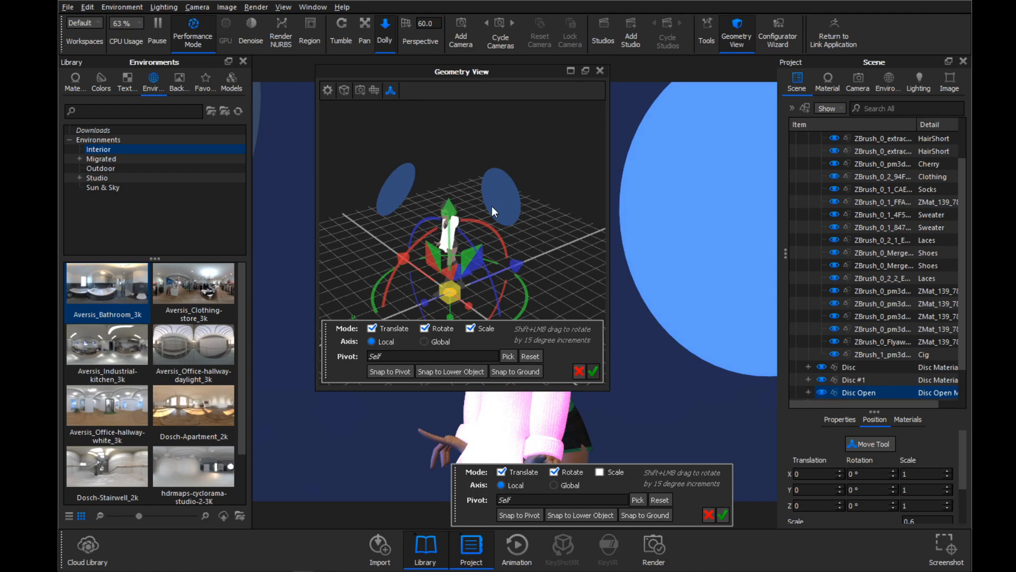
- Enlarge the open disc to about 2.25, rotate it upright, and place it in front of the character at about X -1.5, Z -3.5
{"action": "left_click_drag", "start_coordinate": [491, 205], "coordinate": [450, 198], "text": "alt"}
{"action": "left_click_drag", "start_coordinate": [553, 293], "coordinate": [408, 221]}
{"action": "mouse_move", "coordinate": [520, 265]}
{"action": "left_mouse_down"}
{"action": "mouse_move", "coordinate": [627, 231]}
{"action": "mouse_move", "coordinate": [622, 295]}
{"action": "mouse_move", "coordinate": [536, 277]}
{"action": "mouse_move", "coordinate": [529, 262]}
{"action": "left_mouse_up"}
{"action": "left_click_drag", "start_coordinate": [410, 274], "coordinate": [551, 239]}
{"action": "left_click_drag", "start_coordinate": [345, 272], "coordinate": [385, 271]}
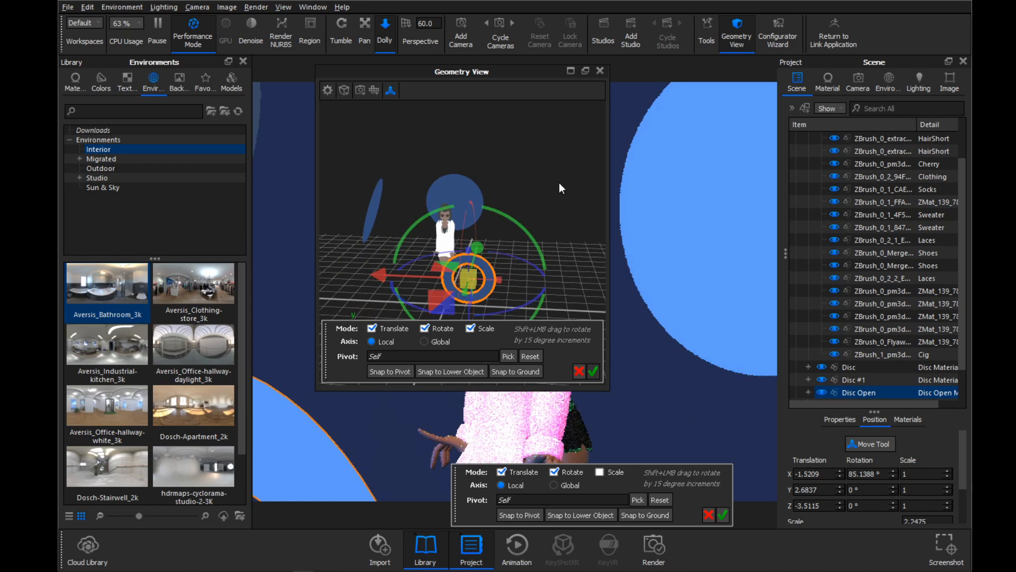
- Raise the open disc to about Y 5.2 and angle it toward the character, to about 100° in X and 36° in Y
{"action": "left_click_drag", "start_coordinate": [559, 183], "coordinate": [547, 241]}
{"action": "left_click_drag", "start_coordinate": [565, 180], "coordinate": [408, 228]}
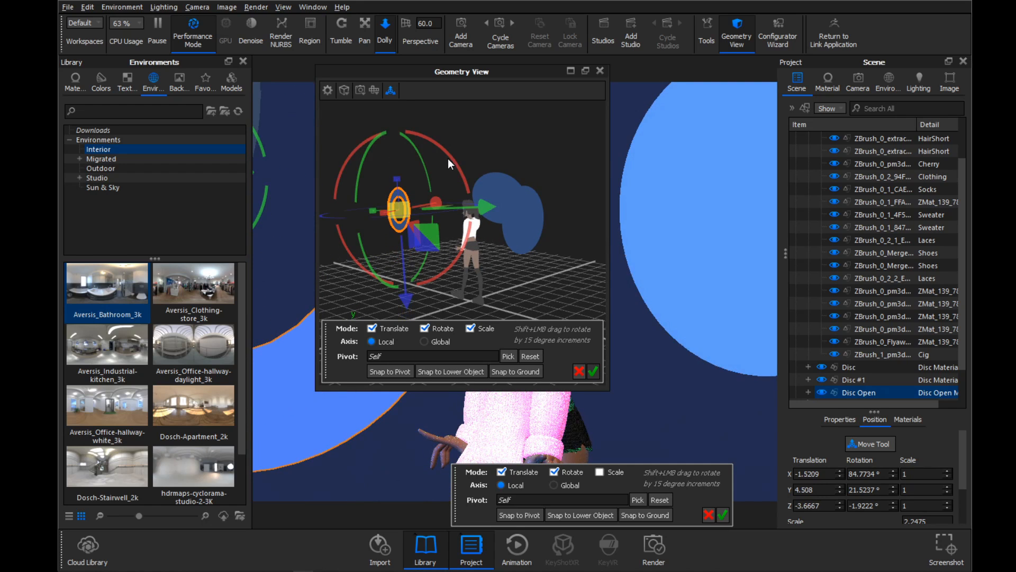
{"action": "left_click_drag", "start_coordinate": [448, 158], "coordinate": [512, 86]}
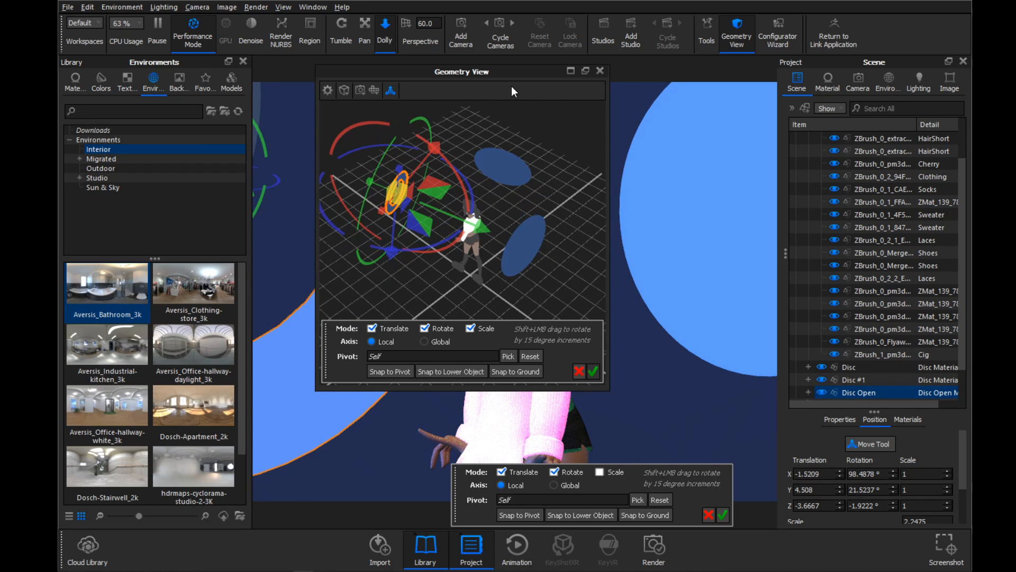
{"action": "left_click_drag", "start_coordinate": [426, 151], "coordinate": [435, 252]}
{"action": "mouse_move", "coordinate": [508, 249]}
{"action": "left_mouse_down"}
{"action": "mouse_move", "coordinate": [522, 197]}
{"action": "mouse_move", "coordinate": [487, 202]}
{"action": "mouse_move", "coordinate": [475, 225]}
{"action": "mouse_move", "coordinate": [485, 224]}
{"action": "mouse_move", "coordinate": [513, 144]}
{"action": "mouse_move", "coordinate": [510, 256]}
{"action": "left_mouse_up"}
{"action": "left_click_drag", "start_coordinate": [394, 267], "coordinate": [391, 254]}
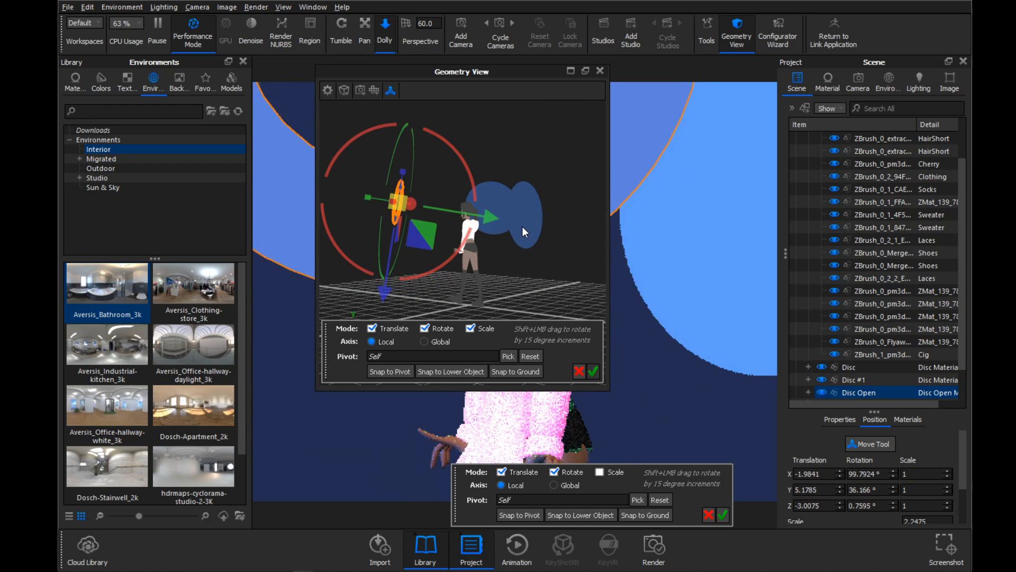
- Fine-tune the open disc to about X -1.8, Y 5.1, Z -2.8, rotated about 102°, 36° and 4°, and accept the placement
{"action": "left_click_drag", "start_coordinate": [601, 222], "coordinate": [607, 179]}
{"action": "left_click_drag", "start_coordinate": [464, 207], "coordinate": [471, 205]}
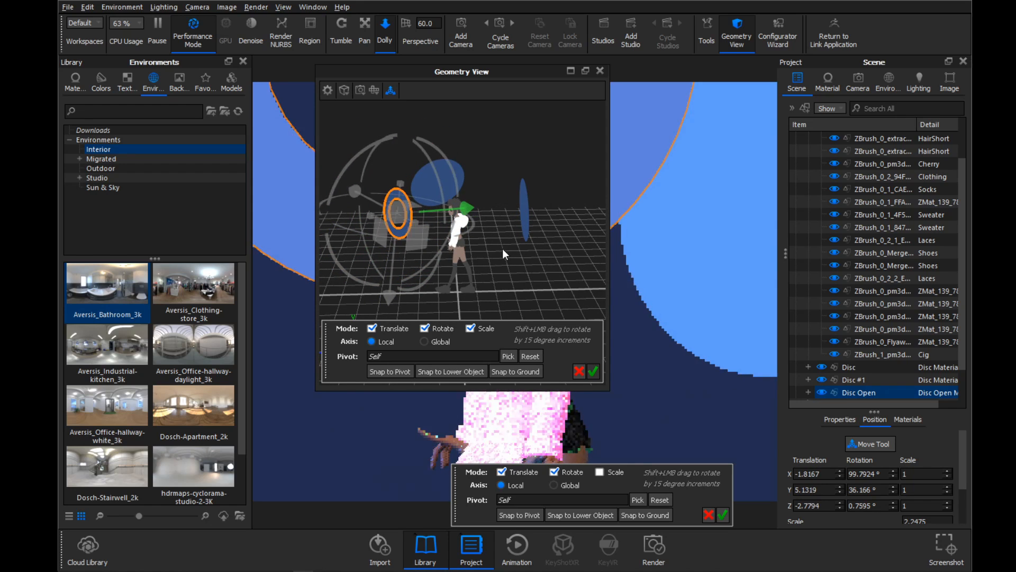
{"action": "left_click_drag", "start_coordinate": [503, 249], "coordinate": [496, 290]}
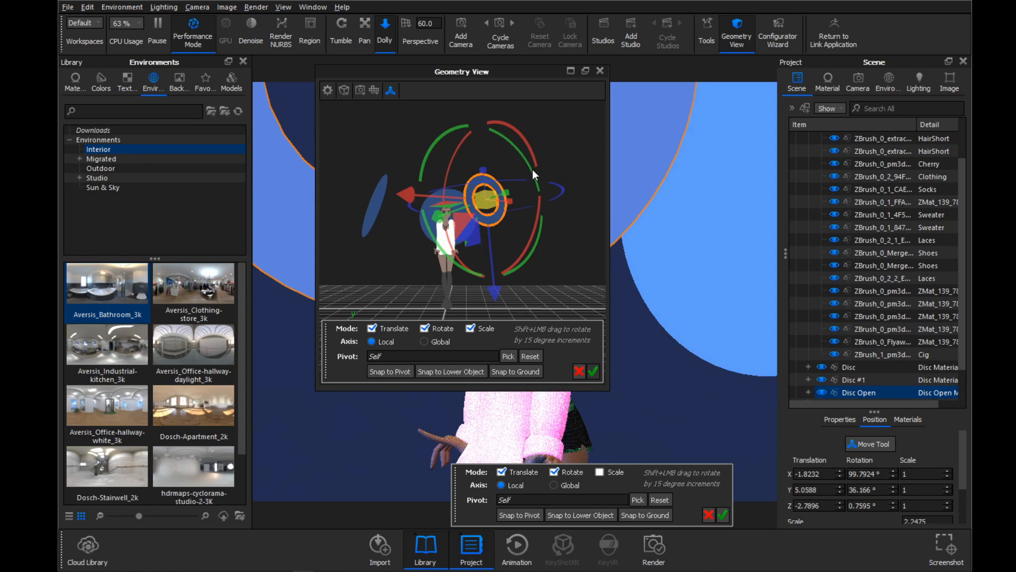
{"action": "left_click_drag", "start_coordinate": [534, 177], "coordinate": [503, 221]}
{"action": "left_click_drag", "start_coordinate": [558, 128], "coordinate": [581, 115]}
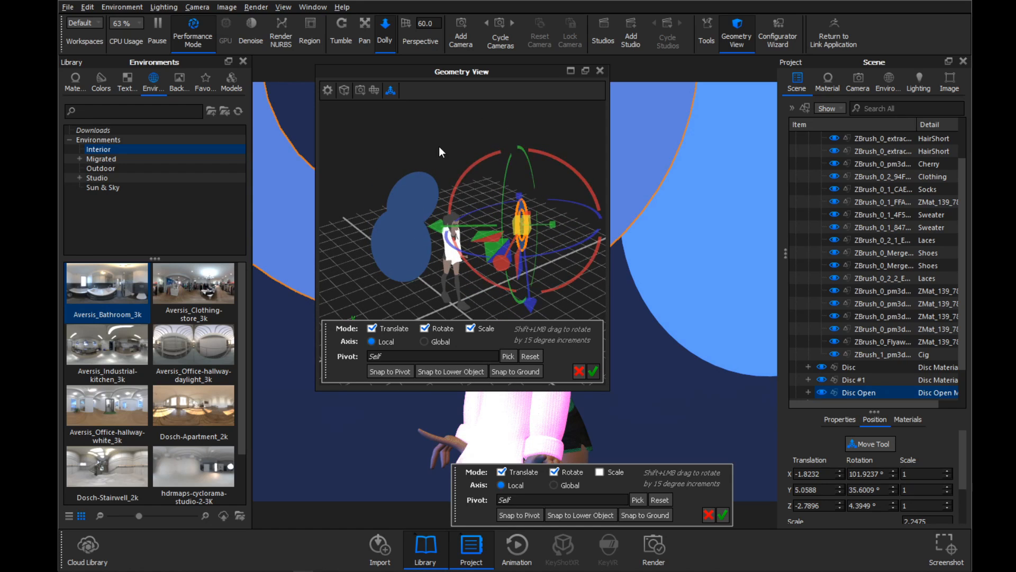
{"action": "left_click_drag", "start_coordinate": [439, 152], "coordinate": [547, 316]}
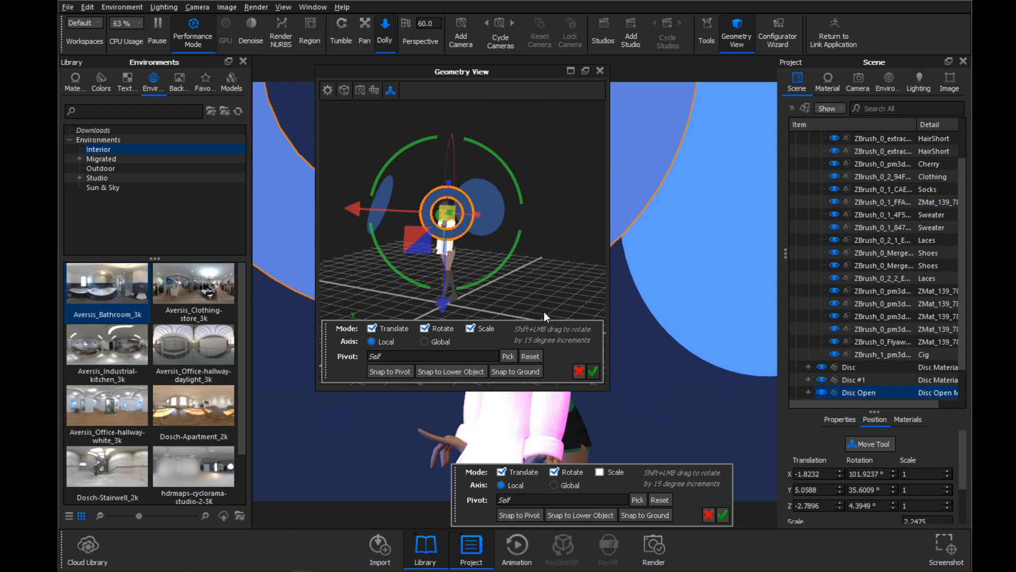
{"action": "left_click", "coordinate": [593, 372]}
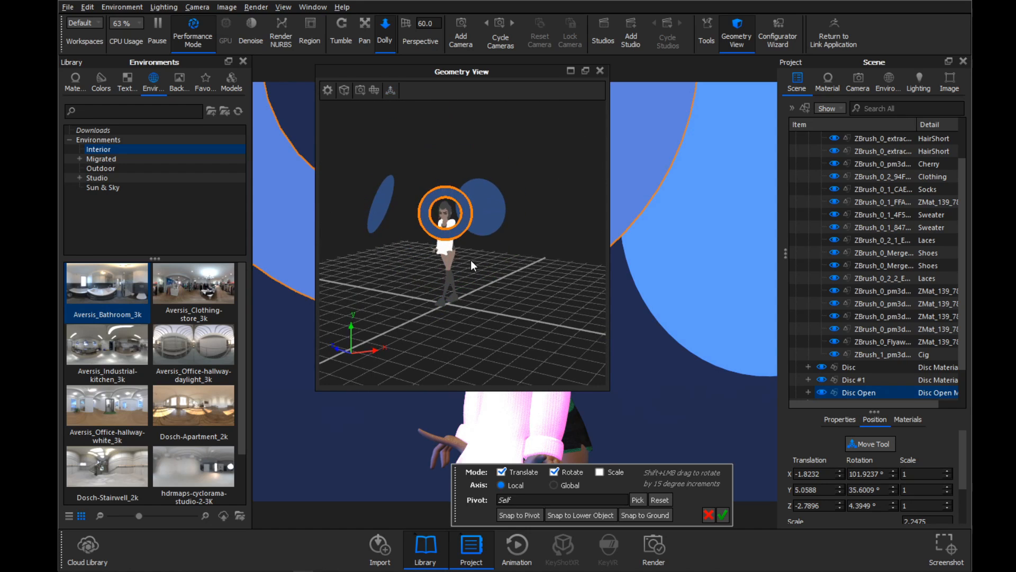
- Check the disc arrangement around the character, close the Geometry View, and accept the open disc's placement in the main view
{"action": "left_click_drag", "start_coordinate": [471, 259], "coordinate": [499, 233]}
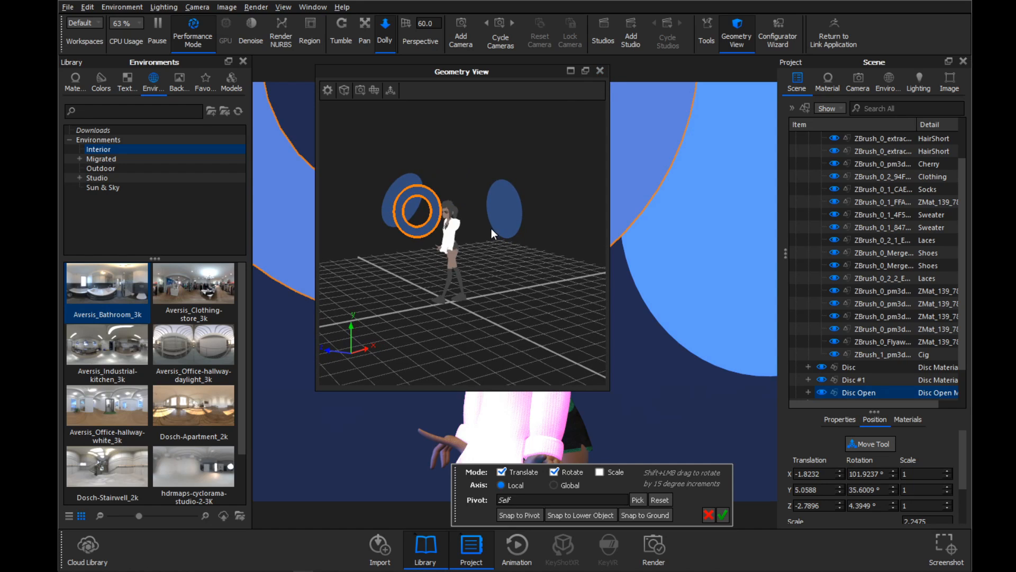
{"action": "left_click_drag", "start_coordinate": [438, 223], "coordinate": [494, 234]}
{"action": "left_click", "coordinate": [601, 70]}
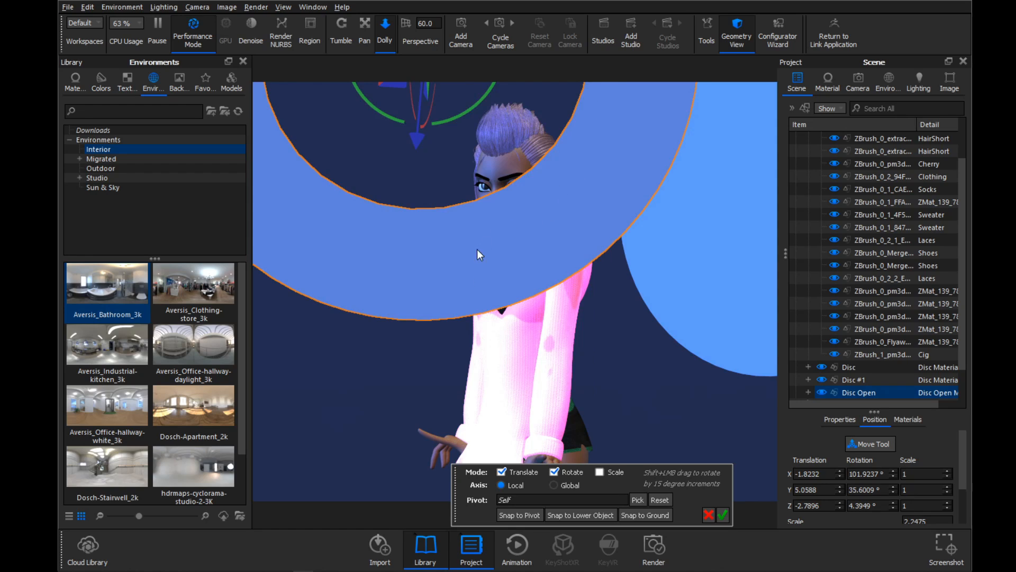
{"action": "left_click", "coordinate": [398, 370]}
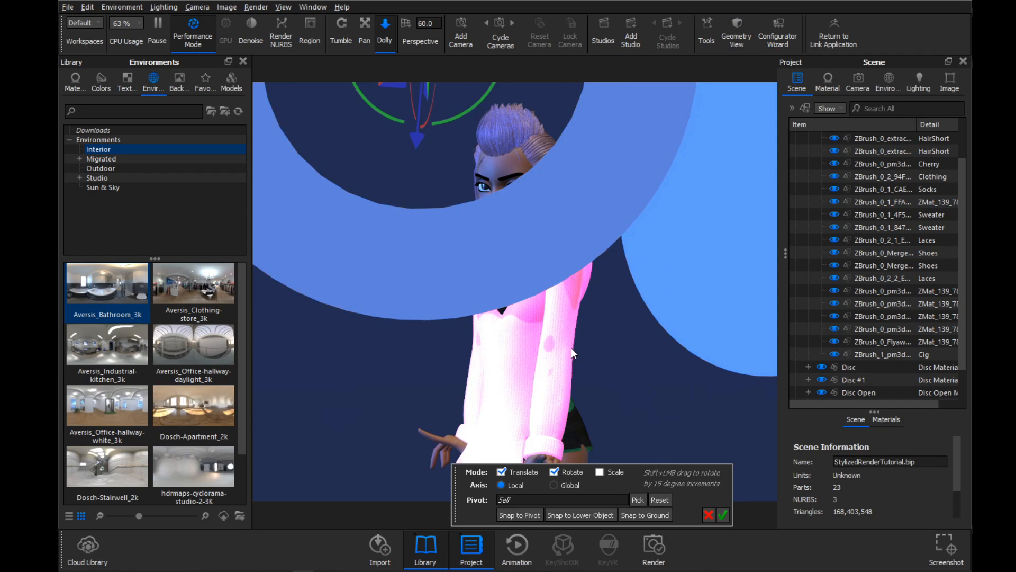
{"action": "left_click", "coordinate": [722, 514]}
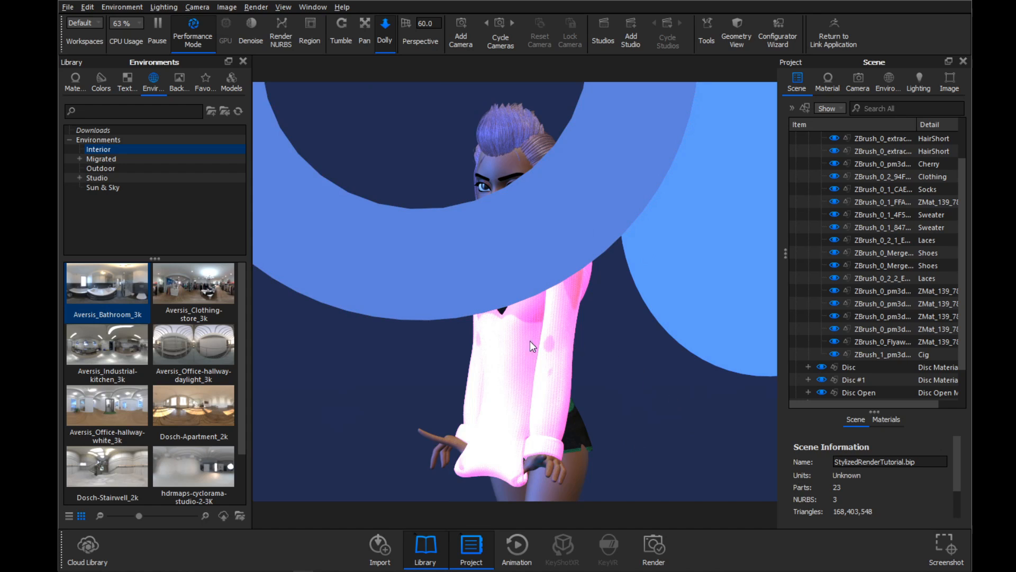
{"action": "left_click_drag", "start_coordinate": [530, 341], "coordinate": [511, 361]}
{"action": "right_click", "coordinate": [511, 361]}
{"action": "left_click", "coordinate": [540, 402]}
{"action": "left_click_drag", "start_coordinate": [667, 326], "coordinate": [637, 285]}
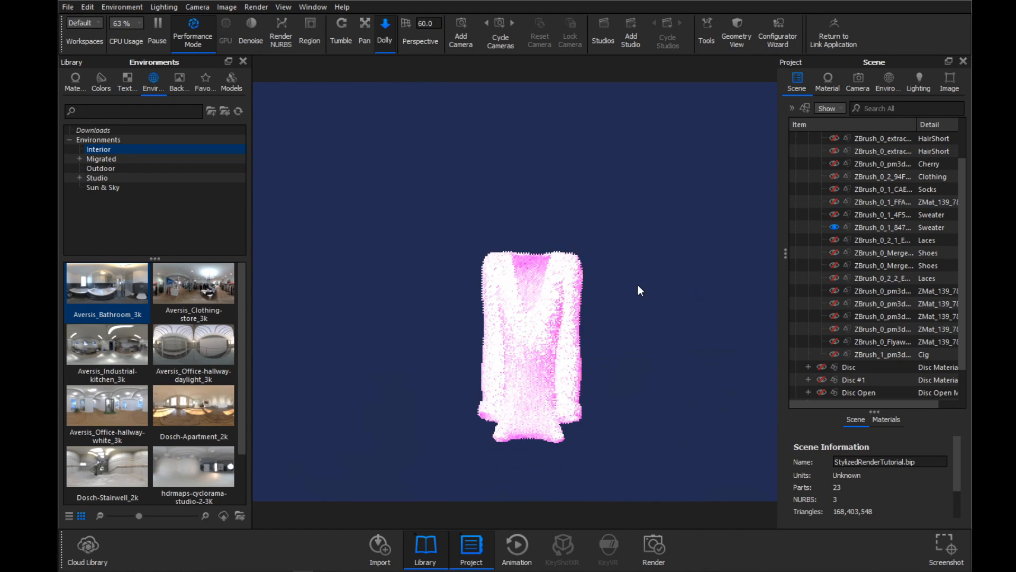
{"action": "key", "text": "ctrl+z"}
{"action": "left_click_drag", "start_coordinate": [667, 322], "coordinate": [733, 323]}
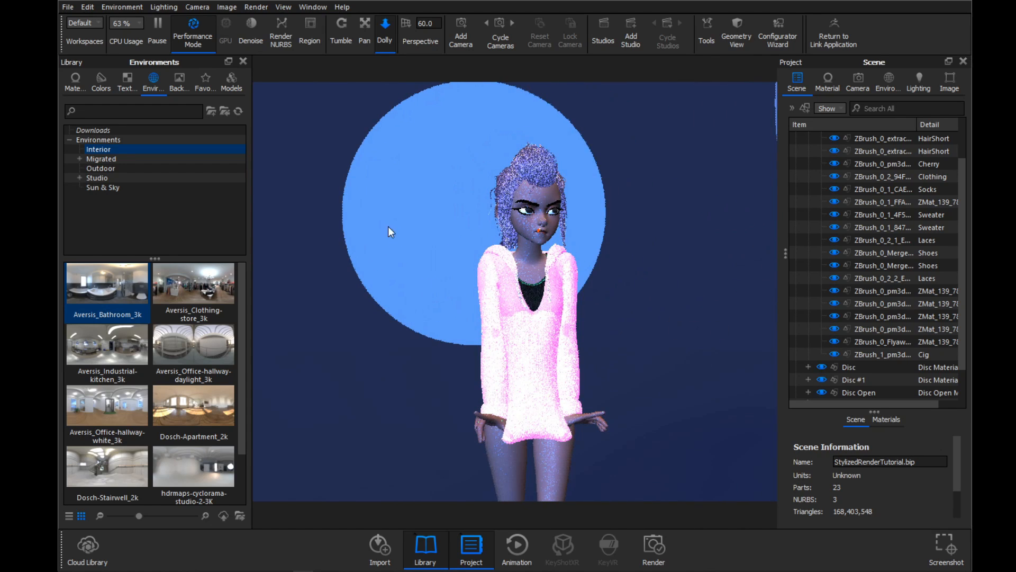
{"action": "mouse_move", "coordinate": [335, 290]}
{"action": "left_mouse_down"}
{"action": "mouse_move", "coordinate": [346, 302]}
{"action": "mouse_move", "coordinate": [332, 290]}
{"action": "left_mouse_up"}
{"action": "right_click", "coordinate": [358, 246]}
{"action": "left_click", "coordinate": [385, 286]}
{"action": "left_click", "coordinate": [402, 240]}
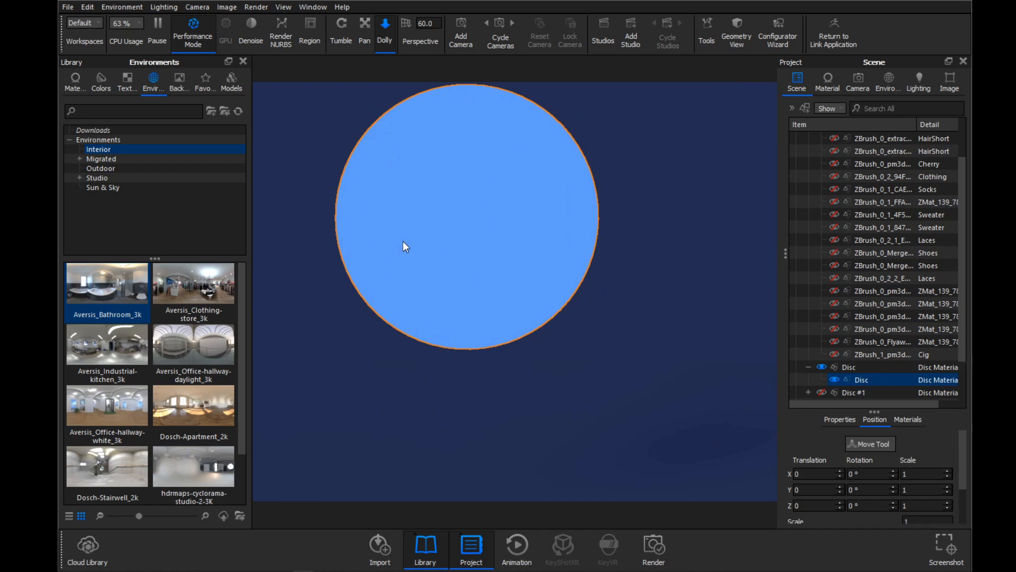
{"action": "key", "text": "ctrl+z"}
{"action": "left_click", "coordinate": [358, 333]}
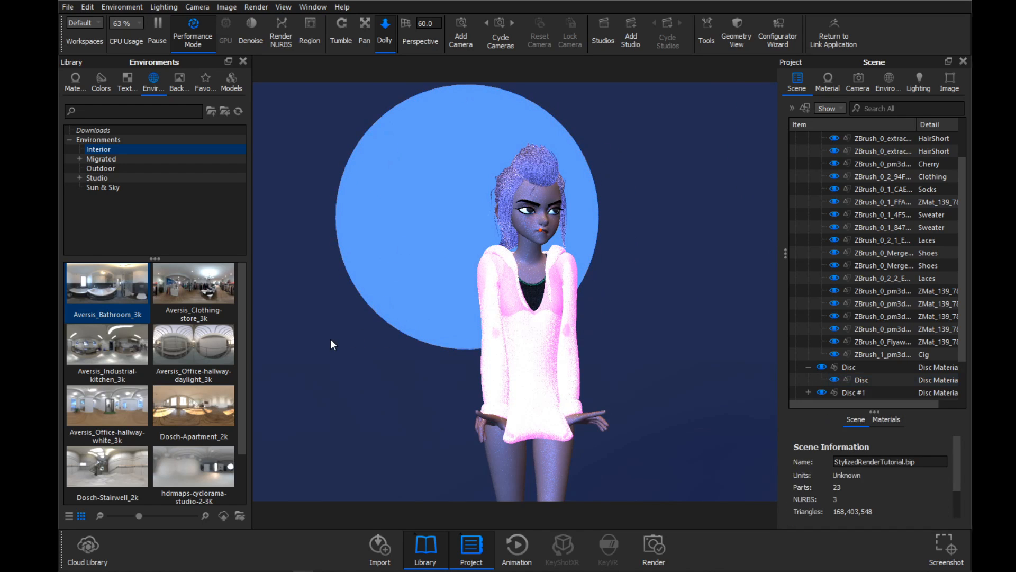
- Apply the Area Light 1200 Lumen Cool material from the Light library to the solid disc behind the character
{"action": "left_click_drag", "start_coordinate": [329, 345], "coordinate": [333, 310]}
{"action": "left_click", "coordinate": [339, 36]}
{"action": "left_click", "coordinate": [362, 38]}
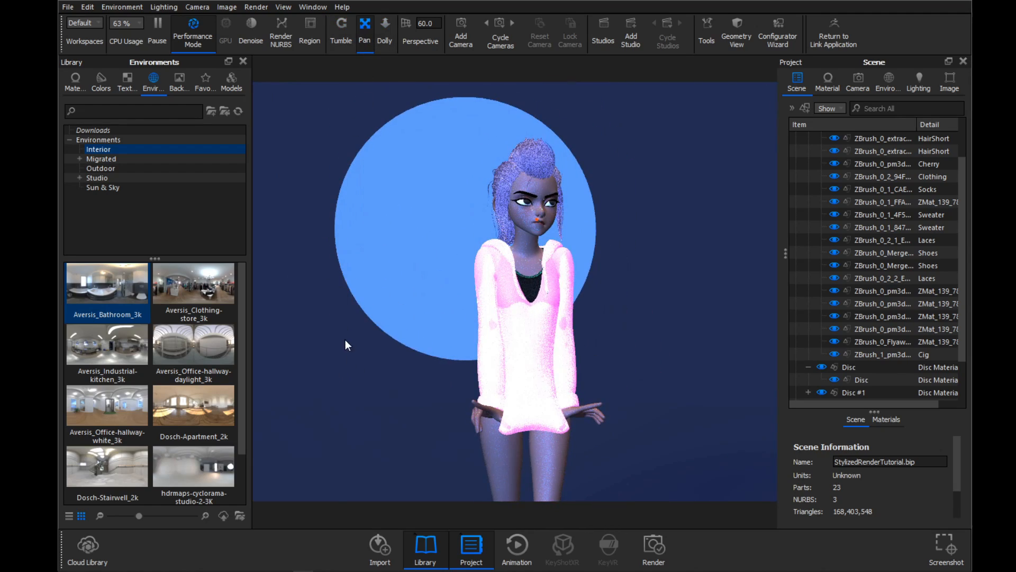
{"action": "left_click_drag", "start_coordinate": [345, 345], "coordinate": [343, 322]}
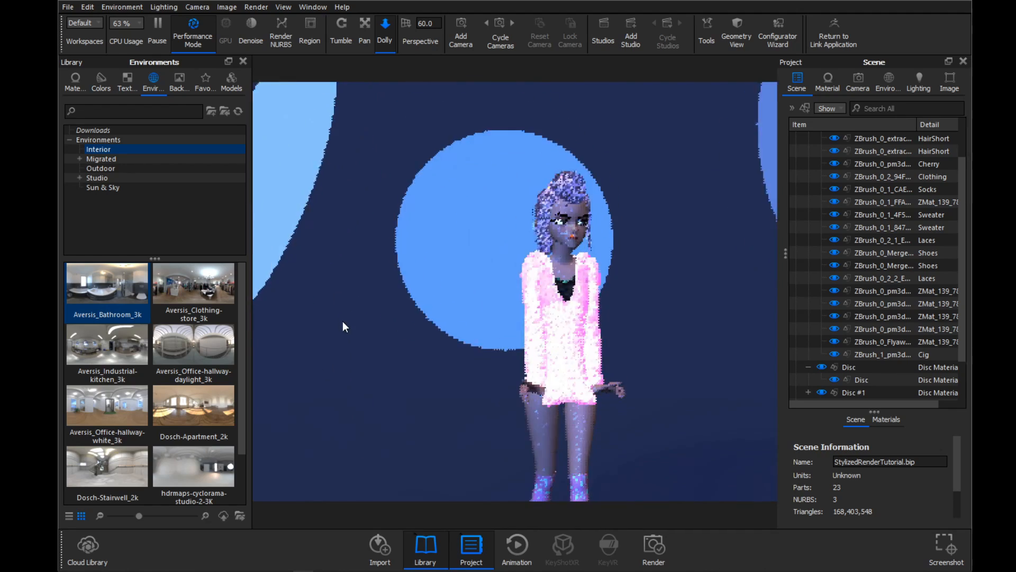
{"action": "left_click", "coordinate": [339, 27]}
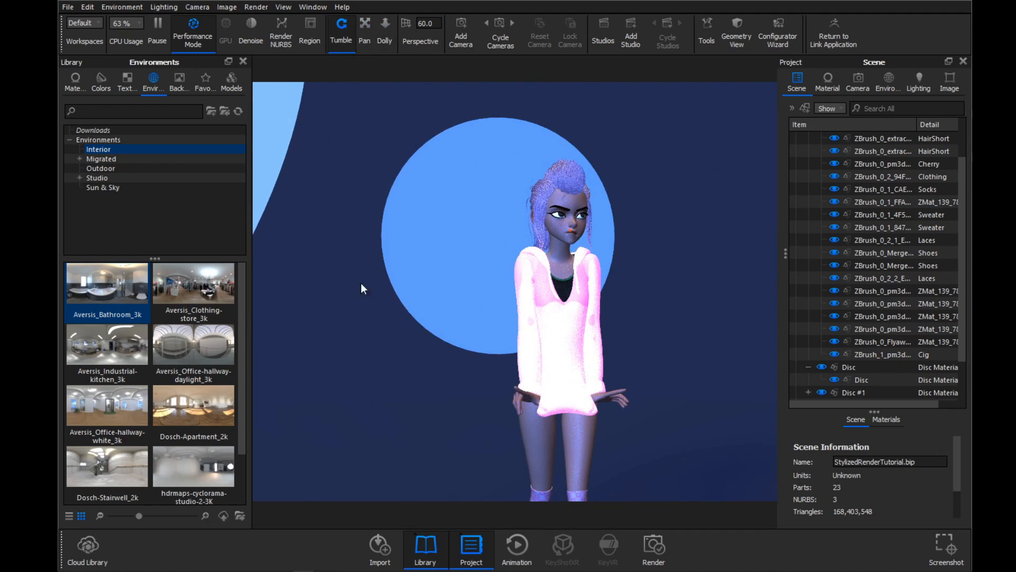
{"action": "left_click_drag", "start_coordinate": [361, 284], "coordinate": [343, 238]}
{"action": "left_click", "coordinate": [76, 80]}
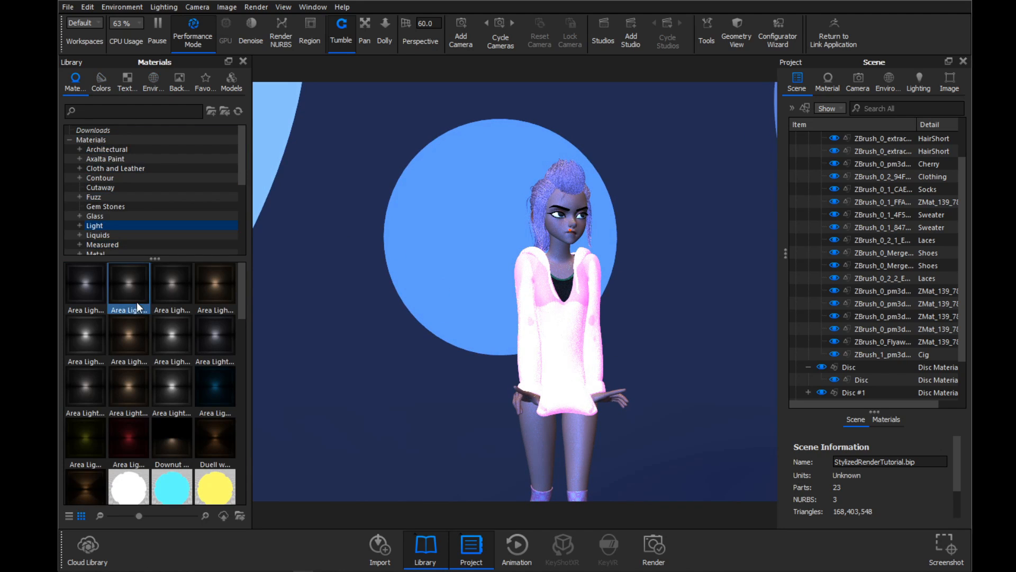
{"action": "left_click_drag", "start_coordinate": [94, 286], "coordinate": [405, 252]}
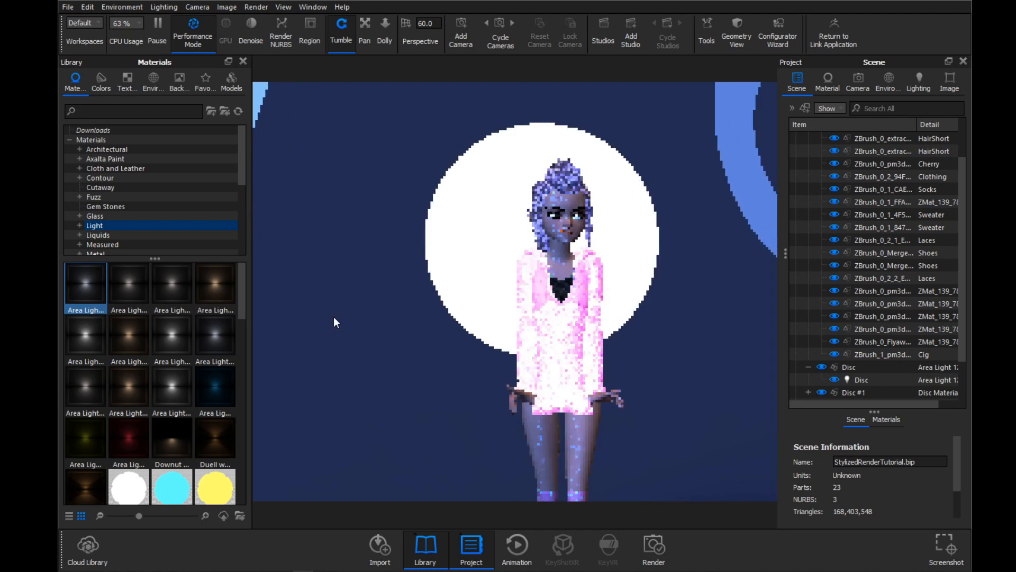
- Apply the same 1200 lumen cool area light to the other solid disc and link it with the first disc's material
{"action": "left_click_drag", "start_coordinate": [278, 319], "coordinate": [228, 318]}
{"action": "scroll", "coordinate": [381, 291], "scroll_direction": "down", "scroll_amount": 3}
{"action": "left_click_drag", "start_coordinate": [492, 269], "coordinate": [221, 291]}
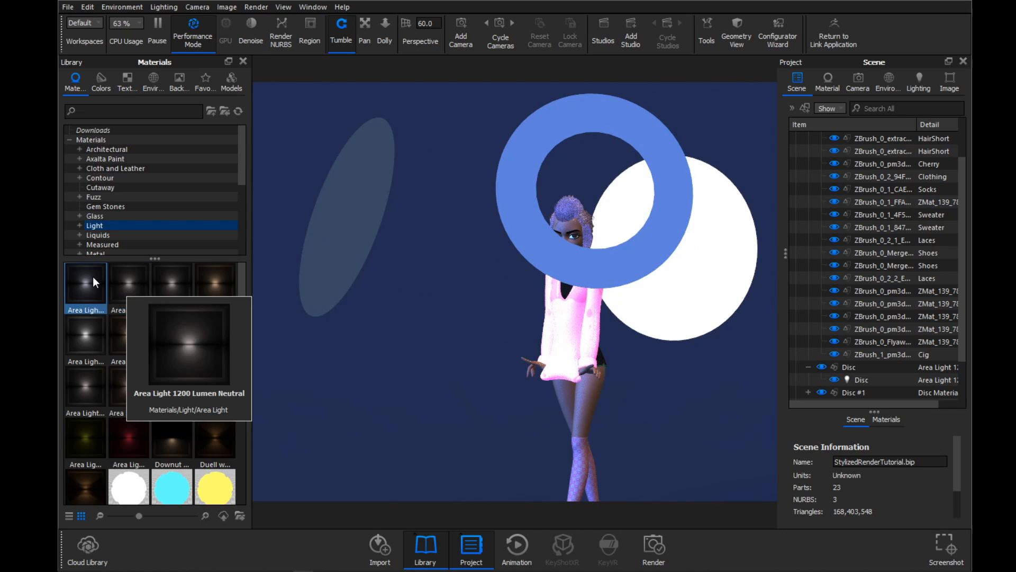
{"action": "left_click_drag", "start_coordinate": [93, 276], "coordinate": [339, 226]}
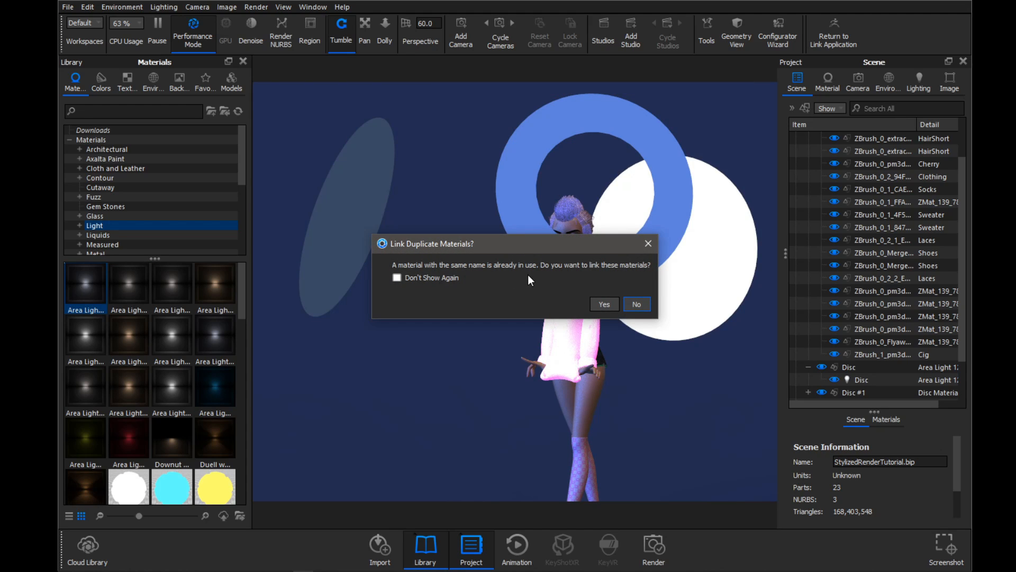
{"action": "left_click", "coordinate": [605, 300]}
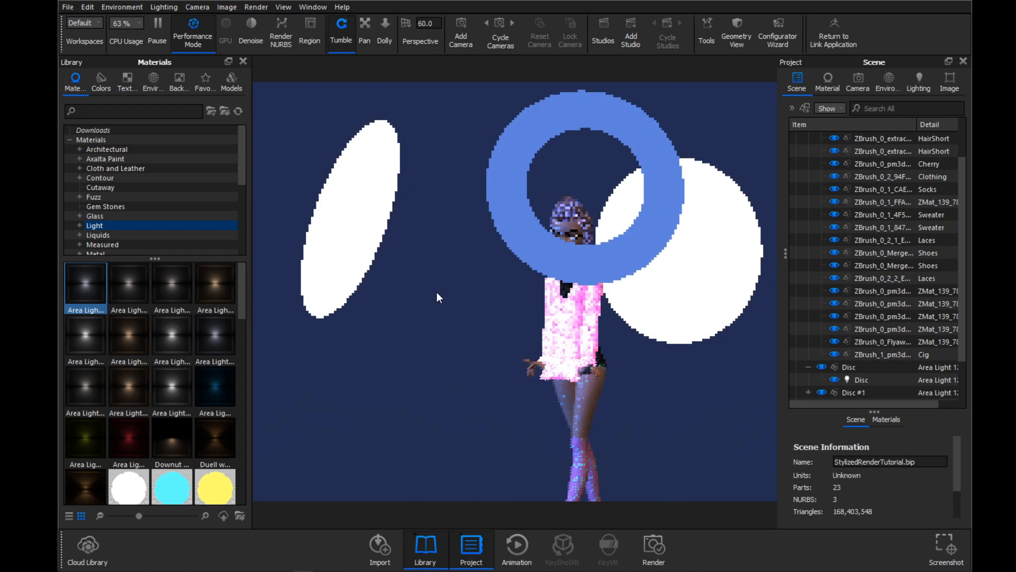
- Apply the 1200 lumen cool area light to the open disc without linking it to the existing material
{"action": "left_click_drag", "start_coordinate": [354, 224], "coordinate": [446, 280]}
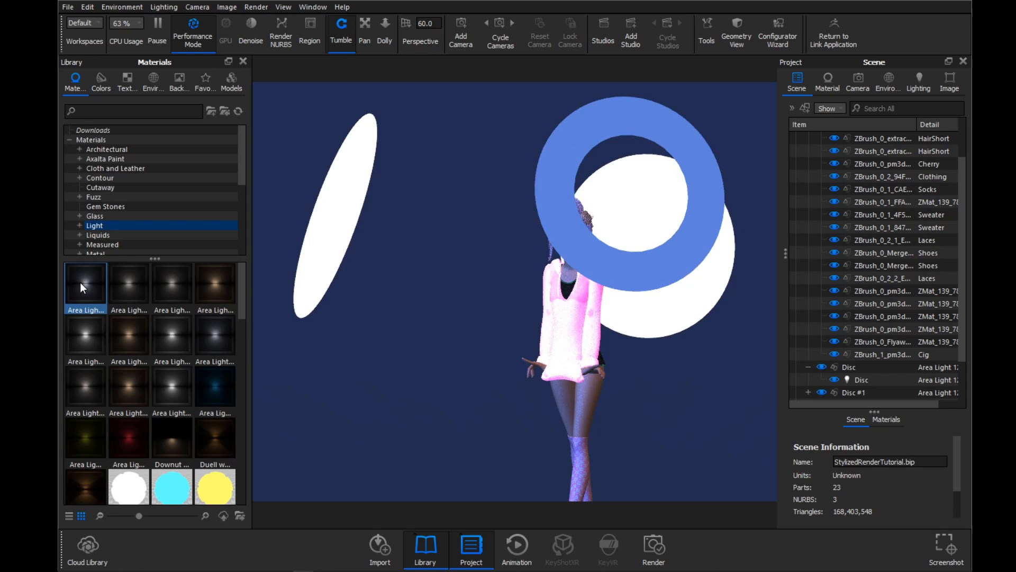
{"action": "left_click_drag", "start_coordinate": [80, 281], "coordinate": [604, 133]}
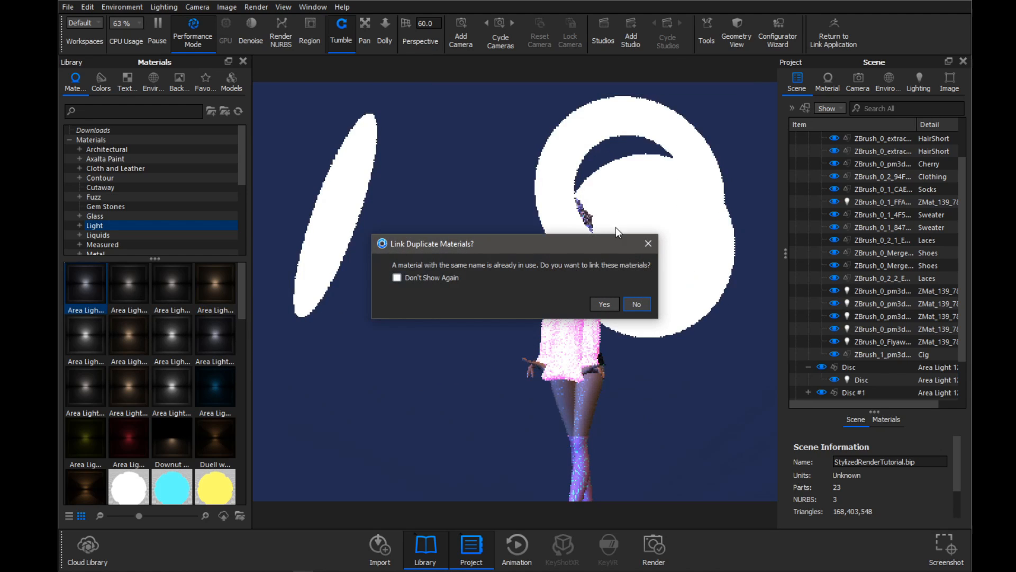
{"action": "left_click", "coordinate": [635, 304]}
{"action": "left_click_drag", "start_coordinate": [436, 228], "coordinate": [379, 266]}
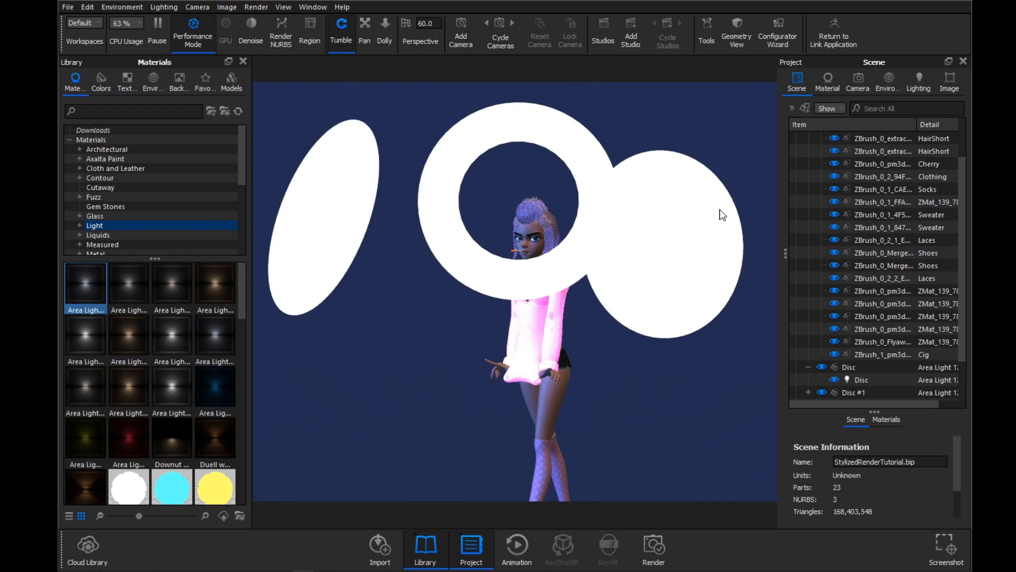
- Unlink the area light material of the first solid disc from the material shared with its duplicate
{"action": "scroll", "coordinate": [874, 294], "scroll_direction": "down", "scroll_amount": 2}
{"action": "left_click", "coordinate": [868, 326]}
{"action": "right_click", "coordinate": [868, 326]}
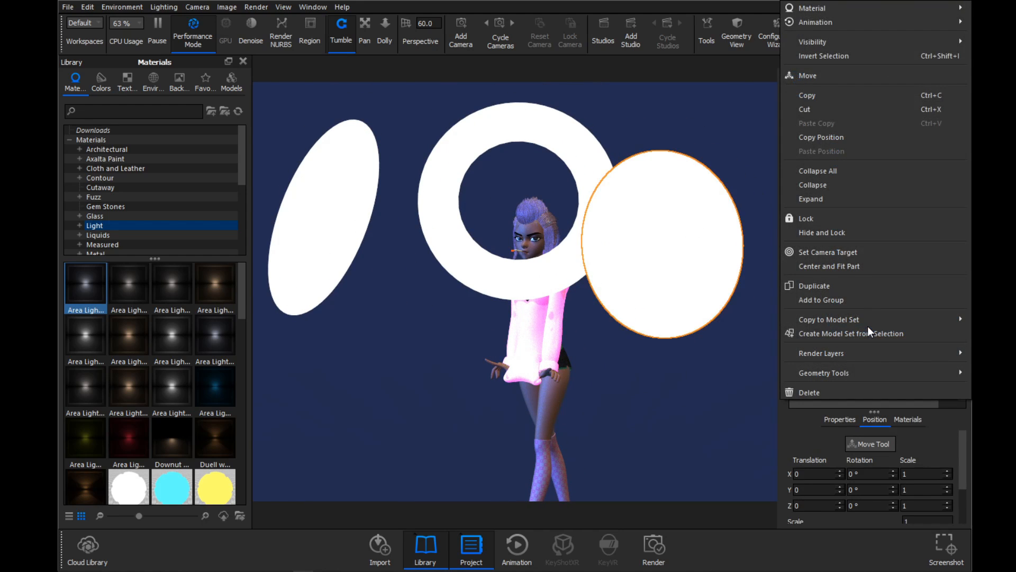
{"action": "mouse_move", "coordinate": [815, 8]}
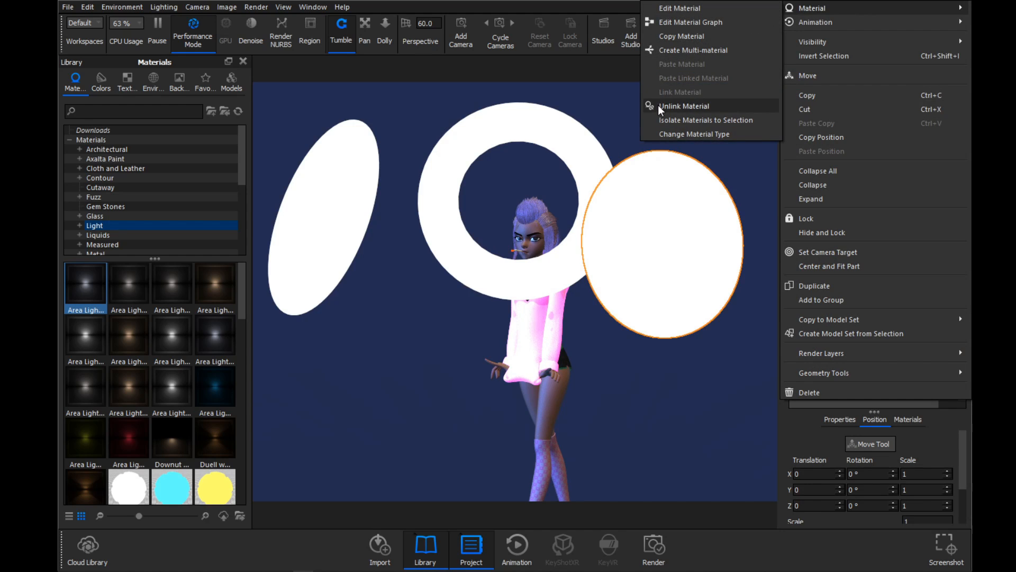
{"action": "left_click", "coordinate": [630, 105]}
- Open the open disc's area light material for editing
{"action": "left_click_drag", "start_coordinate": [601, 118], "coordinate": [667, 129]}
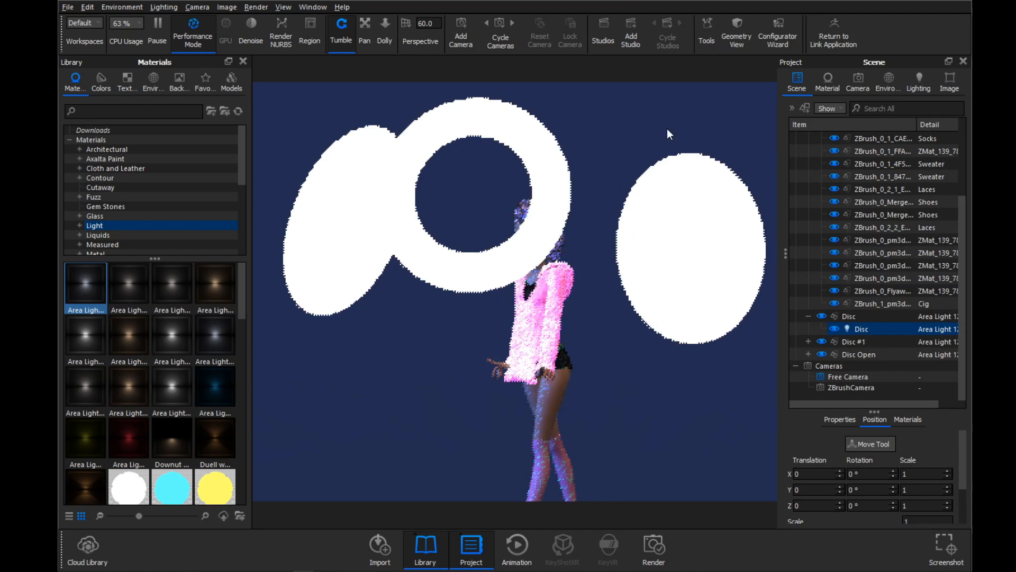
{"action": "double_click", "coordinate": [537, 139]}
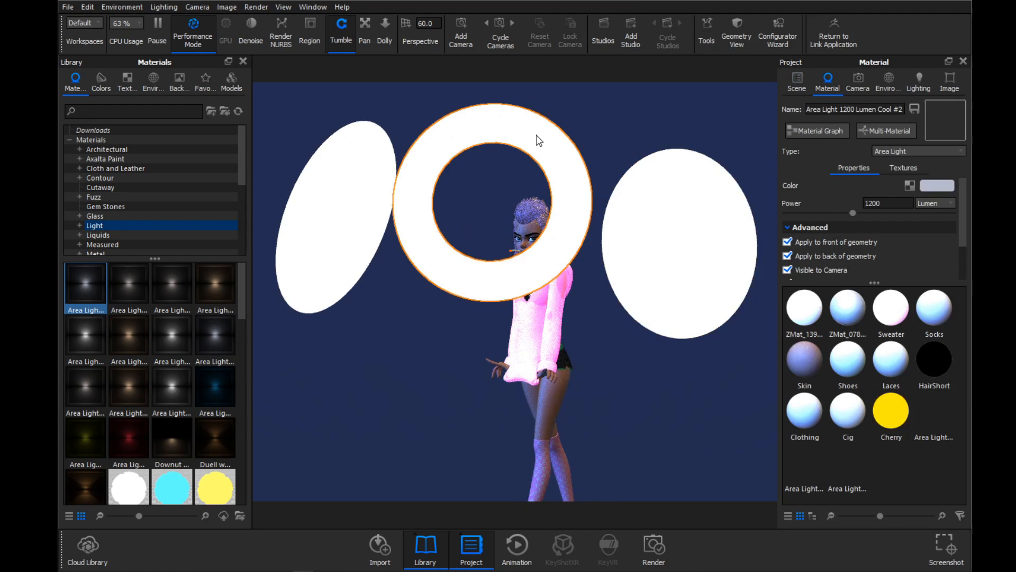
- Change the ring-shaped area light's color to a saturated sky blue
{"action": "left_click", "coordinate": [941, 184]}
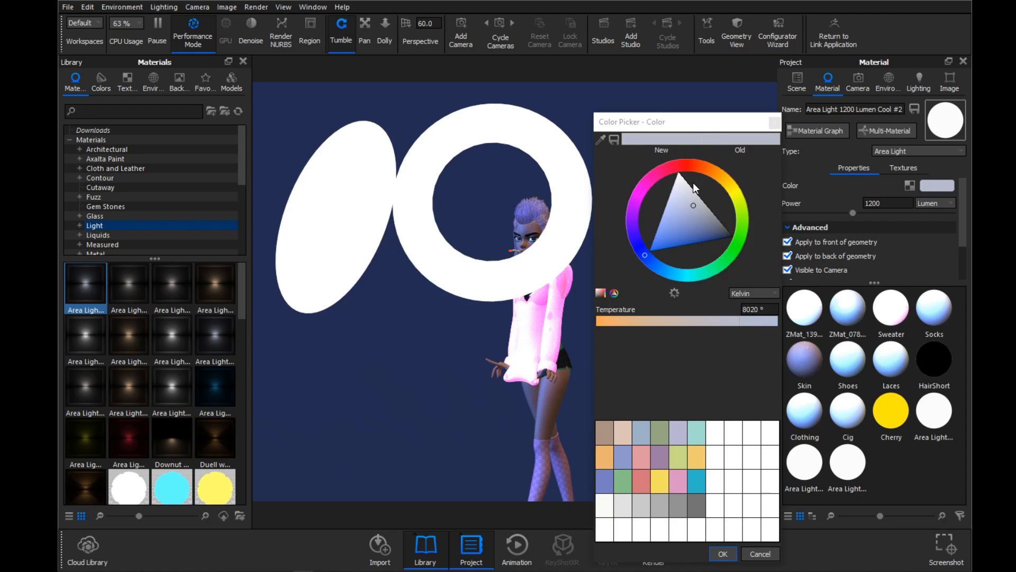
{"action": "left_click_drag", "start_coordinate": [673, 279], "coordinate": [667, 280]}
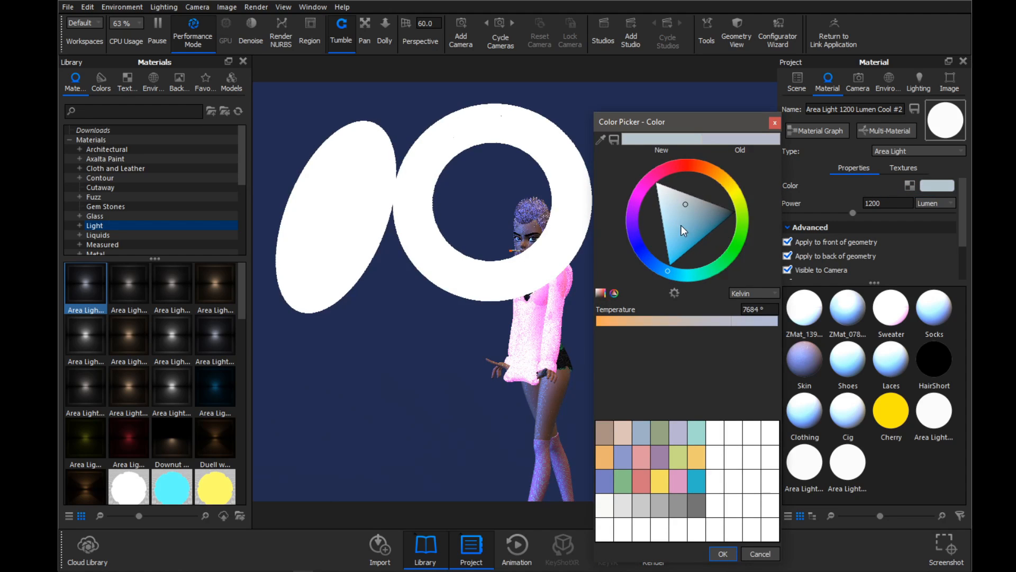
{"action": "left_click", "coordinate": [694, 241]}
{"action": "left_click_drag", "start_coordinate": [694, 241], "coordinate": [699, 237]}
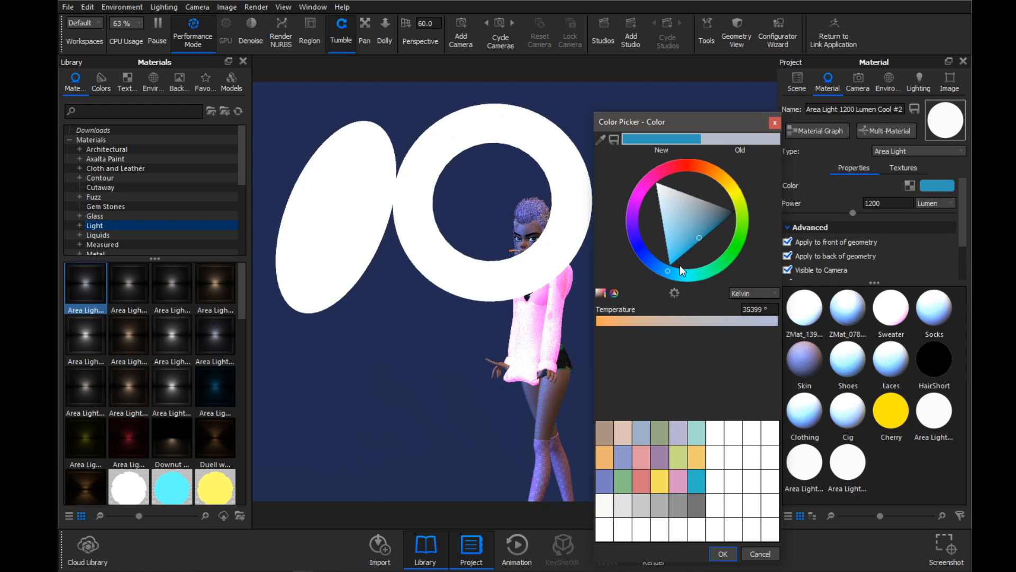
{"action": "left_click_drag", "start_coordinate": [669, 274], "coordinate": [663, 274]}
{"action": "left_click_drag", "start_coordinate": [693, 231], "coordinate": [669, 264]}
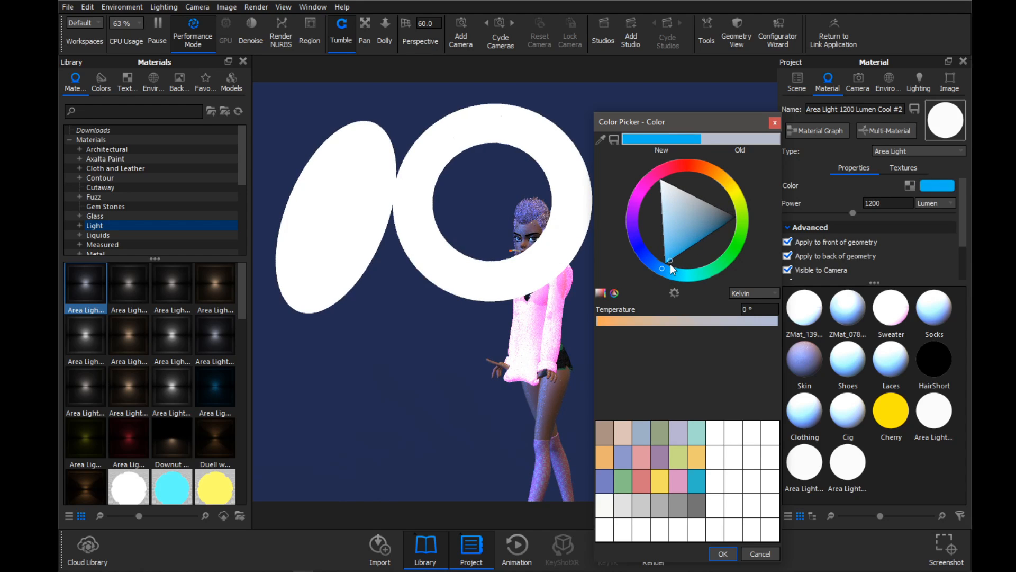
{"action": "left_click", "coordinate": [723, 554]}
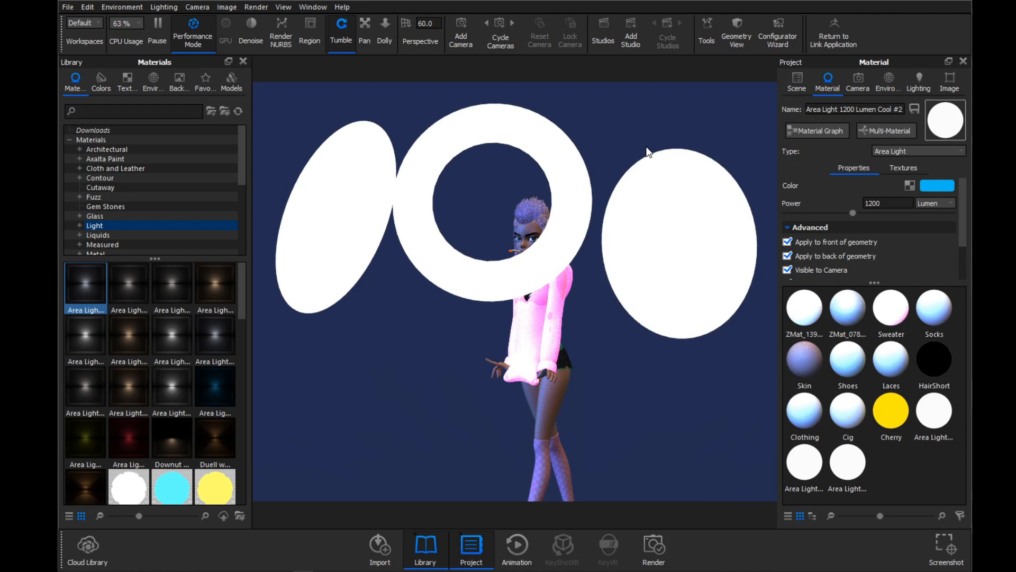
- Turn off Performance Mode and set the blue ring light's power unit to Watt
{"action": "left_click", "coordinate": [193, 29]}
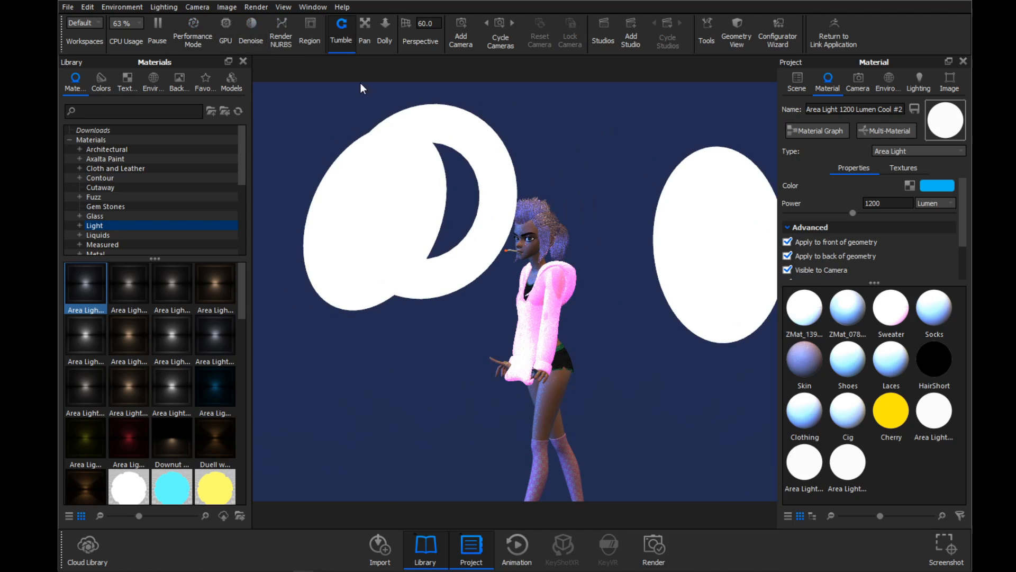
{"action": "left_click_drag", "start_coordinate": [563, 115], "coordinate": [551, 128]}
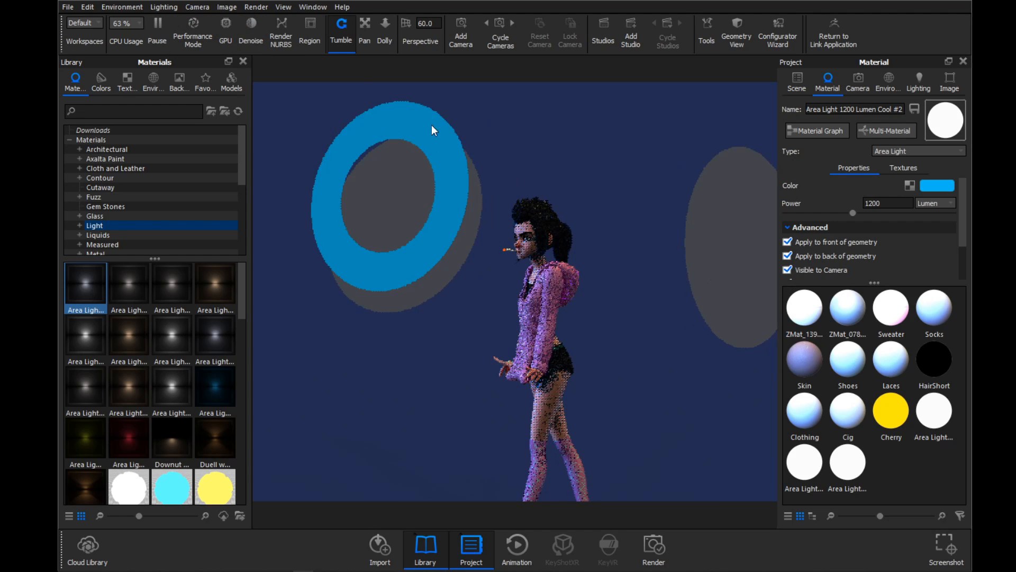
{"action": "mouse_move", "coordinate": [590, 181]}
{"action": "left_mouse_down"}
{"action": "mouse_move", "coordinate": [619, 161]}
{"action": "mouse_move", "coordinate": [601, 177]}
{"action": "left_mouse_up"}
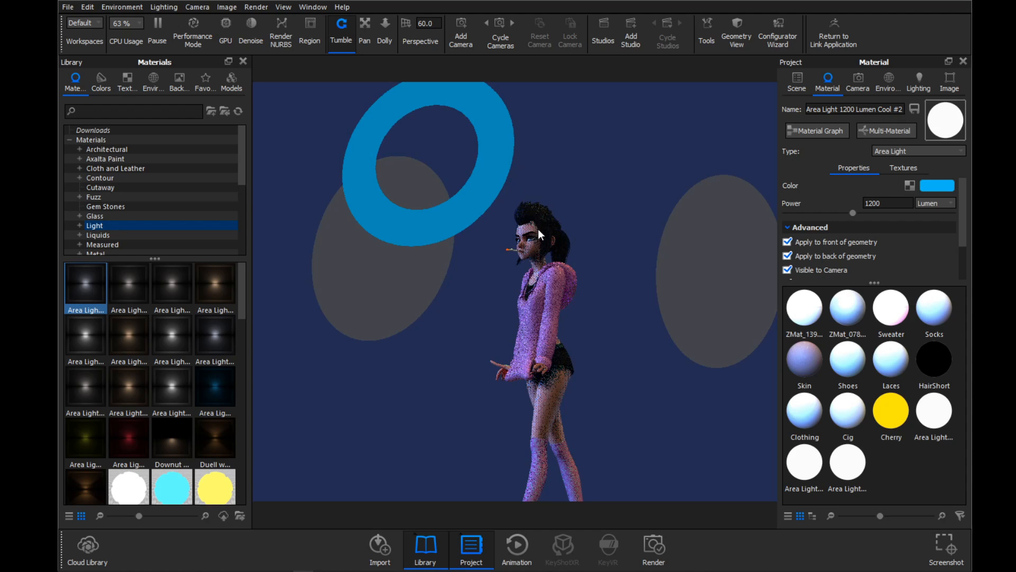
{"action": "left_click_drag", "start_coordinate": [538, 228], "coordinate": [639, 327]}
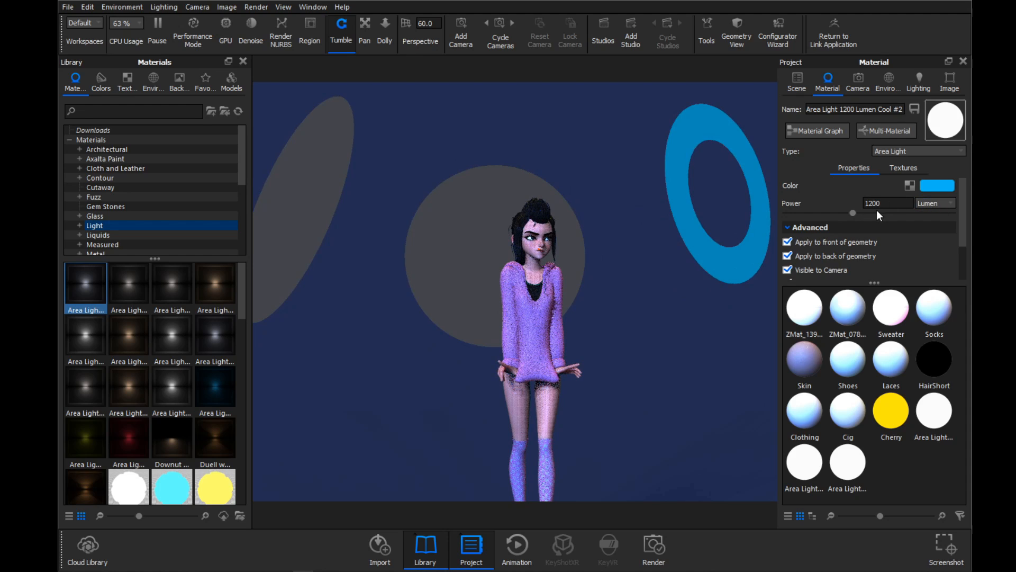
{"action": "left_click", "coordinate": [935, 204]}
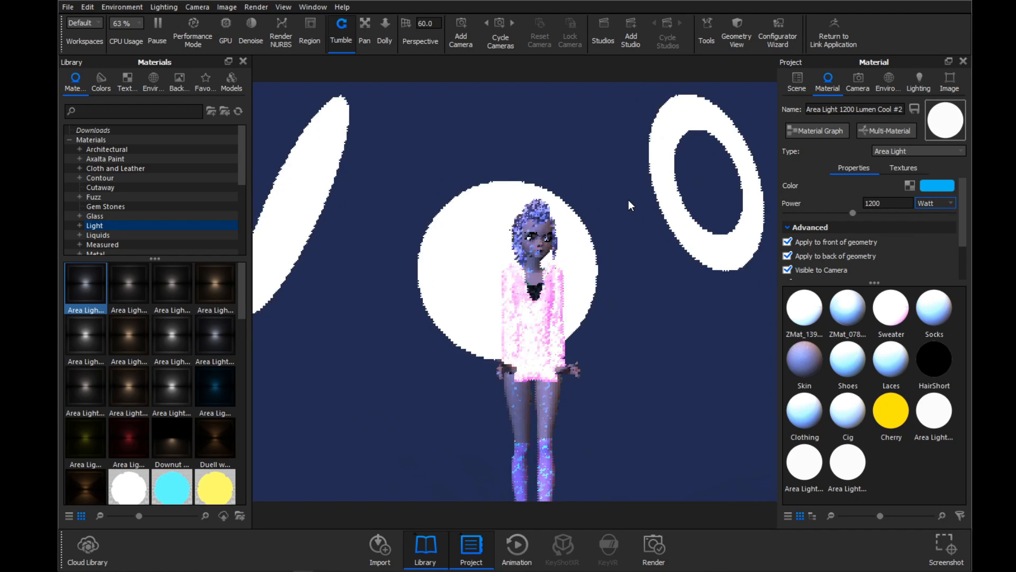
{"action": "left_click_drag", "start_coordinate": [601, 224], "coordinate": [607, 216]}
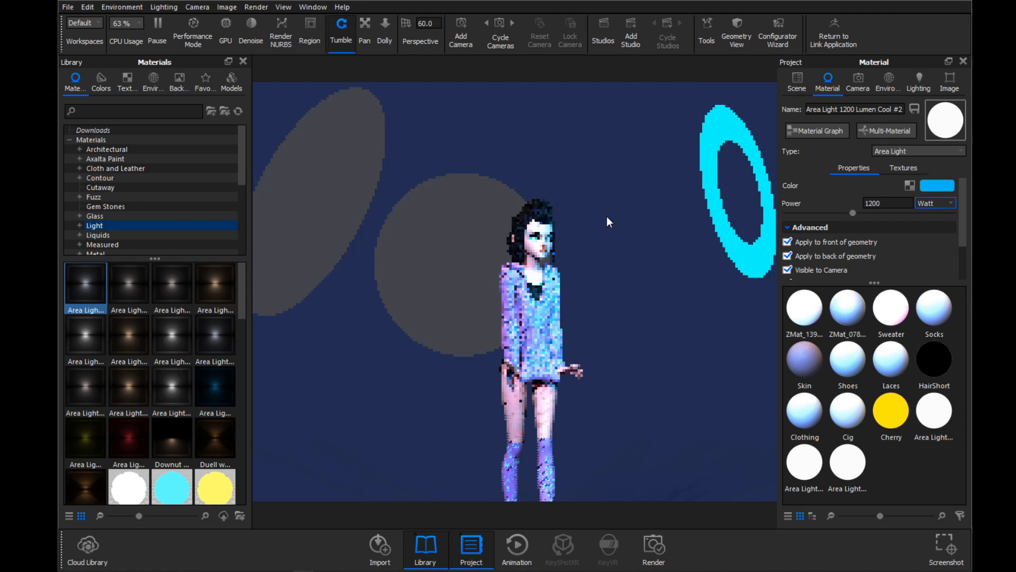
- Set the power unit of the round area light directly behind the character to Watt
{"action": "double_click", "coordinate": [462, 240]}
{"action": "left_click", "coordinate": [934, 203]}
{"action": "left_click", "coordinate": [923, 213]}
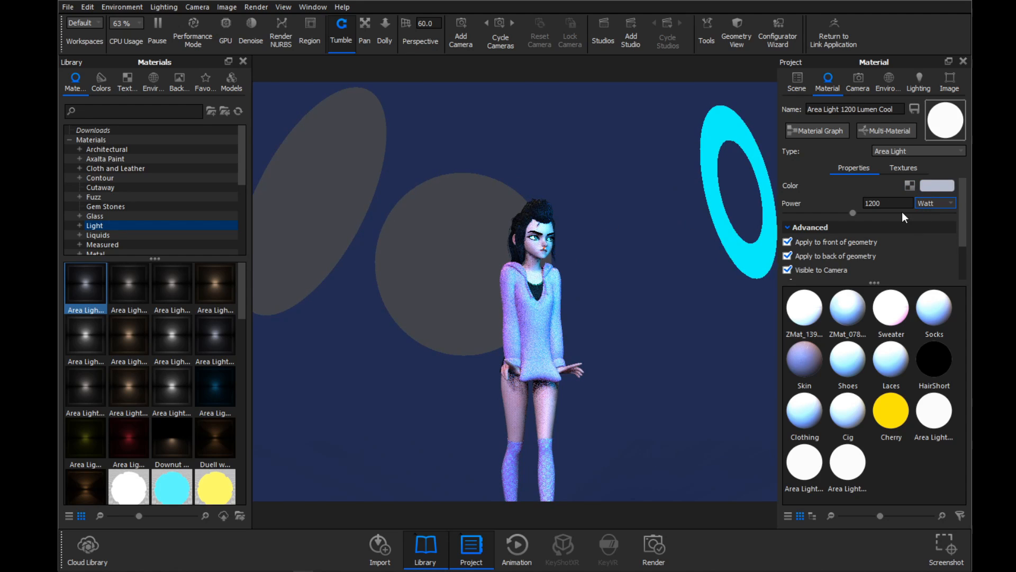
- Change that round area light's color to a pale sky blue, about 10915 Kelvin
{"action": "left_click", "coordinate": [935, 185]}
{"action": "left_click", "coordinate": [684, 214]}
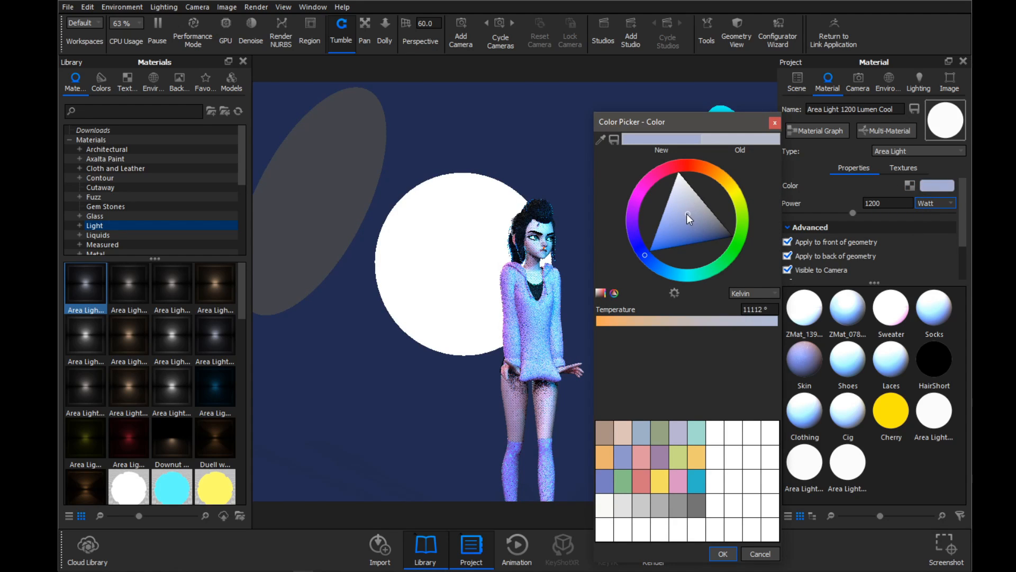
{"action": "left_click_drag", "start_coordinate": [681, 214], "coordinate": [681, 216]}
{"action": "left_click_drag", "start_coordinate": [673, 277], "coordinate": [666, 278]}
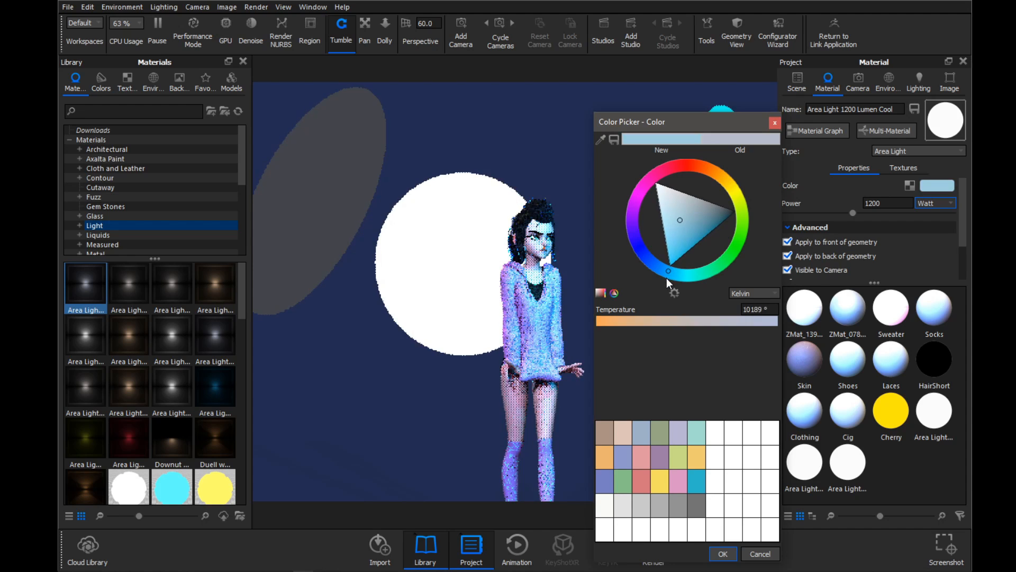
{"action": "left_click", "coordinate": [680, 221]}
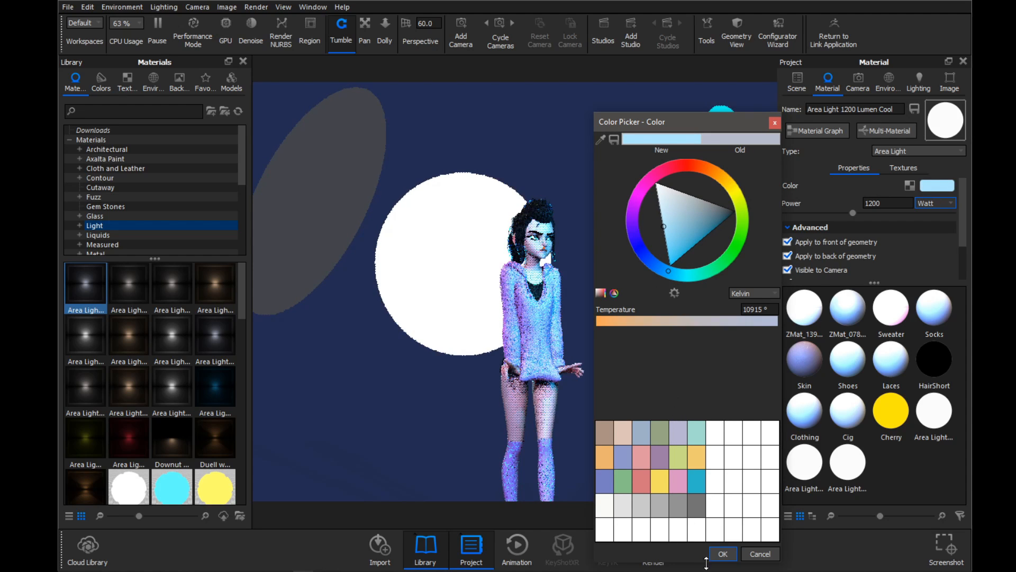
{"action": "left_click", "coordinate": [722, 554]}
- Change the remaining dim grey disc light's color to a warm yellow, about 3734 Kelvin
{"action": "left_click_drag", "start_coordinate": [627, 181], "coordinate": [413, 196]}
{"action": "left_click_drag", "start_coordinate": [590, 334], "coordinate": [374, 266]}
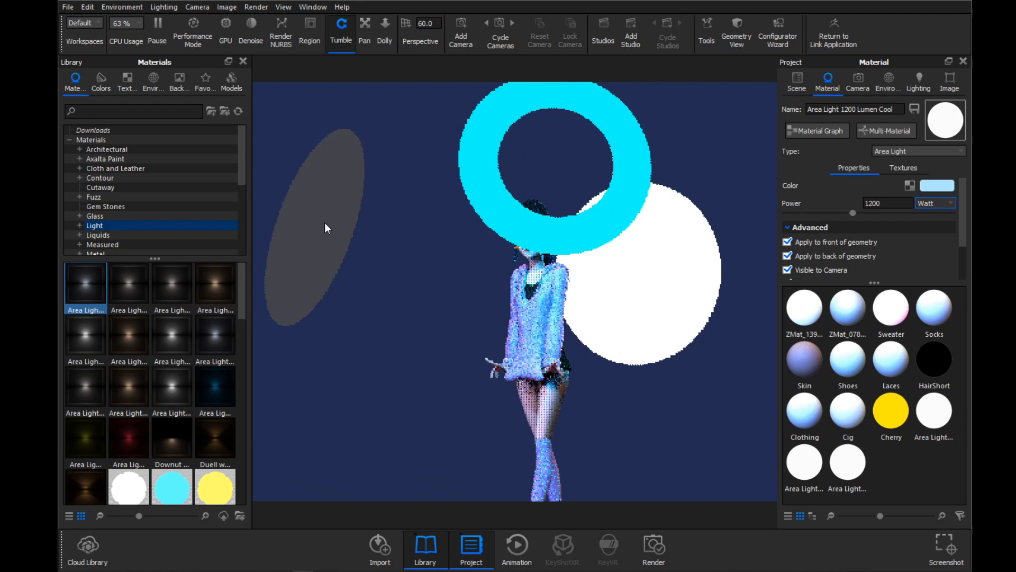
{"action": "double_click", "coordinate": [325, 222]}
{"action": "left_click", "coordinate": [922, 186]}
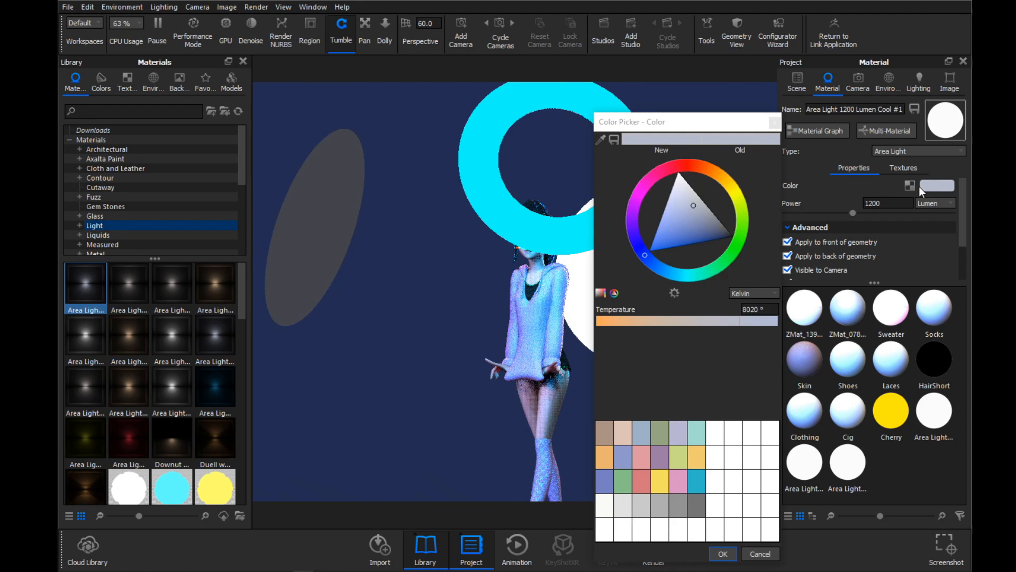
{"action": "left_click", "coordinate": [730, 188]}
{"action": "left_click", "coordinate": [717, 200]}
{"action": "left_click_drag", "start_coordinate": [726, 182], "coordinate": [723, 180]}
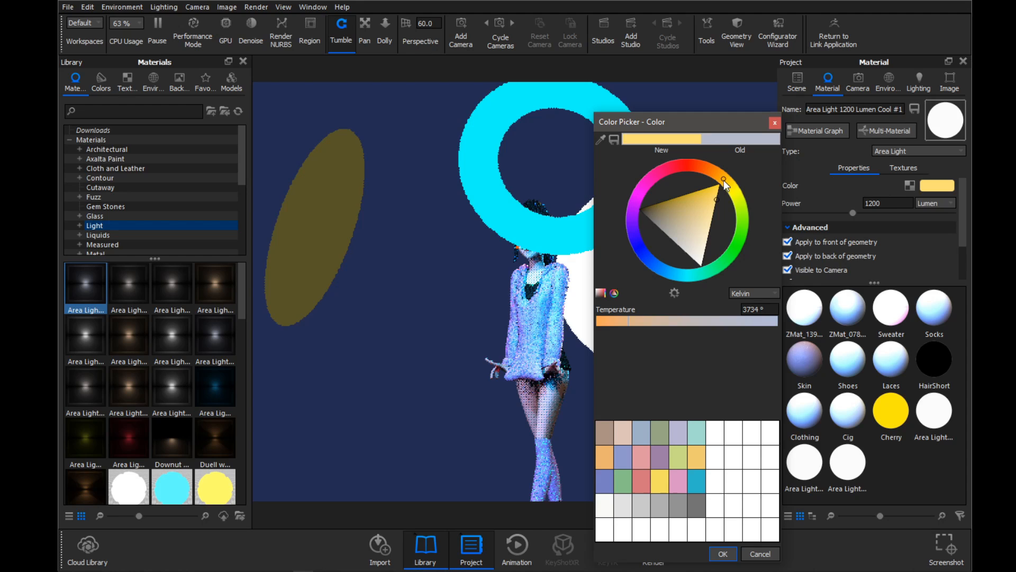
{"action": "left_click", "coordinate": [722, 554]}
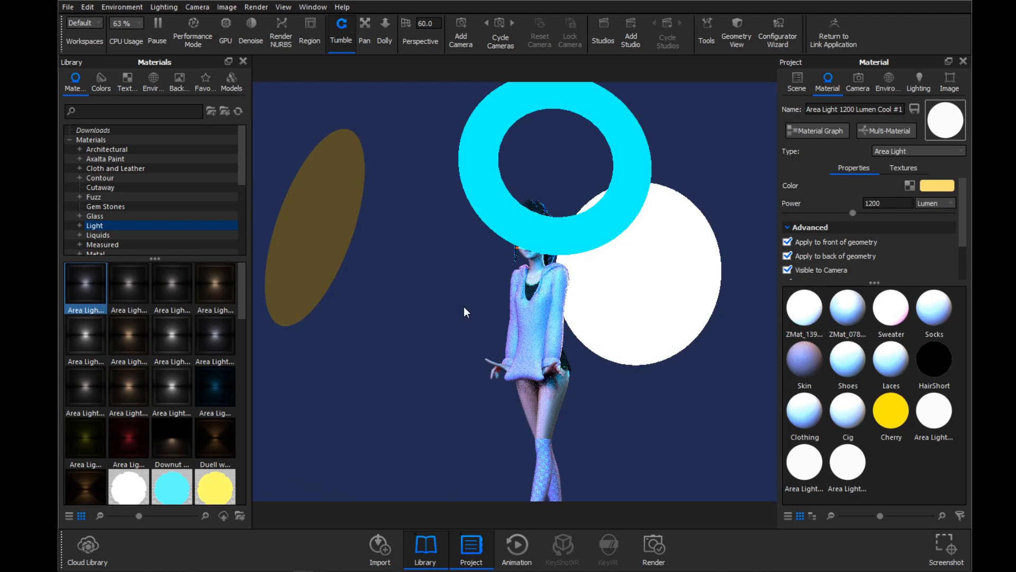
- Shift the yellow disc light's color to a warm orange, about 3004 Kelvin
{"action": "left_click_drag", "start_coordinate": [463, 306], "coordinate": [403, 294]}
{"action": "left_click", "coordinate": [937, 185]}
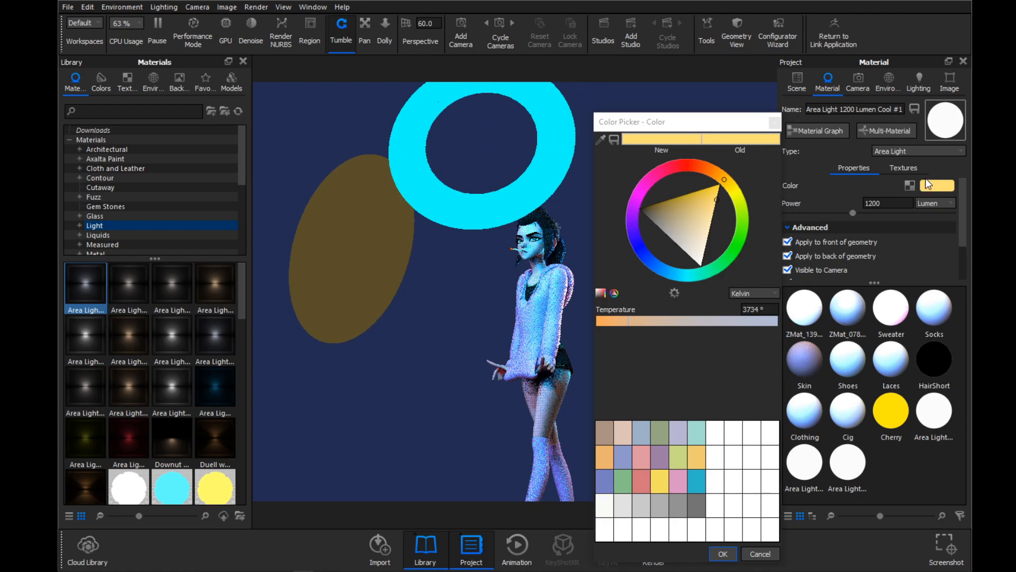
{"action": "left_click", "coordinate": [720, 175]}
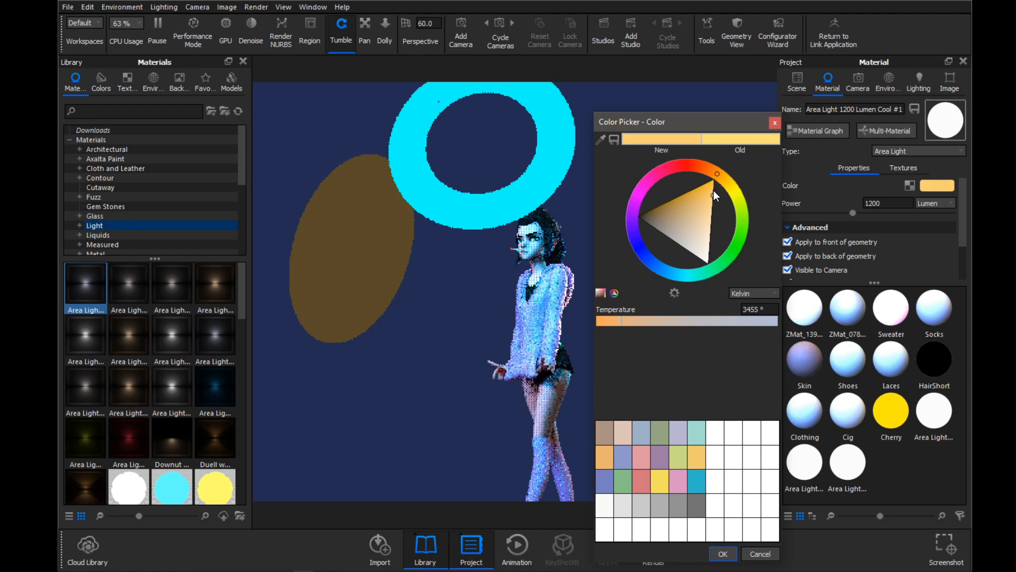
{"action": "left_click", "coordinate": [714, 190]}
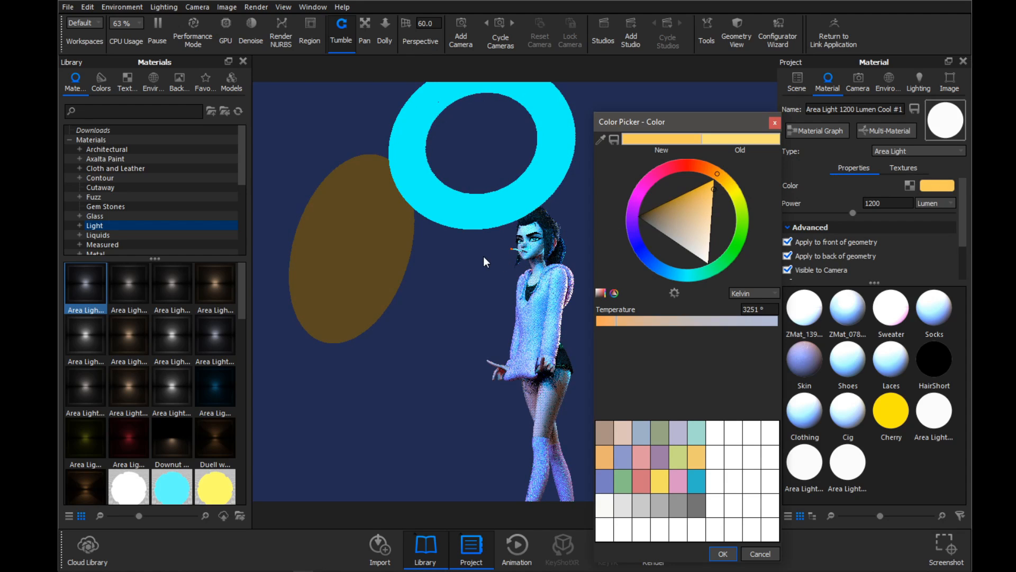
{"action": "left_click_drag", "start_coordinate": [683, 121], "coordinate": [710, 74]}
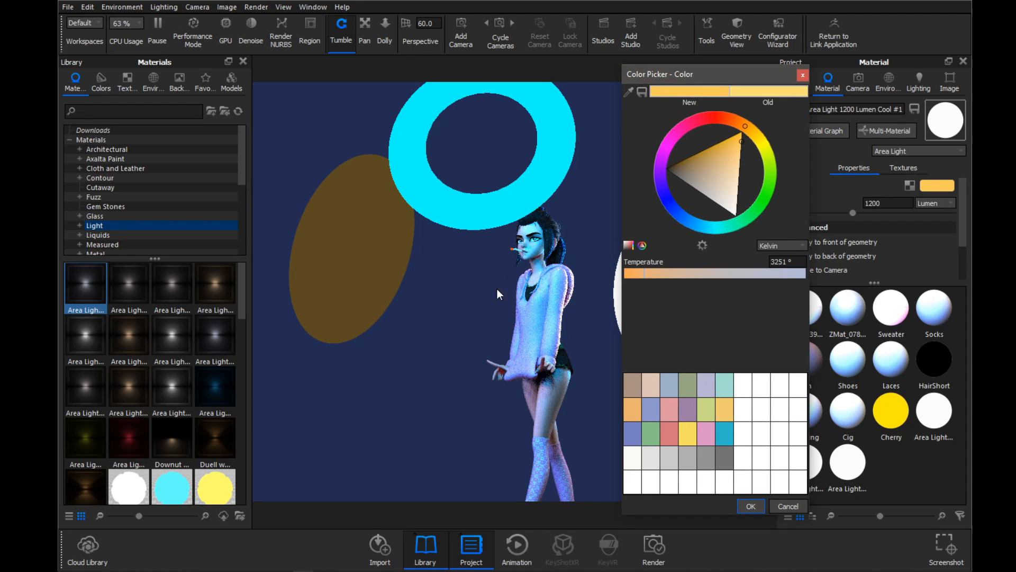
{"action": "left_click", "coordinate": [745, 142]}
{"action": "left_click", "coordinate": [745, 140]}
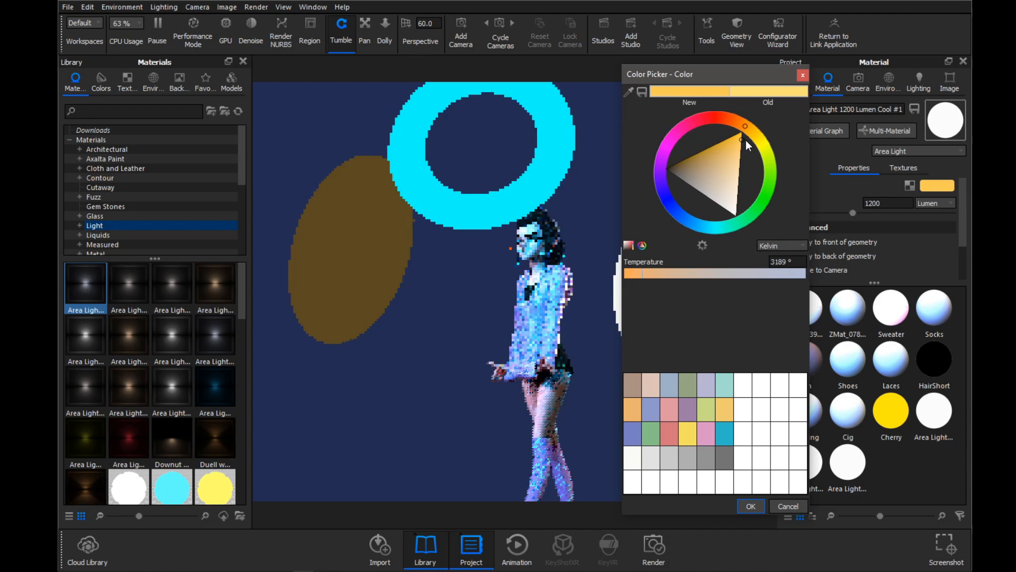
{"action": "left_click", "coordinate": [745, 123]}
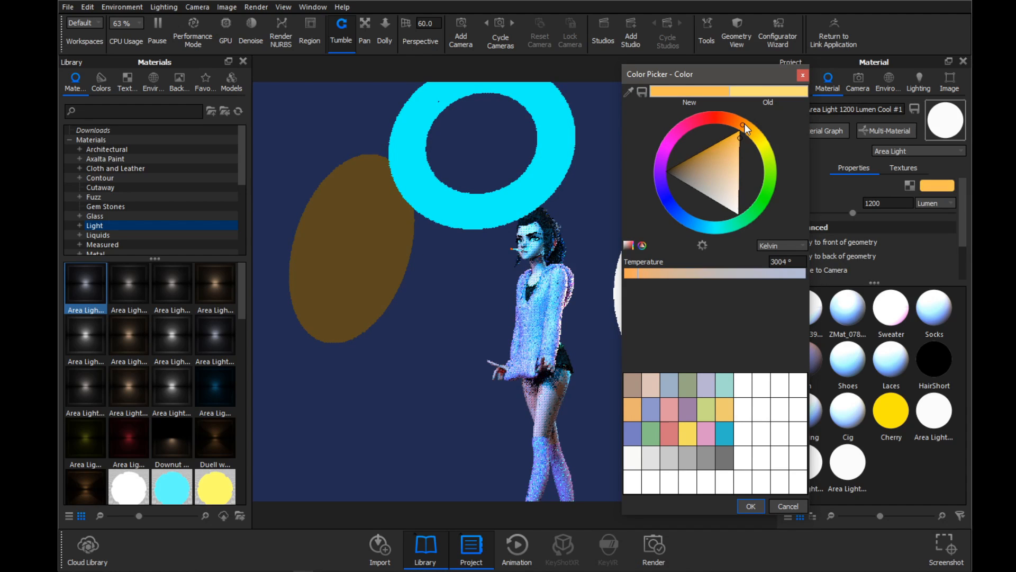
{"action": "left_click", "coordinate": [751, 506]}
- Try the orange disc light with its power unit set to Watt
{"action": "left_click", "coordinate": [930, 204]}
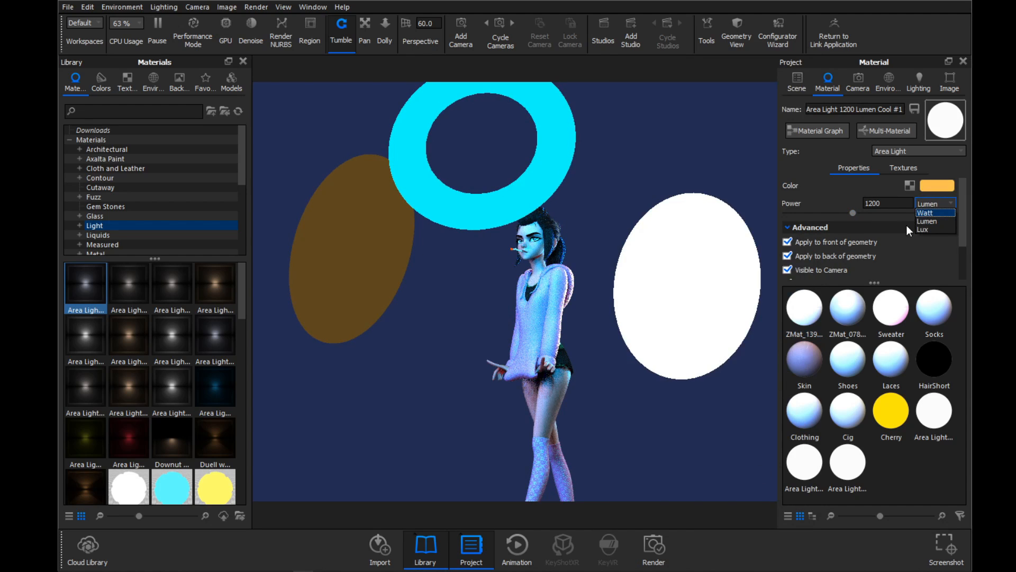
{"action": "left_click", "coordinate": [925, 213]}
{"action": "left_click_drag", "start_coordinate": [653, 162], "coordinate": [405, 187]}
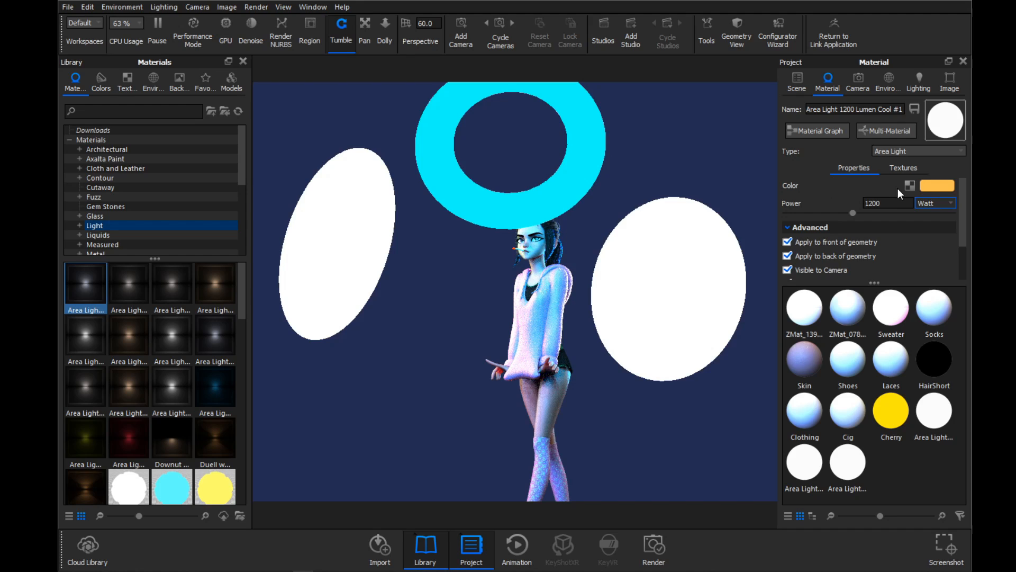
{"action": "left_click", "coordinate": [937, 186]}
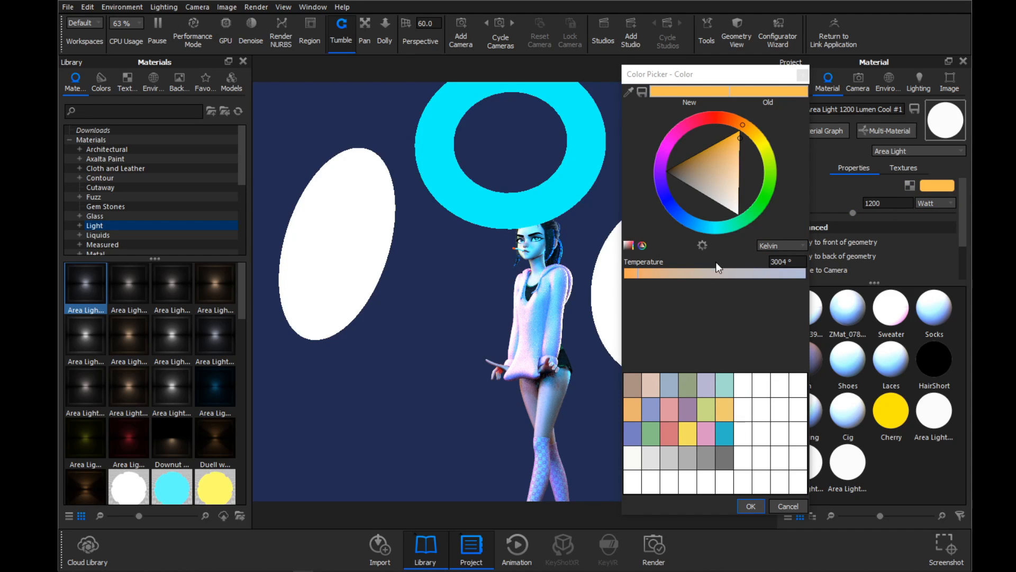
{"action": "left_click", "coordinate": [695, 75]}
{"action": "left_click_drag", "start_coordinate": [696, 74], "coordinate": [711, 41]}
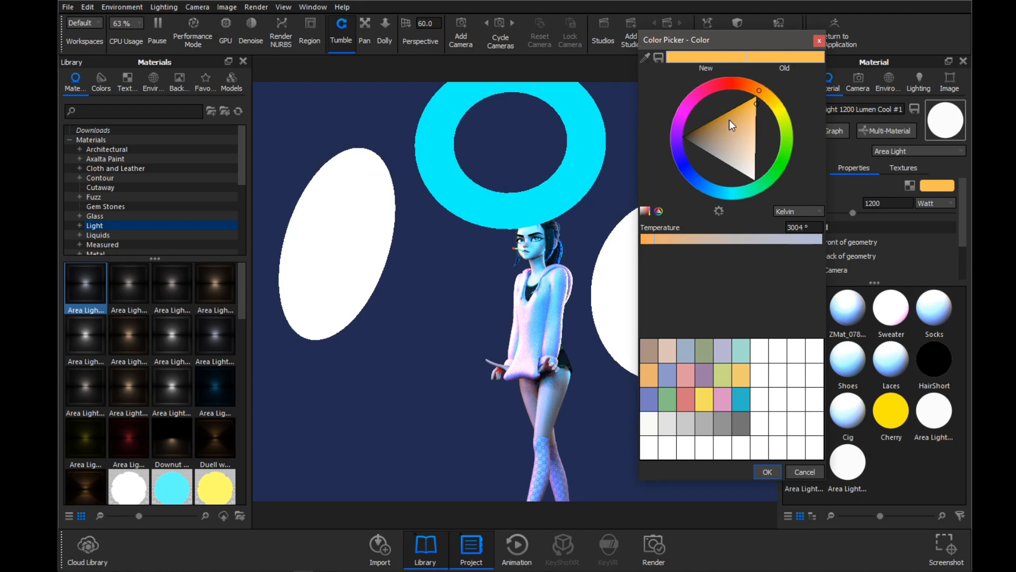
{"action": "left_click_drag", "start_coordinate": [729, 119], "coordinate": [706, 160]}
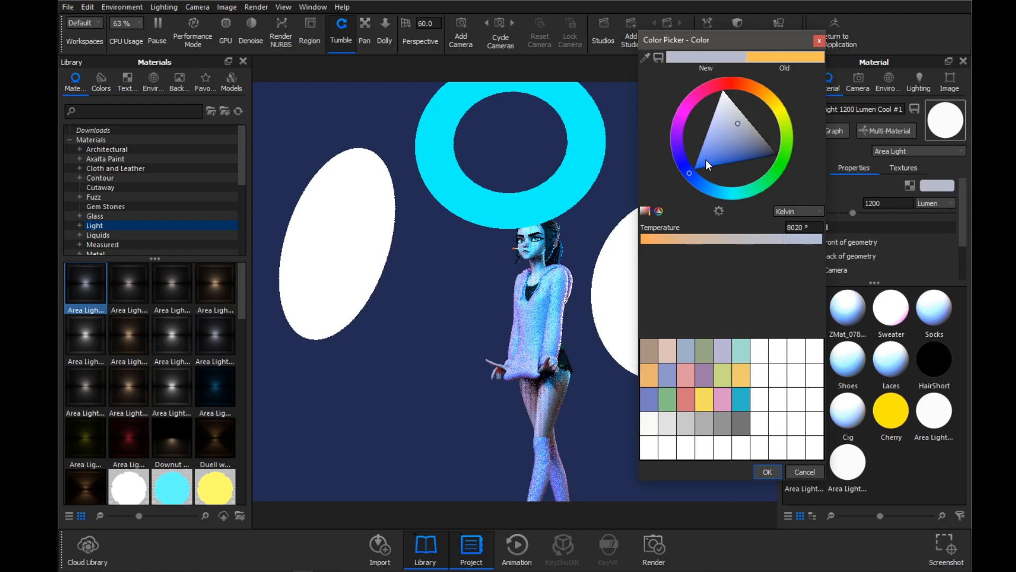
{"action": "left_click", "coordinate": [805, 470]}
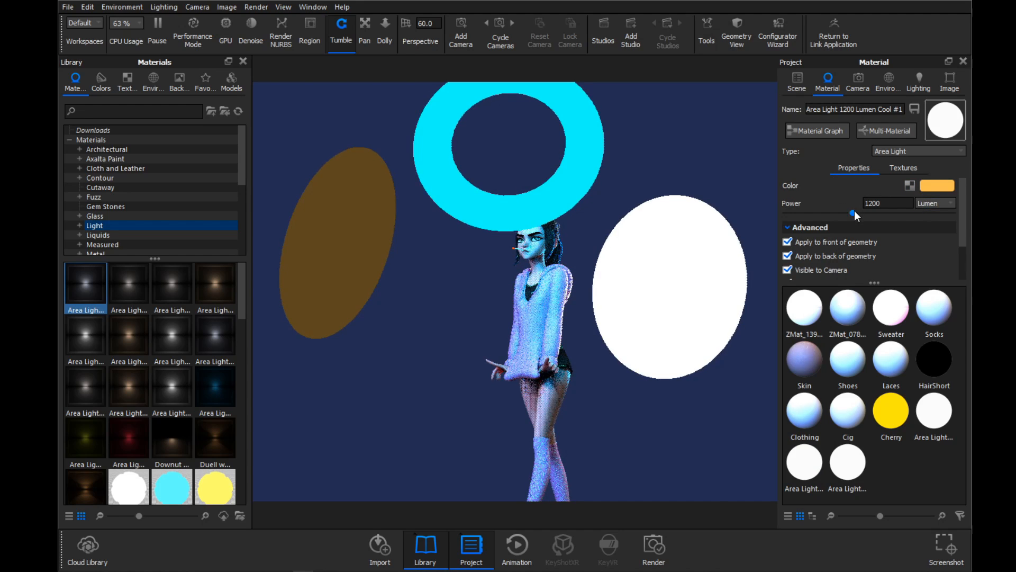
- Set the orange disc light's power to 681 Watt and make it invisible to the camera
{"action": "left_click_drag", "start_coordinate": [855, 211], "coordinate": [823, 211]}
{"action": "left_click", "coordinate": [927, 203]}
{"action": "left_click", "coordinate": [924, 213]}
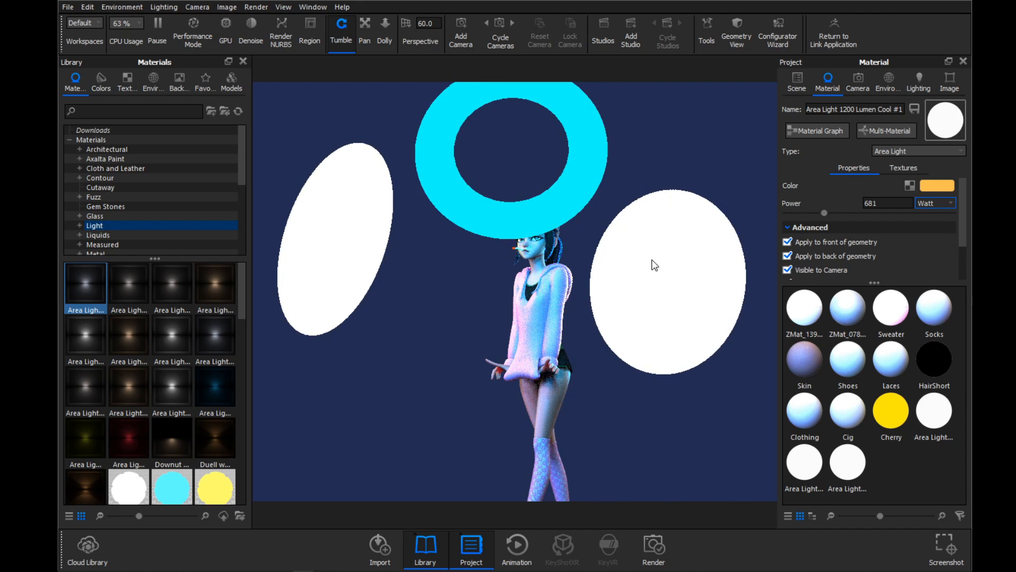
{"action": "scroll", "coordinate": [834, 241], "scroll_direction": "down", "scroll_amount": 1}
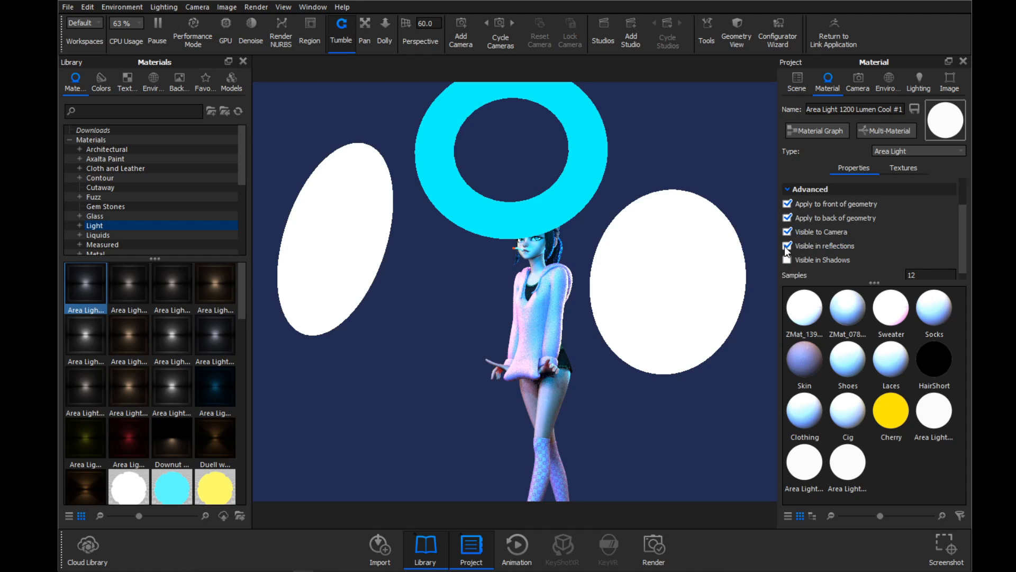
{"action": "left_click", "coordinate": [796, 235]}
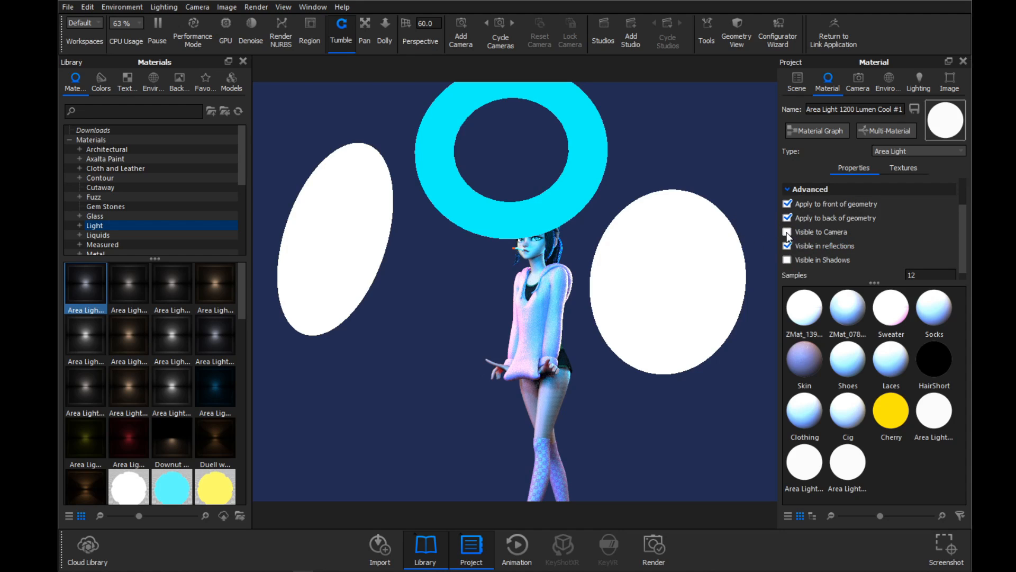
- Make the remaining white disc light and the cyan ring light invisible to the camera
{"action": "double_click", "coordinate": [691, 249]}
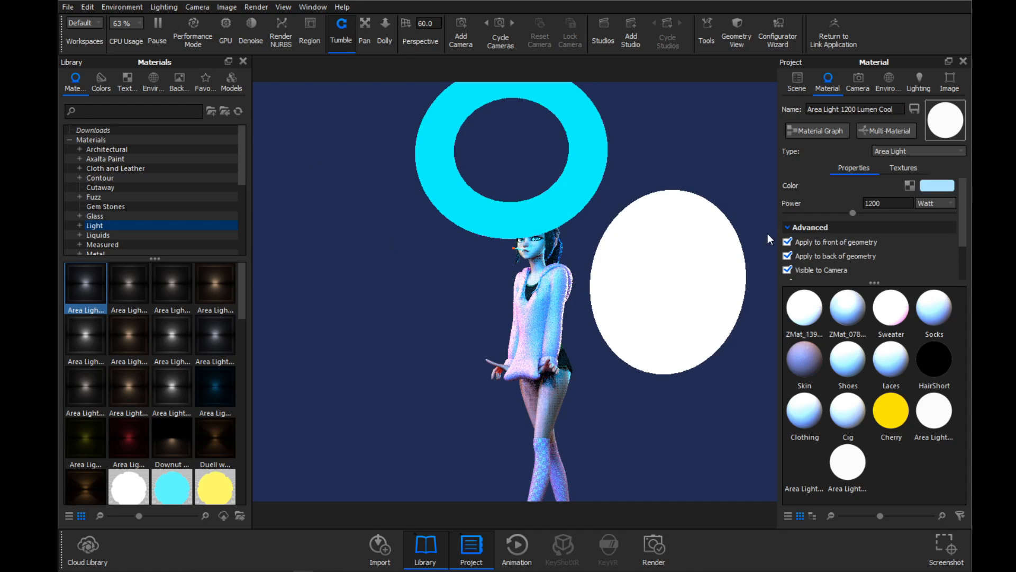
{"action": "left_click", "coordinate": [787, 221]}
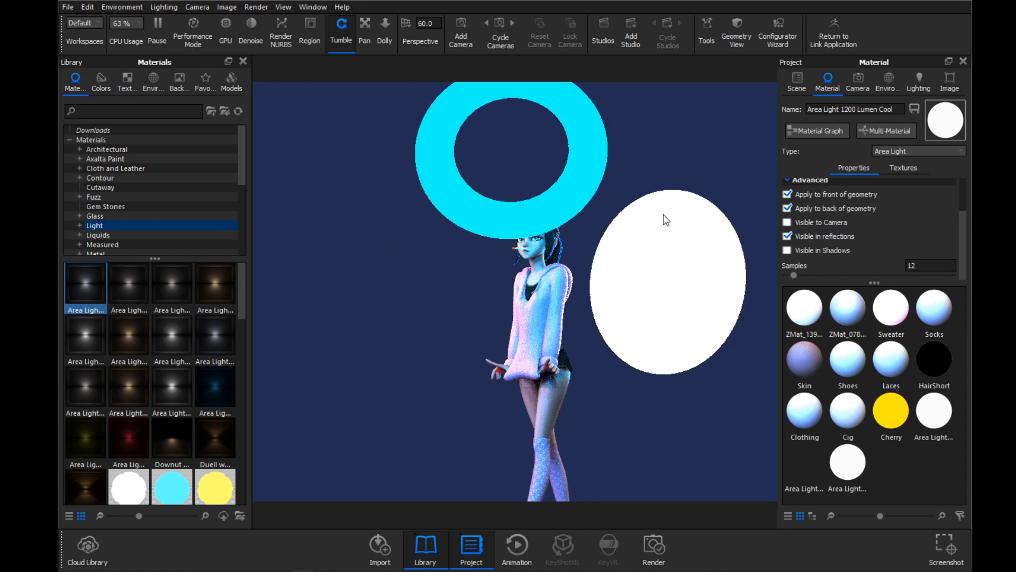
{"action": "double_click", "coordinate": [583, 156]}
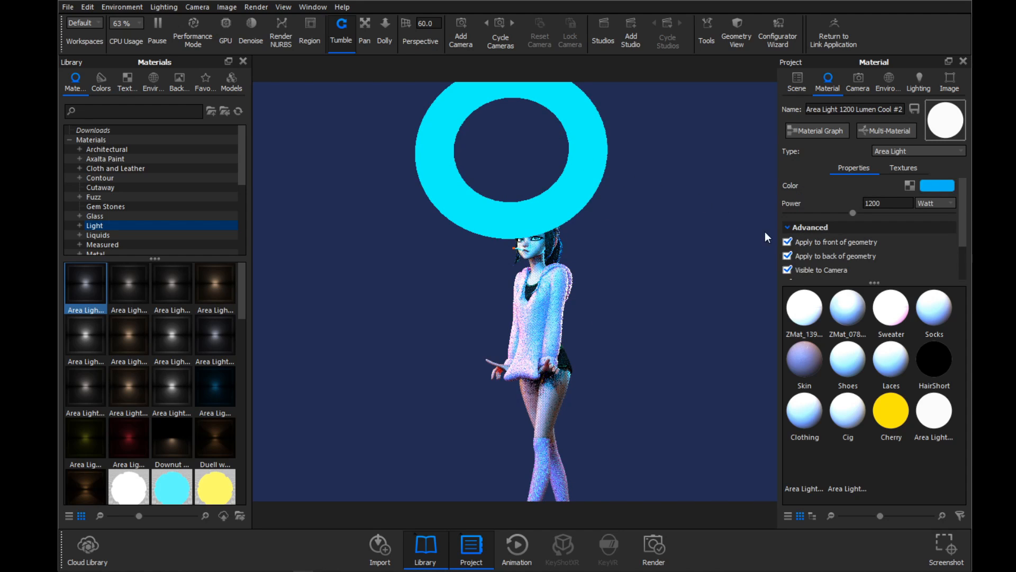
{"action": "left_click", "coordinate": [787, 270]}
- Frame the character's upper body and set the pale blue Disc light's power to 1524 Watt
{"action": "right_click_drag", "start_coordinate": [540, 225], "coordinate": [852, 249], "text": "alt"}
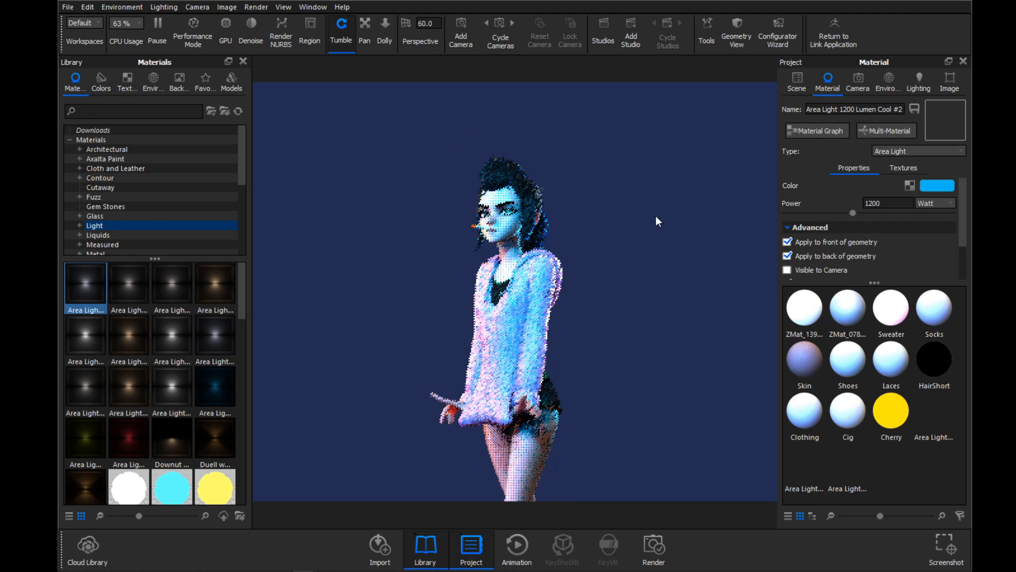
{"action": "right_click_drag", "start_coordinate": [656, 217], "coordinate": [718, 196], "text": "alt"}
{"action": "left_click_drag", "start_coordinate": [718, 200], "coordinate": [318, 170]}
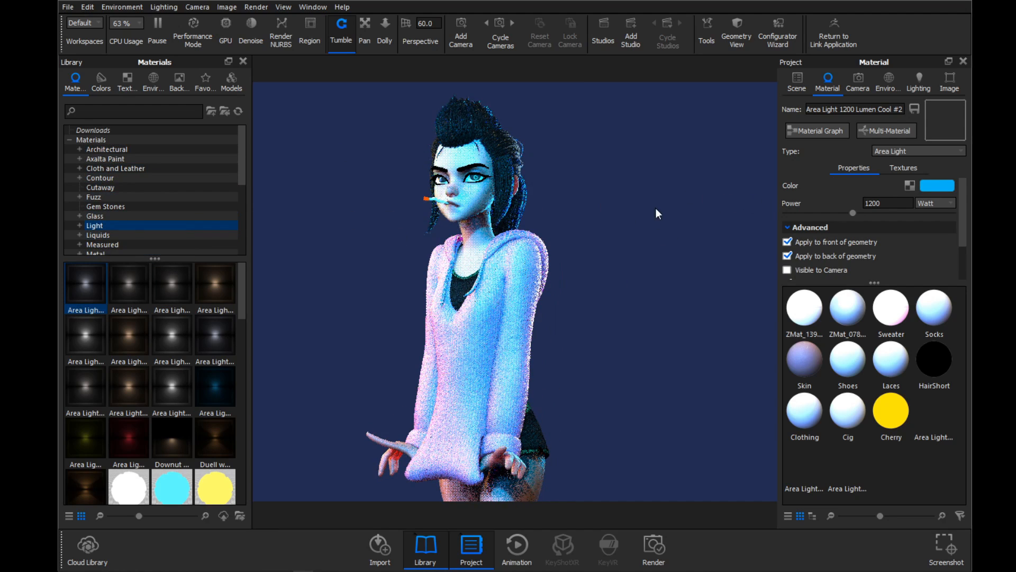
{"action": "left_click_drag", "start_coordinate": [602, 223], "coordinate": [698, 186]}
{"action": "left_click", "coordinate": [797, 82]}
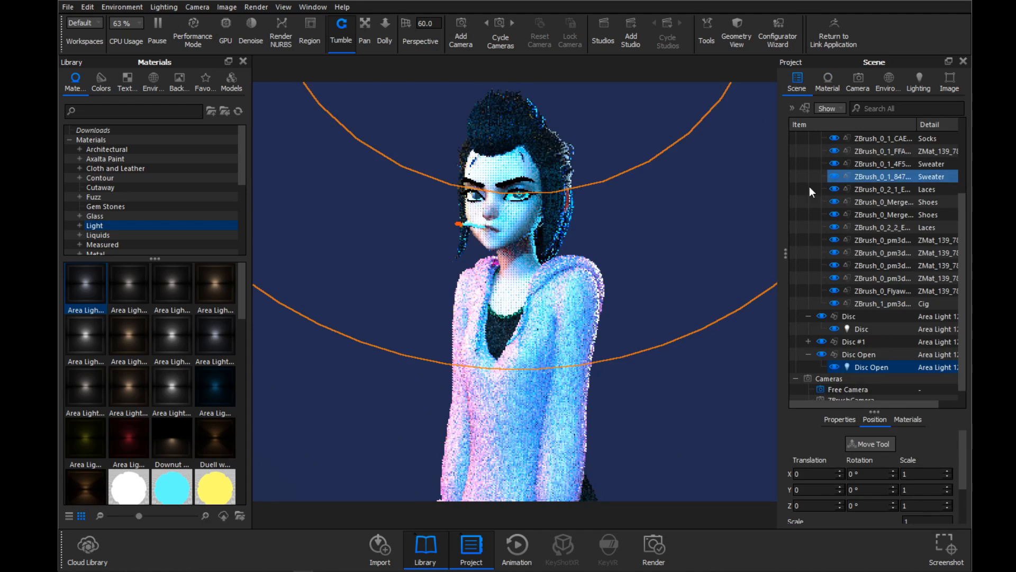
{"action": "scroll", "coordinate": [870, 256], "scroll_direction": "down", "scroll_amount": 1}
{"action": "left_click", "coordinate": [712, 227]}
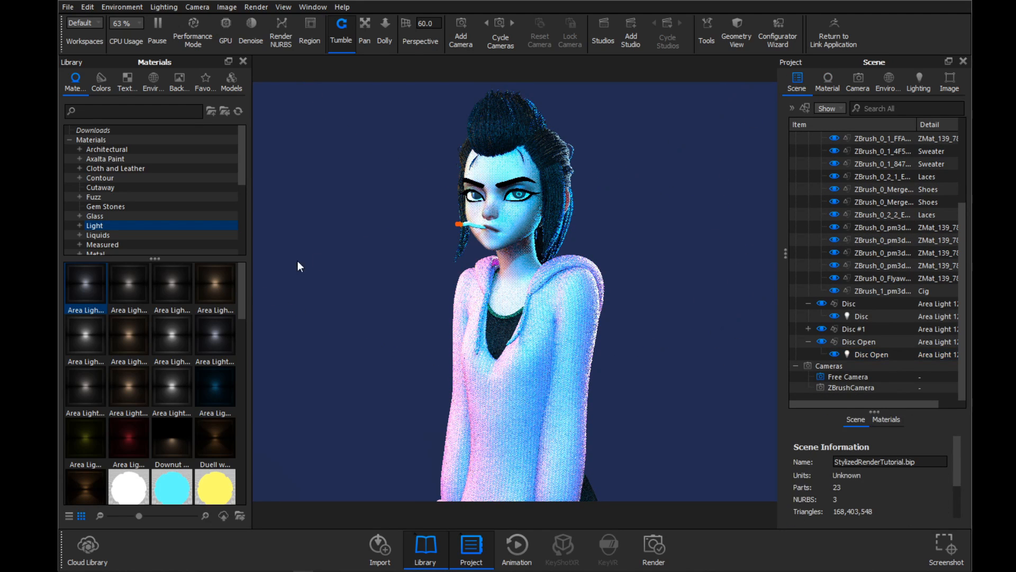
{"action": "left_click", "coordinate": [863, 316]}
{"action": "double_click", "coordinate": [862, 316]}
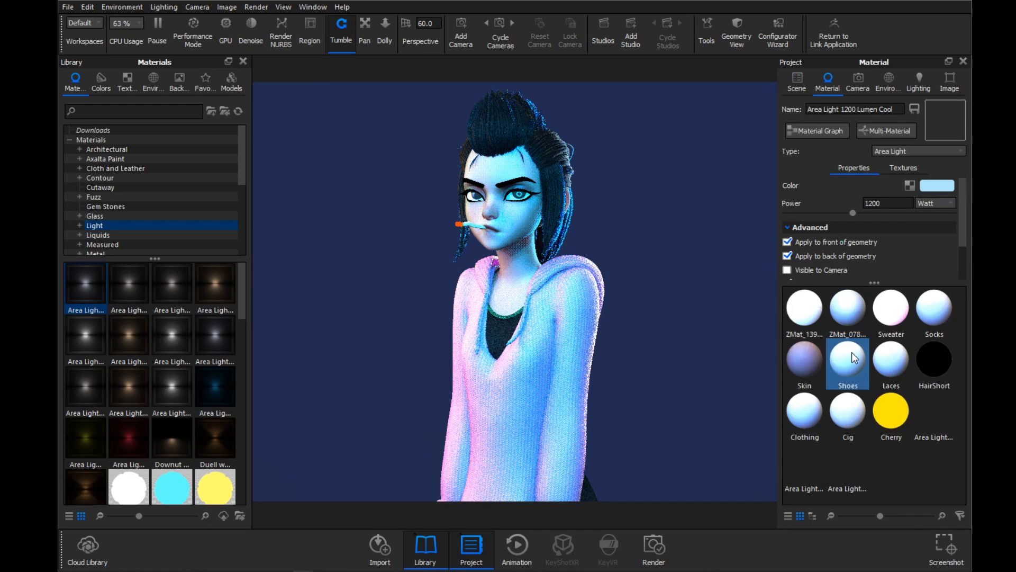
{"action": "left_click", "coordinate": [796, 81]}
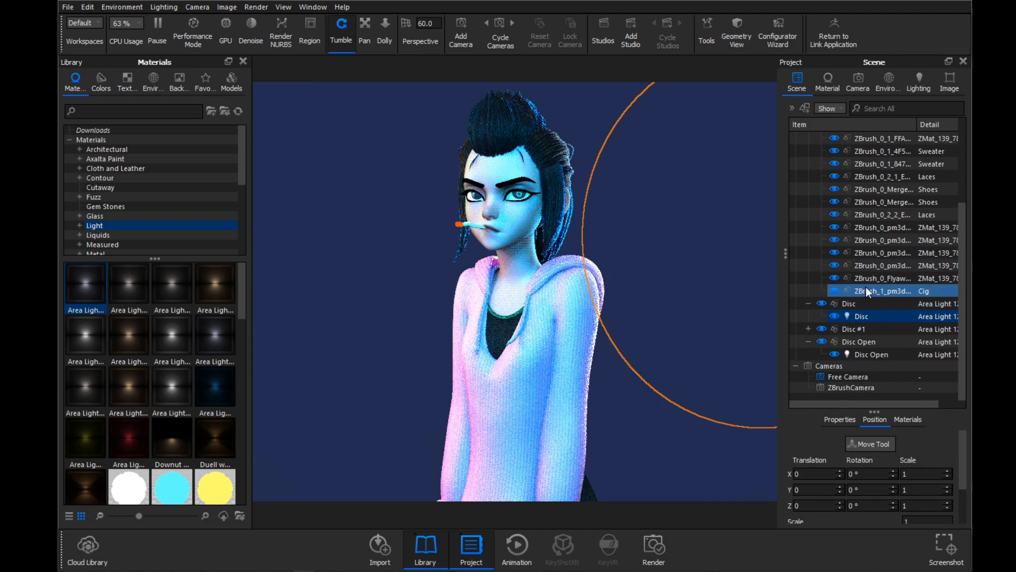
{"action": "left_click", "coordinate": [808, 341]}
{"action": "left_click", "coordinate": [838, 328]}
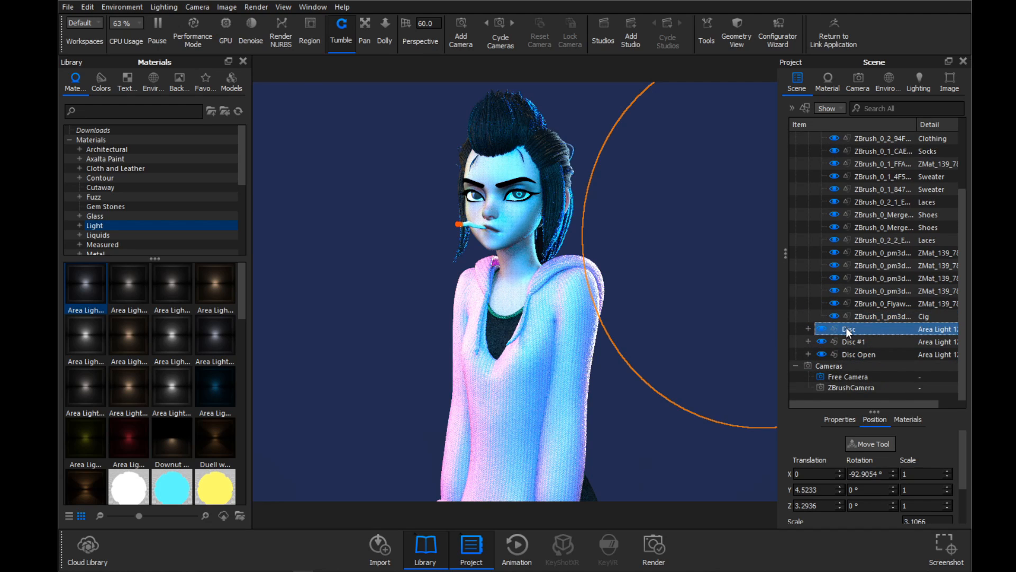
{"action": "double_click", "coordinate": [845, 328]}
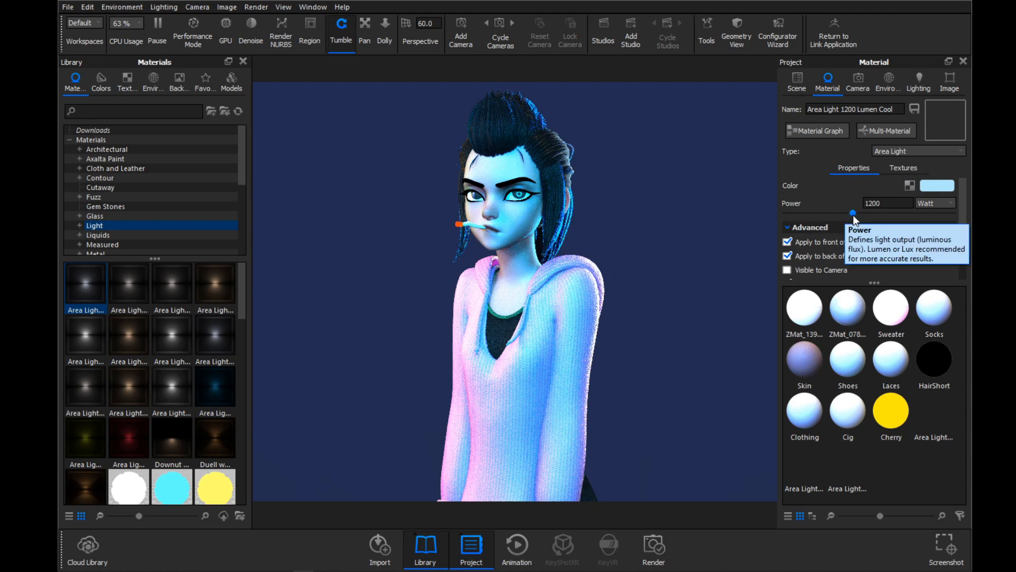
{"action": "left_click_drag", "start_coordinate": [853, 212], "coordinate": [909, 213]}
{"action": "left_click_drag", "start_coordinate": [844, 214], "coordinate": [871, 210]}
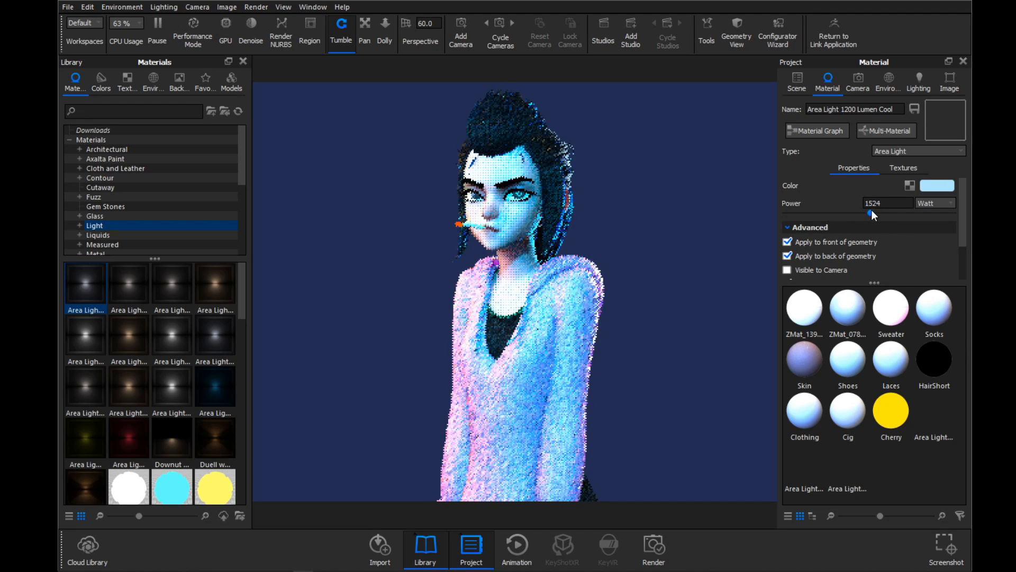
- Set the blue Disc Open ring light's power to 531 Watt
{"action": "left_click", "coordinate": [798, 84]}
{"action": "scroll", "coordinate": [849, 240], "scroll_direction": "down", "scroll_amount": 1}
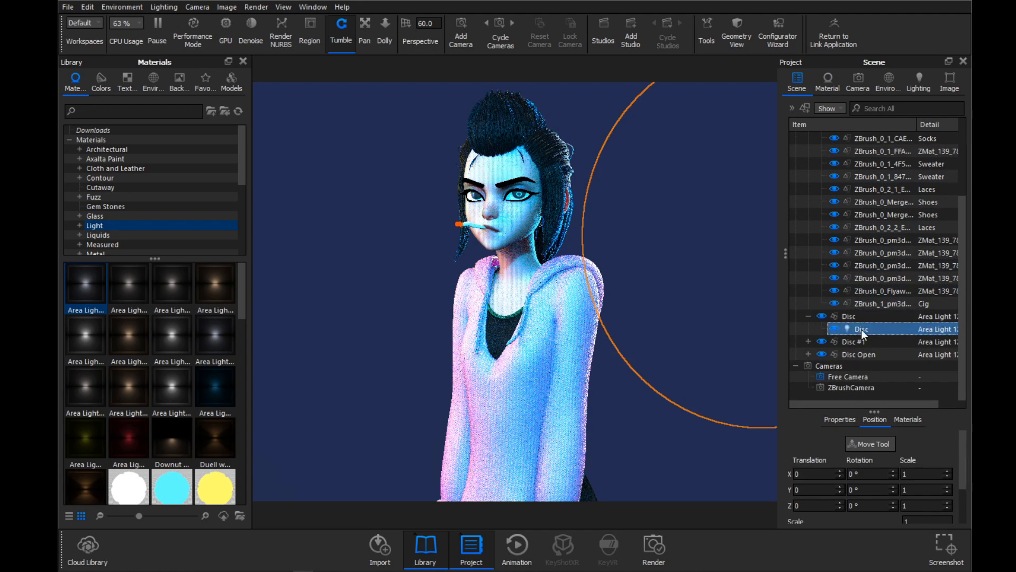
{"action": "double_click", "coordinate": [862, 352]}
{"action": "double_click", "coordinate": [863, 366]}
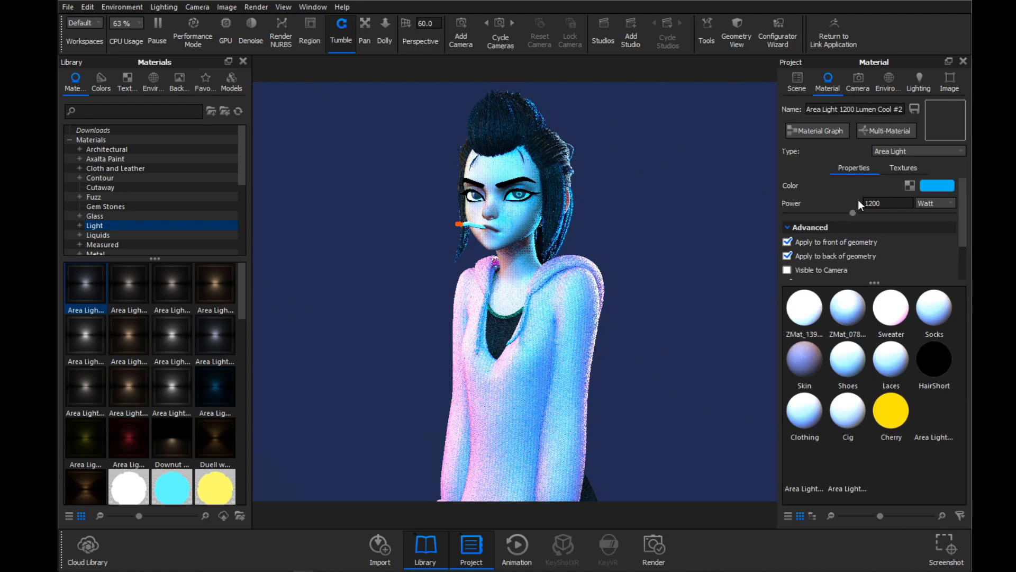
{"action": "left_click_drag", "start_coordinate": [852, 213], "coordinate": [819, 209]}
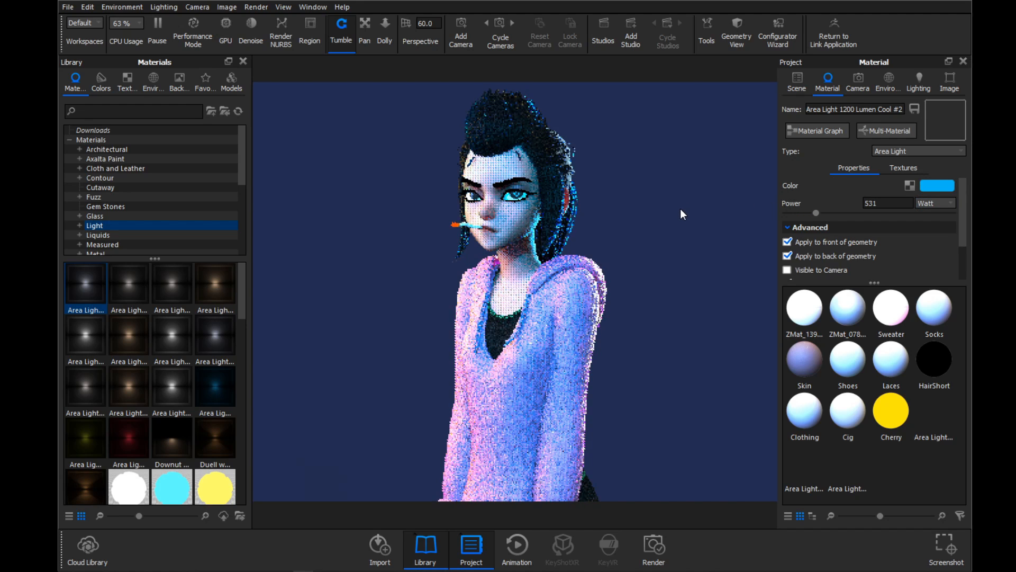
- Set the orange Disc #1 light's power to 808 Watt
{"action": "left_click", "coordinate": [798, 83]}
{"action": "left_click", "coordinate": [856, 352]}
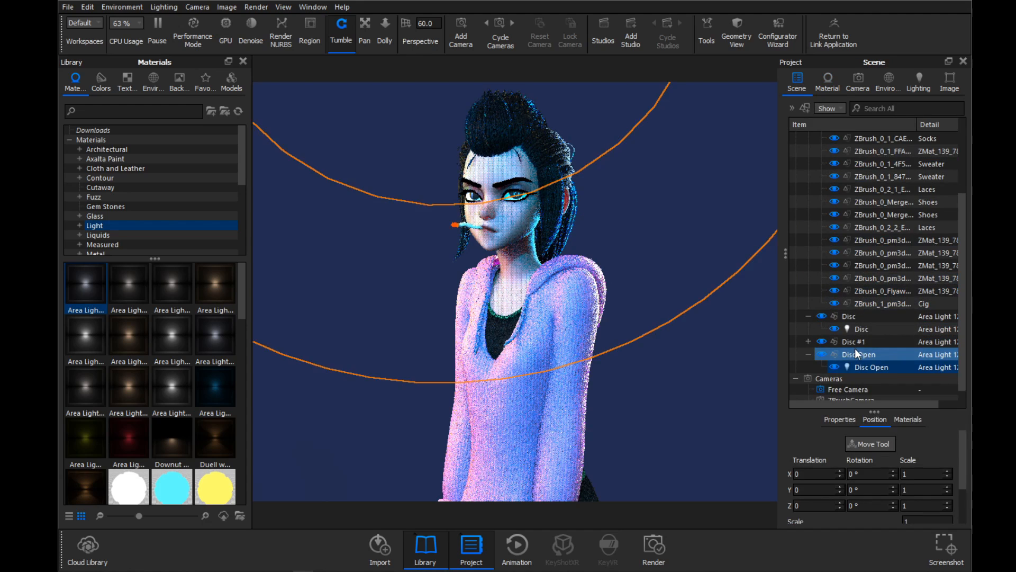
{"action": "left_click", "coordinate": [808, 354]}
{"action": "left_click", "coordinate": [808, 342]}
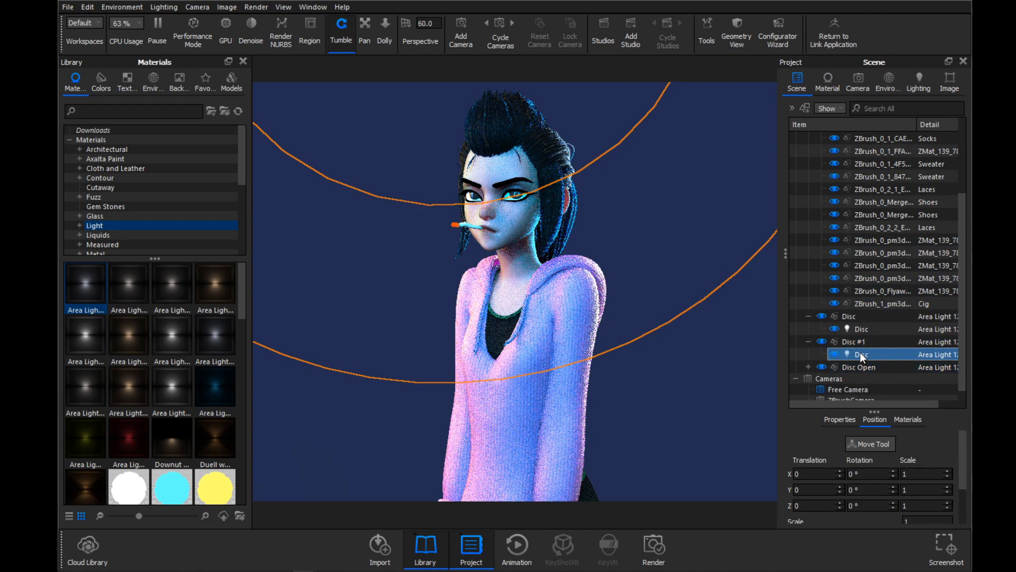
{"action": "double_click", "coordinate": [860, 351]}
{"action": "left_click_drag", "start_coordinate": [847, 211], "coordinate": [848, 212]}
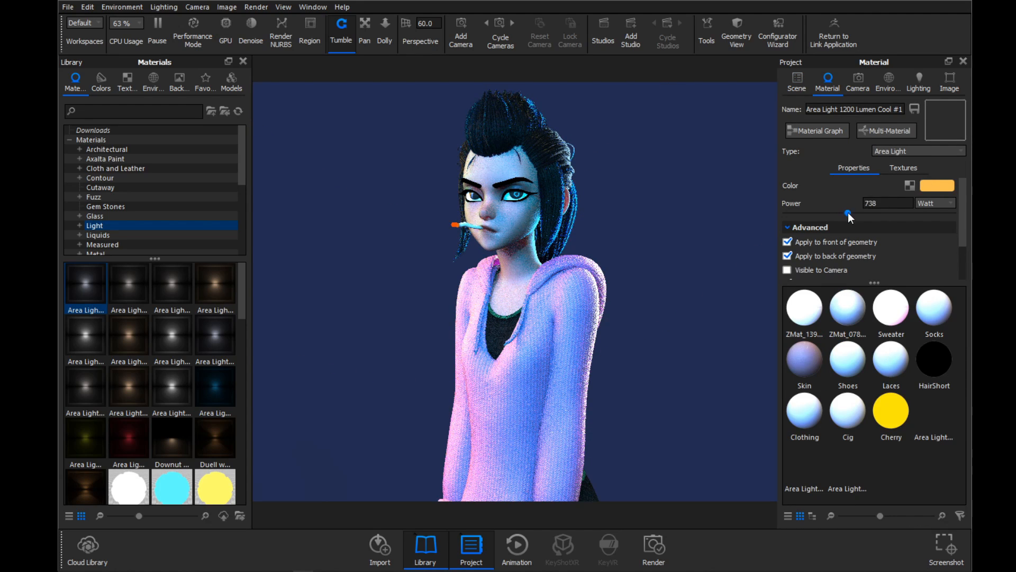
{"action": "left_click_drag", "start_coordinate": [852, 213], "coordinate": [855, 214]}
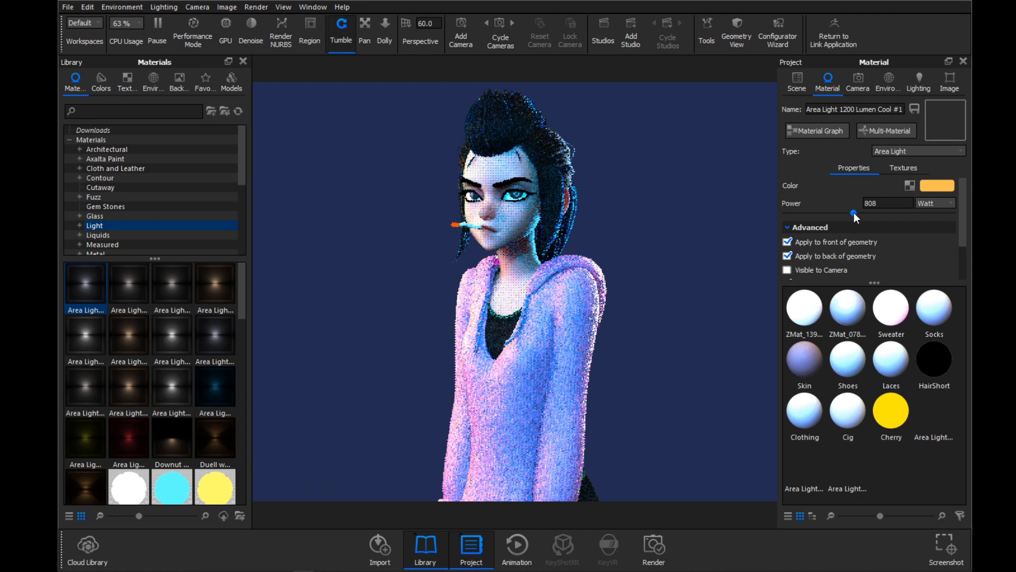
- Change the Disc #1 light's color to a more saturated orange, about 2602 Kelvin
{"action": "left_click", "coordinate": [940, 186]}
{"action": "left_click_drag", "start_coordinate": [761, 90], "coordinate": [755, 95]}
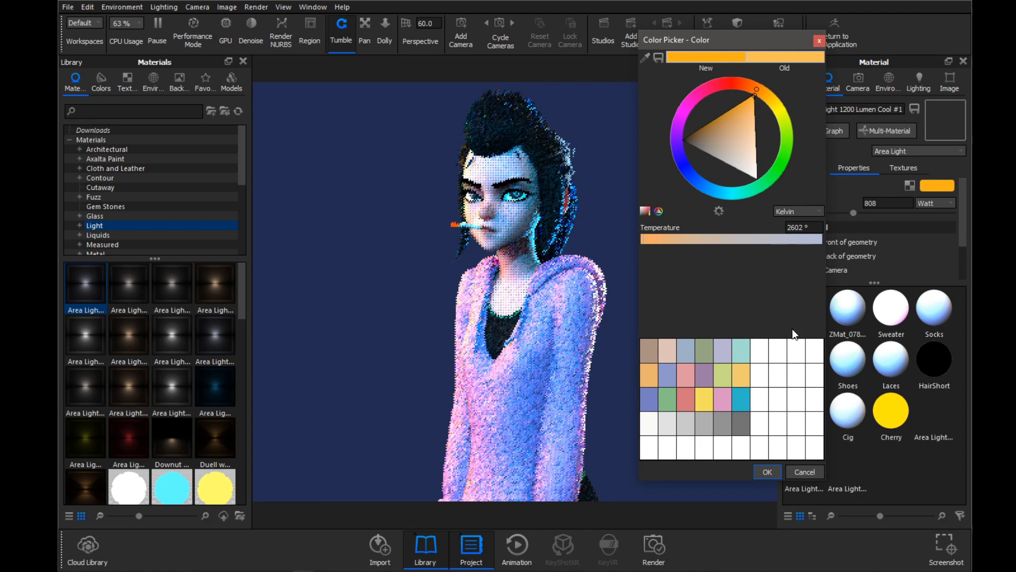
{"action": "left_click", "coordinate": [774, 470]}
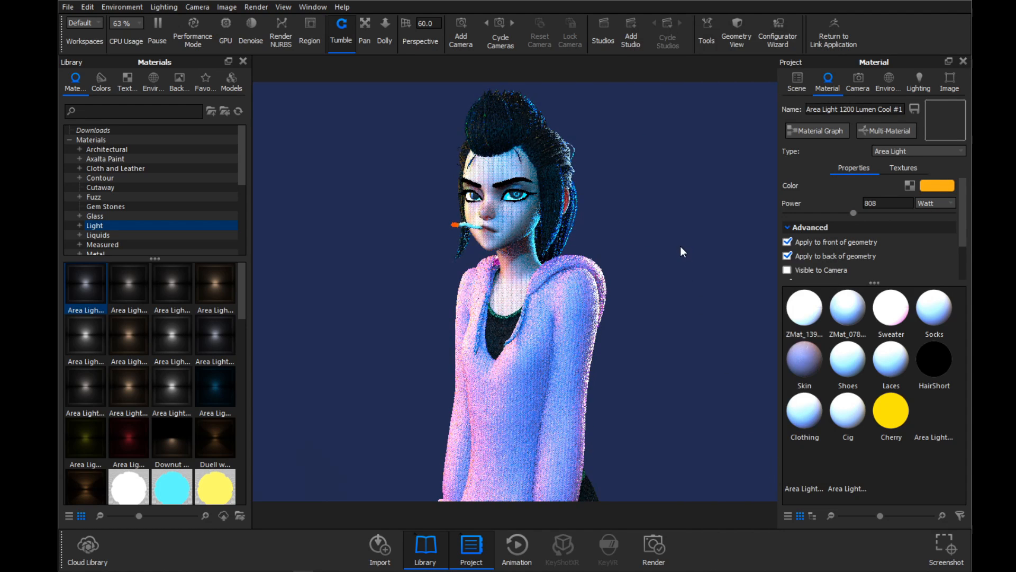
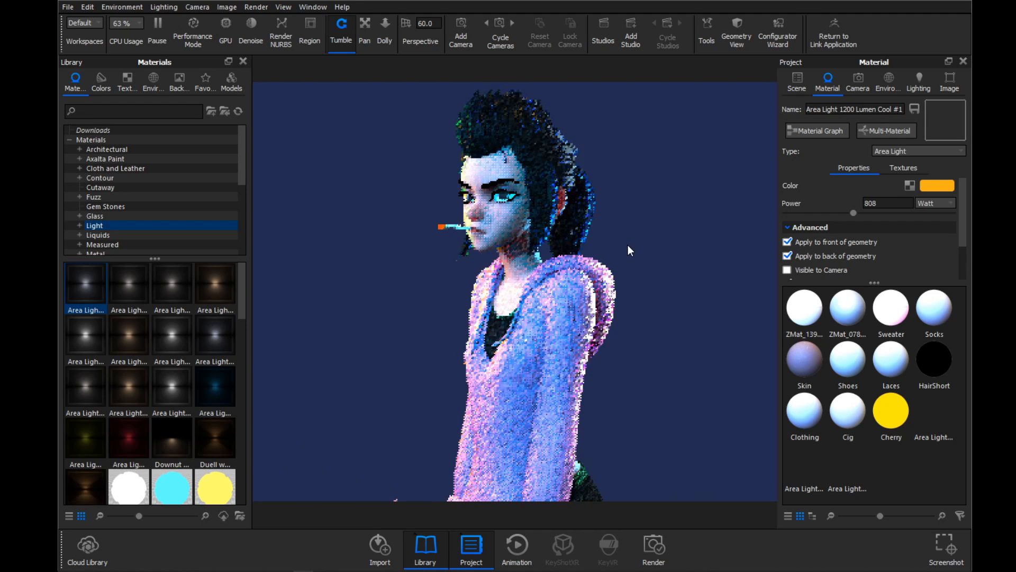
- Darken the Sweater material's diffuse transmission color to a deep magenta
{"action": "double_click", "coordinate": [606, 298]}
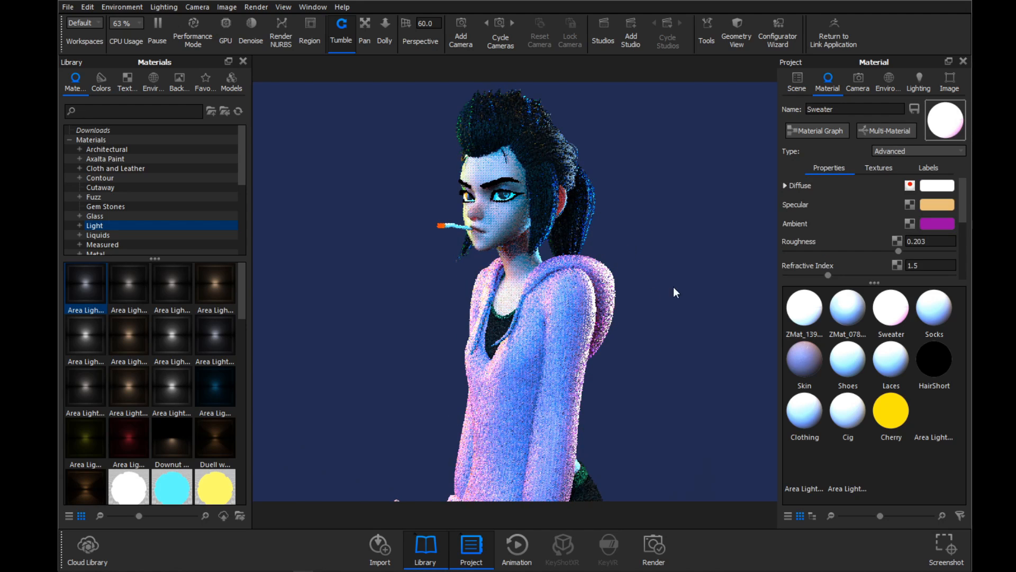
{"action": "scroll", "coordinate": [857, 240], "scroll_direction": "down", "scroll_amount": 3}
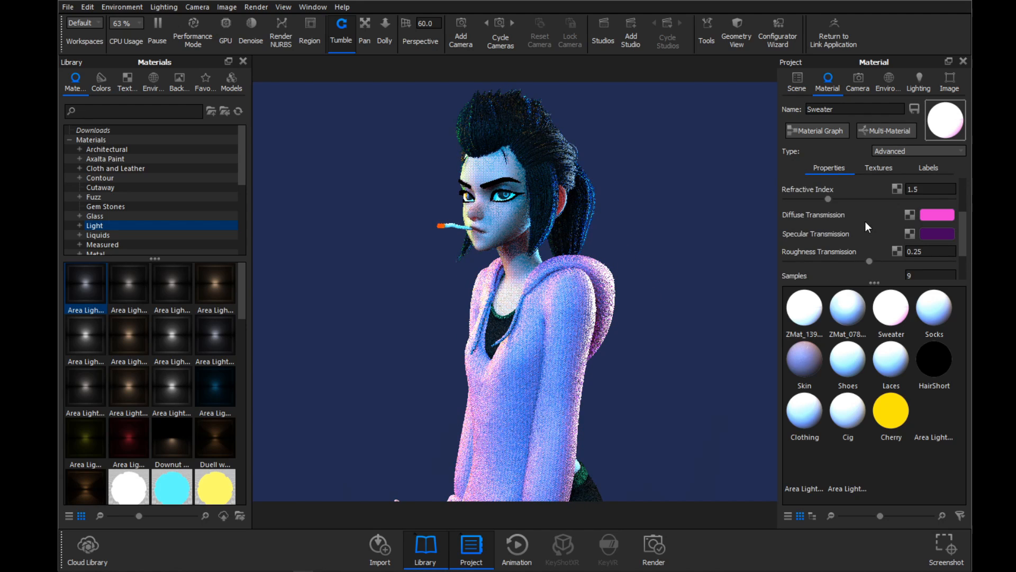
{"action": "left_click", "coordinate": [936, 215]}
{"action": "left_click_drag", "start_coordinate": [694, 119], "coordinate": [694, 154]}
{"action": "left_click", "coordinate": [767, 472]}
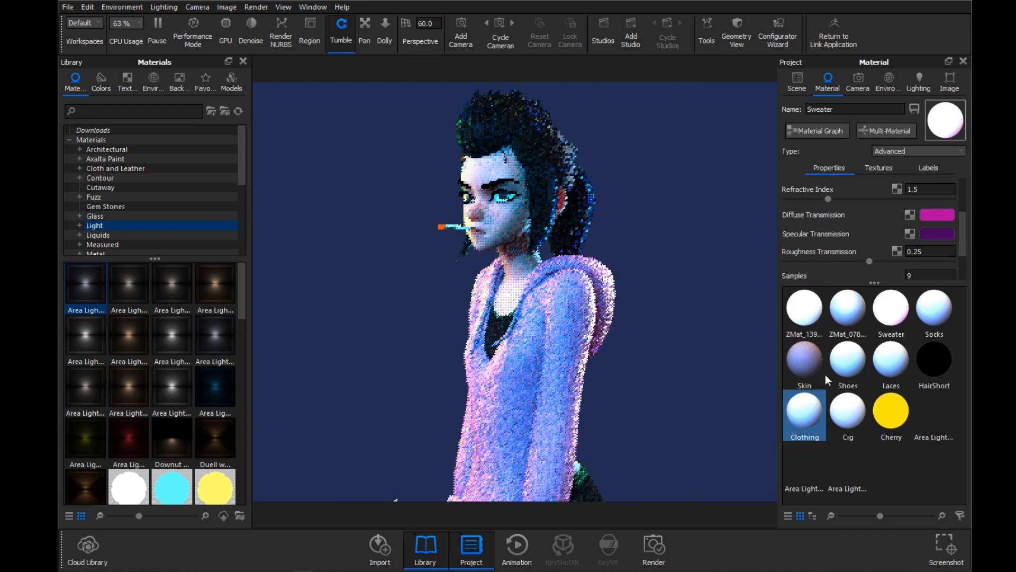
- Darken the Sweater material's specular transmission to a deep purple with L 10.44, a 36.06, b -32.28
{"action": "left_click", "coordinate": [937, 233]}
{"action": "left_click_drag", "start_coordinate": [711, 198], "coordinate": [715, 214]}
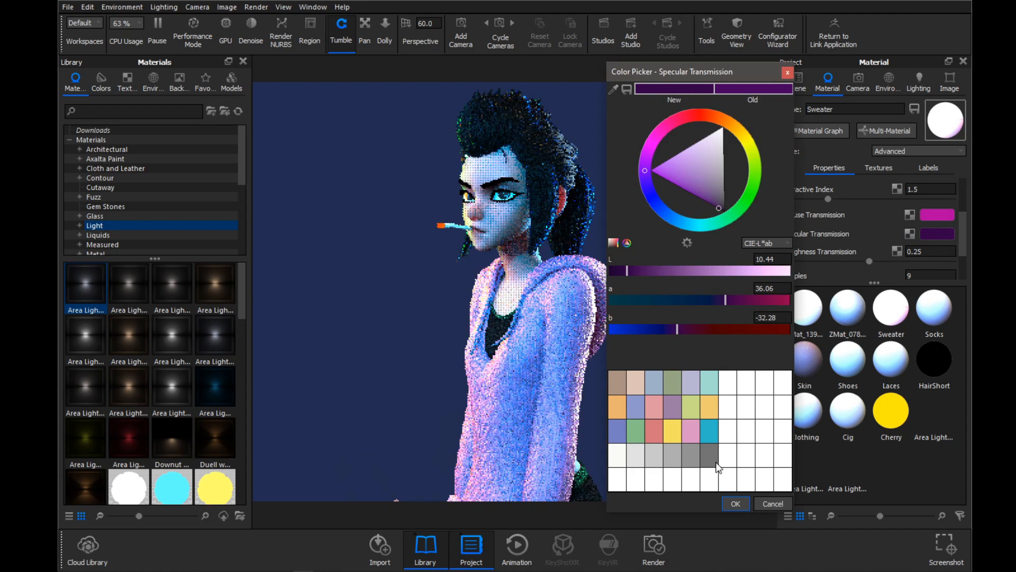
{"action": "left_click", "coordinate": [735, 503]}
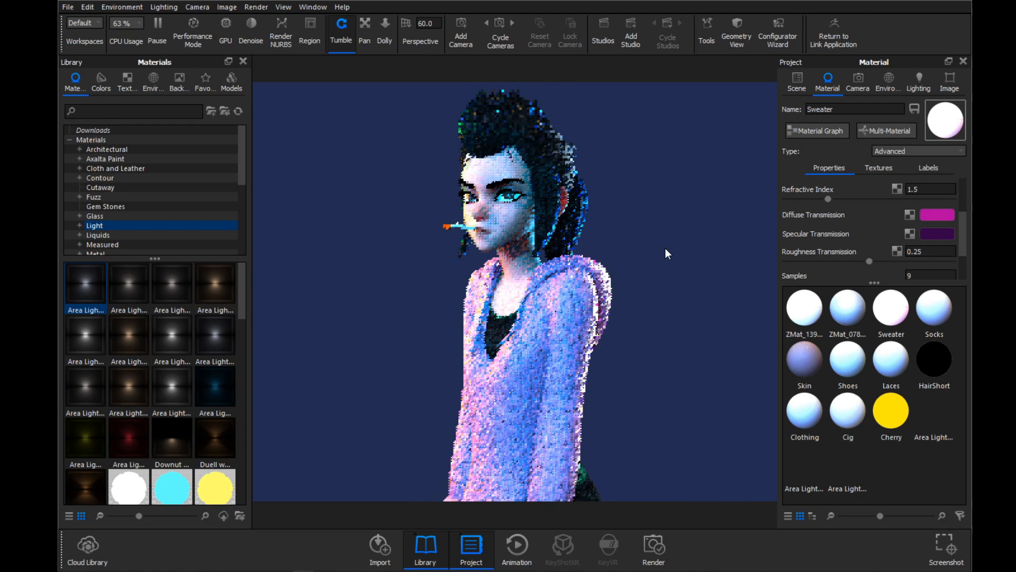
- Set the Sweater material's roughness to 0.277
{"action": "scroll", "coordinate": [847, 218], "scroll_direction": "up", "scroll_amount": 3}
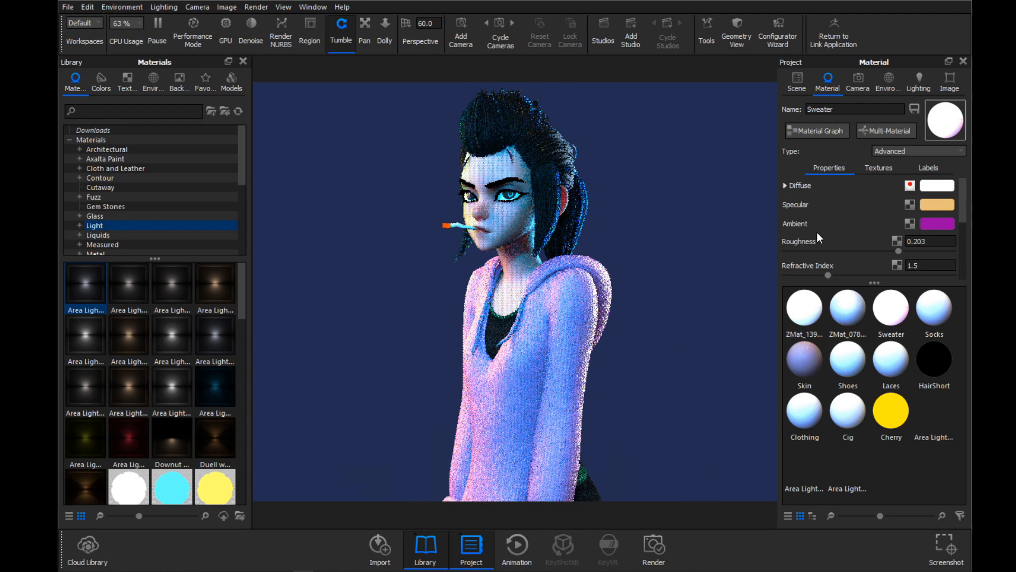
{"action": "left_click_drag", "start_coordinate": [898, 251], "coordinate": [940, 252]}
{"action": "scroll", "coordinate": [876, 212], "scroll_direction": "down", "scroll_amount": 6}
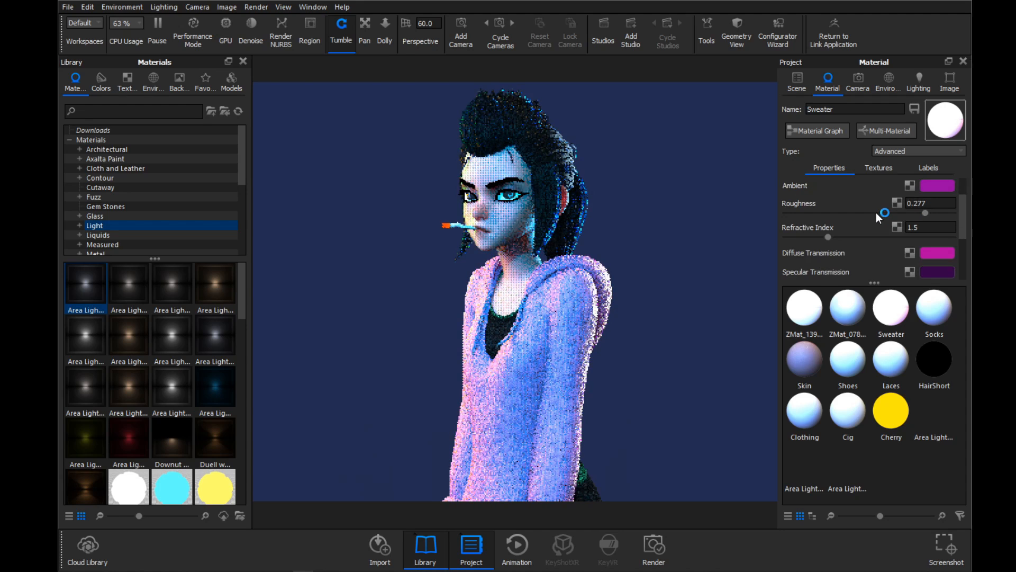
{"action": "scroll", "coordinate": [880, 237], "scroll_direction": "up", "scroll_amount": 6}
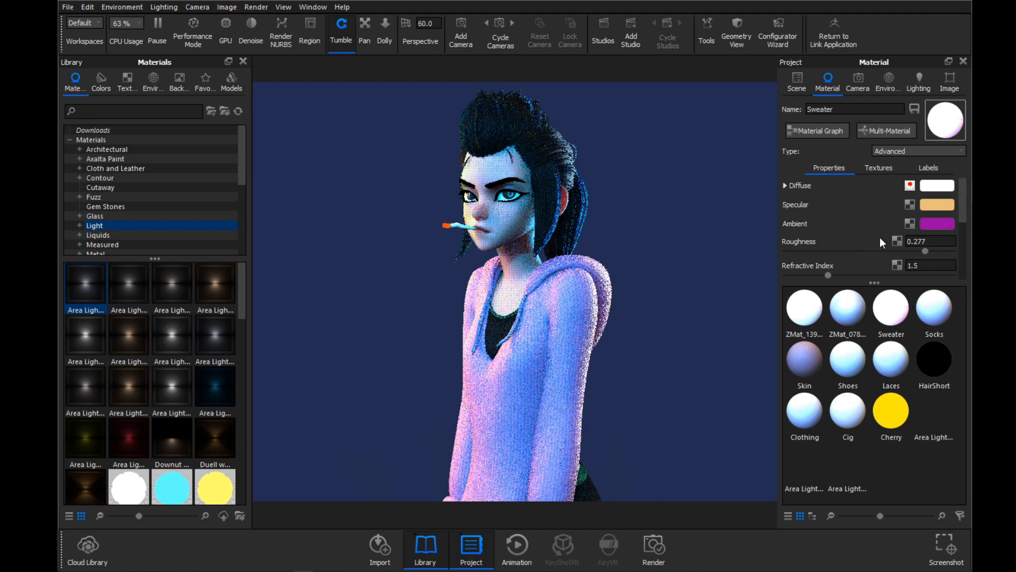
- Darken the Sweater material's specular color to a golden brown
{"action": "left_click", "coordinate": [936, 203]}
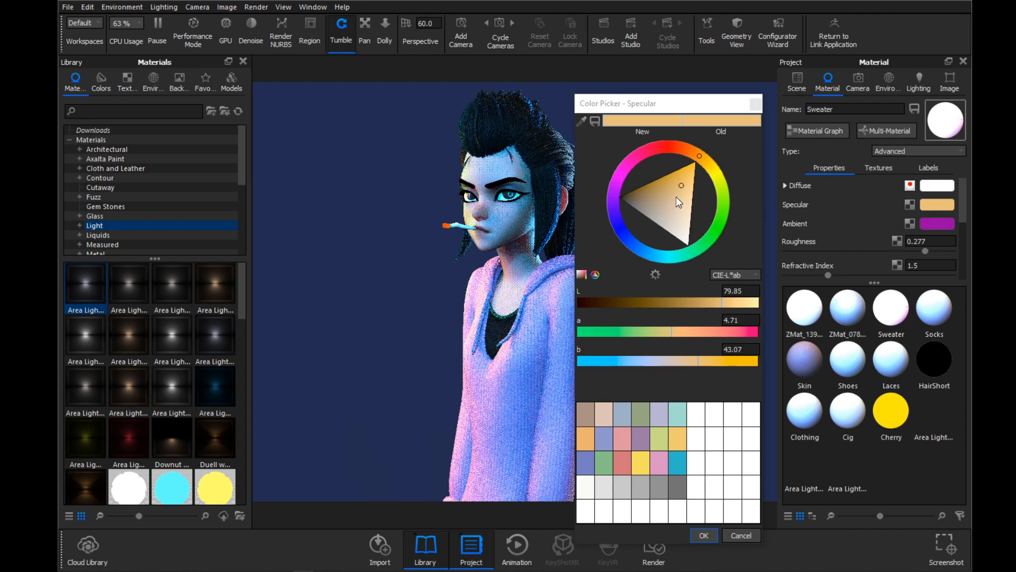
{"action": "left_click_drag", "start_coordinate": [734, 303], "coordinate": [675, 306]}
{"action": "left_click", "coordinate": [704, 535]}
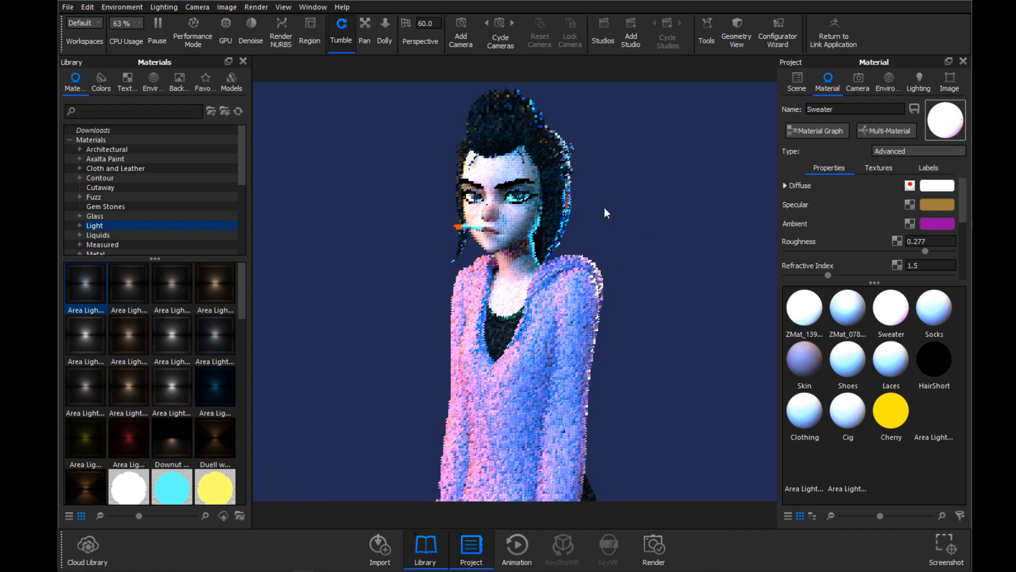
- Set the hair material ZMat_139_787487's specular transmission to a muted blue with L 44.15, a 4.32, b -34.79
{"action": "double_click", "coordinate": [555, 177]}
{"action": "scroll", "coordinate": [848, 195], "scroll_direction": "down", "scroll_amount": 5}
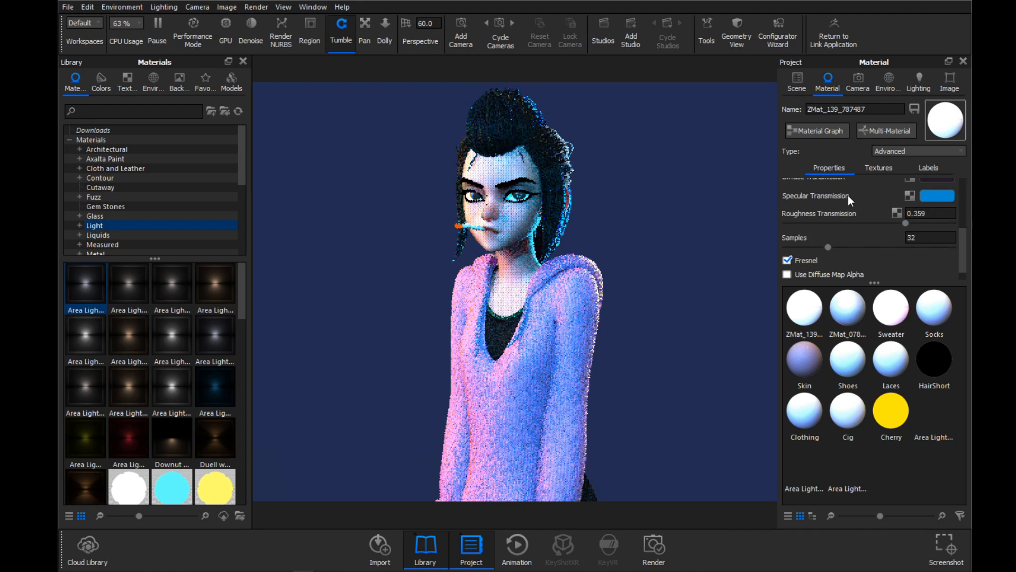
{"action": "left_click", "coordinate": [935, 196]}
{"action": "left_click_drag", "start_coordinate": [678, 303], "coordinate": [633, 303]}
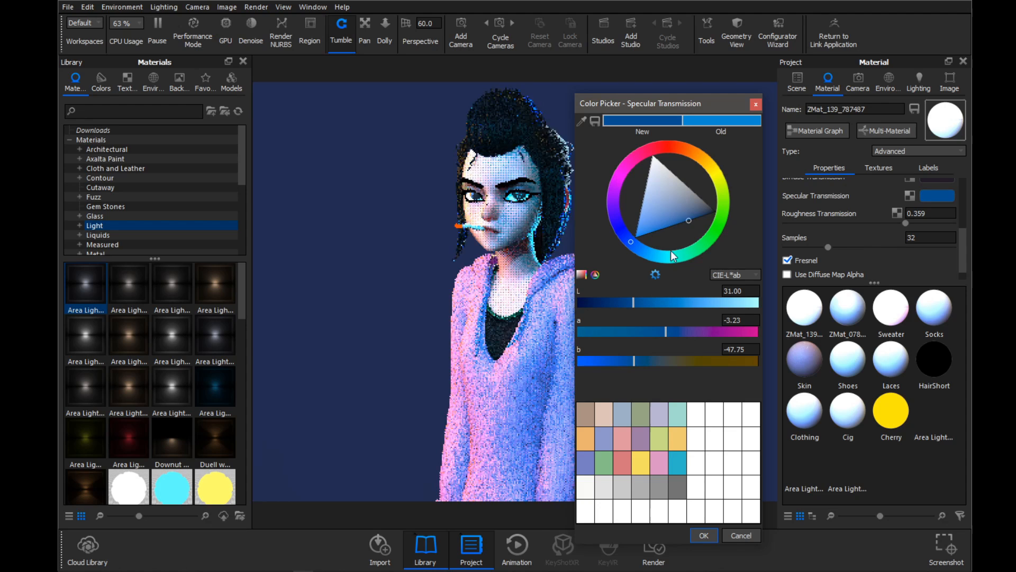
{"action": "left_click_drag", "start_coordinate": [687, 218], "coordinate": [685, 216]}
{"action": "left_click_drag", "start_coordinate": [659, 100], "coordinate": [714, 53]}
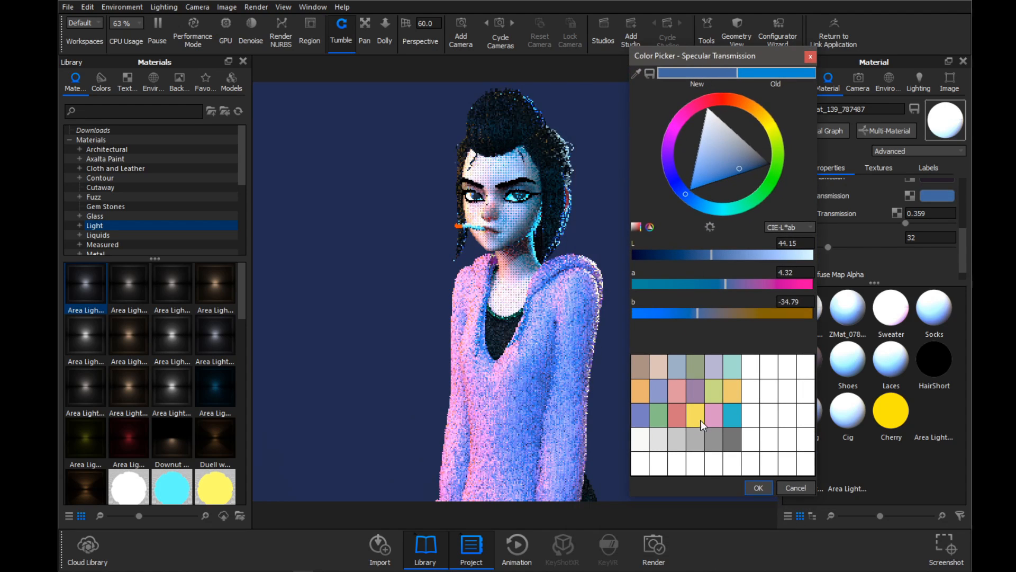
{"action": "left_click", "coordinate": [755, 487]}
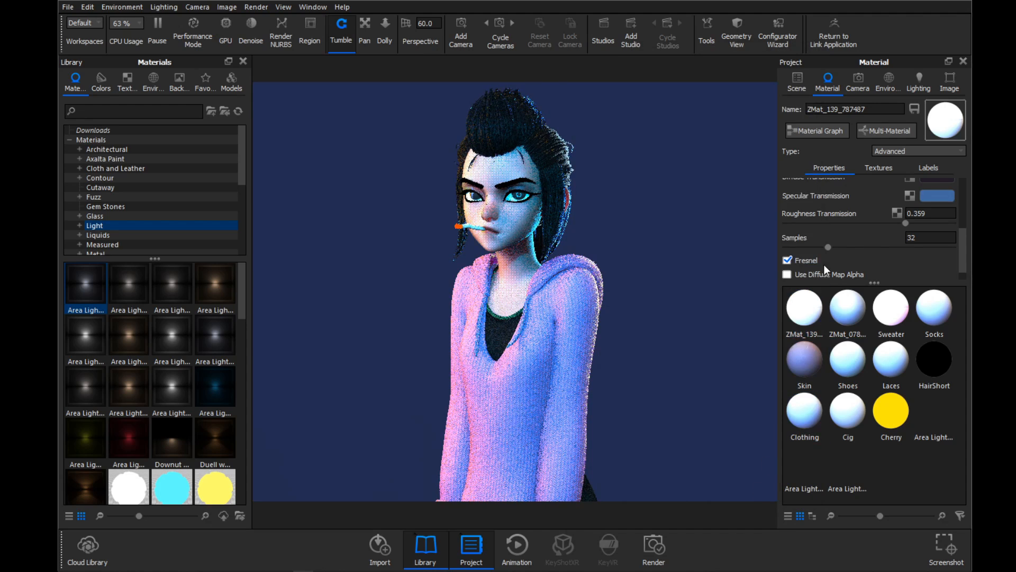
- Change the hair material's diffuse transmission to a slate blue with L 30.40, a 4.52, b -24.41
{"action": "left_click", "coordinate": [932, 254]}
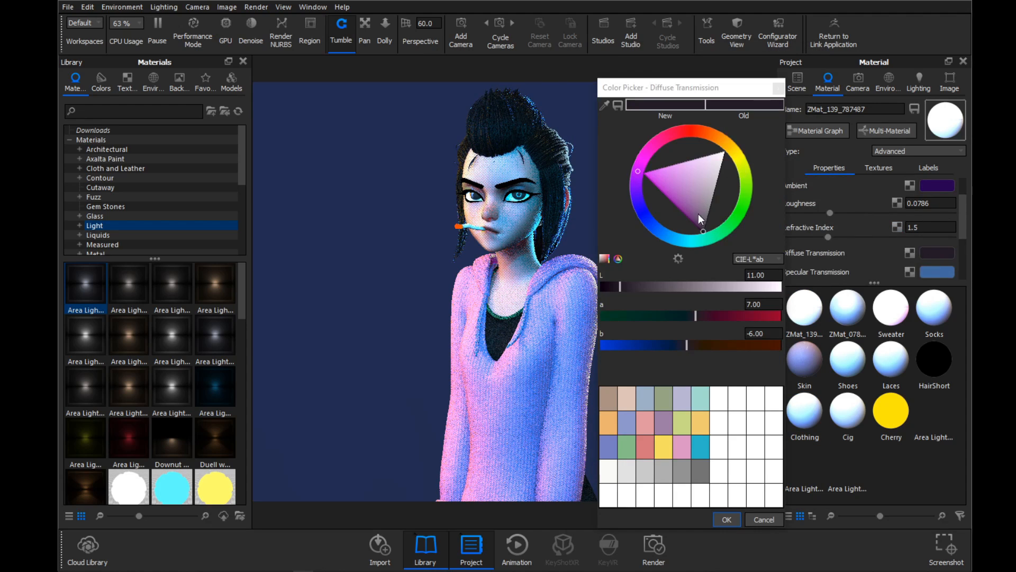
{"action": "left_click", "coordinate": [638, 207]}
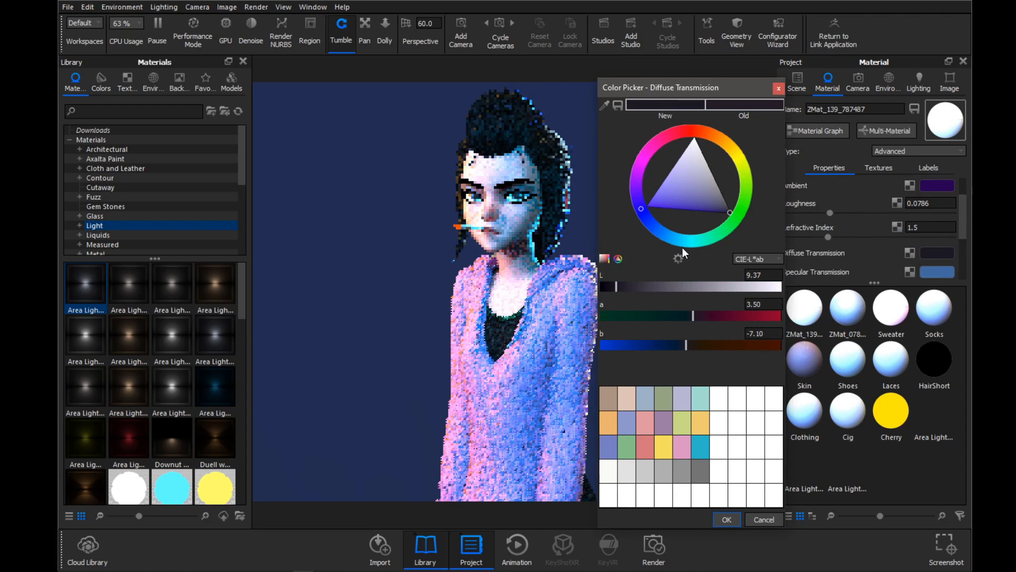
{"action": "left_click_drag", "start_coordinate": [720, 208], "coordinate": [709, 202]}
{"action": "left_click_drag", "start_coordinate": [649, 217], "coordinate": [649, 227]}
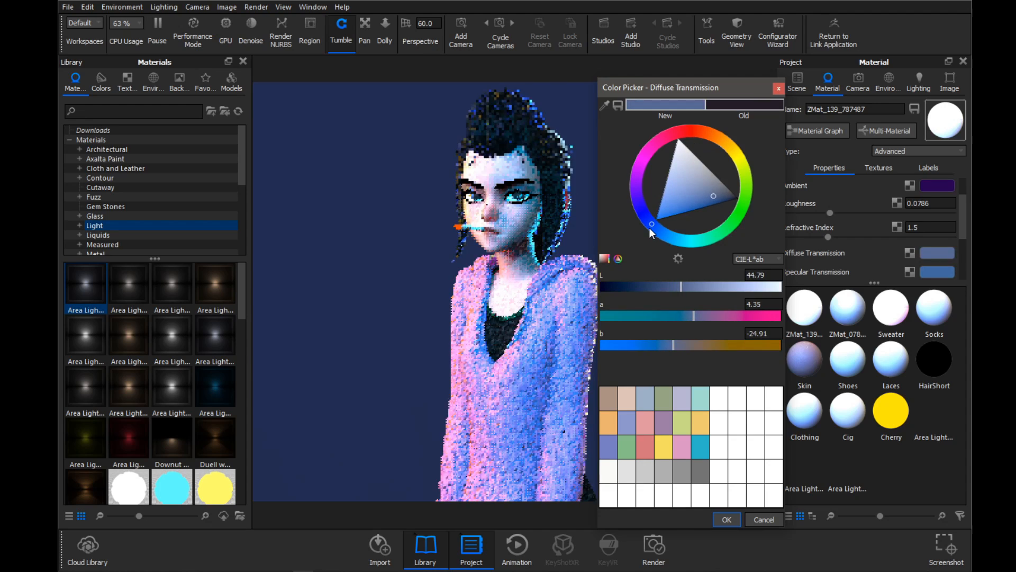
{"action": "mouse_move", "coordinate": [709, 196]}
{"action": "left_mouse_down"}
{"action": "mouse_move", "coordinate": [698, 202]}
{"action": "mouse_move", "coordinate": [724, 199]}
{"action": "left_mouse_up"}
{"action": "left_click_drag", "start_coordinate": [691, 87], "coordinate": [682, 59]}
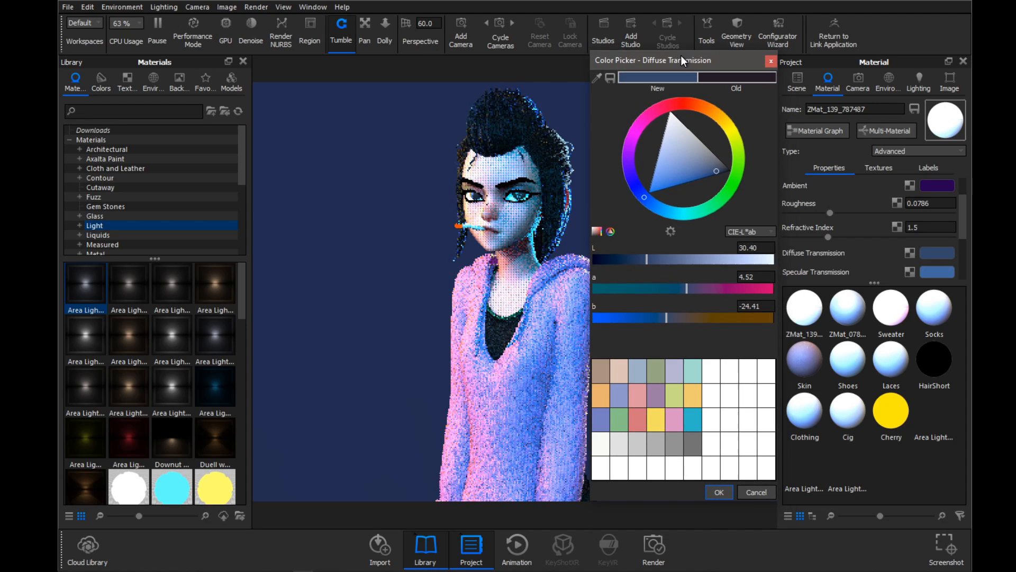
{"action": "left_click", "coordinate": [718, 492]}
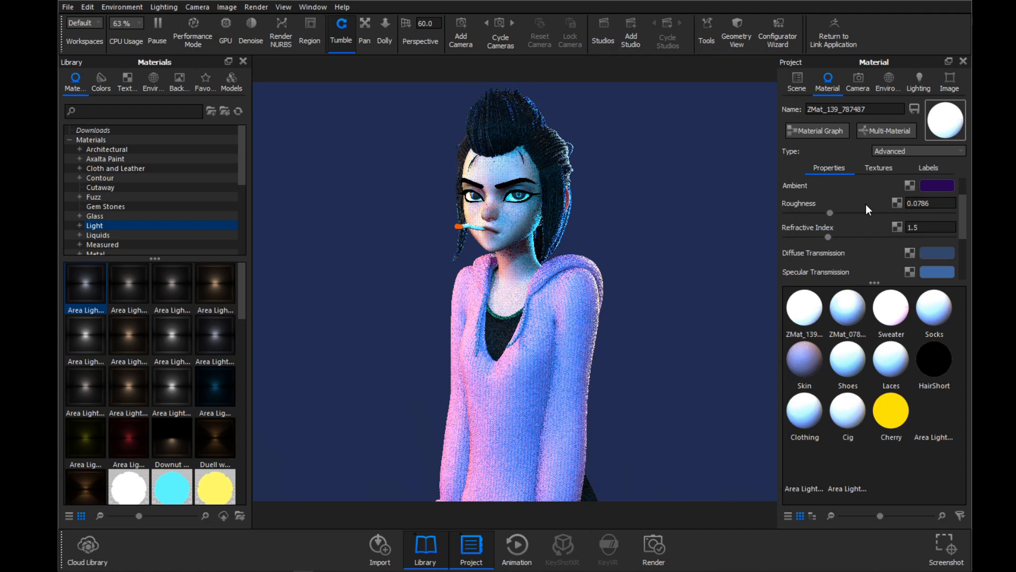
- Set the hair material's ambient color to deep blue with L 19.32, a 28.13, b -53.35, and its roughness to 0.189
{"action": "left_click", "coordinate": [924, 186]}
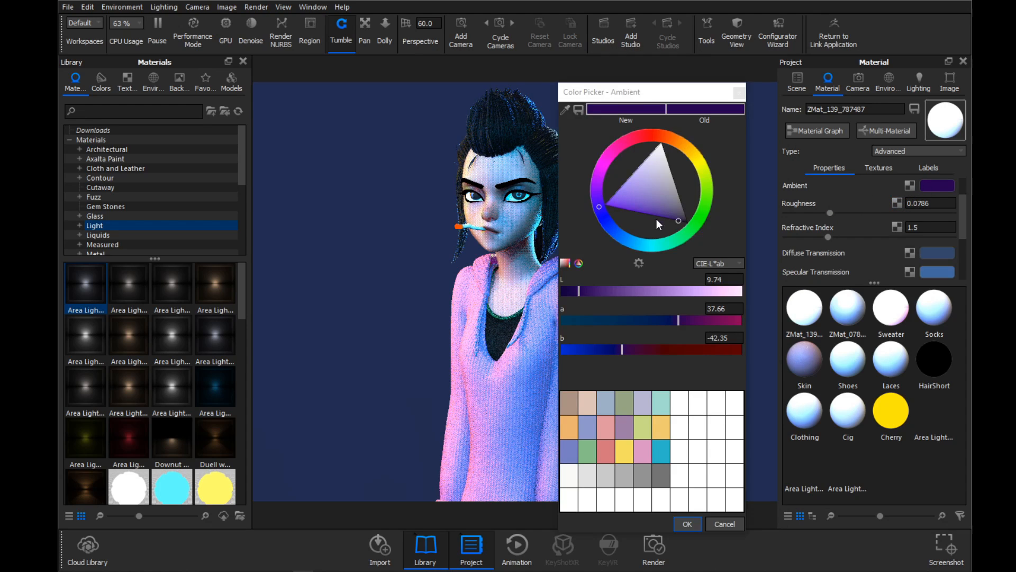
{"action": "left_click_drag", "start_coordinate": [602, 215], "coordinate": [606, 224]}
{"action": "left_click_drag", "start_coordinate": [674, 212], "coordinate": [676, 216]}
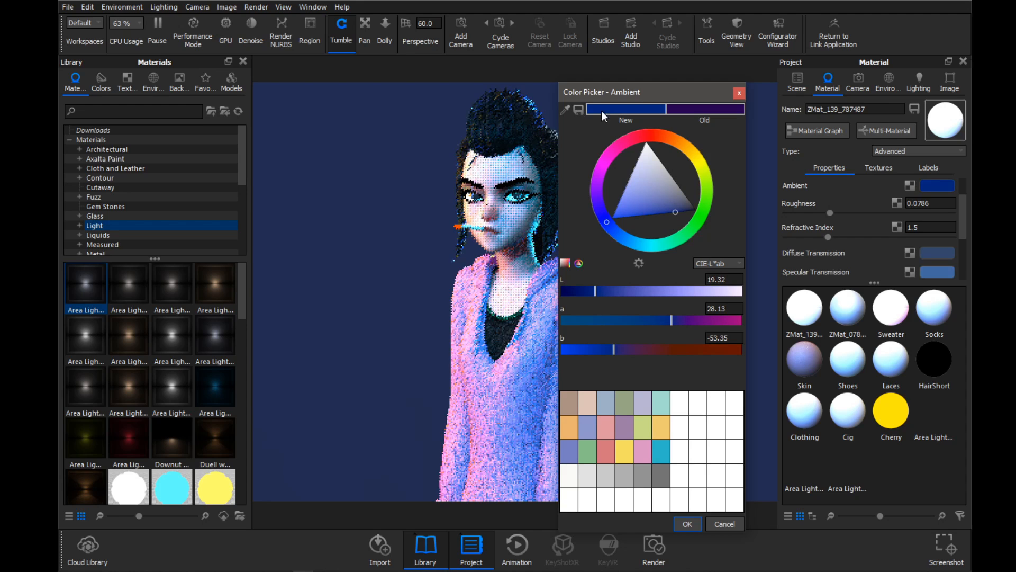
{"action": "left_click_drag", "start_coordinate": [598, 90], "coordinate": [657, 41]}
{"action": "left_click", "coordinate": [736, 475]}
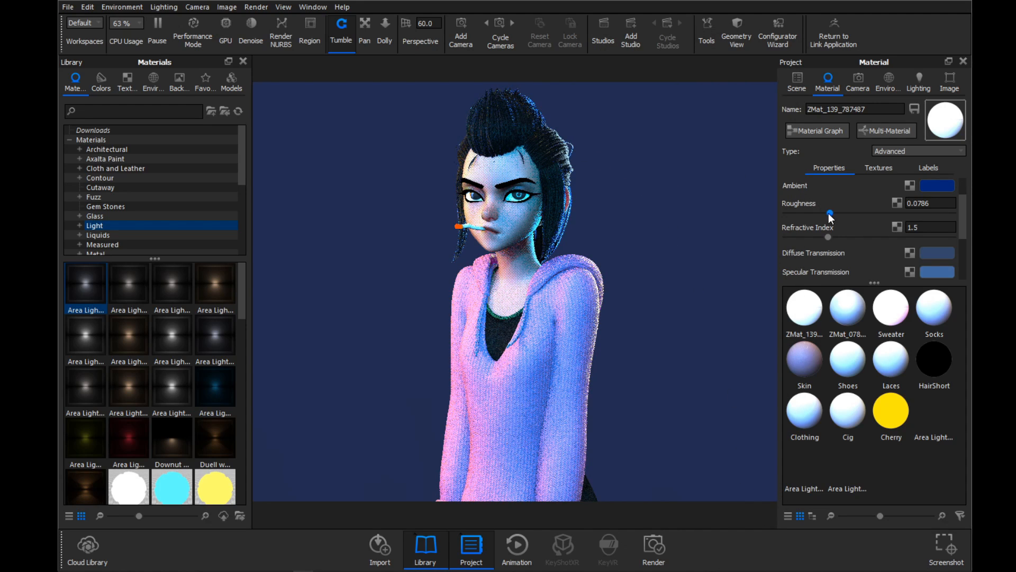
{"action": "left_click_drag", "start_coordinate": [830, 213], "coordinate": [890, 214]}
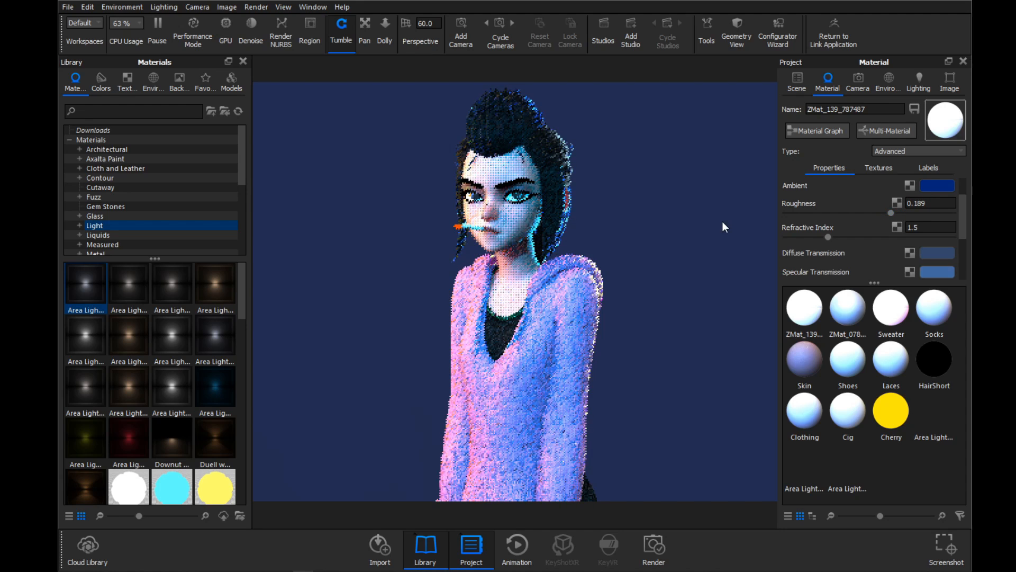
- Darken the hair material's specular transmission to a navy blue with L 19.76, a 7.24, b -33.53
{"action": "scroll", "coordinate": [857, 230], "scroll_direction": "down", "scroll_amount": 3}
{"action": "scroll", "coordinate": [895, 233], "scroll_direction": "up", "scroll_amount": 2}
{"action": "left_click", "coordinate": [923, 257]}
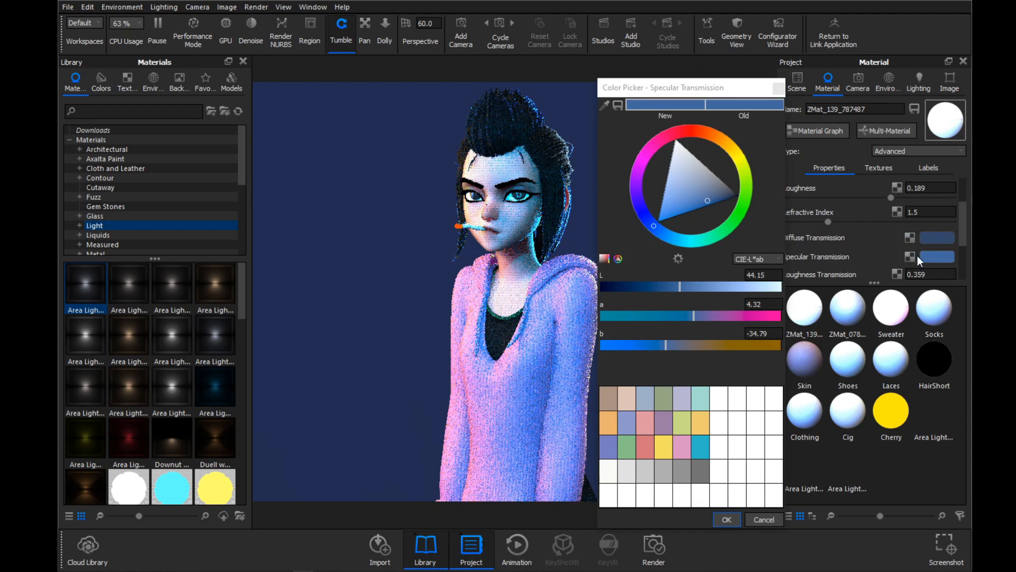
{"action": "left_click_drag", "start_coordinate": [705, 288], "coordinate": [634, 297]}
{"action": "left_click_drag", "start_coordinate": [662, 88], "coordinate": [674, 51]}
{"action": "left_click", "coordinate": [739, 483]}
- Darken the hair material's diffuse transmission to a deep navy blue by lowering its lightness
{"action": "left_click", "coordinate": [927, 237]}
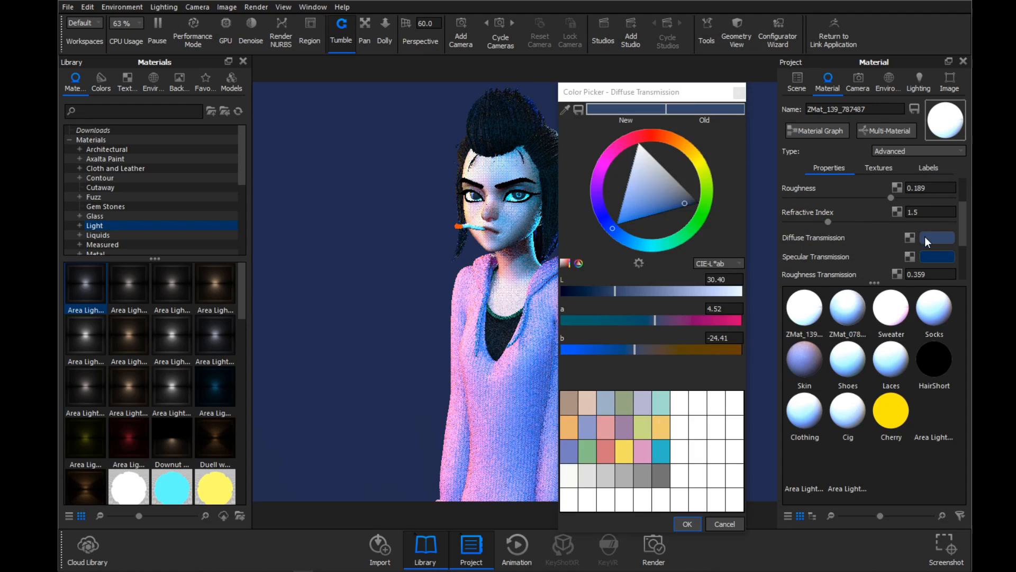
{"action": "left_click_drag", "start_coordinate": [601, 293], "coordinate": [593, 295]}
{"action": "left_click", "coordinate": [687, 524]}
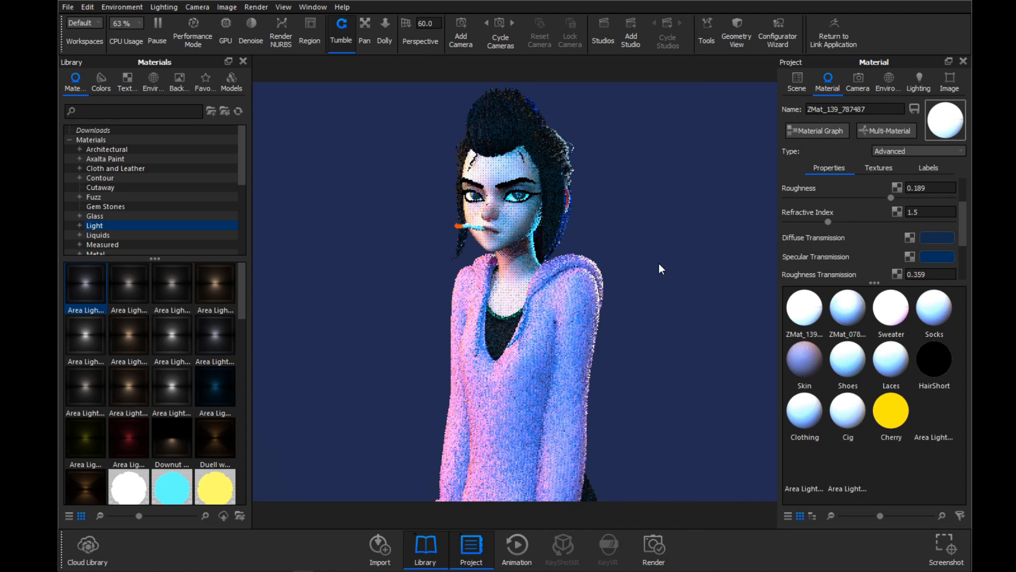
- Lower the lightness L of the hair material's specular transmission color to 14.00
{"action": "left_click", "coordinate": [930, 257]}
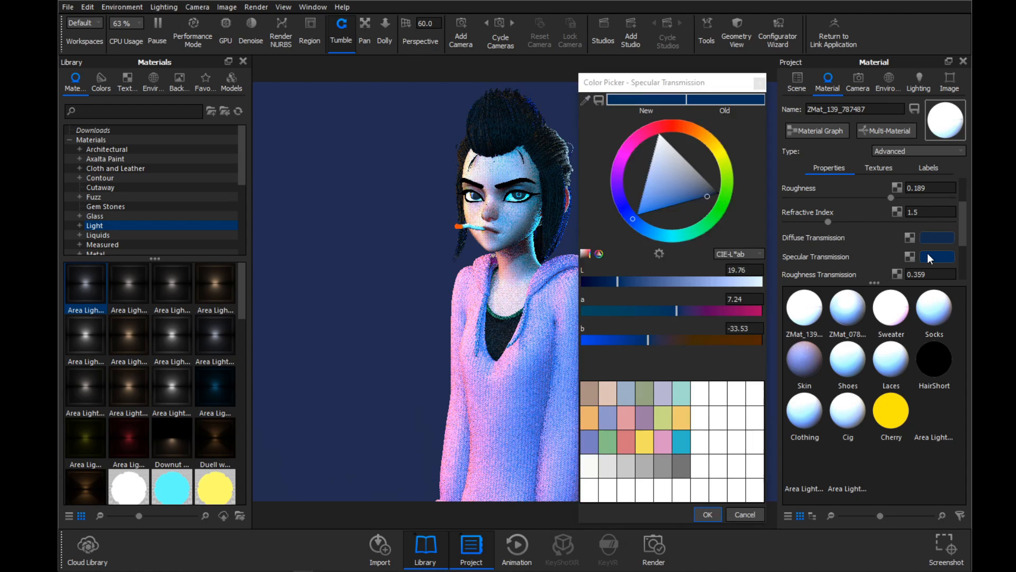
{"action": "left_click_drag", "start_coordinate": [617, 282], "coordinate": [606, 286]}
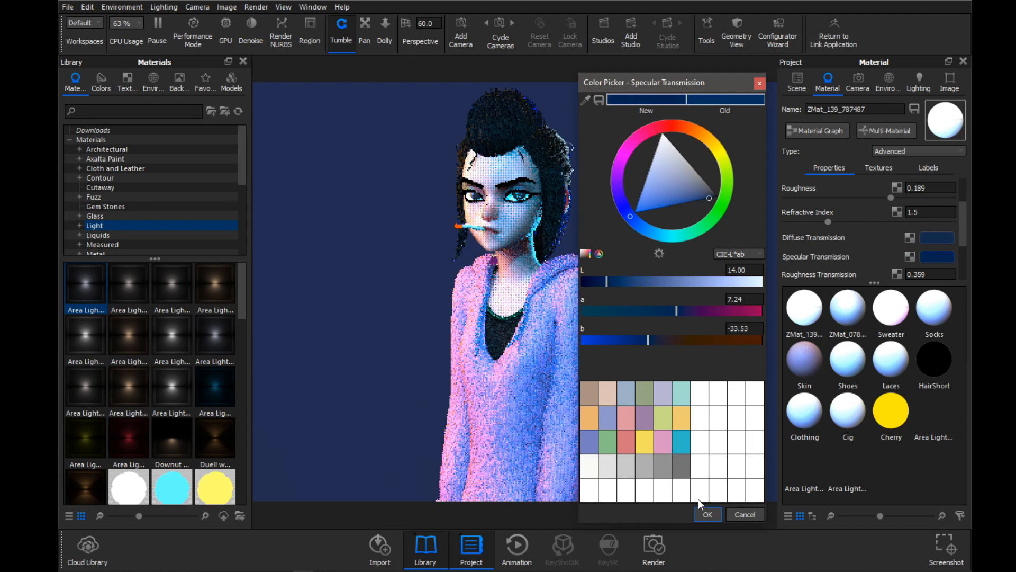
{"action": "left_click", "coordinate": [707, 513]}
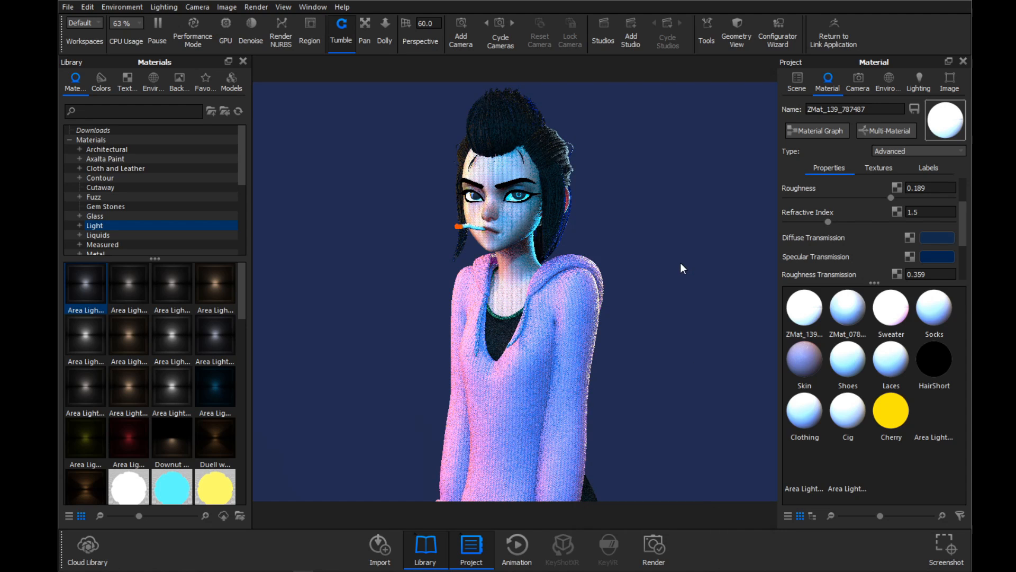
- Set the Sweater material's diffuse texture blend color to pink with L 56.37, a 49.01, b -18.36
{"action": "left_click_drag", "start_coordinate": [678, 262], "coordinate": [661, 251]}
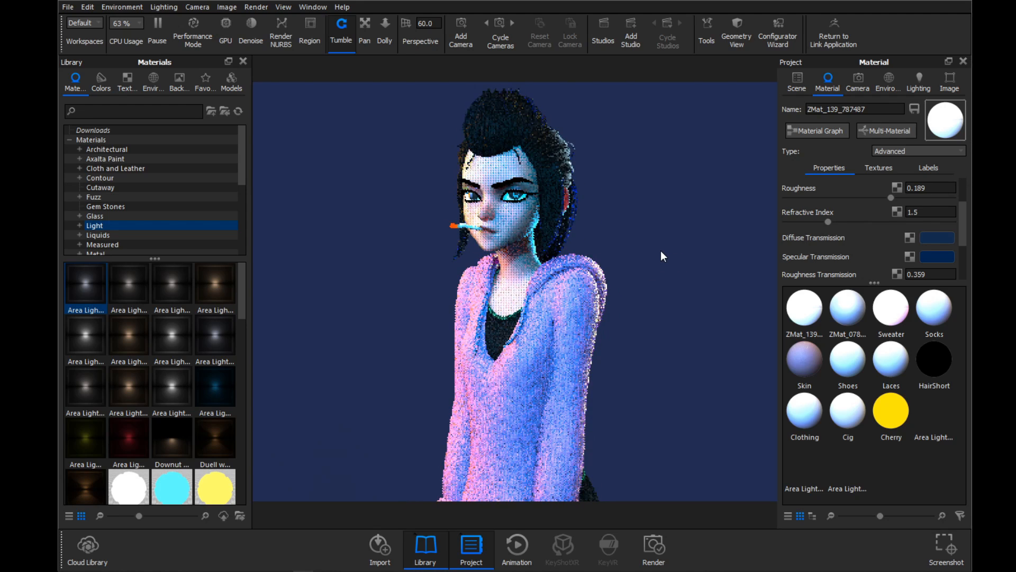
{"action": "double_click", "coordinate": [589, 297]}
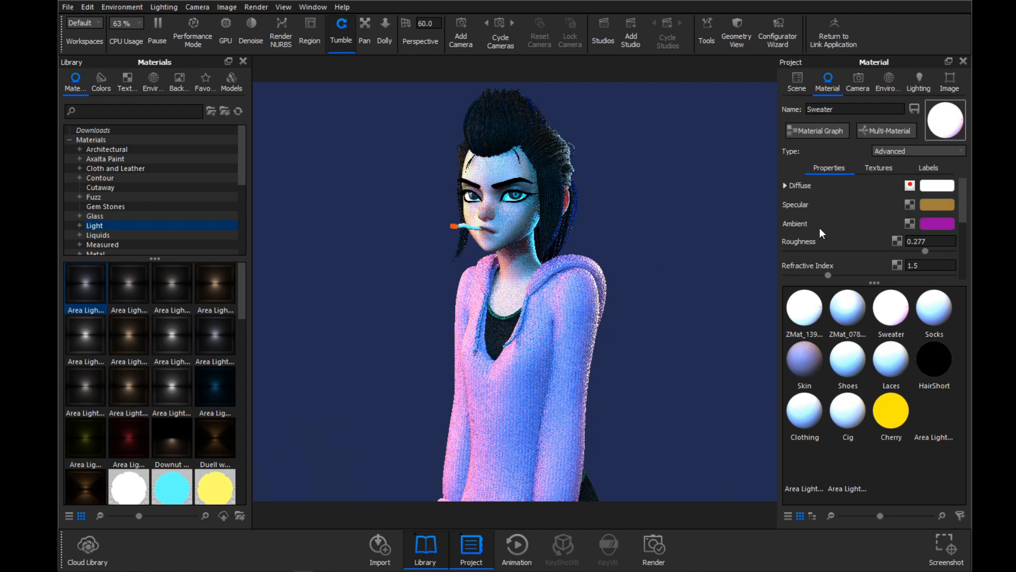
{"action": "left_click", "coordinate": [786, 186]}
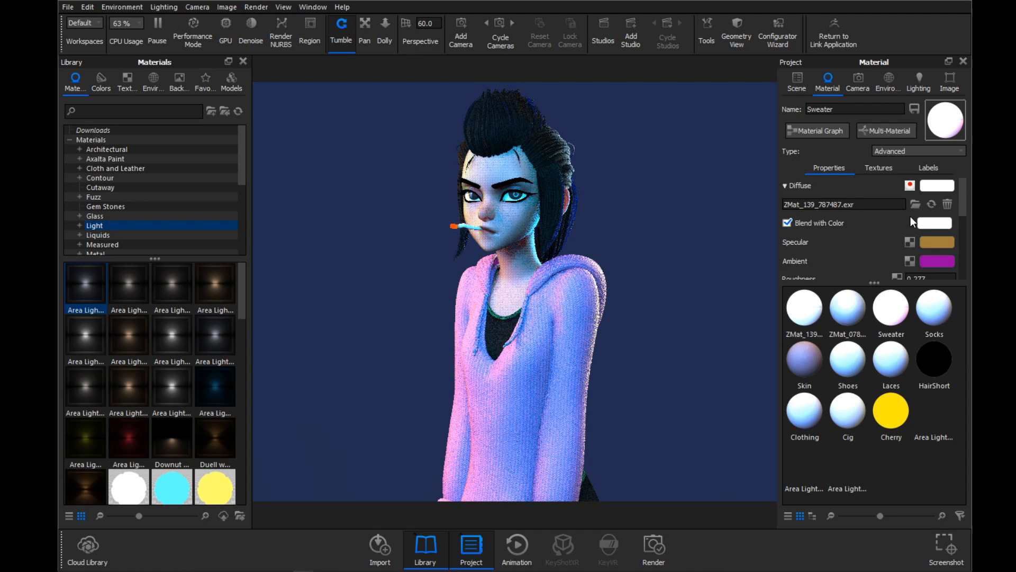
{"action": "left_click", "coordinate": [935, 223]}
{"action": "mouse_move", "coordinate": [681, 163]}
{"action": "left_mouse_down"}
{"action": "mouse_move", "coordinate": [653, 167]}
{"action": "mouse_move", "coordinate": [643, 180]}
{"action": "mouse_move", "coordinate": [639, 164]}
{"action": "left_mouse_up"}
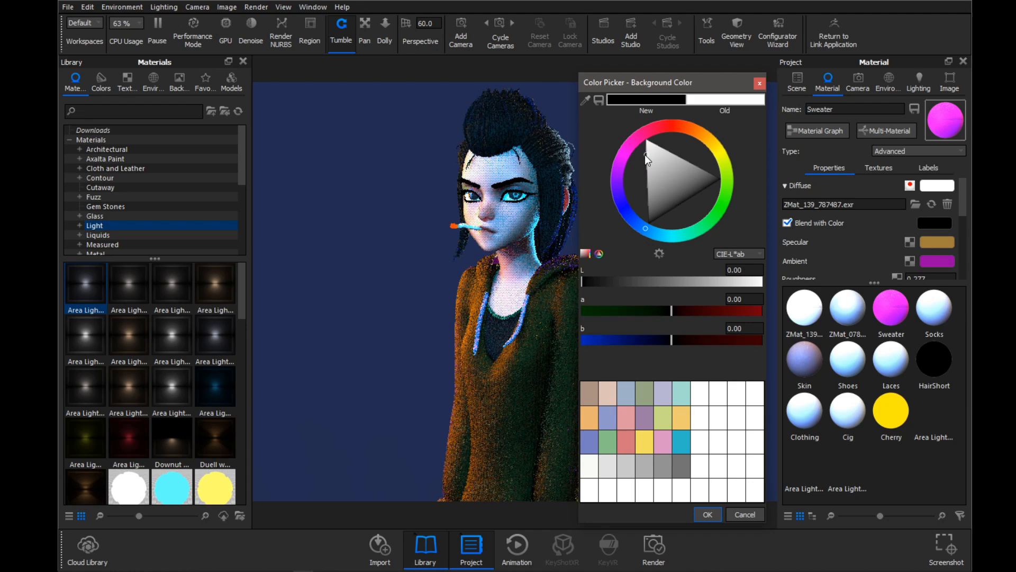
{"action": "left_click", "coordinate": [637, 135]}
{"action": "left_click", "coordinate": [649, 195]}
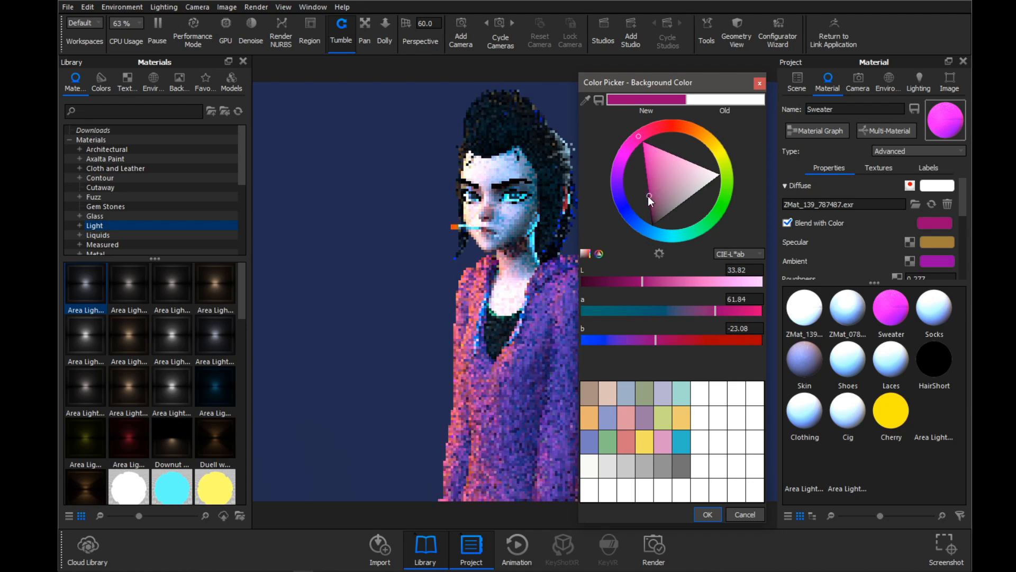
{"action": "mouse_move", "coordinate": [662, 203]}
{"action": "left_mouse_down"}
{"action": "mouse_move", "coordinate": [638, 181]}
{"action": "mouse_move", "coordinate": [658, 178]}
{"action": "left_mouse_up"}
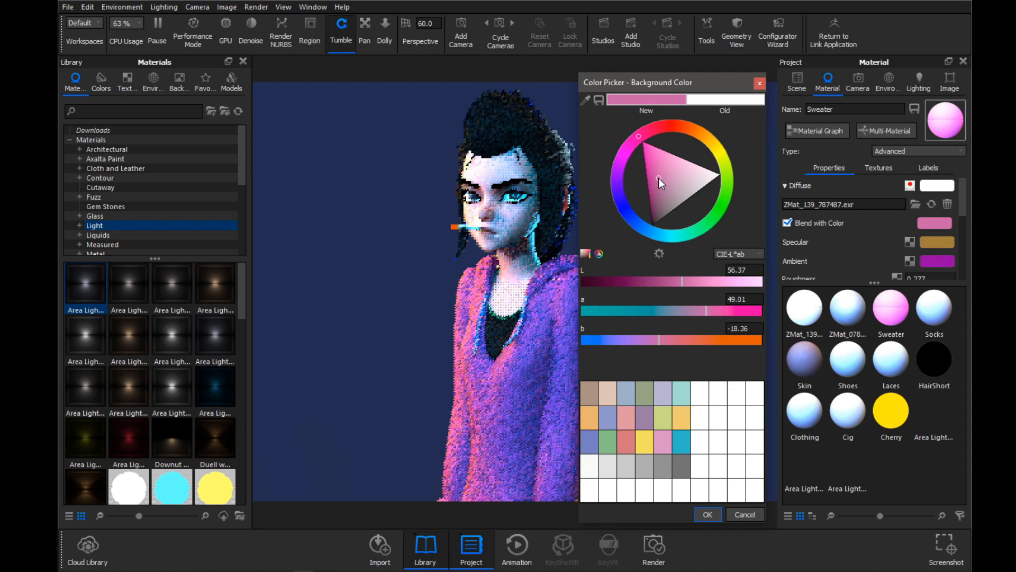
{"action": "left_click_drag", "start_coordinate": [653, 84], "coordinate": [728, 47]}
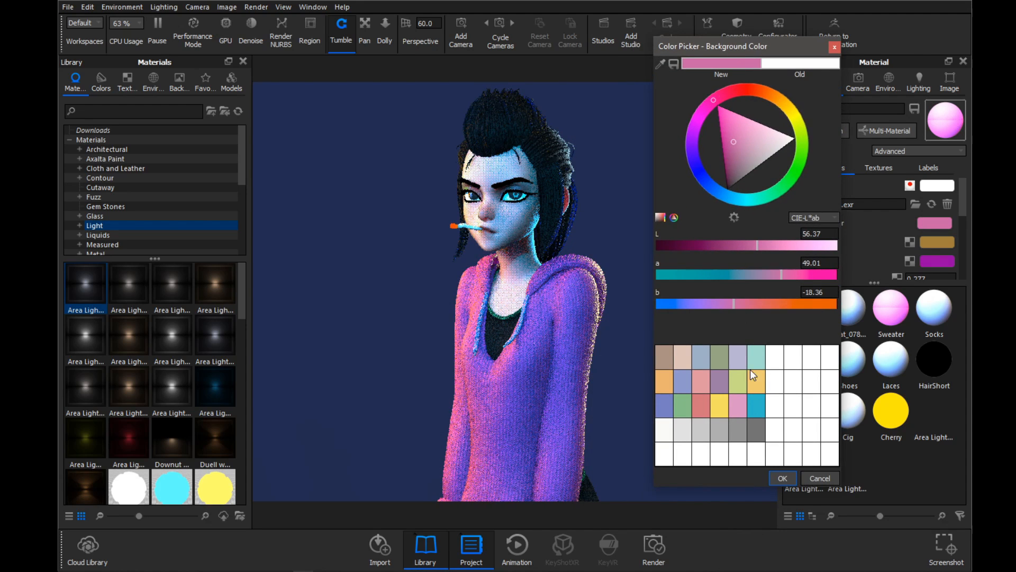
{"action": "left_click", "coordinate": [777, 477]}
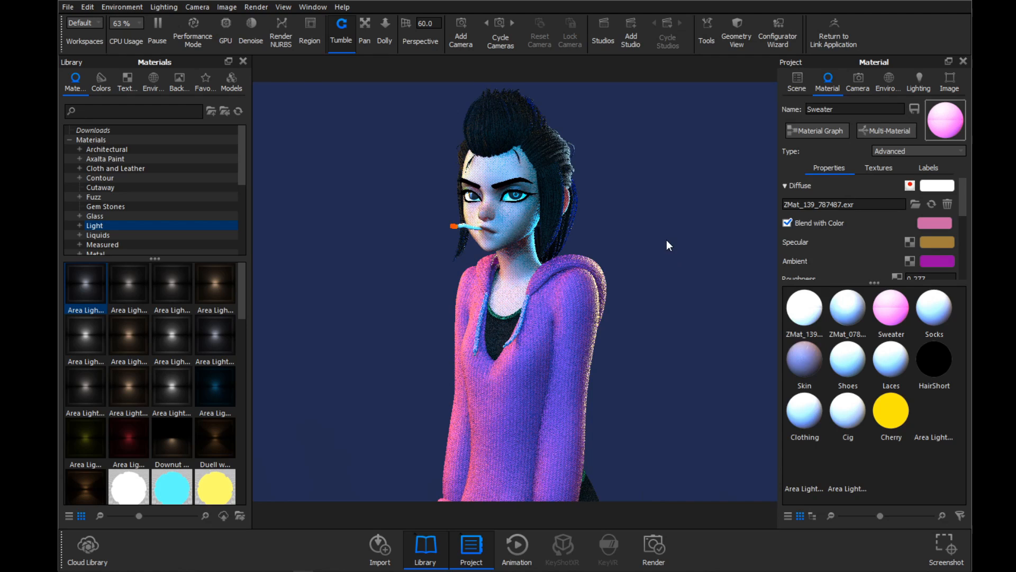
- Enable color blending on the drawstrings' material ZMat_139_787487 diffuse texture and set the blend color to pink with L 67.85, a 54.63, b -23.50
{"action": "double_click", "coordinate": [524, 308]}
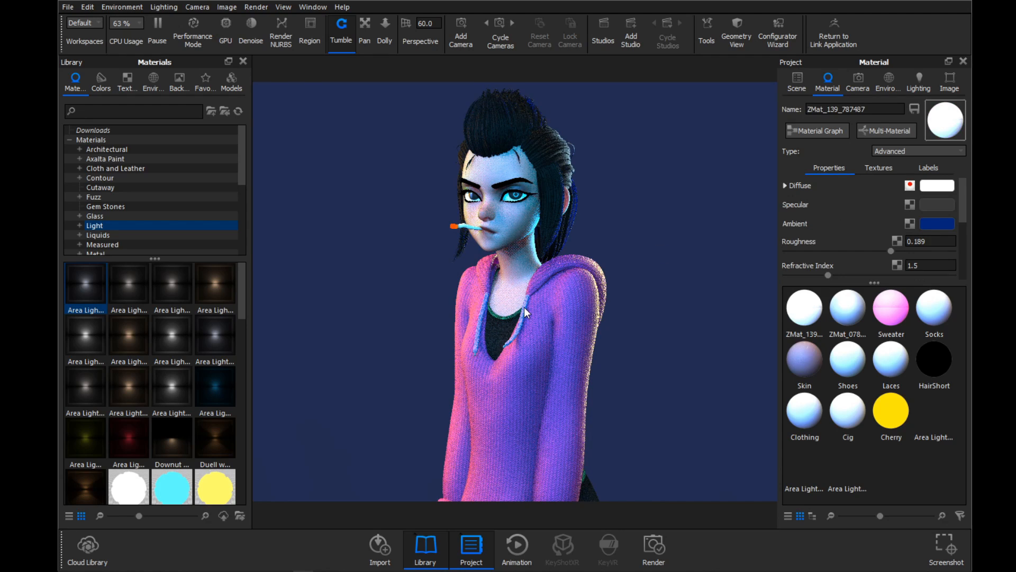
{"action": "left_click", "coordinate": [785, 186]}
{"action": "left_click", "coordinate": [787, 223]}
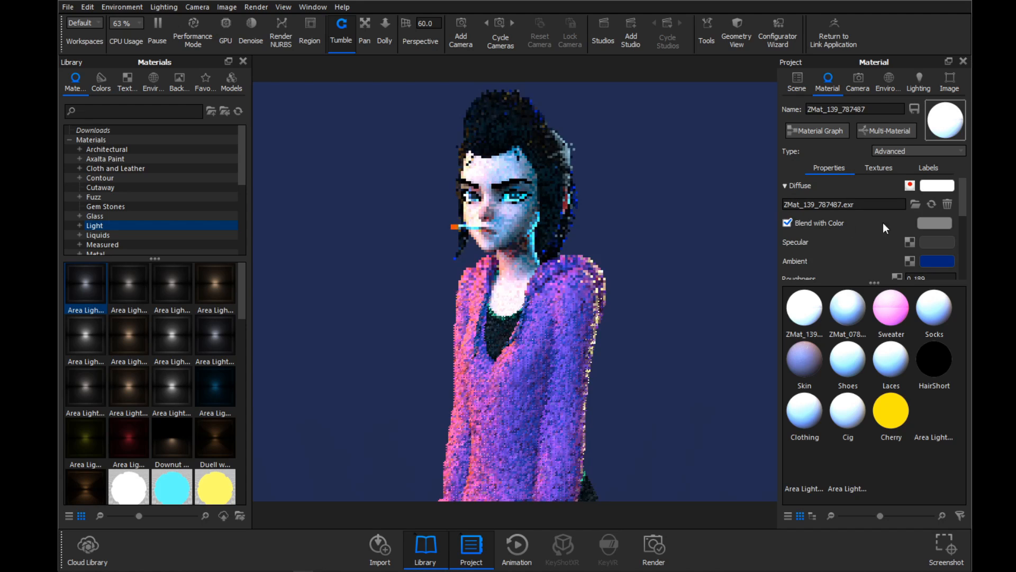
{"action": "left_click", "coordinate": [934, 223]}
{"action": "left_click", "coordinate": [709, 101]}
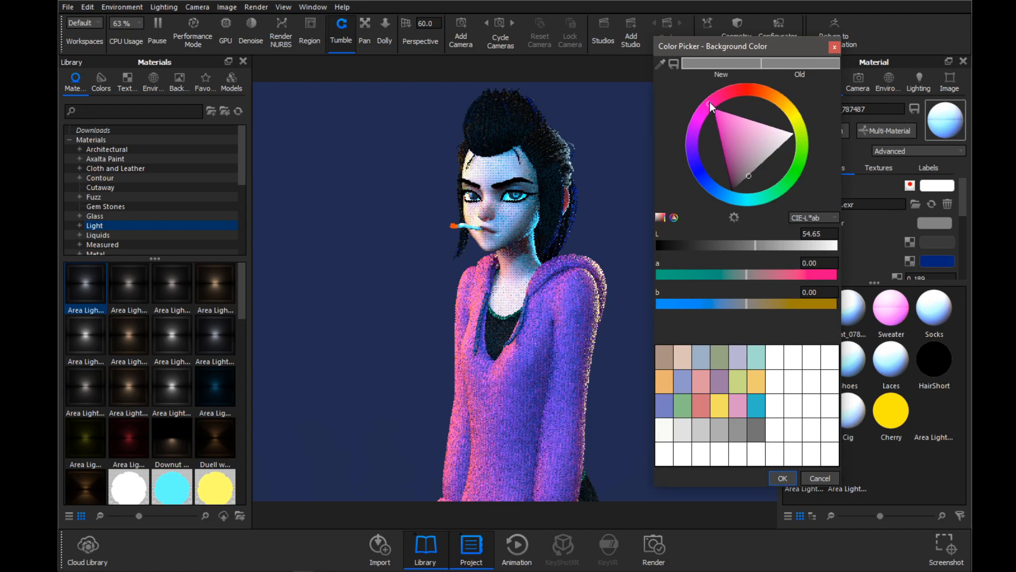
{"action": "mouse_move", "coordinate": [728, 133]}
{"action": "left_mouse_down"}
{"action": "mouse_move", "coordinate": [725, 117]}
{"action": "mouse_move", "coordinate": [735, 123]}
{"action": "left_mouse_up"}
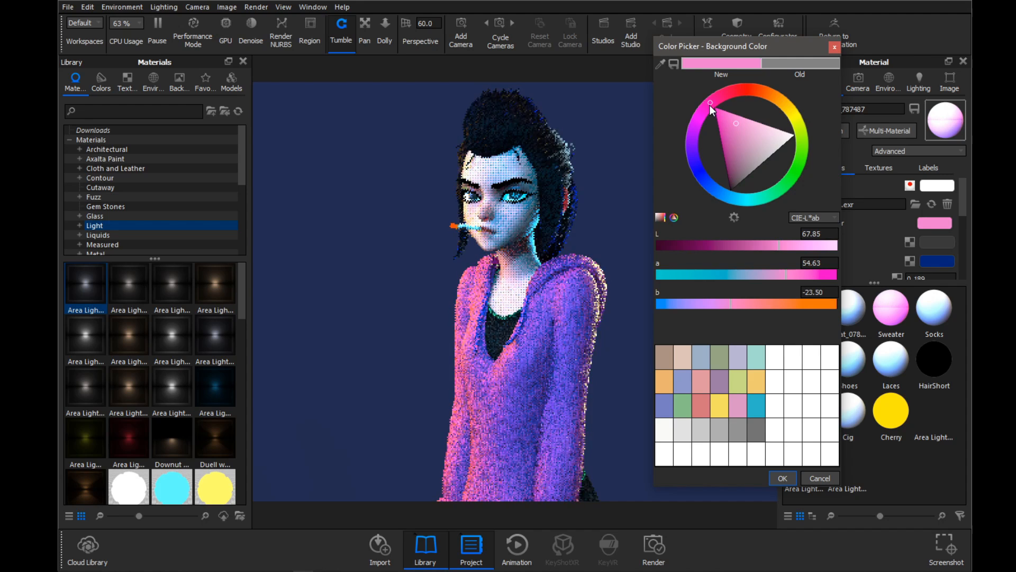
{"action": "left_click", "coordinate": [783, 478]}
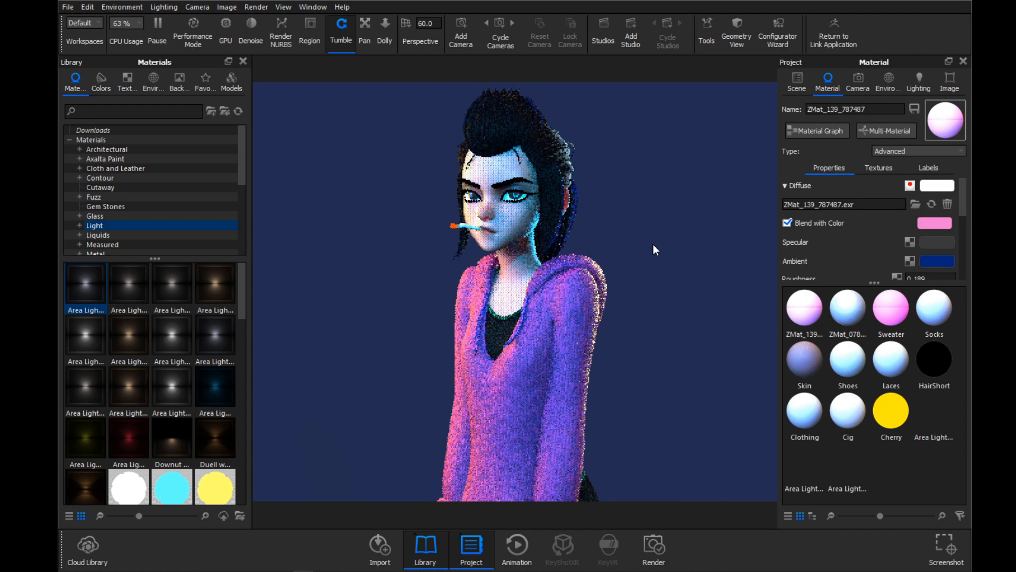
- Set the Skin material's surface color to a deeper salmon pink with L 77.21, a 32.24, b 13.38
{"action": "left_click_drag", "start_coordinate": [634, 231], "coordinate": [659, 230]}
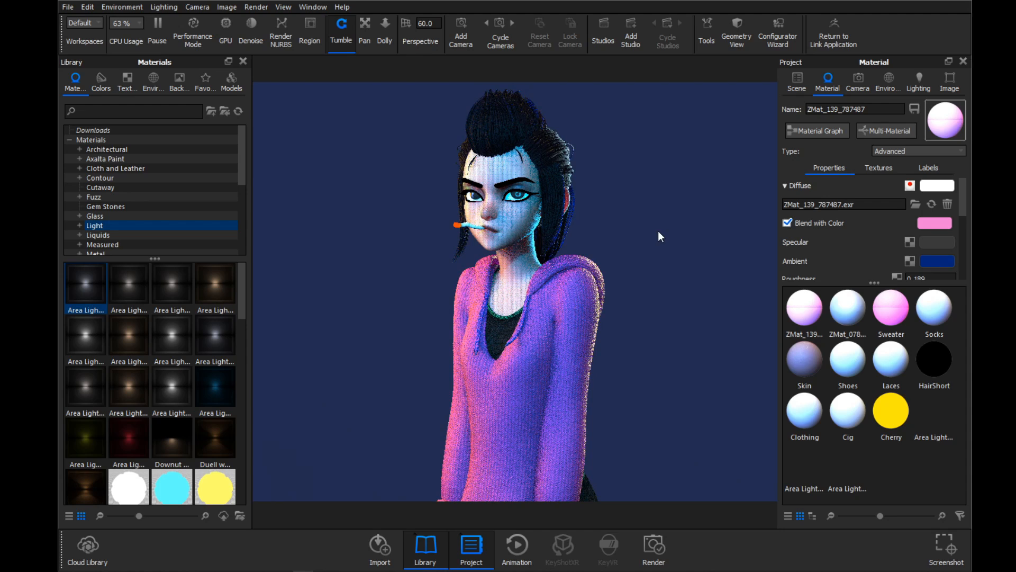
{"action": "double_click", "coordinate": [520, 224]}
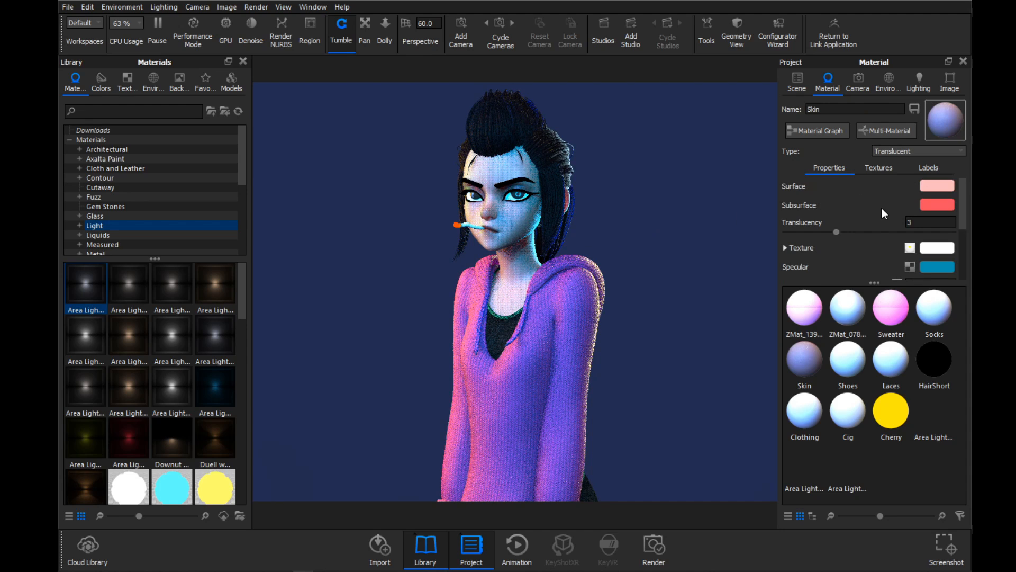
{"action": "left_click", "coordinate": [937, 185]}
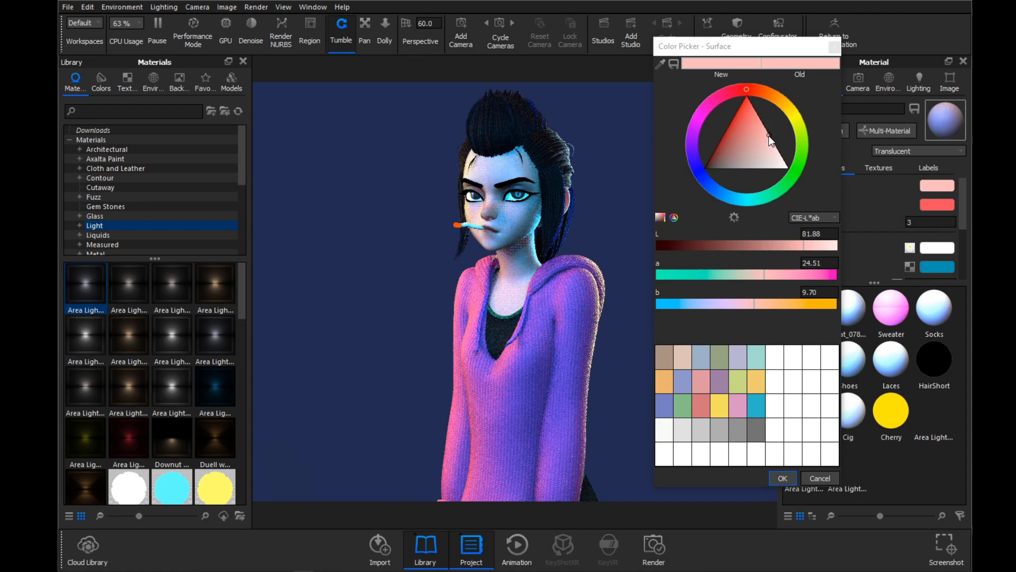
{"action": "left_click_drag", "start_coordinate": [769, 135], "coordinate": [767, 126]}
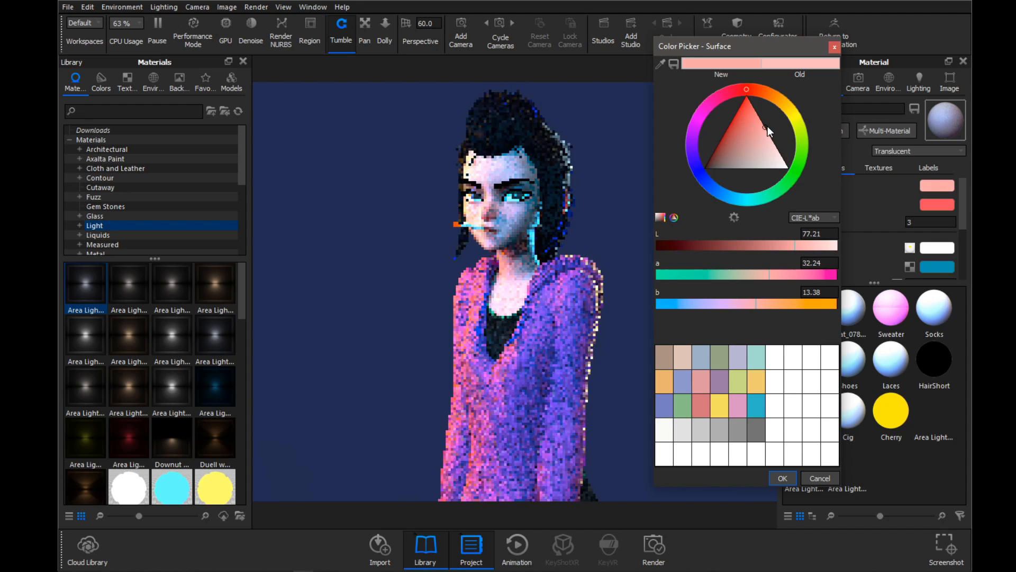
{"action": "left_click", "coordinate": [782, 478]}
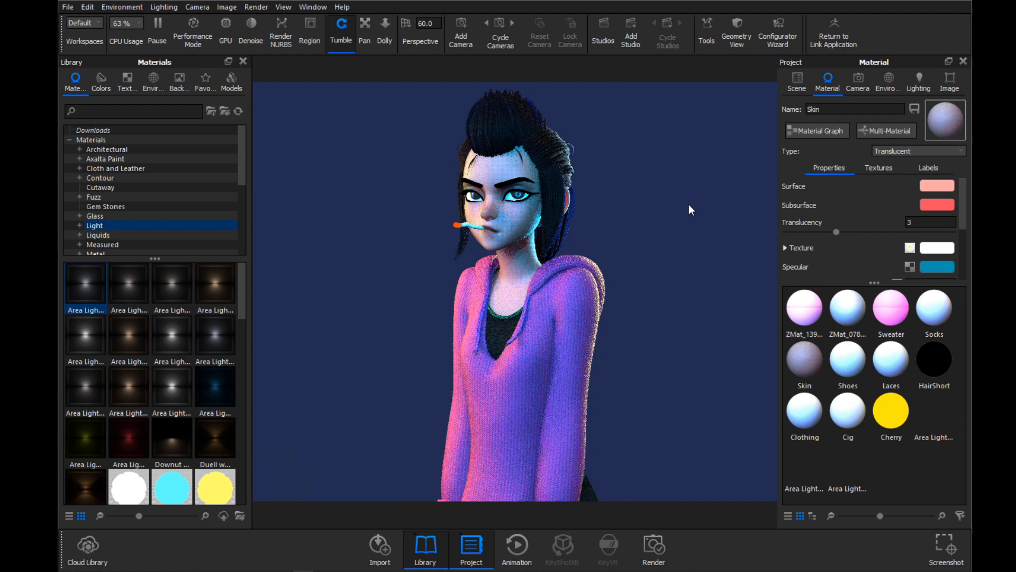
- Save the scene with the character's current materials and lighting
{"action": "mouse_move", "coordinate": [688, 204]}
{"action": "left_mouse_down"}
{"action": "mouse_move", "coordinate": [643, 206]}
{"action": "mouse_move", "coordinate": [688, 211]}
{"action": "mouse_move", "coordinate": [671, 209]}
{"action": "left_mouse_up"}
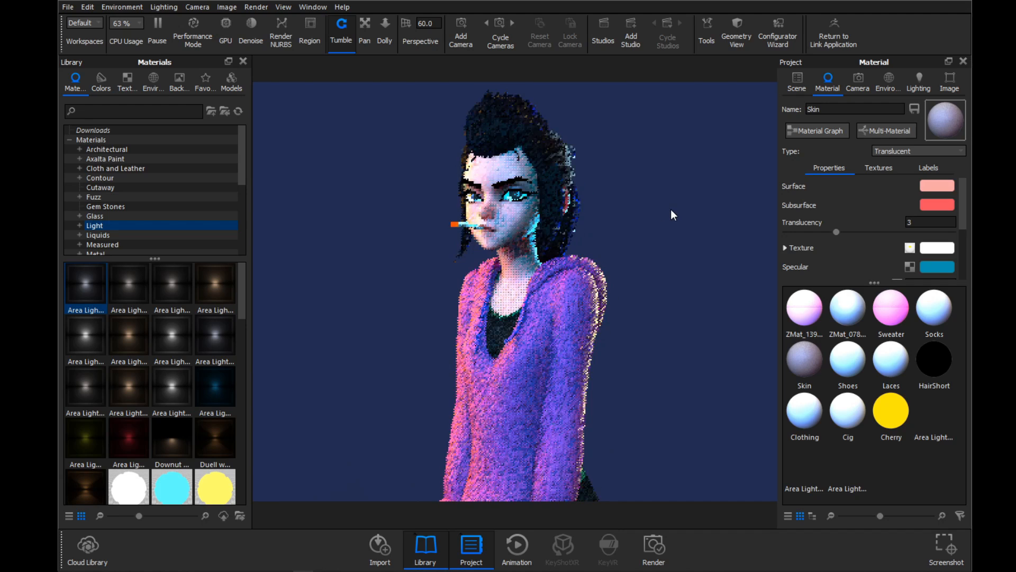
{"action": "left_click", "coordinate": [71, 7]}
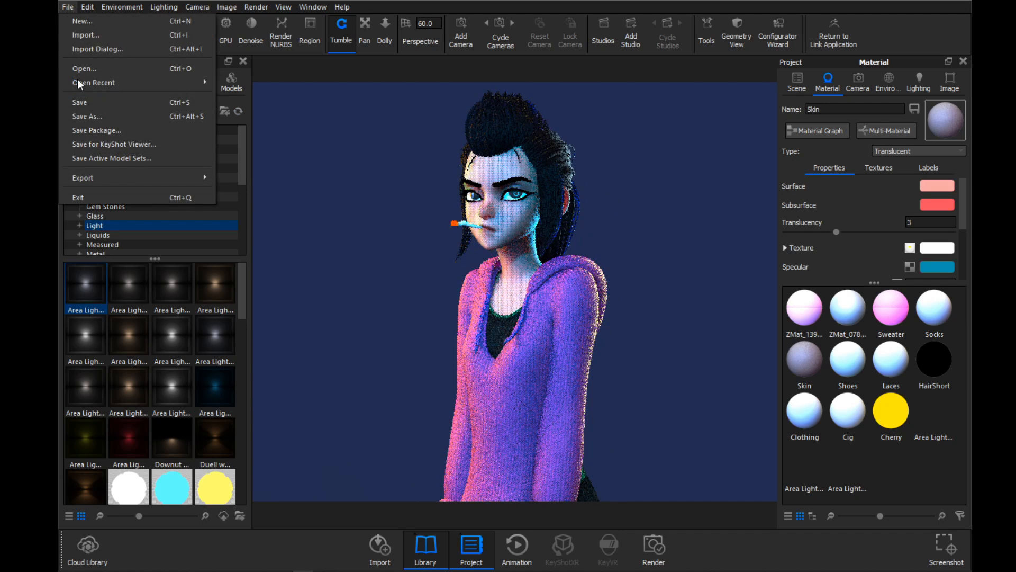
{"action": "left_click", "coordinate": [80, 105]}
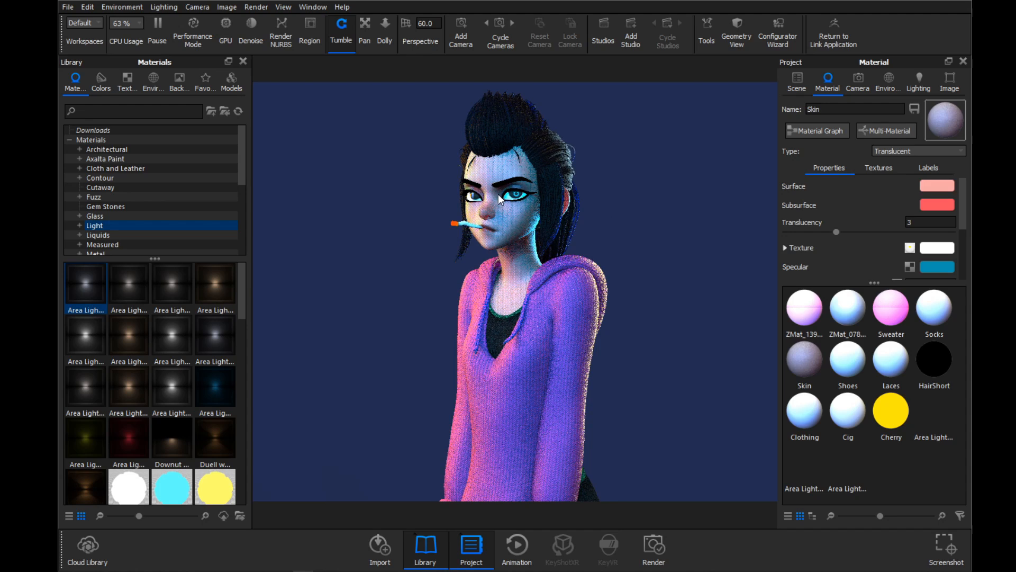
- Rotate the lighting environment to 331°
{"action": "left_click", "coordinate": [879, 85]}
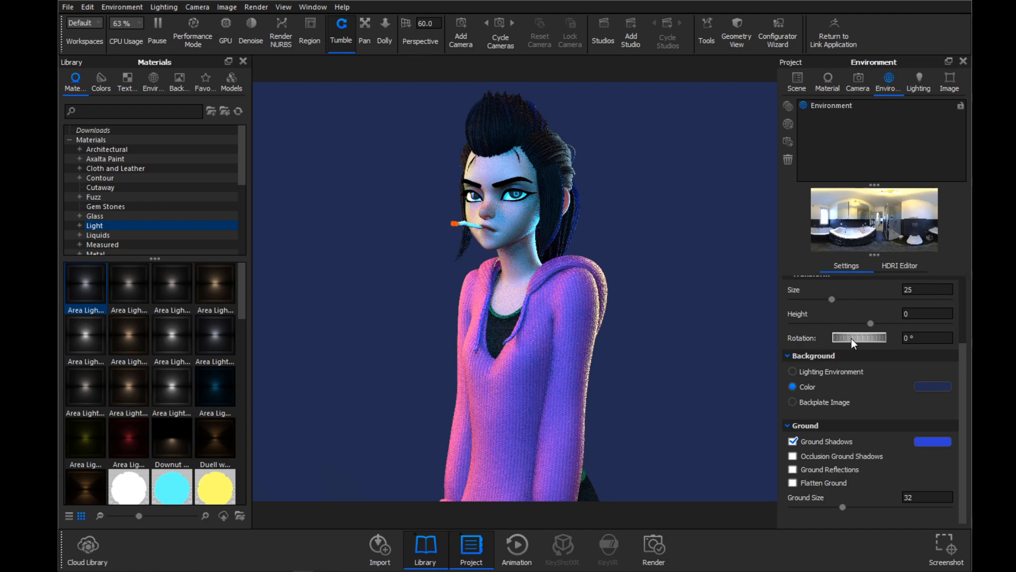
{"action": "left_click_drag", "start_coordinate": [851, 339], "coordinate": [830, 339]}
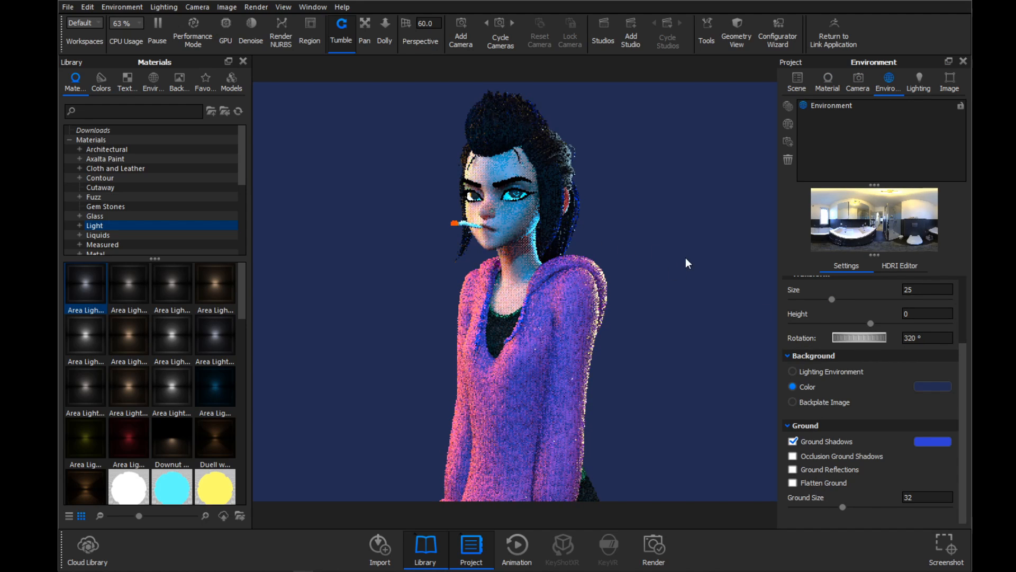
{"action": "left_click_drag", "start_coordinate": [857, 338], "coordinate": [861, 339]}
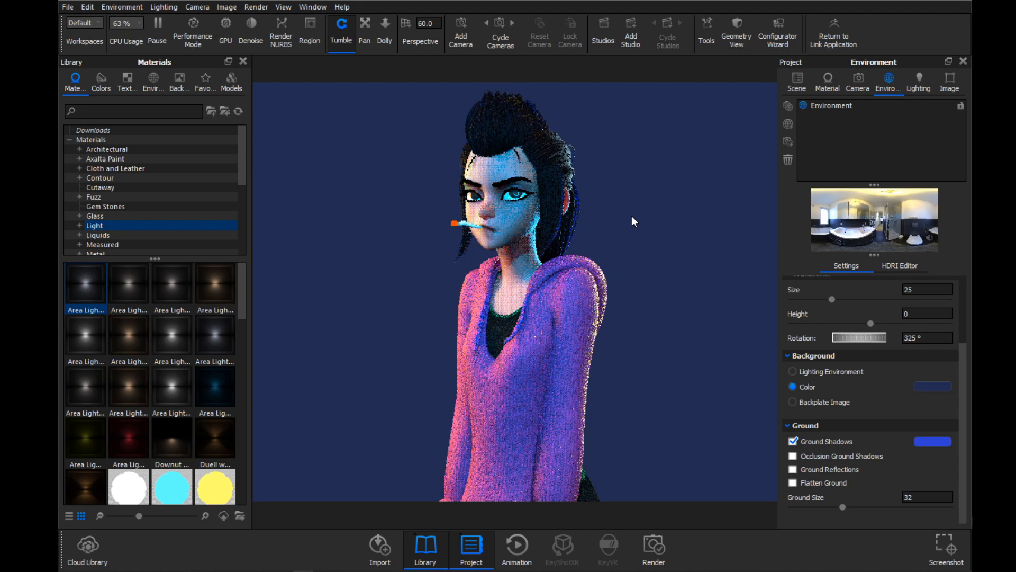
{"action": "left_click_drag", "start_coordinate": [855, 338], "coordinate": [861, 340]}
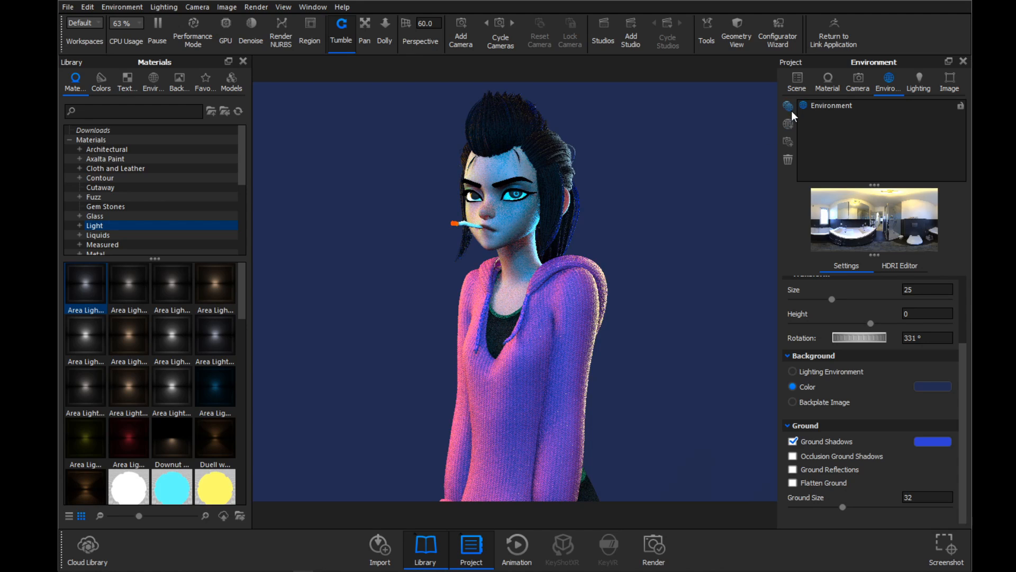
- Move the Disc Open area light to X -1.9839, Y 5.1361, Z -2.6558 and accept the new position
{"action": "left_click", "coordinate": [797, 80]}
{"action": "scroll", "coordinate": [852, 265], "scroll_direction": "down", "scroll_amount": 1}
{"action": "left_click", "coordinate": [859, 353]}
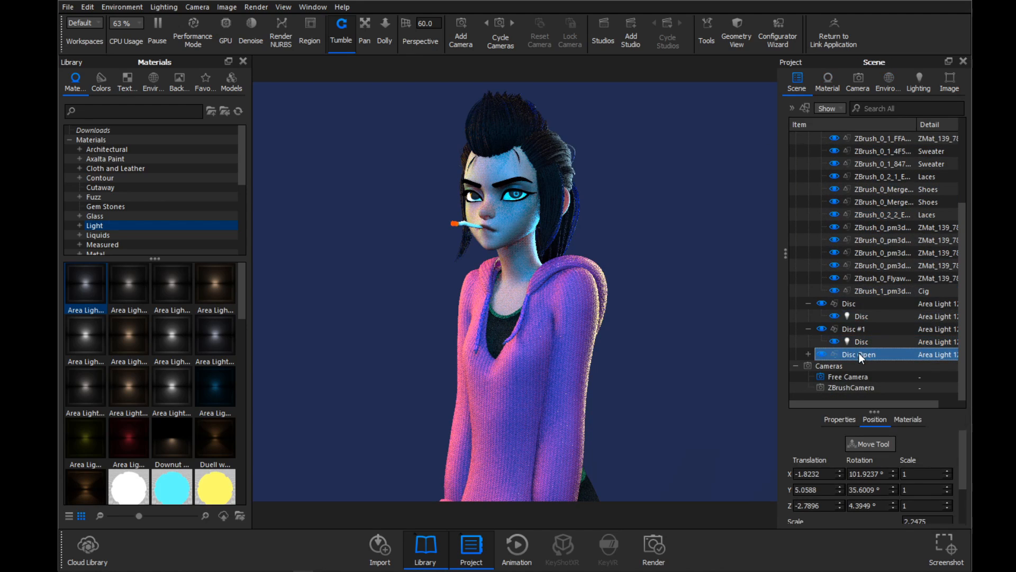
{"action": "left_click", "coordinate": [808, 354]}
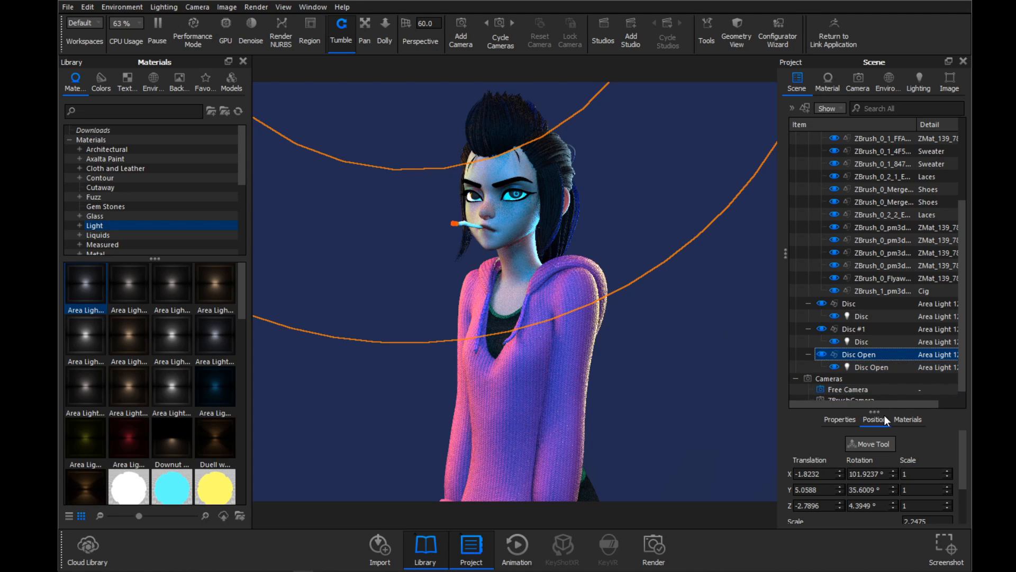
{"action": "left_click", "coordinate": [871, 444]}
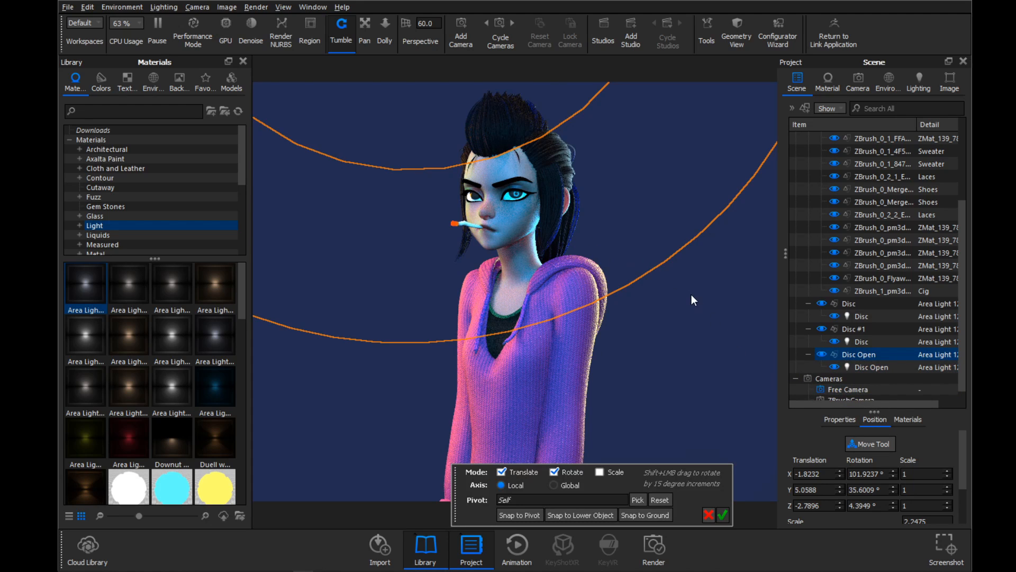
{"action": "scroll", "coordinate": [691, 295], "scroll_direction": "down", "scroll_amount": 6}
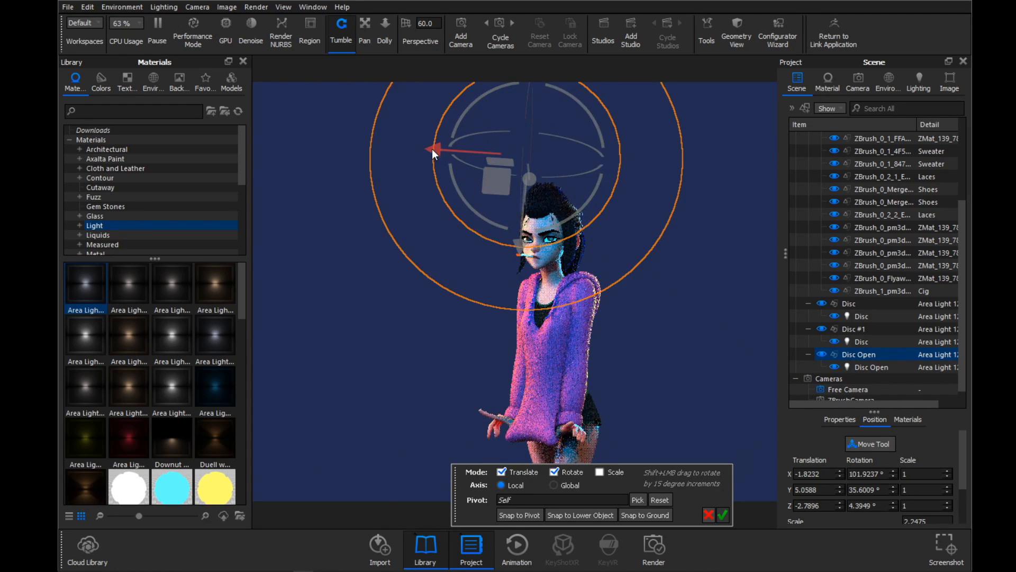
{"action": "left_click_drag", "start_coordinate": [431, 148], "coordinate": [463, 144]}
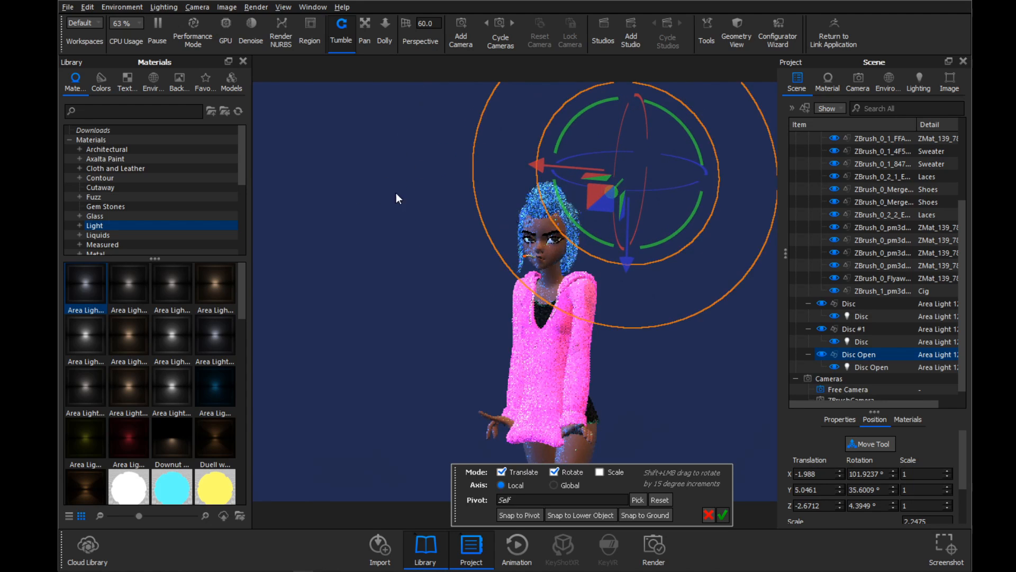
{"action": "mouse_move", "coordinate": [628, 260]}
{"action": "left_mouse_down"}
{"action": "mouse_move", "coordinate": [634, 247]}
{"action": "mouse_move", "coordinate": [630, 256]}
{"action": "mouse_move", "coordinate": [624, 248]}
{"action": "left_mouse_up"}
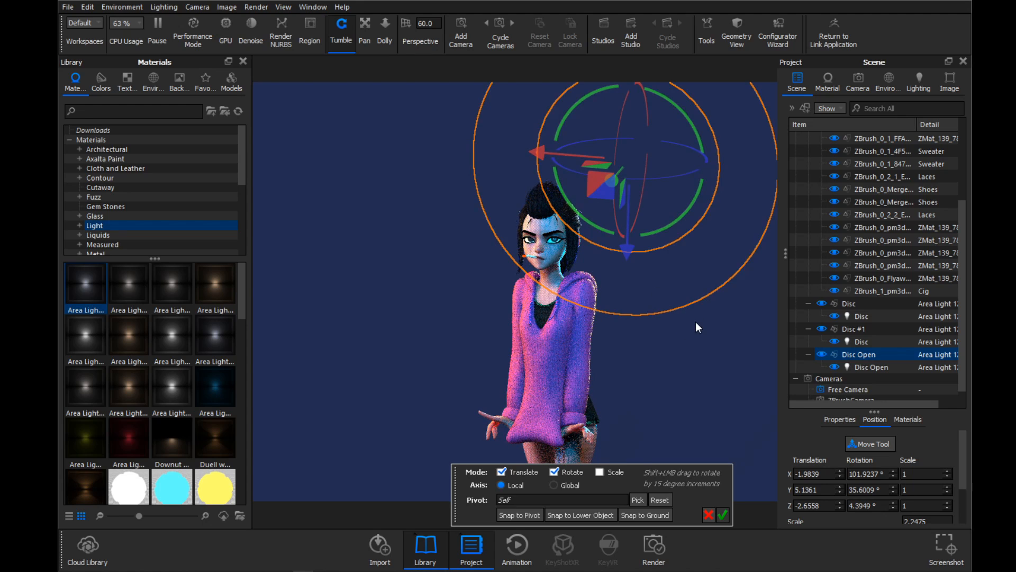
{"action": "left_click_drag", "start_coordinate": [695, 322], "coordinate": [655, 335]}
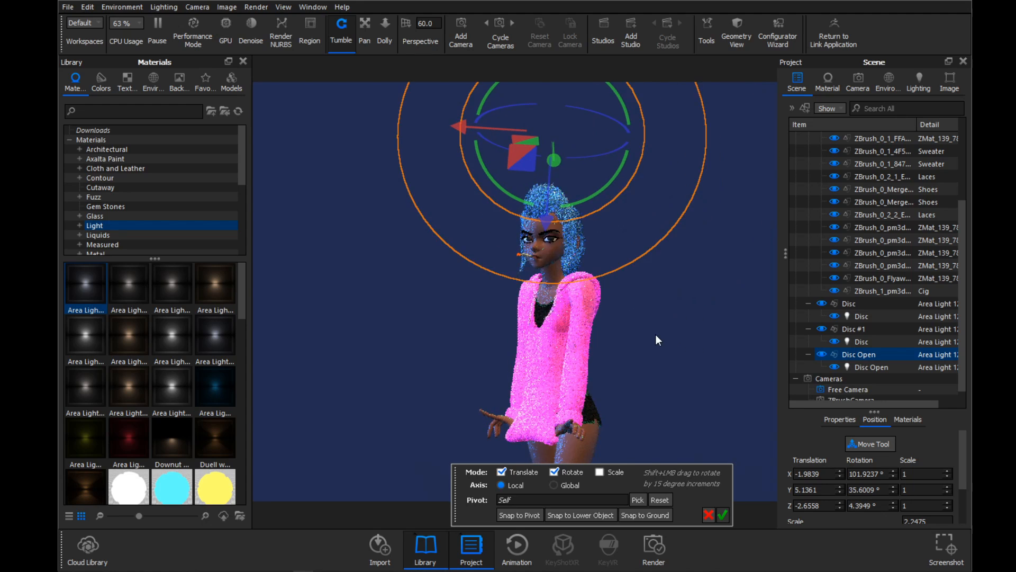
{"action": "left_click", "coordinate": [722, 515]}
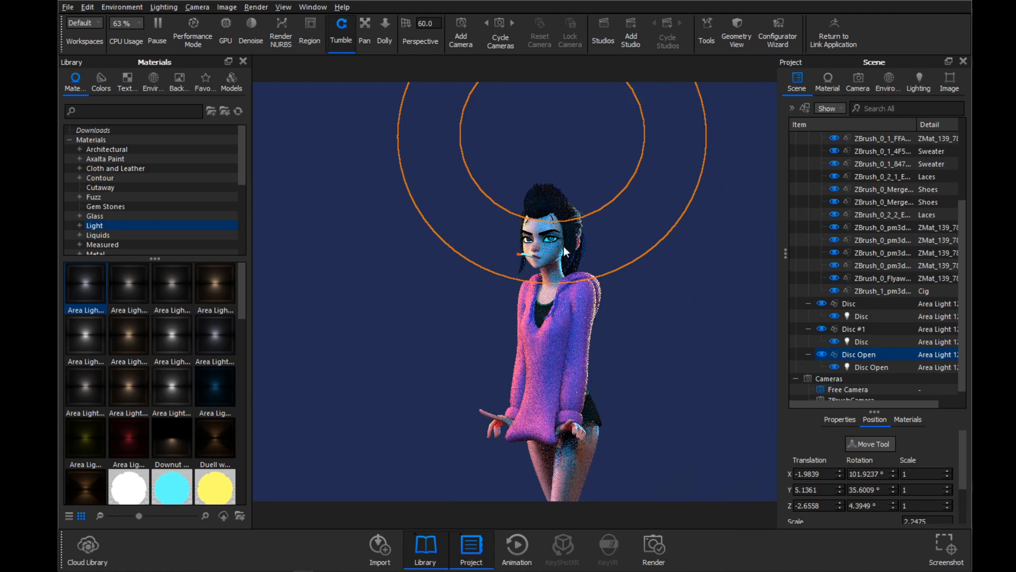
- Limit the realtime rendering to a 336 × 217 px region and frame the character's face inside it
{"action": "left_click", "coordinate": [646, 317]}
{"action": "right_click_drag", "start_coordinate": [607, 271], "coordinate": [960, 336], "text": "alt"}
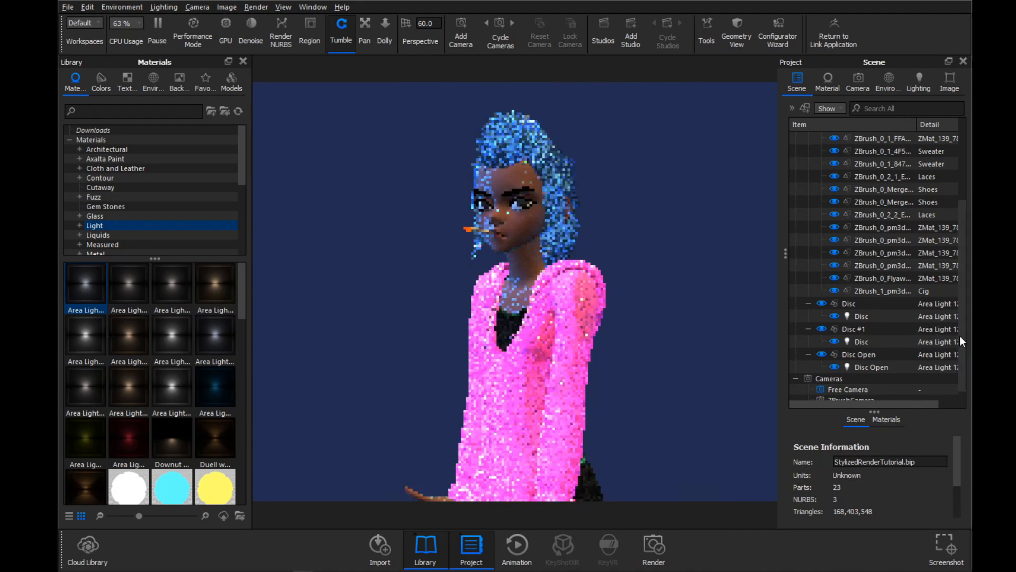
{"action": "right_click_drag", "start_coordinate": [477, 210], "coordinate": [674, 238], "text": "alt"}
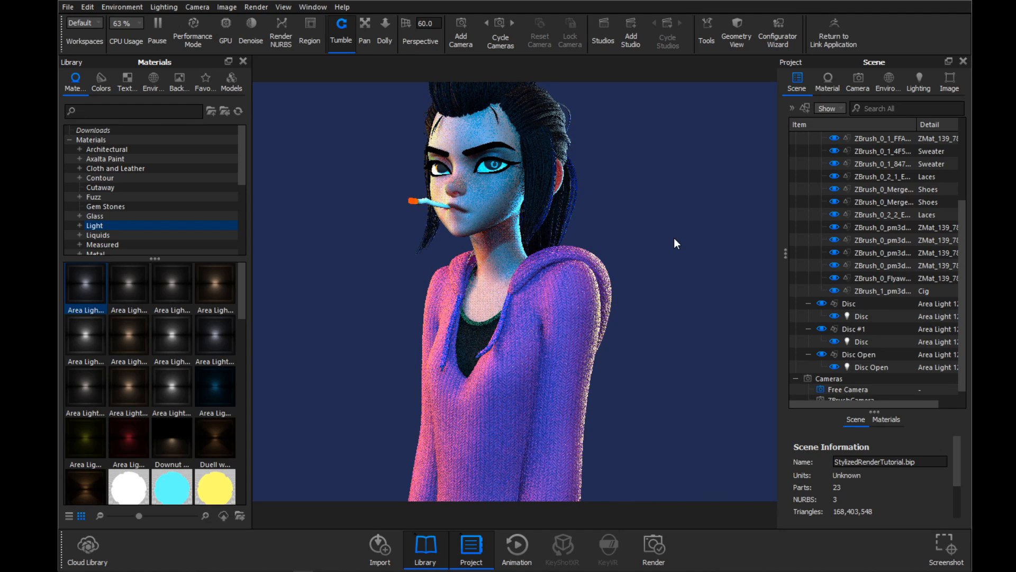
{"action": "right_click_drag", "start_coordinate": [674, 237], "coordinate": [523, 152], "text": "alt"}
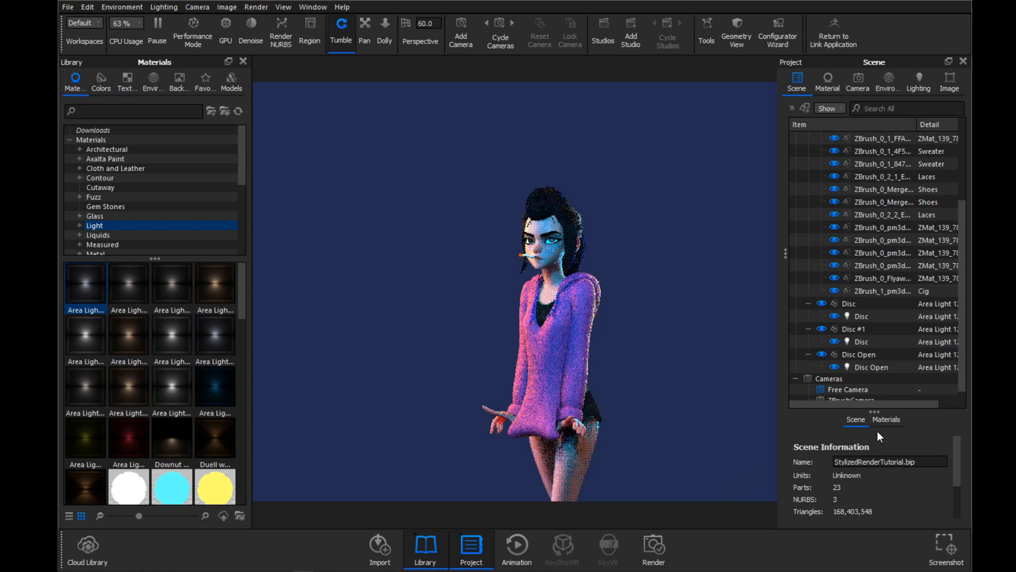
{"action": "left_click", "coordinate": [302, 36]}
{"action": "left_click_drag", "start_coordinate": [495, 178], "coordinate": [576, 253]}
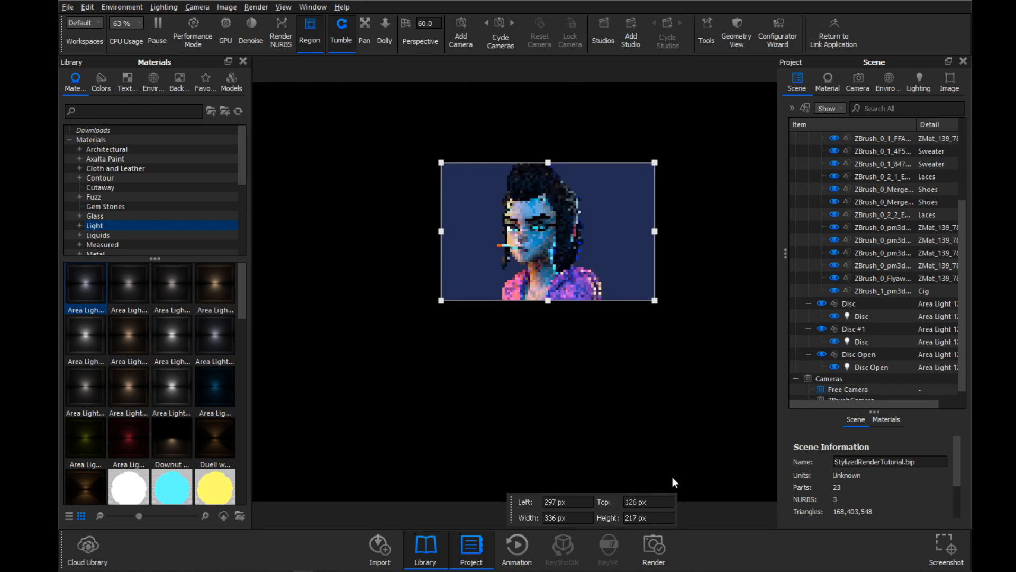
{"action": "right_click_drag", "start_coordinate": [672, 477], "coordinate": [682, 388], "text": "alt"}
{"action": "middle_click_drag", "start_coordinate": [683, 387], "coordinate": [706, 408]}
{"action": "left_click_drag", "start_coordinate": [706, 408], "coordinate": [678, 390]}
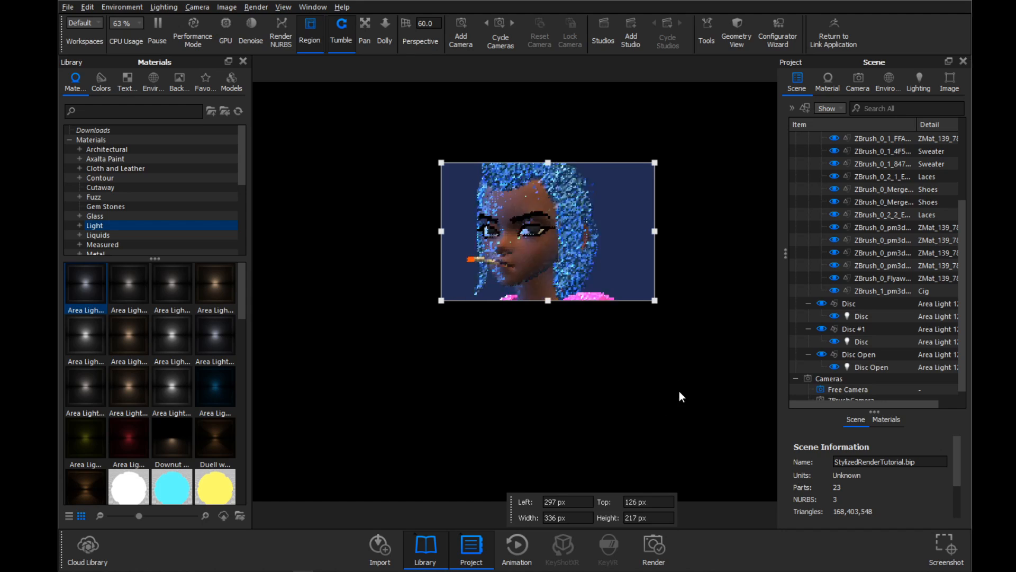
- Open the Geometry View beside the render region and angle it to show the three area lights around the character
{"action": "left_click", "coordinate": [311, 7]}
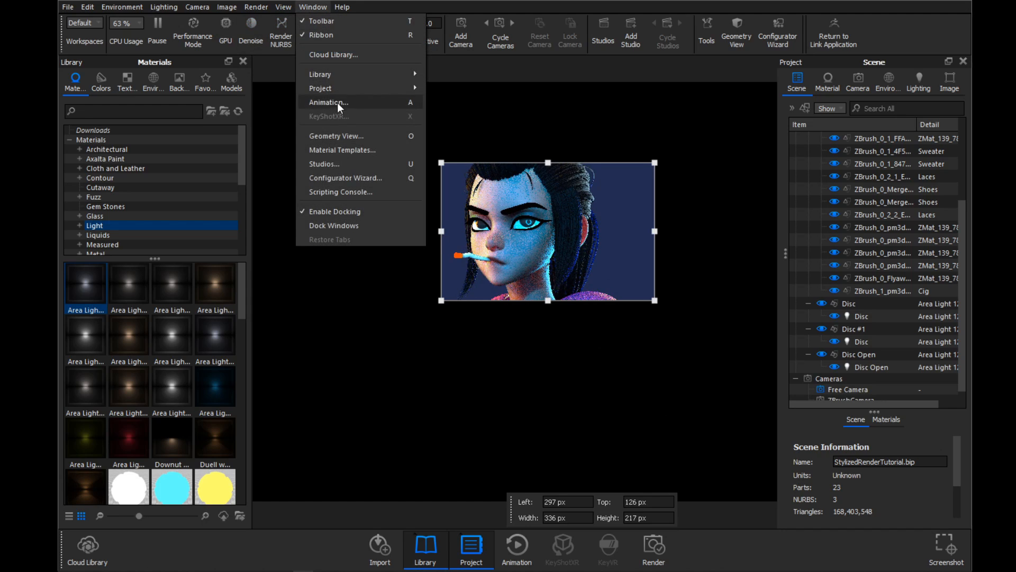
{"action": "left_click", "coordinate": [341, 136]}
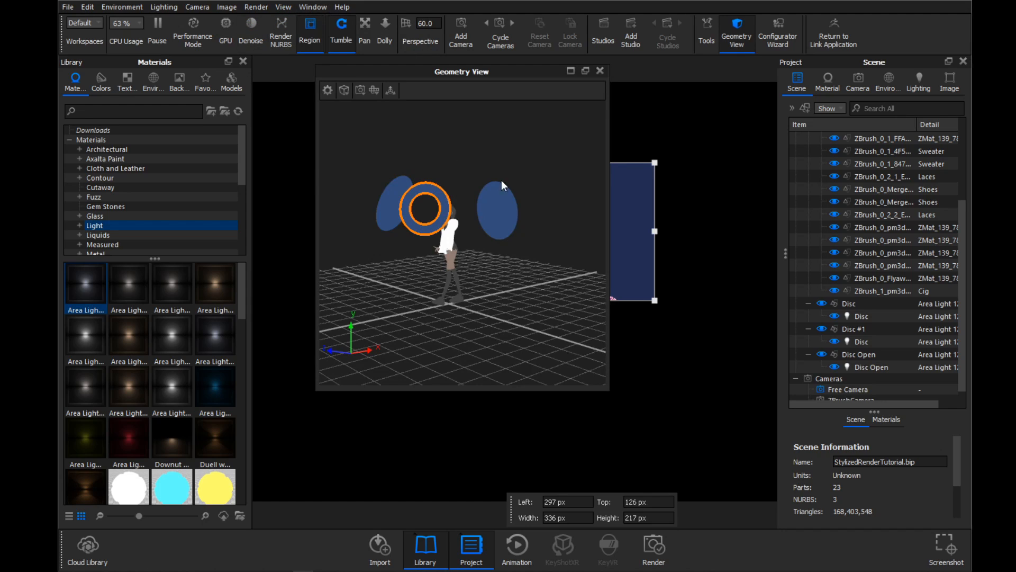
{"action": "left_click_drag", "start_coordinate": [490, 68], "coordinate": [326, 61]}
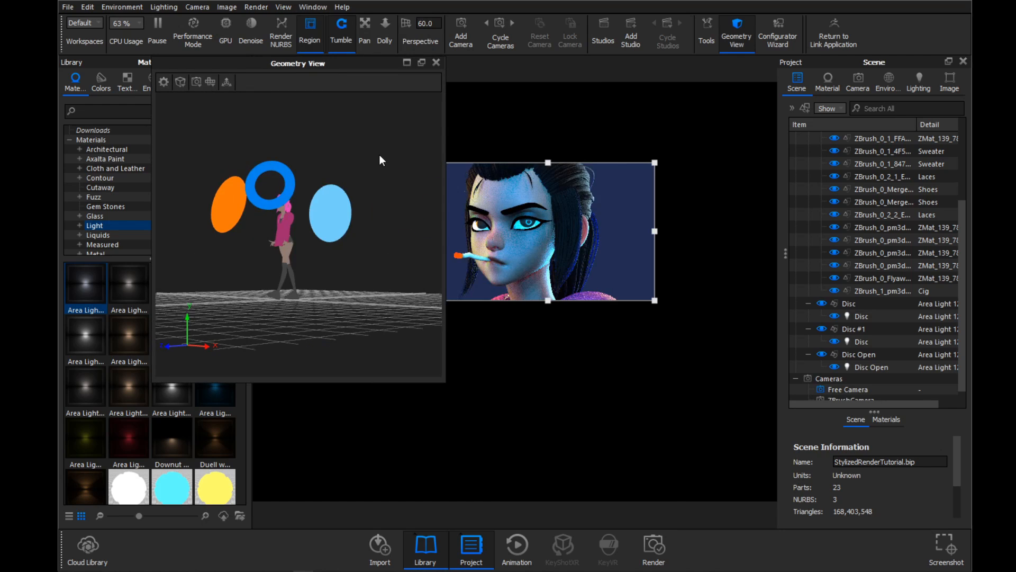
{"action": "left_click_drag", "start_coordinate": [379, 154], "coordinate": [375, 198]}
{"action": "scroll", "coordinate": [368, 179], "scroll_direction": "down", "scroll_amount": 2}
{"action": "scroll", "coordinate": [366, 154], "scroll_direction": "up", "scroll_amount": 10}
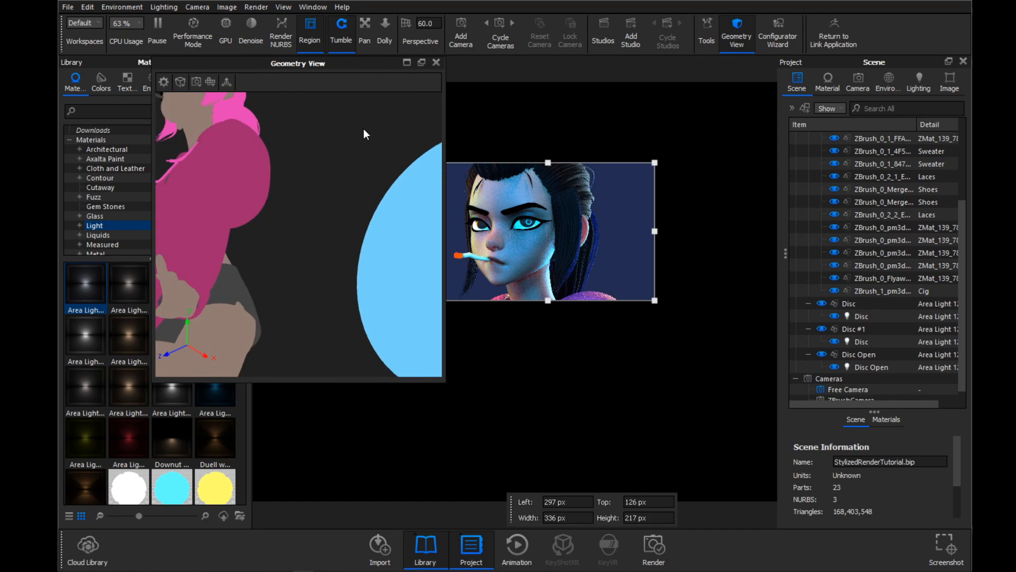
{"action": "scroll", "coordinate": [359, 163], "scroll_direction": "down", "scroll_amount": 4}
{"action": "left_click_drag", "start_coordinate": [358, 169], "coordinate": [303, 165]}
- Activate the Move tool on the Disc Open ring light in the Geometry View and slide it sideways along its local X axis
{"action": "left_click", "coordinate": [228, 82]}
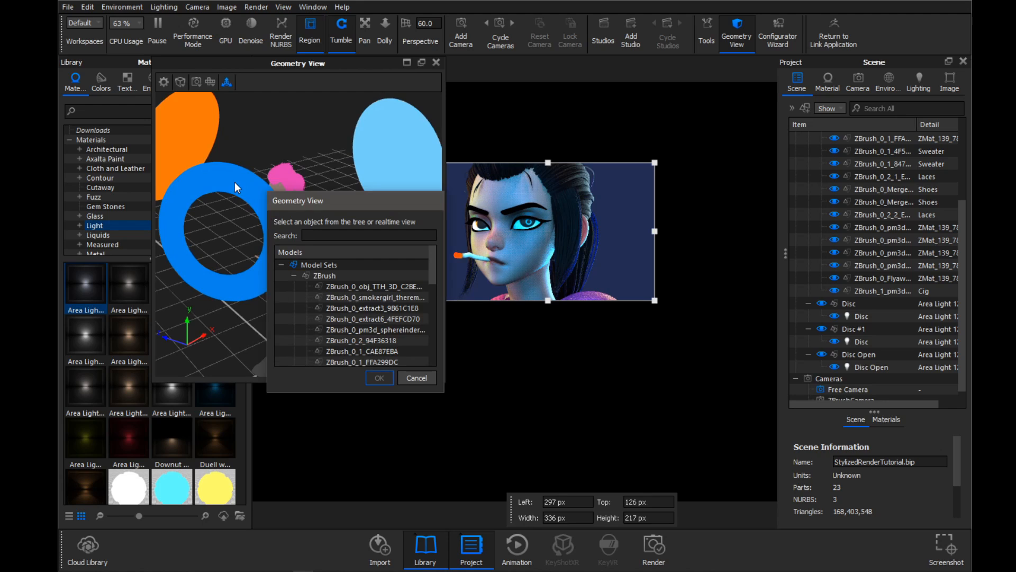
{"action": "scroll", "coordinate": [348, 291], "scroll_direction": "down", "scroll_amount": 5}
{"action": "left_click", "coordinate": [346, 329]}
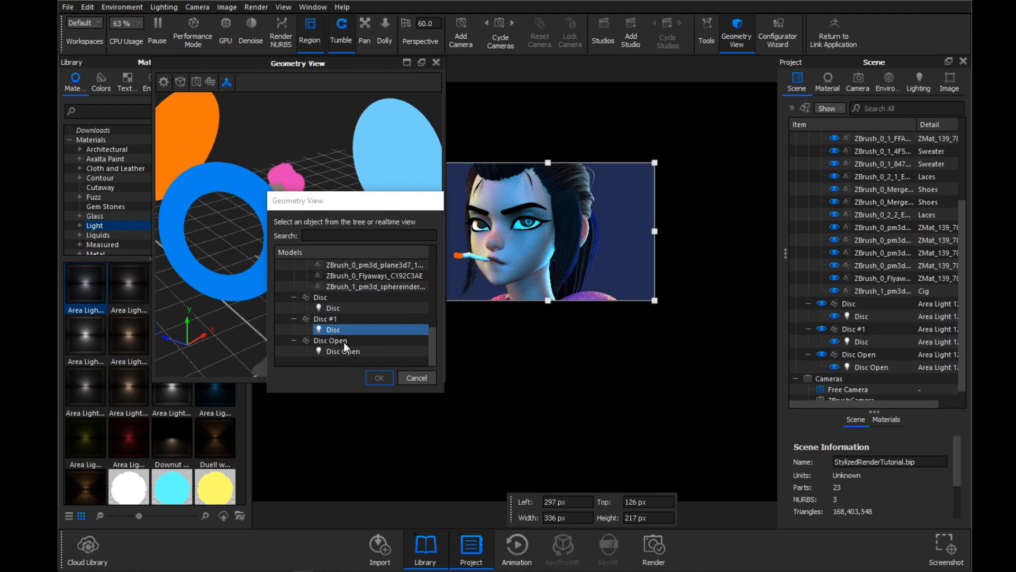
{"action": "left_click", "coordinate": [344, 350]}
{"action": "left_click", "coordinate": [380, 377]}
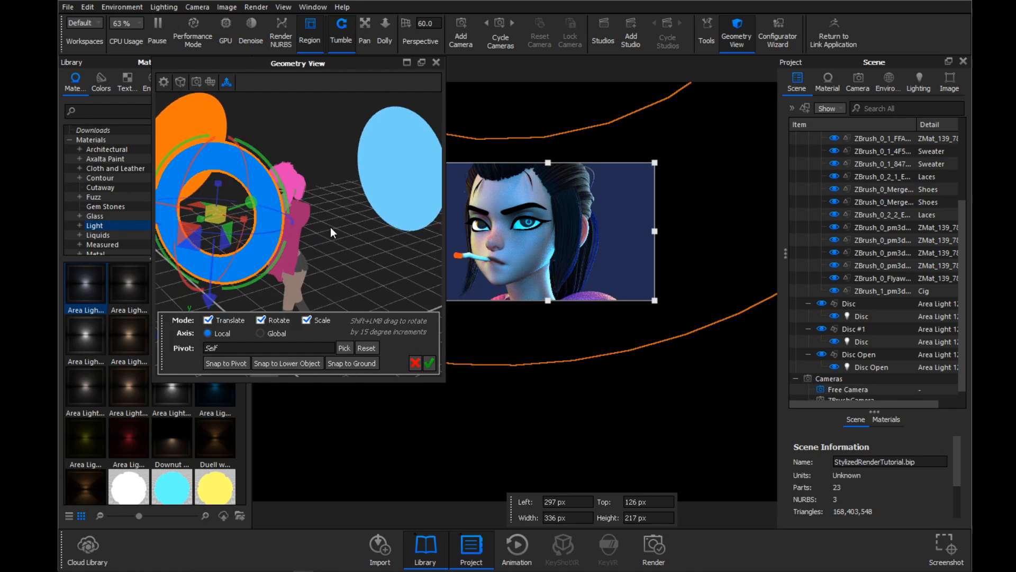
{"action": "left_click_drag", "start_coordinate": [331, 227], "coordinate": [332, 193]}
{"action": "scroll", "coordinate": [317, 223], "scroll_direction": "up", "scroll_amount": 5}
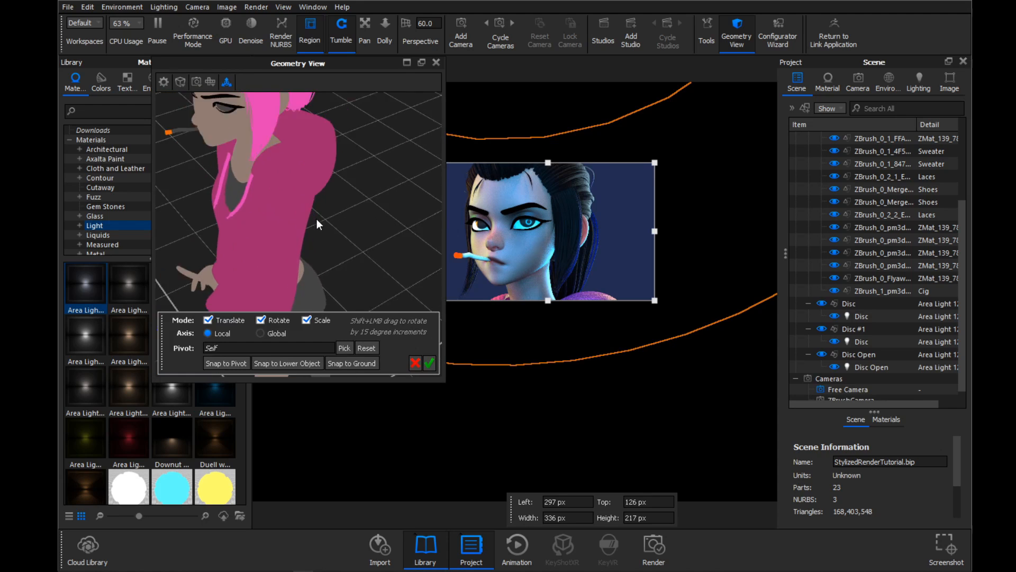
{"action": "scroll", "coordinate": [317, 222], "scroll_direction": "down", "scroll_amount": 8}
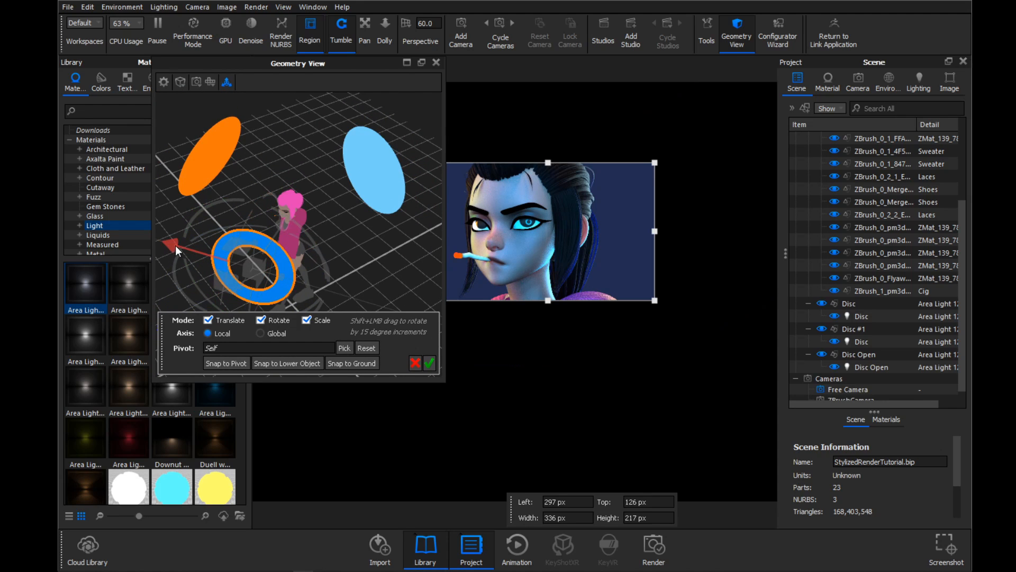
{"action": "mouse_move", "coordinate": [176, 246]}
{"action": "left_mouse_down"}
{"action": "mouse_move", "coordinate": [186, 246]}
{"action": "mouse_move", "coordinate": [161, 241]}
{"action": "left_mouse_up"}
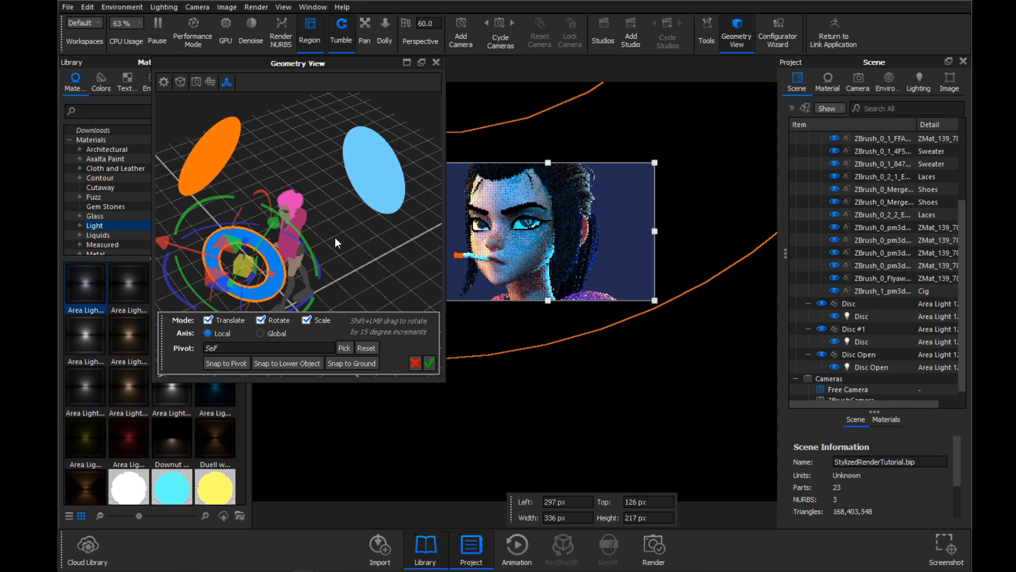
- Raise the Disc Open ring light and pull it farther from the character, accept the move, and close the Geometry View
{"action": "left_click_drag", "start_coordinate": [334, 237], "coordinate": [274, 233]}
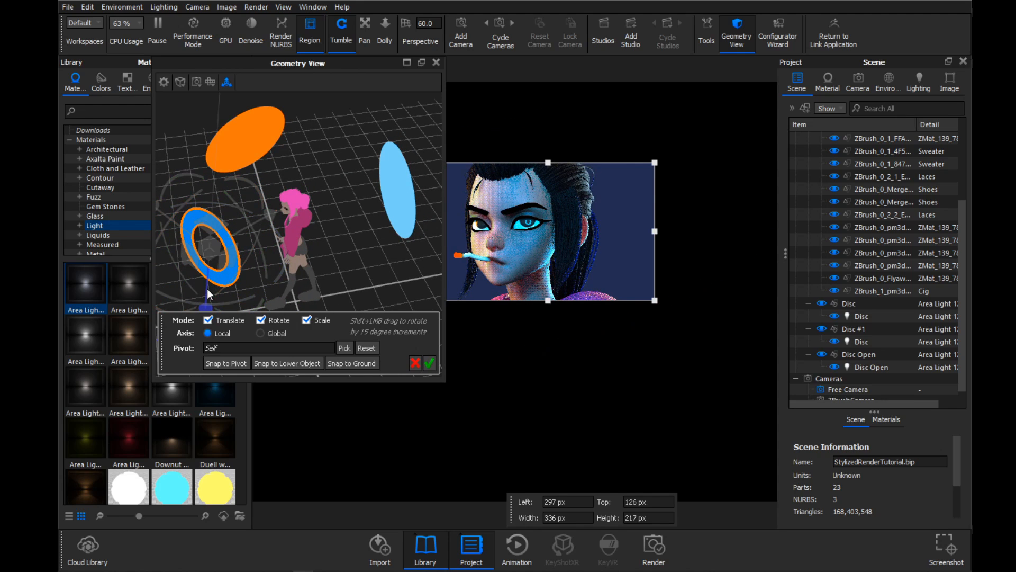
{"action": "left_click_drag", "start_coordinate": [207, 290], "coordinate": [212, 268]}
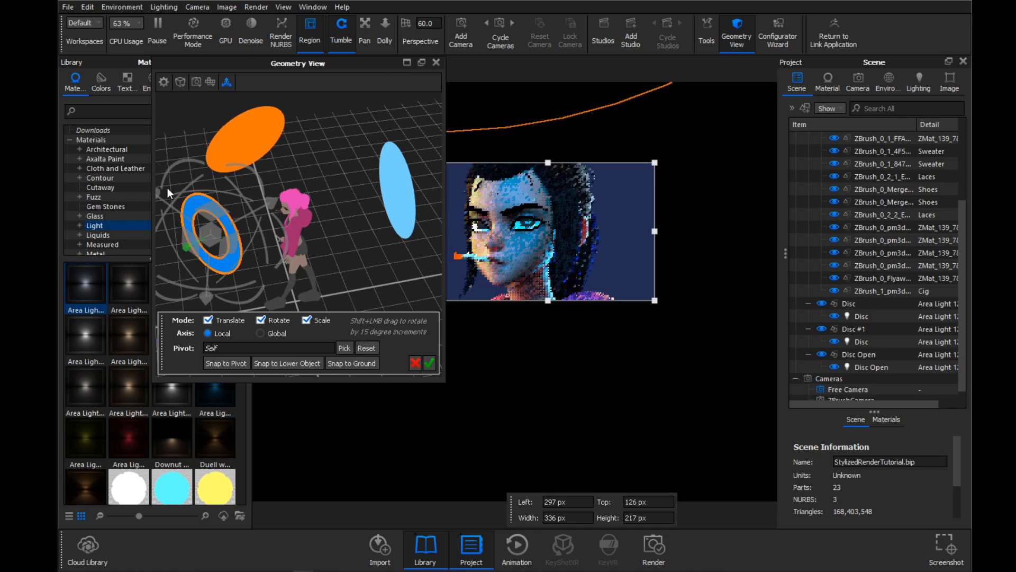
{"action": "left_click_drag", "start_coordinate": [159, 197], "coordinate": [148, 189]}
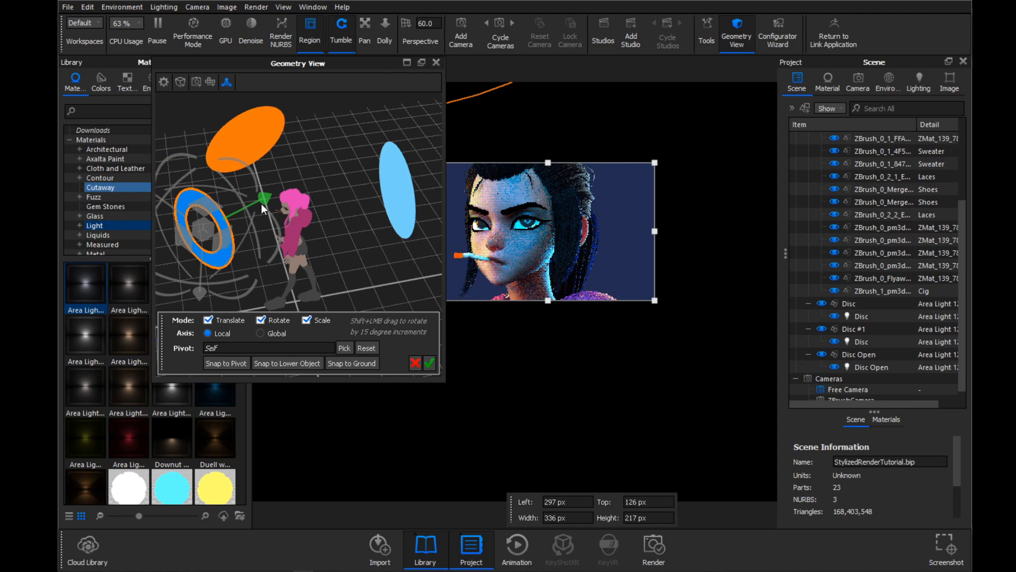
{"action": "left_click_drag", "start_coordinate": [376, 227], "coordinate": [338, 277]}
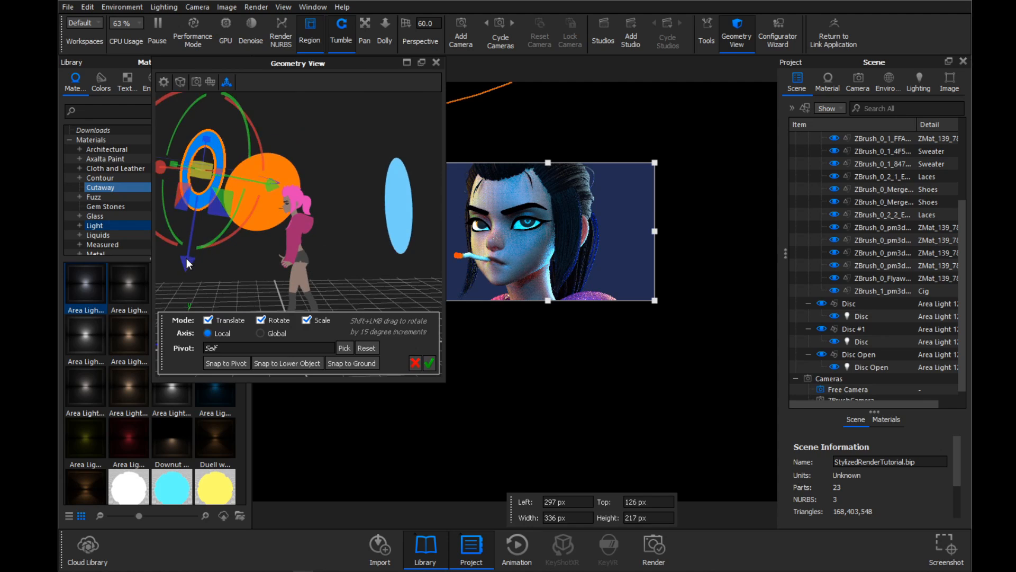
{"action": "left_click_drag", "start_coordinate": [186, 257], "coordinate": [188, 255]}
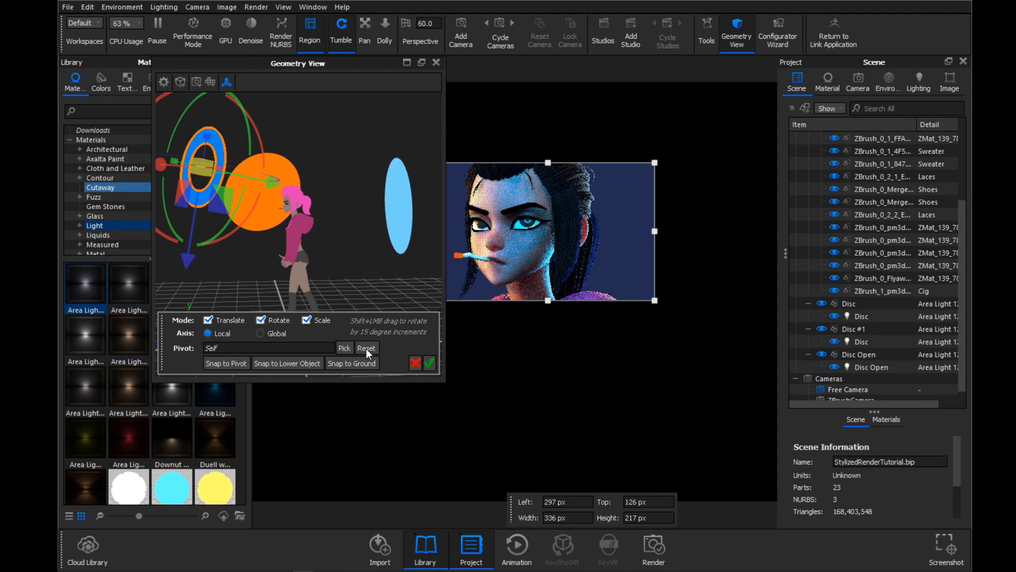
{"action": "left_click", "coordinate": [428, 363]}
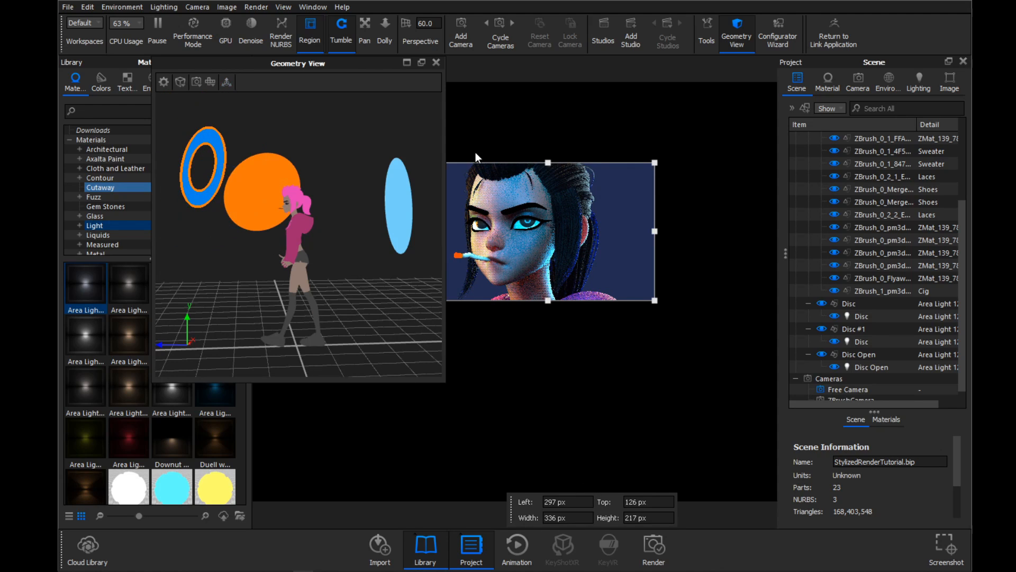
{"action": "left_click", "coordinate": [436, 63]}
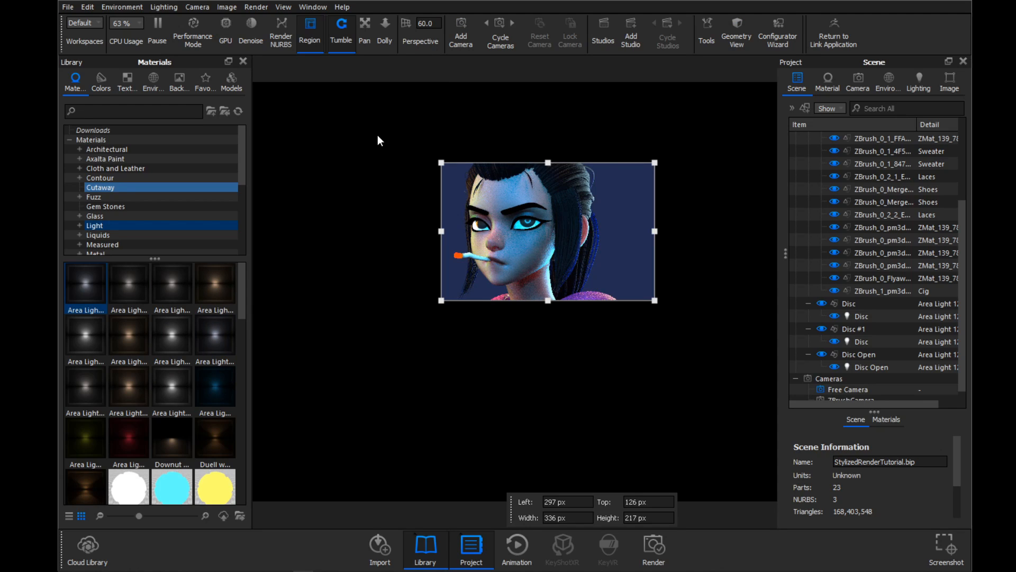
- Rotate the lighting environment to 349°
{"action": "left_click", "coordinate": [882, 79]}
{"action": "left_click_drag", "start_coordinate": [853, 340], "coordinate": [867, 342]}
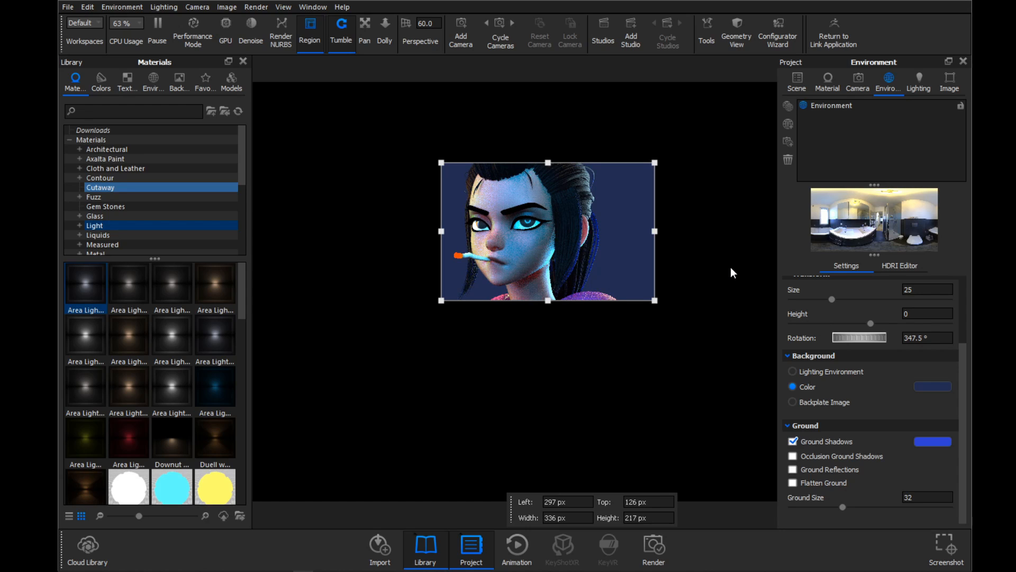
{"action": "mouse_move", "coordinate": [871, 339]}
{"action": "left_mouse_down"}
{"action": "mouse_move", "coordinate": [893, 340]}
{"action": "mouse_move", "coordinate": [871, 337]}
{"action": "left_mouse_up"}
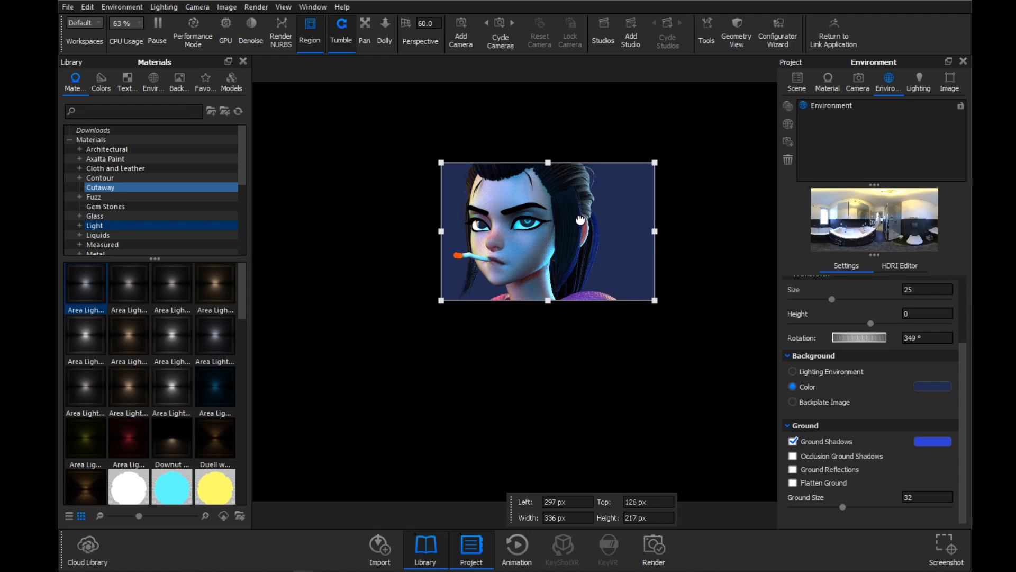
- Duplicate the Disc Open light part in the scene tree
{"action": "left_click", "coordinate": [797, 83]}
{"action": "scroll", "coordinate": [852, 275], "scroll_direction": "down", "scroll_amount": 1}
{"action": "left_click", "coordinate": [858, 341]}
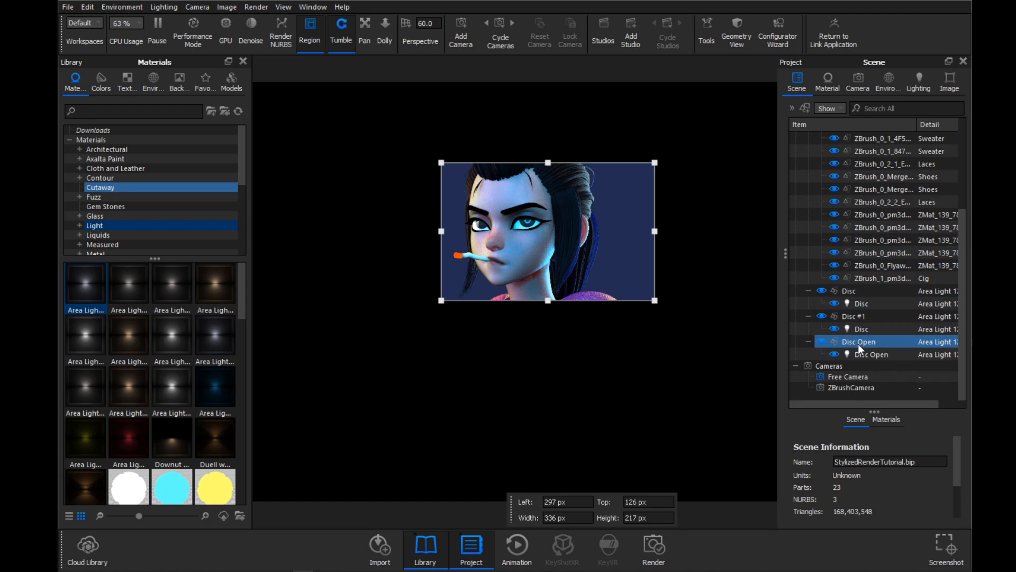
{"action": "left_click", "coordinate": [860, 354]}
{"action": "right_click", "coordinate": [861, 355]}
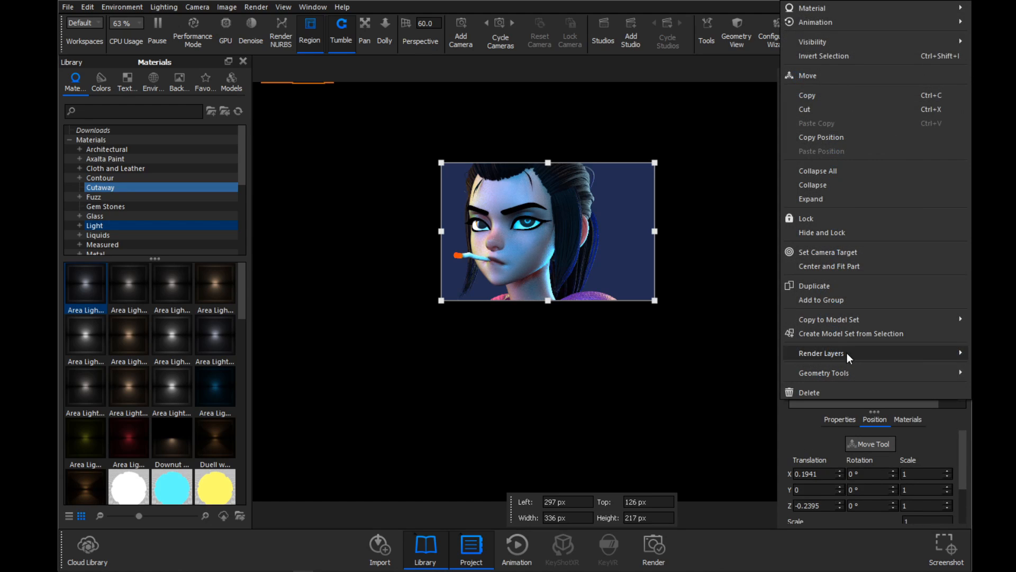
{"action": "left_click", "coordinate": [817, 287]}
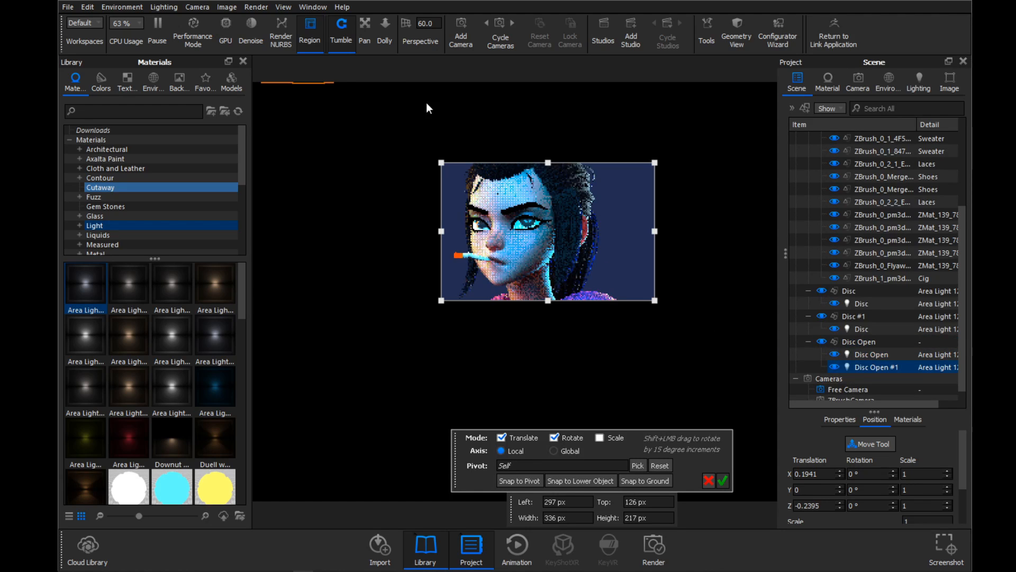
- Reopen the Geometry View and orbit it to see the character and all area lights from the front
{"action": "left_click", "coordinate": [283, 6]}
{"action": "left_click", "coordinate": [313, 7]}
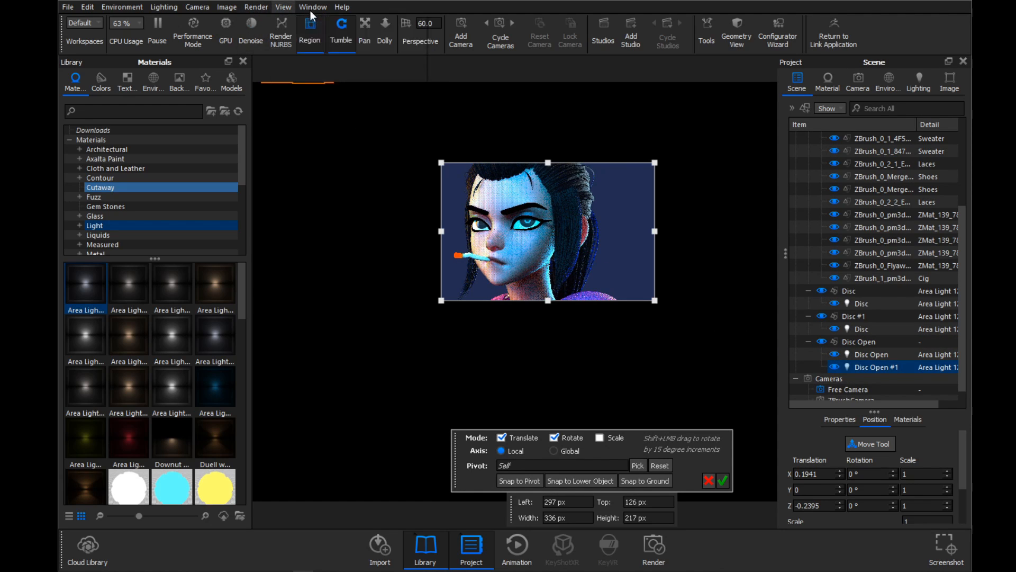
{"action": "left_click", "coordinate": [344, 136]}
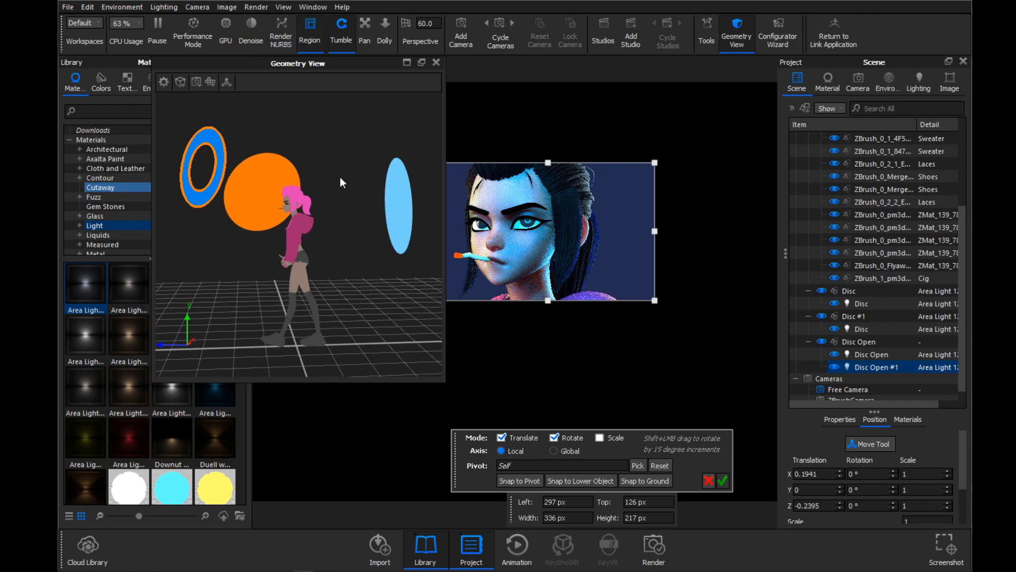
{"action": "left_click_drag", "start_coordinate": [398, 170], "coordinate": [230, 81]}
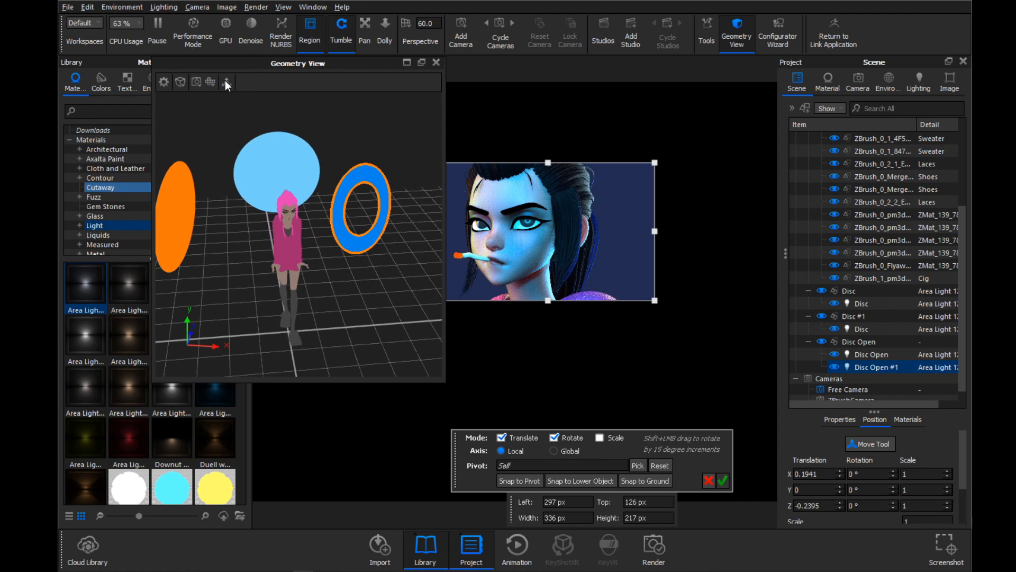
- Try moving the duplicated ring light in front of the character to X 1.181 and rotating it 32.5594° about Z
{"action": "left_click", "coordinate": [226, 82]}
{"action": "left_click_drag", "start_coordinate": [315, 214], "coordinate": [186, 220]}
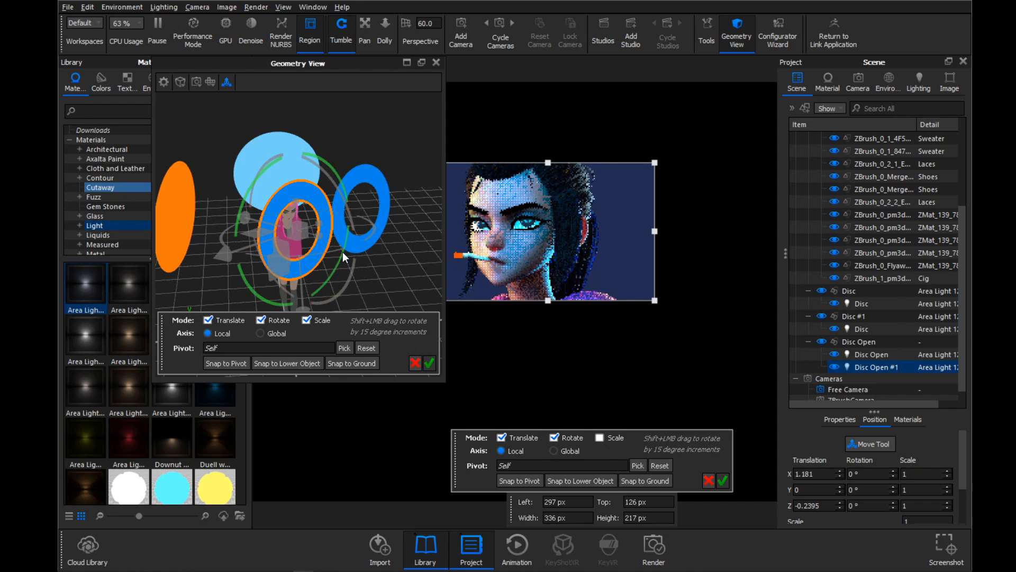
{"action": "left_click_drag", "start_coordinate": [308, 256], "coordinate": [305, 256]}
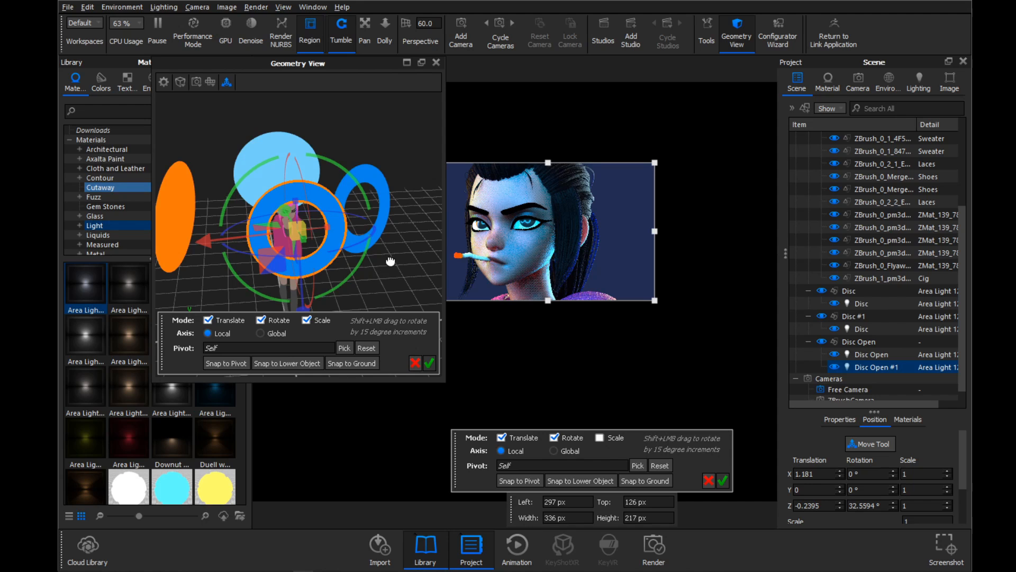
{"action": "left_click_drag", "start_coordinate": [392, 263], "coordinate": [338, 249]}
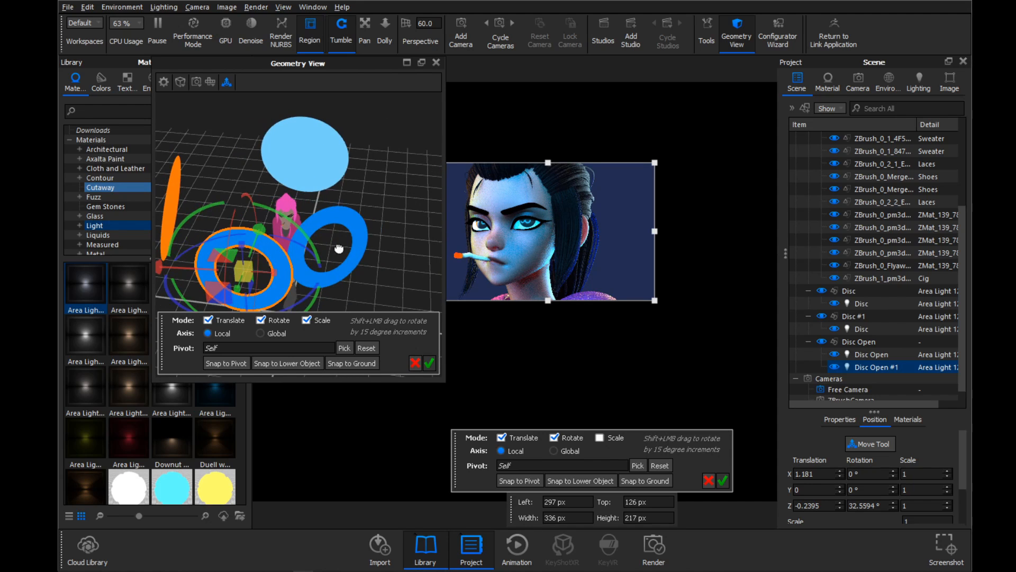
- Try scaling the duplicated ring light to 0.8389 and shifting it to X 1.2552, Y 0.0474, and cancel the transform
{"action": "left_click_drag", "start_coordinate": [248, 269], "coordinate": [225, 271]}
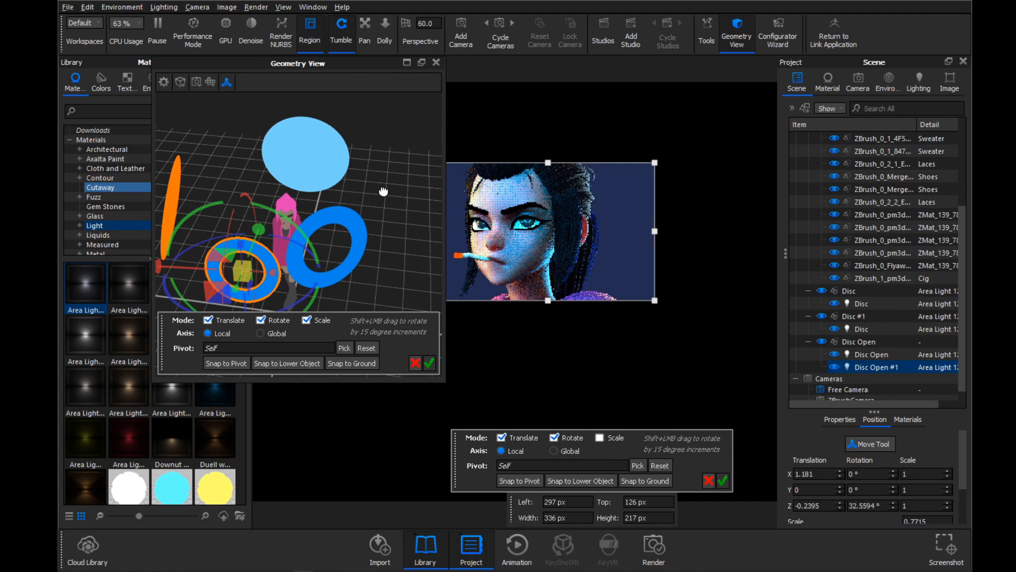
{"action": "left_click_drag", "start_coordinate": [368, 189], "coordinate": [372, 206]}
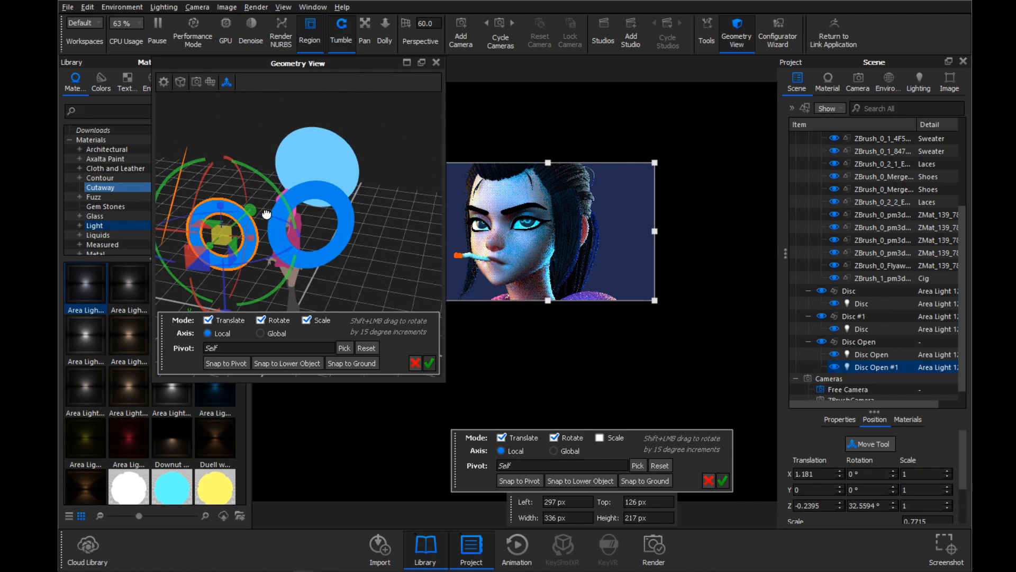
{"action": "left_click_drag", "start_coordinate": [228, 229], "coordinate": [233, 227]}
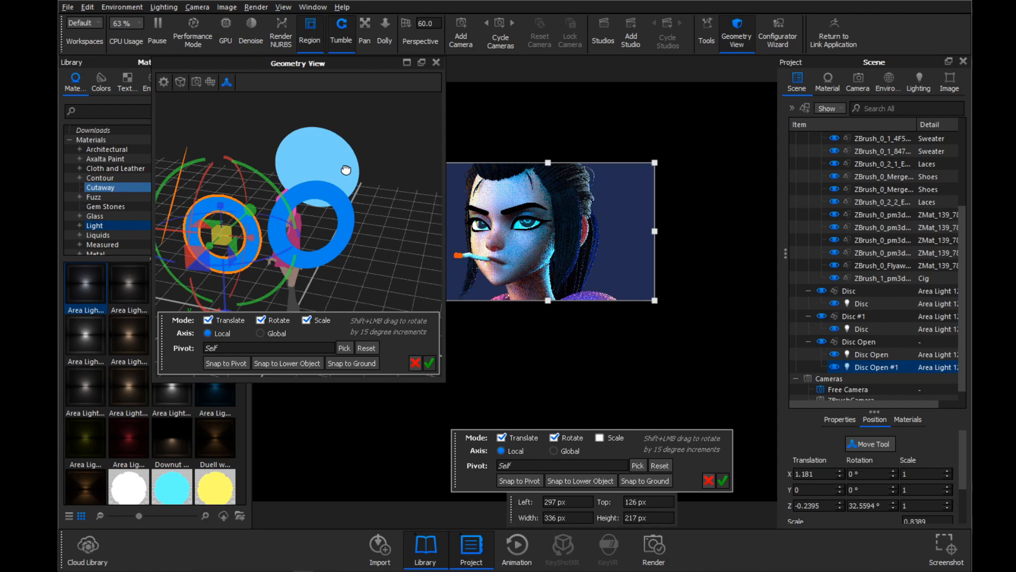
{"action": "left_click_drag", "start_coordinate": [250, 206], "coordinate": [164, 231]}
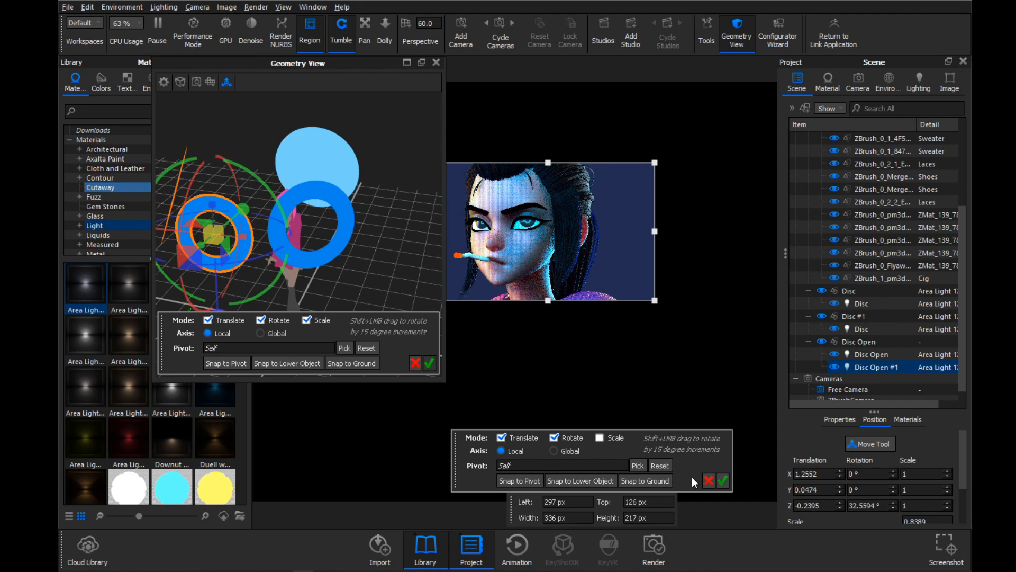
{"action": "left_click", "coordinate": [709, 479]}
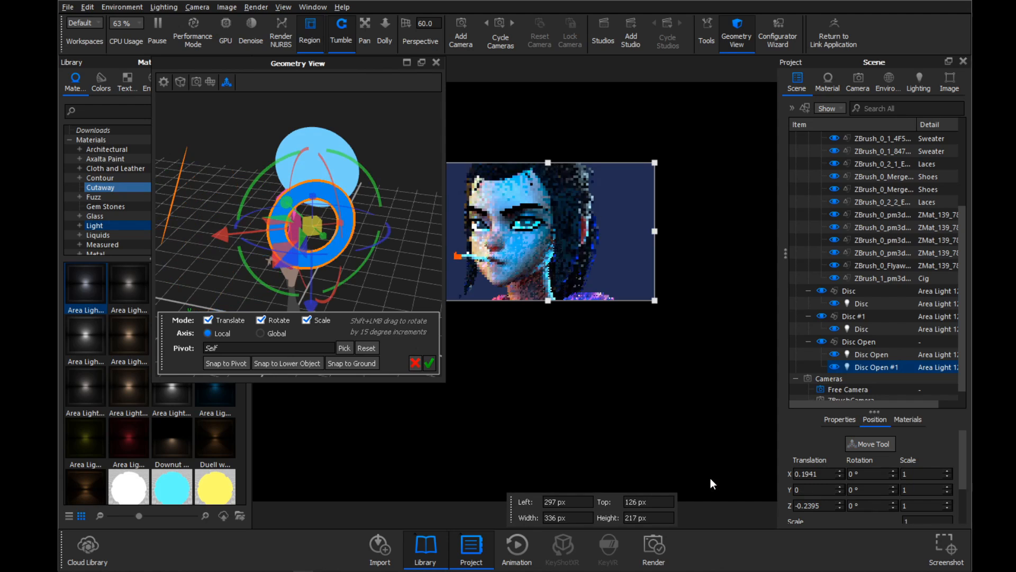
- Delete the Disc Open #1 duplicate light from the scene and confirm the deletion
{"action": "right_click", "coordinate": [857, 365]}
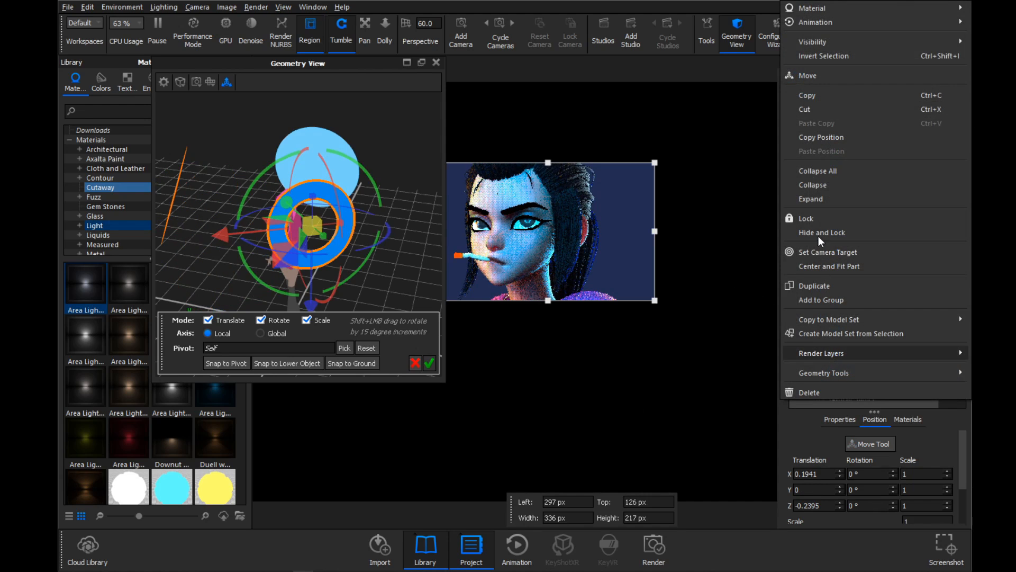
{"action": "left_click", "coordinate": [809, 392]}
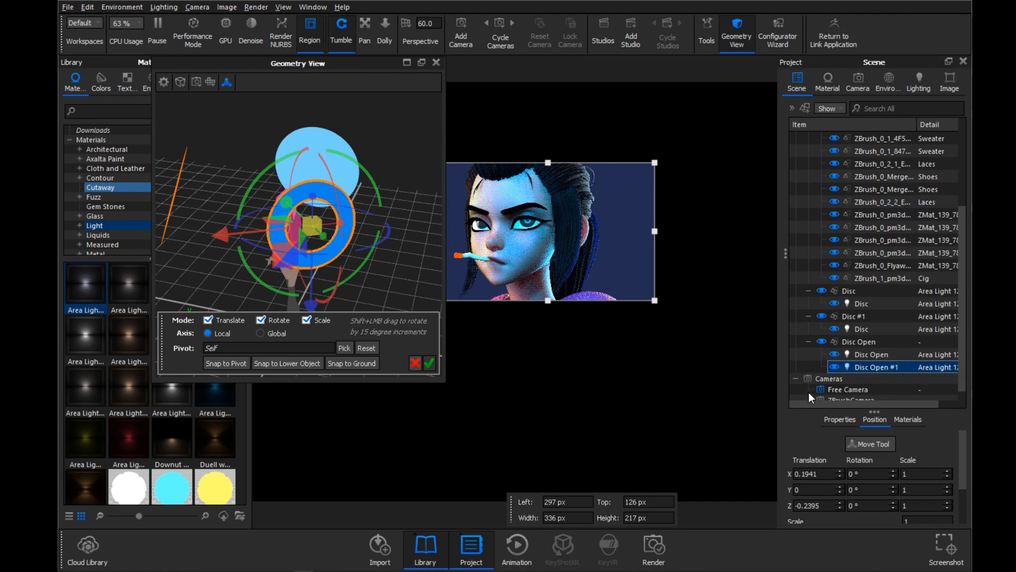
{"action": "left_click", "coordinate": [588, 303]}
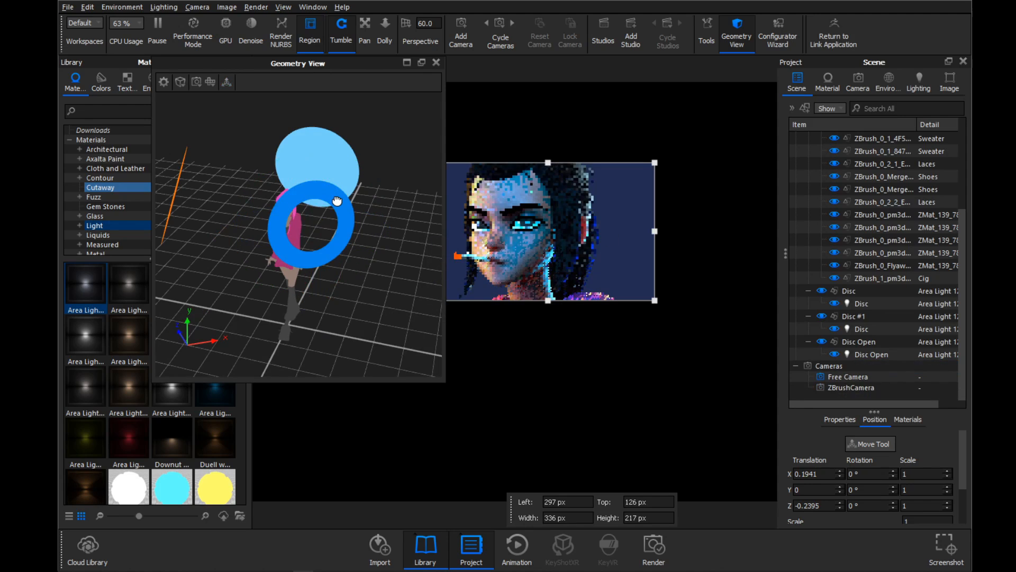
- Select the Disc Open ring light and transform it to about X 0.5102 with a 29.6903° rotation about Z
{"action": "left_click", "coordinate": [879, 354]}
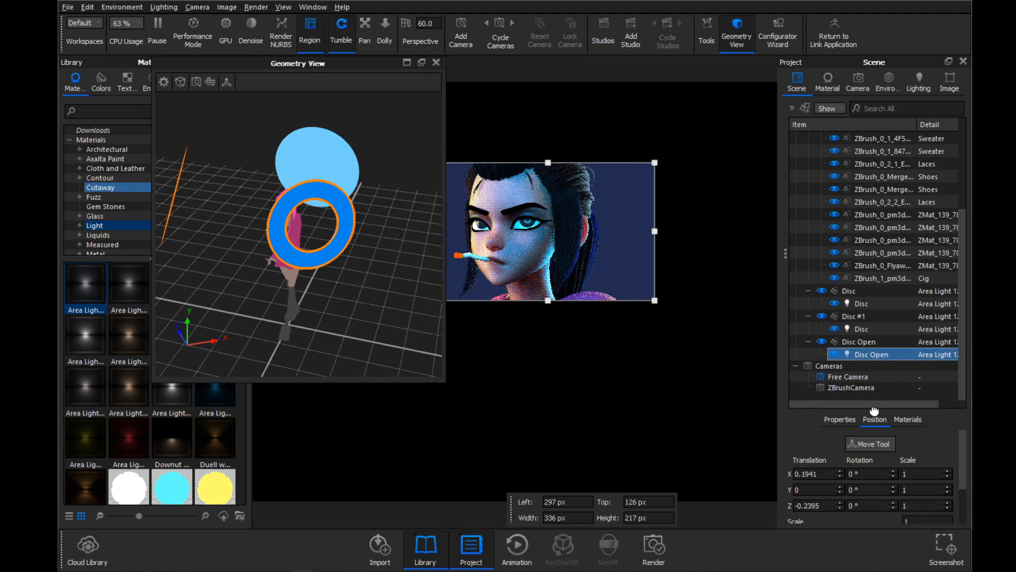
{"action": "left_click", "coordinate": [871, 444]}
{"action": "left_click", "coordinate": [226, 82]}
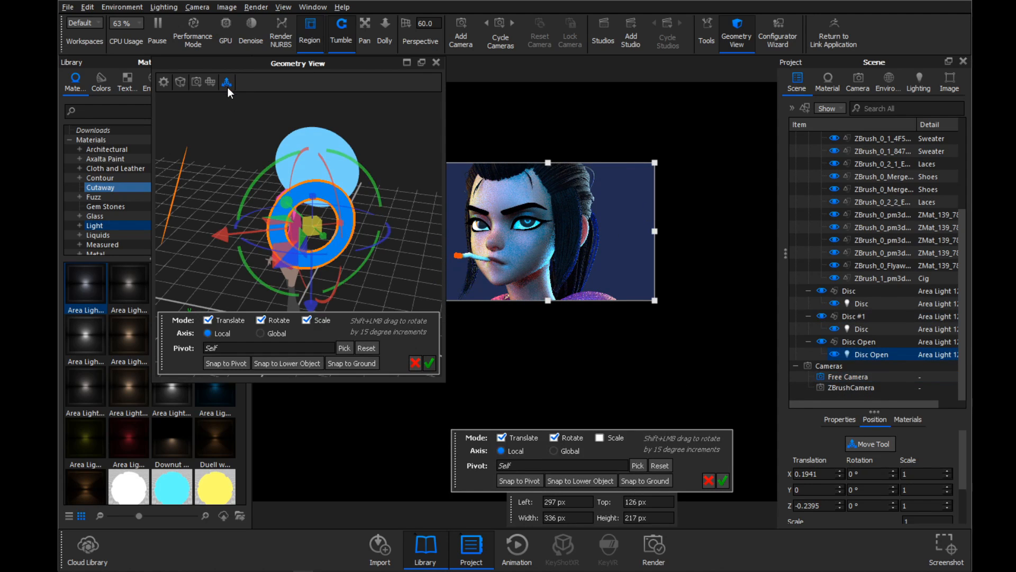
{"action": "left_click_drag", "start_coordinate": [227, 230], "coordinate": [196, 237]}
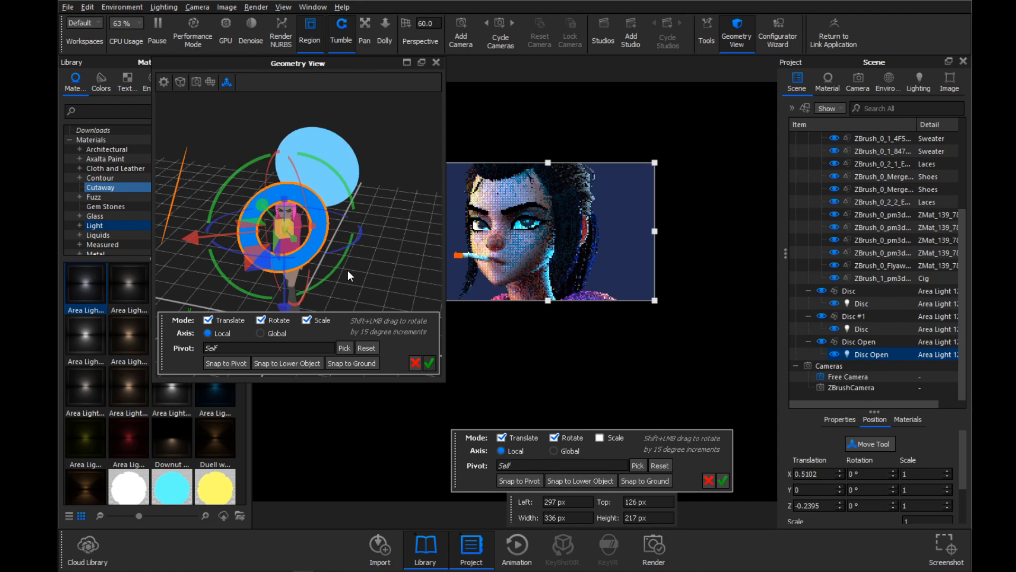
{"action": "mouse_move", "coordinate": [331, 252]}
{"action": "left_mouse_down"}
{"action": "mouse_move", "coordinate": [306, 262]}
{"action": "mouse_move", "coordinate": [321, 260]}
{"action": "left_mouse_up"}
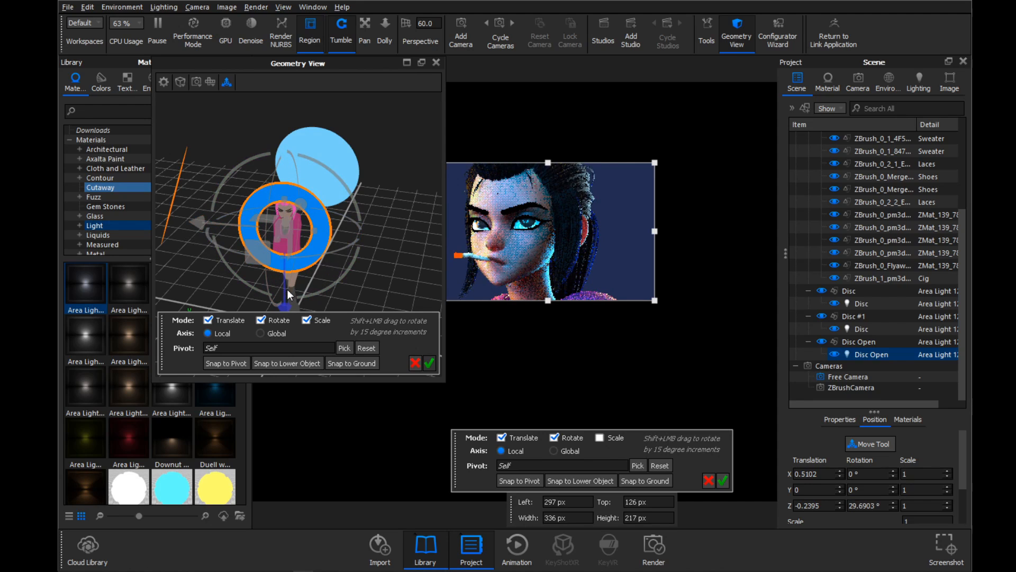
- Move the ring light around the character to about X 0.9592, Y -0.3816, Z 0.0994
{"action": "left_click_drag", "start_coordinate": [200, 220], "coordinate": [179, 217]}
{"action": "left_click_drag", "start_coordinate": [311, 254], "coordinate": [274, 232]}
{"action": "mouse_move", "coordinate": [267, 187]}
{"action": "left_mouse_down"}
{"action": "mouse_move", "coordinate": [200, 167]}
{"action": "mouse_move", "coordinate": [249, 186]}
{"action": "left_mouse_up"}
{"action": "right_click_drag", "start_coordinate": [336, 225], "coordinate": [336, 278], "text": "alt"}
{"action": "left_click_drag", "start_coordinate": [244, 272], "coordinate": [240, 282]}
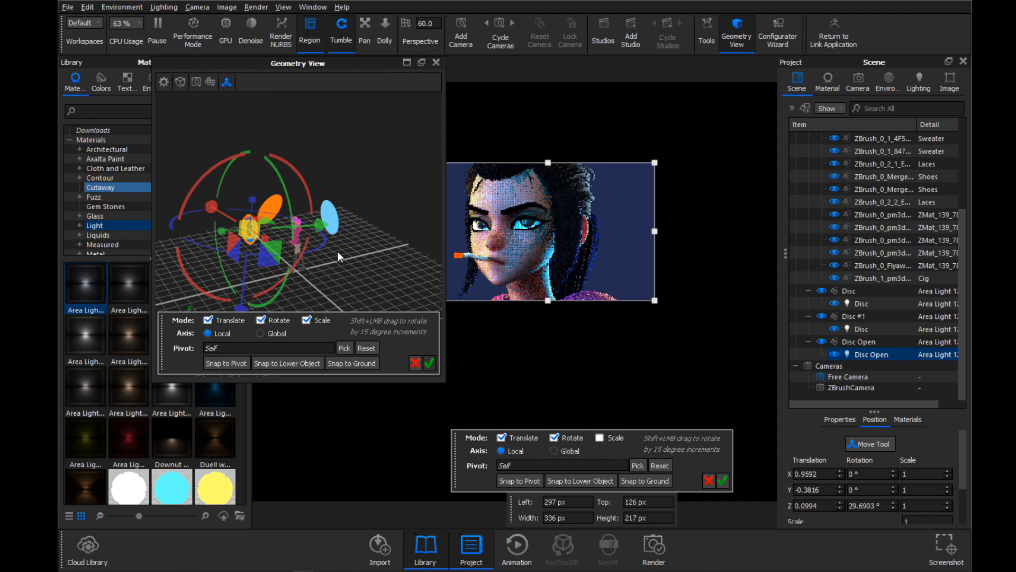
- Enlarge the ring light to a scale of about 2.518 and reposition it to X 1.049, Y -0.3293, rotated 26.2125° about Z
{"action": "left_click_drag", "start_coordinate": [342, 253], "coordinate": [396, 259], "text": "alt"}
{"action": "left_click_drag", "start_coordinate": [206, 224], "coordinate": [286, 233]}
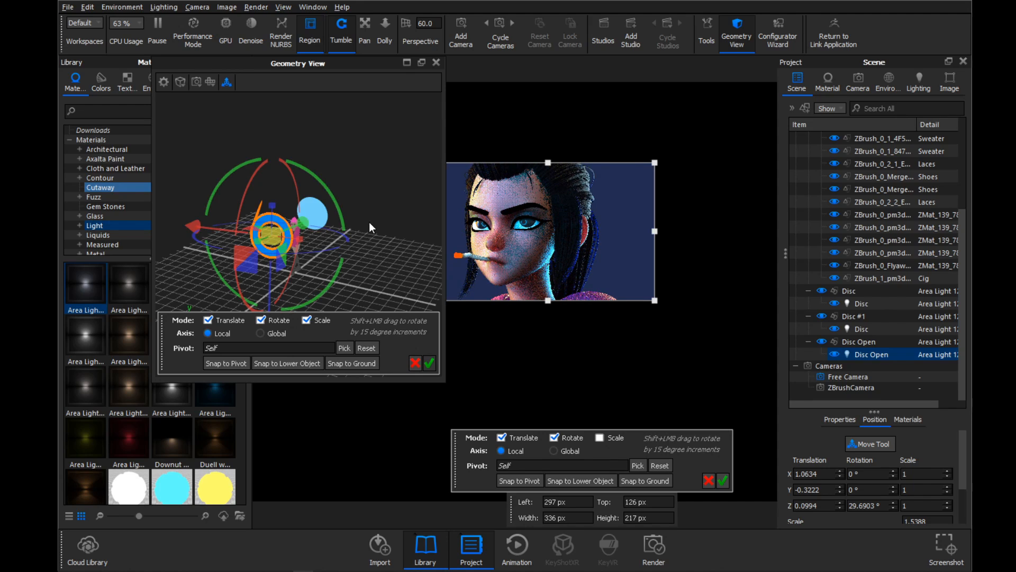
{"action": "left_click_drag", "start_coordinate": [288, 246], "coordinate": [322, 250]}
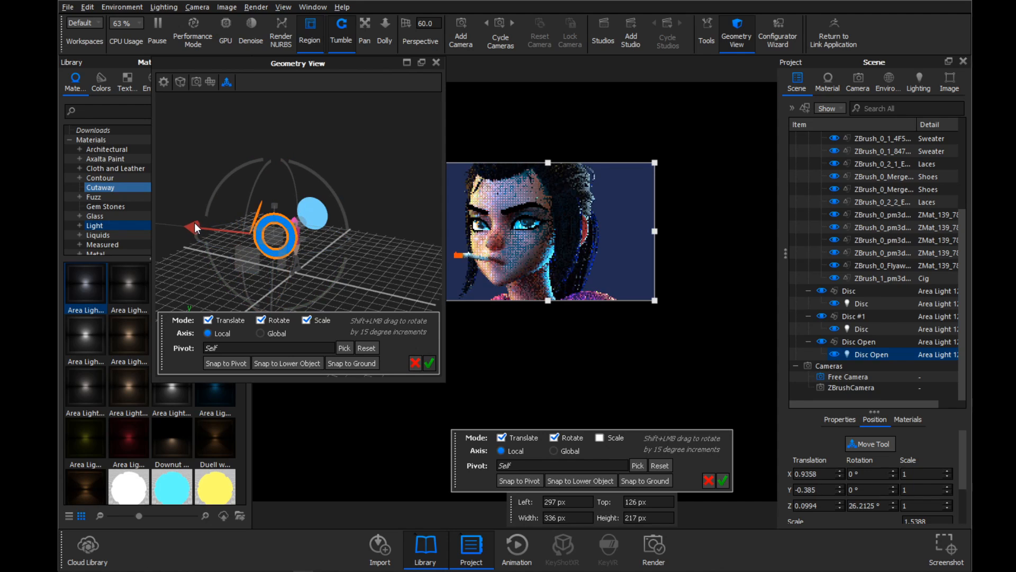
{"action": "left_click_drag", "start_coordinate": [194, 222], "coordinate": [293, 232]}
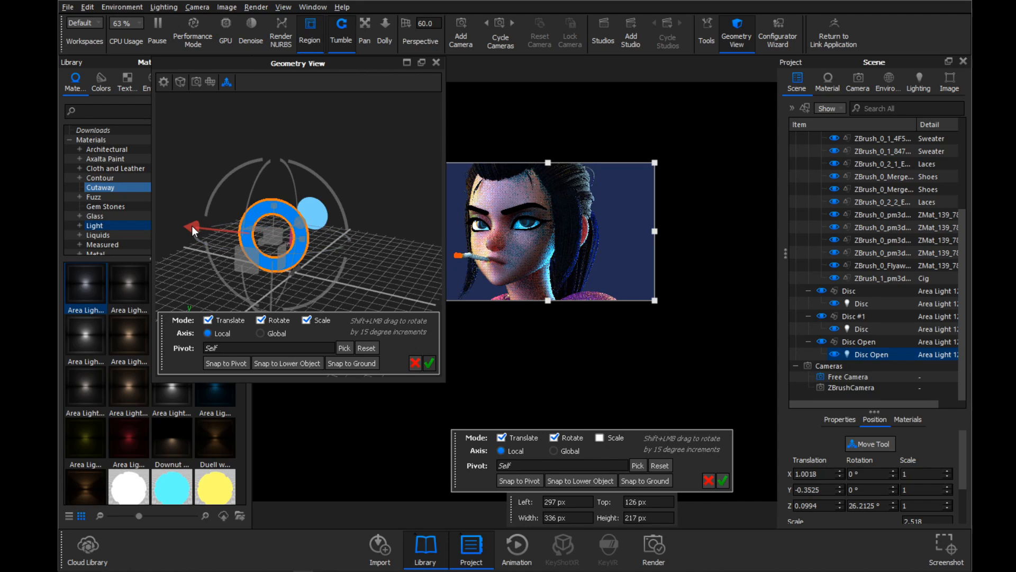
{"action": "left_click_drag", "start_coordinate": [192, 226], "coordinate": [278, 230]}
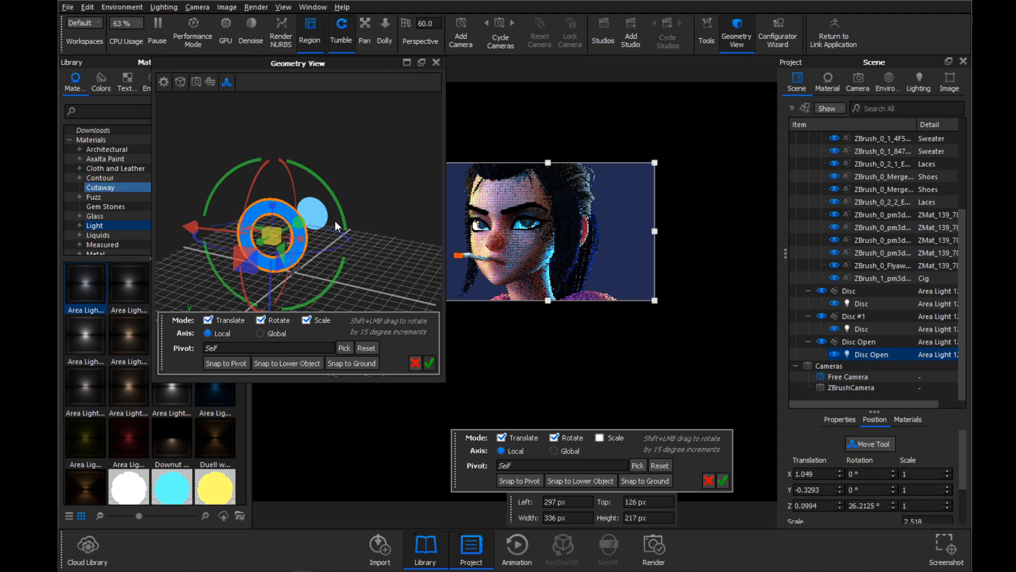
- Shift the ring light to about X 0.4613, Y -0.5812, Z -0.1694 and rotate it to 18.0034° about Z
{"action": "left_click_drag", "start_coordinate": [191, 227], "coordinate": [201, 223]}
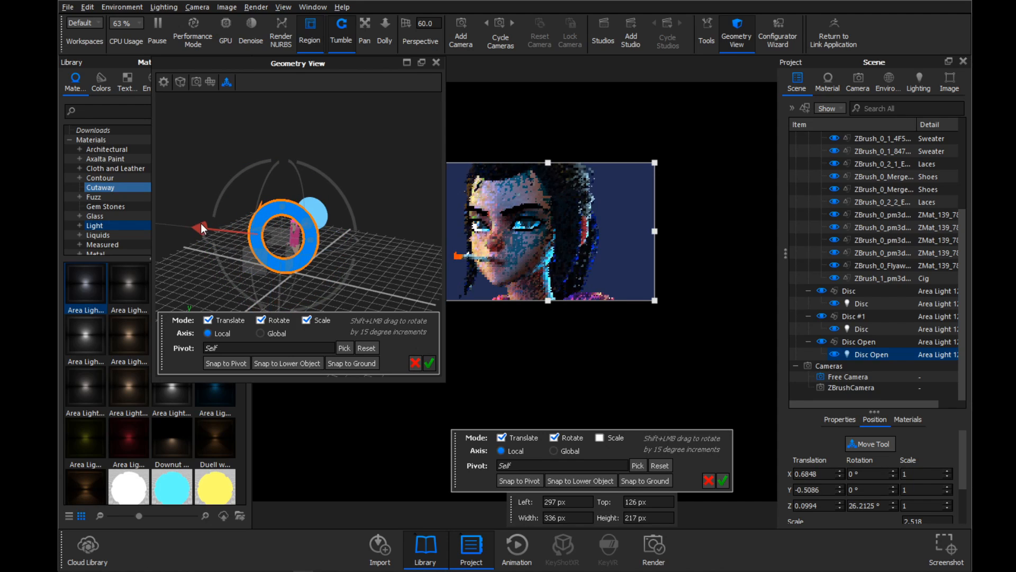
{"action": "left_click_drag", "start_coordinate": [339, 251], "coordinate": [347, 248]}
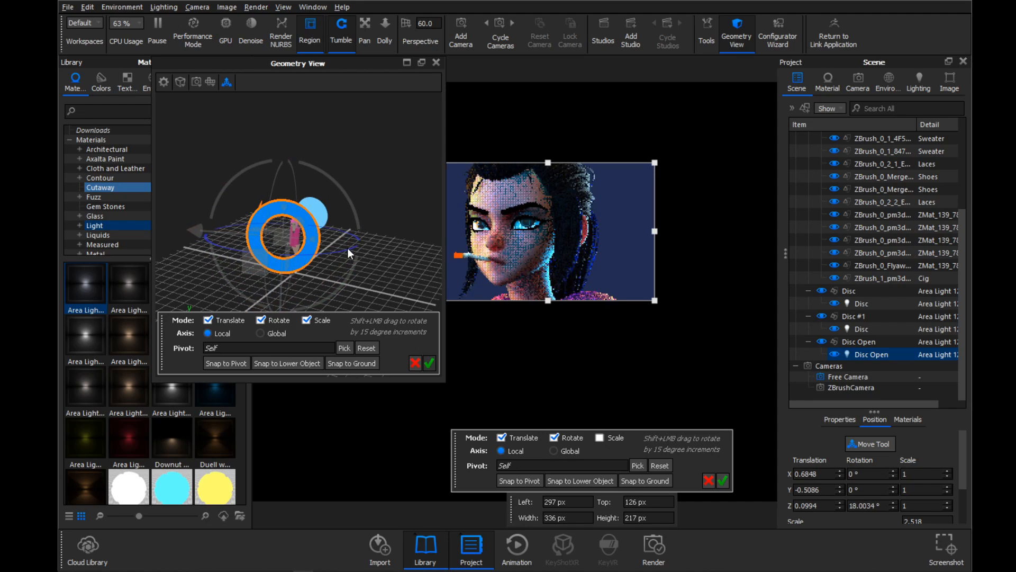
{"action": "left_click_drag", "start_coordinate": [199, 235], "coordinate": [202, 232]}
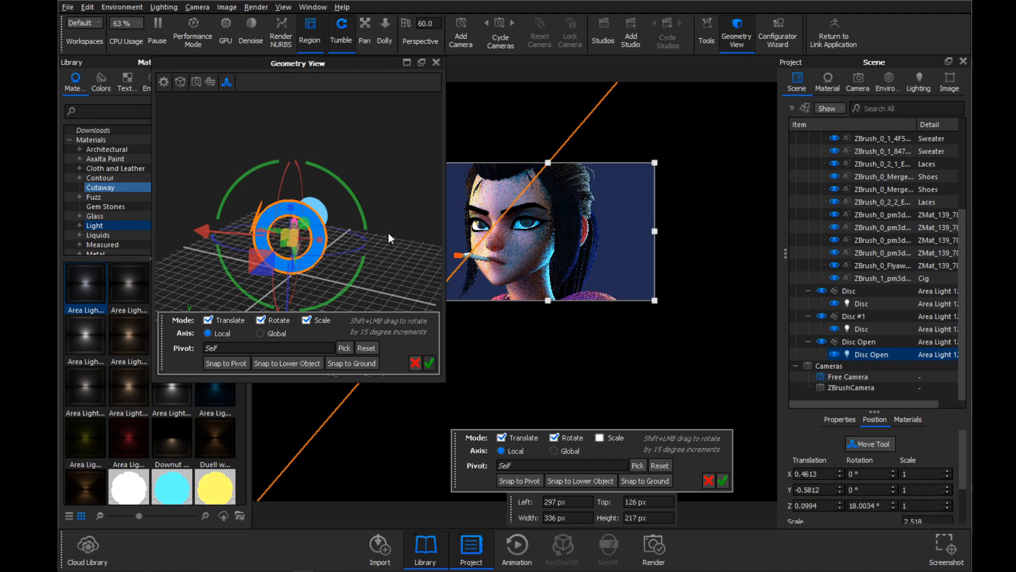
{"action": "left_click_drag", "start_coordinate": [388, 233], "coordinate": [294, 230]}
{"action": "left_click_drag", "start_coordinate": [247, 272], "coordinate": [248, 268]}
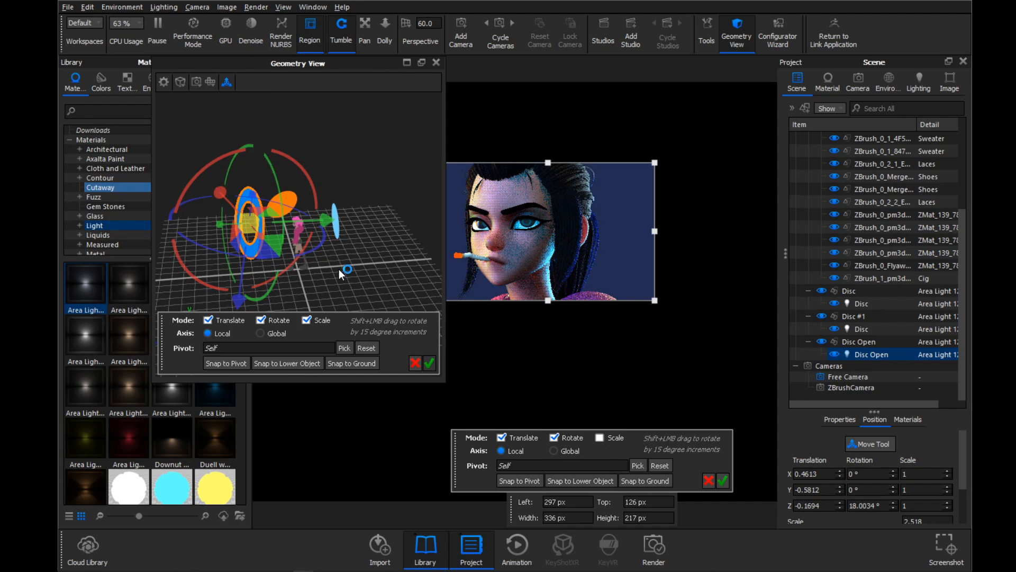
- Move the ring light to about X 0.4133, Y -0.5968, scale it to 1.0278 and apply the transform
{"action": "left_click_drag", "start_coordinate": [338, 269], "coordinate": [415, 264]}
{"action": "left_click_drag", "start_coordinate": [305, 263], "coordinate": [283, 239]}
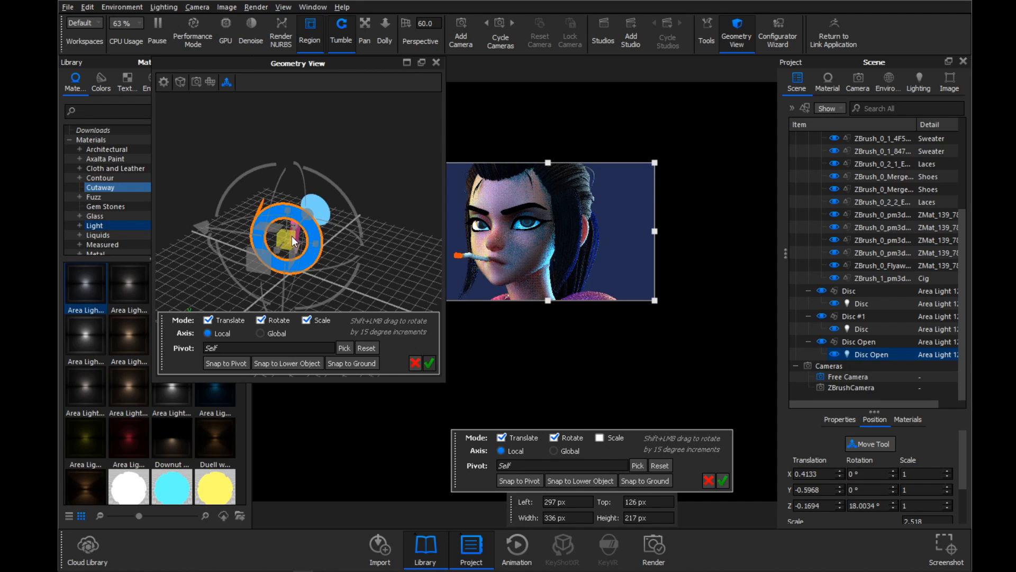
{"action": "left_click_drag", "start_coordinate": [294, 241], "coordinate": [253, 246]}
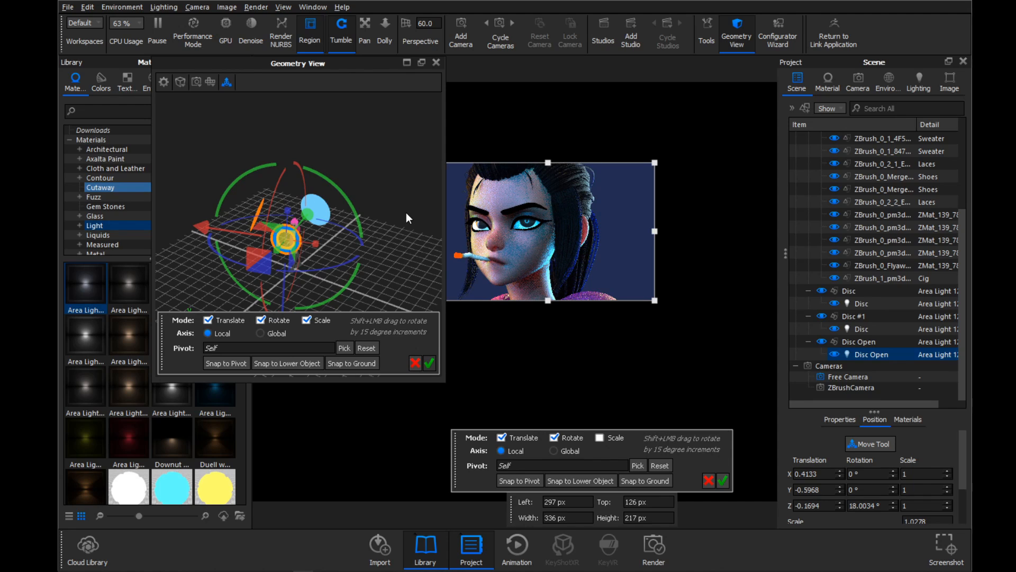
{"action": "left_click", "coordinate": [429, 363]}
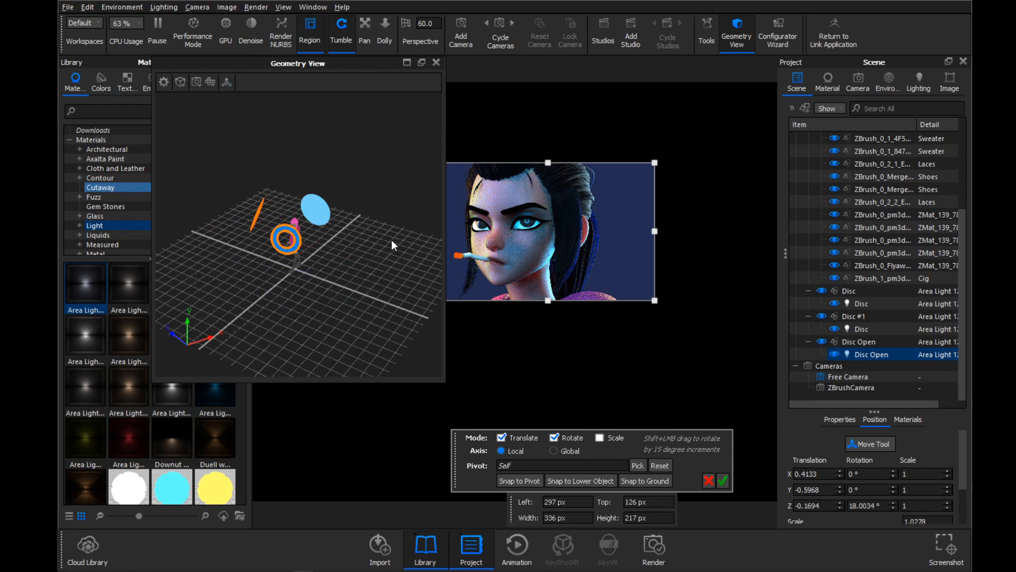
- Open the ring light's Area Light 1200 Lumen Cool #2 material and raise its power to 970 Watt
{"action": "left_click_drag", "start_coordinate": [347, 236], "coordinate": [342, 261]}
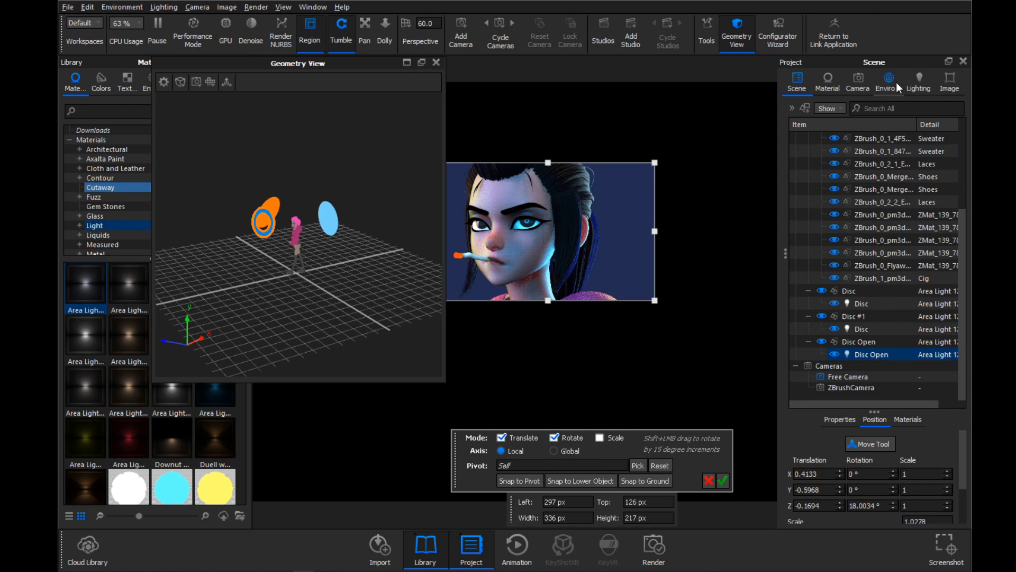
{"action": "left_click", "coordinate": [918, 85]}
{"action": "left_click", "coordinate": [859, 84]}
{"action": "left_click", "coordinate": [837, 84]}
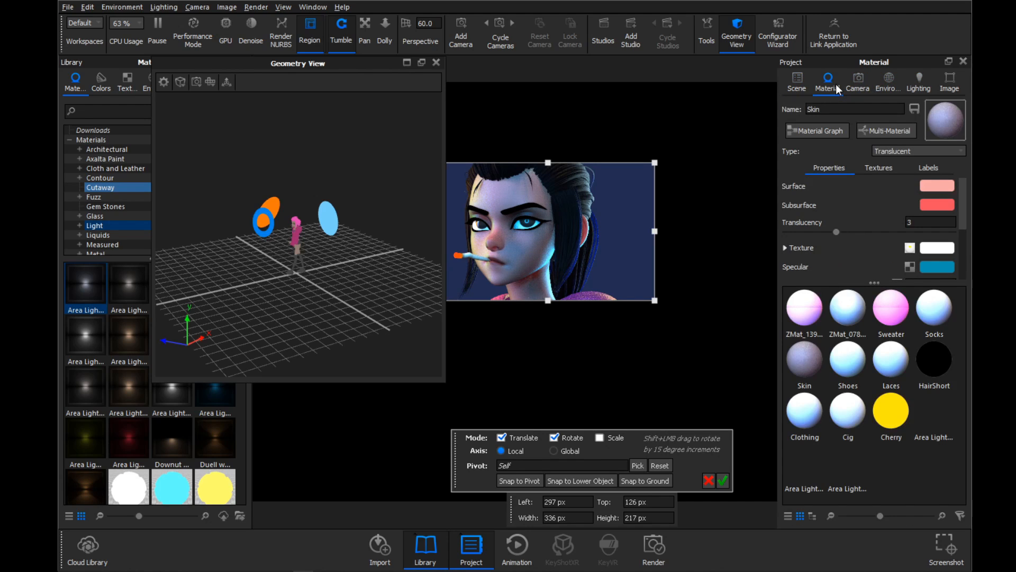
{"action": "scroll", "coordinate": [849, 241], "scroll_direction": "down", "scroll_amount": 3}
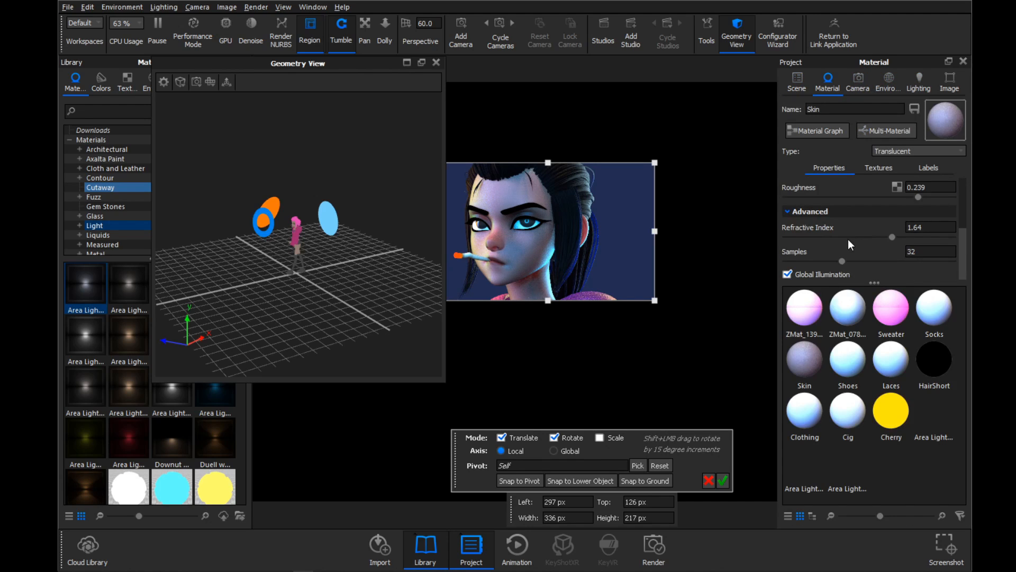
{"action": "scroll", "coordinate": [848, 241], "scroll_direction": "up", "scroll_amount": 3}
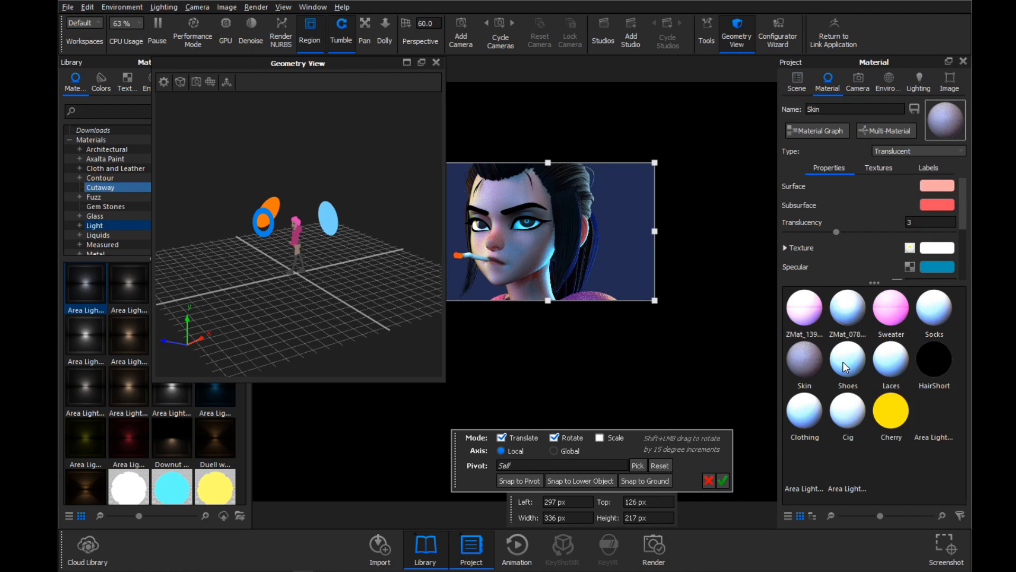
{"action": "left_click", "coordinate": [273, 225]}
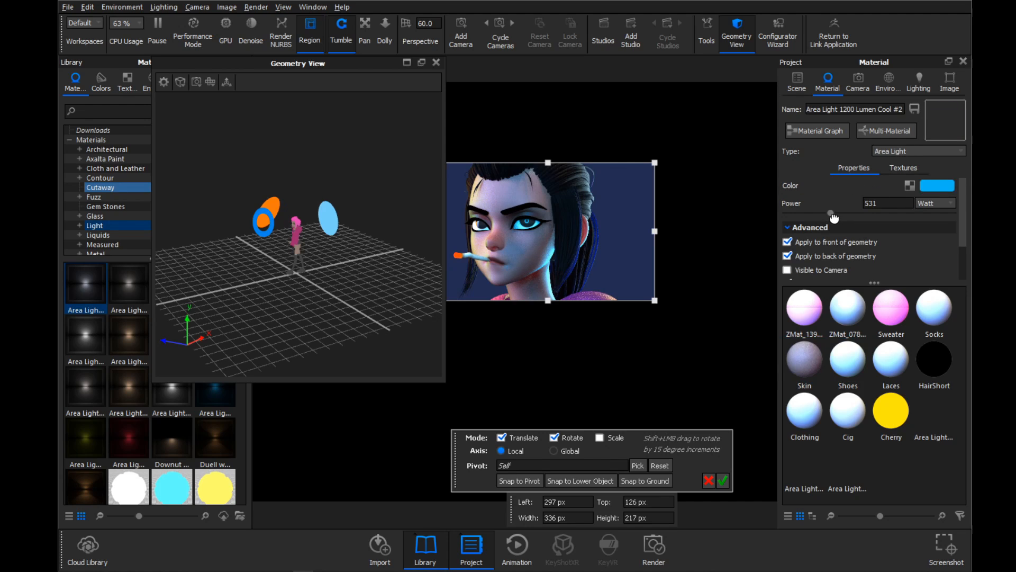
{"action": "left_click_drag", "start_coordinate": [833, 217], "coordinate": [853, 217]}
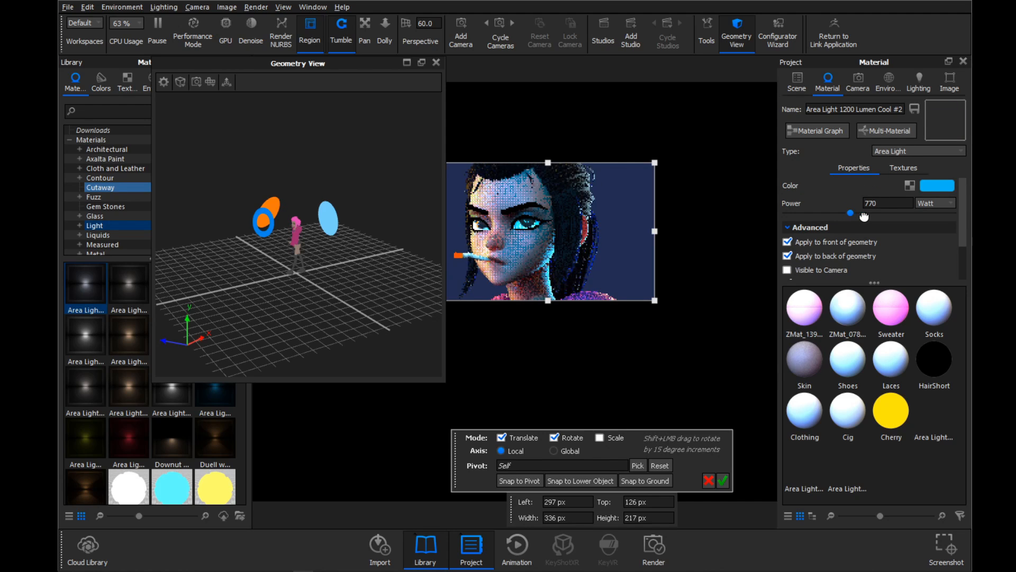
{"action": "left_click_drag", "start_coordinate": [864, 217], "coordinate": [870, 216]}
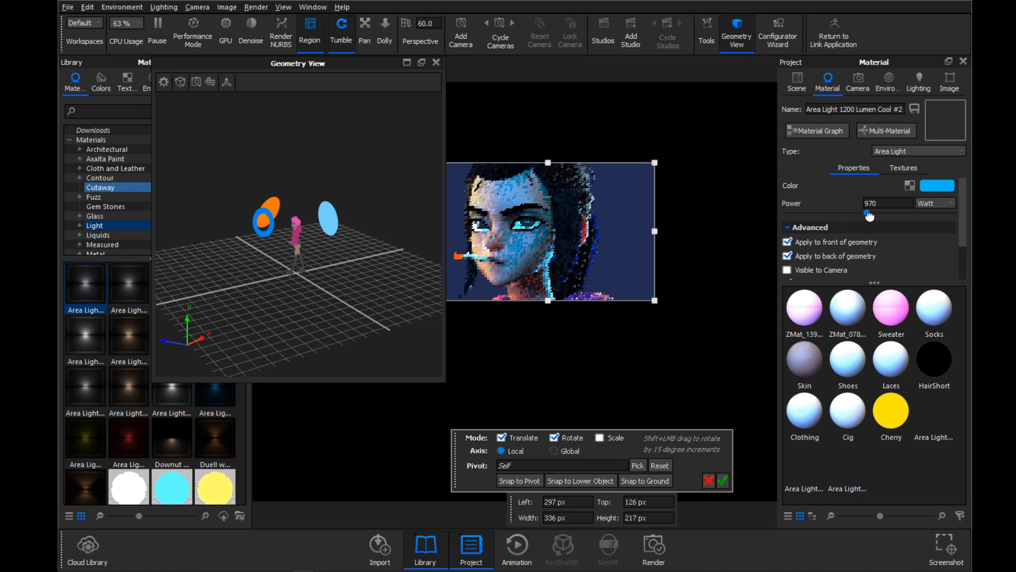
- Change the ring light's color to a lighter, less saturated sky blue
{"action": "left_click", "coordinate": [938, 185]}
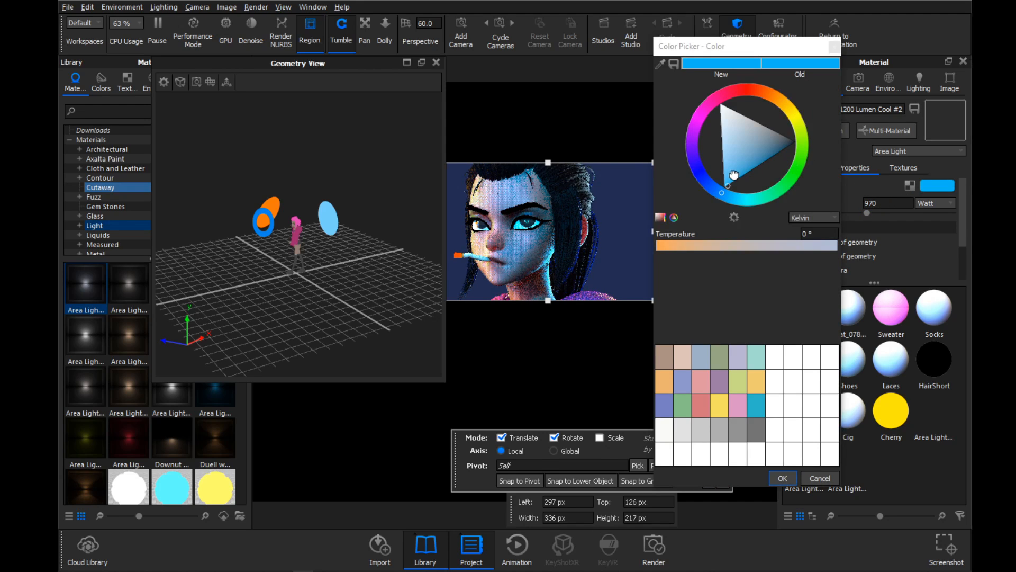
{"action": "left_click_drag", "start_coordinate": [734, 174], "coordinate": [721, 170]}
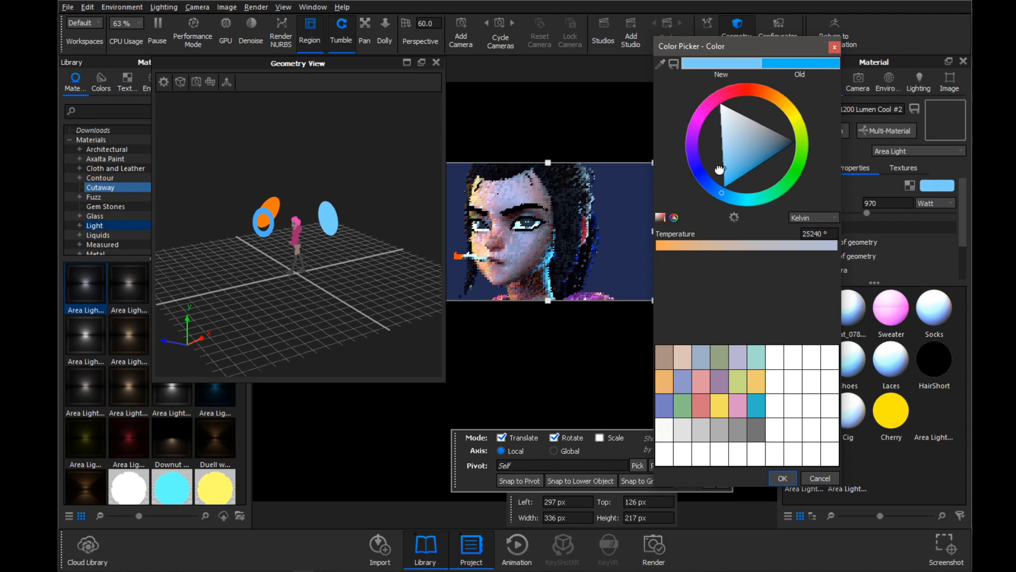
{"action": "left_click", "coordinate": [782, 478]}
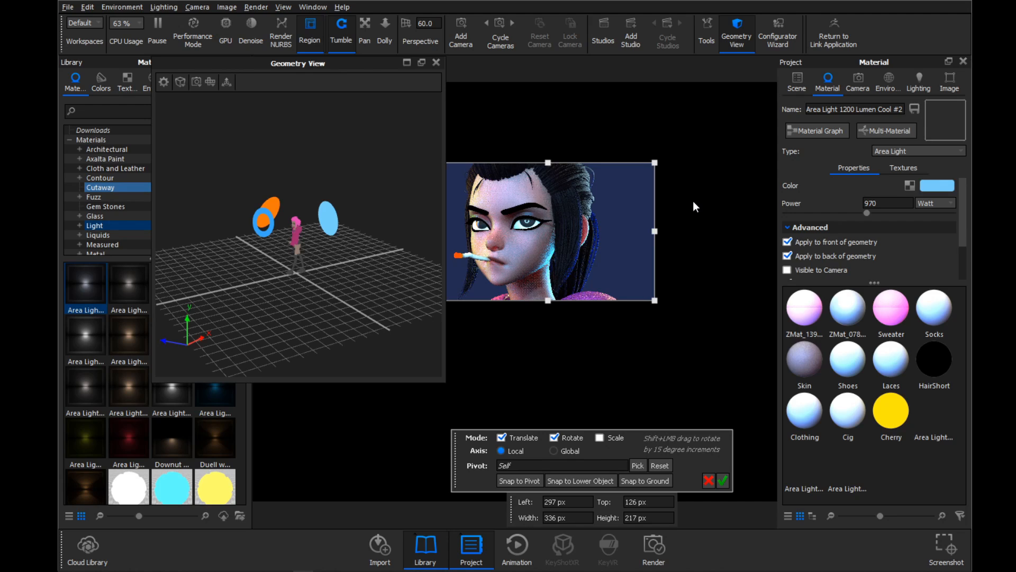
- Close the Geometry View and turn off the render region to inspect the lighting on the character from several angles
{"action": "left_click", "coordinate": [436, 63]}
{"action": "left_click", "coordinate": [309, 33]}
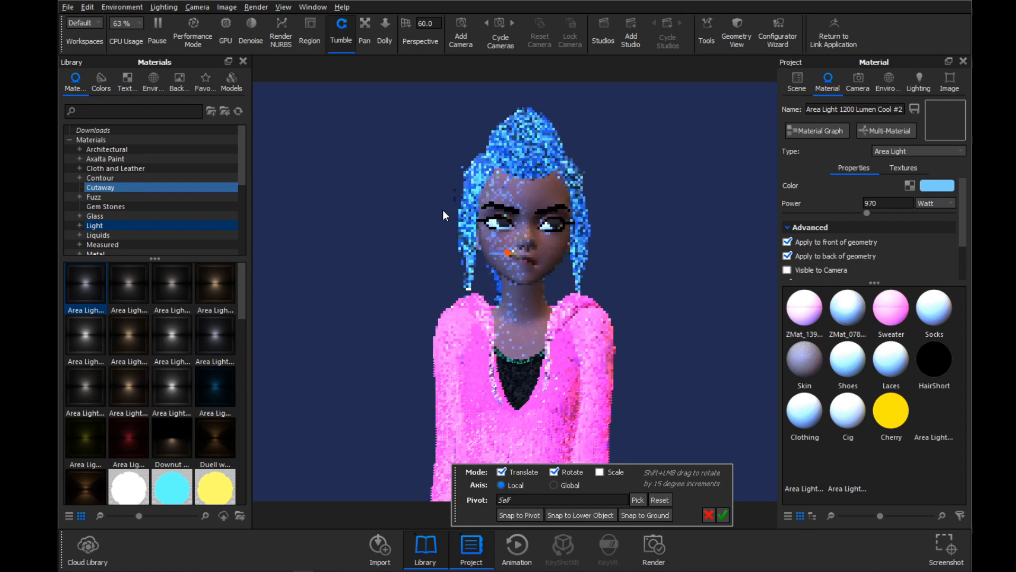
{"action": "left_click_drag", "start_coordinate": [397, 213], "coordinate": [330, 231]}
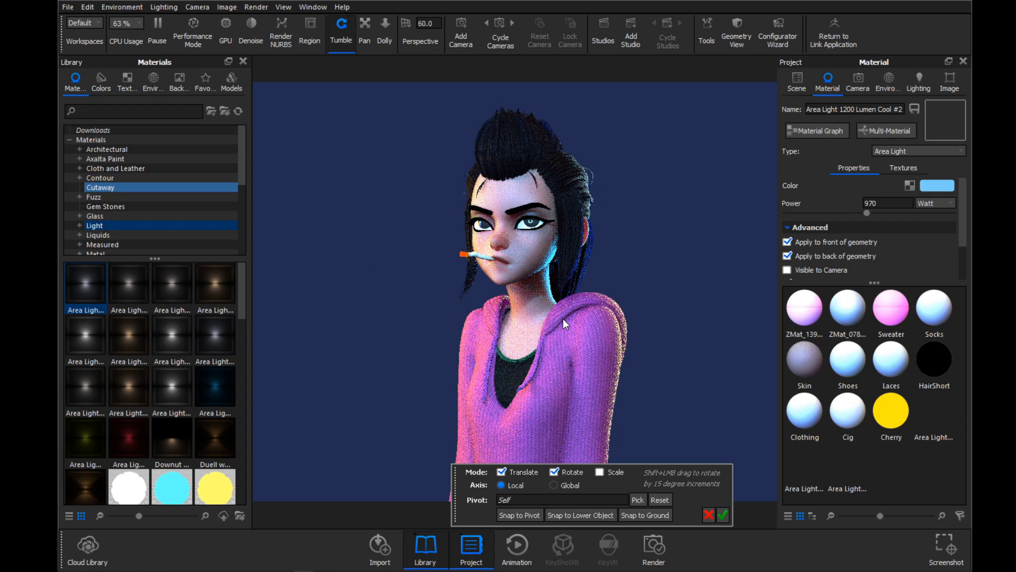
{"action": "left_click_drag", "start_coordinate": [656, 260], "coordinate": [597, 256]}
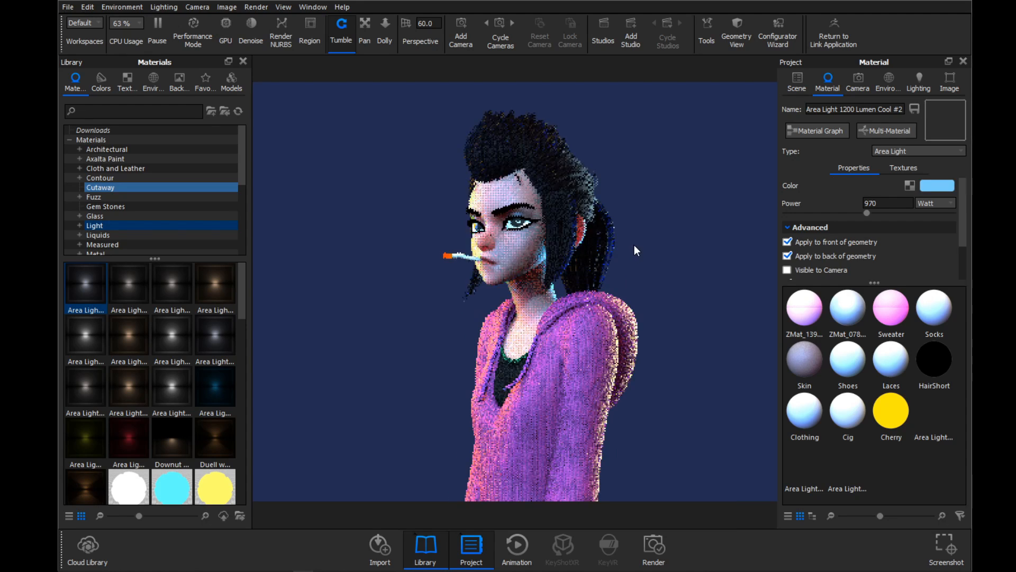
{"action": "left_click_drag", "start_coordinate": [634, 244], "coordinate": [592, 321]}
- Open the Sweater material's graph and arrange its Texture Map, Advanced and Material nodes with space between them
{"action": "double_click", "coordinate": [590, 316]}
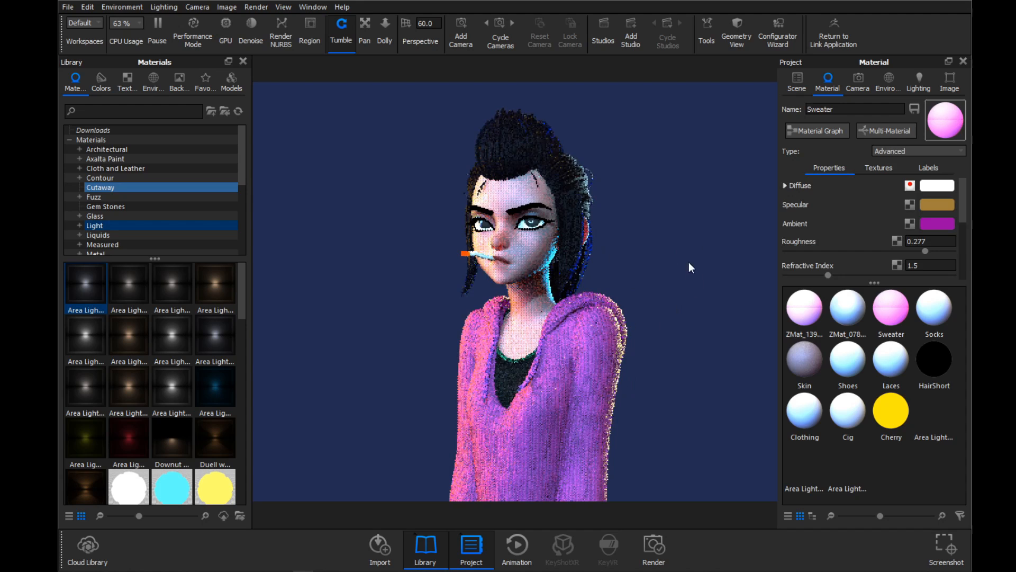
{"action": "left_click", "coordinate": [815, 131]}
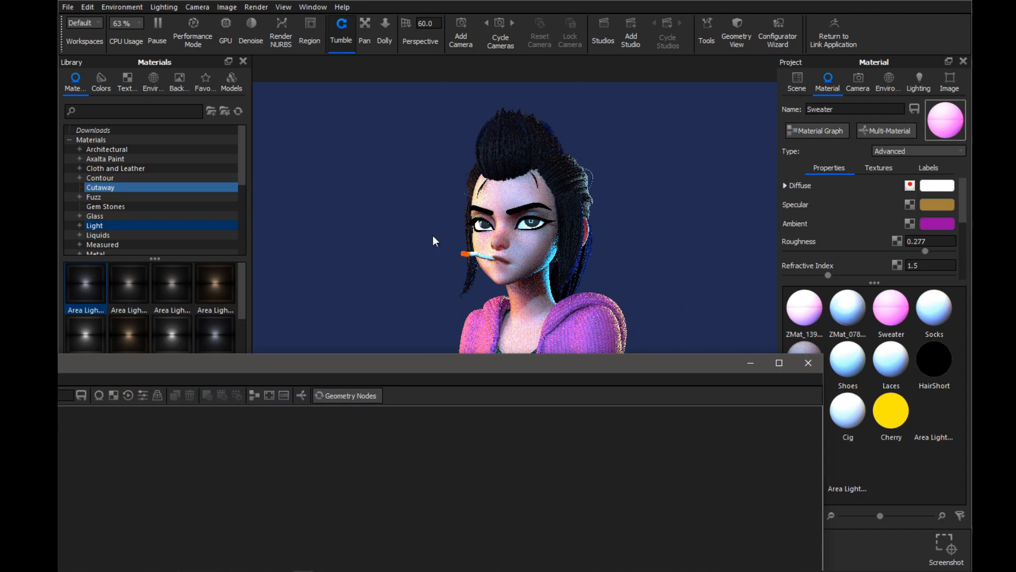
{"action": "left_click_drag", "start_coordinate": [410, 363], "coordinate": [516, 62]}
{"action": "left_click_drag", "start_coordinate": [449, 331], "coordinate": [446, 257]}
{"action": "left_click_drag", "start_coordinate": [286, 355], "coordinate": [257, 249]}
{"action": "left_click_drag", "start_coordinate": [478, 272], "coordinate": [463, 229]}
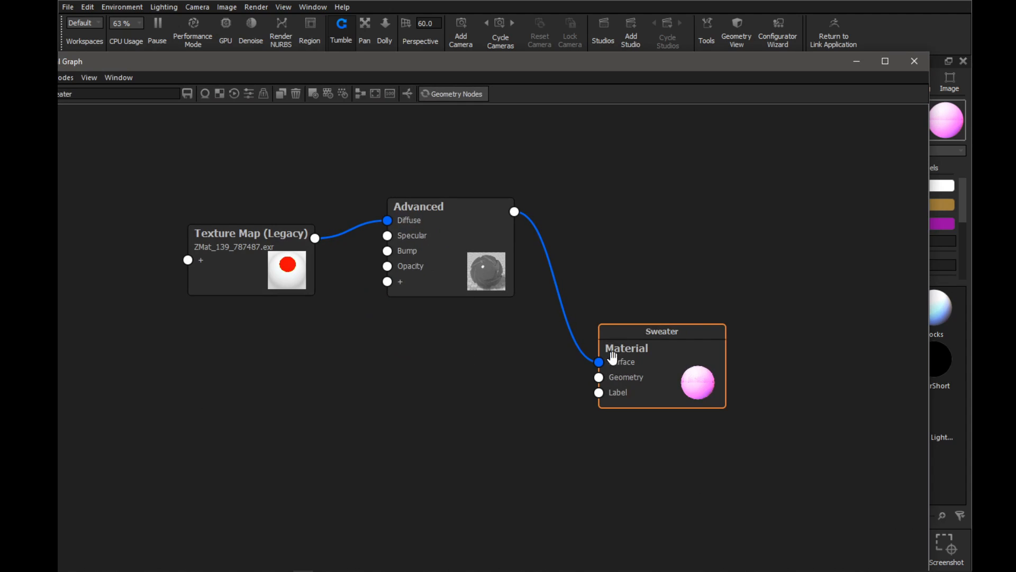
{"action": "left_click_drag", "start_coordinate": [655, 351], "coordinate": [671, 289]}
- Add a Fuzz geometry node to the Sweater material graph below the Advanced node
{"action": "right_click", "coordinate": [402, 384]}
{"action": "left_click", "coordinate": [333, 428]}
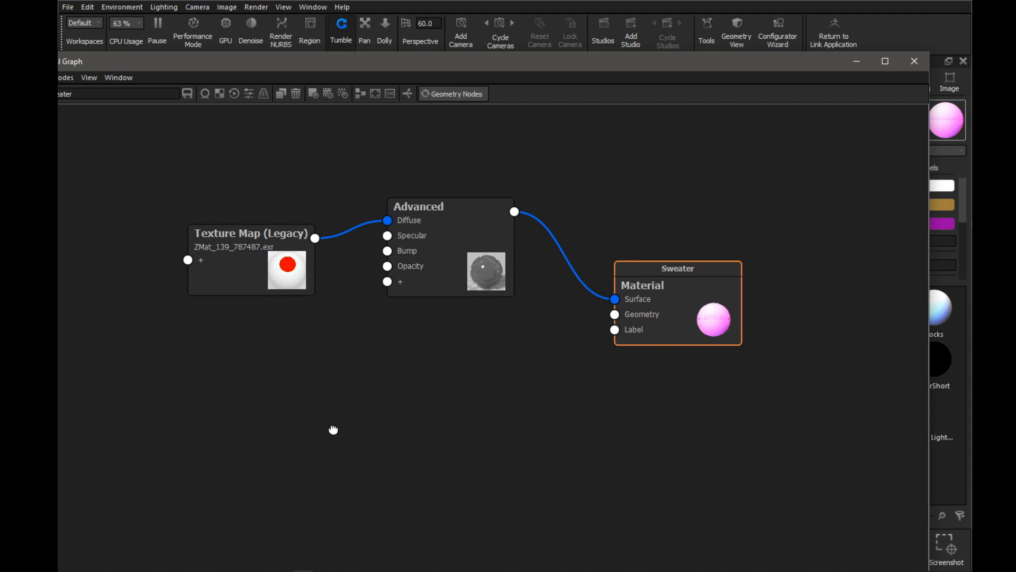
{"action": "right_click", "coordinate": [463, 344]}
{"action": "mouse_move", "coordinate": [494, 365]}
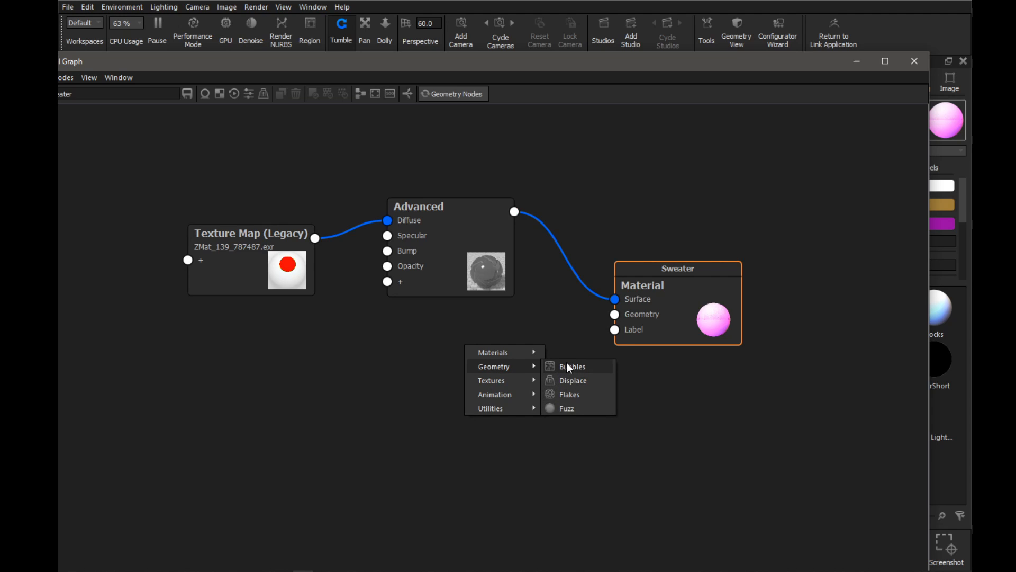
{"action": "left_click", "coordinate": [560, 409]}
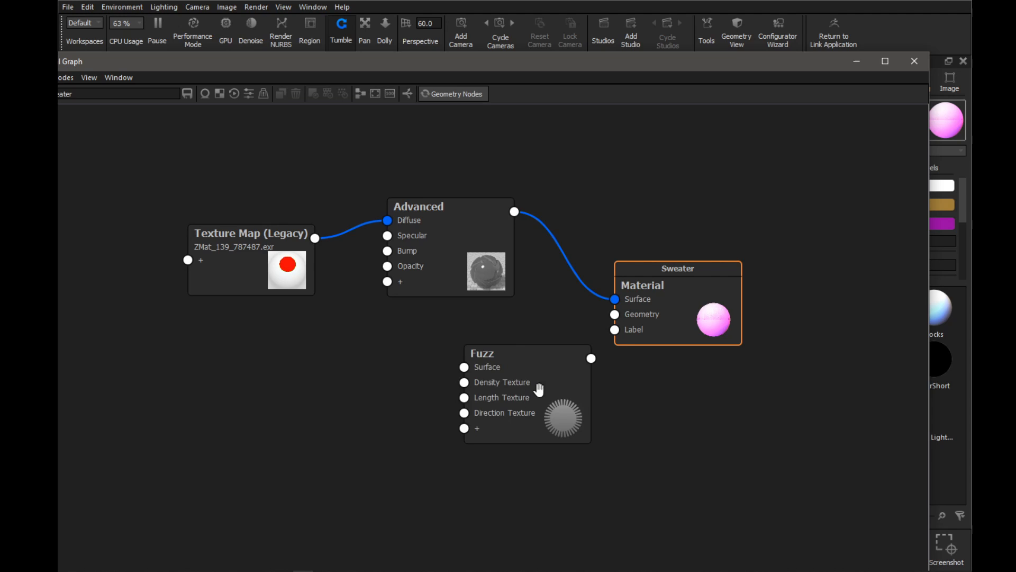
- Connect the Fuzz node to the Sweater material's Geometry input and line up the nodes neatly
{"action": "left_click_drag", "start_coordinate": [543, 356], "coordinate": [614, 315]}
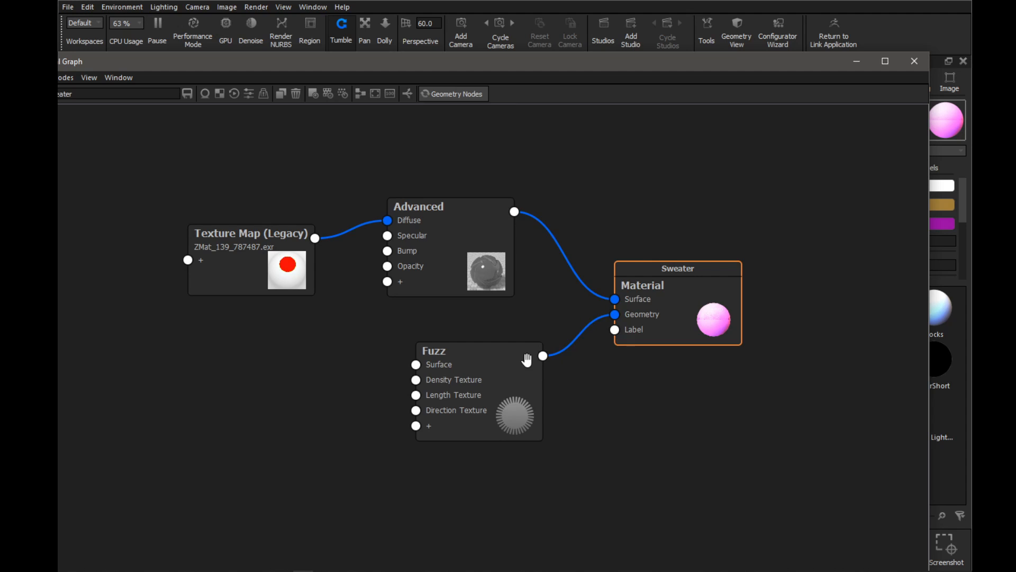
{"action": "left_click_drag", "start_coordinate": [530, 356], "coordinate": [506, 344]}
{"action": "left_click_drag", "start_coordinate": [637, 299], "coordinate": [621, 316]}
{"action": "left_click_drag", "start_coordinate": [557, 65], "coordinate": [546, 229]}
{"action": "left_click_drag", "start_coordinate": [630, 229], "coordinate": [640, 166]}
{"action": "left_click_drag", "start_coordinate": [640, 355], "coordinate": [656, 331]}
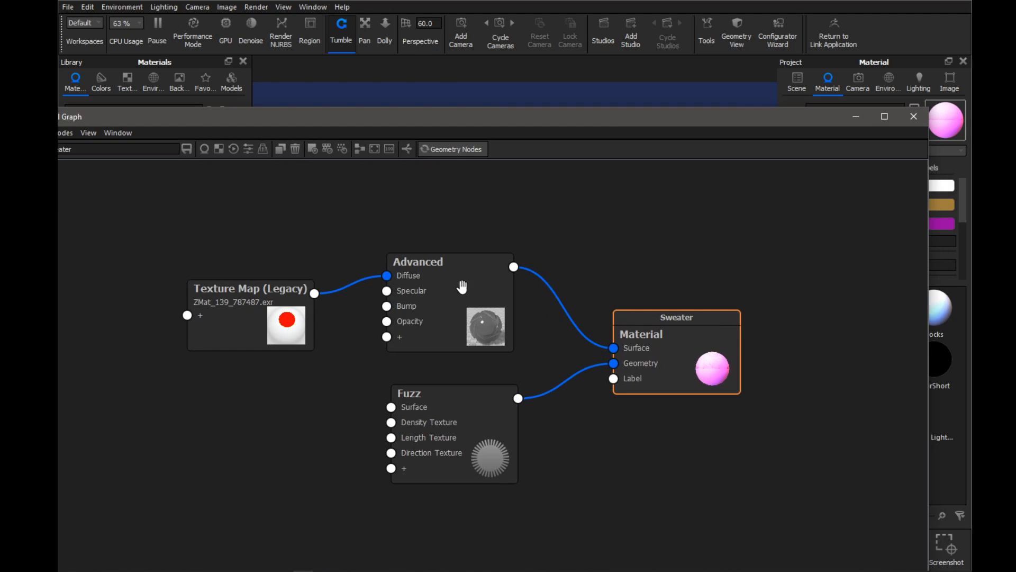
{"action": "left_click_drag", "start_coordinate": [461, 289], "coordinate": [467, 310]}
- Set the Fuzz node's length to 0.006, length variation to 2.3, randomness to 2.02, radius to 0.000627 and density to 112.8
{"action": "left_click", "coordinate": [482, 415]}
{"action": "left_click_drag", "start_coordinate": [578, 122], "coordinate": [474, 253]}
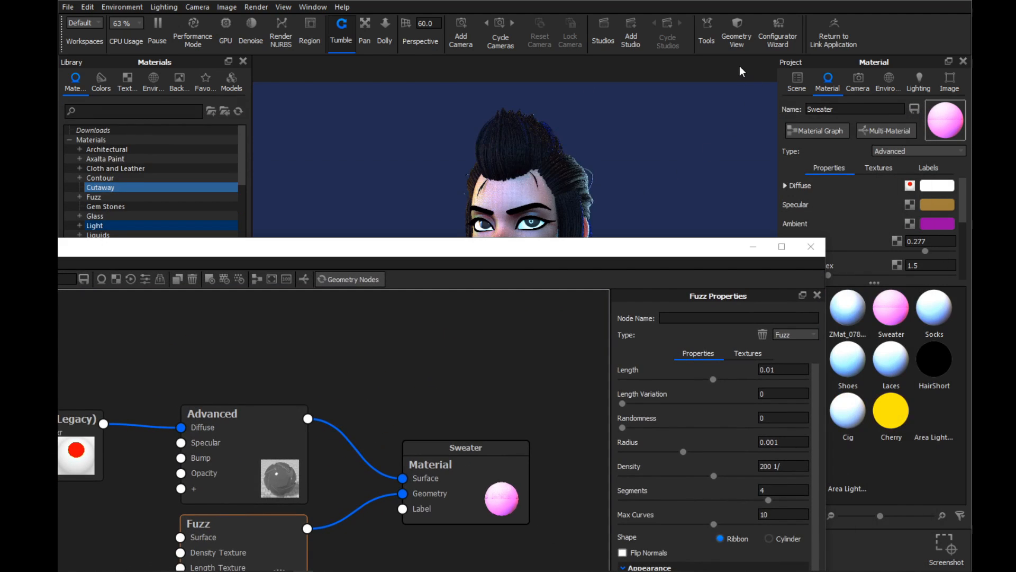
{"action": "left_click_drag", "start_coordinate": [611, 253], "coordinate": [586, 240]}
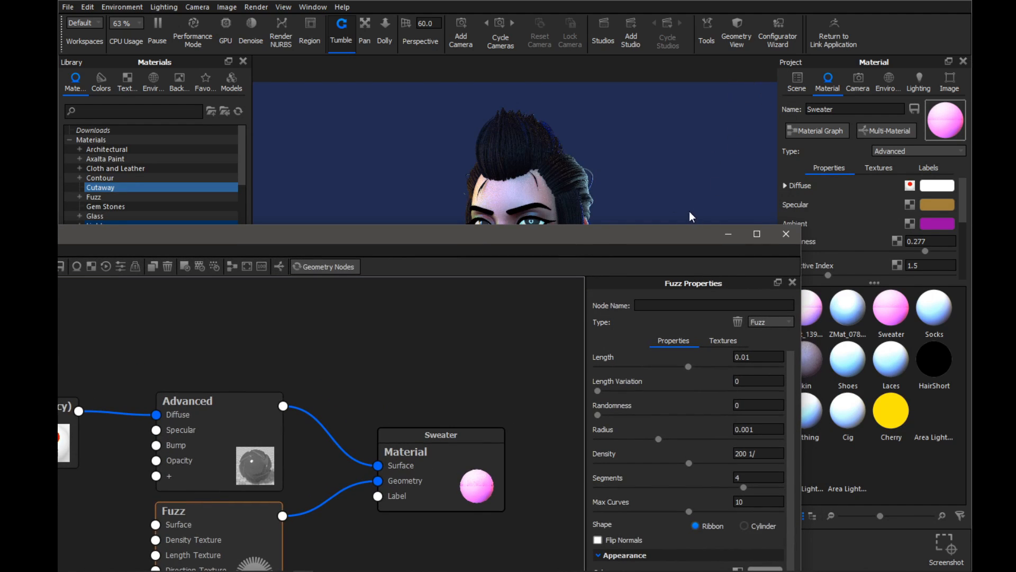
{"action": "left_click_drag", "start_coordinate": [600, 237], "coordinate": [656, 32]}
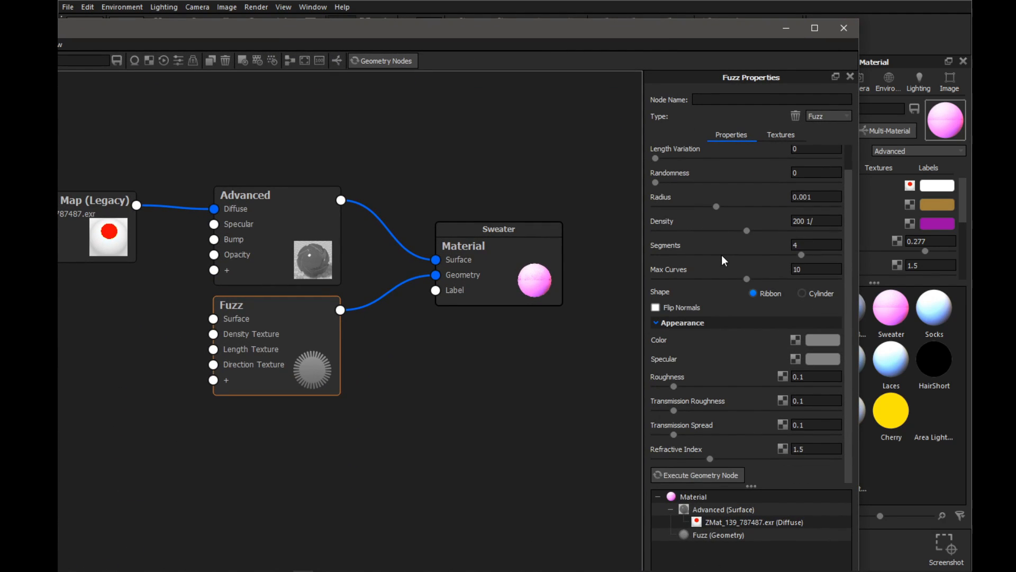
{"action": "scroll", "coordinate": [723, 212], "scroll_direction": "up", "scroll_amount": 1}
{"action": "left_click_drag", "start_coordinate": [656, 185], "coordinate": [683, 185]}
{"action": "left_click_drag", "start_coordinate": [741, 160], "coordinate": [739, 185]}
{"action": "left_click_drag", "start_coordinate": [655, 209], "coordinate": [694, 235]}
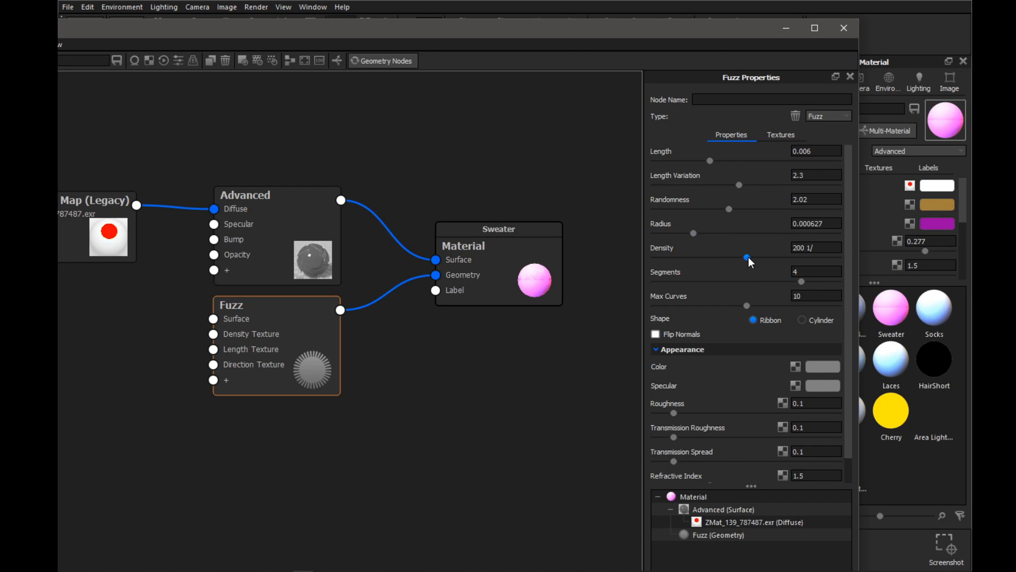
{"action": "left_click_drag", "start_coordinate": [748, 256], "coordinate": [708, 257]}
{"action": "scroll", "coordinate": [751, 318], "scroll_direction": "down", "scroll_amount": 1}
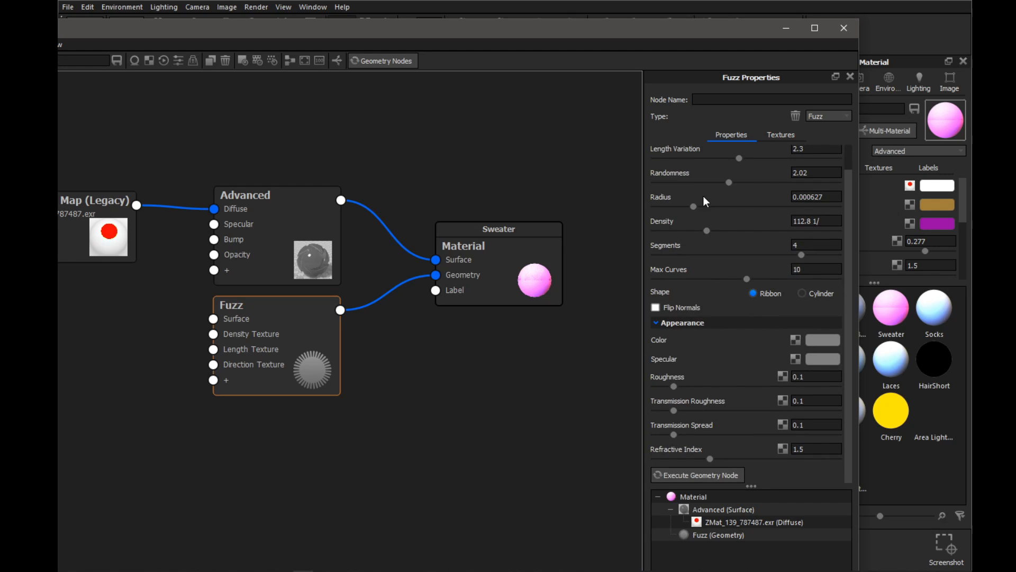
- Change the fuzz's Color to a muted lavender purple
{"action": "scroll", "coordinate": [736, 186], "scroll_direction": "up", "scroll_amount": 1}
{"action": "scroll", "coordinate": [739, 281], "scroll_direction": "down", "scroll_amount": 1}
{"action": "left_click", "coordinate": [806, 341]}
{"action": "left_click", "coordinate": [702, 109]}
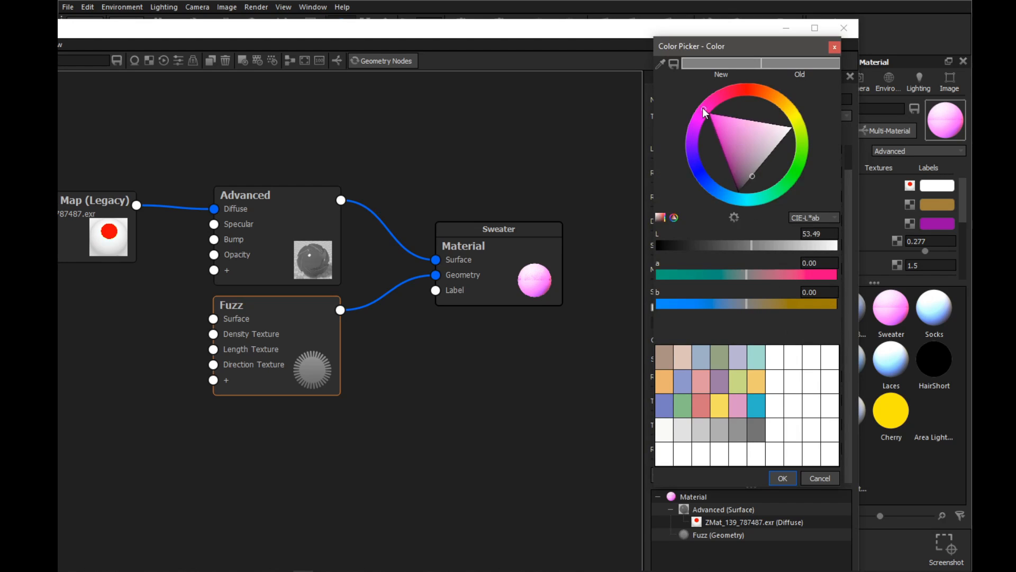
{"action": "left_click_drag", "start_coordinate": [723, 153], "coordinate": [746, 134]}
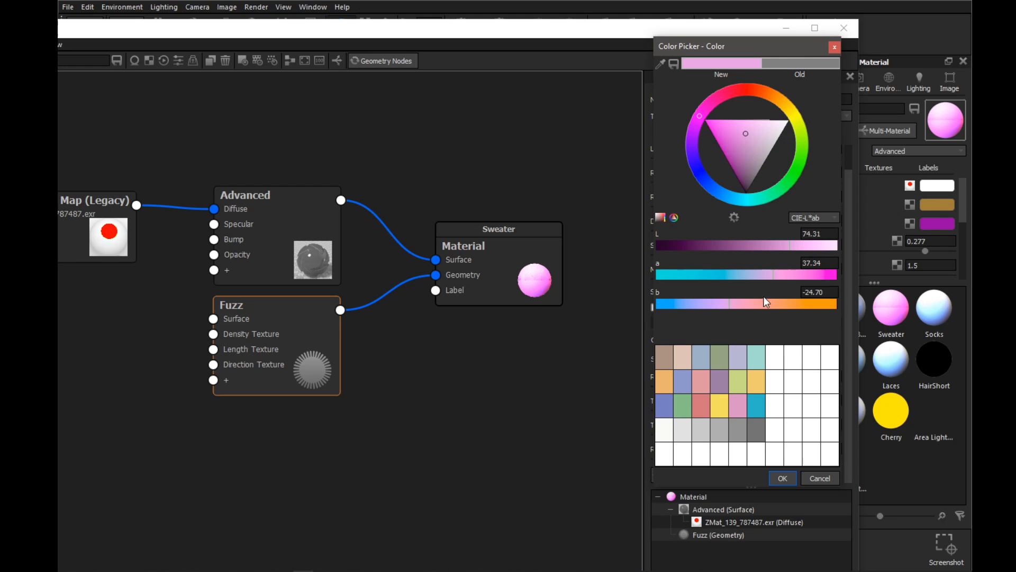
{"action": "left_click_drag", "start_coordinate": [774, 275], "coordinate": [764, 245]}
{"action": "left_click", "coordinate": [784, 478]}
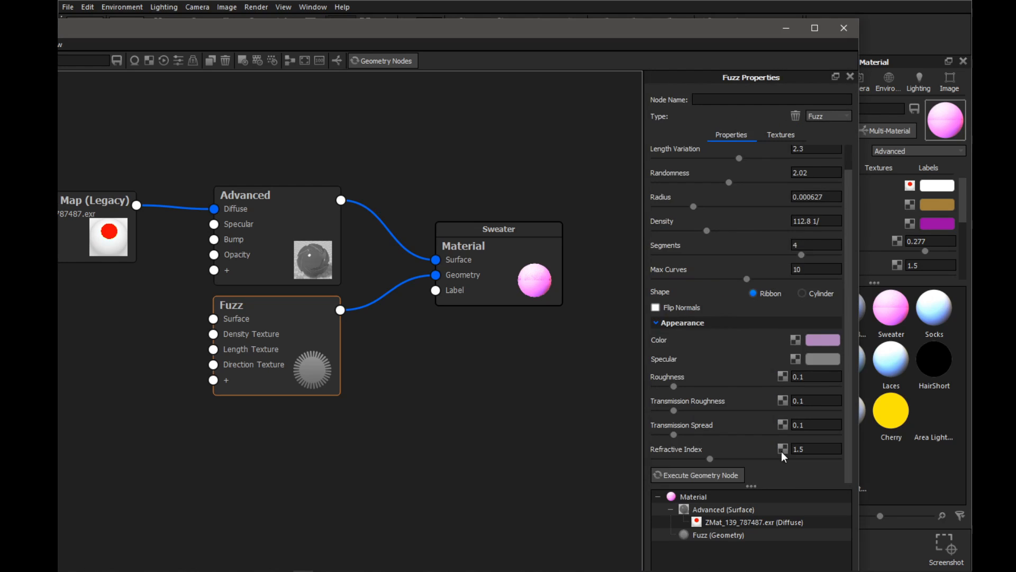
- Change the fuzz's Specular color to a muted warm grey with L 62.18, a 6.34 and b 5.86
{"action": "left_click", "coordinate": [808, 358]}
{"action": "mouse_move", "coordinate": [723, 184]}
{"action": "left_mouse_down"}
{"action": "mouse_move", "coordinate": [736, 165]}
{"action": "mouse_move", "coordinate": [704, 151]}
{"action": "mouse_move", "coordinate": [745, 121]}
{"action": "mouse_move", "coordinate": [752, 134]}
{"action": "mouse_move", "coordinate": [734, 182]}
{"action": "mouse_move", "coordinate": [717, 173]}
{"action": "left_mouse_up"}
{"action": "left_click", "coordinate": [661, 163]}
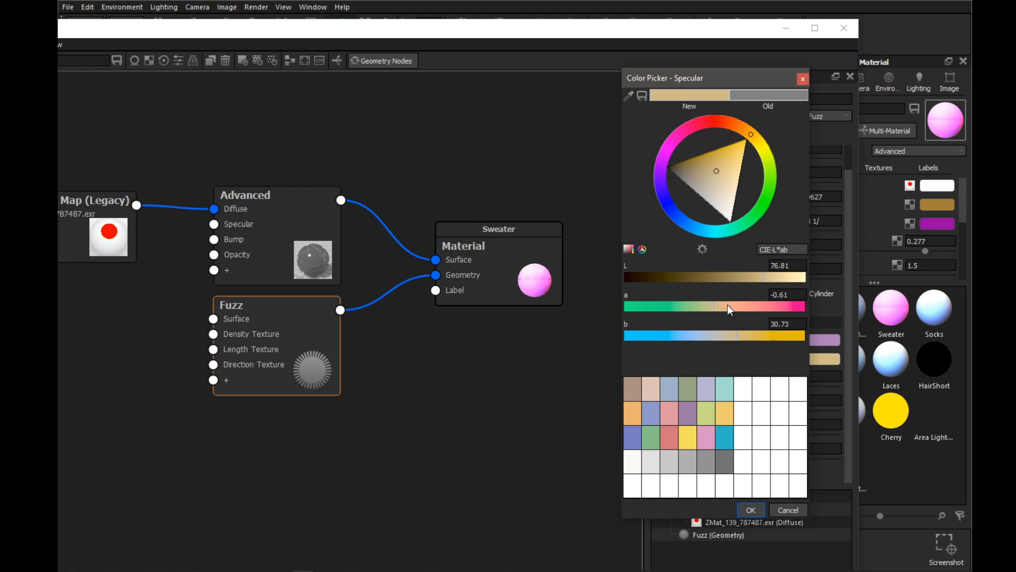
{"action": "left_click_drag", "start_coordinate": [729, 307], "coordinate": [735, 308]}
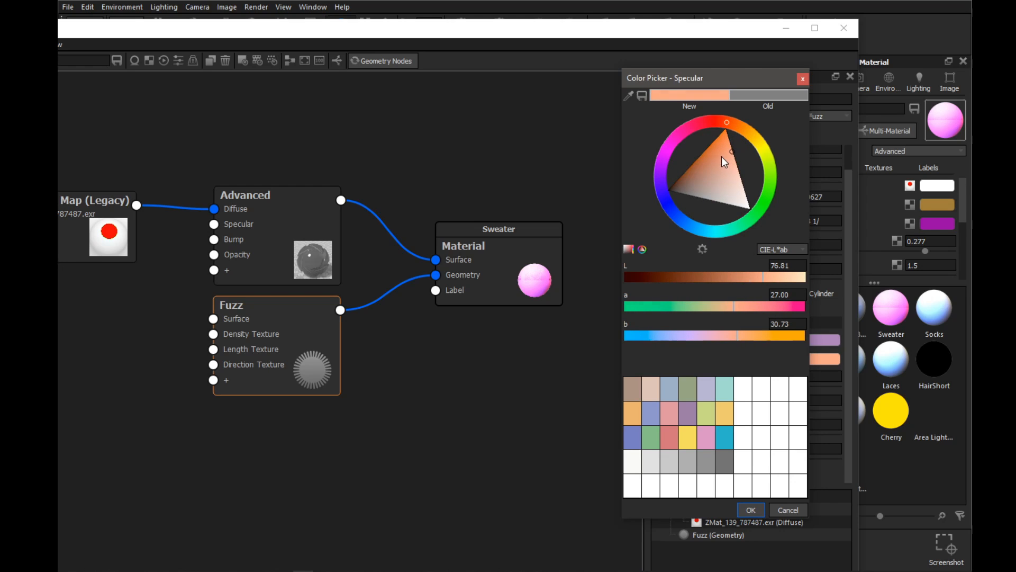
{"action": "mouse_move", "coordinate": [724, 162]}
{"action": "left_mouse_down"}
{"action": "mouse_move", "coordinate": [712, 186]}
{"action": "mouse_move", "coordinate": [720, 188]}
{"action": "mouse_move", "coordinate": [700, 189]}
{"action": "left_mouse_up"}
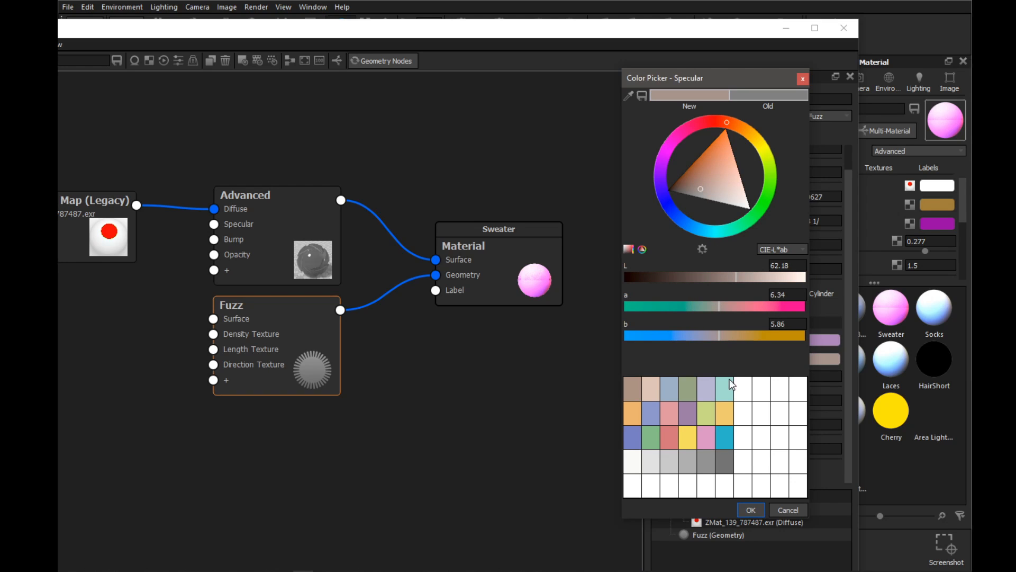
{"action": "left_click", "coordinate": [749, 509]}
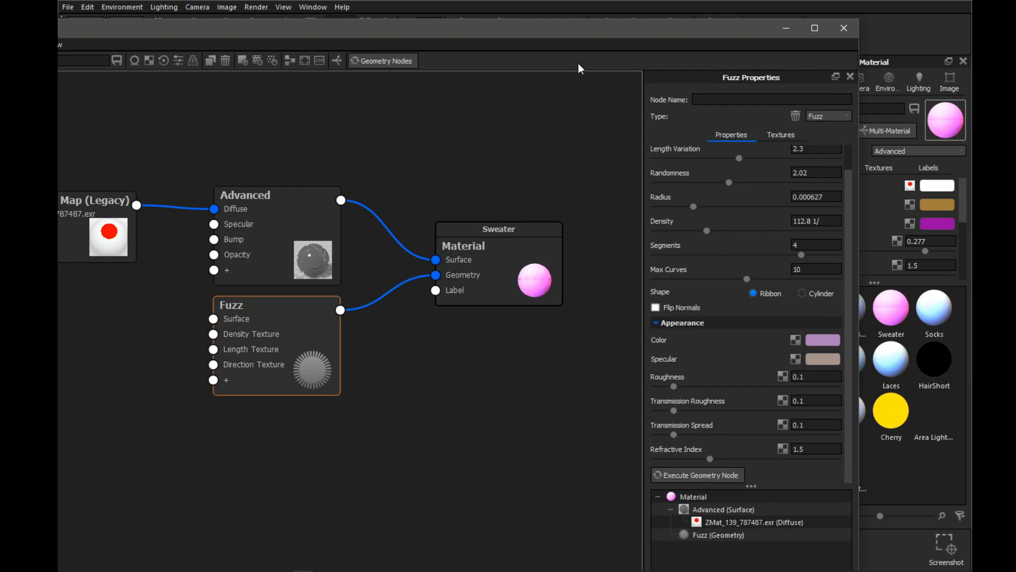
- Execute the Fuzz geometry node, close the Material Graph and orbit the character to inspect the sweater
{"action": "left_click_drag", "start_coordinate": [577, 30], "coordinate": [613, 91]}
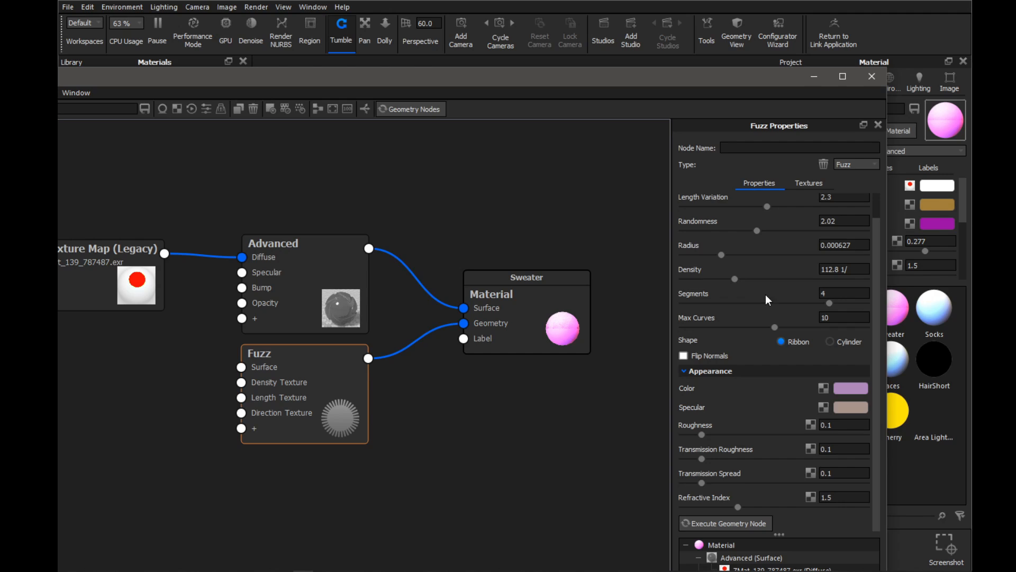
{"action": "scroll", "coordinate": [754, 333], "scroll_direction": "up", "scroll_amount": 1}
{"action": "scroll", "coordinate": [750, 355], "scroll_direction": "down", "scroll_amount": 1}
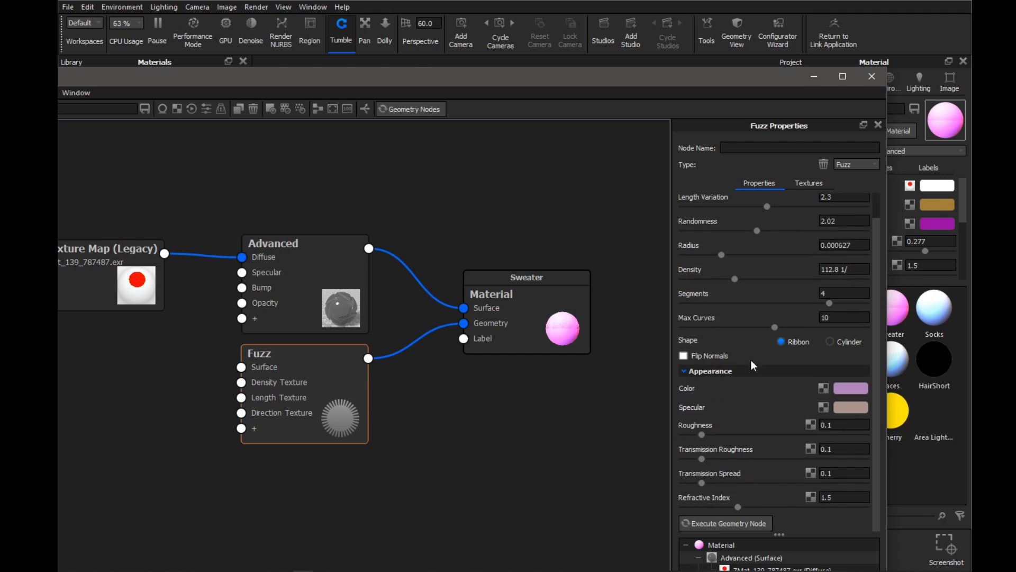
{"action": "left_click", "coordinate": [720, 522]}
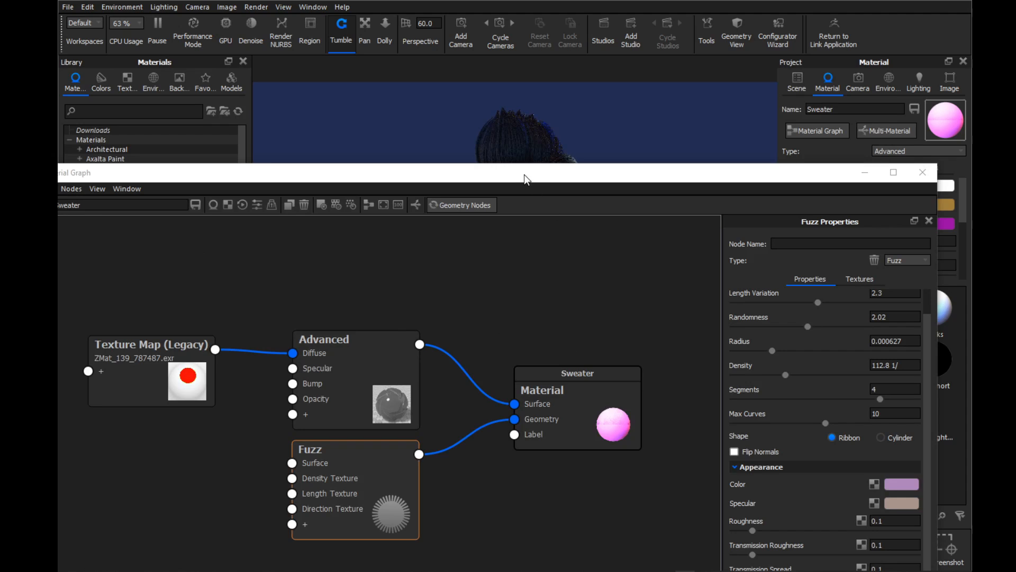
{"action": "left_click_drag", "start_coordinate": [524, 174], "coordinate": [627, 76]}
{"action": "left_click", "coordinate": [940, 71]}
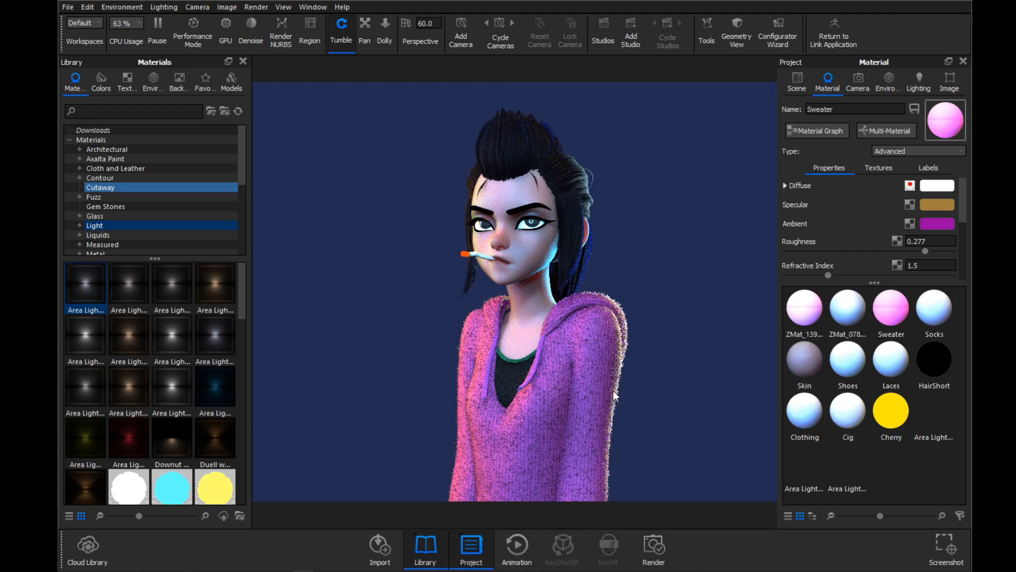
{"action": "left_click_drag", "start_coordinate": [668, 333], "coordinate": [652, 216]}
- Raise the power of the light blue area light on the first Disc to 2524 watts
{"action": "left_click", "coordinate": [797, 82]}
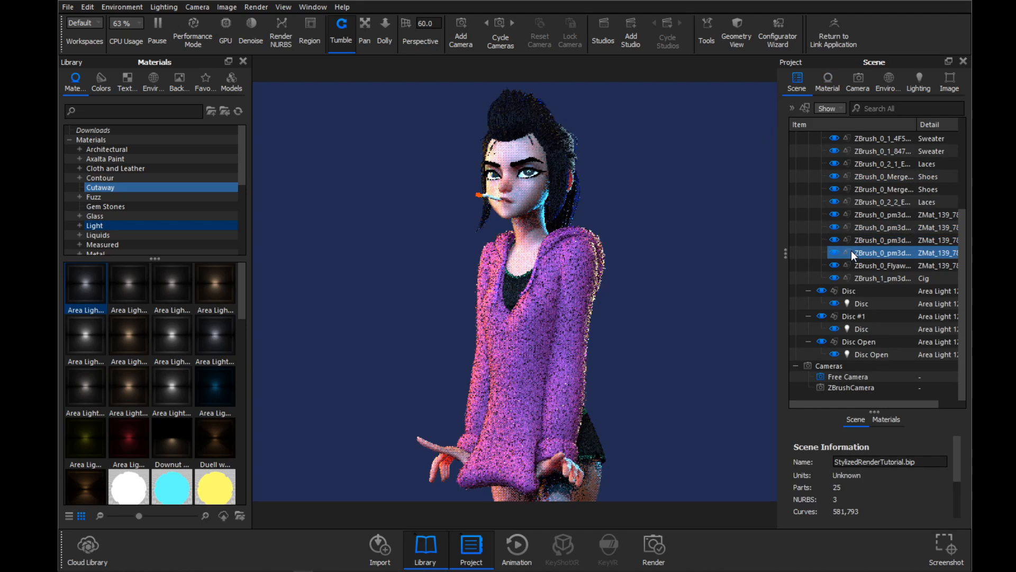
{"action": "left_click", "coordinate": [857, 301]}
{"action": "double_click", "coordinate": [855, 298]}
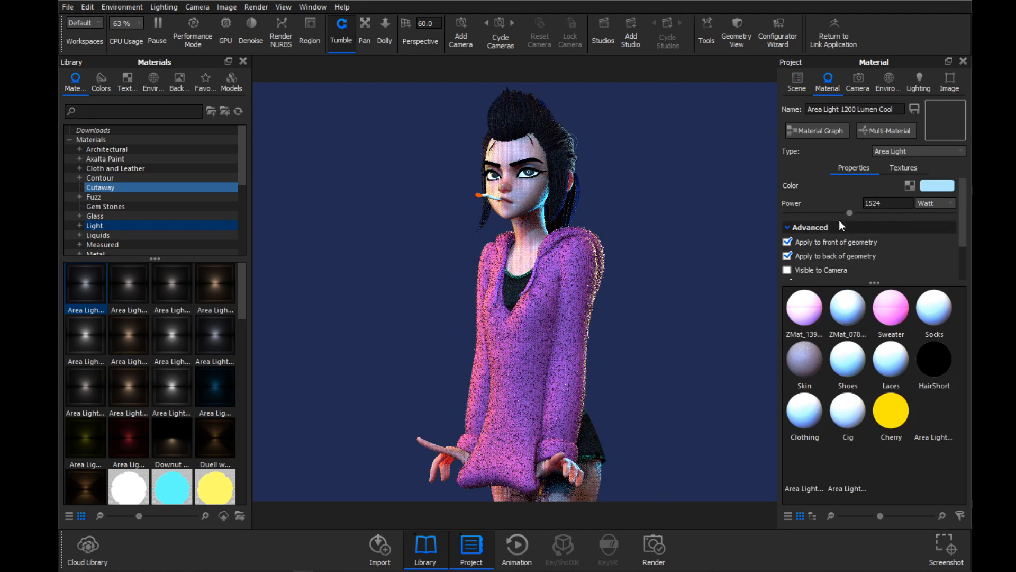
{"action": "left_click_drag", "start_coordinate": [878, 215], "coordinate": [891, 215]}
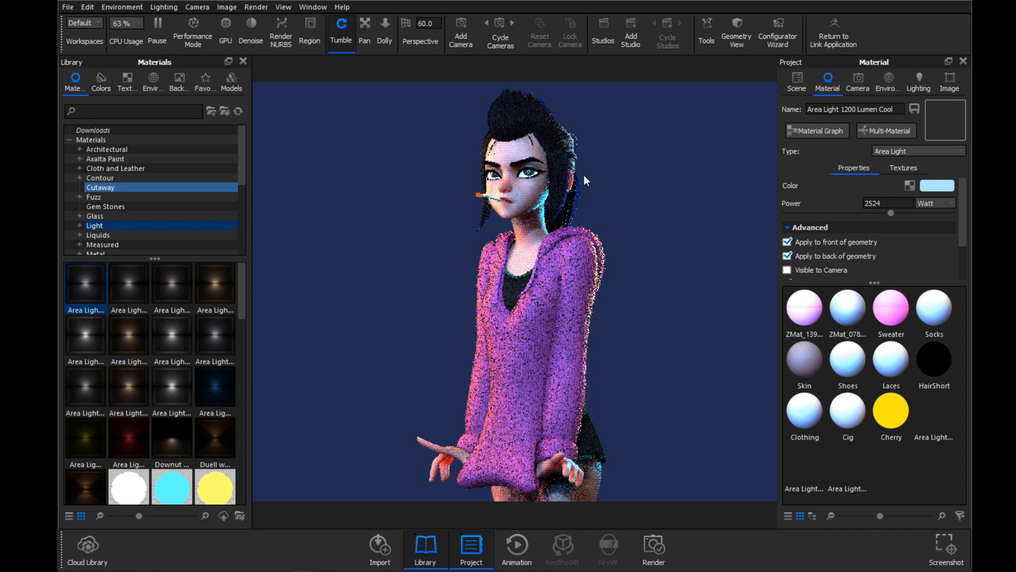
- Inspect the fuzz and lighting on the character from the upper body down to the shoes, ending on a full-figure view
{"action": "key", "text": "alt+p"}
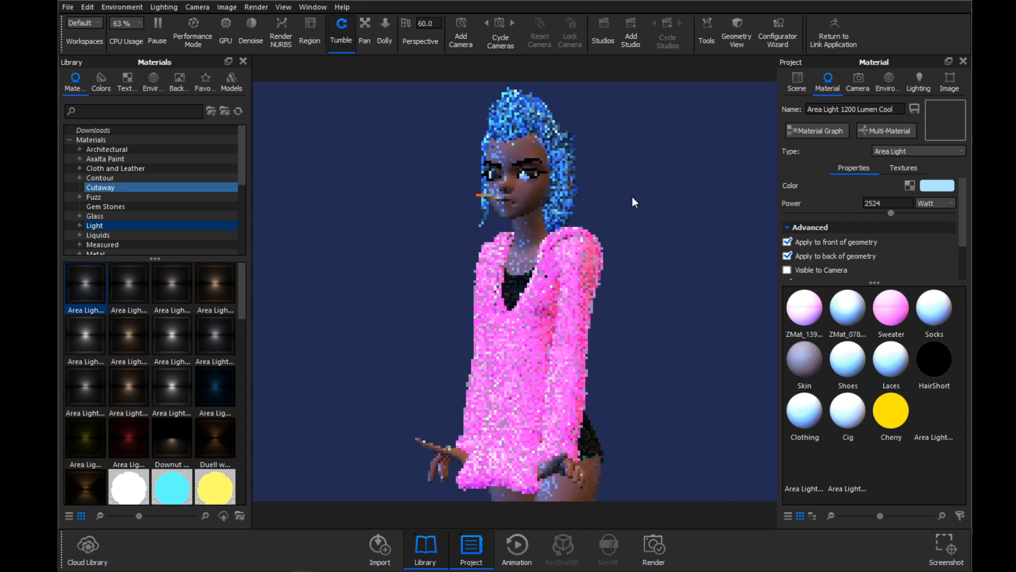
{"action": "key", "text": "alt+p"}
{"action": "scroll", "coordinate": [630, 214], "scroll_direction": "down", "scroll_amount": 2}
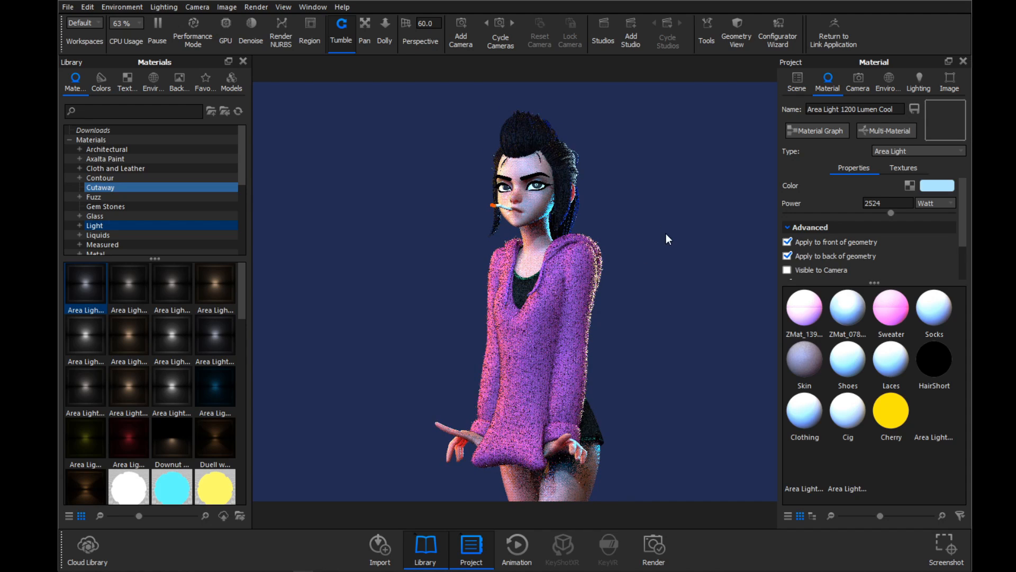
{"action": "mouse_move", "coordinate": [666, 234]}
{"action": "left_mouse_down"}
{"action": "mouse_move", "coordinate": [641, 233]}
{"action": "mouse_move", "coordinate": [660, 236]}
{"action": "left_mouse_up"}
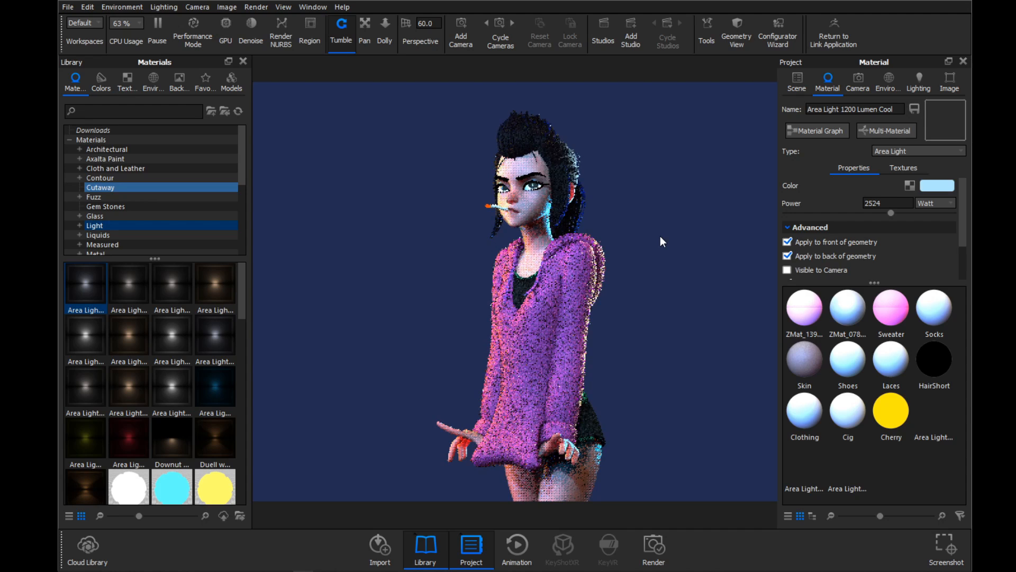
{"action": "middle_click_drag", "start_coordinate": [625, 281], "coordinate": [609, 105]}
{"action": "scroll", "coordinate": [632, 344], "scroll_direction": "down", "scroll_amount": 4}
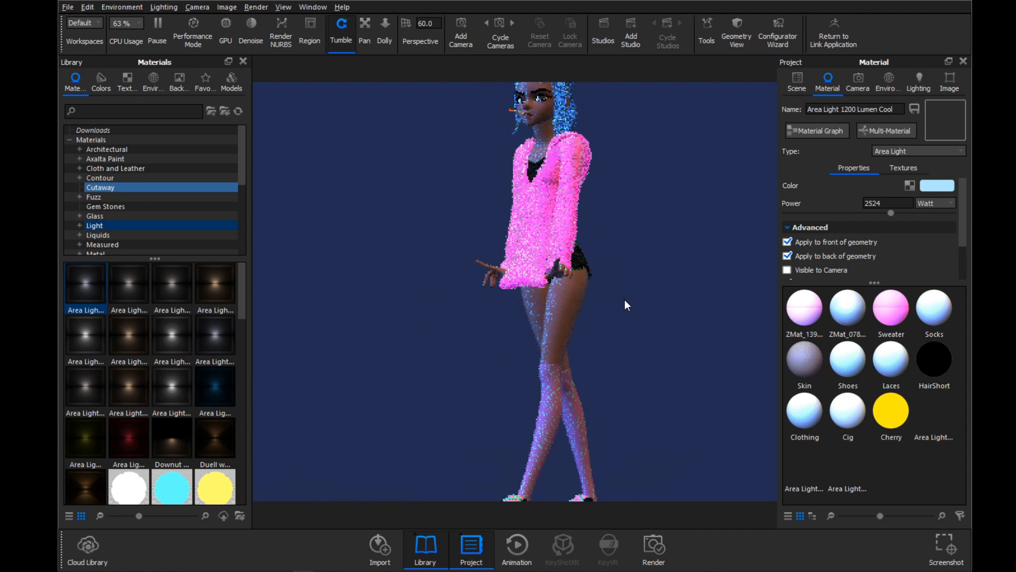
{"action": "middle_click_drag", "start_coordinate": [586, 347], "coordinate": [579, 229]}
{"action": "left_click_drag", "start_coordinate": [644, 258], "coordinate": [603, 203]}
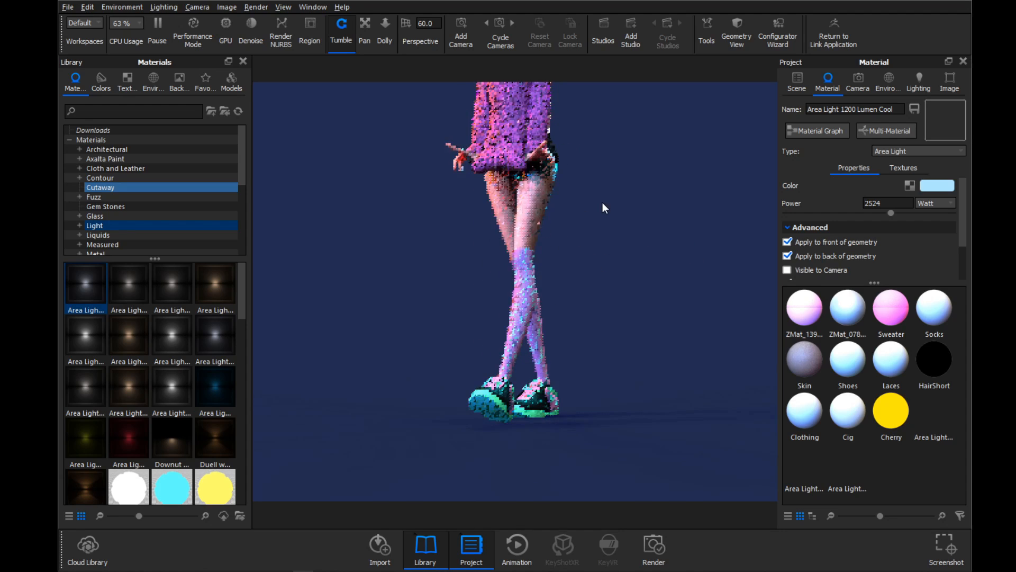
{"action": "middle_click_drag", "start_coordinate": [602, 203], "coordinate": [585, 306]}
{"action": "scroll", "coordinate": [585, 306], "scroll_direction": "down", "scroll_amount": 1}
- Increase the environment's HDRI image brightness to 2.09 and fit the whole figure in view
{"action": "left_click", "coordinate": [858, 82]}
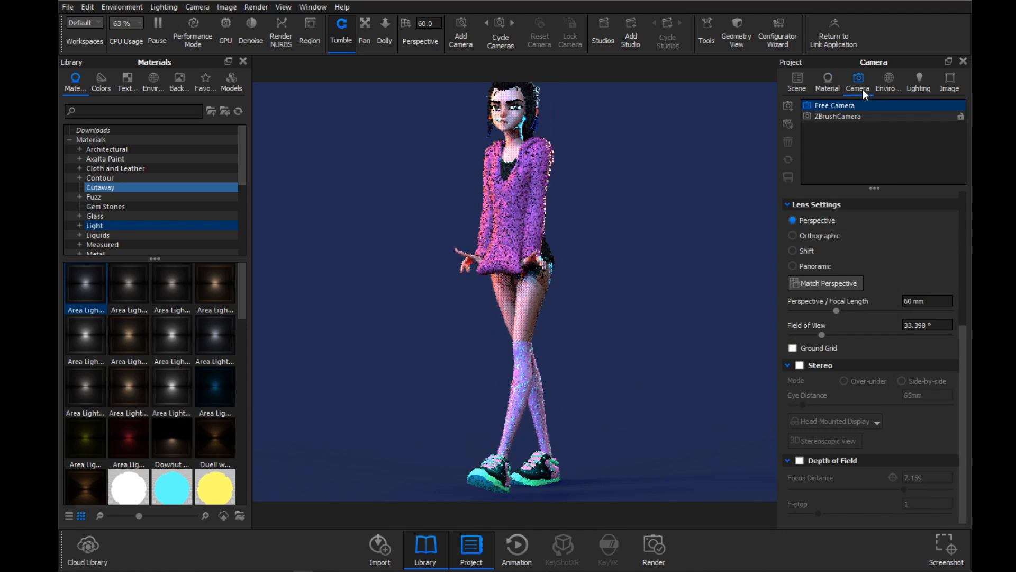
{"action": "left_click", "coordinate": [889, 82]}
{"action": "left_click", "coordinate": [899, 266]}
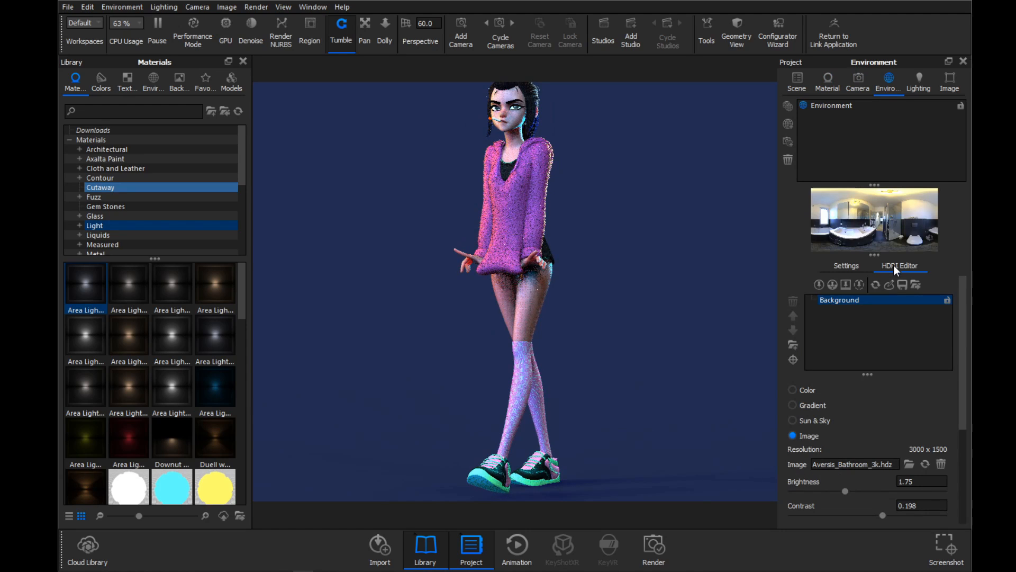
{"action": "scroll", "coordinate": [844, 325], "scroll_direction": "down", "scroll_amount": 2}
{"action": "left_click_drag", "start_coordinate": [840, 340], "coordinate": [855, 340]}
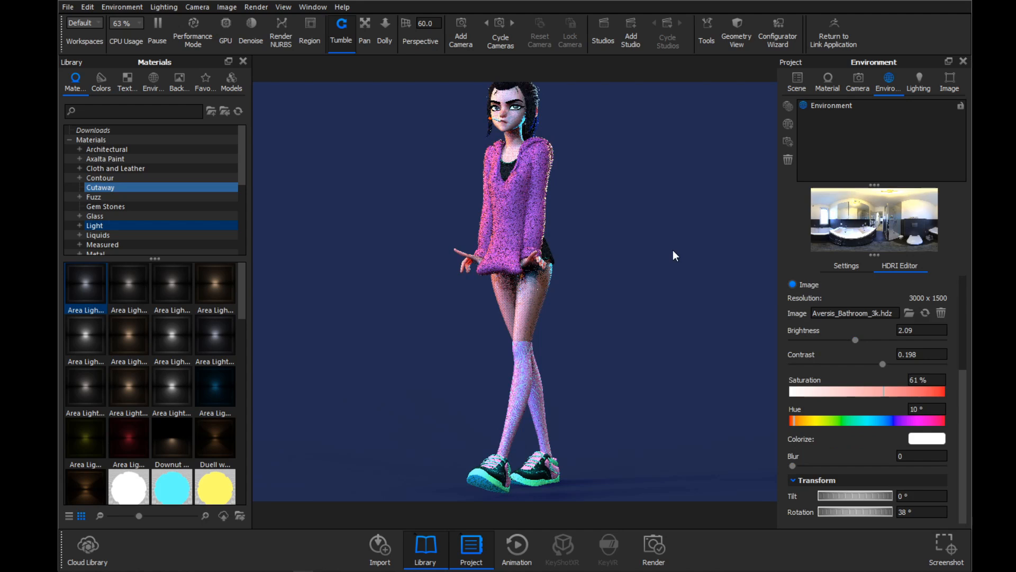
{"action": "scroll", "coordinate": [663, 236], "scroll_direction": "down", "scroll_amount": 1}
{"action": "middle_click_drag", "start_coordinate": [649, 224], "coordinate": [650, 240]}
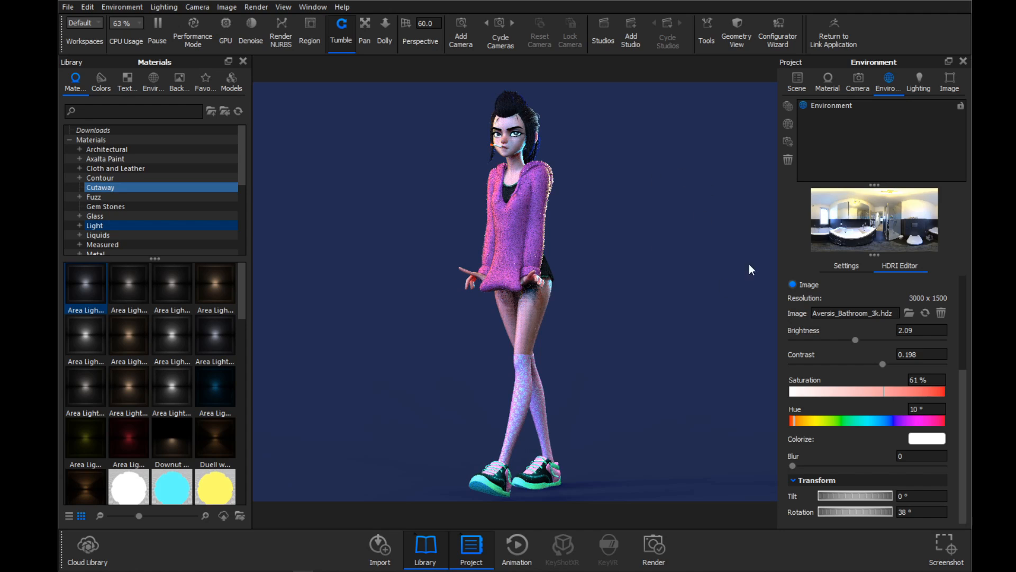
- Change the environment's background color to a brighter blue with L 33.00, a 15.38 and b -39.97
{"action": "left_click", "coordinate": [846, 266]}
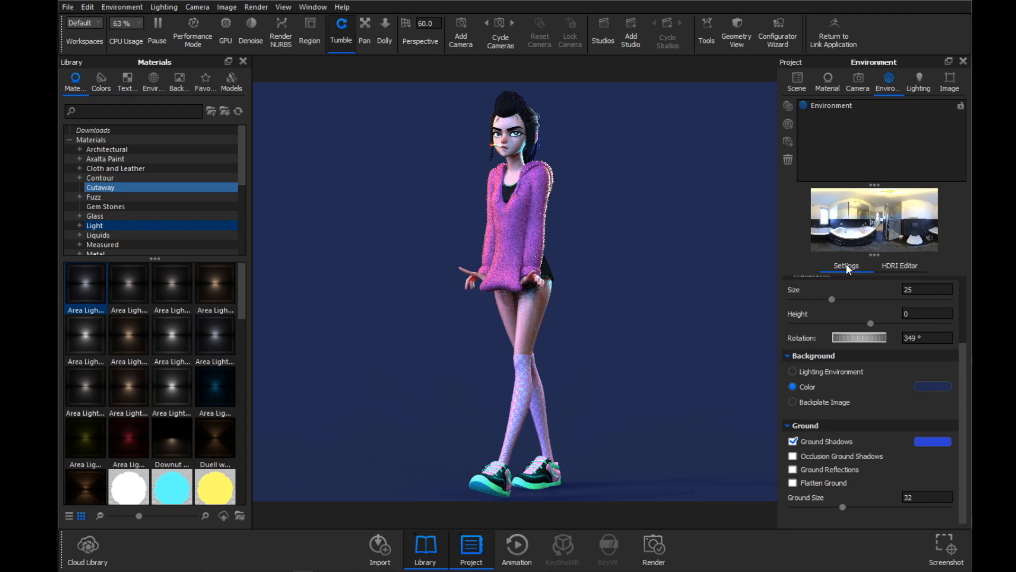
{"action": "left_click", "coordinate": [932, 387]}
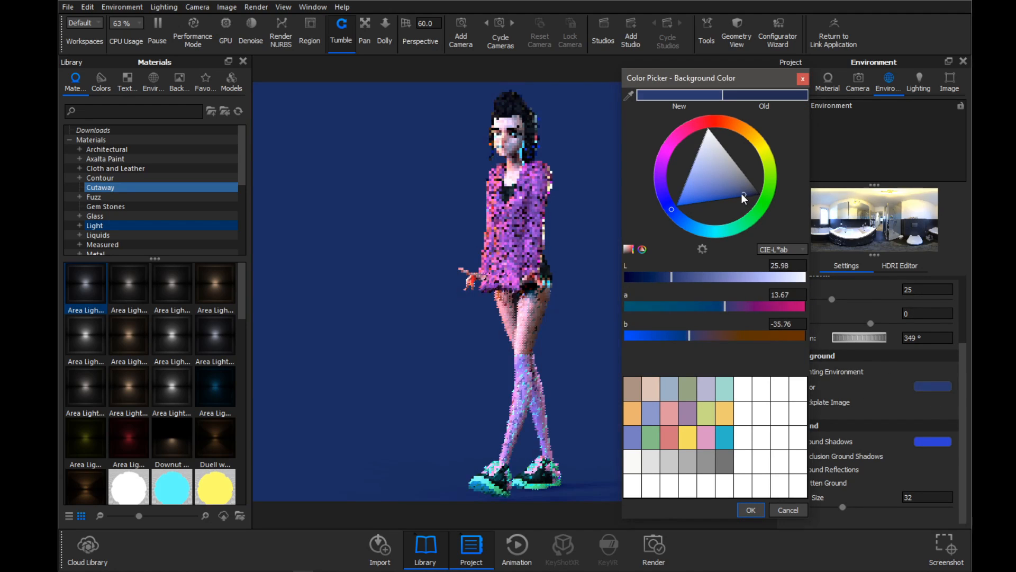
{"action": "left_click_drag", "start_coordinate": [742, 194], "coordinate": [738, 195]}
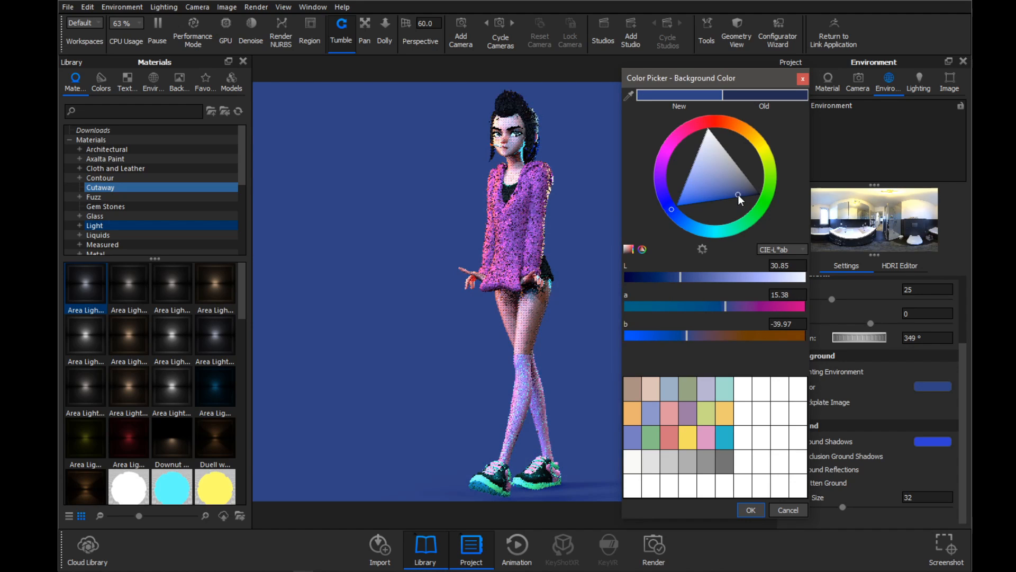
{"action": "left_click", "coordinate": [683, 280]}
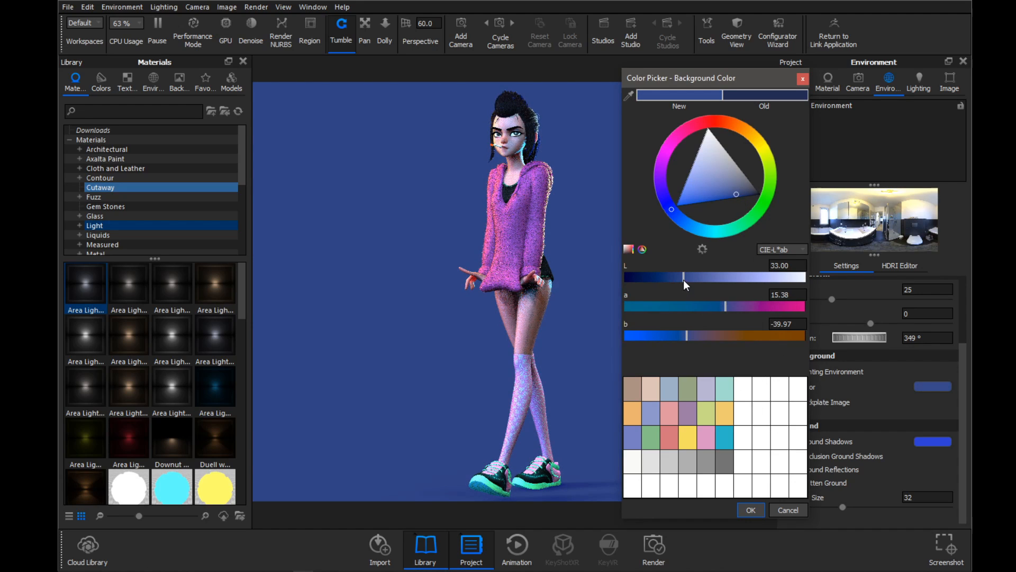
{"action": "left_click", "coordinate": [751, 510]}
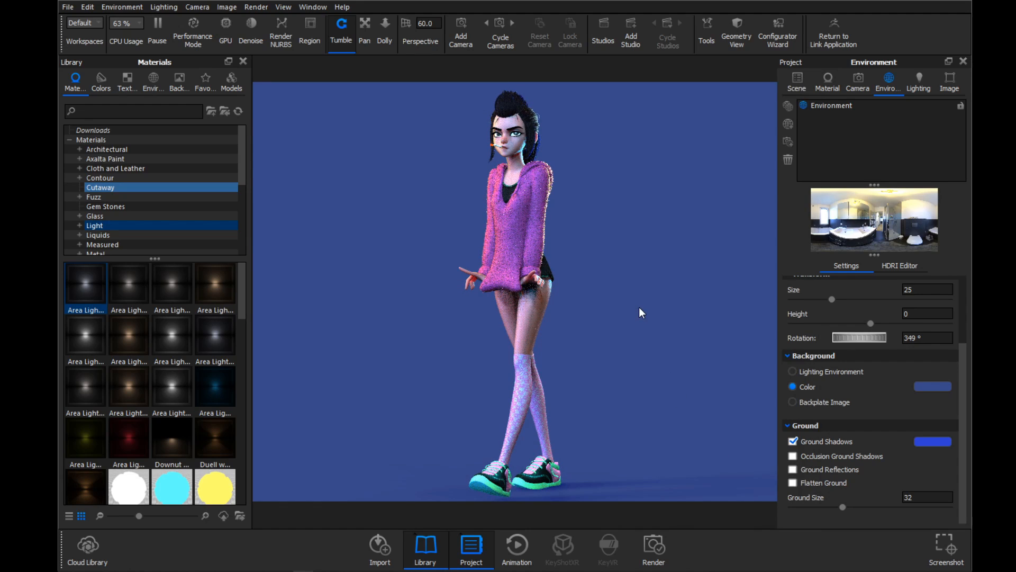
- Enable Global Illumination in the scene lighting and try Ground Illumination on the figure, switching it off again
{"action": "mouse_move", "coordinate": [636, 253]}
{"action": "left_mouse_down"}
{"action": "mouse_move", "coordinate": [596, 256]}
{"action": "mouse_move", "coordinate": [634, 253]}
{"action": "left_mouse_up"}
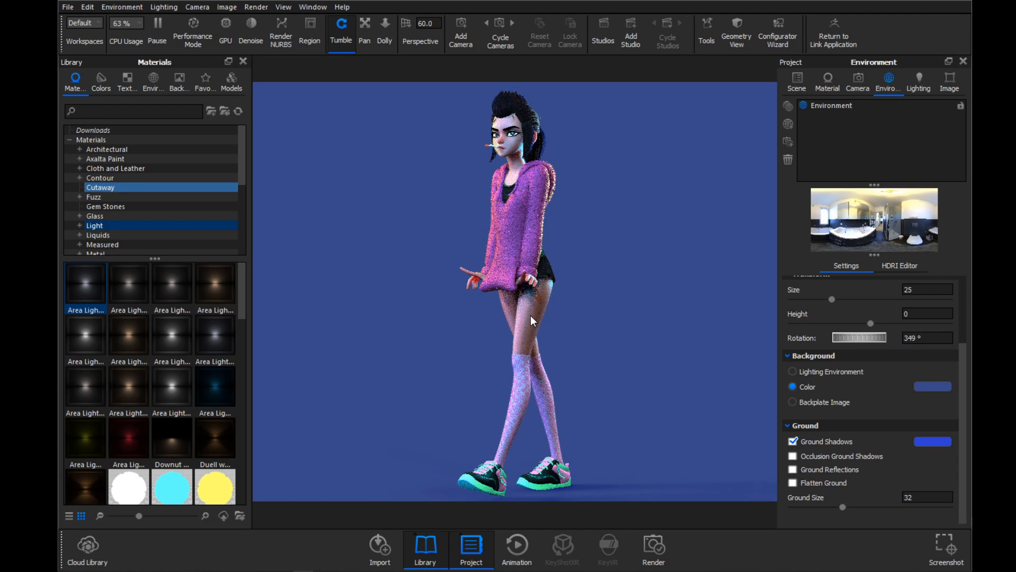
{"action": "left_click_drag", "start_coordinate": [604, 269], "coordinate": [628, 268]}
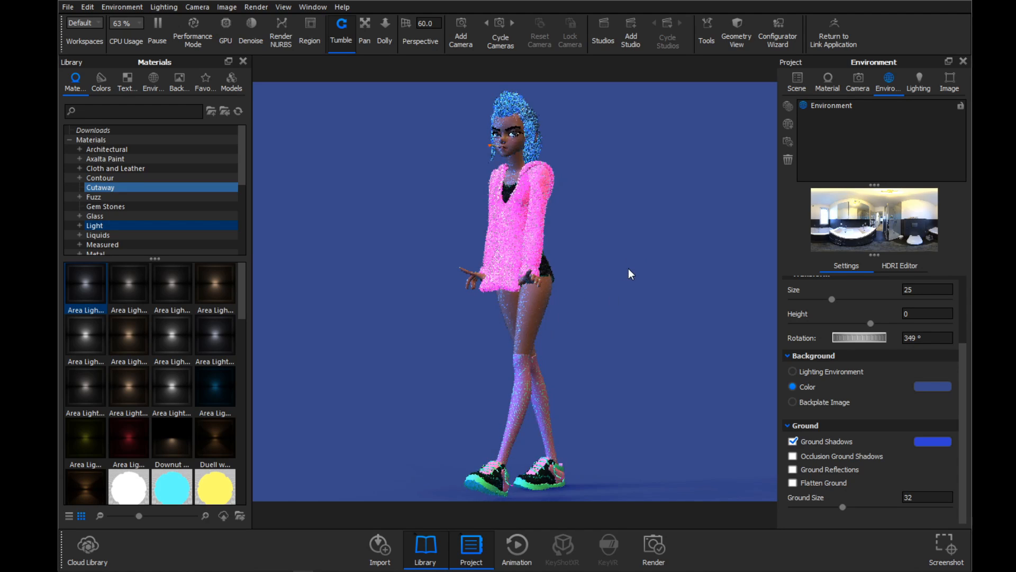
{"action": "left_click", "coordinate": [919, 84]}
{"action": "left_click", "coordinate": [793, 265]}
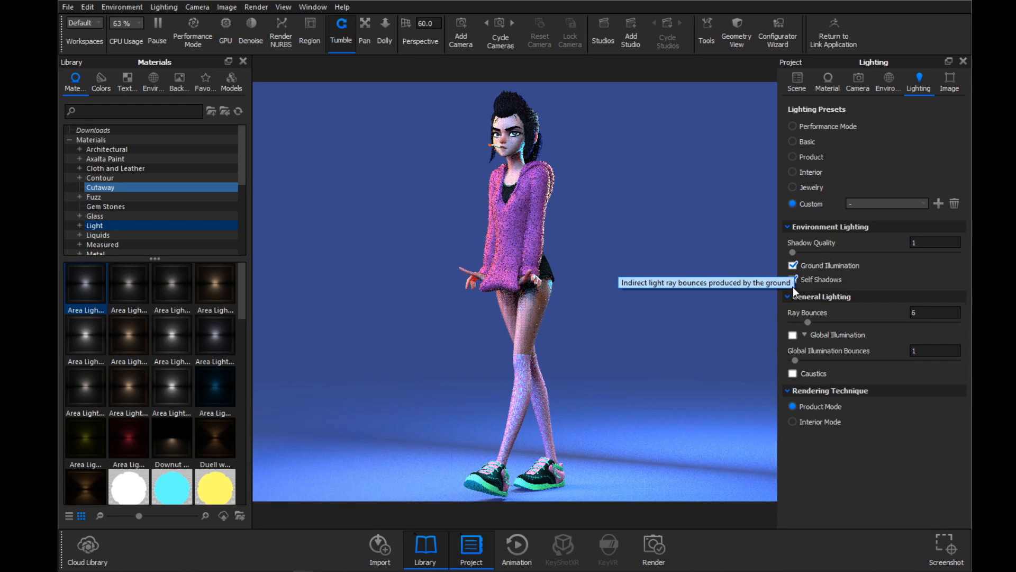
{"action": "left_click", "coordinate": [793, 334]}
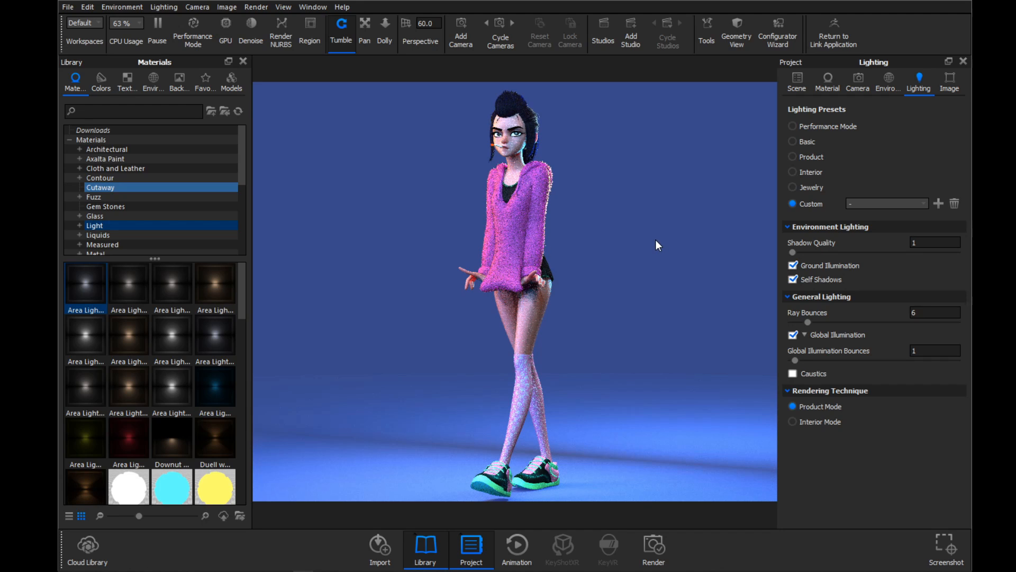
{"action": "left_click", "coordinate": [655, 239]}
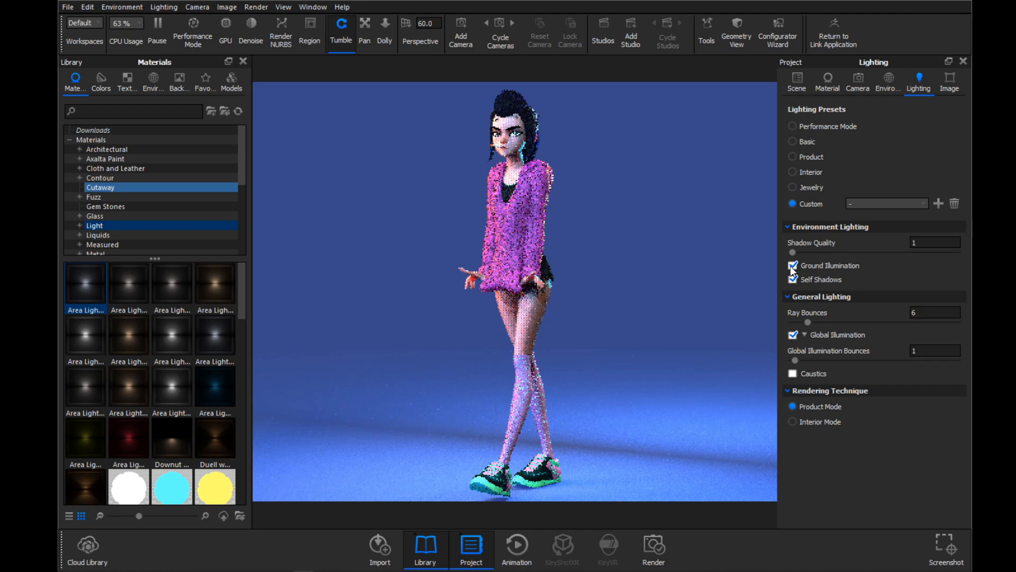
{"action": "left_click", "coordinate": [793, 266]}
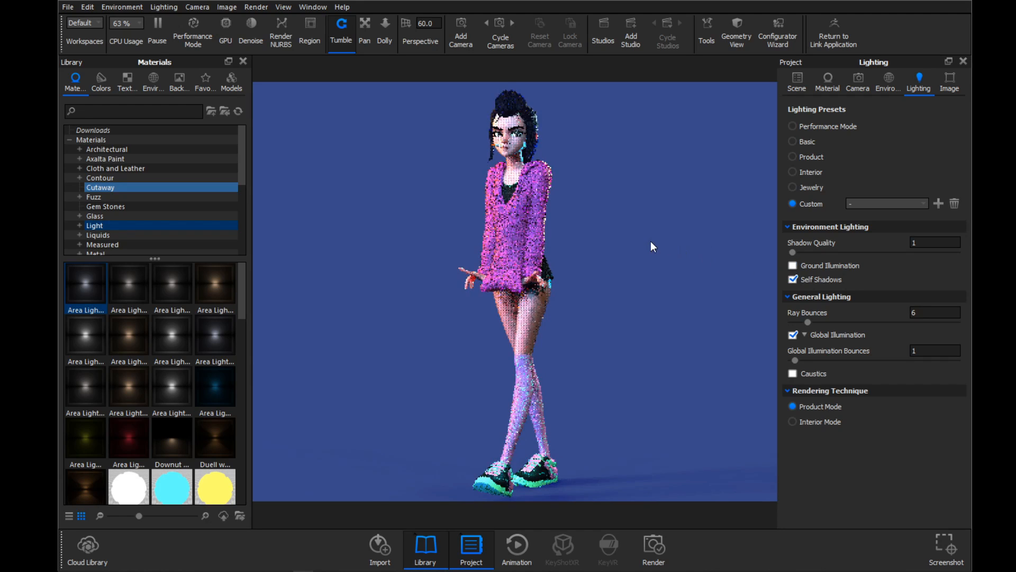
- Lighten the Skin material's surface color by raising its L value to 81.00
{"action": "double_click", "coordinate": [521, 178]}
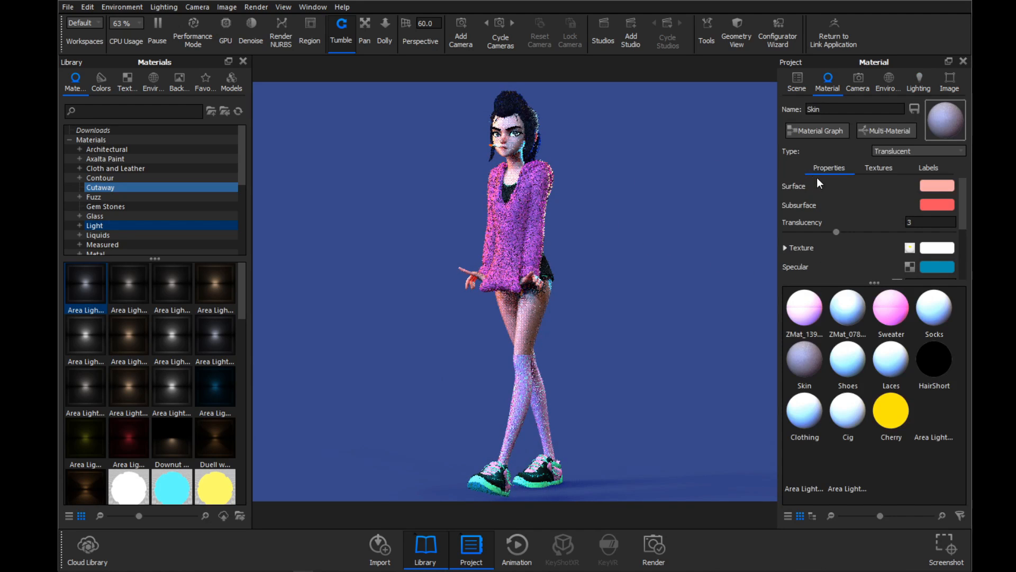
{"action": "left_click", "coordinate": [933, 186]}
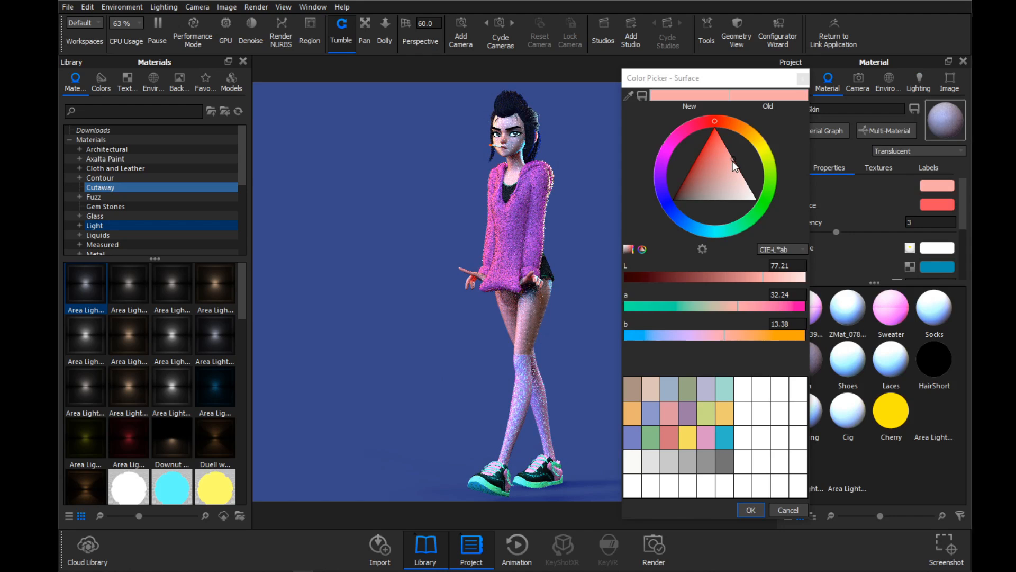
{"action": "left_click_drag", "start_coordinate": [762, 276], "coordinate": [771, 277]}
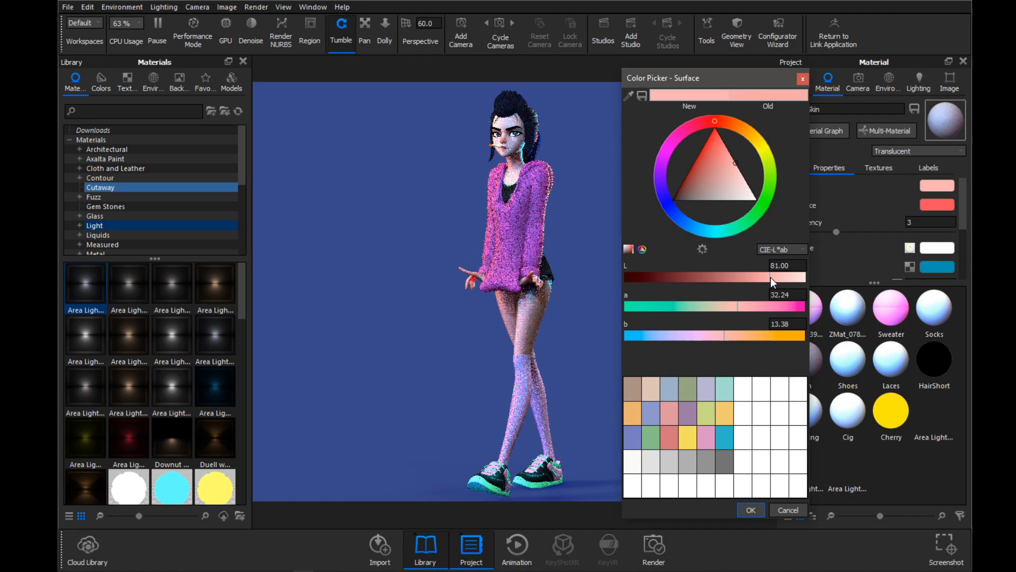
{"action": "left_click", "coordinate": [750, 509]}
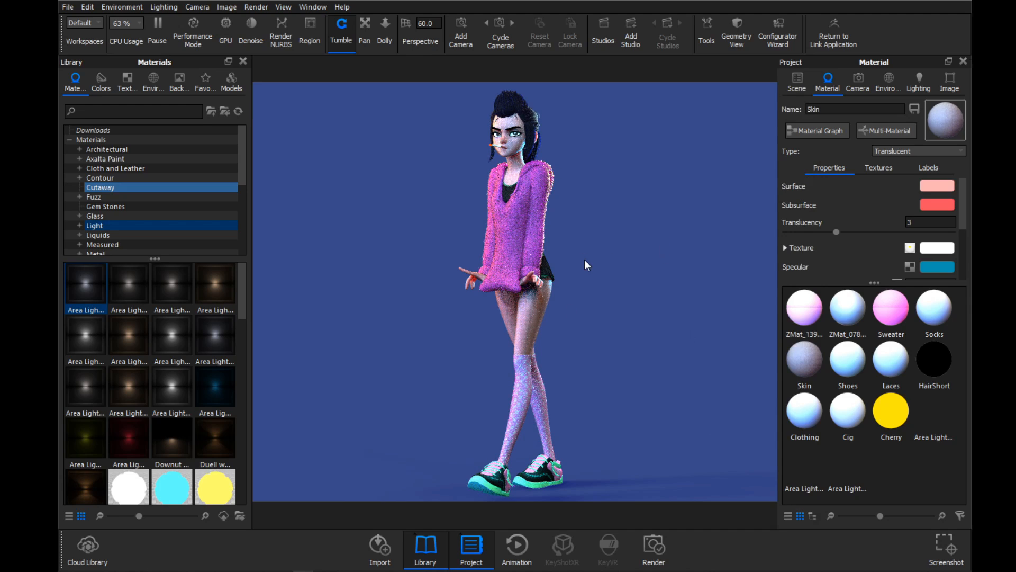
{"action": "left_click_drag", "start_coordinate": [591, 264], "coordinate": [533, 314]}
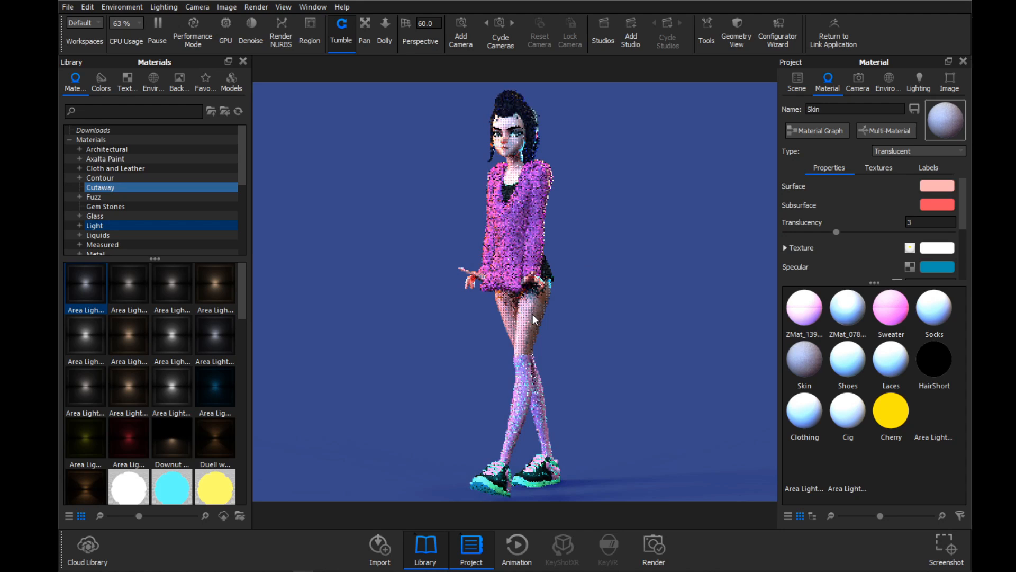
- Open the Skin material's node graph and space out its Texture Map, Translucent and Material nodes
{"action": "left_click", "coordinate": [815, 131]}
{"action": "left_click_drag", "start_coordinate": [342, 346], "coordinate": [291, 301]}
{"action": "left_click_drag", "start_coordinate": [545, 347], "coordinate": [545, 310]}
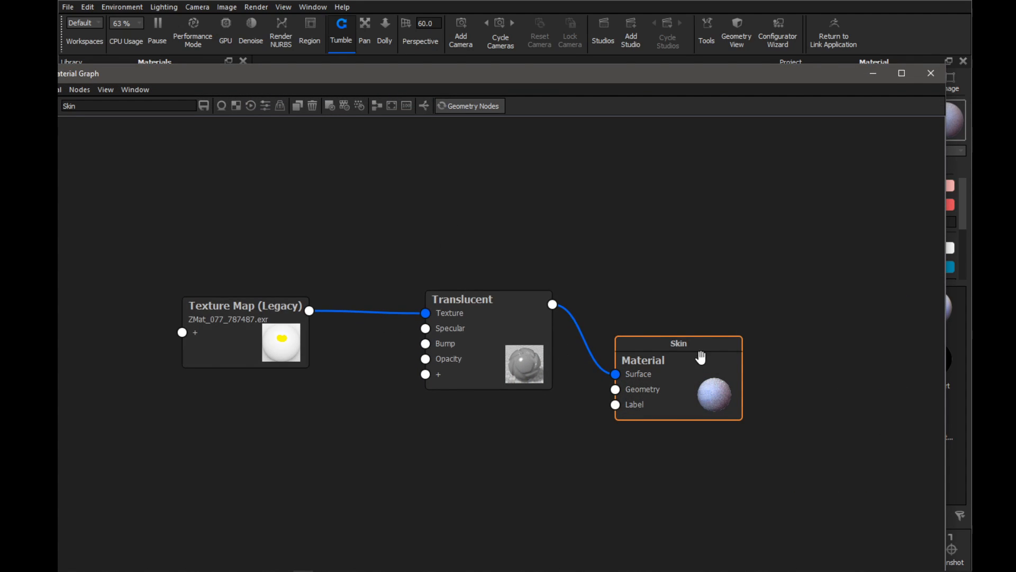
{"action": "left_click_drag", "start_coordinate": [701, 356], "coordinate": [787, 294]}
{"action": "left_click_drag", "start_coordinate": [453, 320], "coordinate": [527, 307]}
- Try to disable the connection between the Texture Map and Translucent nodes, and undo it
{"action": "right_click", "coordinate": [312, 377]}
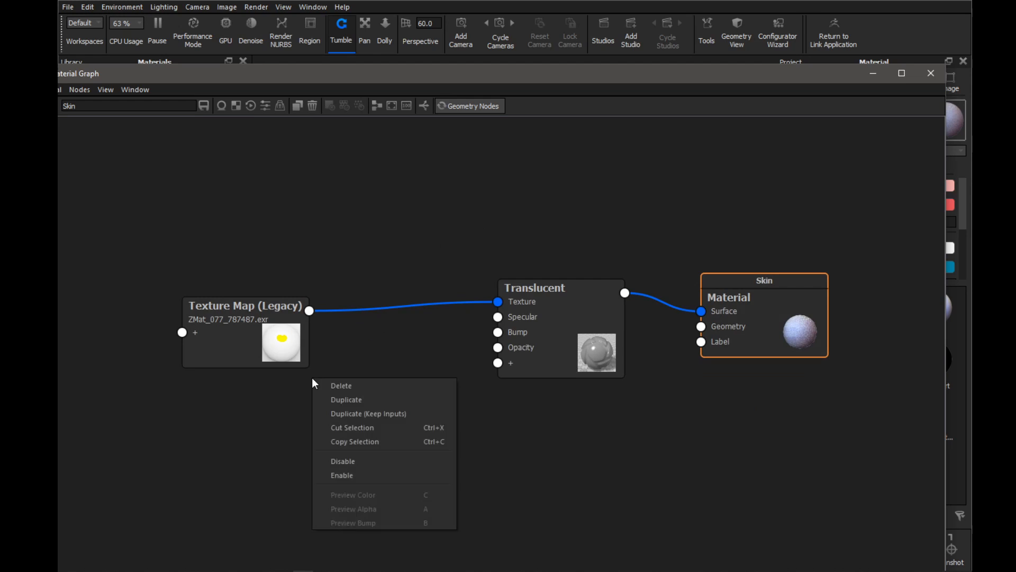
{"action": "left_click", "coordinate": [401, 365]}
{"action": "right_click", "coordinate": [376, 449]}
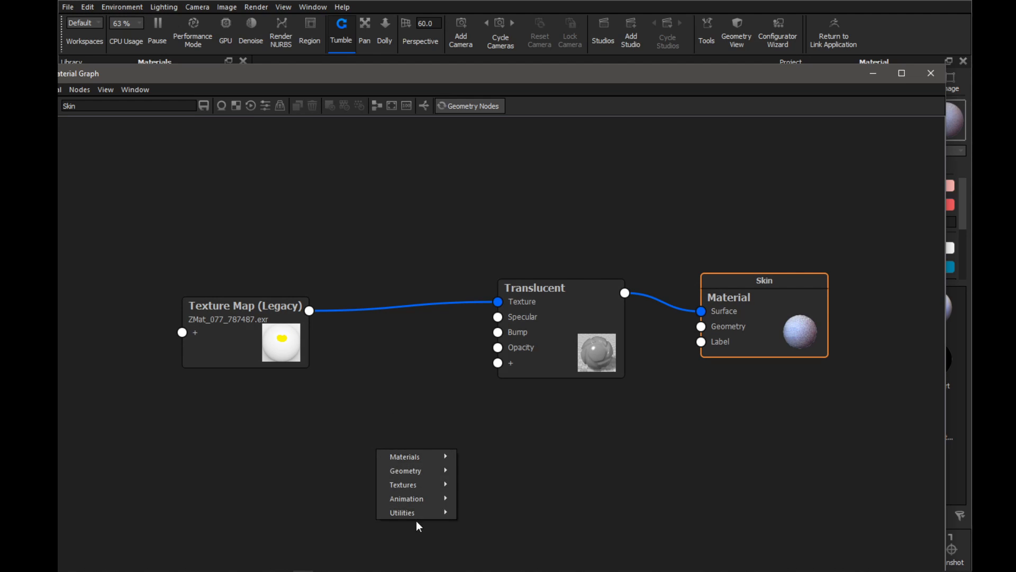
{"action": "left_click", "coordinate": [400, 366]}
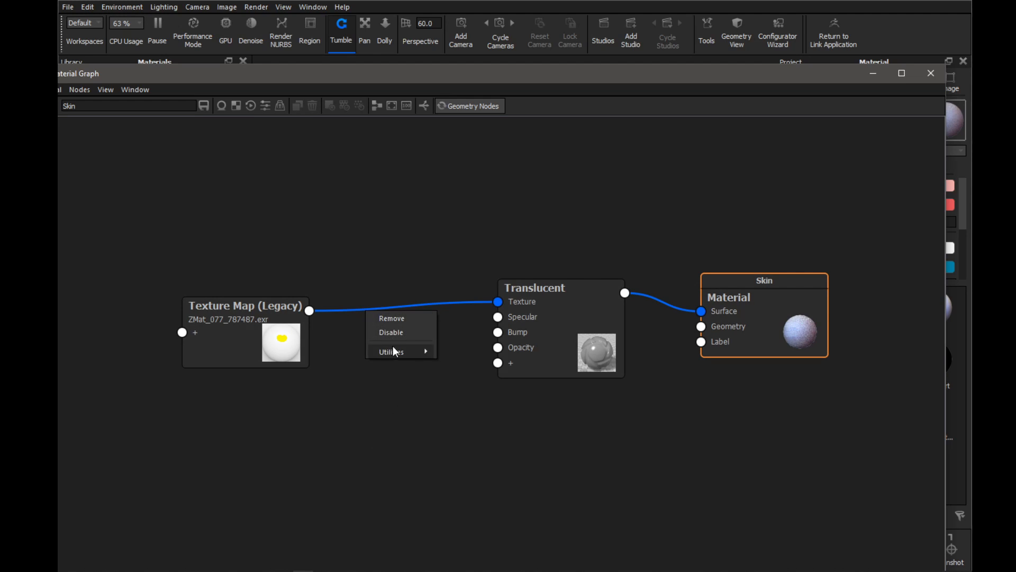
{"action": "left_click", "coordinate": [396, 332]}
{"action": "key", "text": "ctrl+z"}
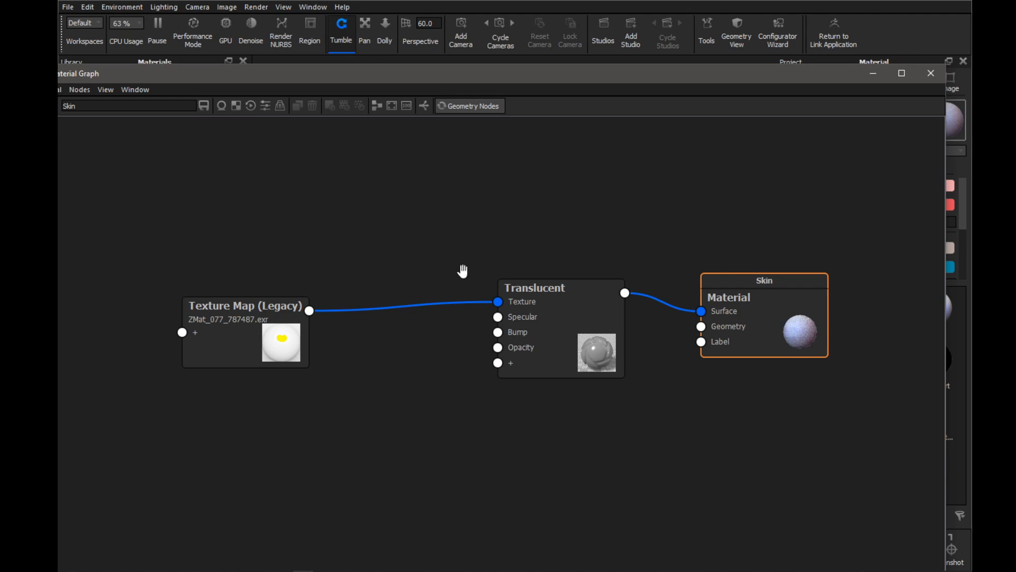
- Move the Material Graph window clear of the character's head and open the properties of the Texture Map and Translucent nodes
{"action": "left_click_drag", "start_coordinate": [491, 76], "coordinate": [507, 226]}
{"action": "left_click_drag", "start_coordinate": [279, 467], "coordinate": [319, 424]}
{"action": "double_click", "coordinate": [320, 424]}
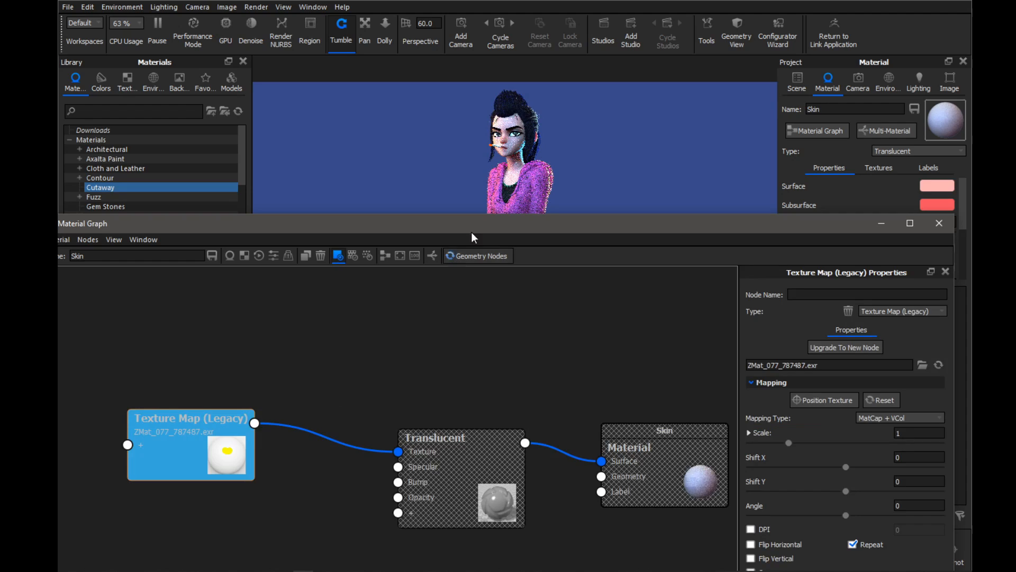
{"action": "left_click", "coordinate": [218, 435]}
{"action": "left_click_drag", "start_coordinate": [218, 435], "coordinate": [242, 419]}
{"action": "left_click_drag", "start_coordinate": [478, 454], "coordinate": [472, 398]}
{"action": "double_click", "coordinate": [472, 398]}
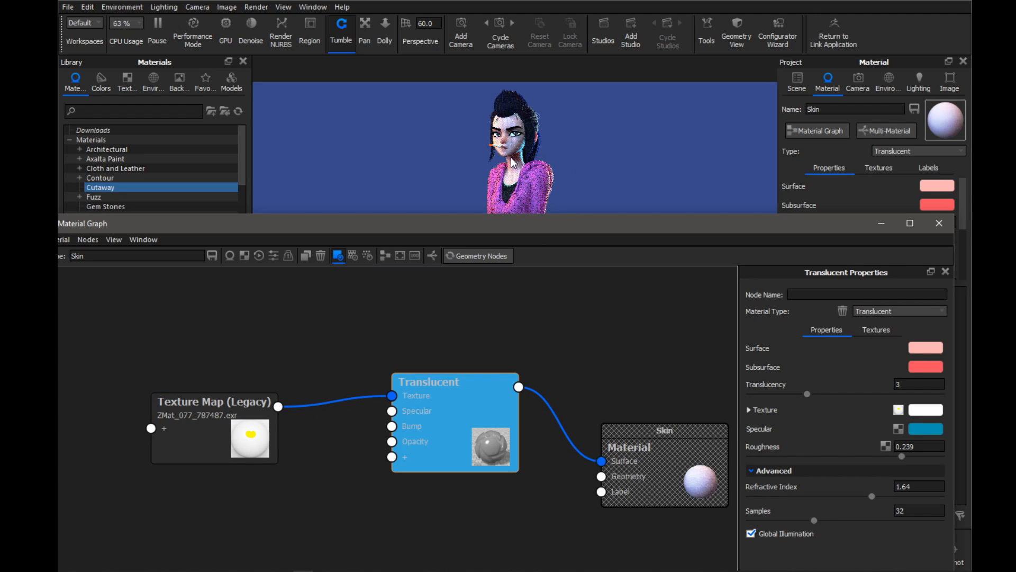
- Rearrange the Translucent and Skin material nodes to free space below them, and bring the whole Material Graph window into view
{"action": "left_click_drag", "start_coordinate": [461, 413], "coordinate": [467, 428]}
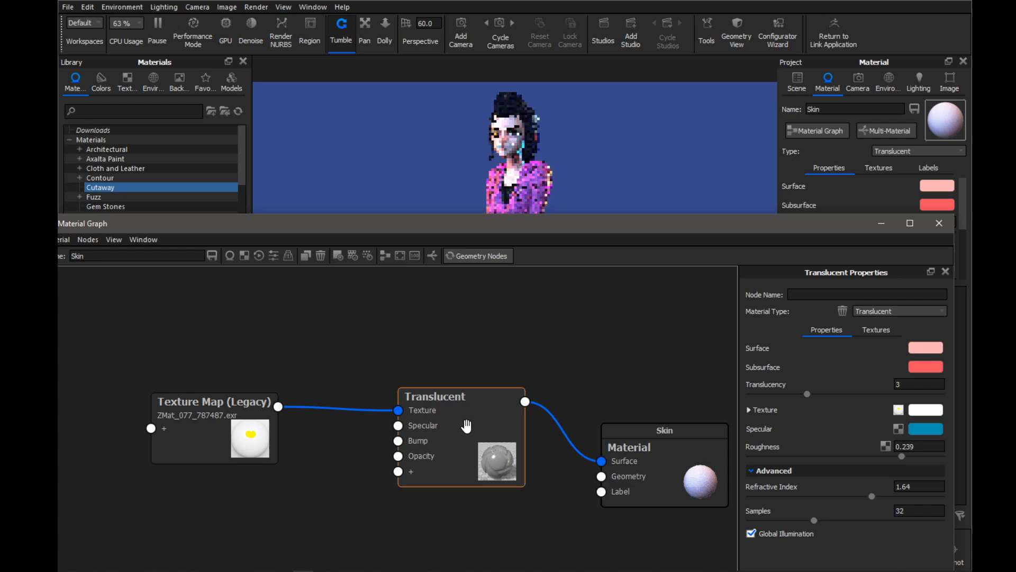
{"action": "left_click_drag", "start_coordinate": [651, 430], "coordinate": [684, 388]}
{"action": "left_click_drag", "start_coordinate": [426, 415], "coordinate": [452, 400]}
{"action": "left_click_drag", "start_coordinate": [656, 403], "coordinate": [645, 371]}
{"action": "left_click_drag", "start_coordinate": [503, 419], "coordinate": [478, 374]}
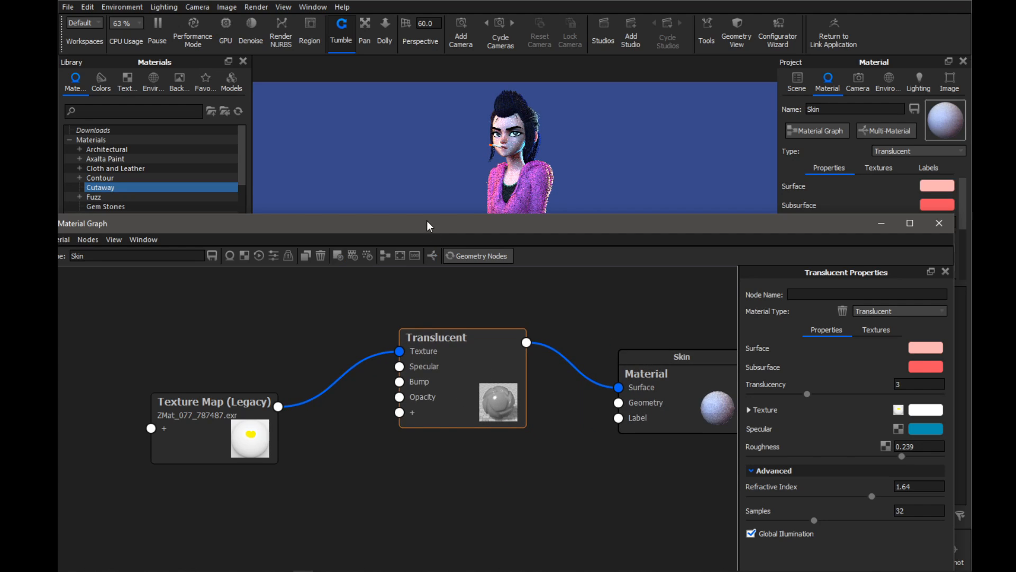
{"action": "left_click_drag", "start_coordinate": [426, 220], "coordinate": [454, 148]}
- Add an Occlusion texture node to the Skin graph and place it below the Texture Map node
{"action": "right_click", "coordinate": [431, 374]}
{"action": "mouse_move", "coordinate": [468, 462]}
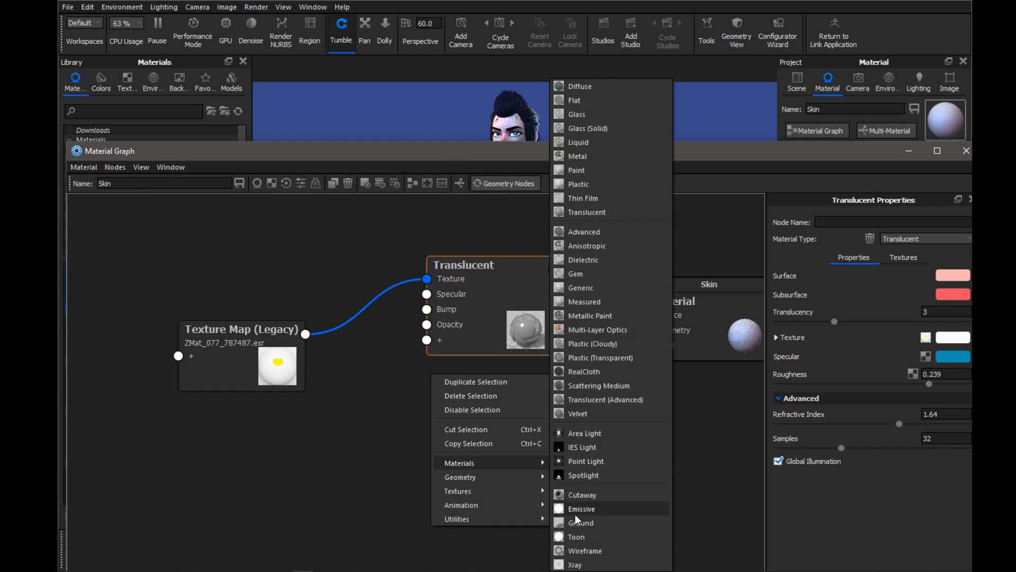
{"action": "mouse_move", "coordinate": [456, 497]}
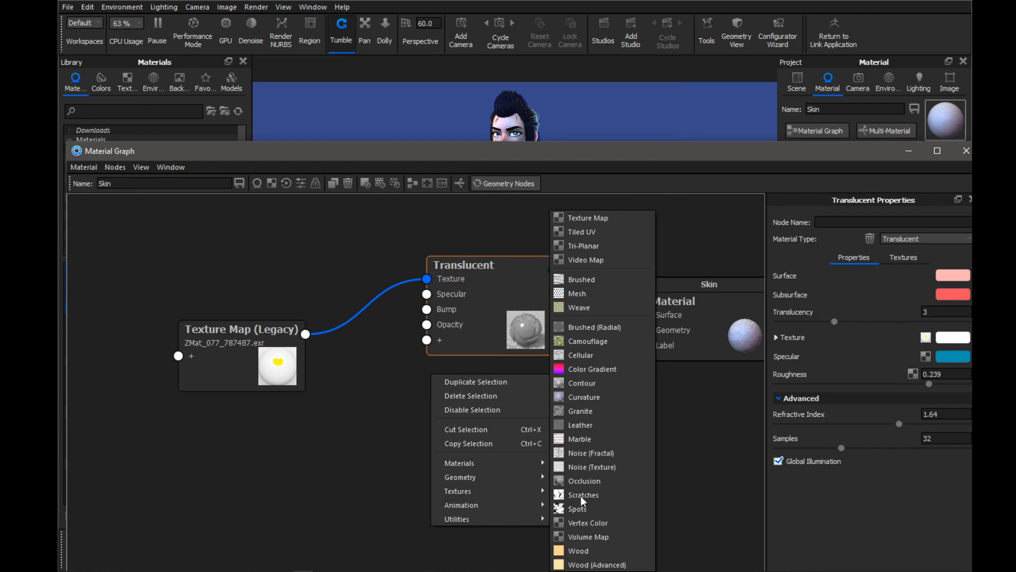
{"action": "left_click", "coordinate": [585, 483]}
{"action": "left_click_drag", "start_coordinate": [507, 415], "coordinate": [244, 452]}
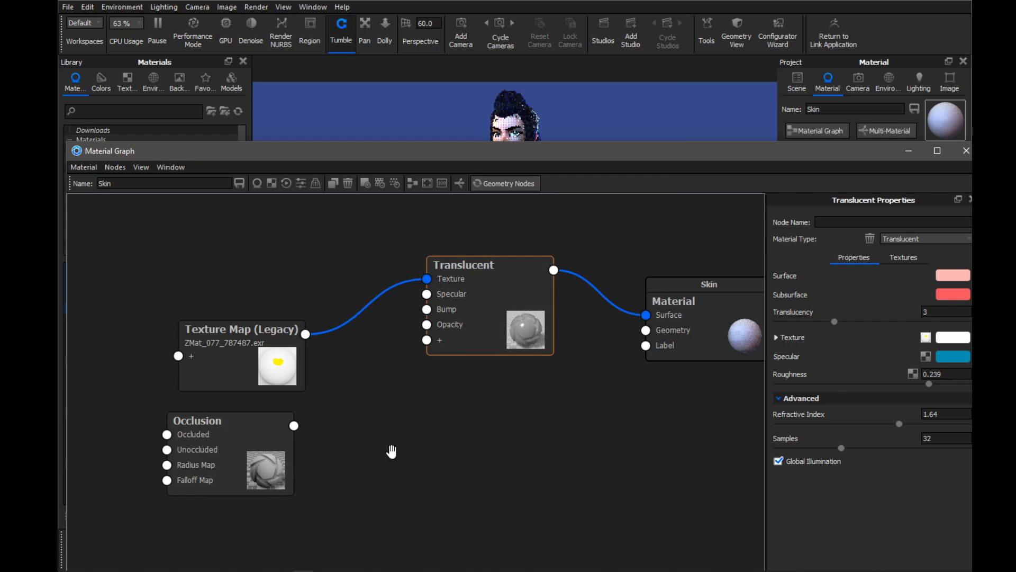
- Add a Curvature texture node below the Translucent node and move the Texture Map and Occlusion nodes up
{"action": "right_click", "coordinate": [394, 449]}
{"action": "mouse_move", "coordinate": [435, 412]}
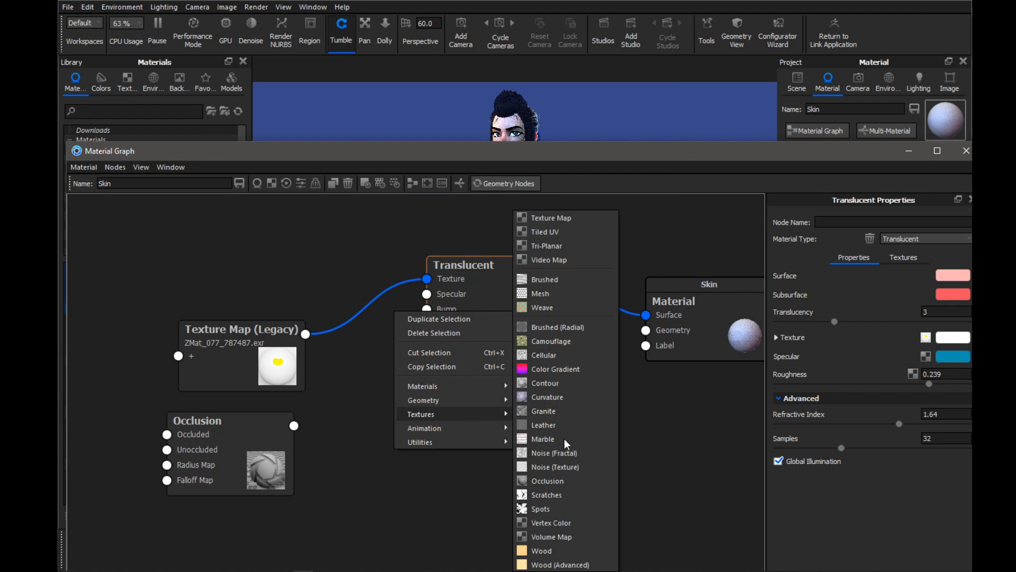
{"action": "left_click", "coordinate": [548, 394]}
{"action": "left_click_drag", "start_coordinate": [480, 478], "coordinate": [502, 444]}
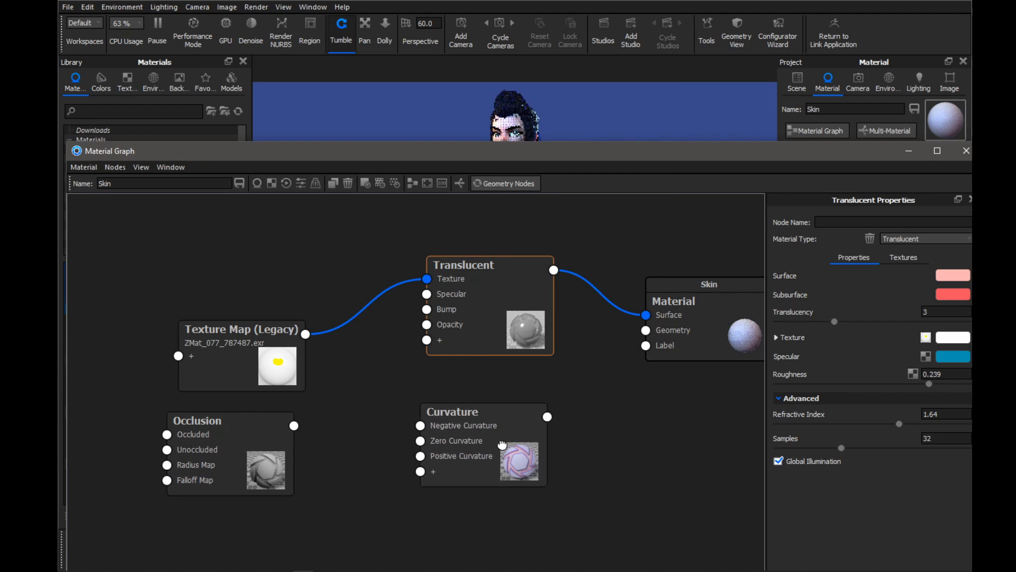
{"action": "left_click_drag", "start_coordinate": [263, 366], "coordinate": [238, 312]}
{"action": "left_click_drag", "start_coordinate": [238, 450], "coordinate": [215, 391]}
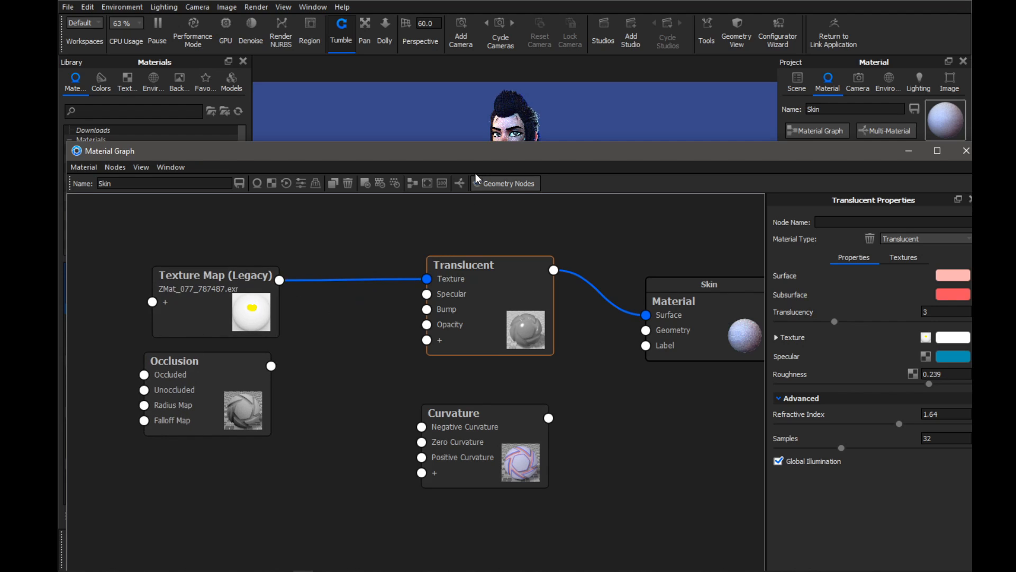
- Add a Color Composite utility node and place it just before the Translucent node
{"action": "left_click_drag", "start_coordinate": [472, 150], "coordinate": [484, 220]}
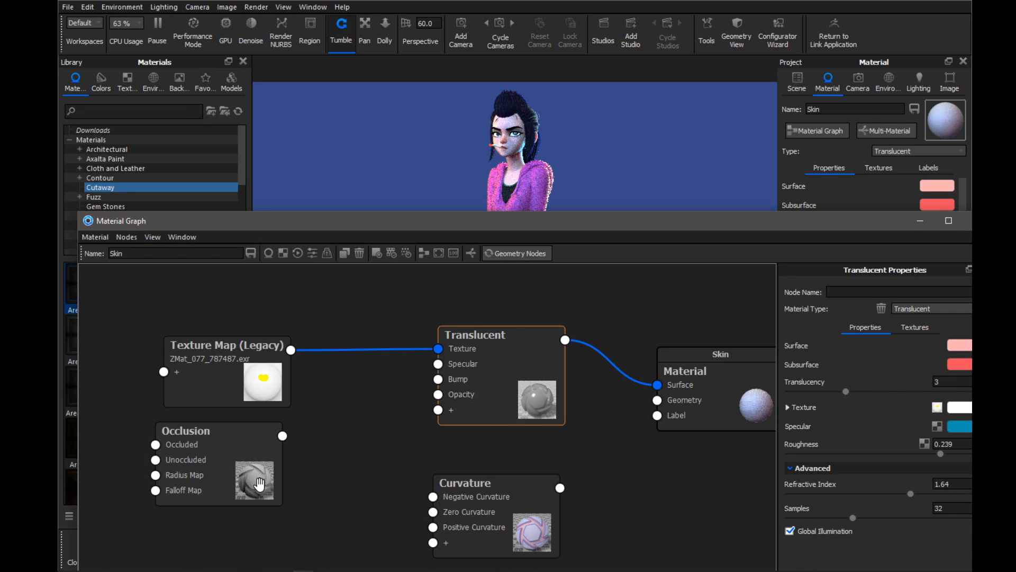
{"action": "left_click_drag", "start_coordinate": [246, 446], "coordinate": [270, 442]}
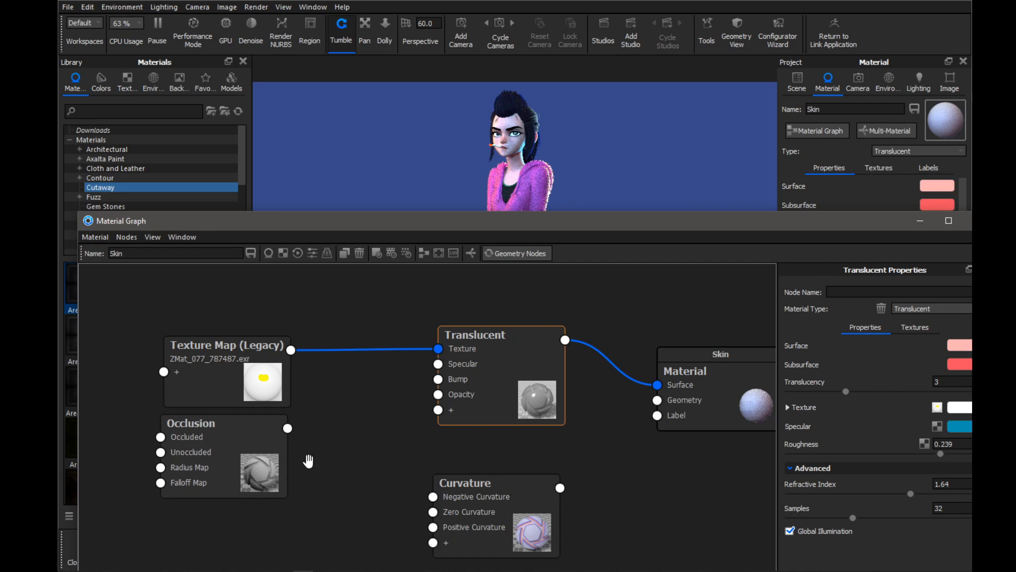
{"action": "right_click", "coordinate": [313, 455]}
{"action": "mouse_move", "coordinate": [352, 450]}
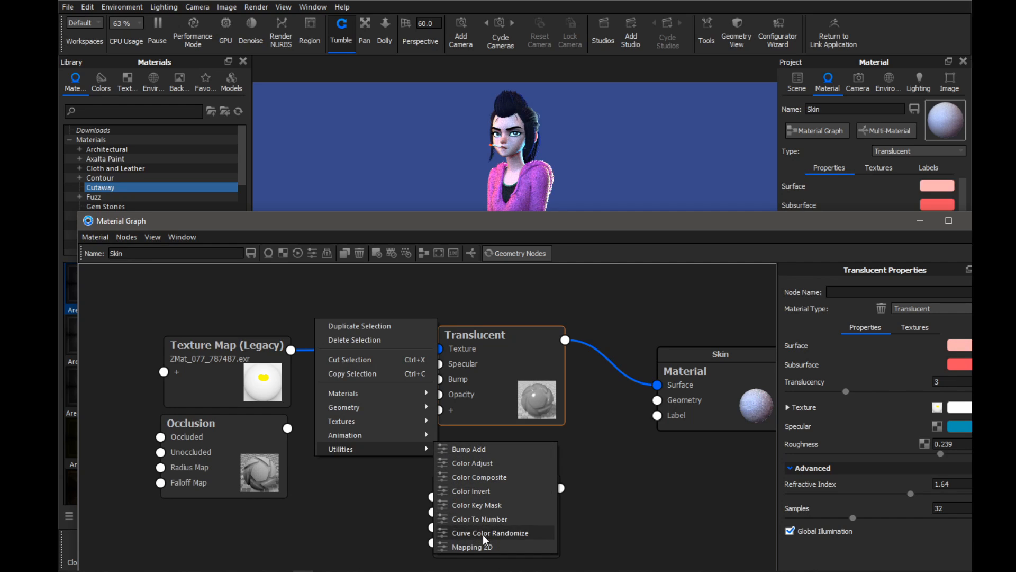
{"action": "left_click", "coordinate": [471, 478]}
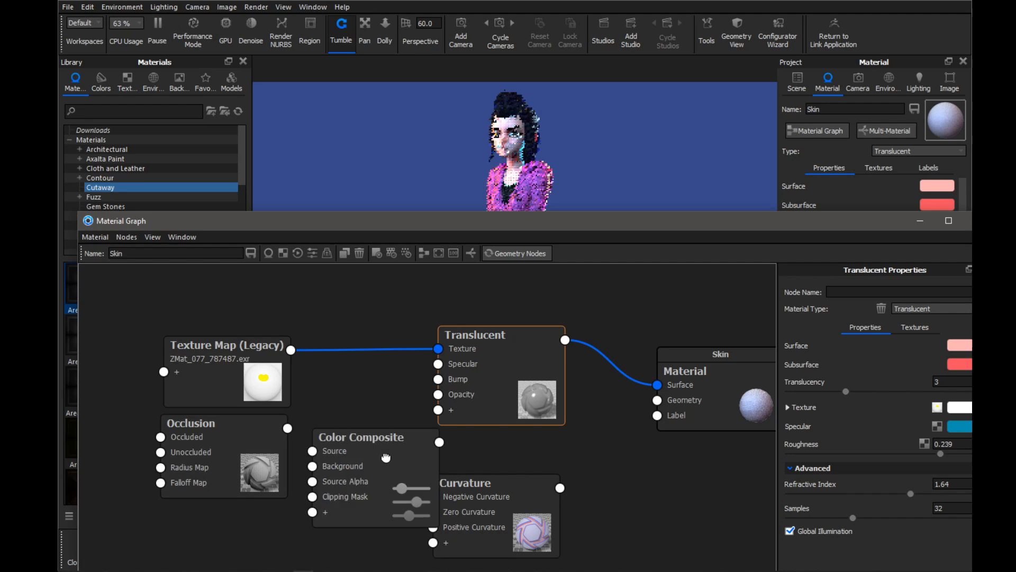
{"action": "left_click_drag", "start_coordinate": [365, 426], "coordinate": [336, 360]}
- Connect the Texture Map to the Color Composite's Source, Occlusion to its Background, and its output to the Translucent node's Texture
{"action": "left_click_drag", "start_coordinate": [229, 300], "coordinate": [204, 311]}
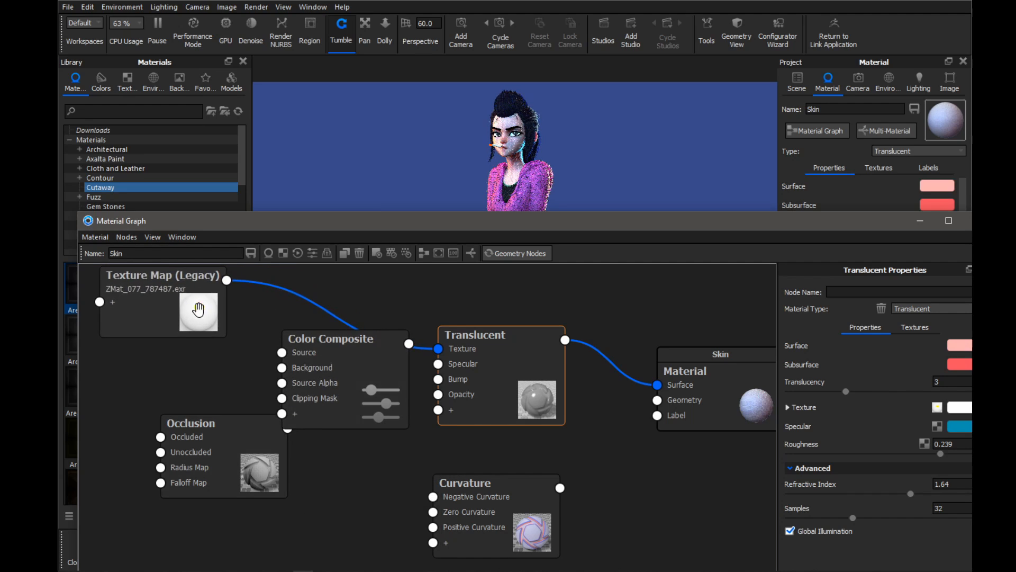
{"action": "left_click_drag", "start_coordinate": [249, 441], "coordinate": [180, 376]}
{"action": "left_click_drag", "start_coordinate": [201, 281], "coordinate": [283, 352]}
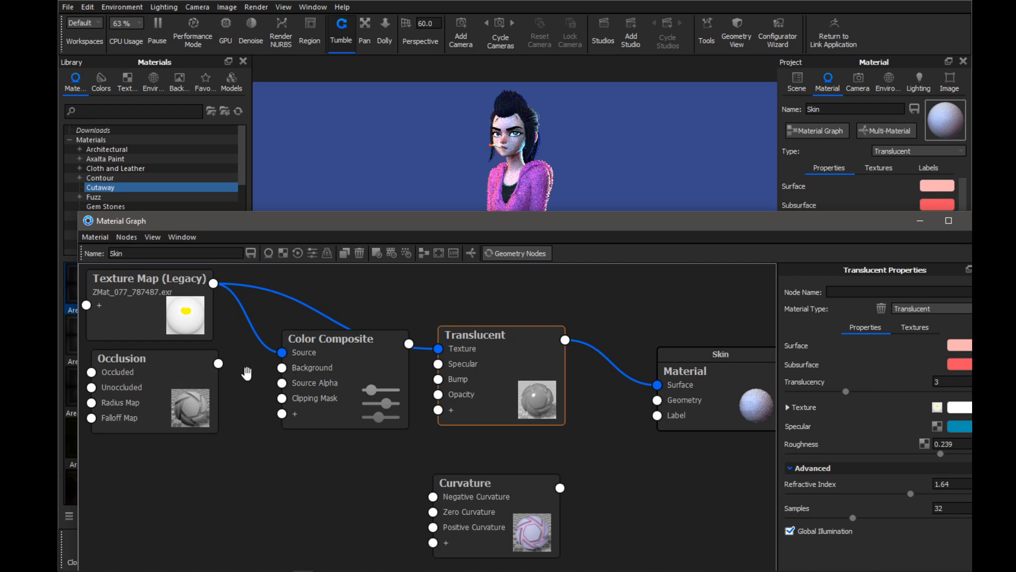
{"action": "left_click_drag", "start_coordinate": [218, 363], "coordinate": [286, 369]}
{"action": "left_click_drag", "start_coordinate": [371, 335], "coordinate": [438, 348]}
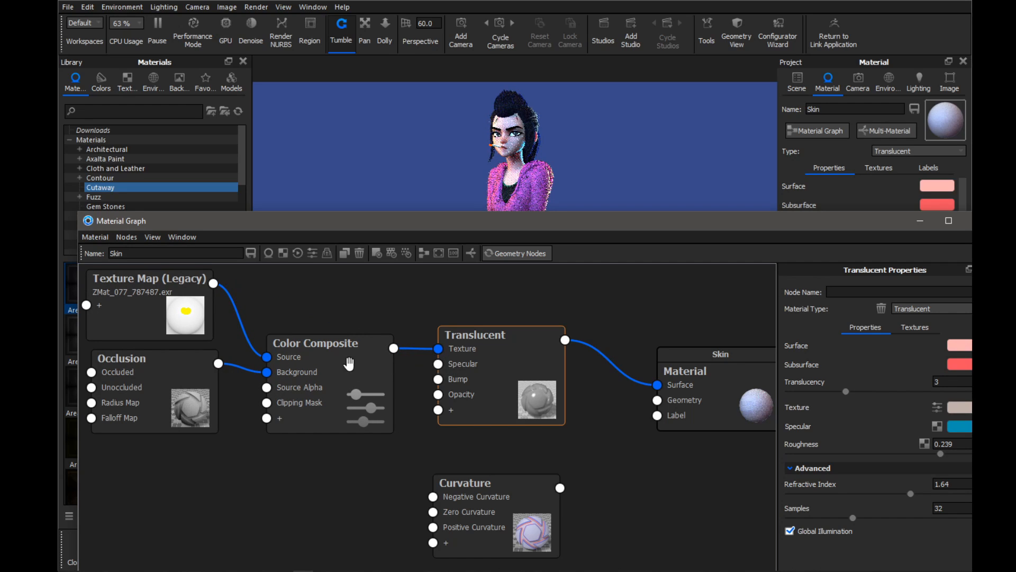
- Tidy the Color Composite node's position between the texture nodes and the Translucent node, and raise the Material Graph window slightly
{"action": "left_click_drag", "start_coordinate": [317, 343], "coordinate": [329, 320]}
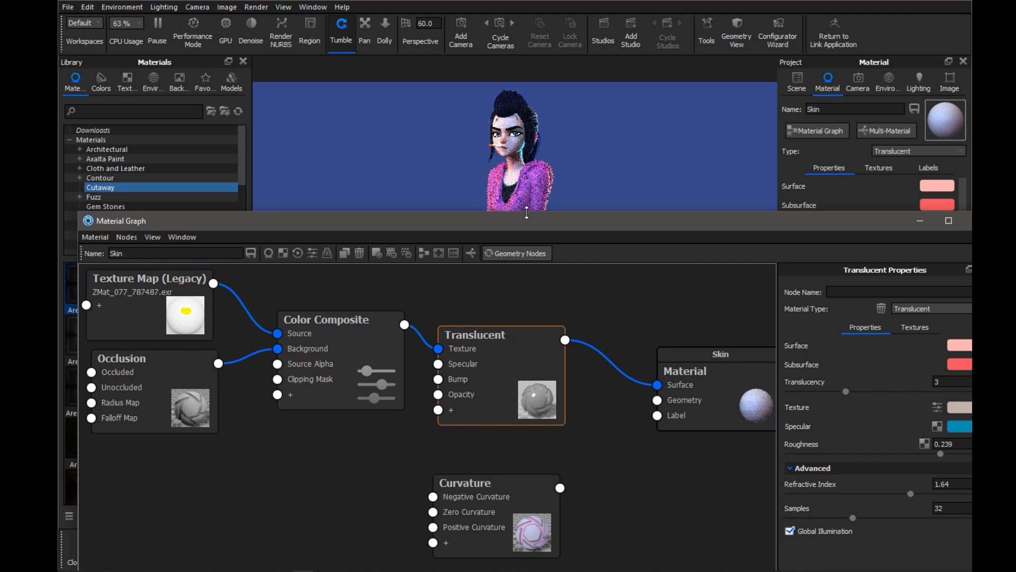
{"action": "left_click_drag", "start_coordinate": [522, 223], "coordinate": [506, 199]}
{"action": "left_click_drag", "start_coordinate": [328, 316], "coordinate": [310, 324]}
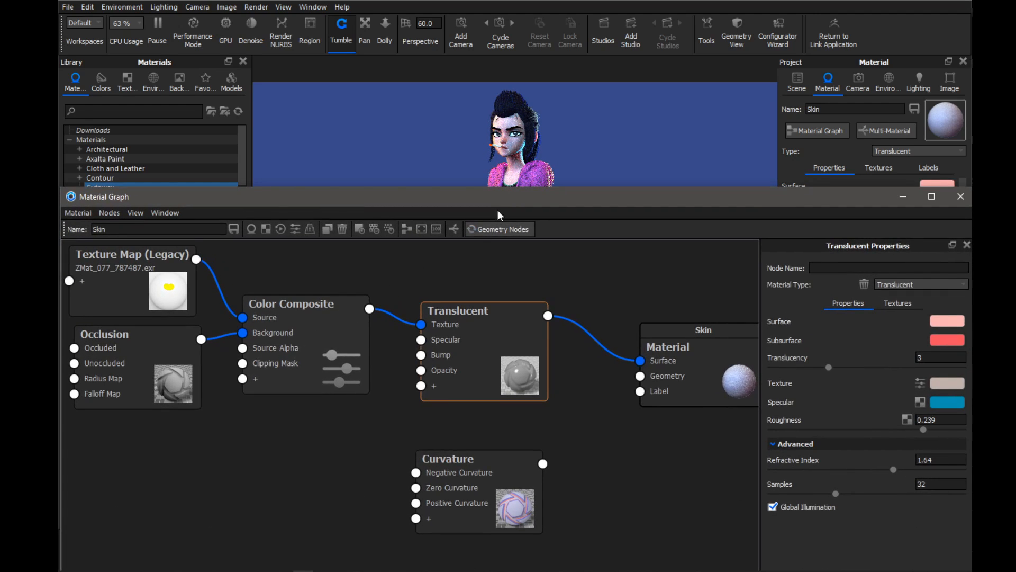
- Turn on the render region, move Material Graph clear of the viewport and frame the character's face closely inside the region
{"action": "left_click", "coordinate": [313, 41]}
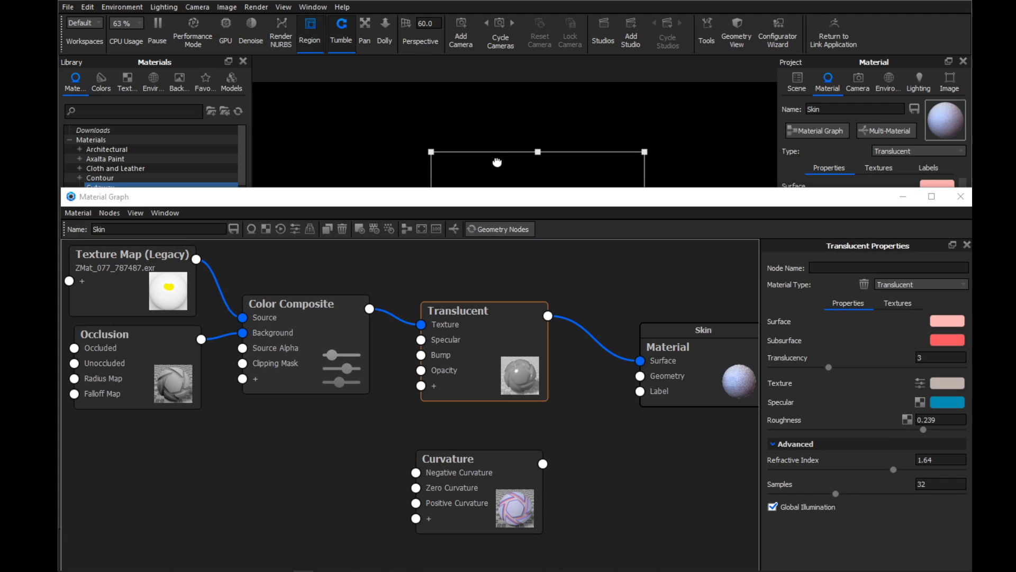
{"action": "left_click_drag", "start_coordinate": [640, 201], "coordinate": [559, 454]}
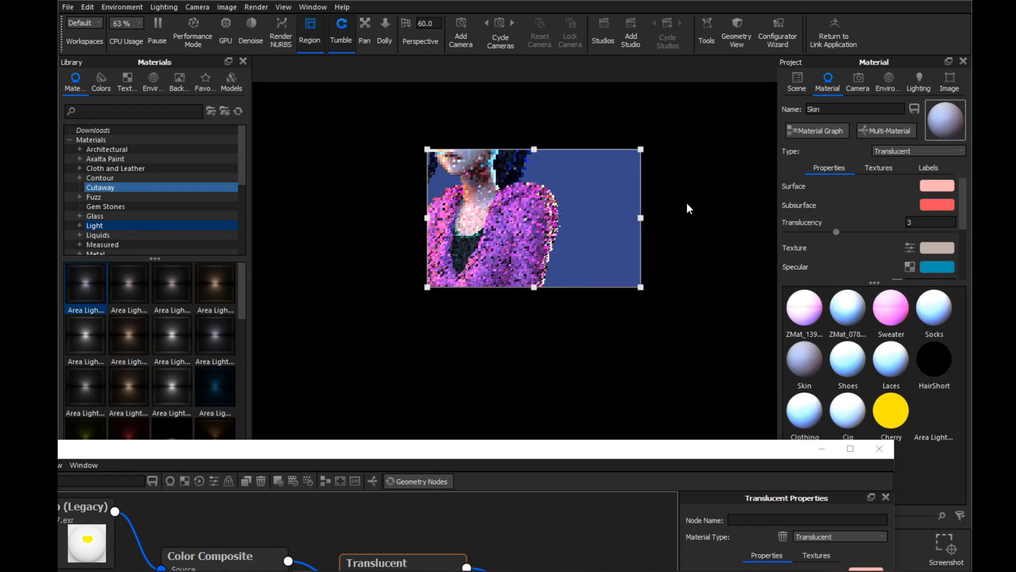
{"action": "left_click_drag", "start_coordinate": [698, 232], "coordinate": [624, 329]}
{"action": "middle_click_drag", "start_coordinate": [623, 329], "coordinate": [698, 284]}
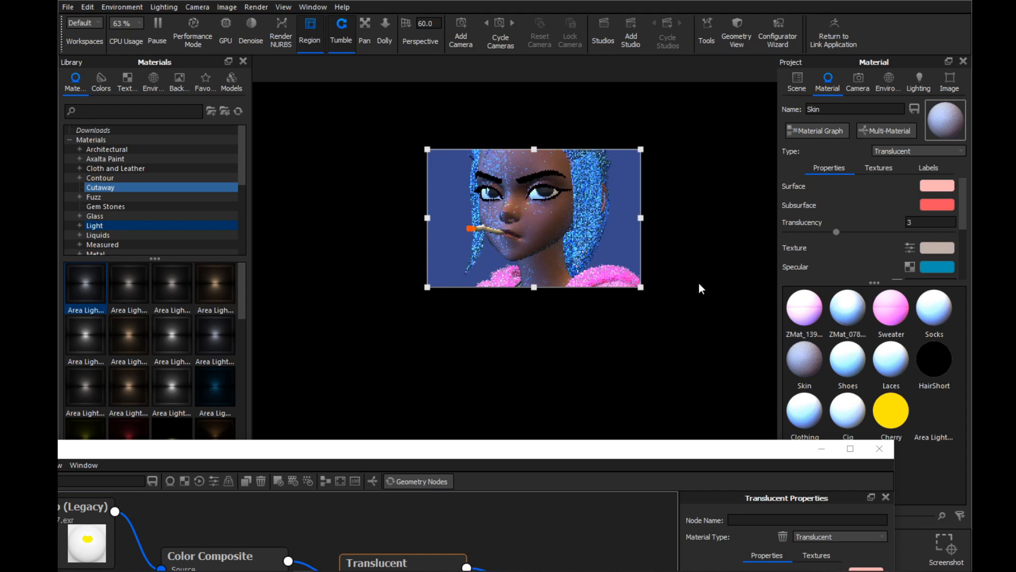
{"action": "left_click_drag", "start_coordinate": [698, 284], "coordinate": [668, 367]}
{"action": "middle_click_drag", "start_coordinate": [668, 367], "coordinate": [674, 374]}
{"action": "left_click_drag", "start_coordinate": [674, 374], "coordinate": [610, 345], "text": "ctrl"}
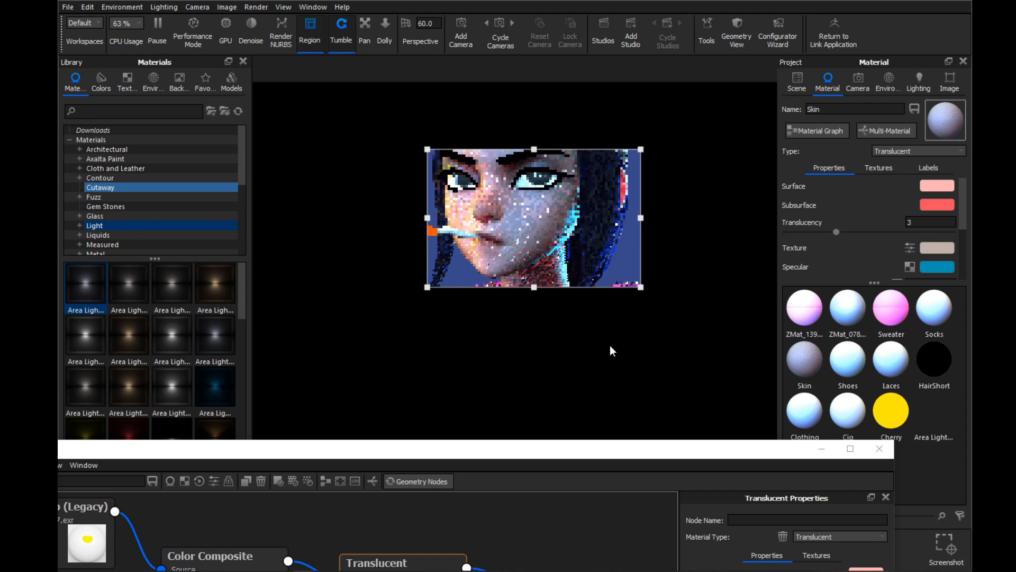
- Preview the Color Composite node on the model, set its Blend Mode to Overlay and shift the node closer to the texture nodes
{"action": "left_click_drag", "start_coordinate": [477, 450], "coordinate": [543, 272]}
{"action": "left_click_drag", "start_coordinate": [342, 385], "coordinate": [355, 380]}
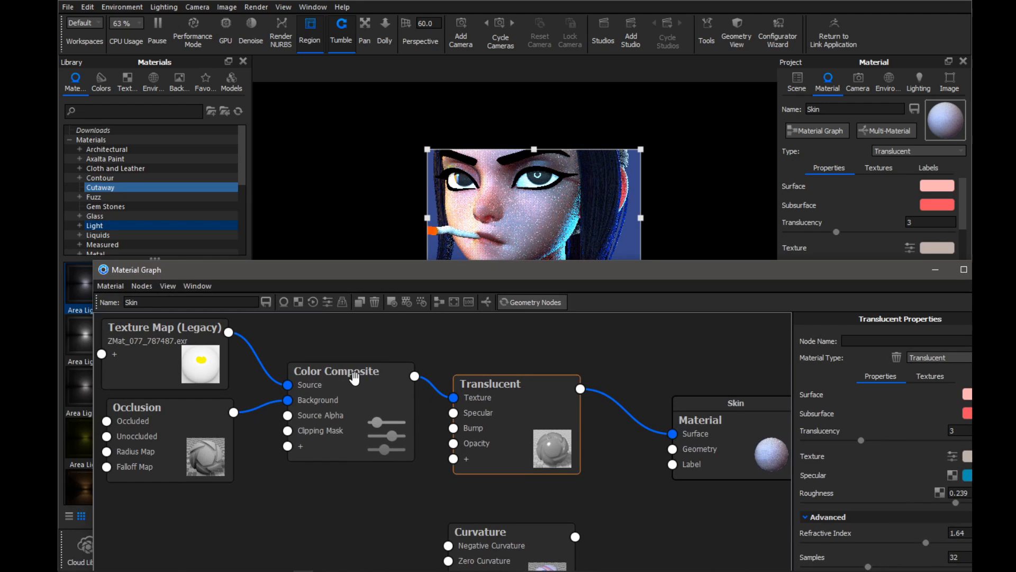
{"action": "left_click", "coordinate": [355, 378]}
{"action": "left_click_drag", "start_coordinate": [542, 271], "coordinate": [392, 257]}
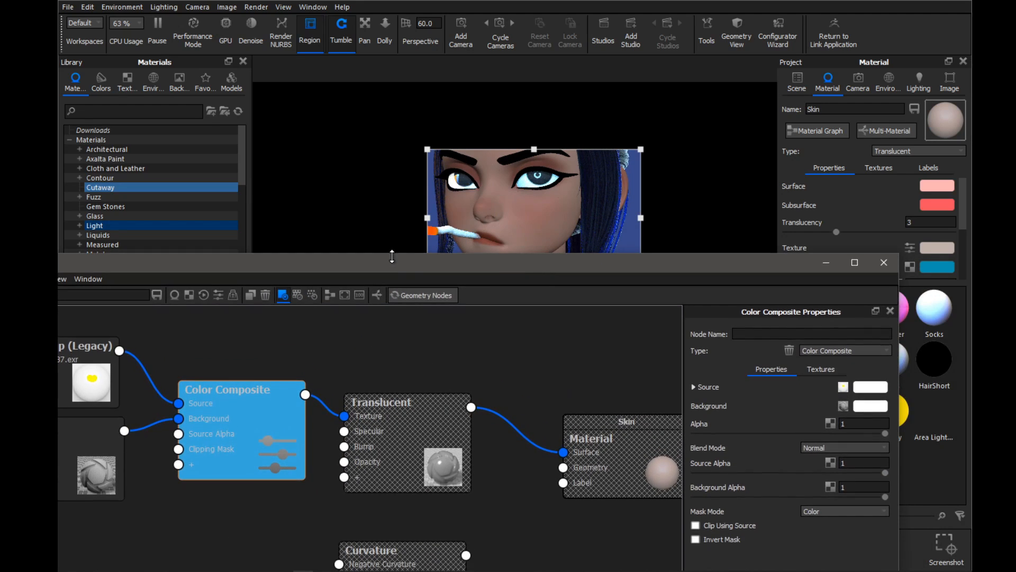
{"action": "left_click", "coordinate": [821, 447]}
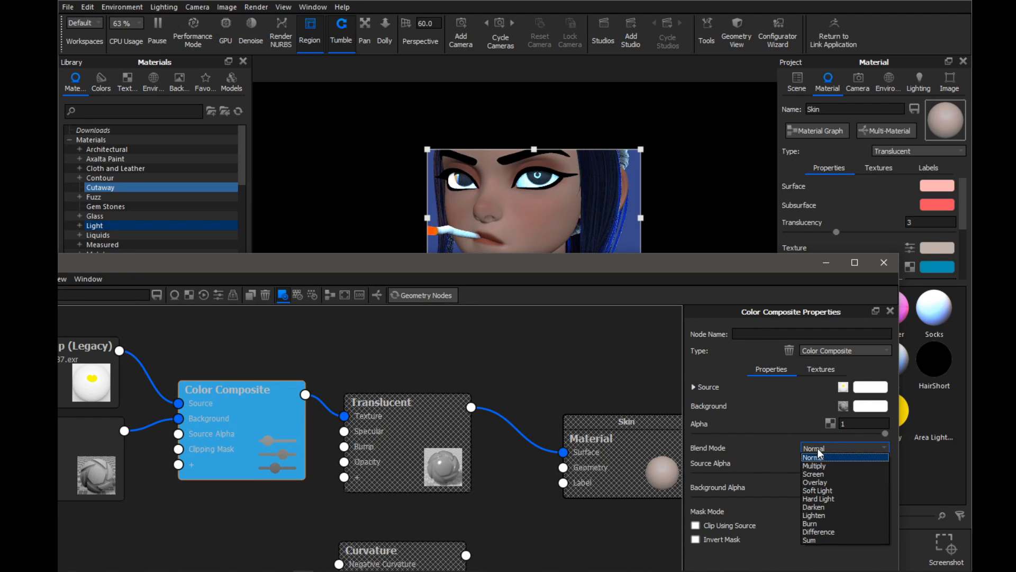
{"action": "left_click", "coordinate": [818, 483]}
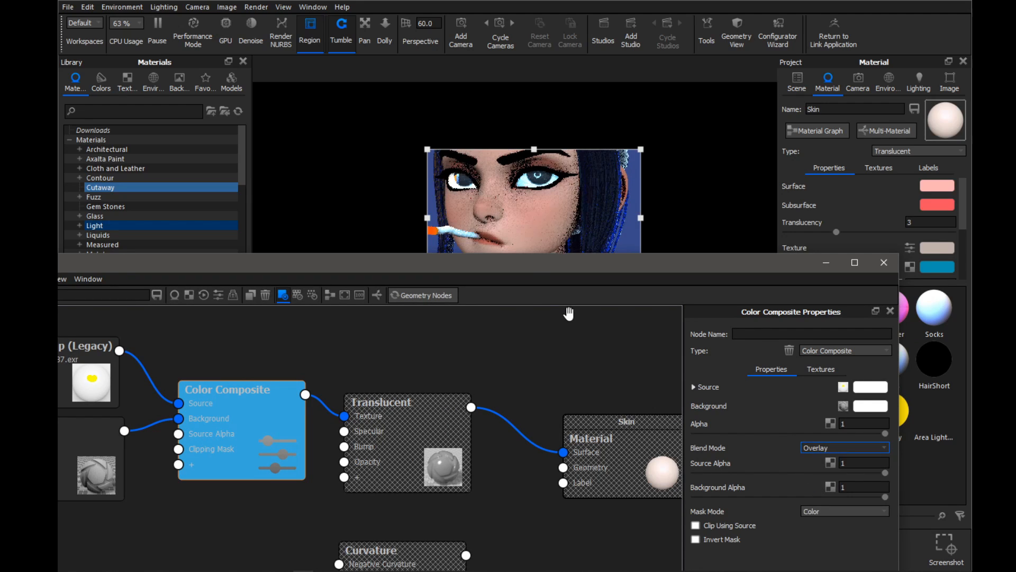
{"action": "left_click_drag", "start_coordinate": [525, 269], "coordinate": [591, 298]}
{"action": "left_click_drag", "start_coordinate": [486, 299], "coordinate": [500, 275]}
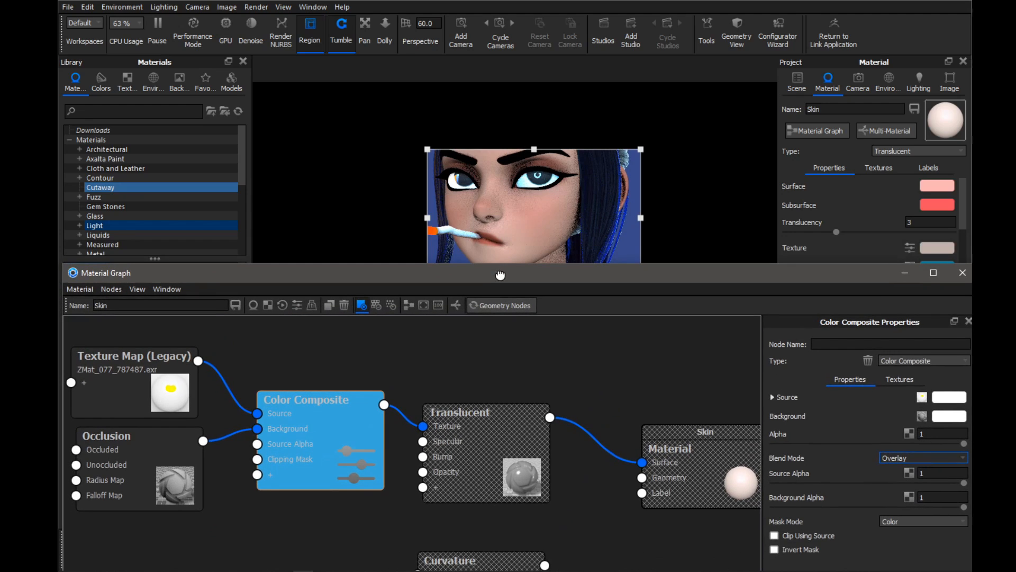
{"action": "left_click_drag", "start_coordinate": [350, 398], "coordinate": [331, 390]}
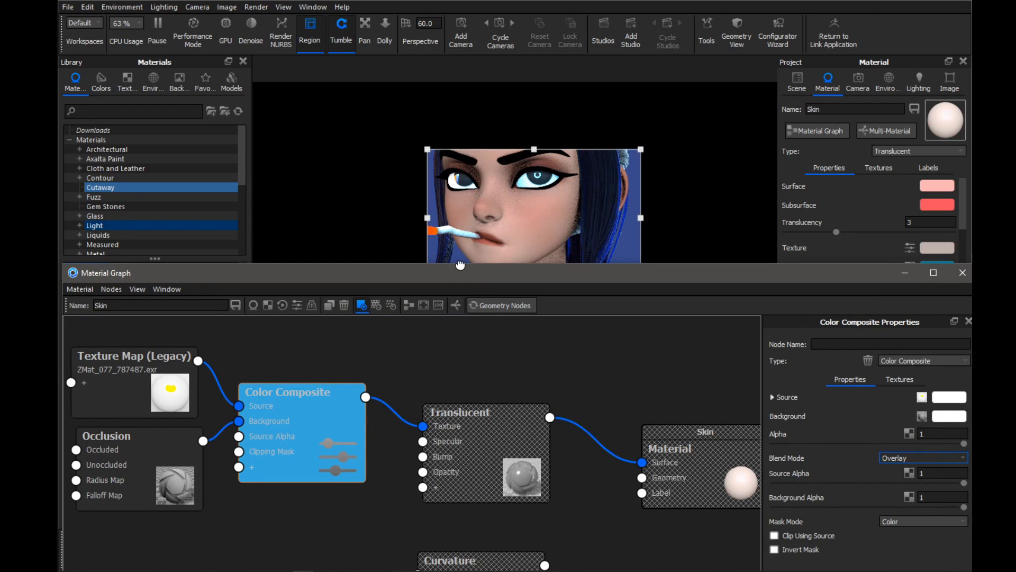
- Set the Occlusion node's Occluded color to a dark purple with CIE-L*ab values 30.77, 61.81 and -46.87
{"action": "left_click", "coordinate": [150, 449]}
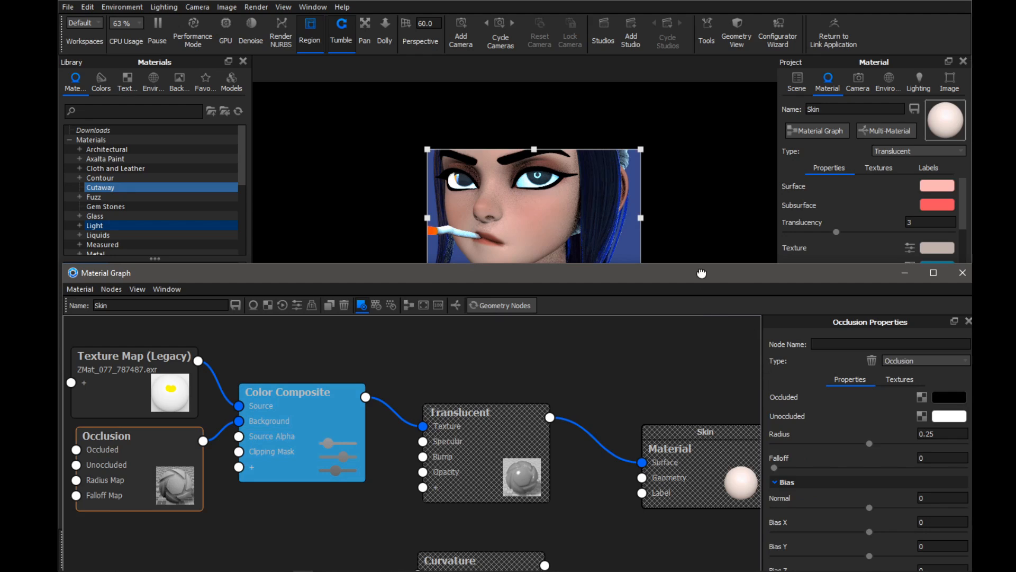
{"action": "left_click_drag", "start_coordinate": [701, 272], "coordinate": [621, 292]}
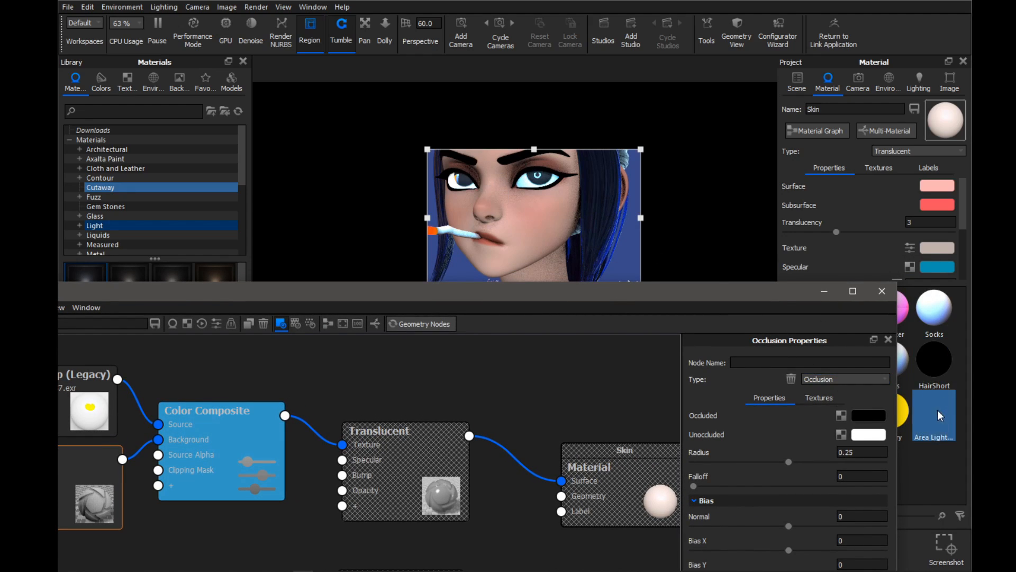
{"action": "left_click", "coordinate": [868, 415]}
{"action": "left_click", "coordinate": [670, 182]}
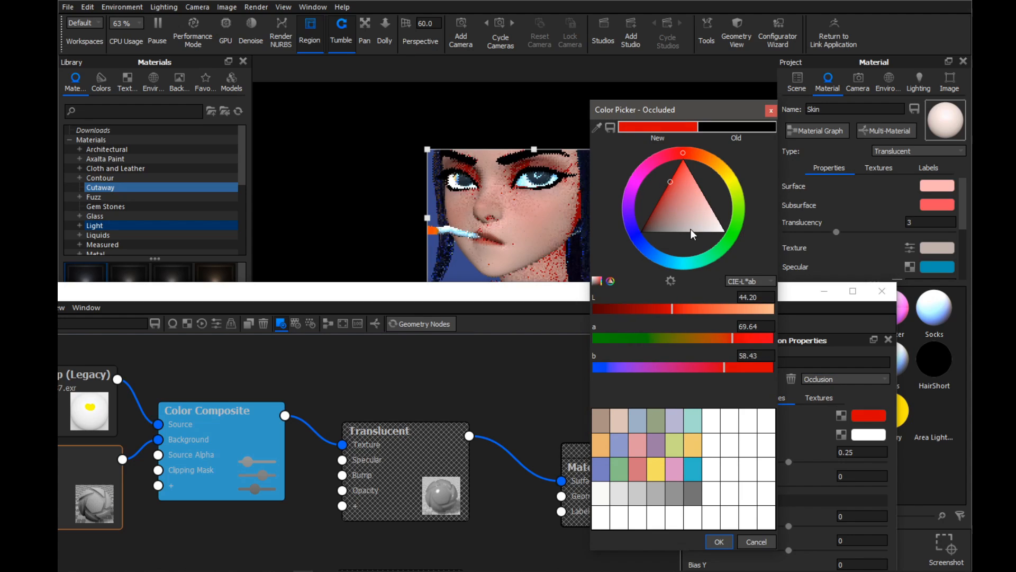
{"action": "left_click", "coordinate": [665, 190]}
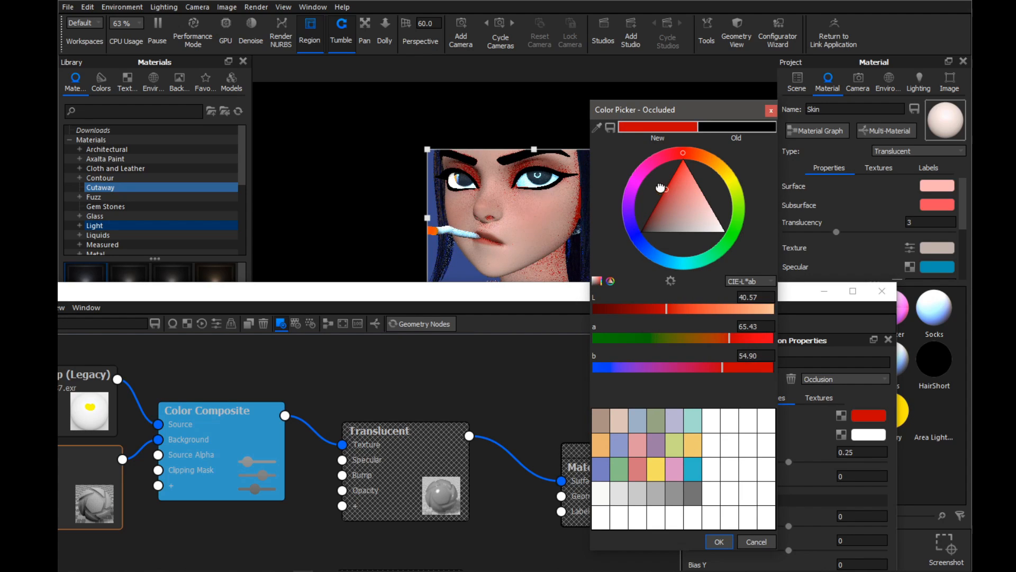
{"action": "left_click", "coordinate": [673, 159]}
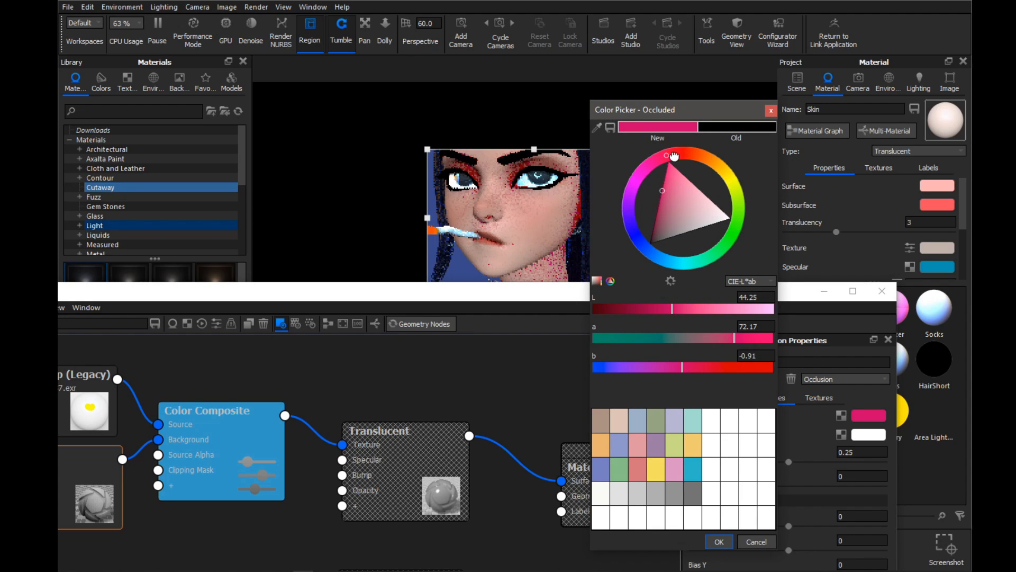
{"action": "left_click_drag", "start_coordinate": [666, 155], "coordinate": [659, 183]}
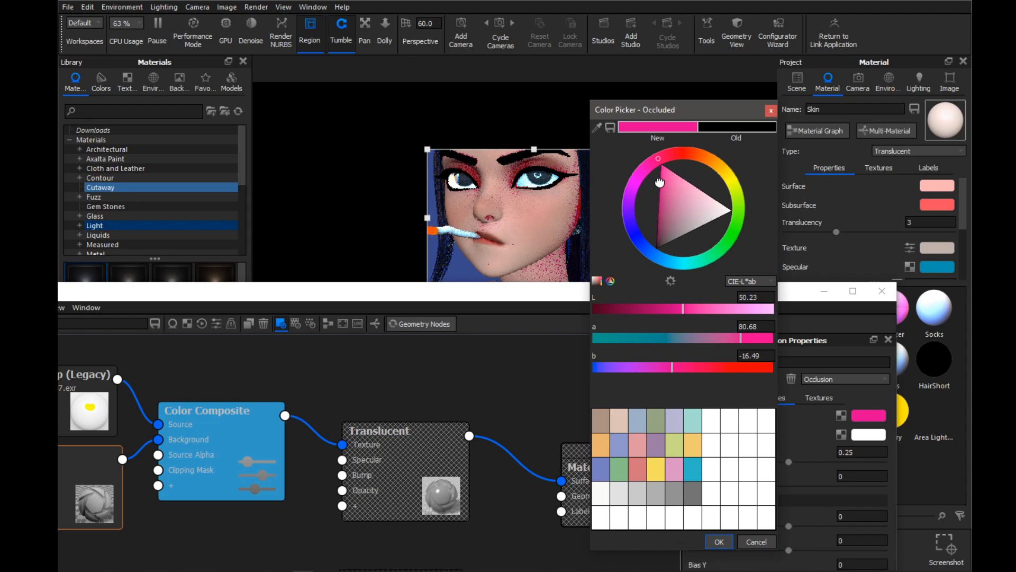
{"action": "left_click", "coordinate": [659, 208]}
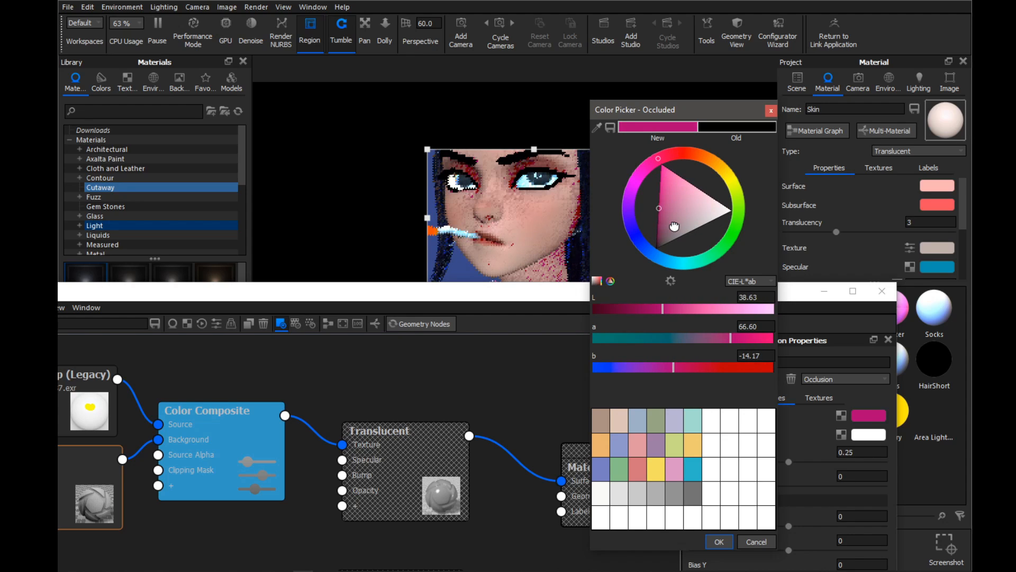
{"action": "mouse_move", "coordinate": [658, 159]}
{"action": "left_mouse_down"}
{"action": "mouse_move", "coordinate": [632, 176]}
{"action": "mouse_move", "coordinate": [629, 195]}
{"action": "left_mouse_up"}
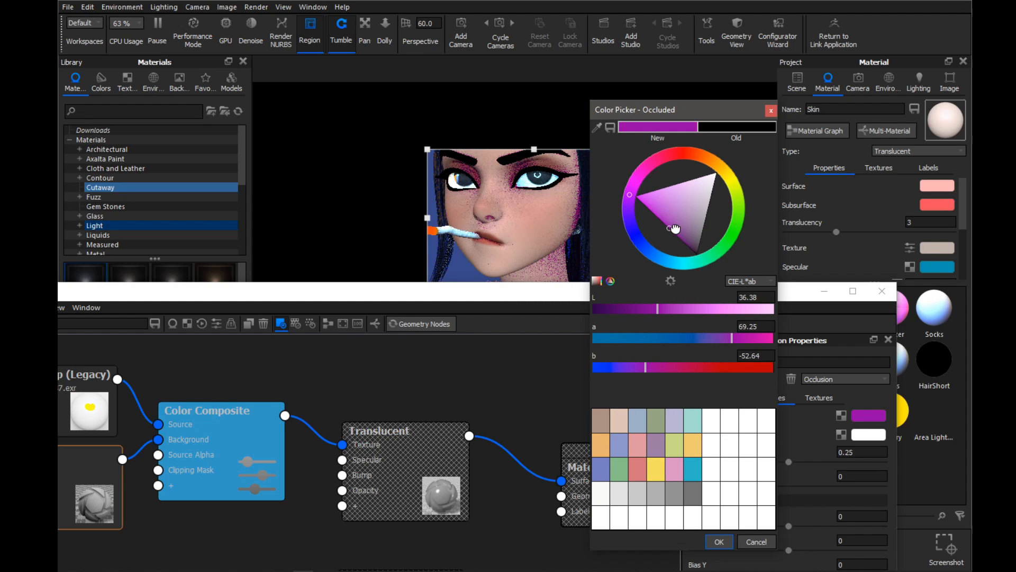
{"action": "left_click_drag", "start_coordinate": [675, 229], "coordinate": [681, 235]}
{"action": "left_click_drag", "start_coordinate": [675, 123], "coordinate": [730, 57]}
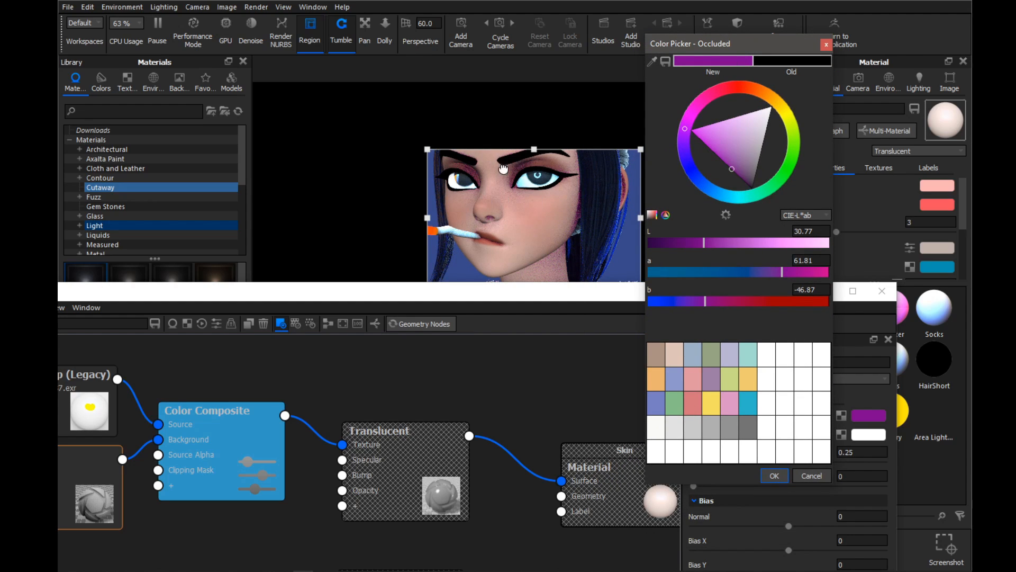
{"action": "left_click_drag", "start_coordinate": [724, 53], "coordinate": [731, 24]}
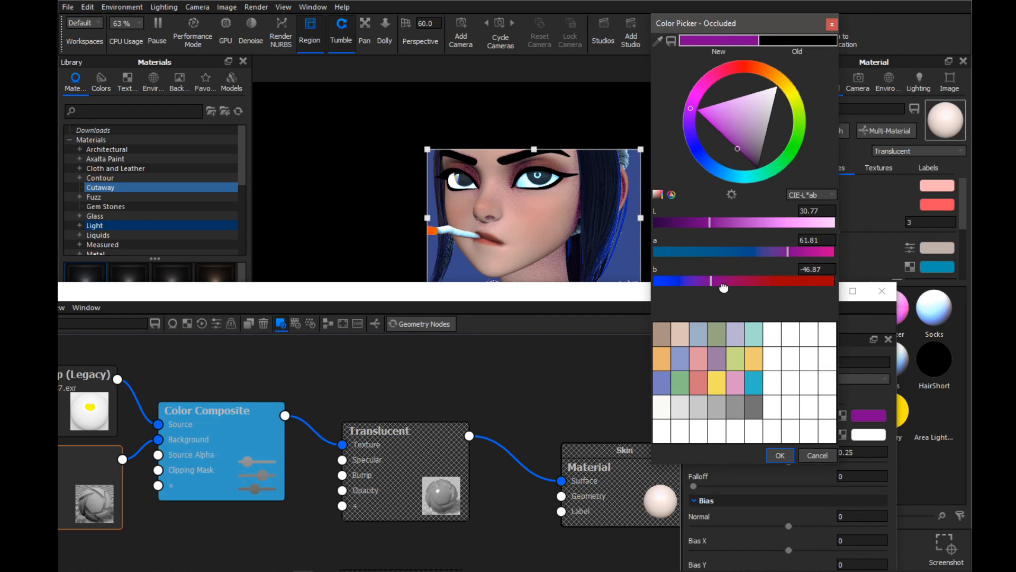
{"action": "left_click", "coordinate": [780, 456]}
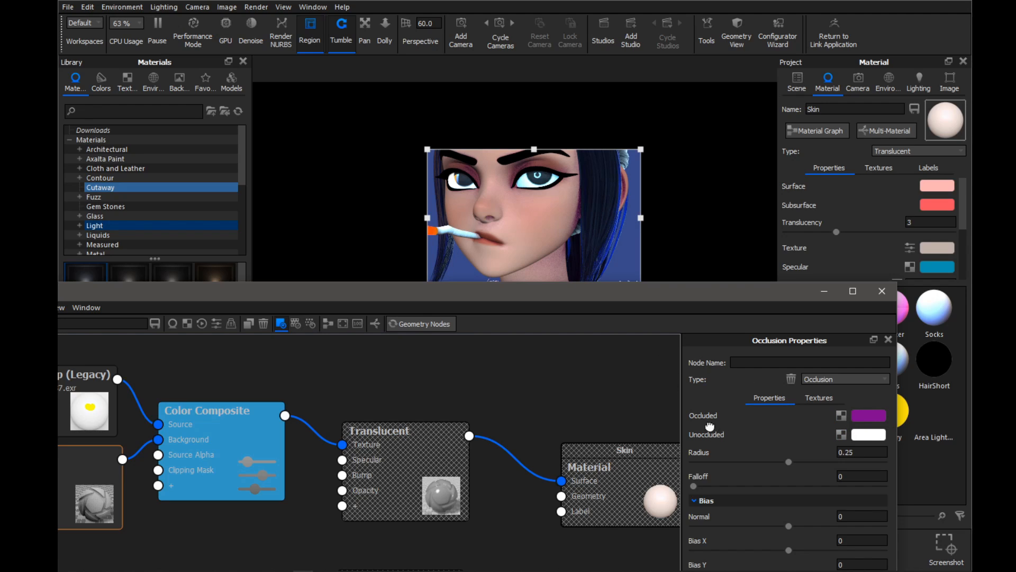
- Set the Occlusion node's Radius to 0.371 and its Falloff to 2.055
{"action": "left_click_drag", "start_coordinate": [705, 486], "coordinate": [736, 486]}
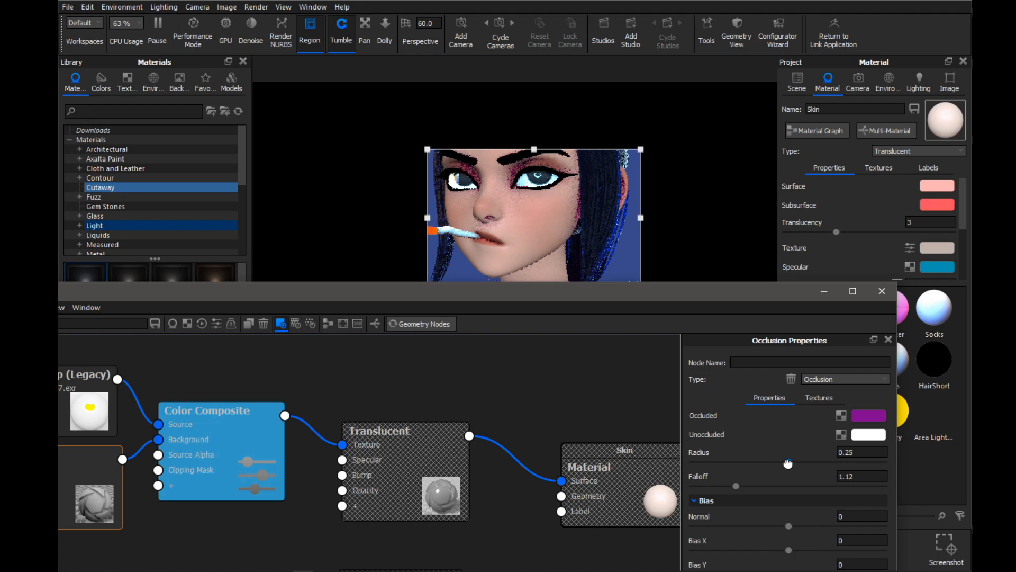
{"action": "left_click_drag", "start_coordinate": [789, 462], "coordinate": [834, 463]}
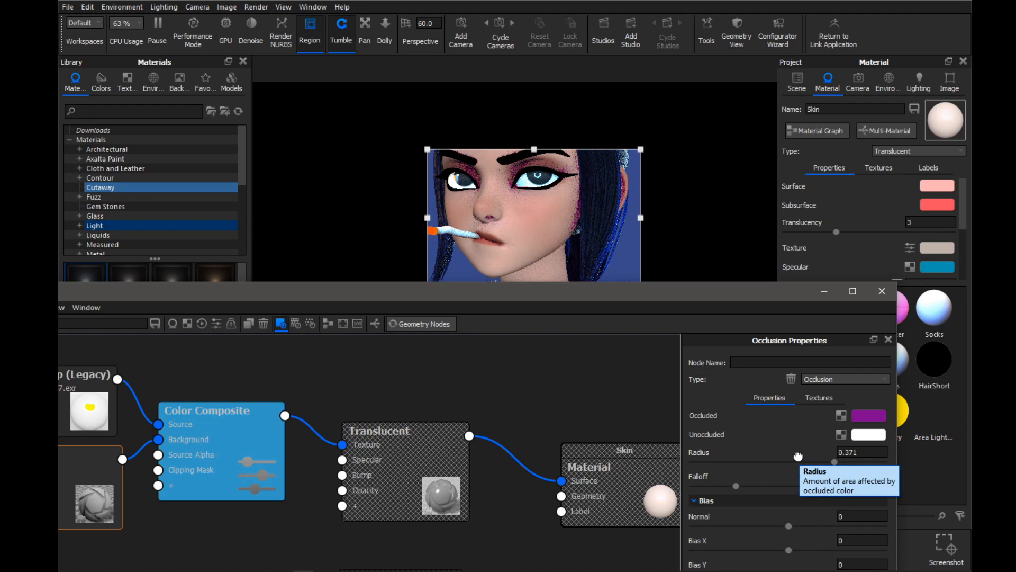
{"action": "left_click_drag", "start_coordinate": [736, 486], "coordinate": [774, 485]}
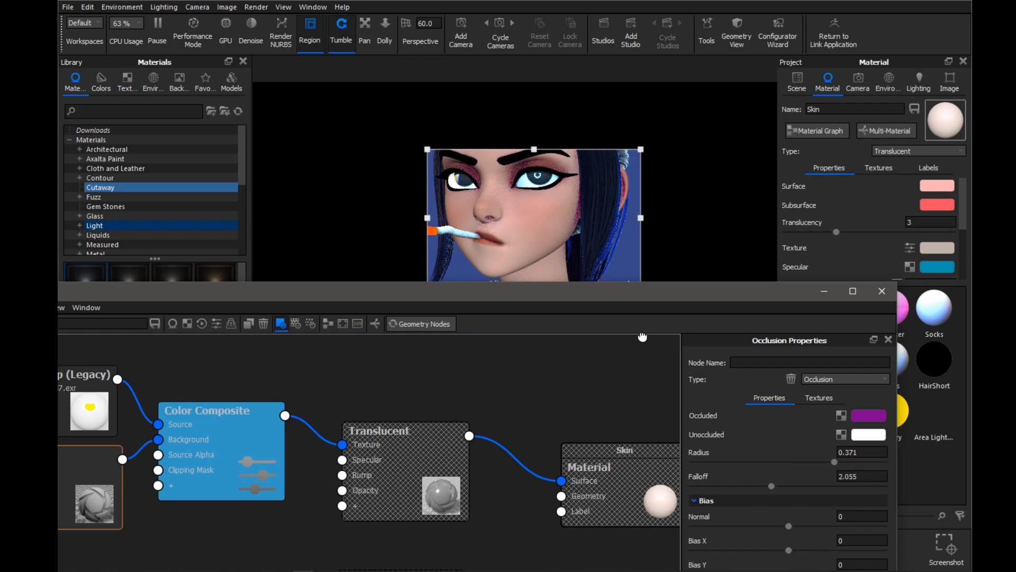
- Turn off the Color Composite preview and reposition that node between the texture nodes and Translucent, with the Material Graph window raised
{"action": "left_click_drag", "start_coordinate": [510, 294], "coordinate": [582, 292]}
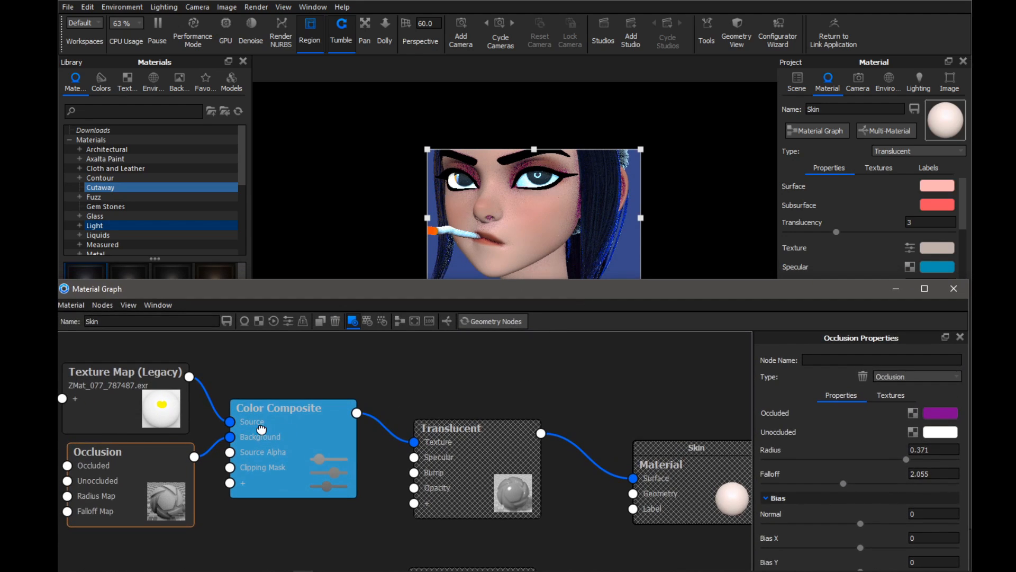
{"action": "left_click_drag", "start_coordinate": [261, 429], "coordinate": [287, 420]}
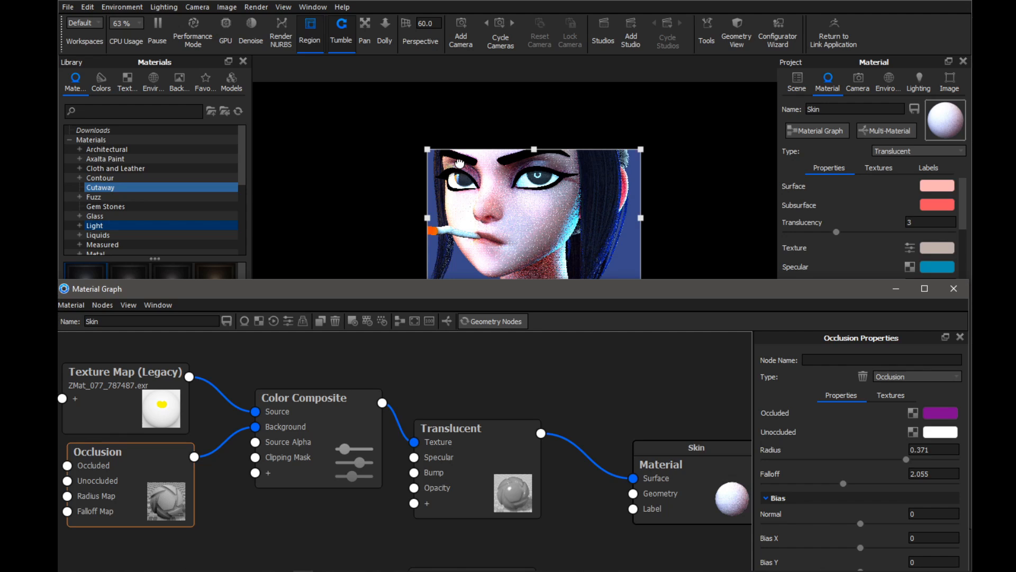
{"action": "left_click_drag", "start_coordinate": [483, 288], "coordinate": [475, 200]}
{"action": "left_click_drag", "start_coordinate": [384, 308], "coordinate": [358, 308]}
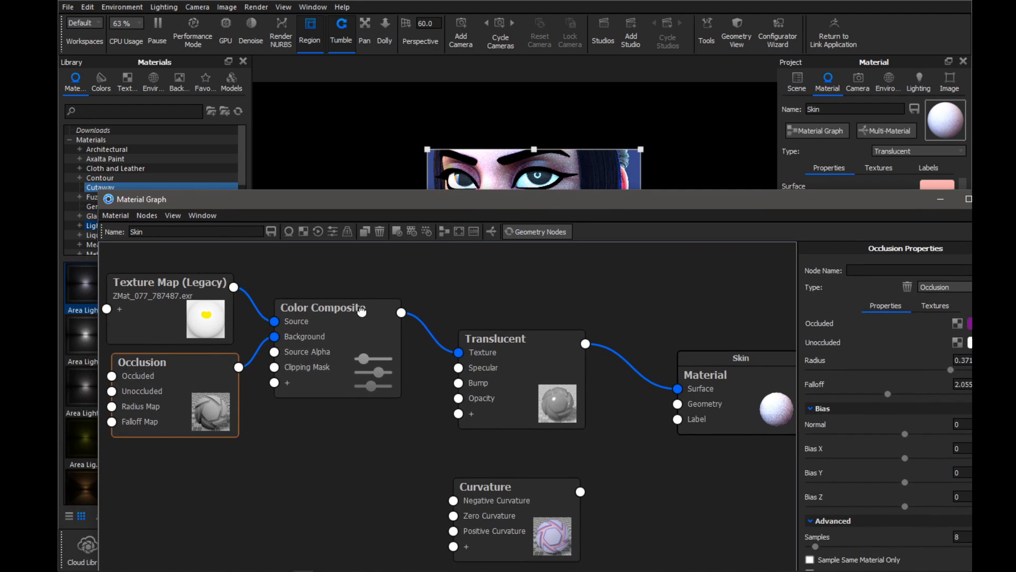
- Move the Translucent and Material nodes up and place the Curvature node directly below Translucent, with room to work beneath them
{"action": "left_click_drag", "start_coordinate": [527, 353], "coordinate": [515, 298]}
{"action": "left_click_drag", "start_coordinate": [726, 372], "coordinate": [746, 311]}
{"action": "left_click_drag", "start_coordinate": [557, 502], "coordinate": [517, 412]}
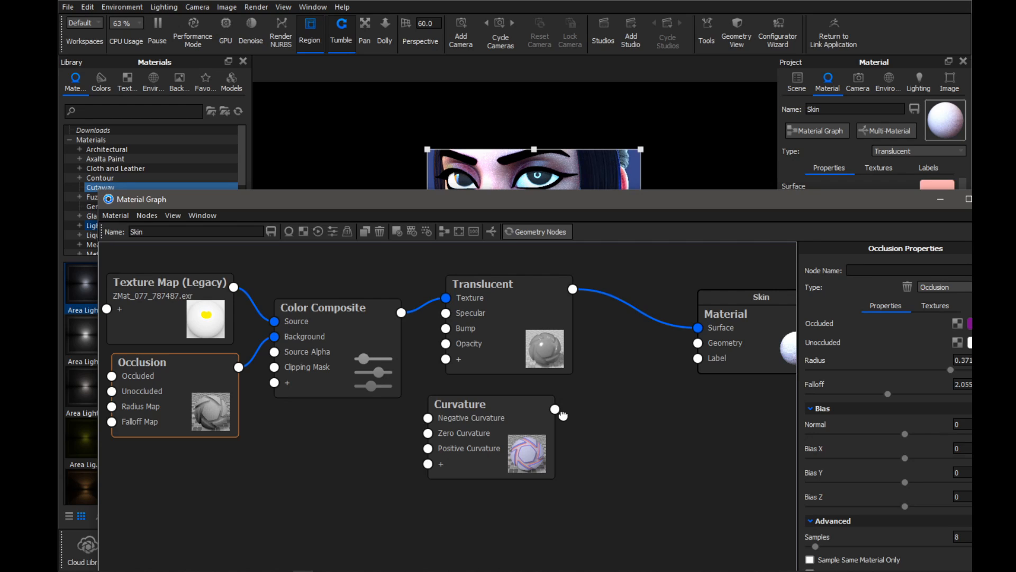
{"action": "left_click_drag", "start_coordinate": [532, 308], "coordinate": [520, 285]}
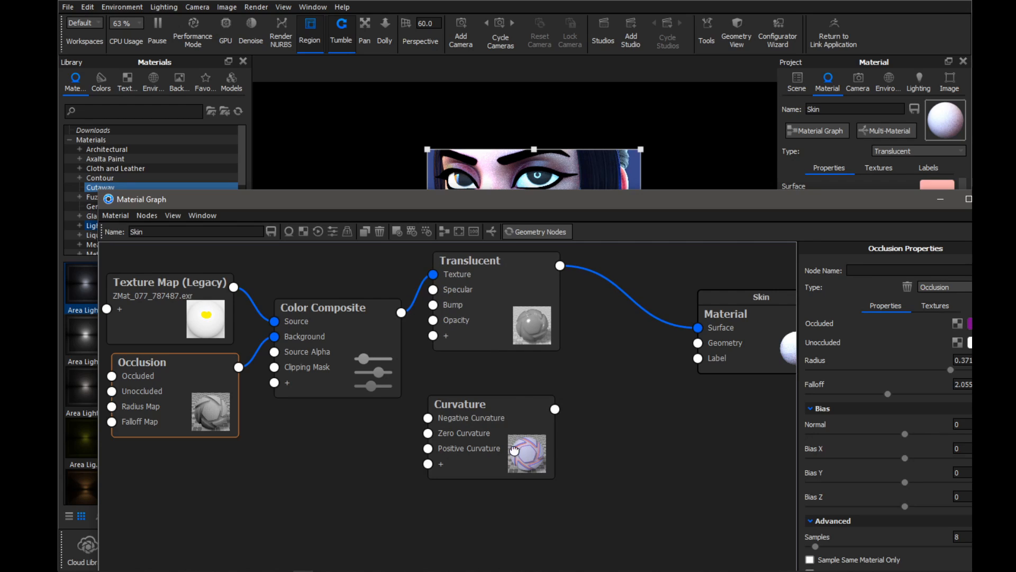
{"action": "left_click_drag", "start_coordinate": [514, 450], "coordinate": [528, 434]}
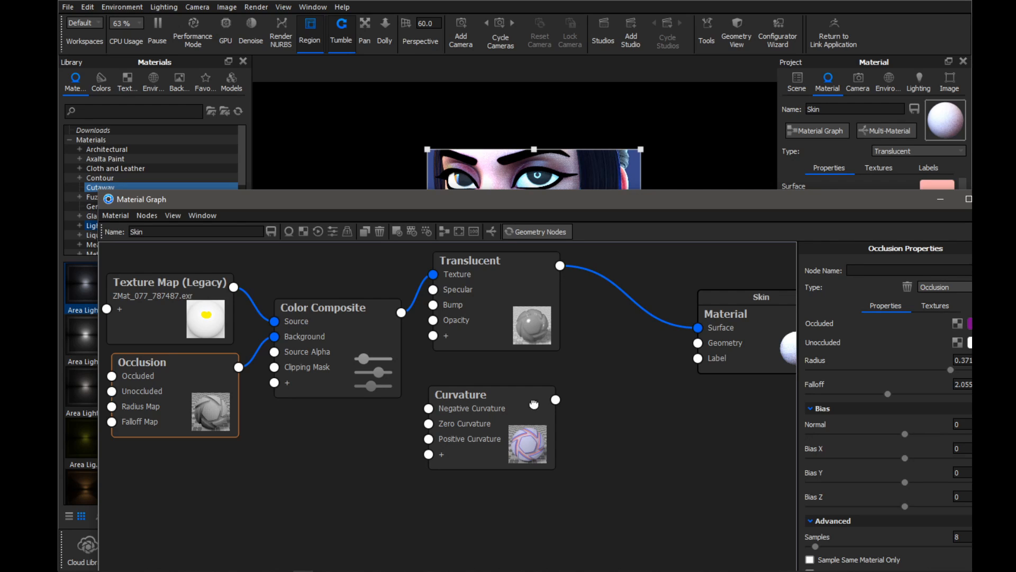
{"action": "left_click_drag", "start_coordinate": [515, 189], "coordinate": [482, 253]}
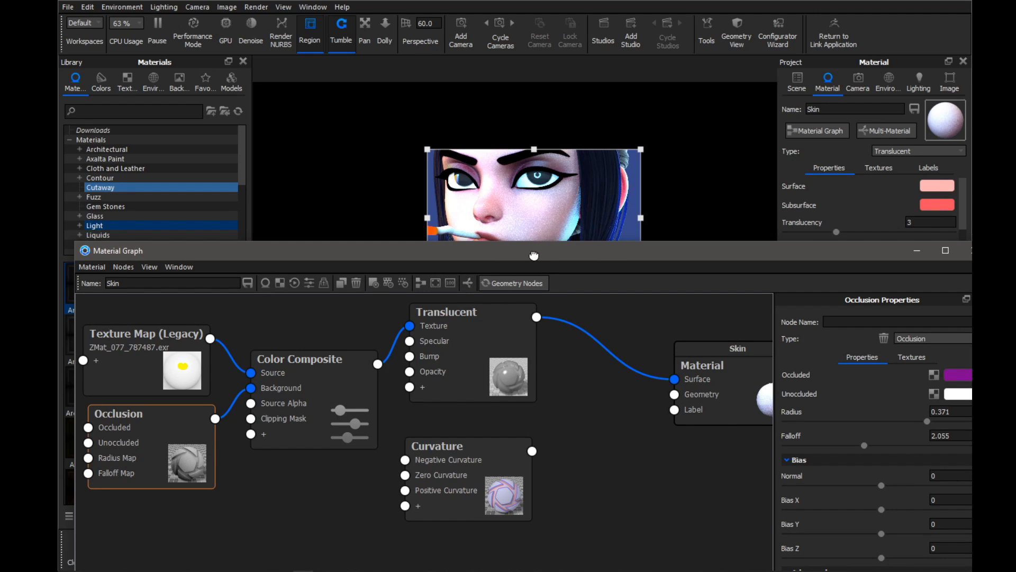
{"action": "left_click_drag", "start_coordinate": [535, 252], "coordinate": [544, 131]}
{"action": "left_click_drag", "start_coordinate": [510, 337], "coordinate": [506, 339]}
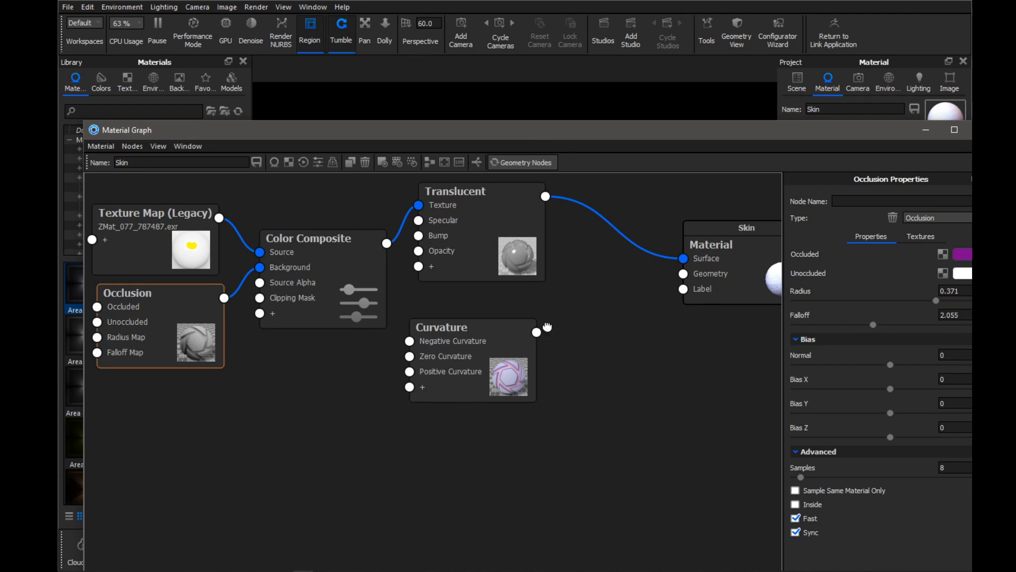
- Add a second Color Composite utility node near the Curvature node in the skin's graph, making room around Translucent
{"action": "left_click_drag", "start_coordinate": [493, 248], "coordinate": [481, 239]}
{"action": "right_click", "coordinate": [623, 331]}
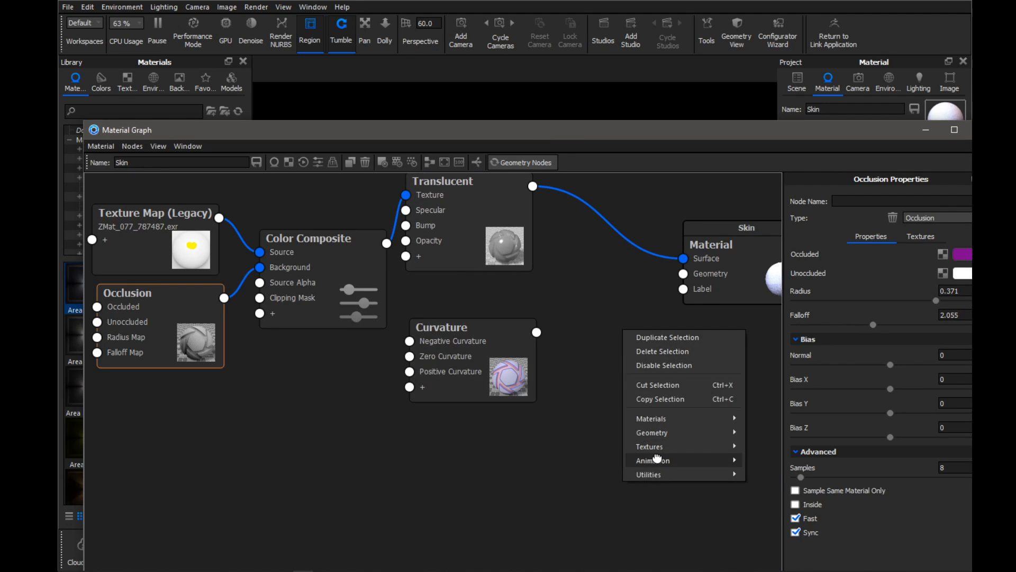
{"action": "mouse_move", "coordinate": [661, 443]}
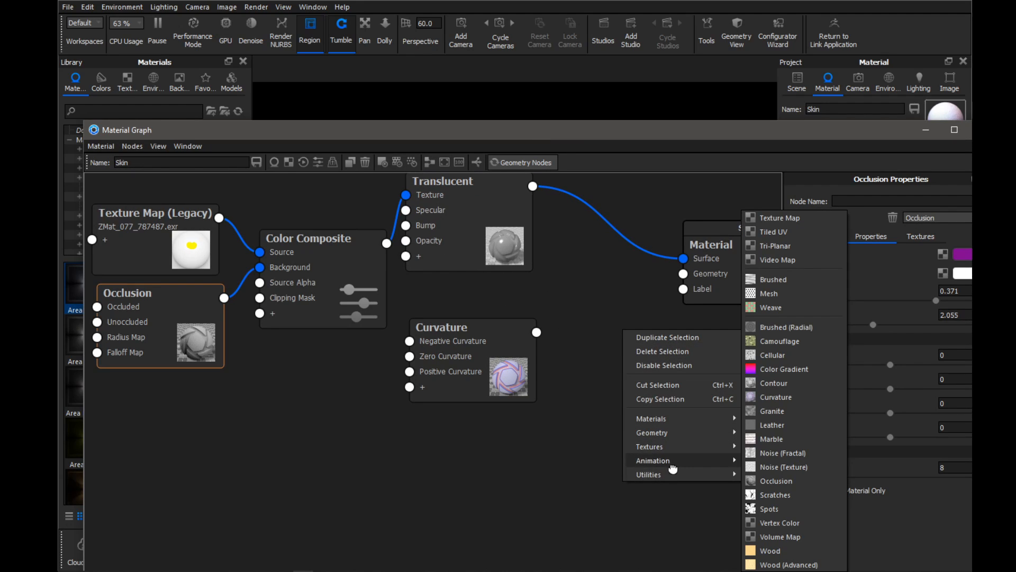
{"action": "mouse_move", "coordinate": [682, 474]}
{"action": "left_click", "coordinate": [774, 495]}
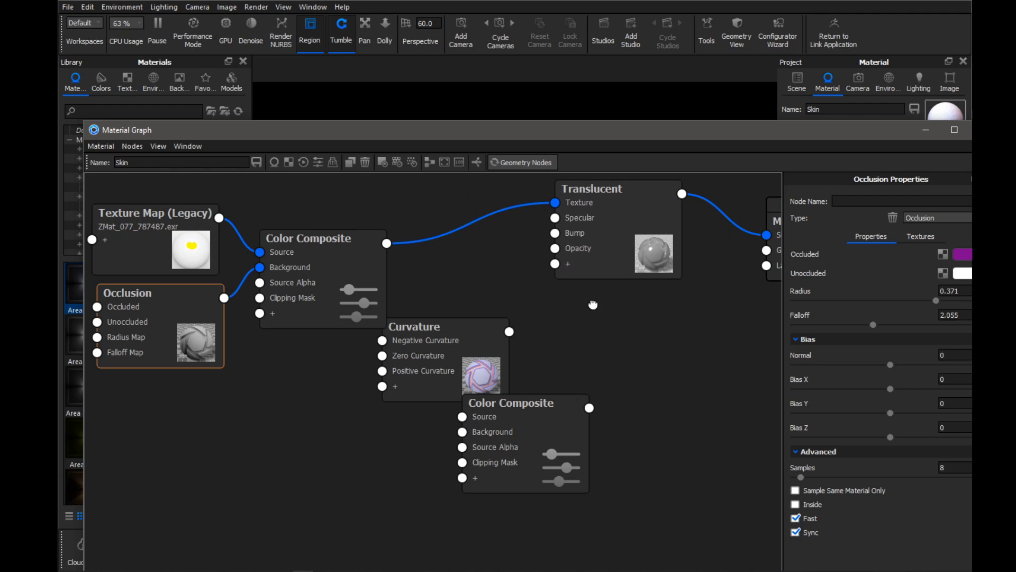
- Move the first Color Composite, Texture Map and Occlusion nodes up, and place Curvature below that composite beside the second Color Composite
{"action": "left_click_drag", "start_coordinate": [328, 262], "coordinate": [336, 199]}
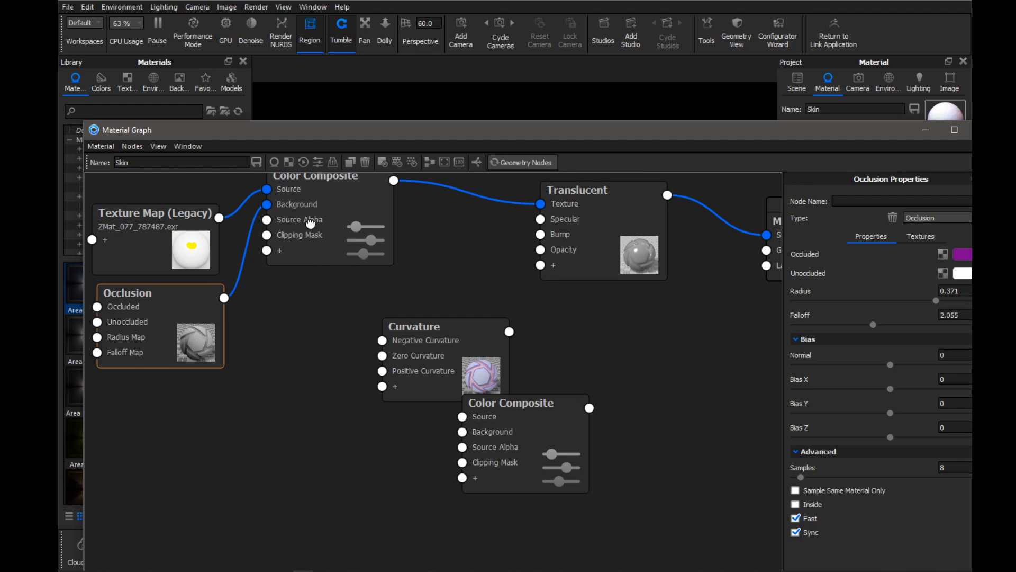
{"action": "left_click_drag", "start_coordinate": [161, 237], "coordinate": [154, 182]}
{"action": "left_click_drag", "start_coordinate": [181, 333], "coordinate": [163, 286]}
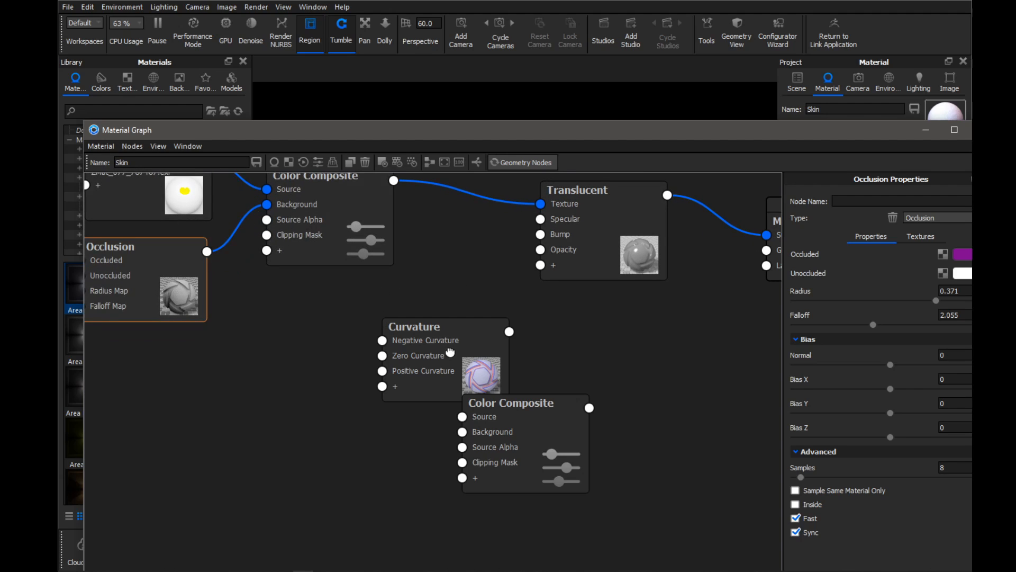
{"action": "left_click_drag", "start_coordinate": [450, 352], "coordinate": [336, 342]}
{"action": "left_click_drag", "start_coordinate": [532, 430], "coordinate": [511, 405]}
- Connect the first Color Composite to the second's Source and Curvature to its Background, and route the second into Translucent's Texture
{"action": "left_click_drag", "start_coordinate": [394, 182], "coordinate": [441, 392]}
{"action": "left_click_drag", "start_coordinate": [395, 321], "coordinate": [441, 406]}
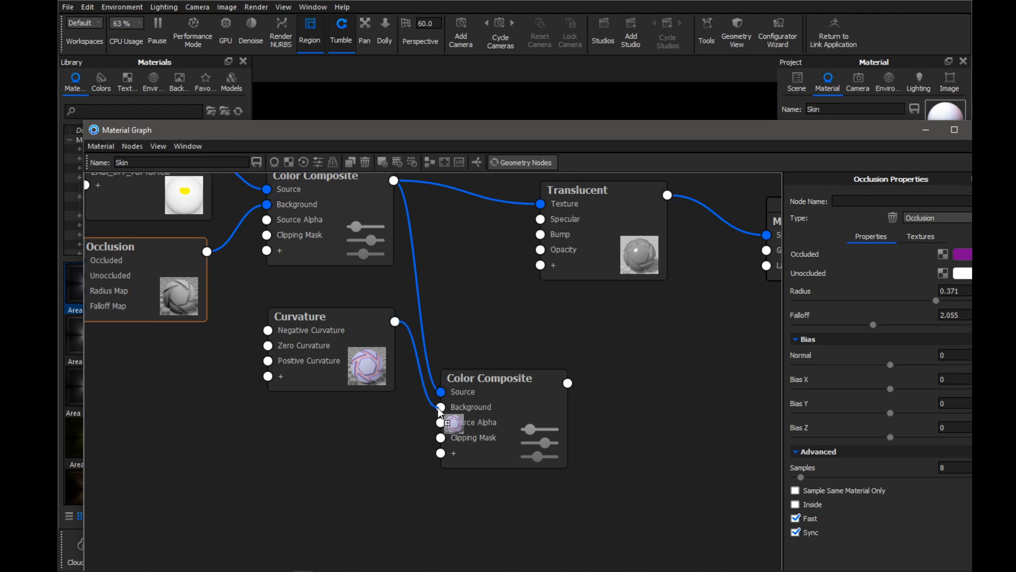
{"action": "left_click_drag", "start_coordinate": [569, 383], "coordinate": [507, 202]}
- Tidy the second Color Composite between the first one and Translucent with Curvature below, and preview the second composite's output
{"action": "left_click_drag", "start_coordinate": [549, 133], "coordinate": [553, 246]}
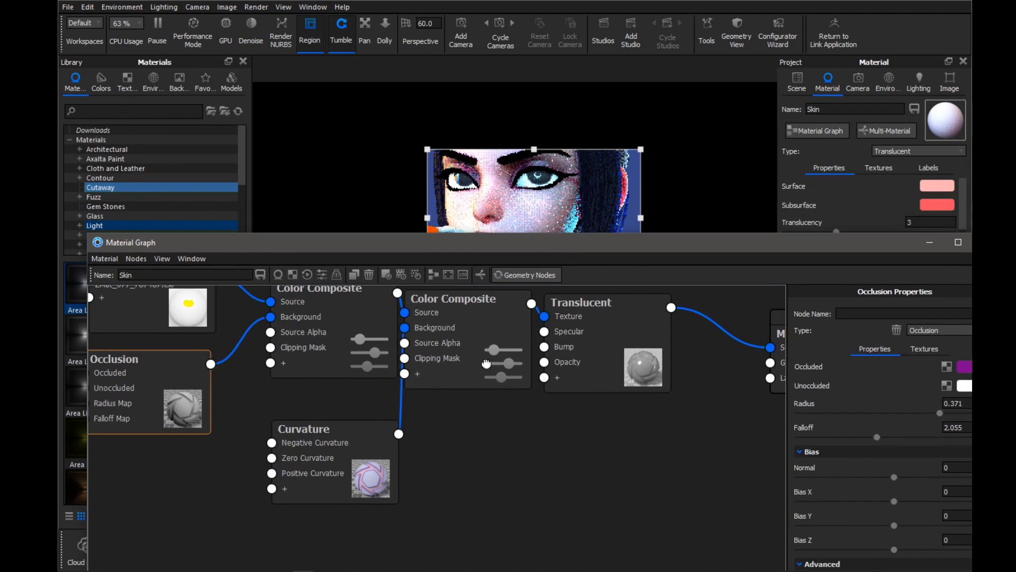
{"action": "left_click_drag", "start_coordinate": [468, 331], "coordinate": [476, 350]}
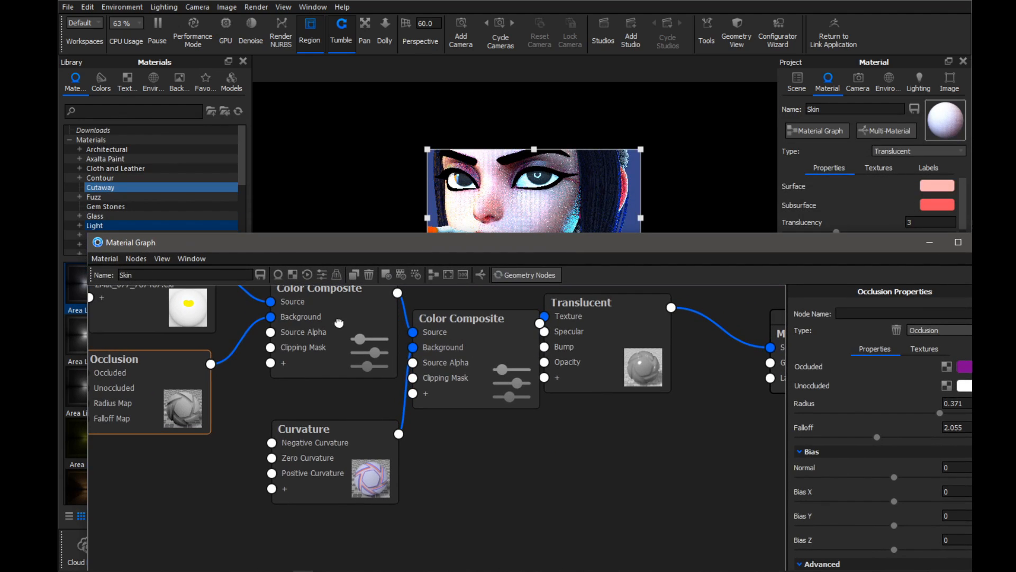
{"action": "left_click_drag", "start_coordinate": [368, 474], "coordinate": [364, 455]}
{"action": "left_click_drag", "start_coordinate": [475, 339], "coordinate": [471, 339]}
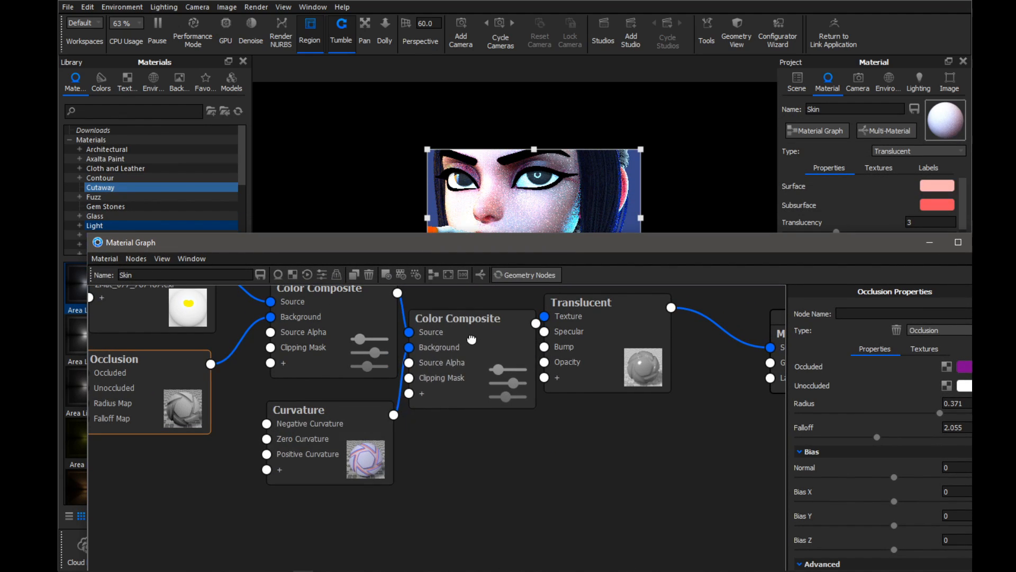
{"action": "key", "text": "c"}
{"action": "left_click_drag", "start_coordinate": [531, 248], "coordinate": [499, 311]}
{"action": "left_click_drag", "start_coordinate": [587, 374], "coordinate": [630, 374]}
{"action": "left_click_drag", "start_coordinate": [441, 387], "coordinate": [470, 373]}
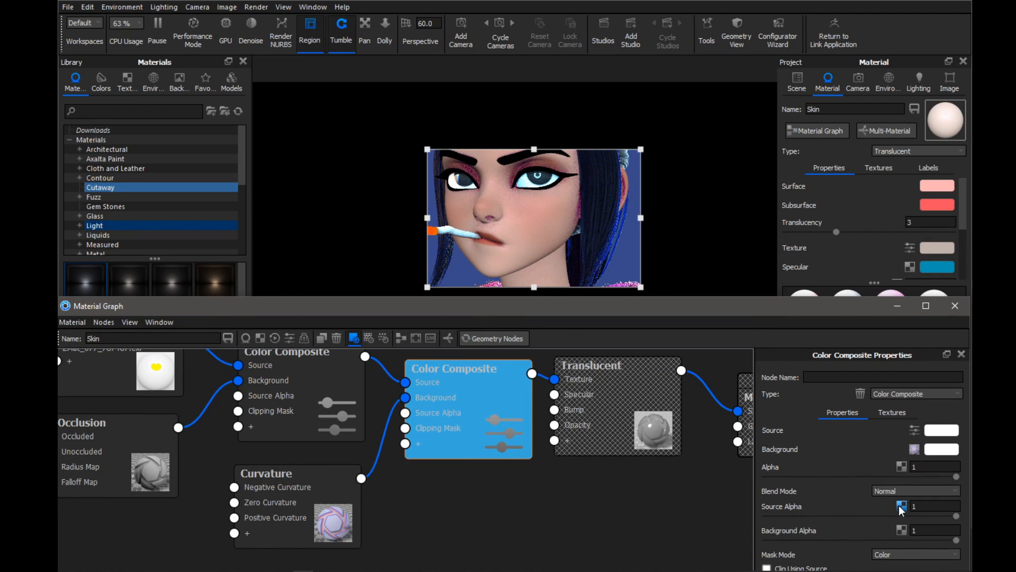
- Set the second Color Composite's Blend Mode to Multiply, moving the graph window so the render stays in view
{"action": "left_click_drag", "start_coordinate": [747, 318], "coordinate": [633, 242]}
{"action": "left_click", "coordinate": [794, 413]}
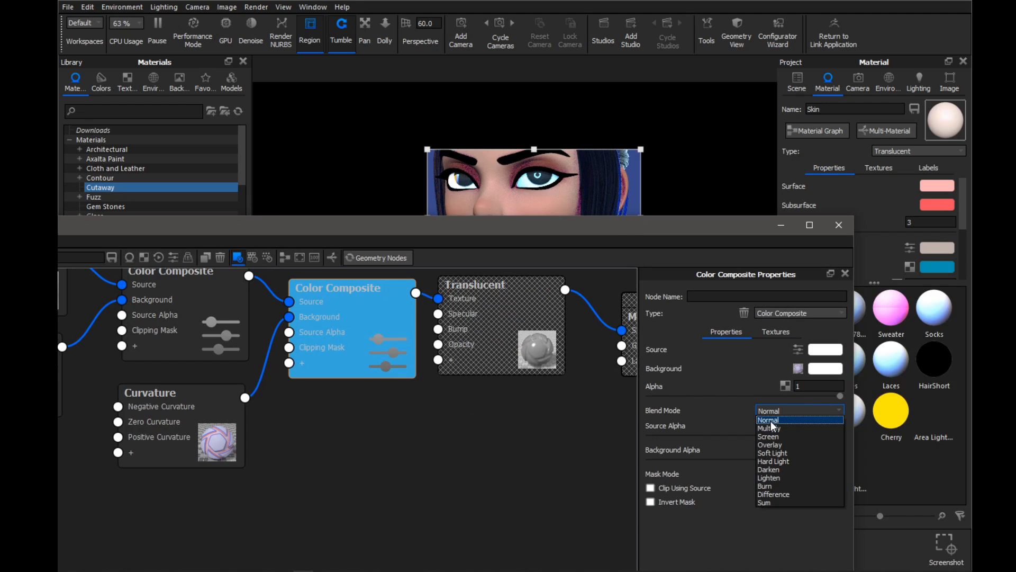
{"action": "left_click", "coordinate": [767, 427]}
{"action": "left_click_drag", "start_coordinate": [490, 229], "coordinate": [551, 294]}
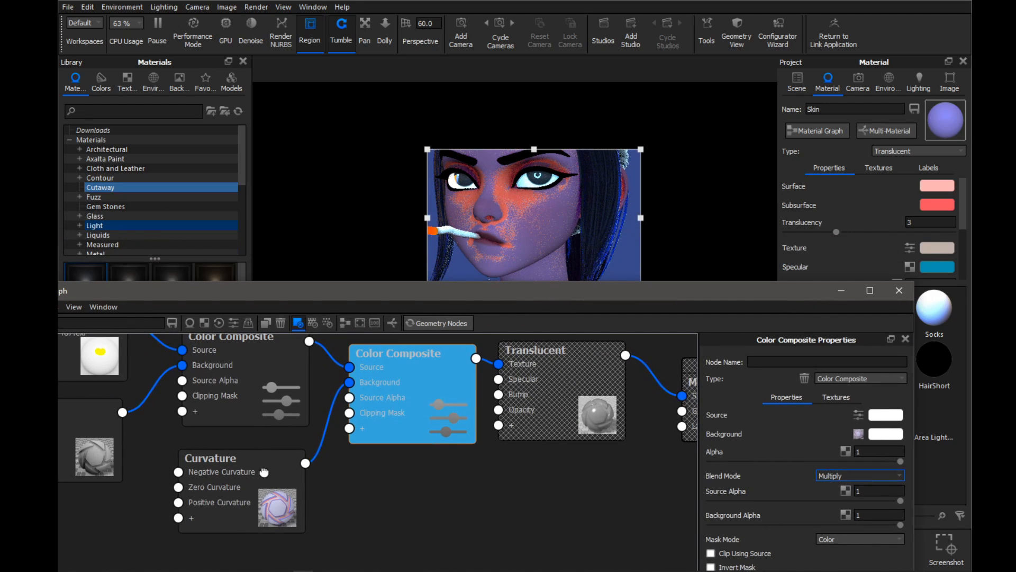
- Move the Curvature node up and change its Positive Curvature color to a very pale pink, about L 95.59, a 5.93, b 0.36
{"action": "left_click_drag", "start_coordinate": [264, 472], "coordinate": [277, 440]}
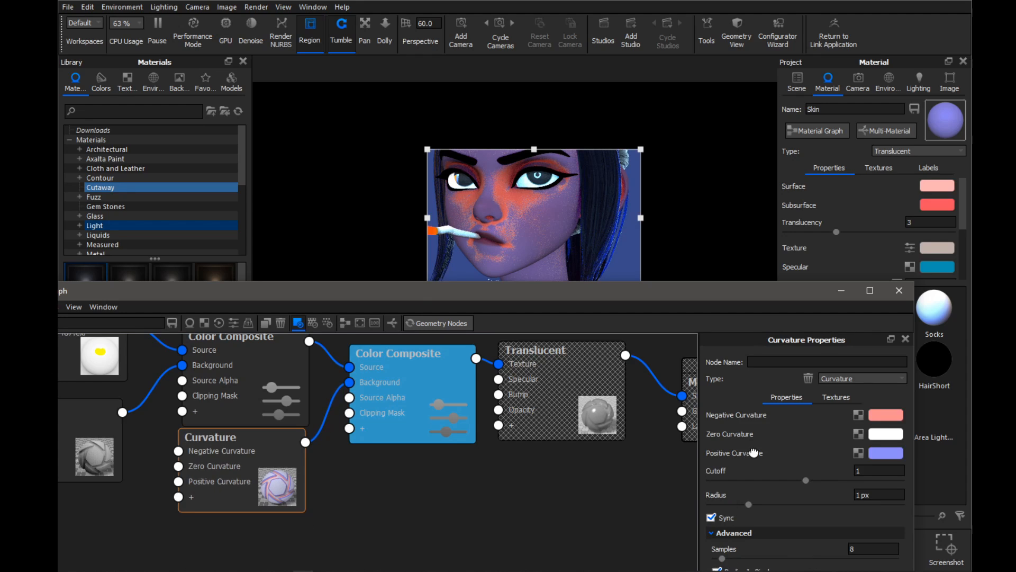
{"action": "left_click", "coordinate": [884, 454]}
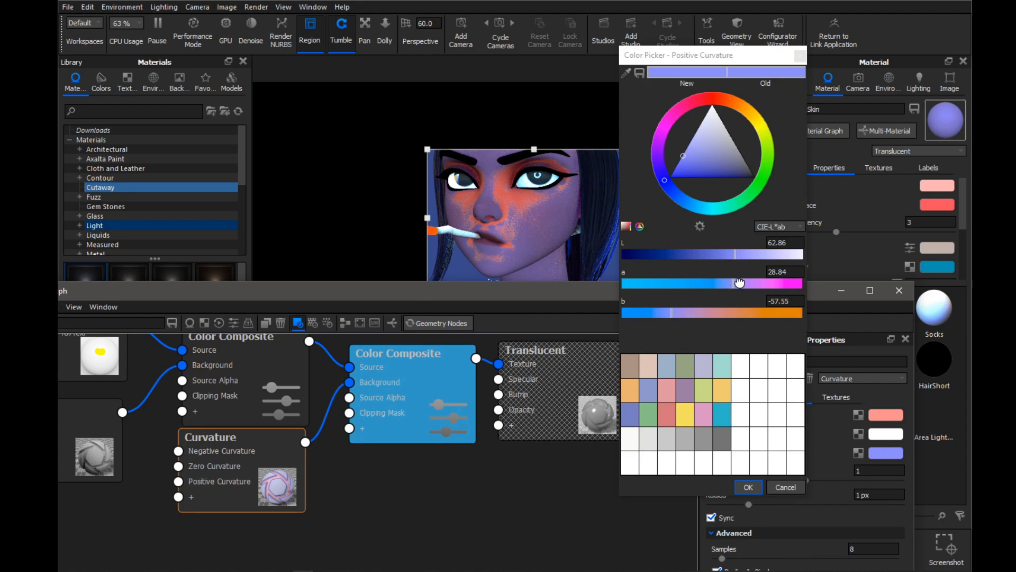
{"action": "left_click_drag", "start_coordinate": [739, 283], "coordinate": [757, 284]}
{"action": "left_click_drag", "start_coordinate": [672, 313], "coordinate": [717, 316]}
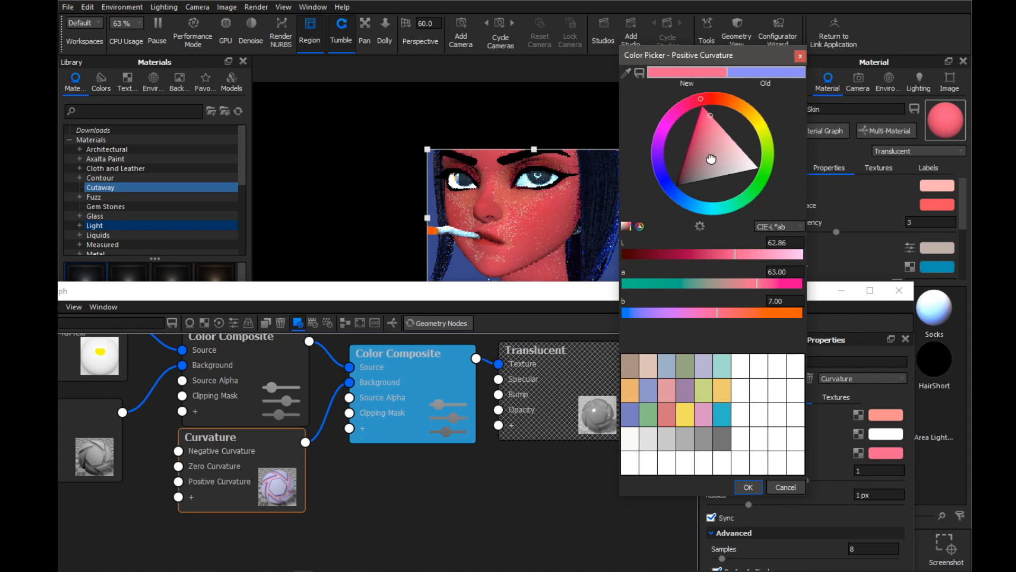
{"action": "left_click", "coordinate": [736, 142]}
{"action": "left_click_drag", "start_coordinate": [735, 142], "coordinate": [760, 155]}
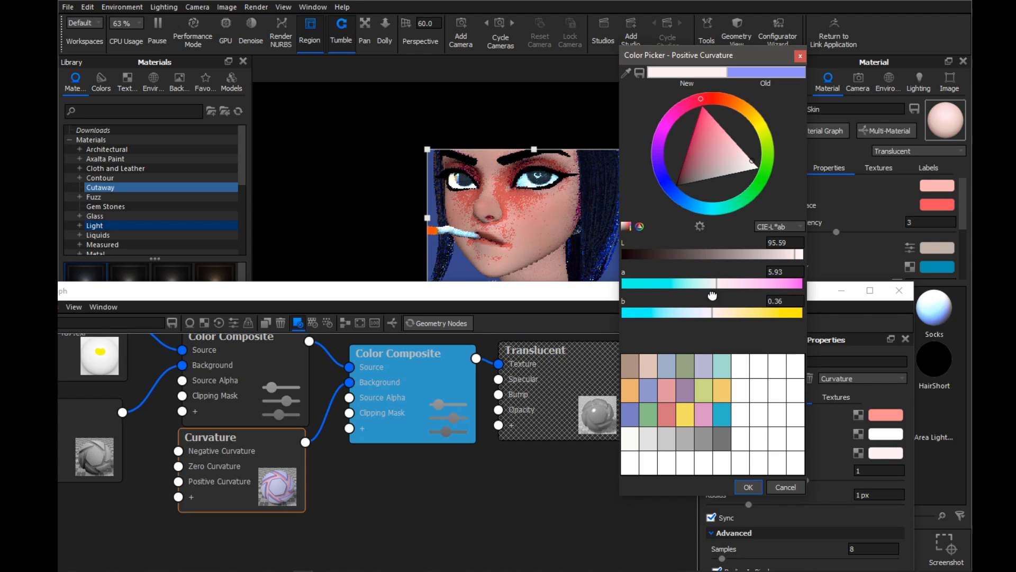
{"action": "left_click", "coordinate": [748, 487]}
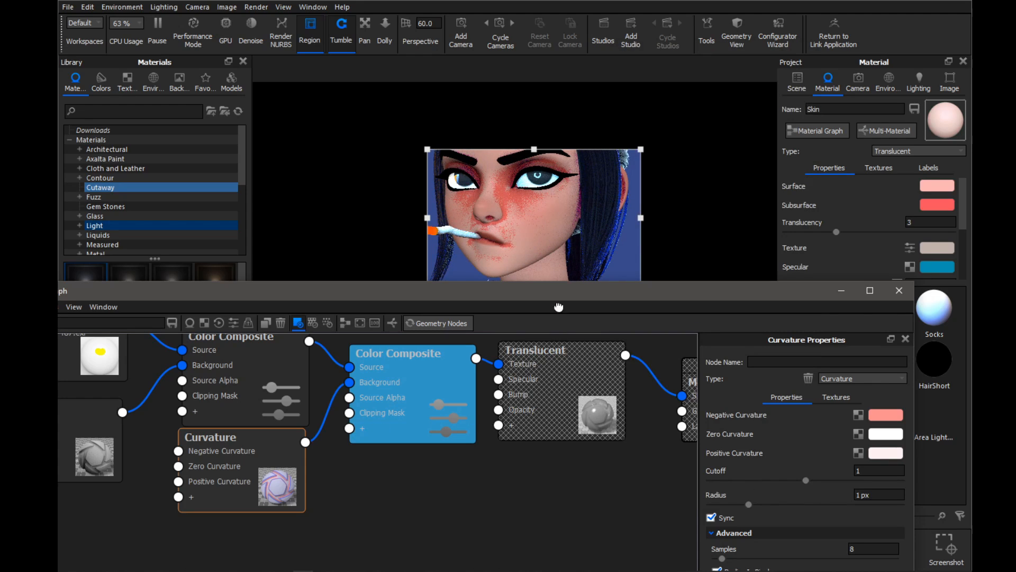
- Change the Curvature node's Negative Curvature color to a light, slightly pinker salmon
{"action": "left_click", "coordinate": [883, 413]}
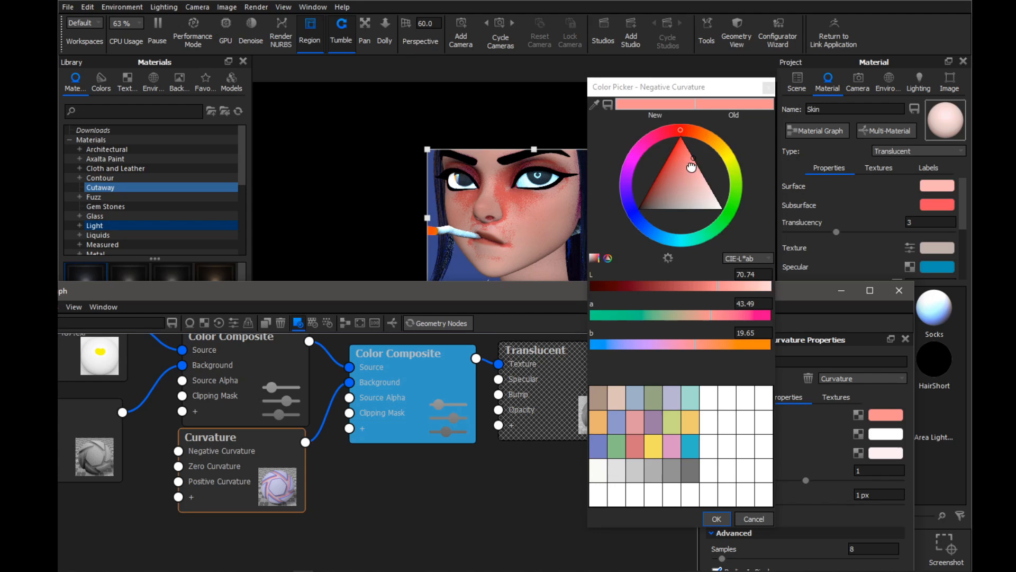
{"action": "left_click", "coordinate": [717, 314]}
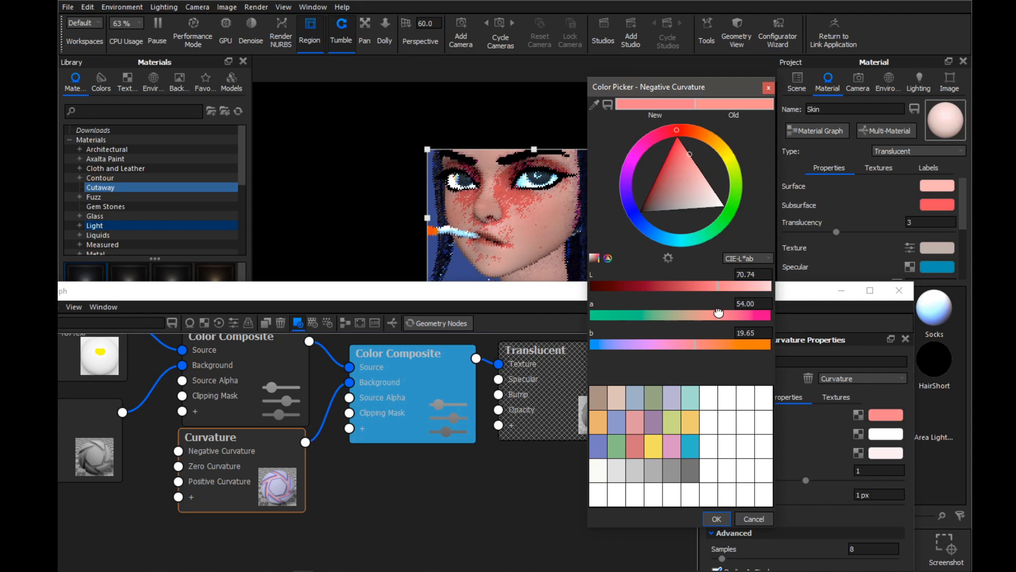
{"action": "left_click_drag", "start_coordinate": [723, 288], "coordinate": [676, 210]}
{"action": "left_click", "coordinate": [713, 519]}
- Set the Curvature node's Cutoff to 1.92 and its Radius to 0.285 px
{"action": "left_click_drag", "start_coordinate": [785, 407], "coordinate": [872, 405]}
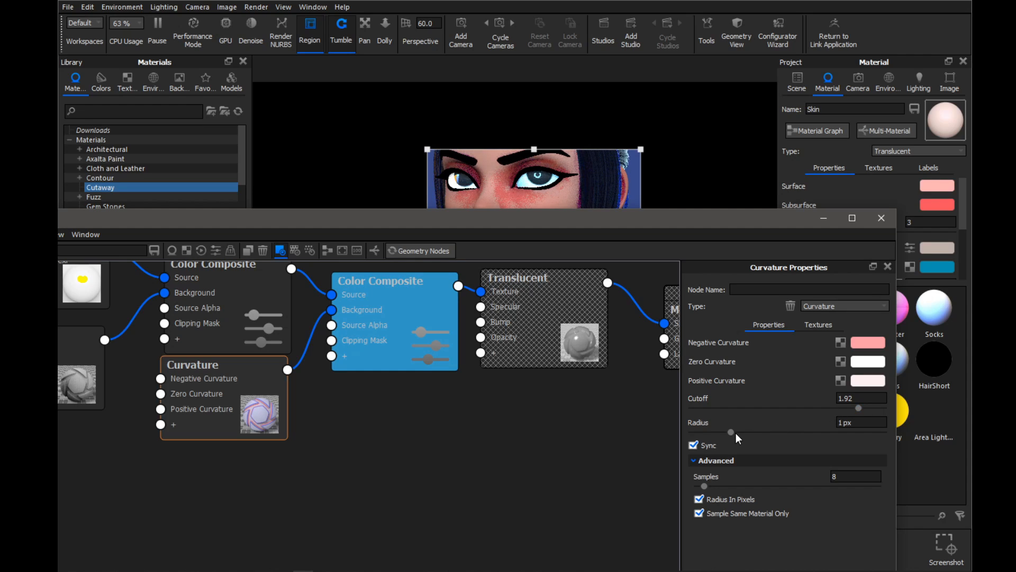
{"action": "left_click_drag", "start_coordinate": [736, 433], "coordinate": [702, 425]}
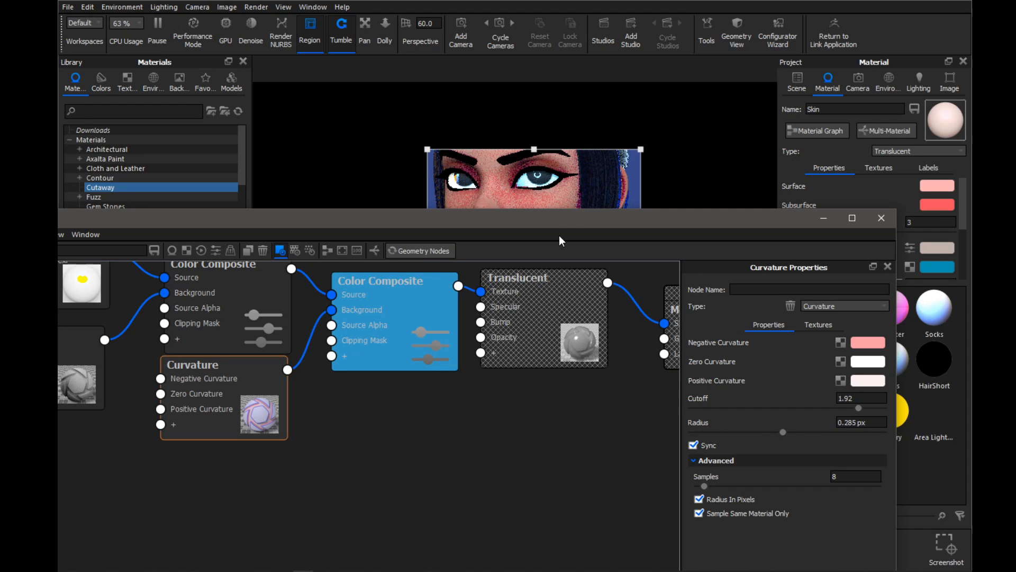
{"action": "left_click_drag", "start_coordinate": [560, 237], "coordinate": [543, 303]}
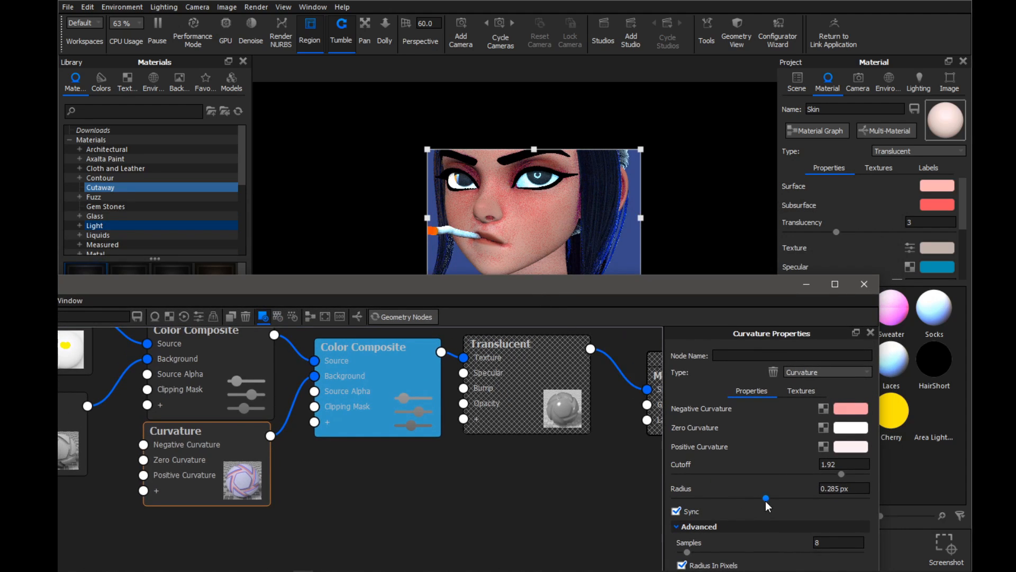
- Set the Curvature node's Radius to 0.188 px and its Samples to 16
{"action": "left_click_drag", "start_coordinate": [766, 499], "coordinate": [893, 496]}
{"action": "left_click_drag", "start_coordinate": [793, 490], "coordinate": [736, 495]}
{"action": "left_click", "coordinate": [813, 544]}
{"action": "type", "text": "8"}
{"action": "key", "text": "BackSpace"}
{"action": "type", "text": "16"}
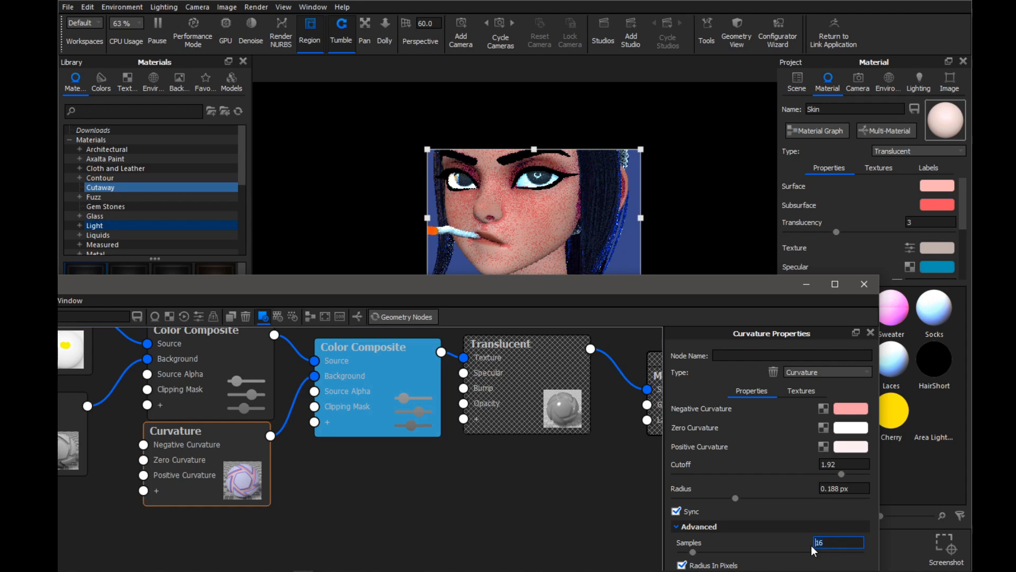
- Reduce the Curvature node's Radius to 0.054 px
{"action": "left_click_drag", "start_coordinate": [527, 291], "coordinate": [540, 253]}
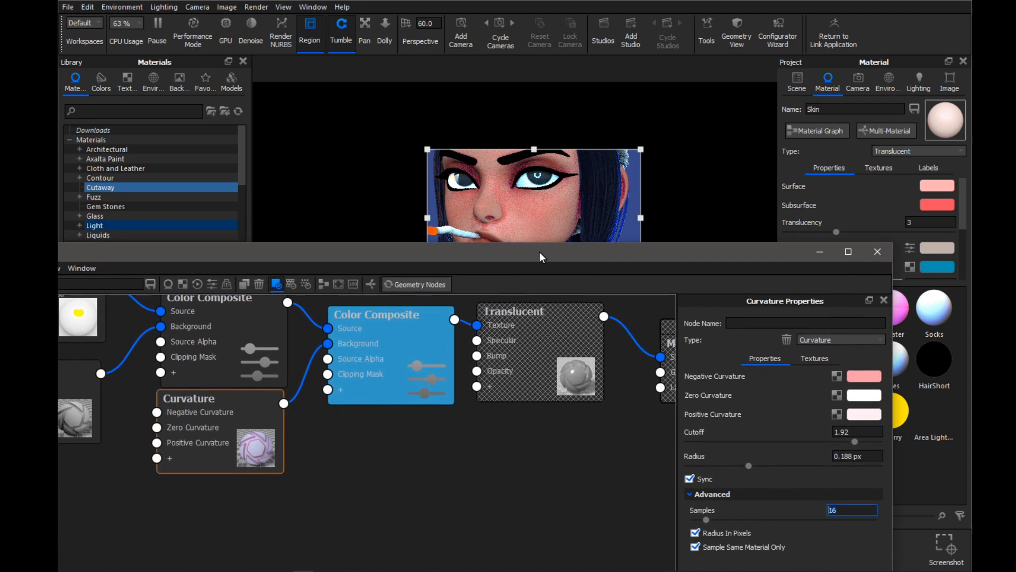
{"action": "left_click", "coordinate": [748, 466]}
{"action": "left_click_drag", "start_coordinate": [851, 469], "coordinate": [708, 461]}
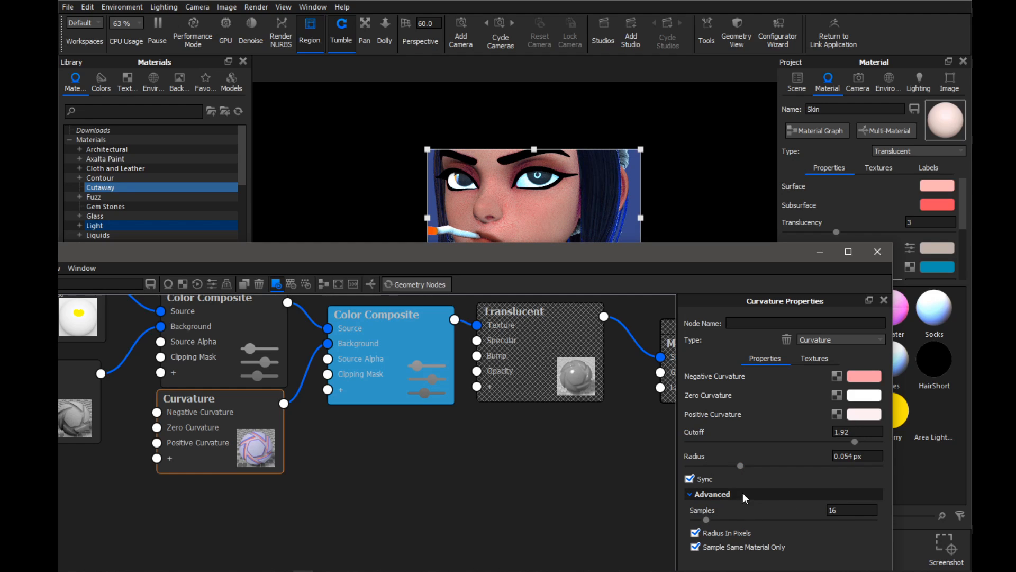
{"action": "mouse_move", "coordinate": [535, 249]}
{"action": "left_mouse_down"}
{"action": "mouse_move", "coordinate": [522, 311]}
{"action": "mouse_move", "coordinate": [517, 260]}
{"action": "mouse_move", "coordinate": [524, 375]}
{"action": "mouse_move", "coordinate": [541, 243]}
{"action": "mouse_move", "coordinate": [548, 328]}
{"action": "mouse_move", "coordinate": [543, 257]}
{"action": "left_mouse_up"}
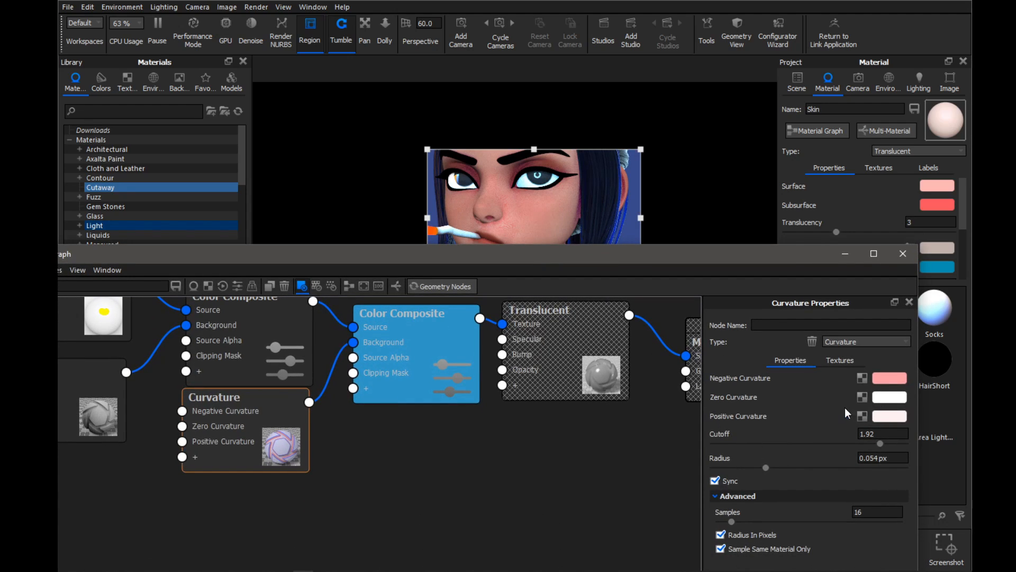
- Check the full skin shading without the node preview, then select the second Color Composite and preview its output again
{"action": "left_click_drag", "start_coordinate": [529, 260], "coordinate": [499, 306]}
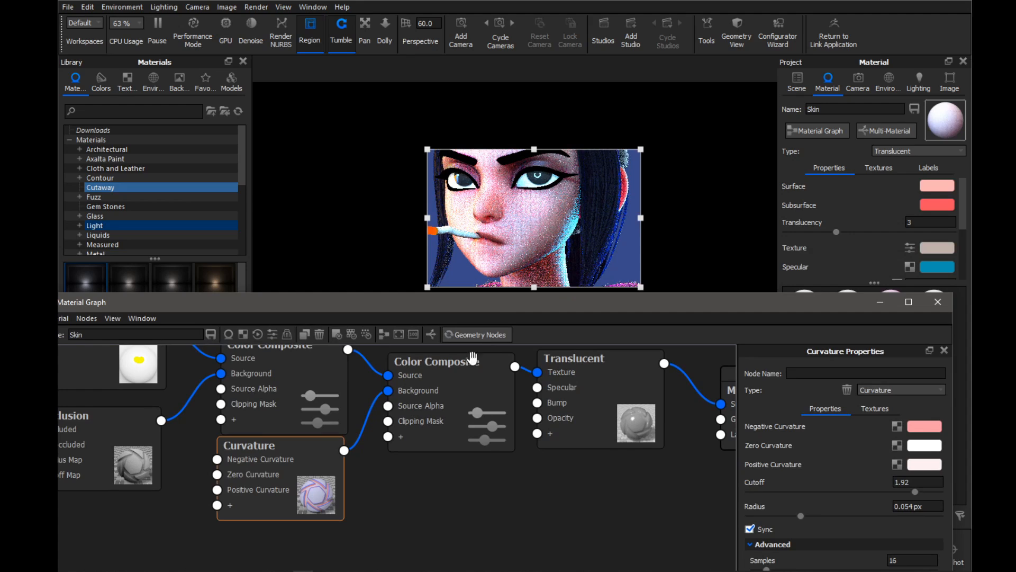
{"action": "left_click", "coordinate": [463, 372]}
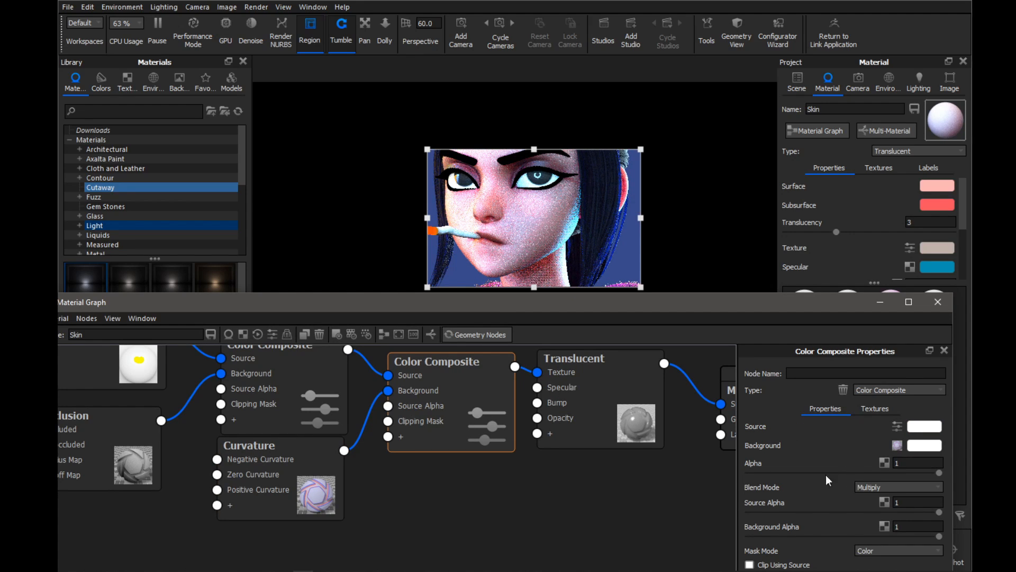
{"action": "key", "text": "c"}
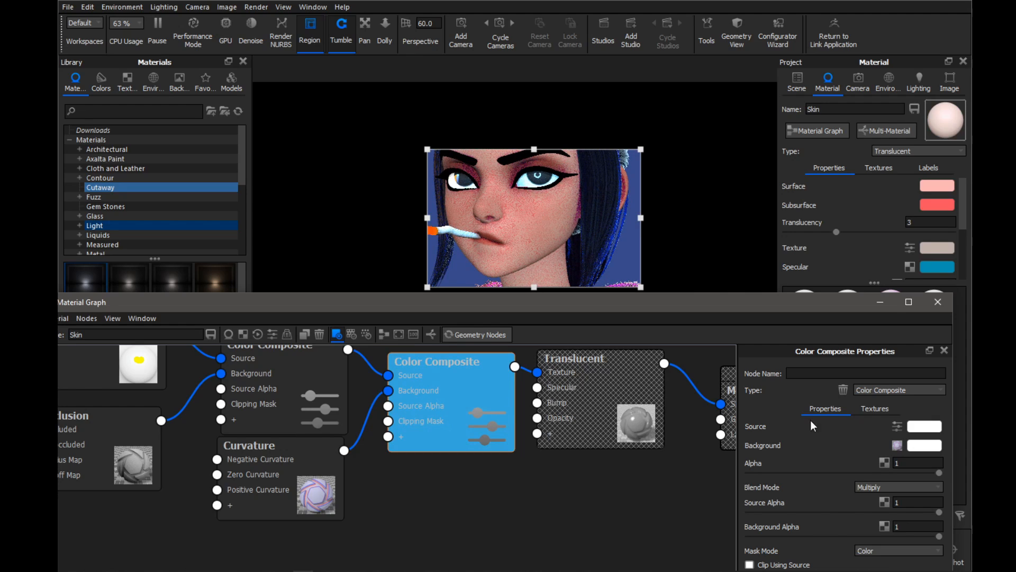
- Try the Lighten and Screen blend modes on the second Color Composite
{"action": "left_click", "coordinate": [878, 486]}
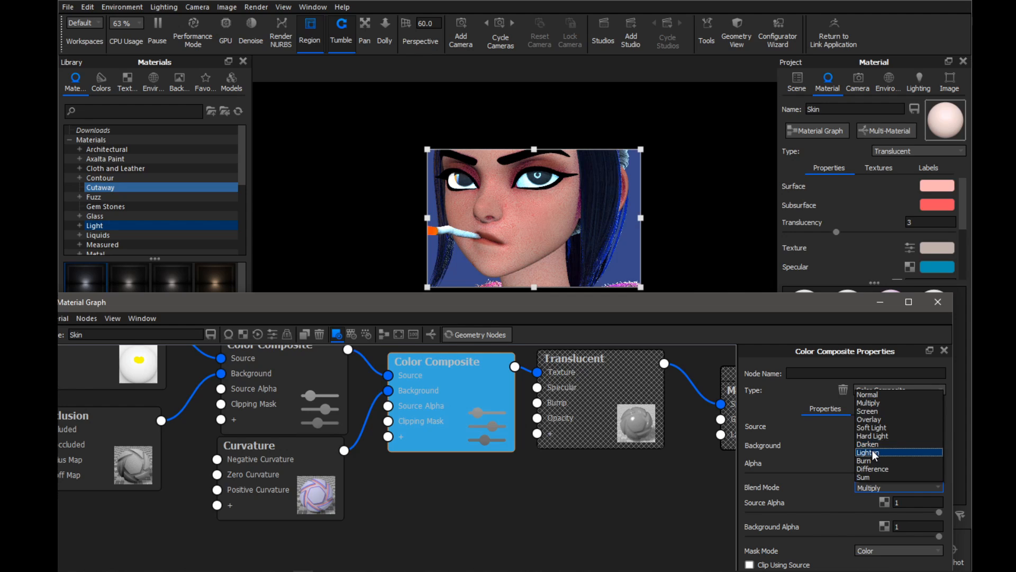
{"action": "left_click", "coordinate": [873, 450]}
{"action": "left_click", "coordinate": [877, 488]}
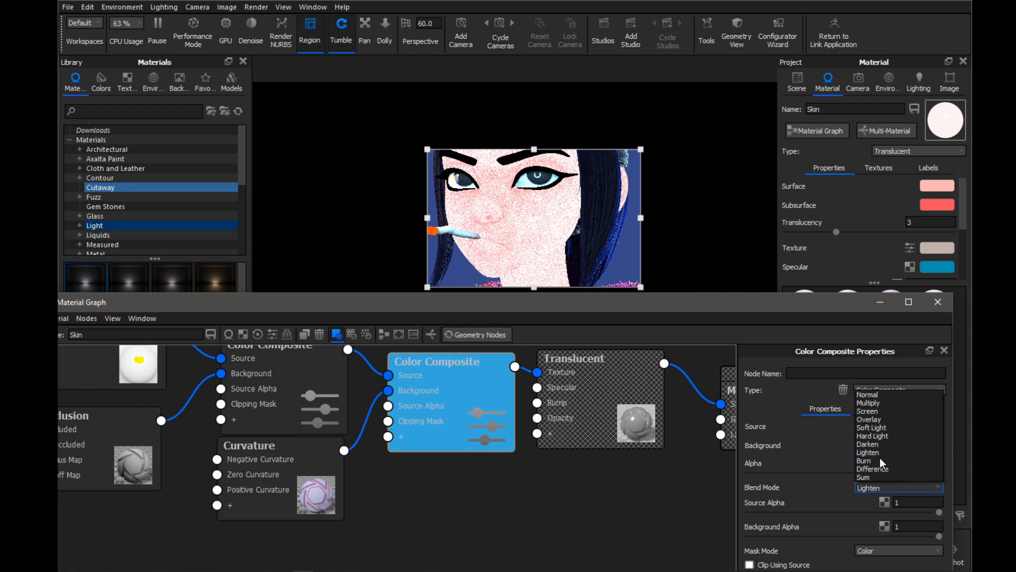
{"action": "left_click", "coordinate": [875, 412]}
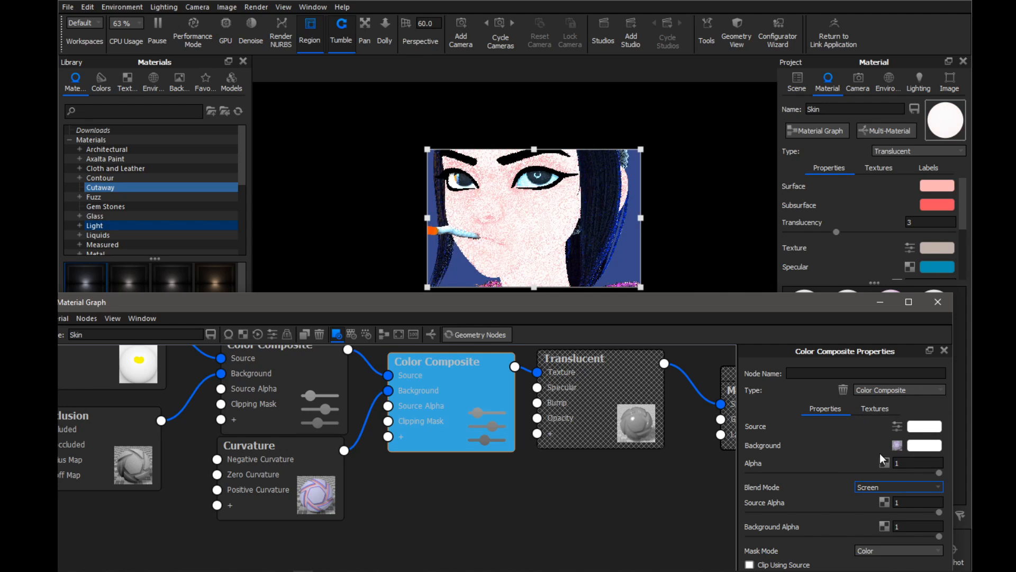
- Set the second Color Composite's Blend Mode to Soft Light and turn off its preview
{"action": "left_click", "coordinate": [881, 483]}
{"action": "left_click", "coordinate": [879, 428]}
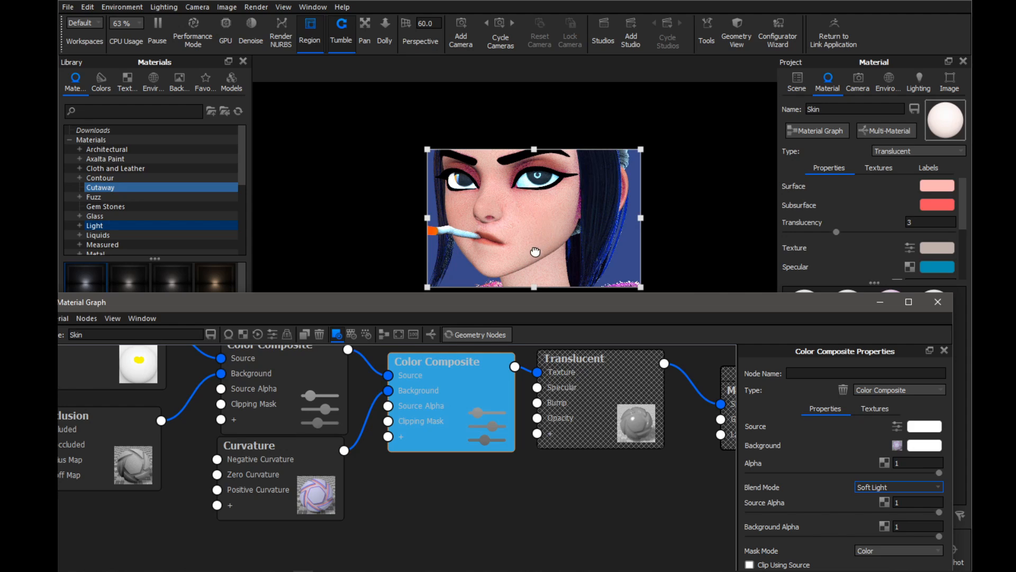
{"action": "key", "text": "c"}
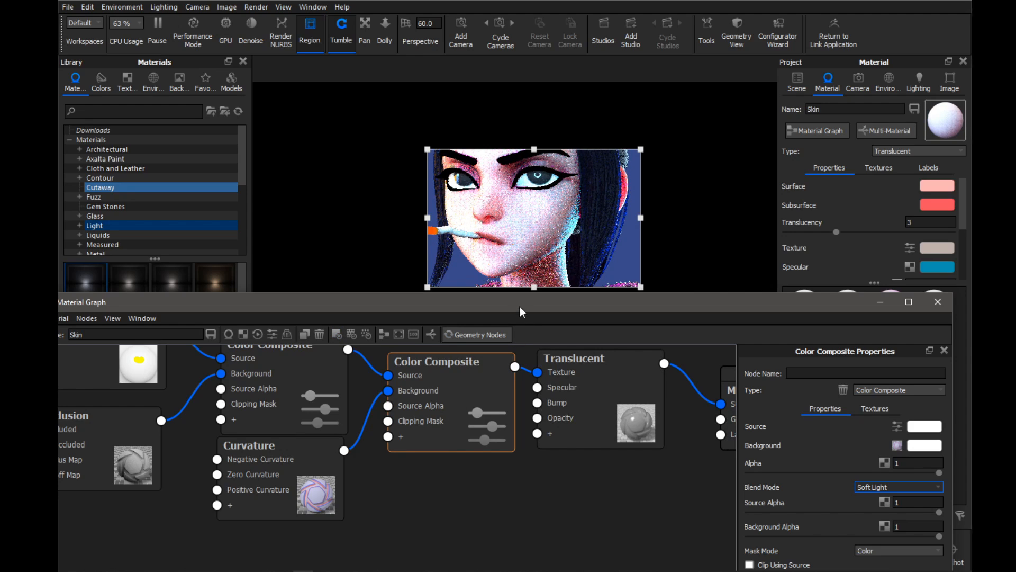
- Lower the Material Graph window and enlarge the render region to cover the character's face, neck and shoulders
{"action": "left_click_drag", "start_coordinate": [520, 307], "coordinate": [503, 365]}
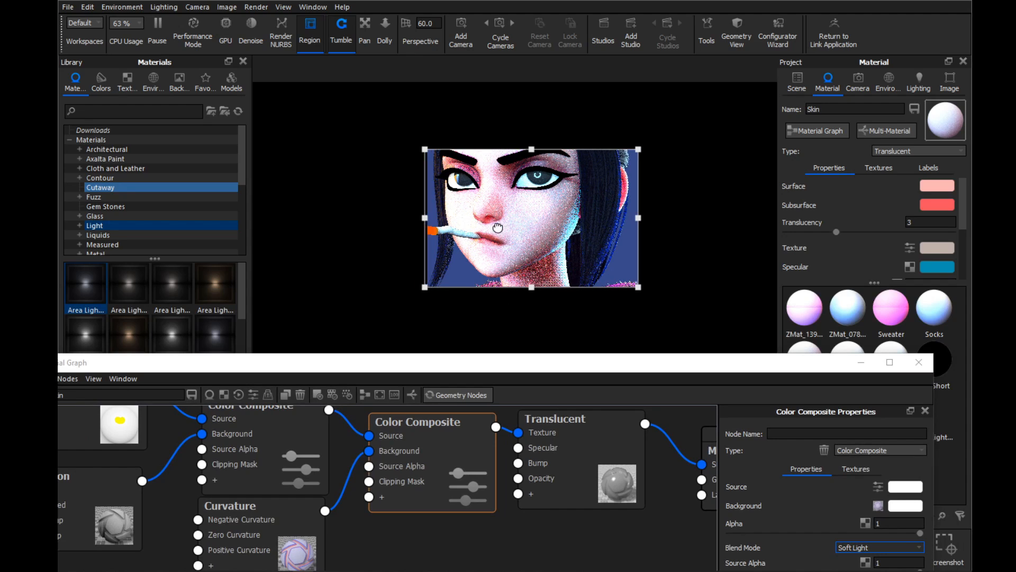
{"action": "left_click_drag", "start_coordinate": [553, 275], "coordinate": [528, 239]}
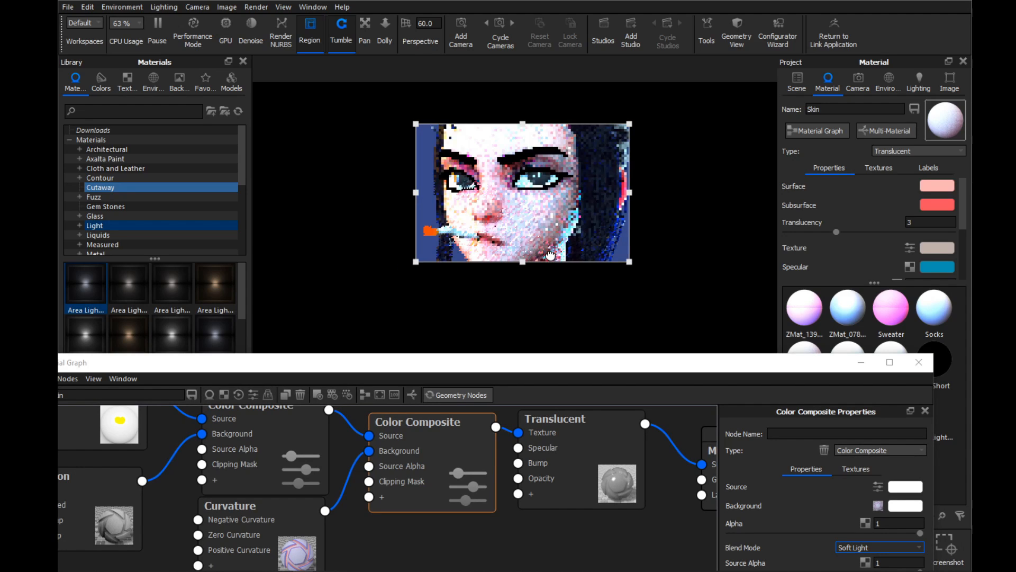
{"action": "left_click_drag", "start_coordinate": [630, 261], "coordinate": [666, 349]}
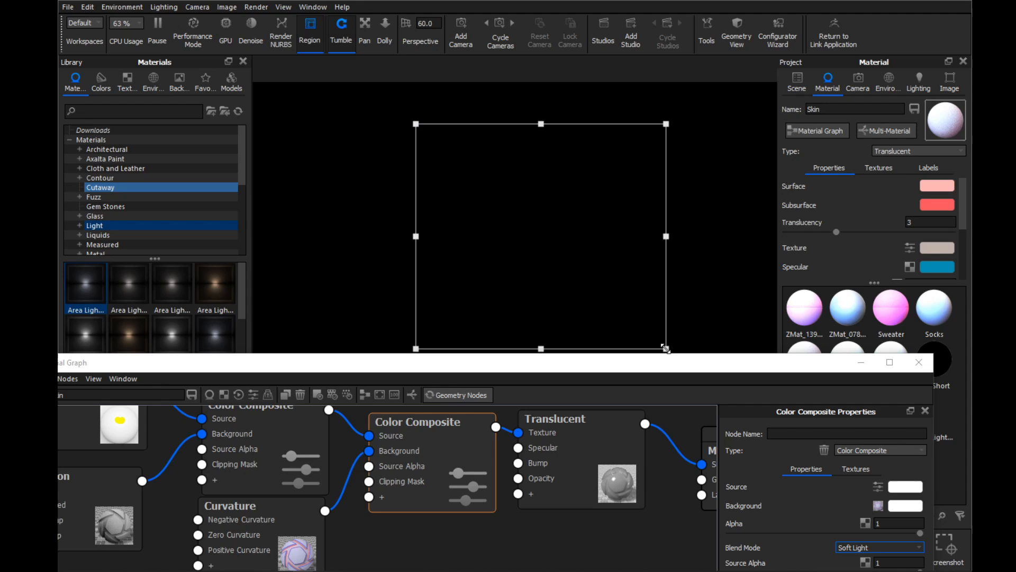
{"action": "mouse_move", "coordinate": [588, 279]}
{"action": "left_mouse_down"}
{"action": "mouse_move", "coordinate": [565, 259]}
{"action": "mouse_move", "coordinate": [571, 271]}
{"action": "left_mouse_up"}
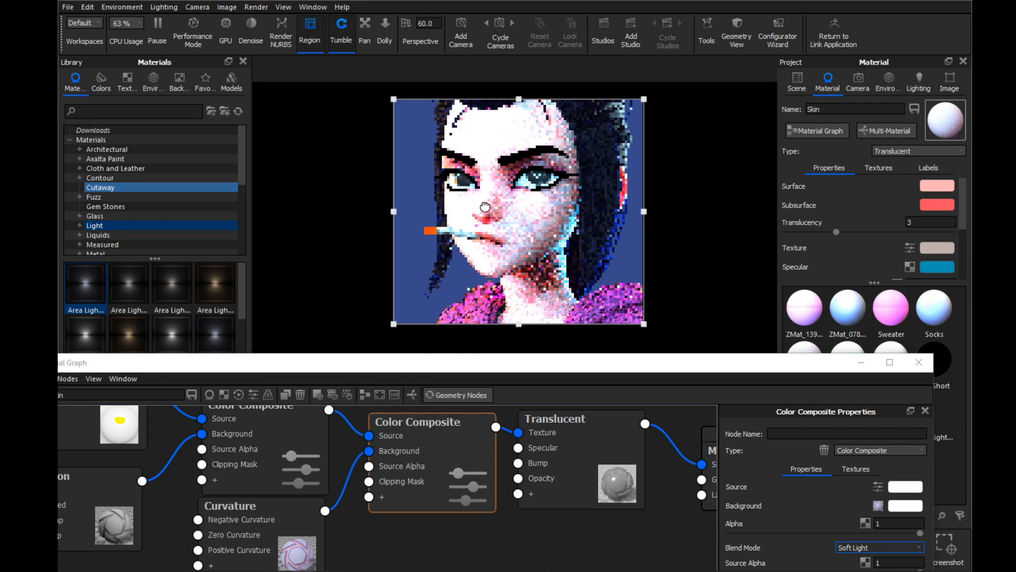
- Close the skin's Material Graph and turn off region rendering so the whole character renders
{"action": "left_click_drag", "start_coordinate": [528, 355], "coordinate": [535, 324]}
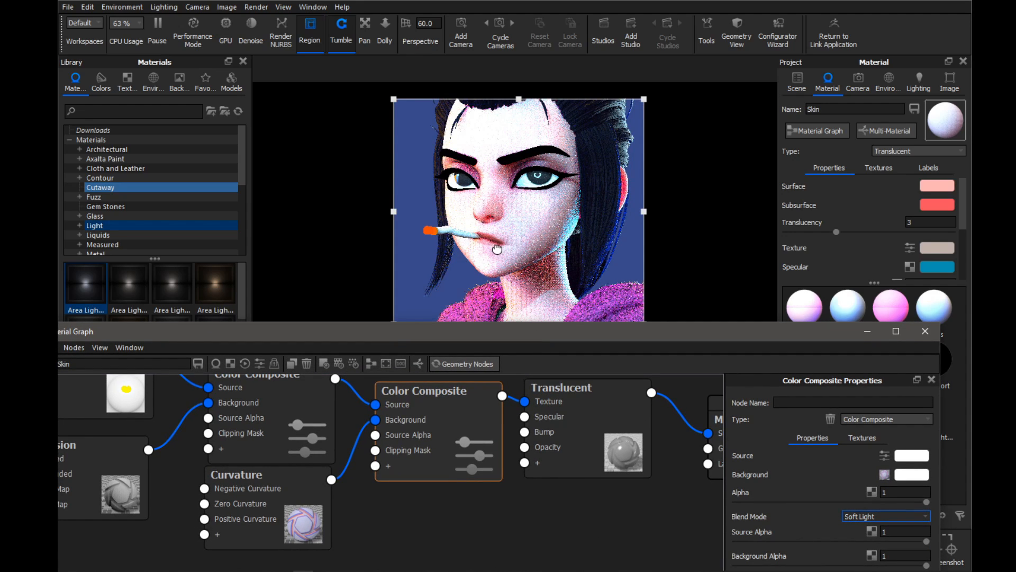
{"action": "left_click", "coordinate": [521, 223]}
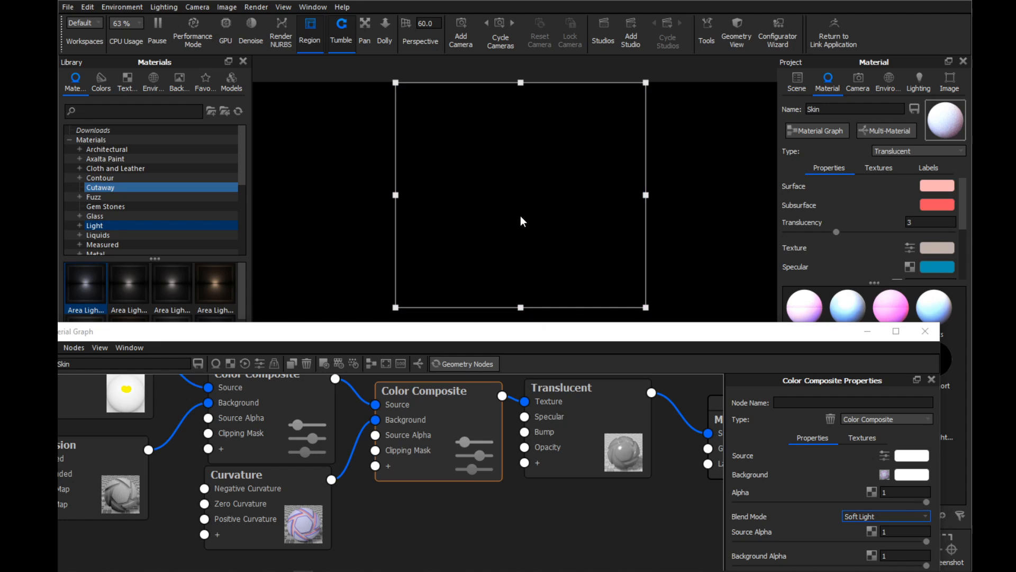
{"action": "left_click_drag", "start_coordinate": [767, 335], "coordinate": [631, 282]}
{"action": "left_click", "coordinate": [795, 286]}
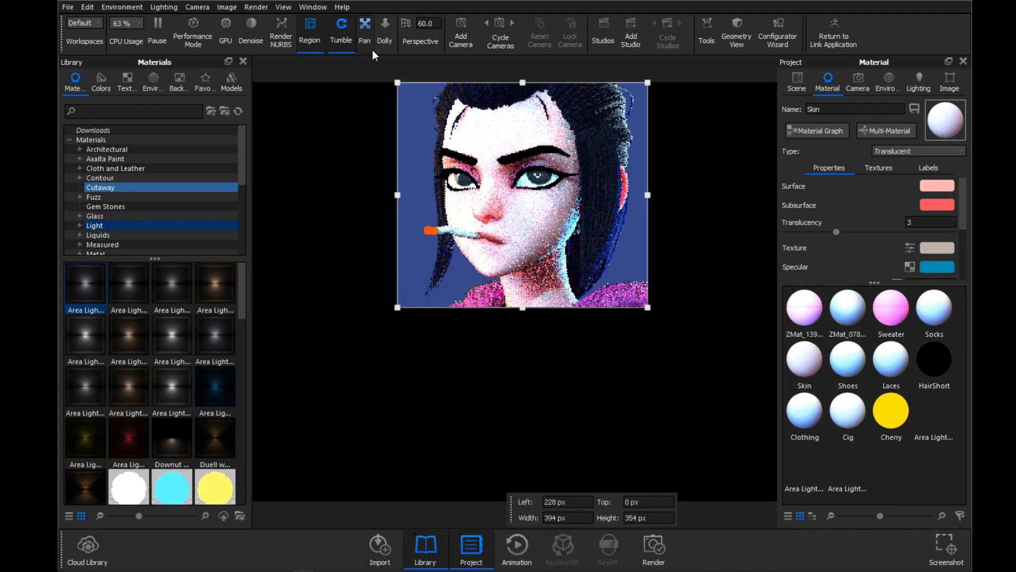
{"action": "left_click", "coordinate": [309, 27]}
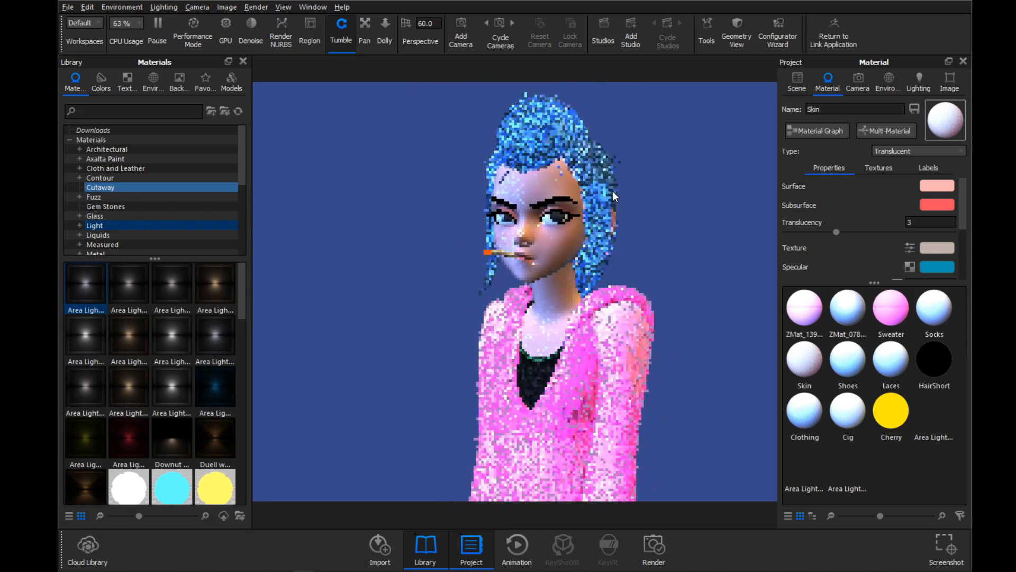
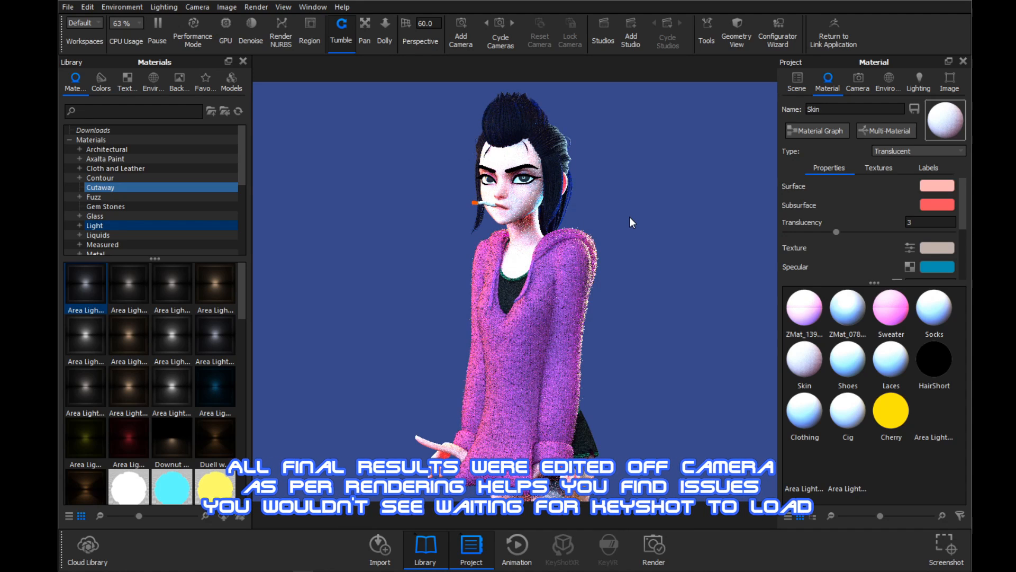
- Switch the Default image style to Photographic, compare its response curves, and set the Response Curve to Linear
{"action": "left_click", "coordinate": [950, 82]}
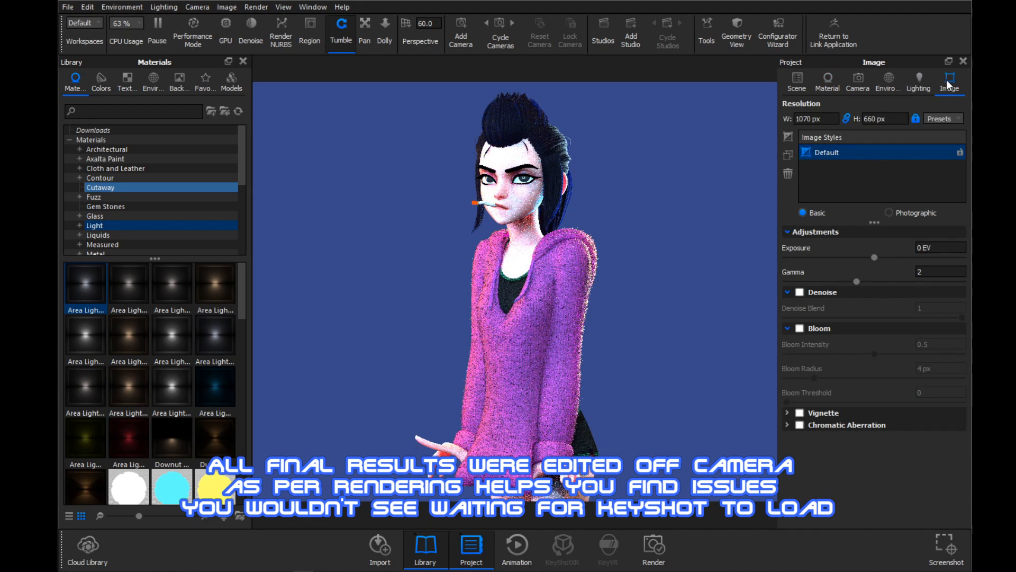
{"action": "left_click", "coordinate": [891, 214]}
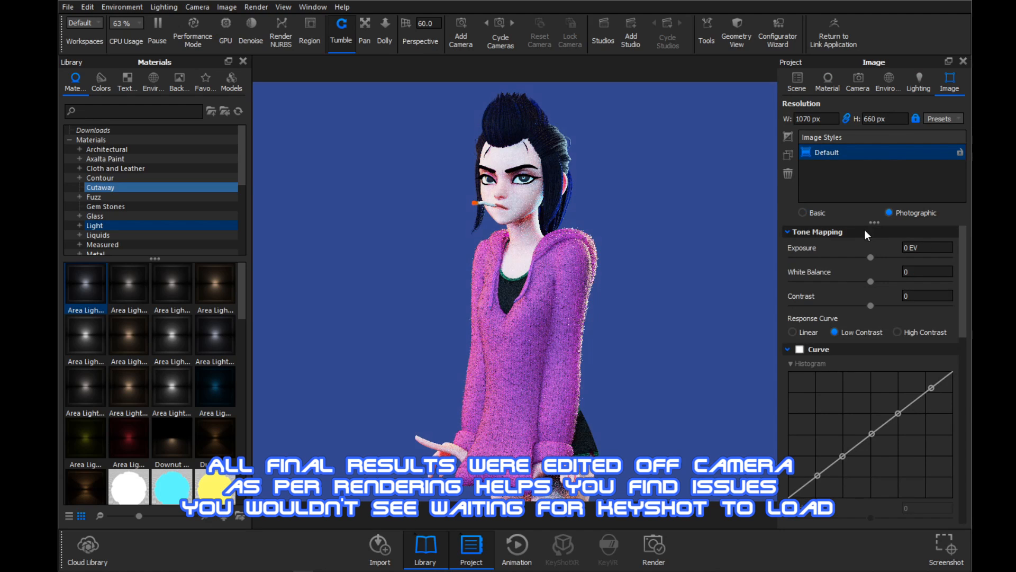
{"action": "left_click", "coordinate": [901, 331]}
{"action": "left_click", "coordinate": [854, 330]}
{"action": "left_click", "coordinate": [803, 332]}
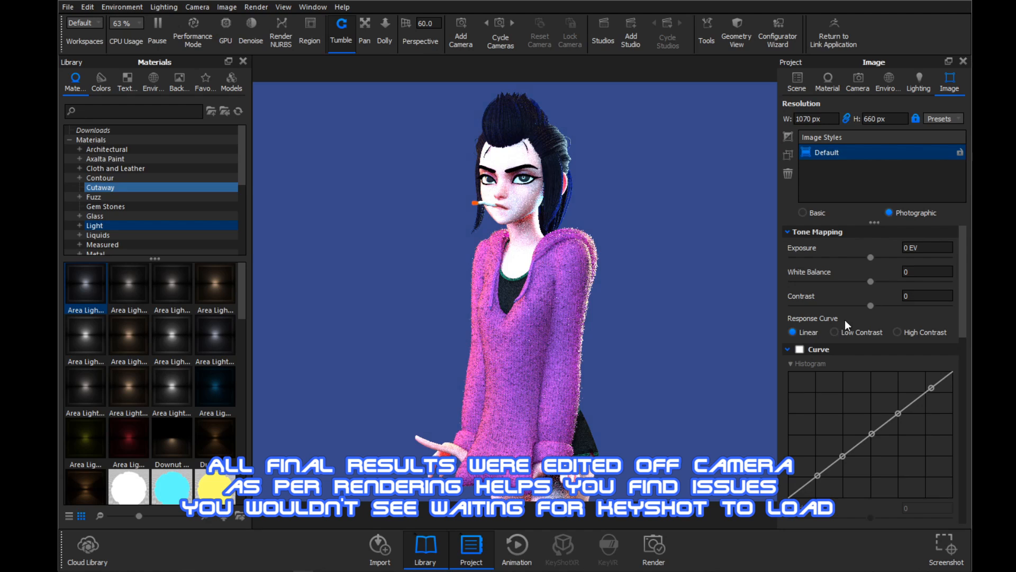
- Enable Denoise for the Default image style
{"action": "scroll", "coordinate": [855, 314], "scroll_direction": "down", "scroll_amount": 10}
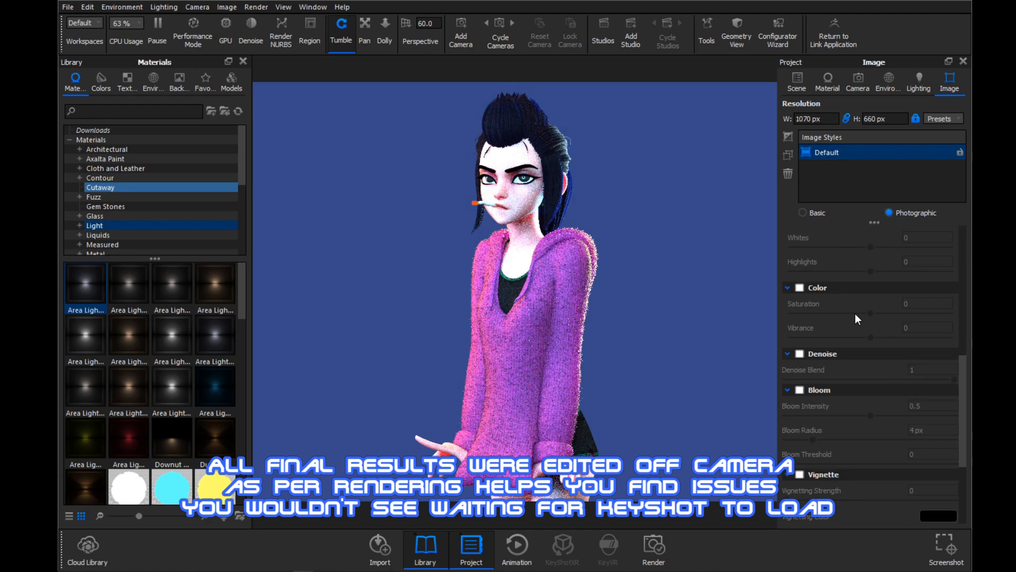
{"action": "left_click", "coordinate": [802, 350]}
{"action": "left_click", "coordinate": [803, 350]}
{"action": "left_click", "coordinate": [800, 353]}
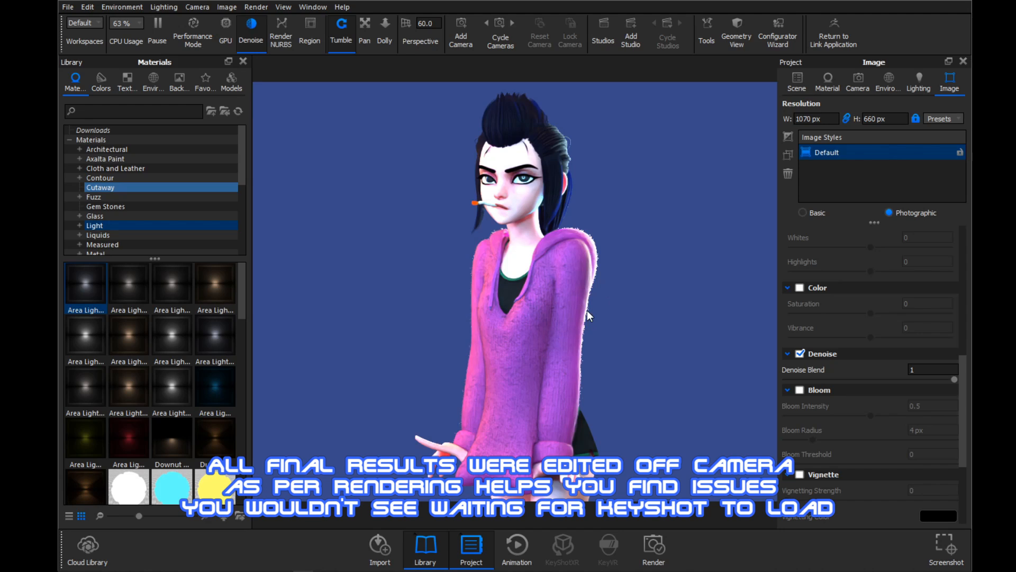
- Try the Color adjustments on the image style, turn them back off, and enable Bloom
{"action": "scroll", "coordinate": [837, 321], "scroll_direction": "down", "scroll_amount": 2}
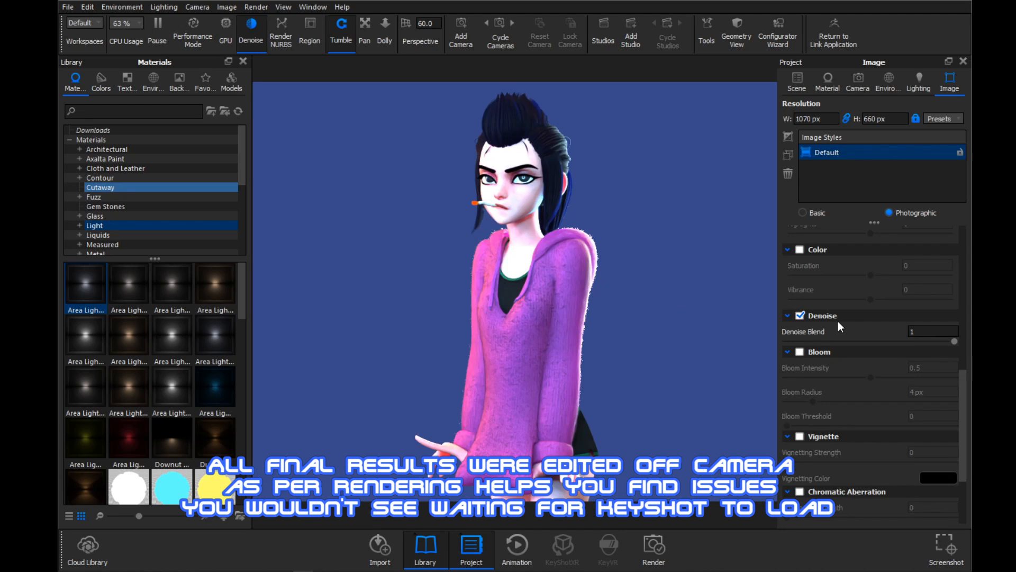
{"action": "left_click", "coordinate": [800, 250]}
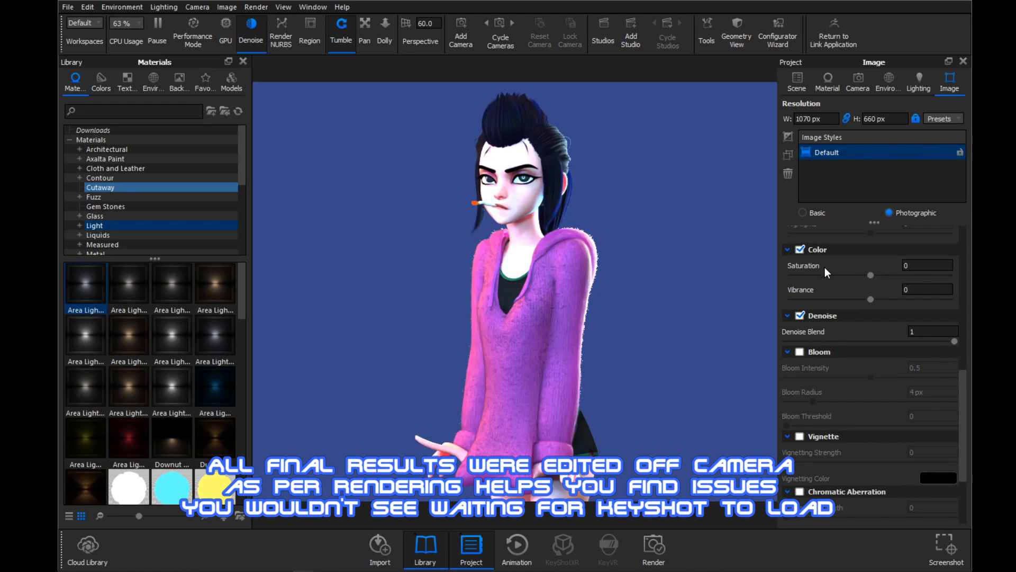
{"action": "left_click", "coordinate": [800, 250]}
{"action": "scroll", "coordinate": [821, 340], "scroll_direction": "down", "scroll_amount": 2}
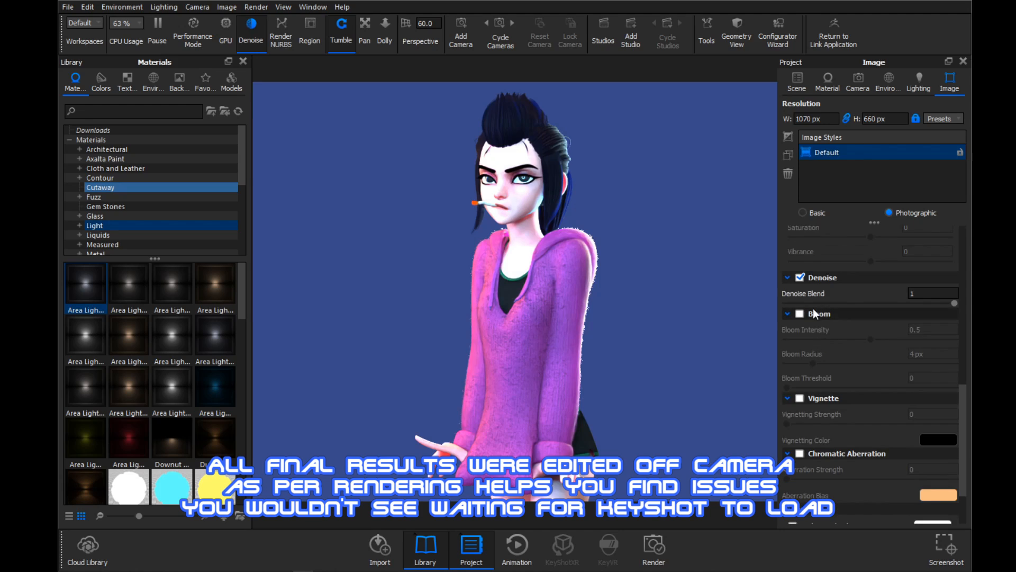
{"action": "left_click", "coordinate": [799, 314]}
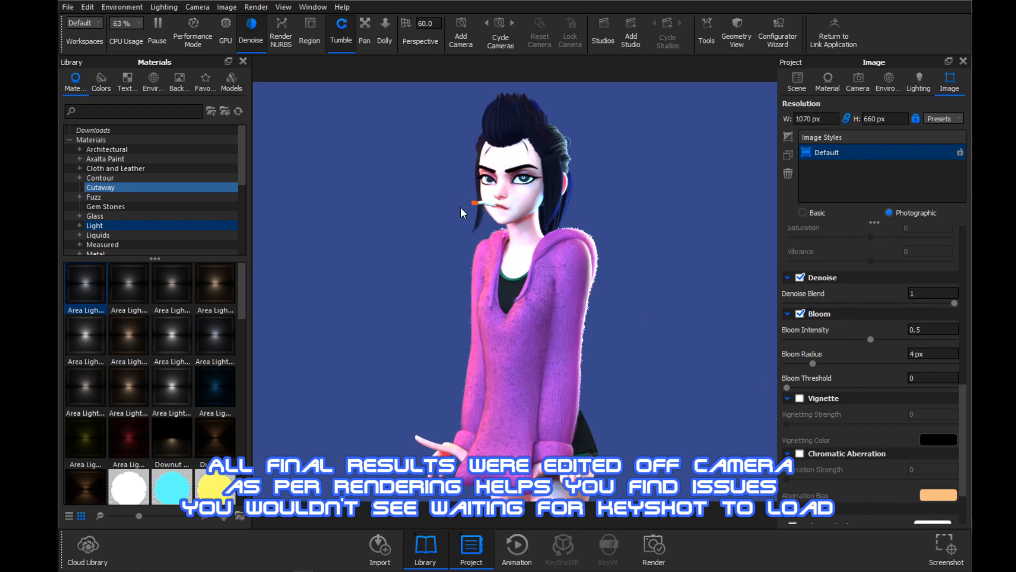
- Enable Chromatic Aberration on the image style and set the Aberration Strength to 0.549
{"action": "scroll", "coordinate": [801, 307], "scroll_direction": "up", "scroll_amount": 8}
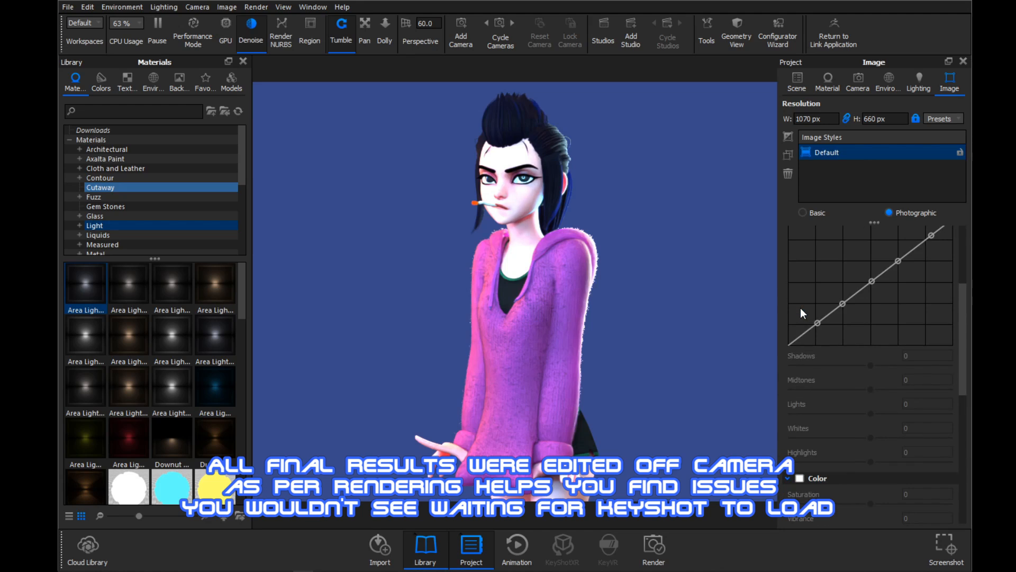
{"action": "scroll", "coordinate": [800, 309], "scroll_direction": "down", "scroll_amount": 10}
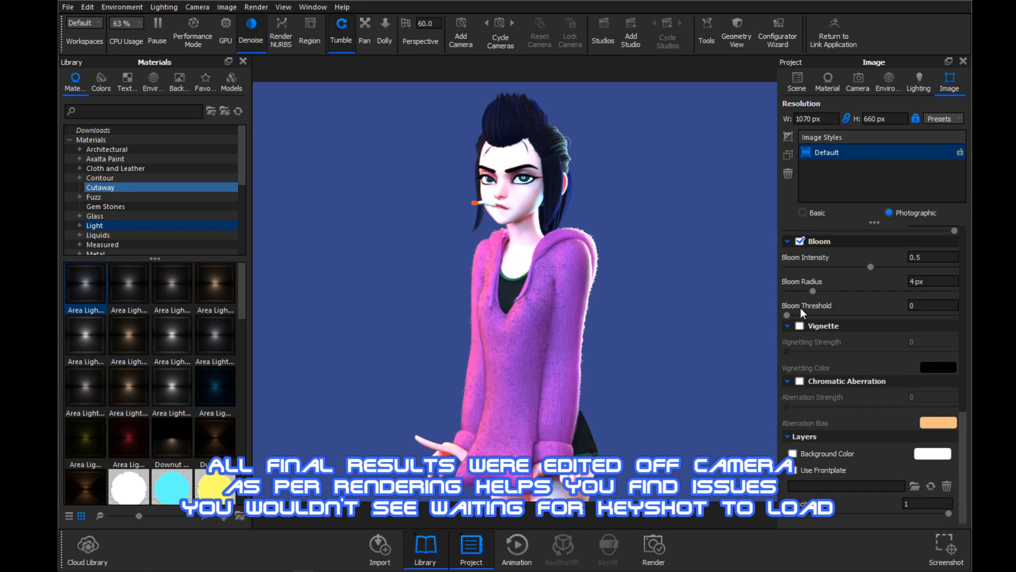
{"action": "left_click", "coordinate": [796, 381]}
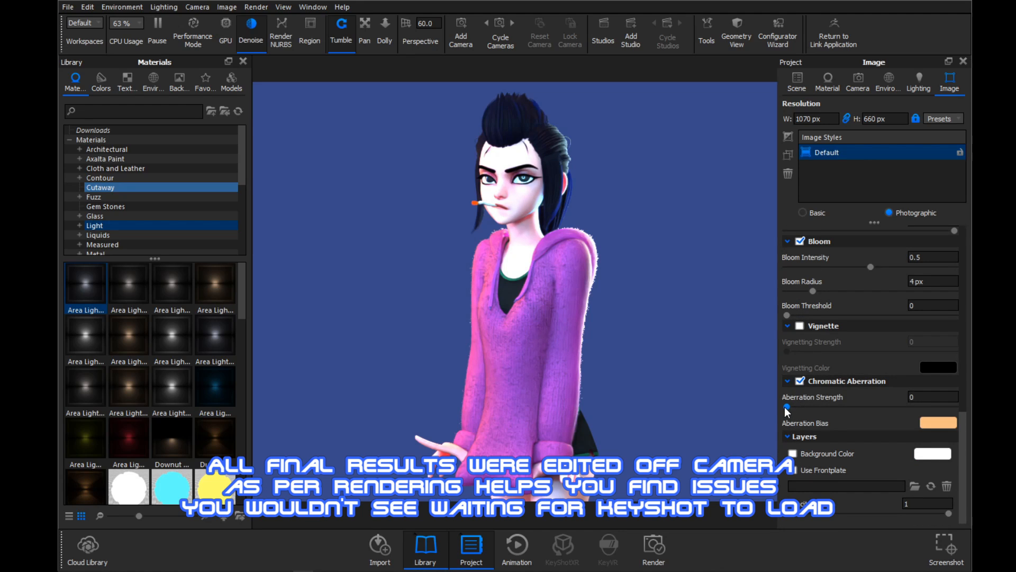
{"action": "left_click_drag", "start_coordinate": [787, 406], "coordinate": [879, 407]}
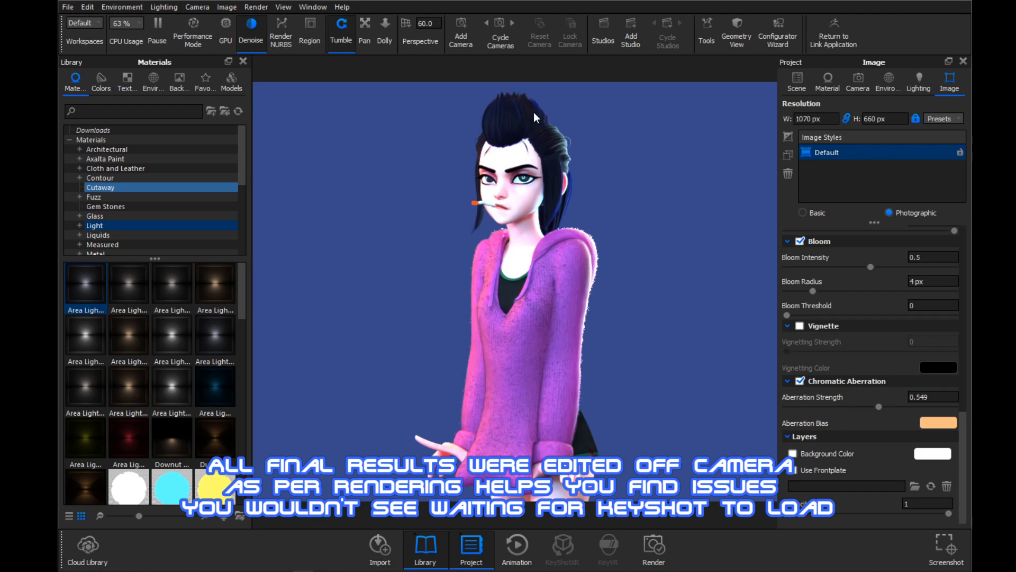
{"action": "left_click", "coordinate": [859, 84]}
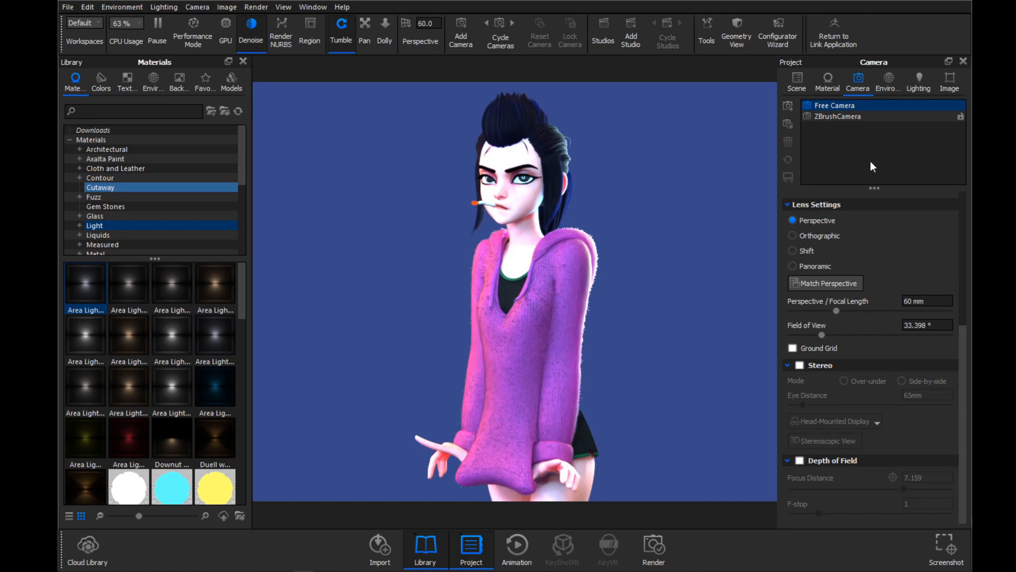
{"action": "left_click", "coordinate": [950, 83]}
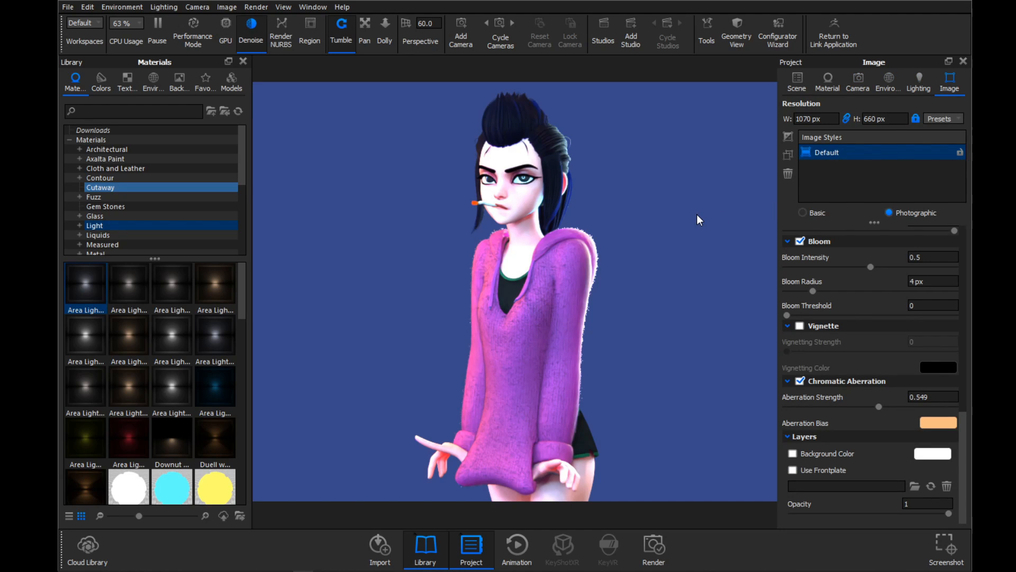